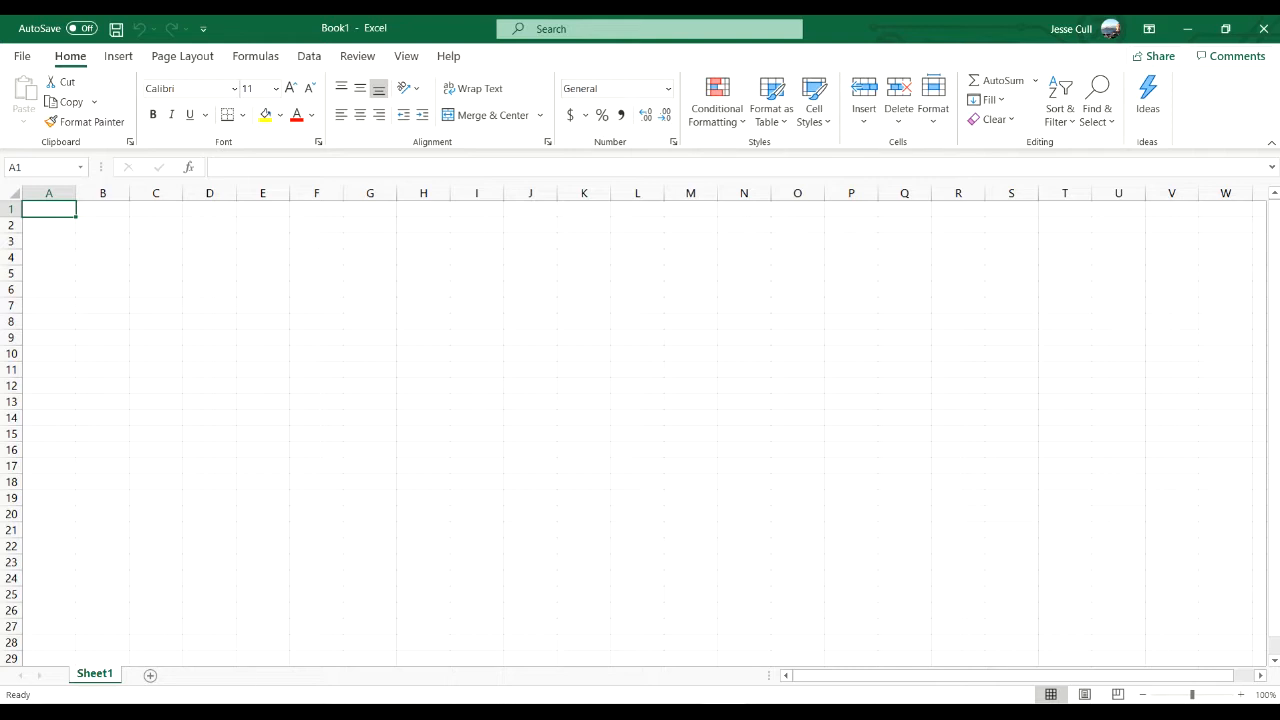
- Enter the title "Beaver Creek Pottery Company" in cell A1
{"action": "type", "text": "Beav"}
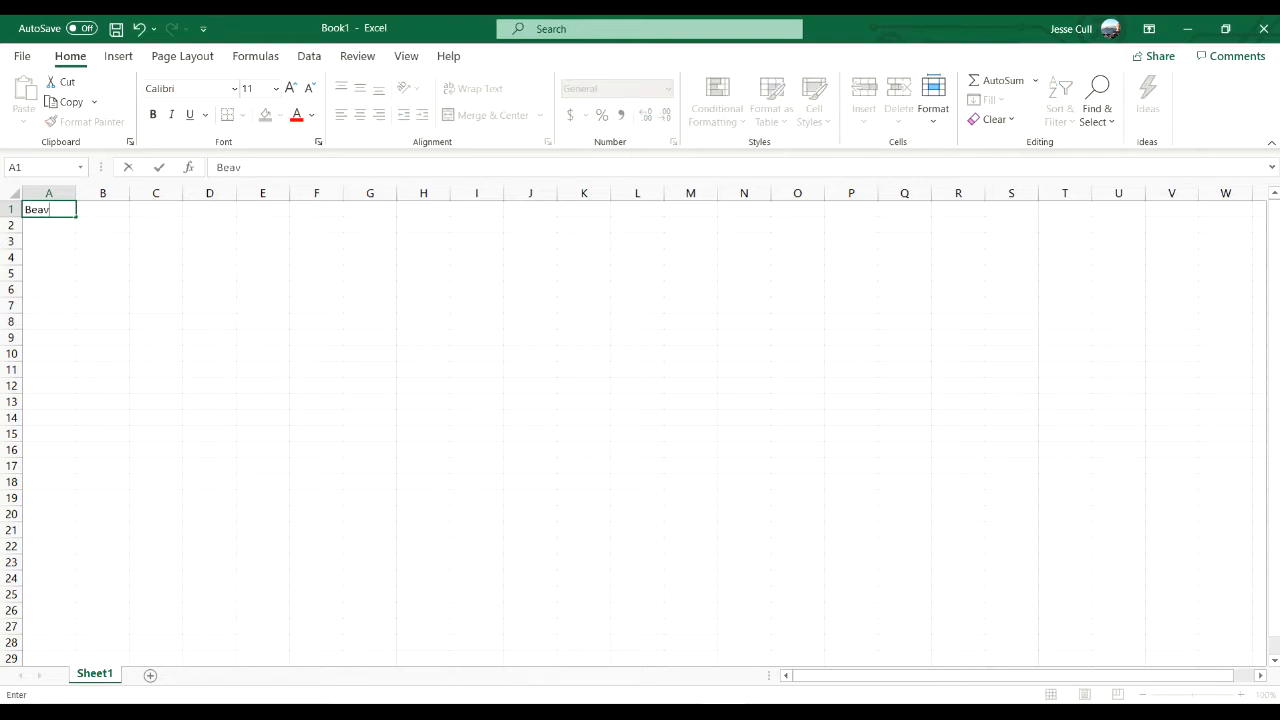
{"action": "type", "text": "er Creek Porttery"}
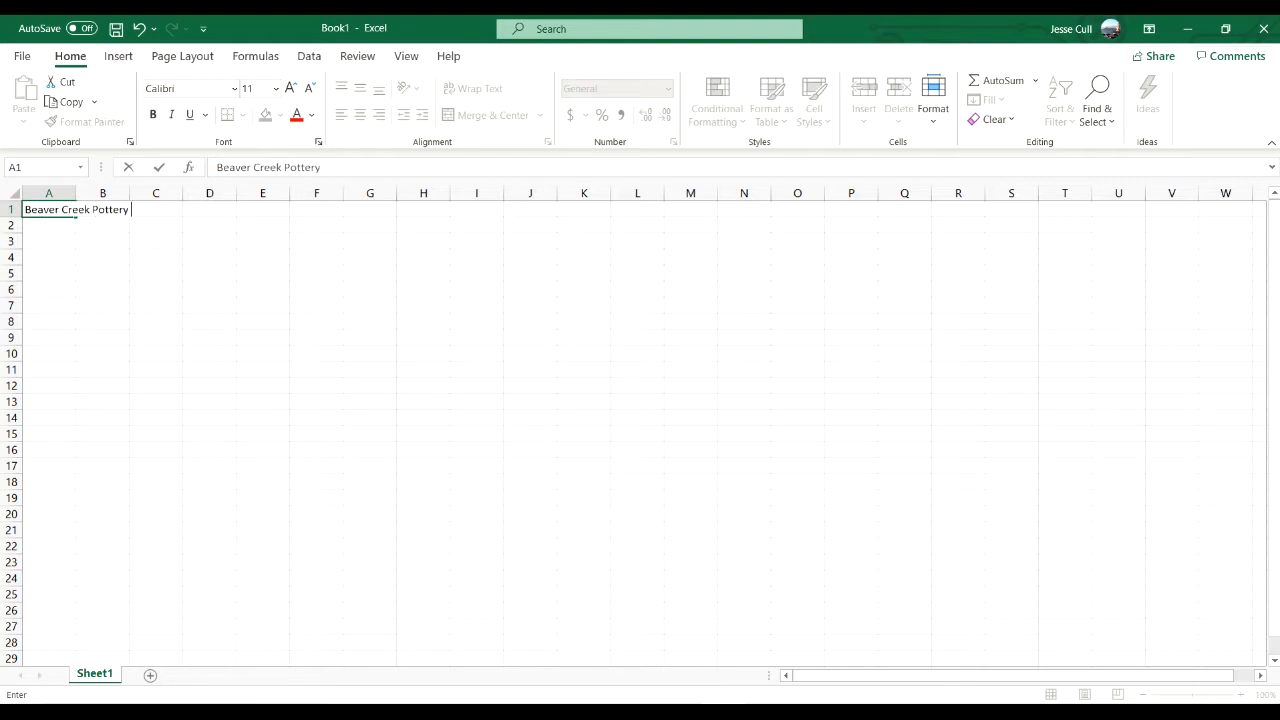
{"action": "type", "text": " Company"}
{"action": "key", "text": "Return"}
{"action": "key", "text": "Return"}
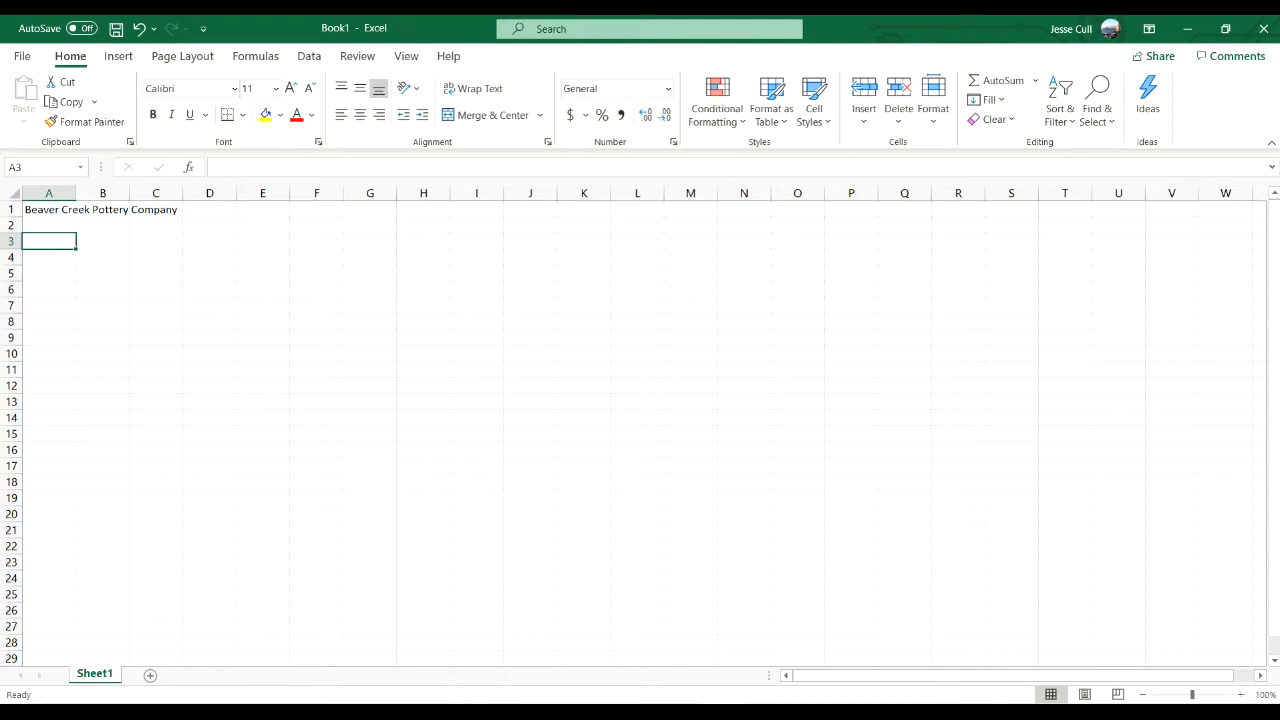
- Enter the label "Products" in cell A3 and widen columns A through H equally to about twice their width
{"action": "type", "text": "Products"}
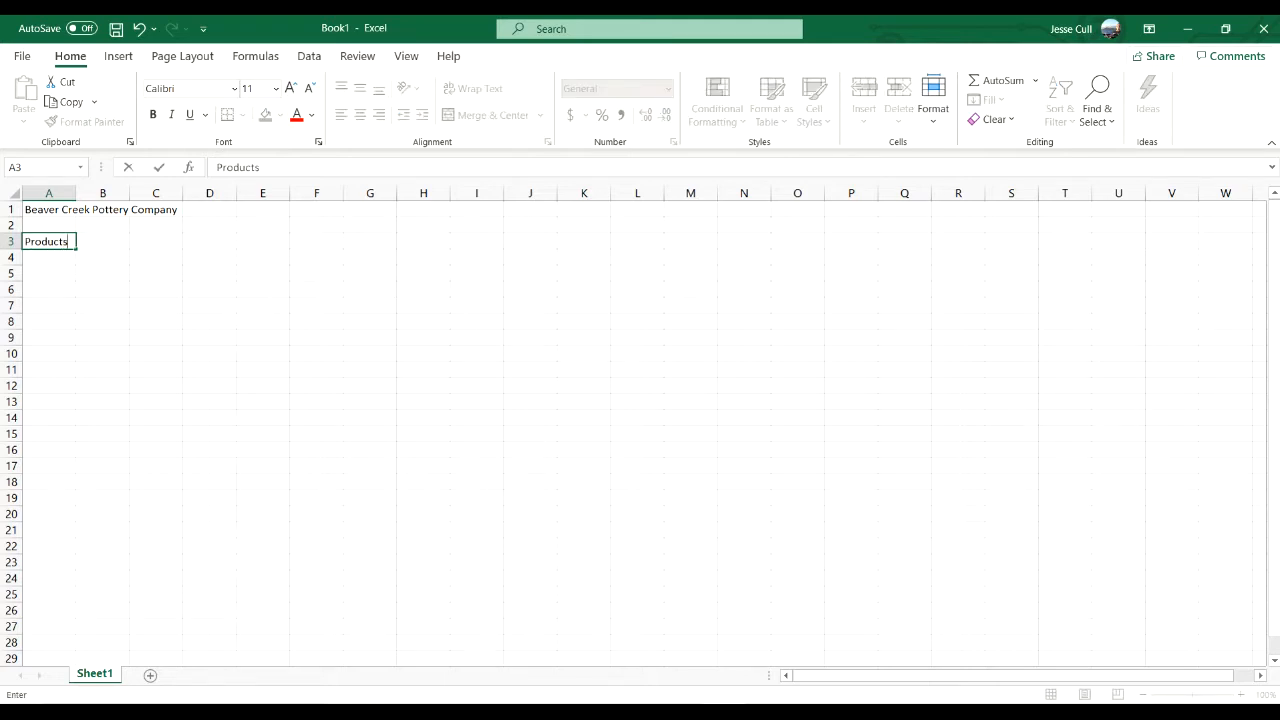
{"action": "key", "text": "Tab"}
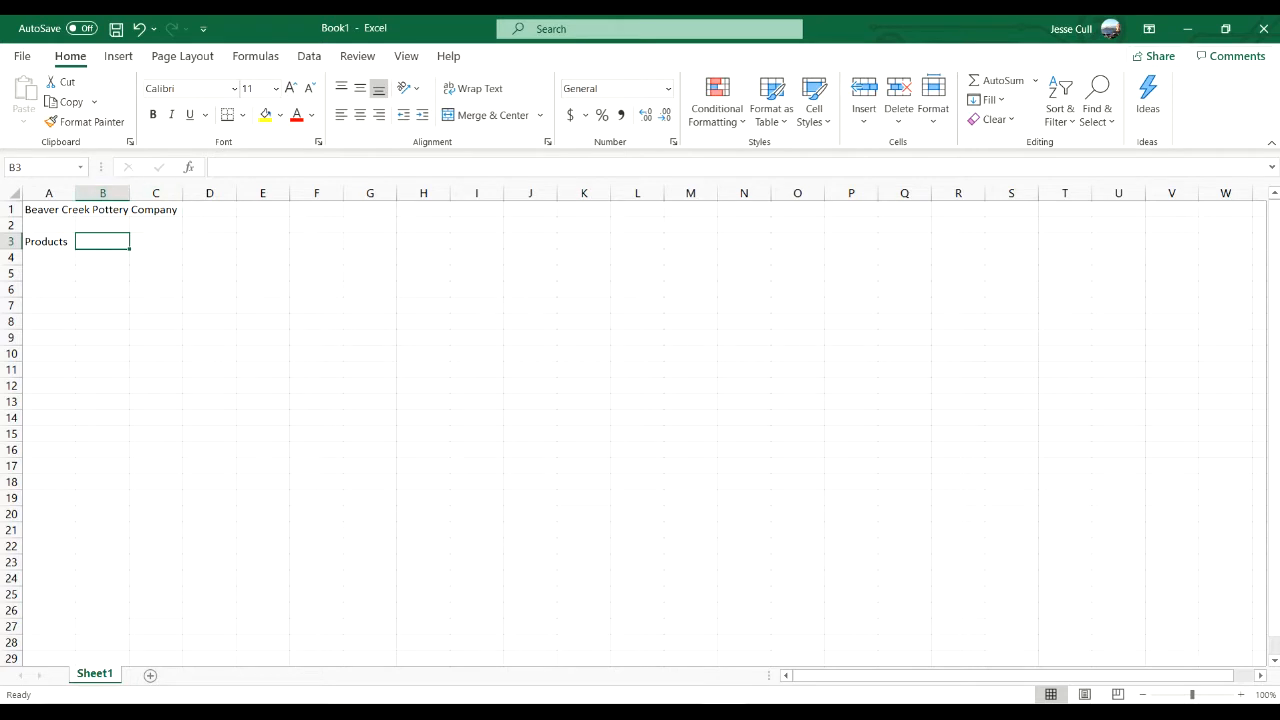
{"action": "left_click_drag", "start_coordinate": [75, 192], "coordinate": [879, 192]}
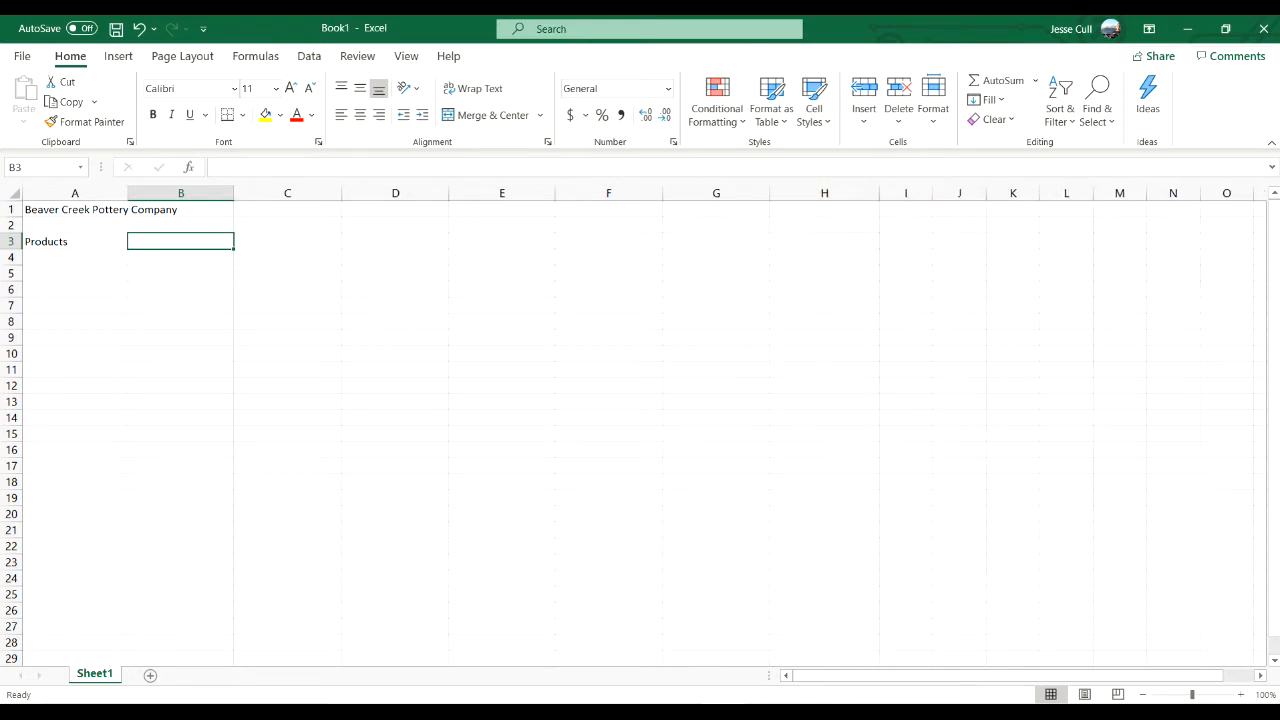
- Enter the product headings "Bowls" in B3 and "Mugs" in C3
{"action": "type", "text": "Bowls"}
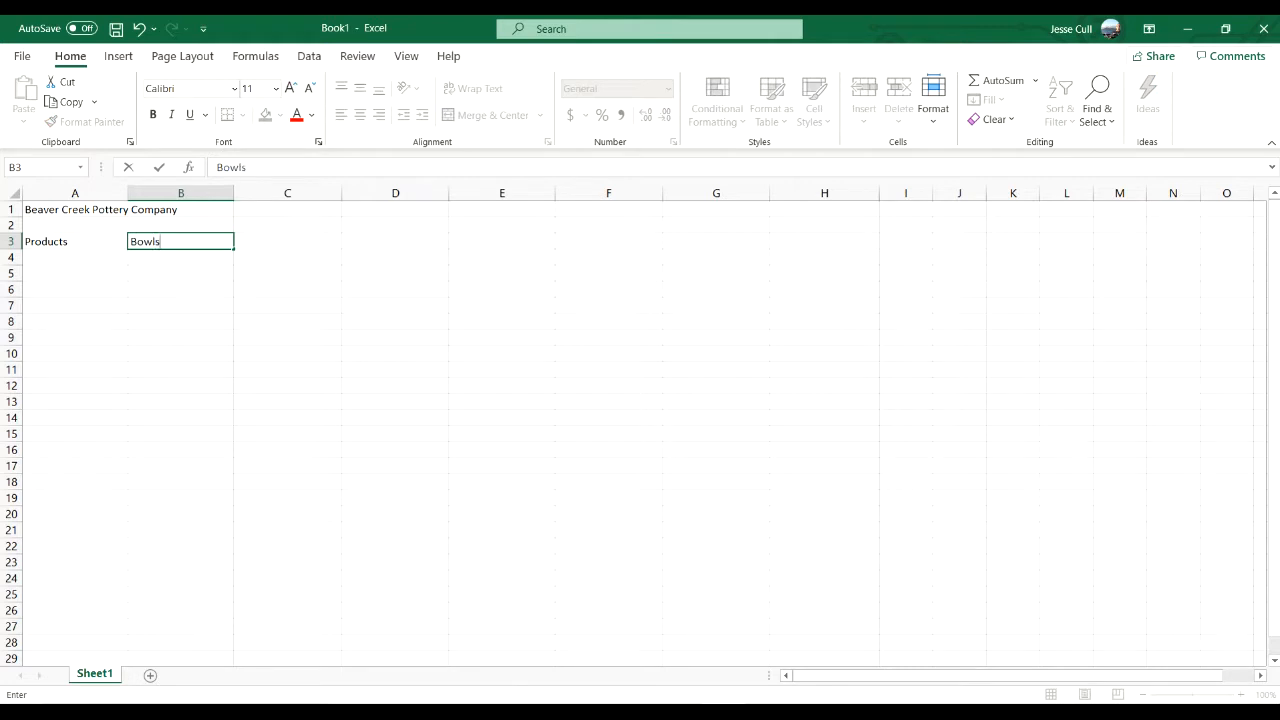
{"action": "key", "text": "Tab"}
{"action": "type", "text": "Mugs"}
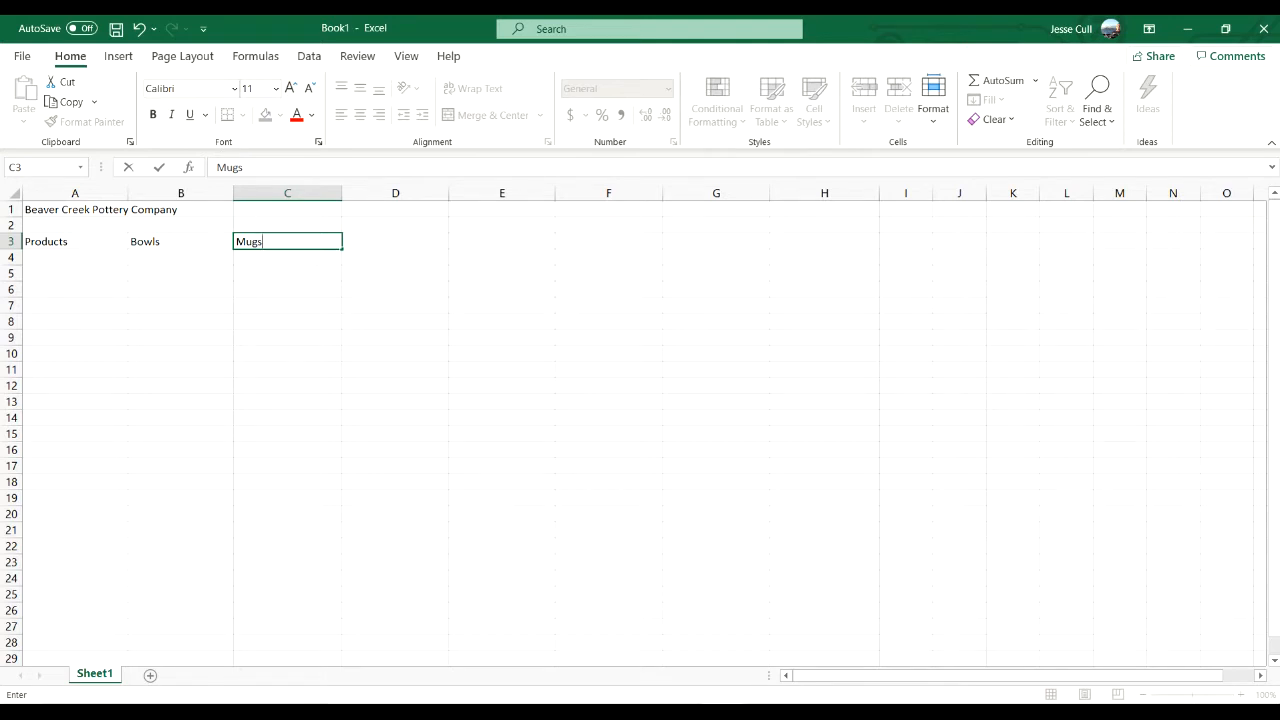
{"action": "key", "text": "Down"}
- Fill in row 4 with the label "Profit" in A4, 40 for bowls in B4 and 50 for mugs in C4
{"action": "key", "text": "Left"}
{"action": "key", "text": "Left"}
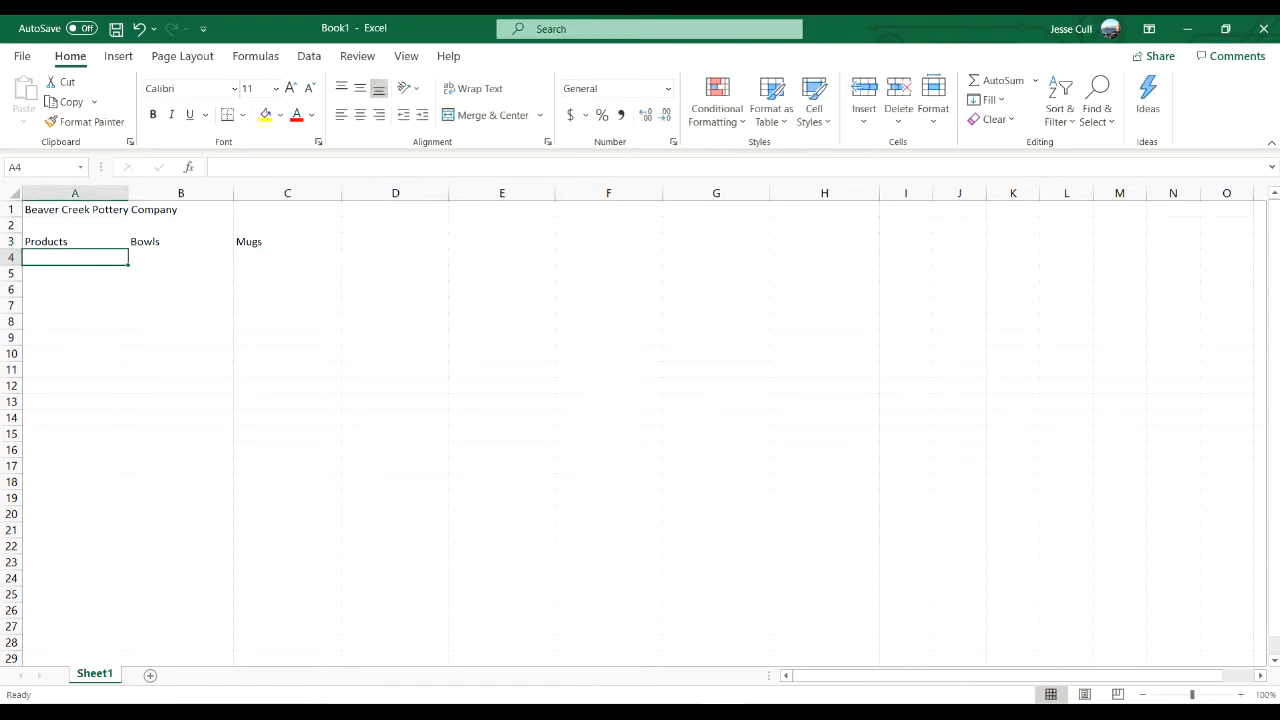
{"action": "type", "text": "P"}
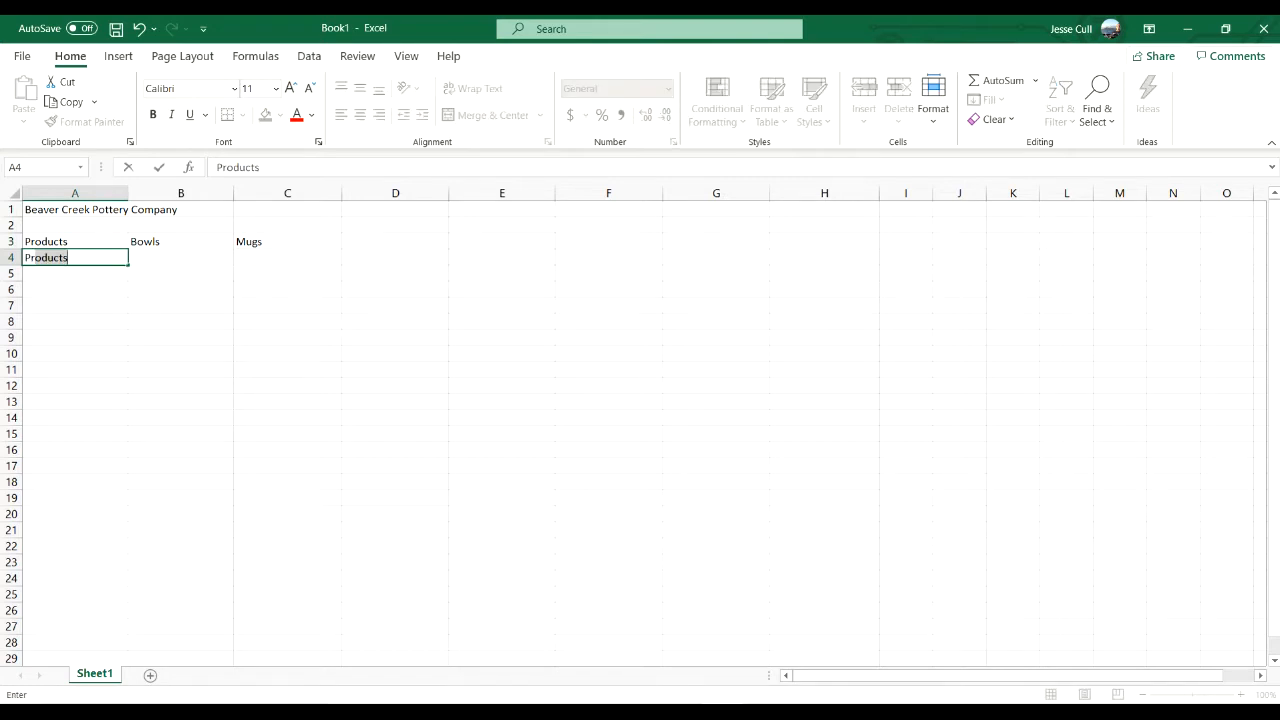
{"action": "type", "text": "rofit"}
{"action": "key", "text": "Tab"}
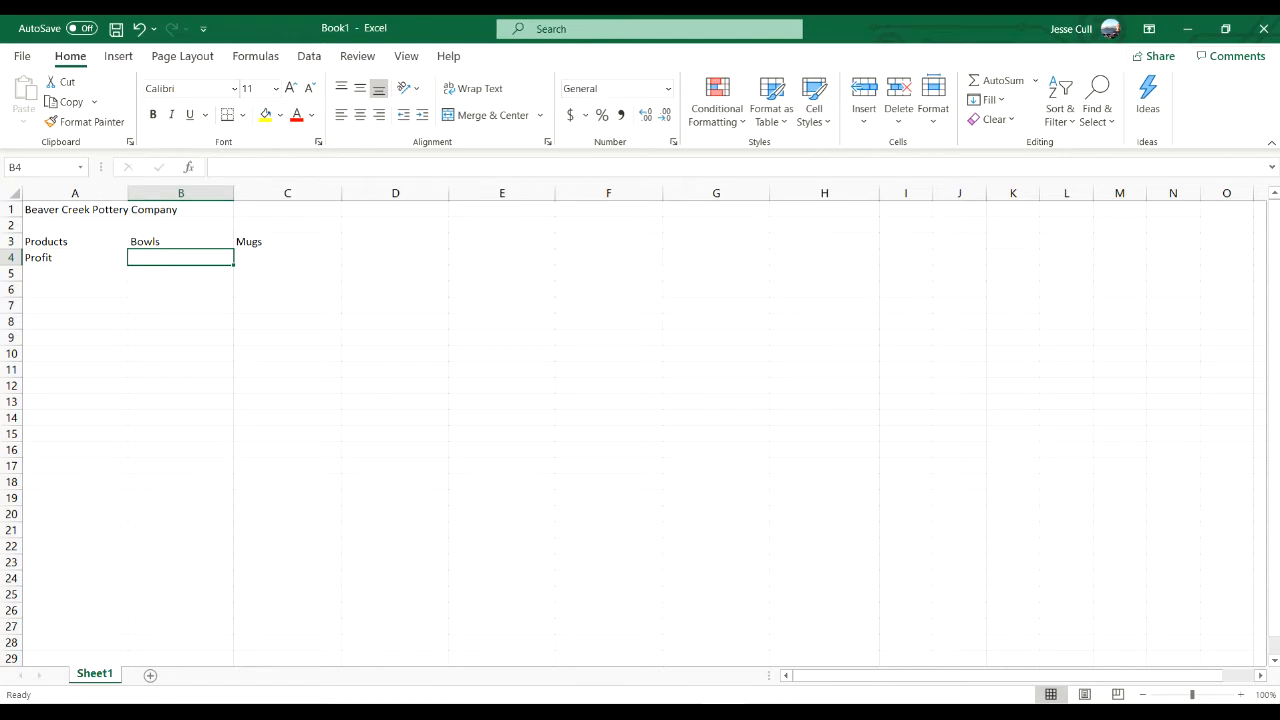
{"action": "type", "text": "40"}
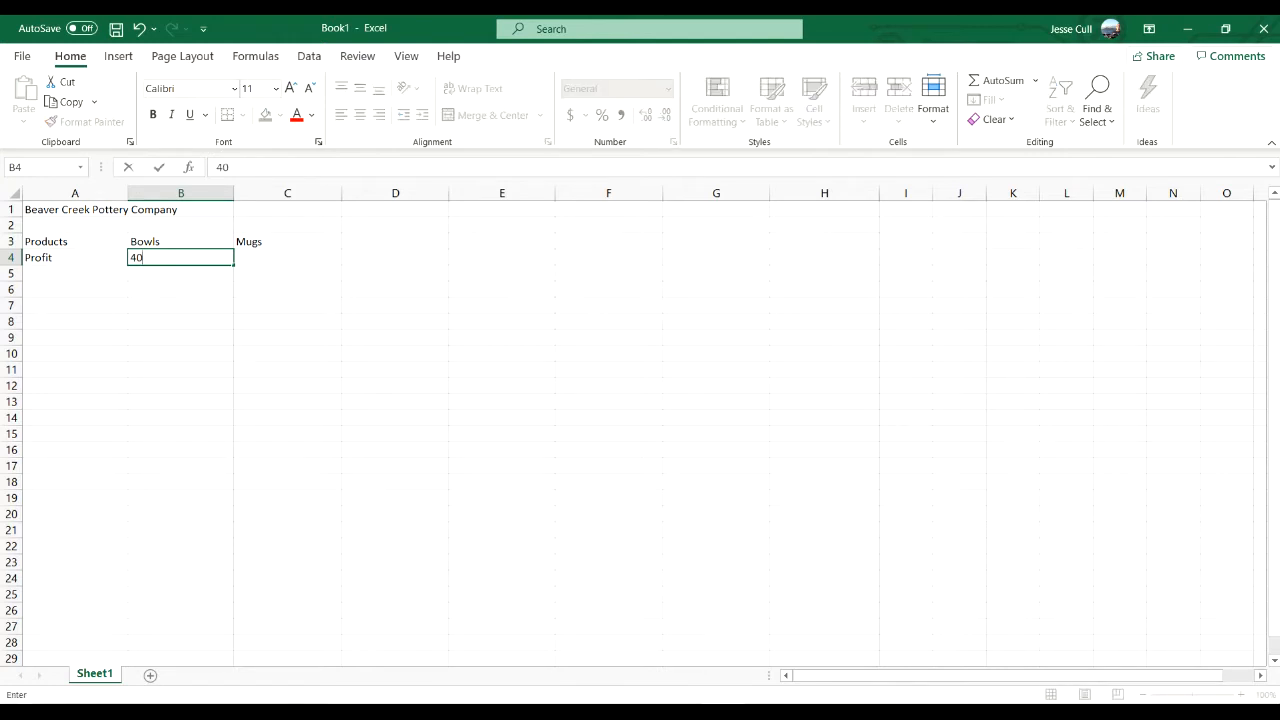
{"action": "key", "text": "Tab"}
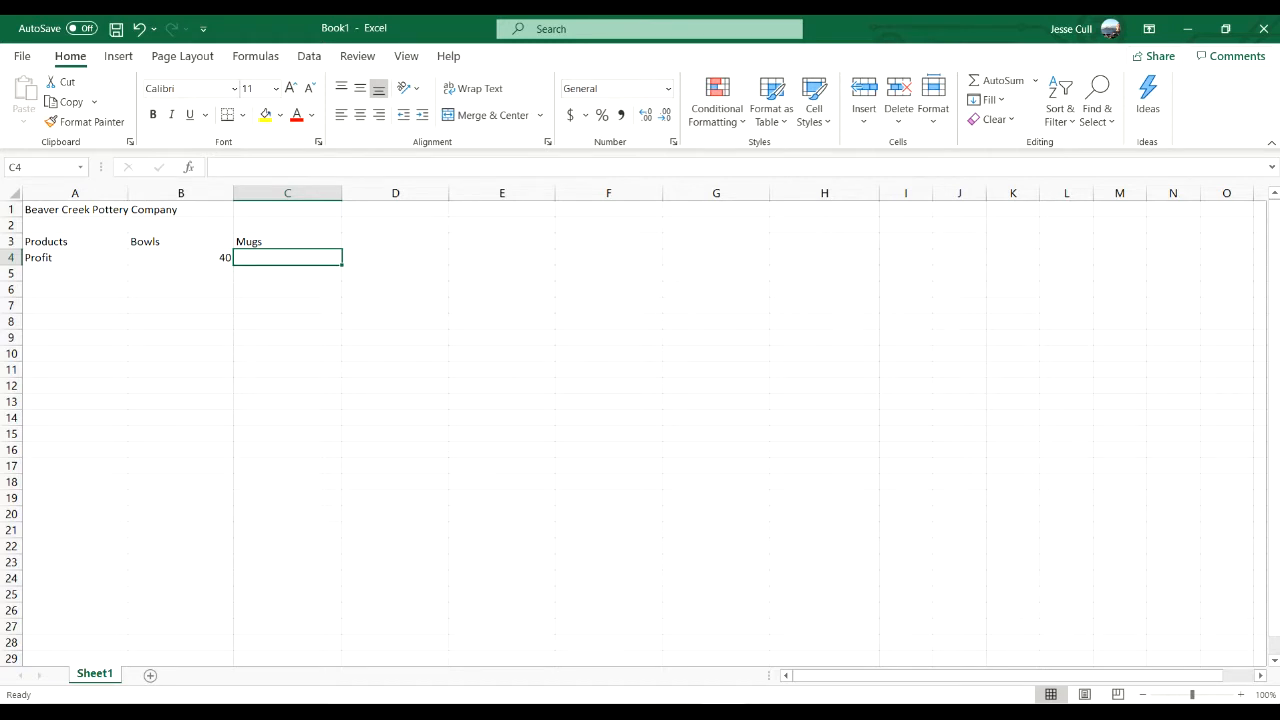
{"action": "type", "text": "50"}
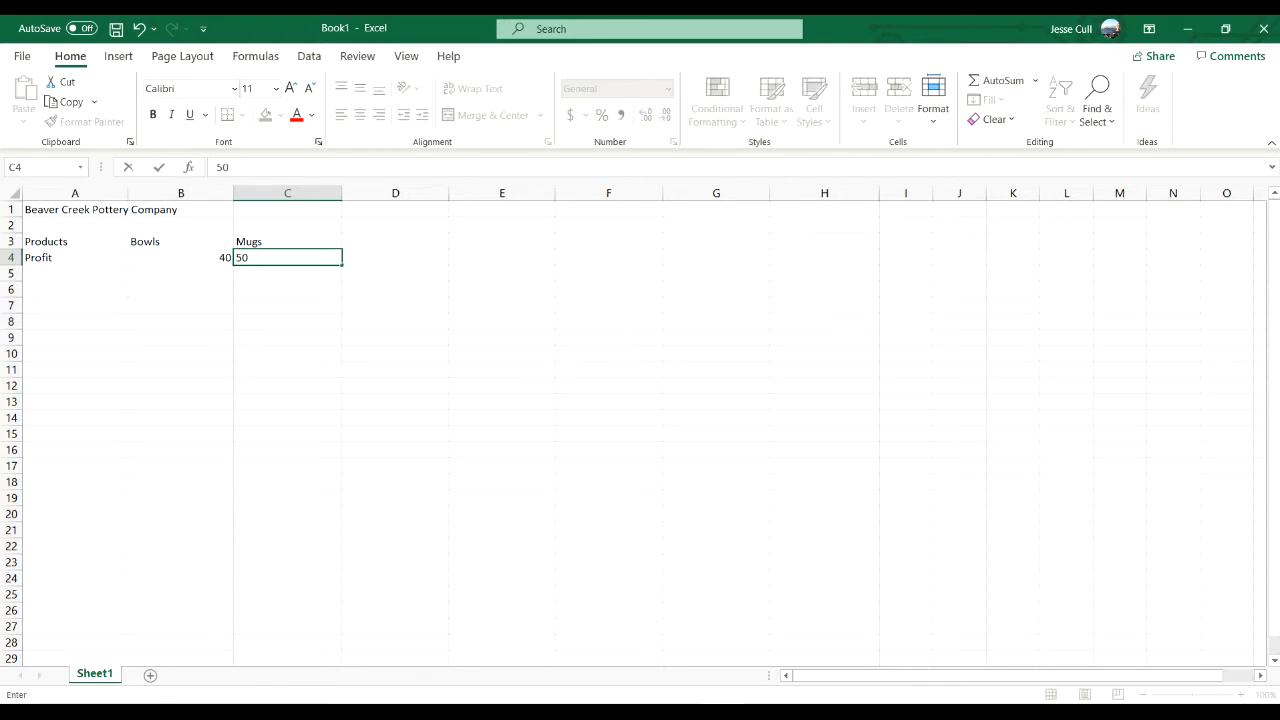
{"action": "key", "text": "Return"}
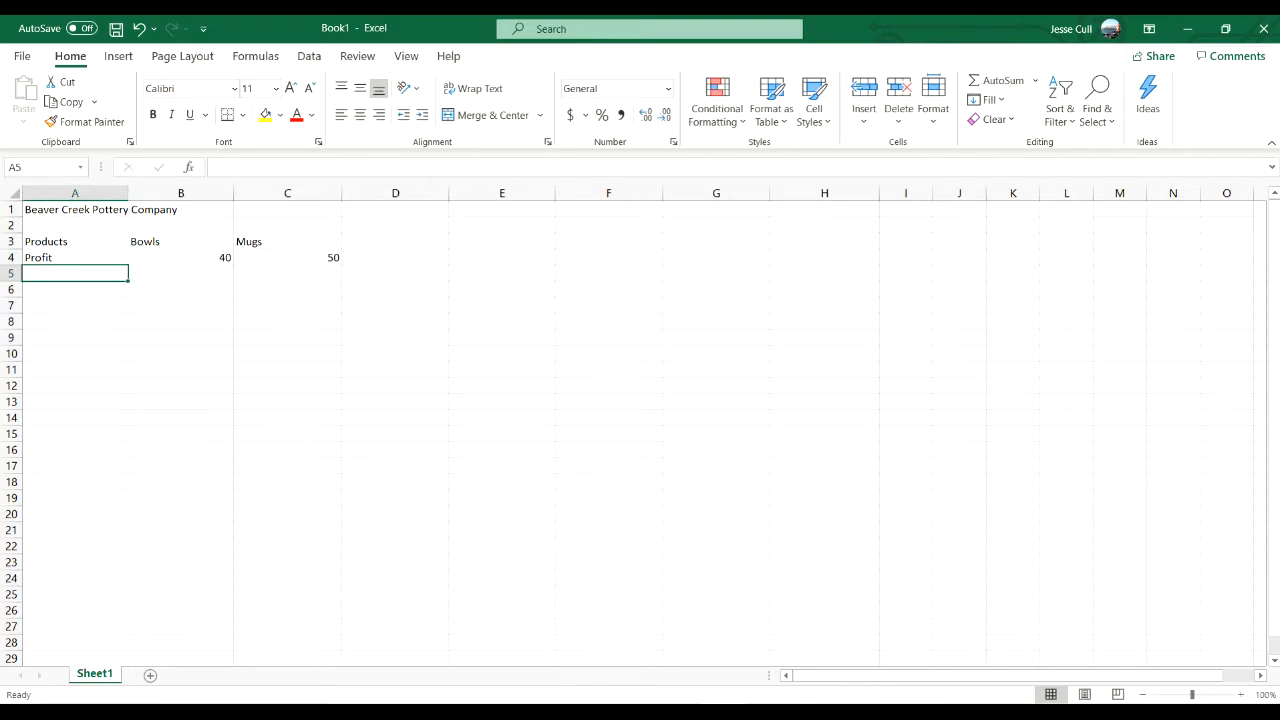
- Enter the row labels "Resources", "Labor" and "Clay" in cells A5 to A7
{"action": "type", "text": "RE"}
{"action": "key", "text": "BackSpace"}
{"action": "type", "text": "s"}
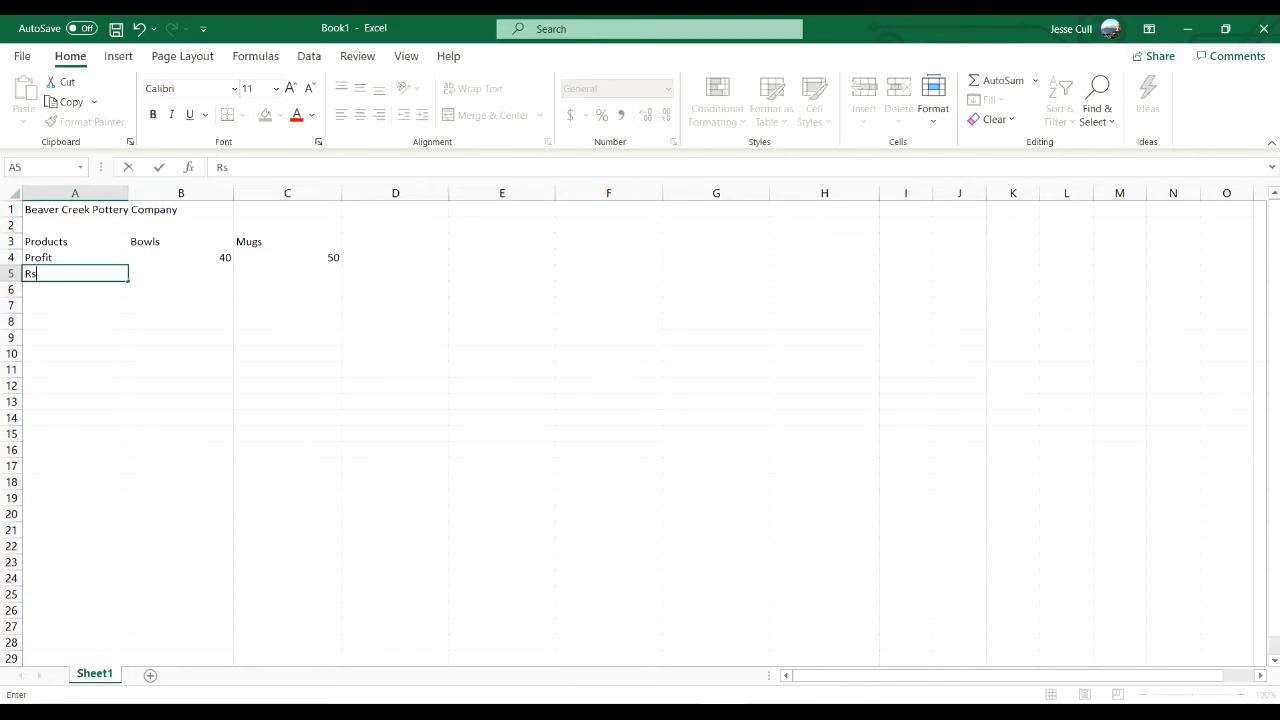
{"action": "type", "text": "sources"}
{"action": "key", "text": "Return"}
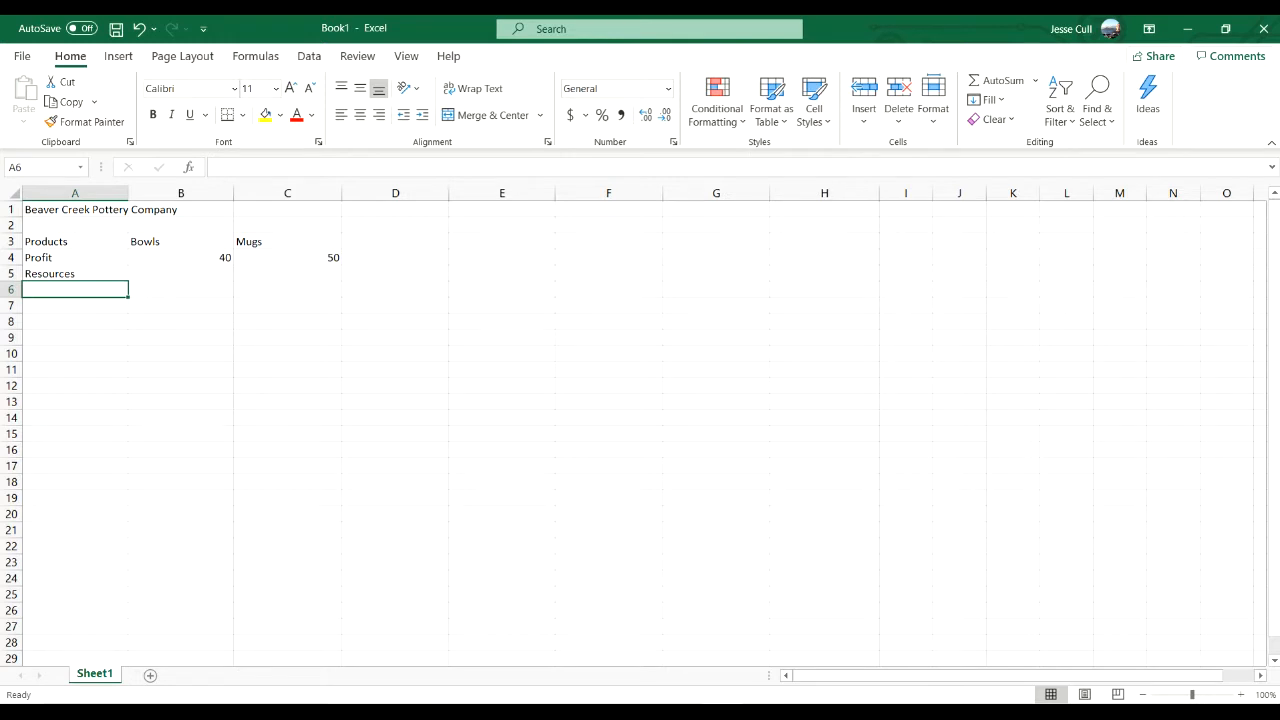
{"action": "type", "text": "Labor"}
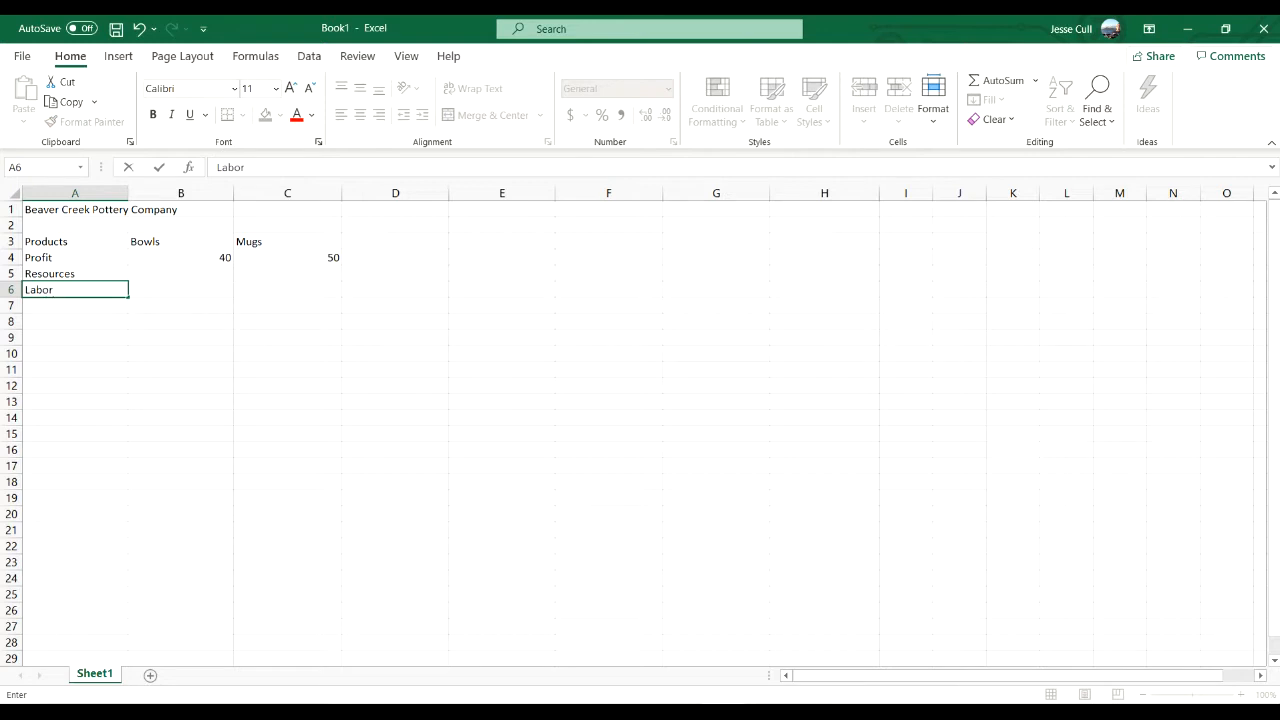
{"action": "key", "text": "Return"}
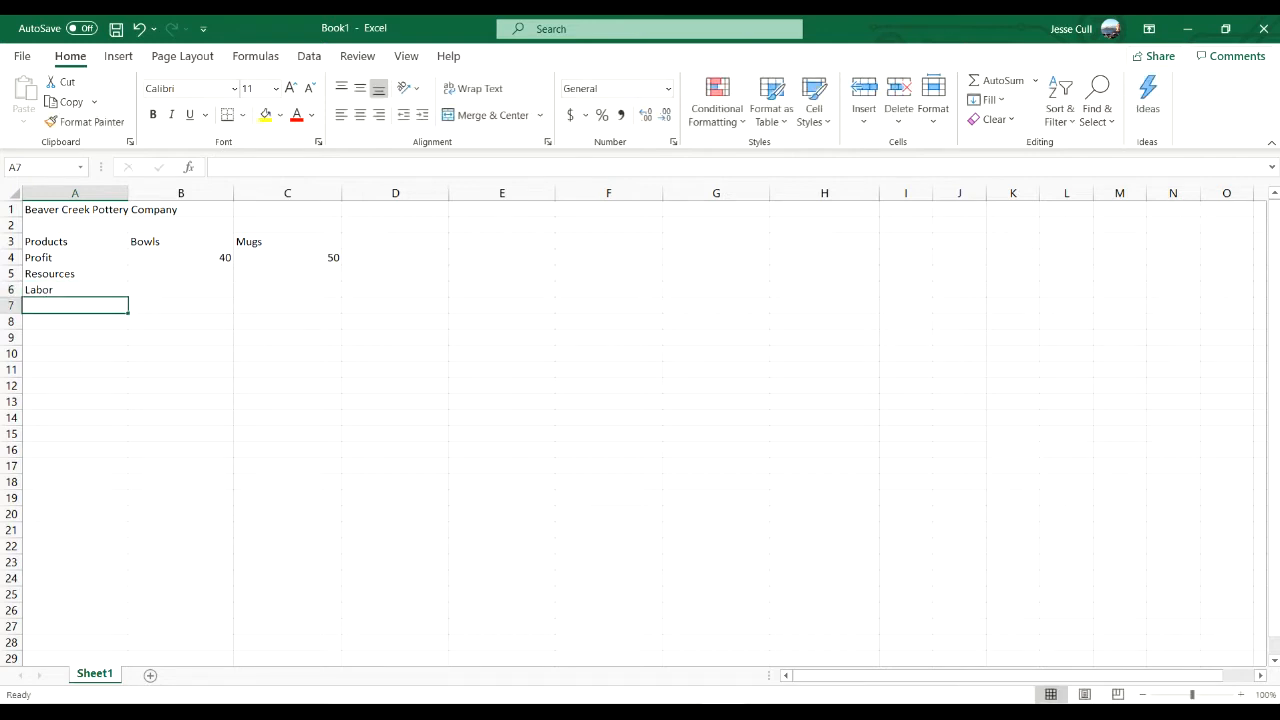
{"action": "type", "text": "Clay"}
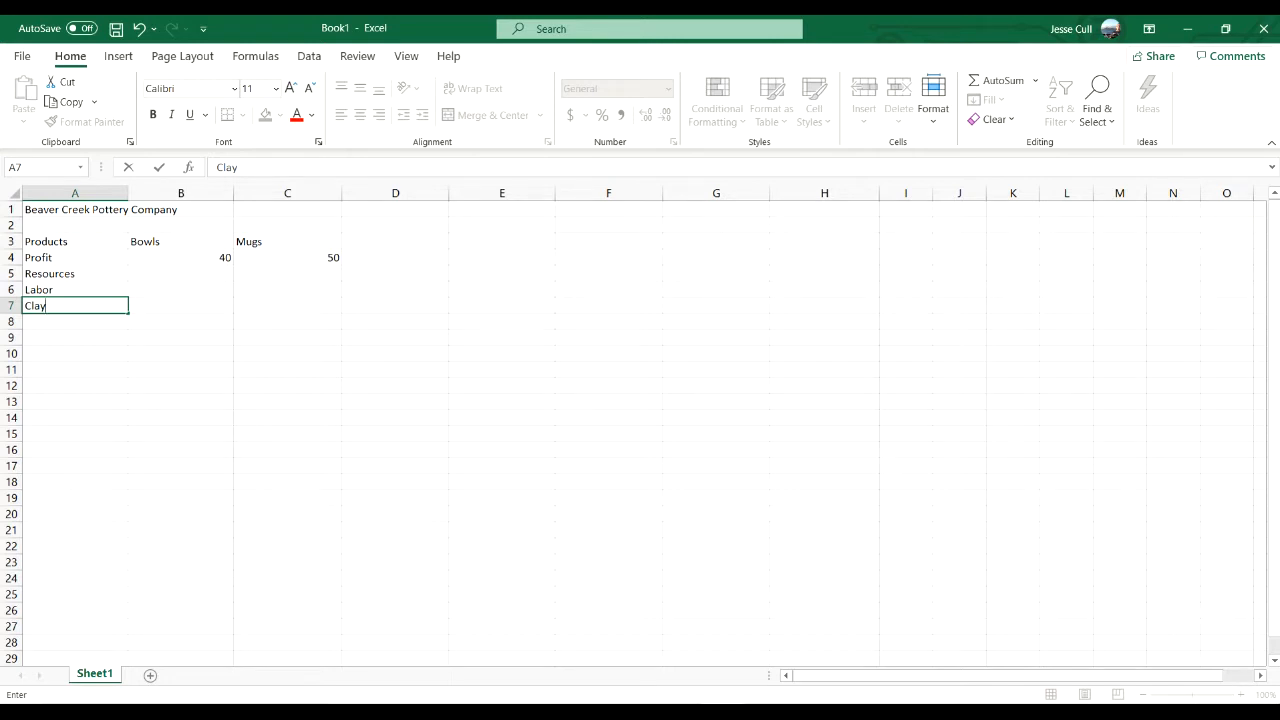
{"action": "key", "text": "Right"}
{"action": "key", "text": "Right"}
{"action": "key", "text": "Right"}
- Add the column headings "Usage", "Constraint" and "Available" in cells D5 to F5 of the Resources row
{"action": "key", "text": "Up"}
{"action": "key", "text": "Up"}
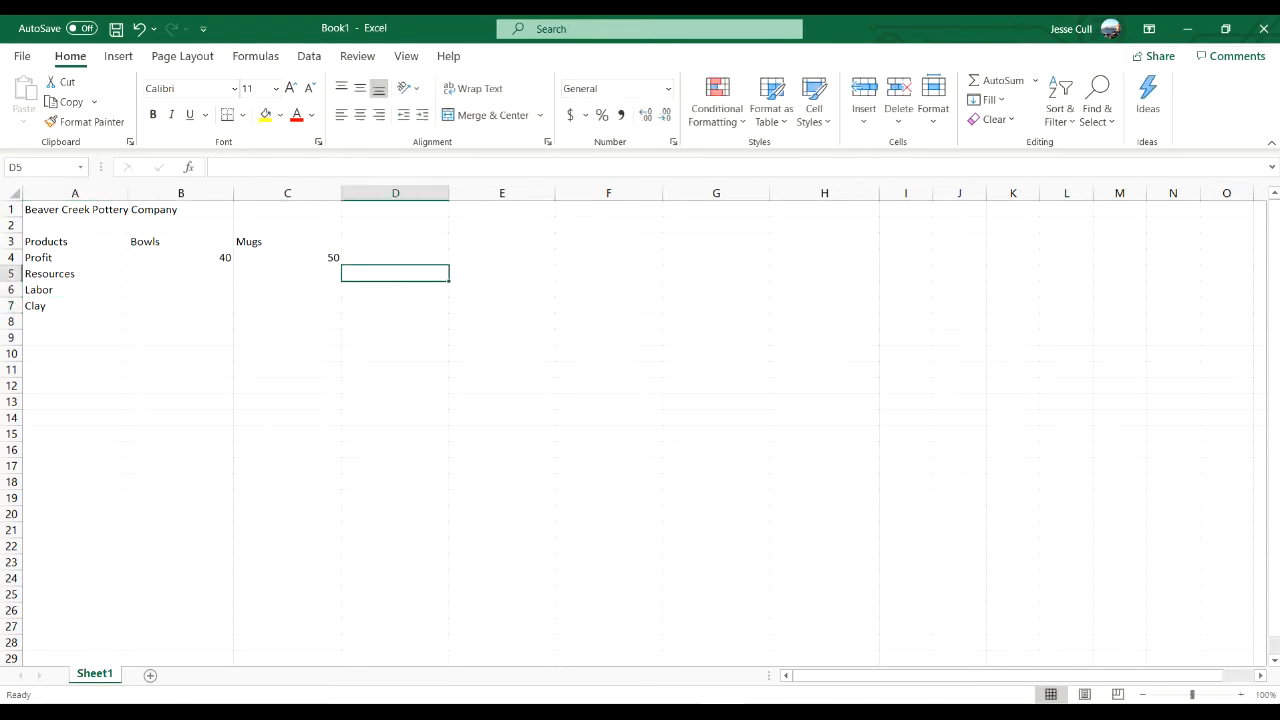
{"action": "type", "text": "Usage"}
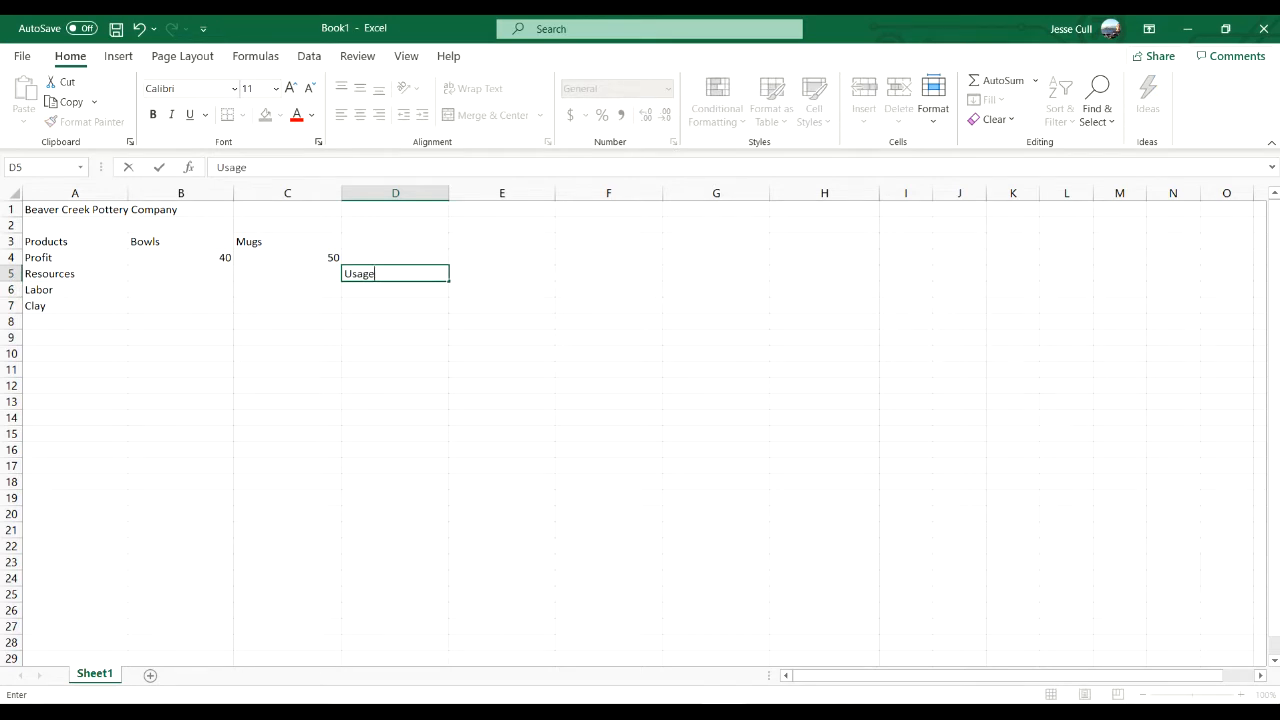
{"action": "key", "text": "Right"}
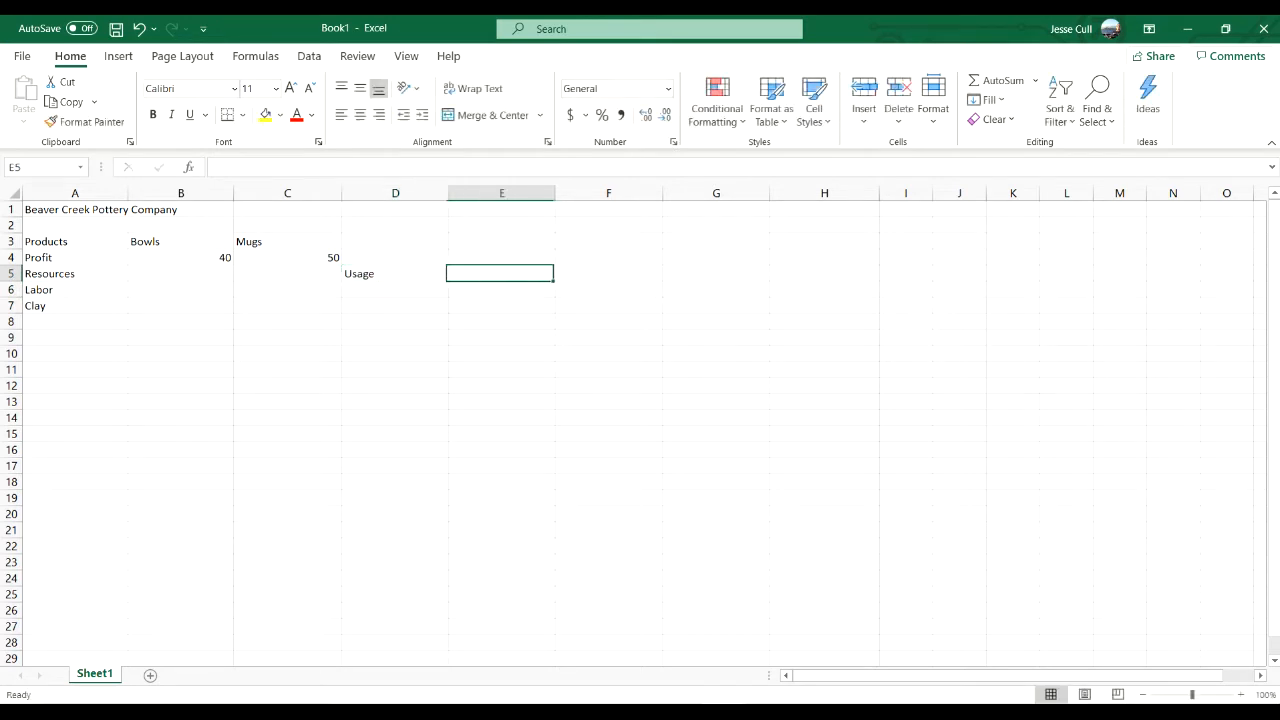
{"action": "type", "text": "Constraint"}
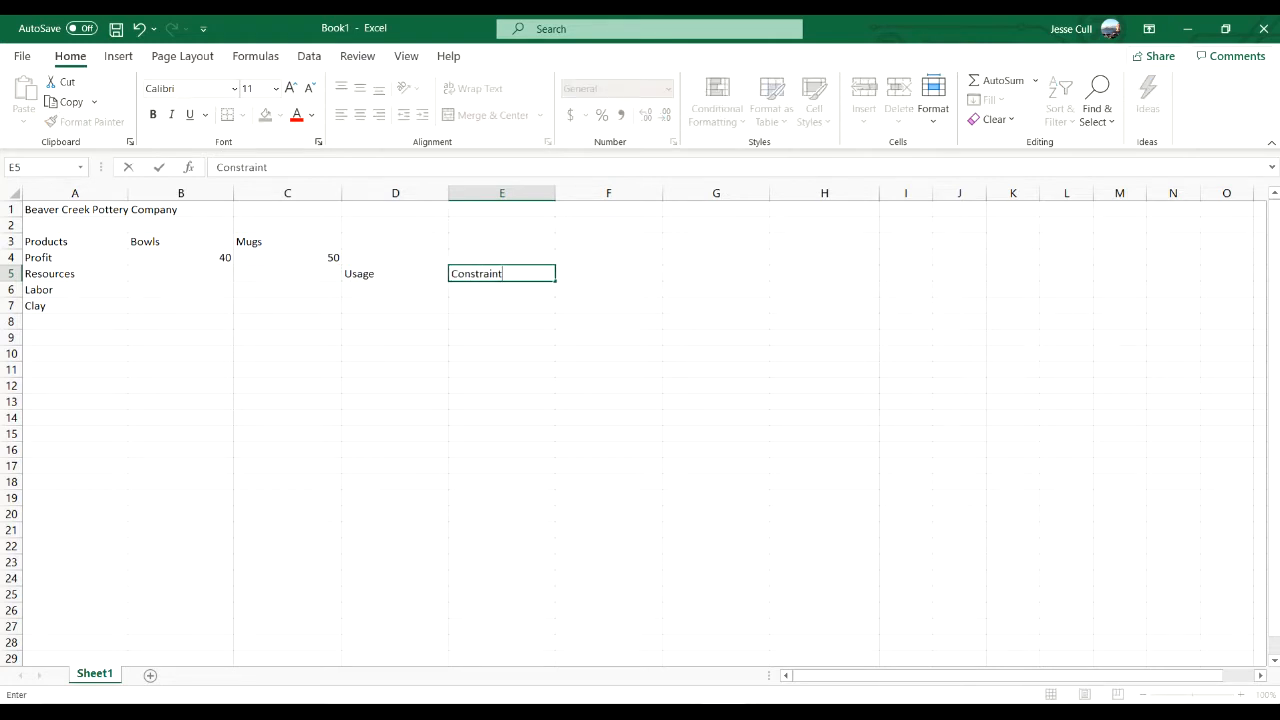
{"action": "key", "text": "Right"}
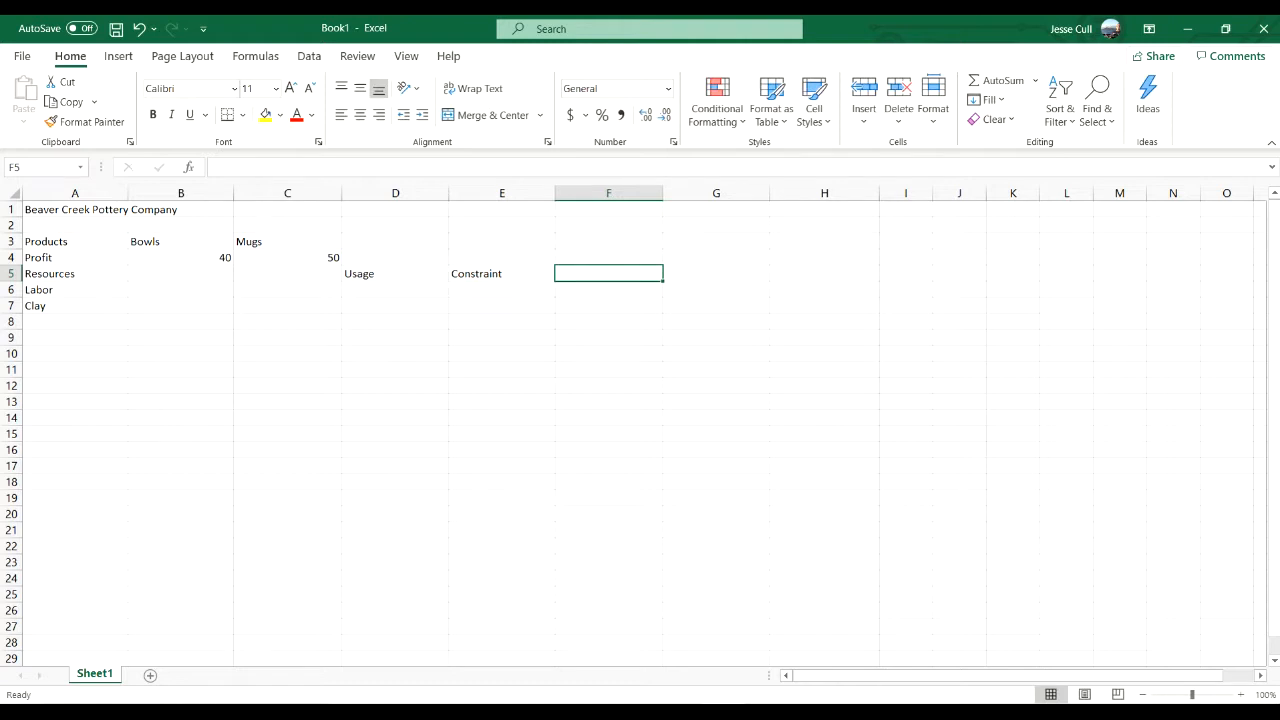
{"action": "type", "text": "Availa"}
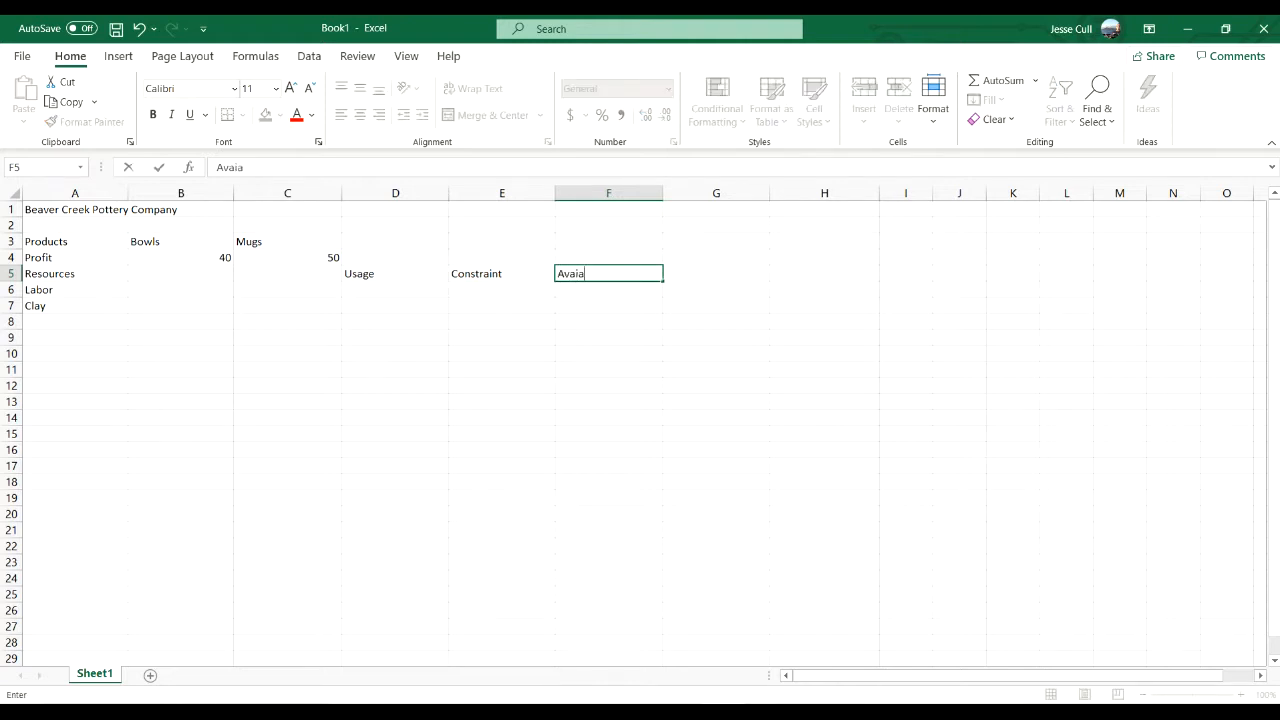
{"action": "key", "text": "BackSpace"}
{"action": "type", "text": "lable"}
{"action": "key", "text": "Return"}
{"action": "key", "text": "Return"}
{"action": "key", "text": "Return"}
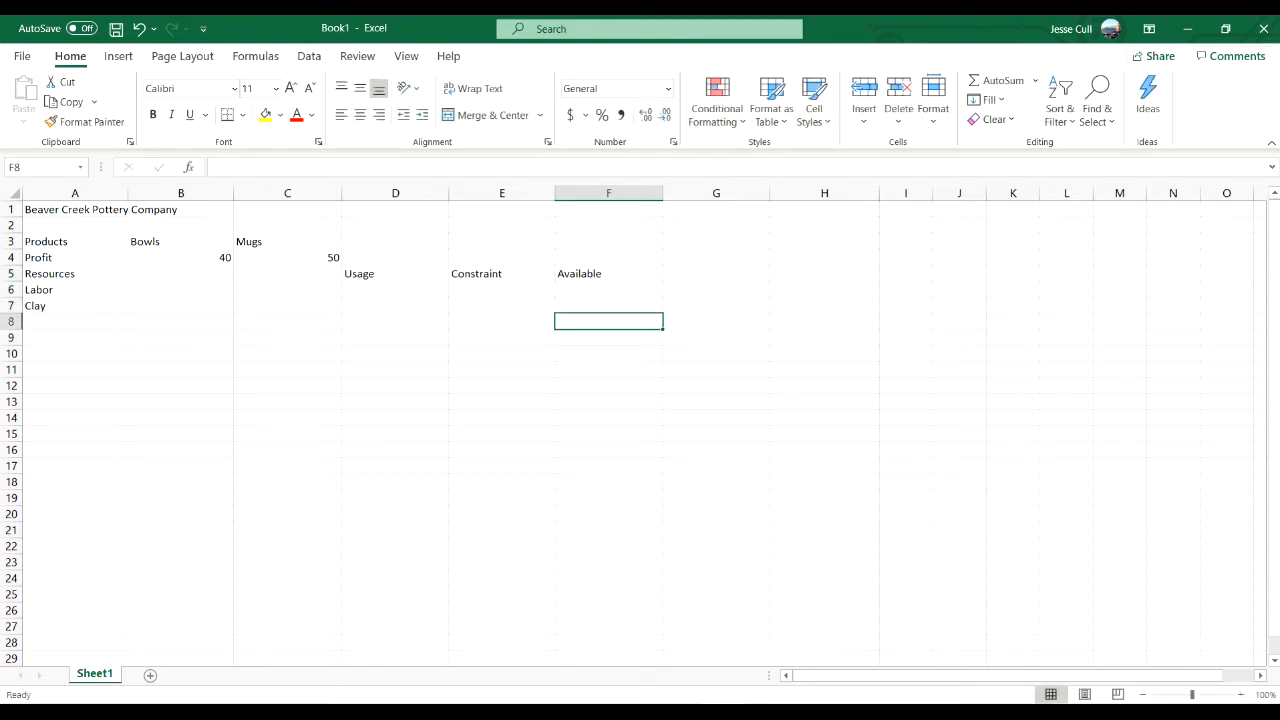
- Enter the labels "Profit", "Bowls", "Mugs" and "Total Profit" in cells A9 to A12
{"action": "key", "text": "Left"}
{"action": "key", "text": "Left"}
{"action": "key", "text": "Left"}
{"action": "key", "text": "Left"}
{"action": "key", "text": "Left"}
{"action": "key", "text": "Down"}
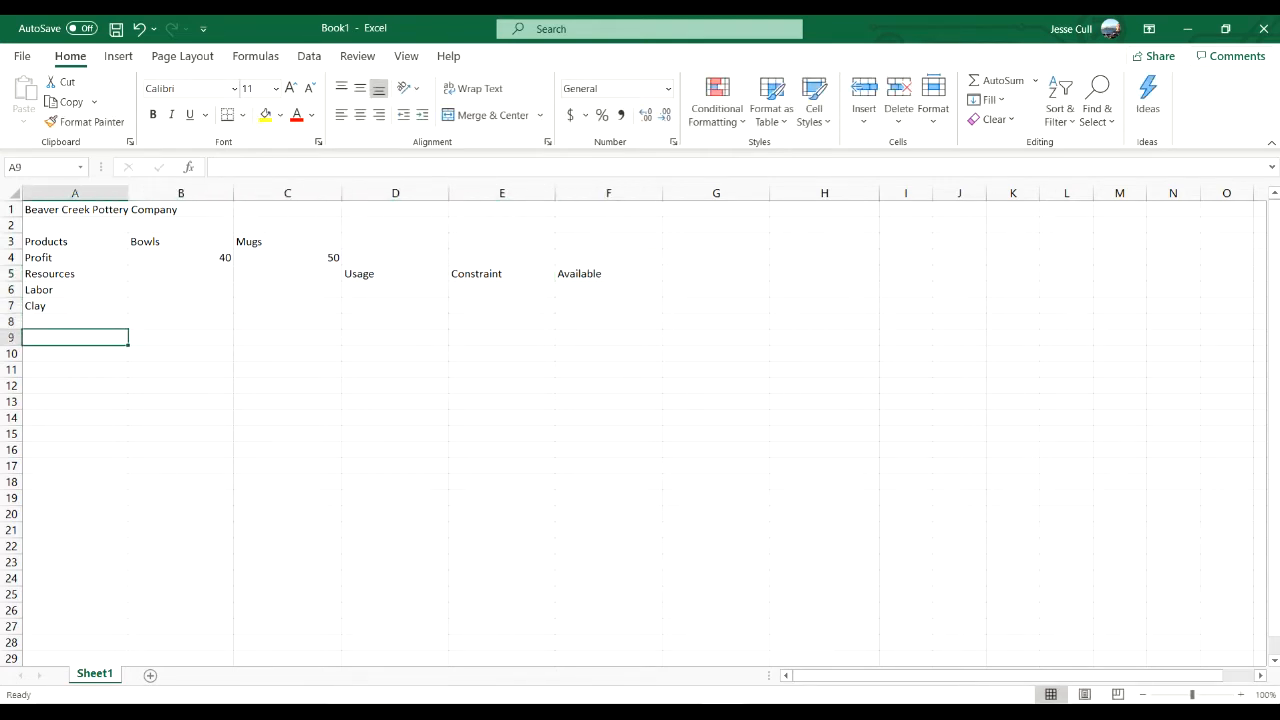
{"action": "type", "text": "Profit"}
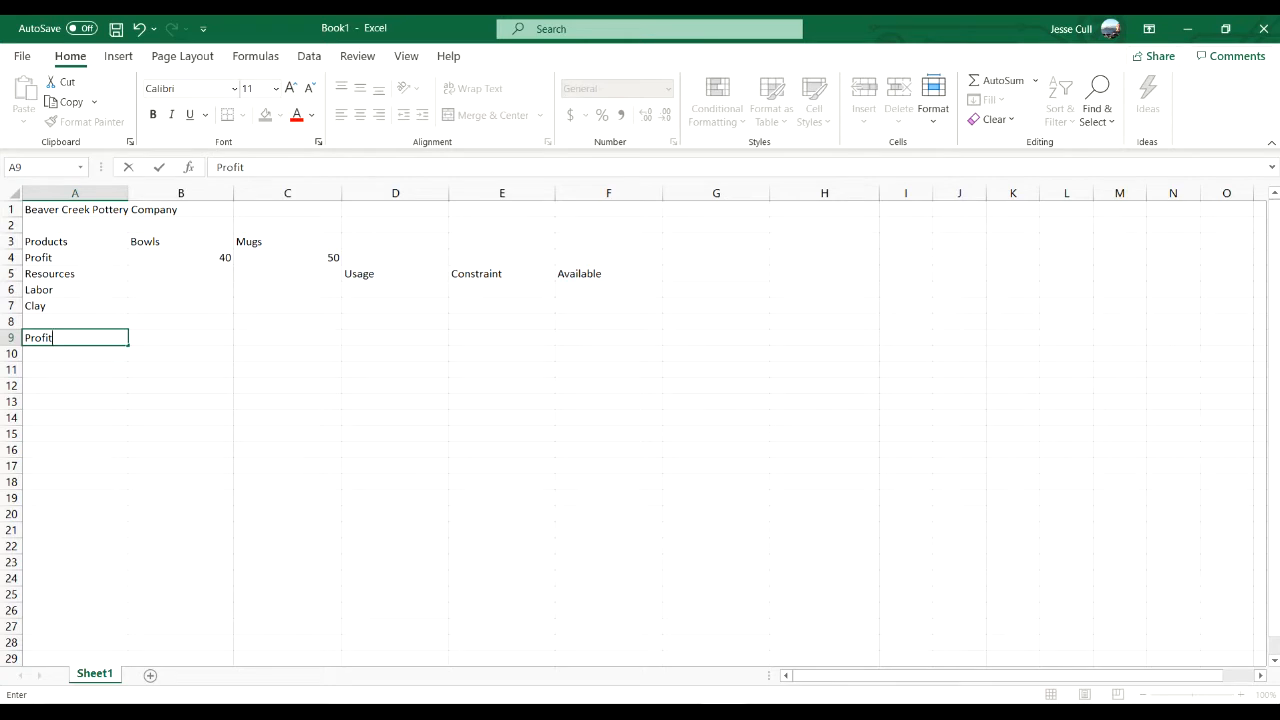
{"action": "key", "text": "Return"}
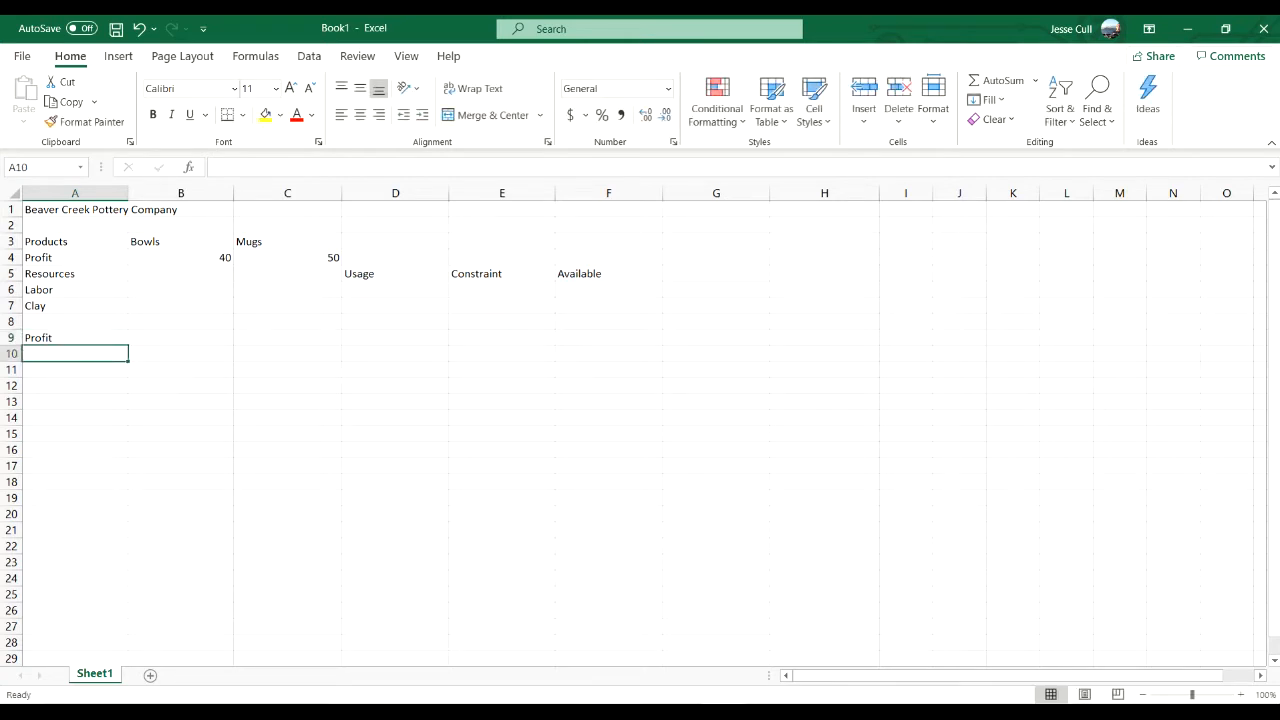
{"action": "type", "text": "Bowls"}
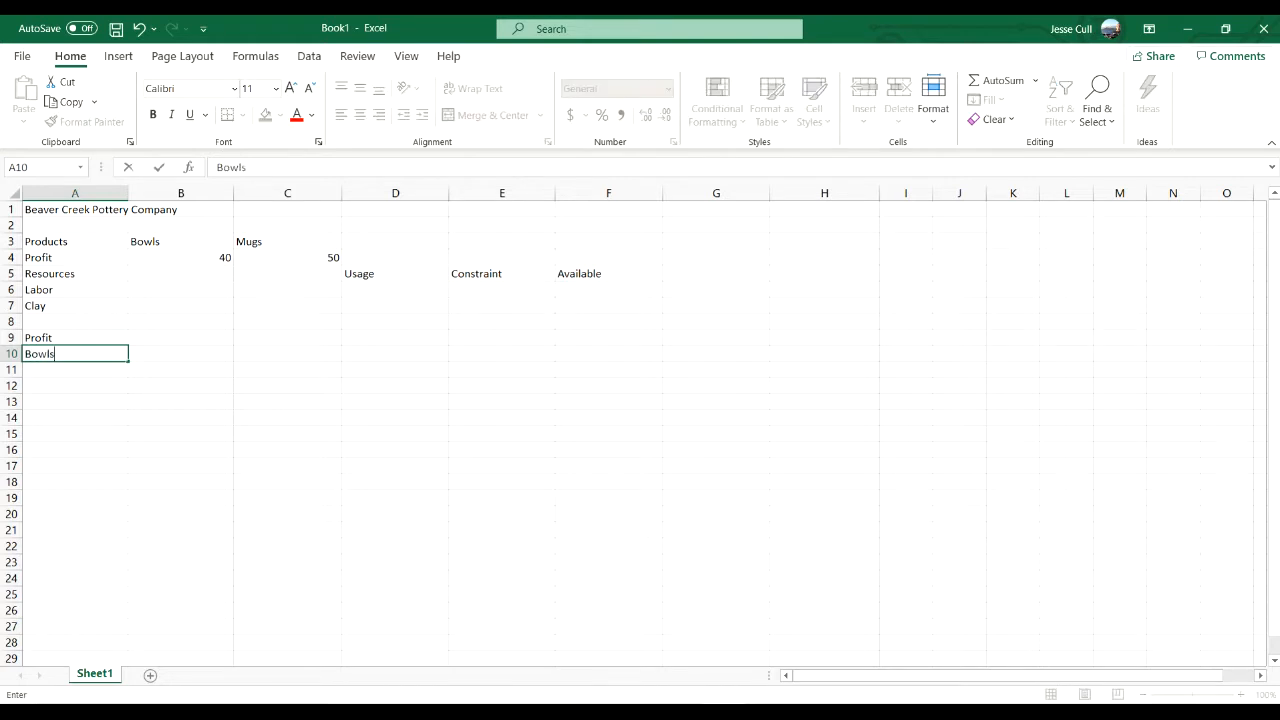
{"action": "key", "text": "Return"}
{"action": "type", "text": "Mugs"}
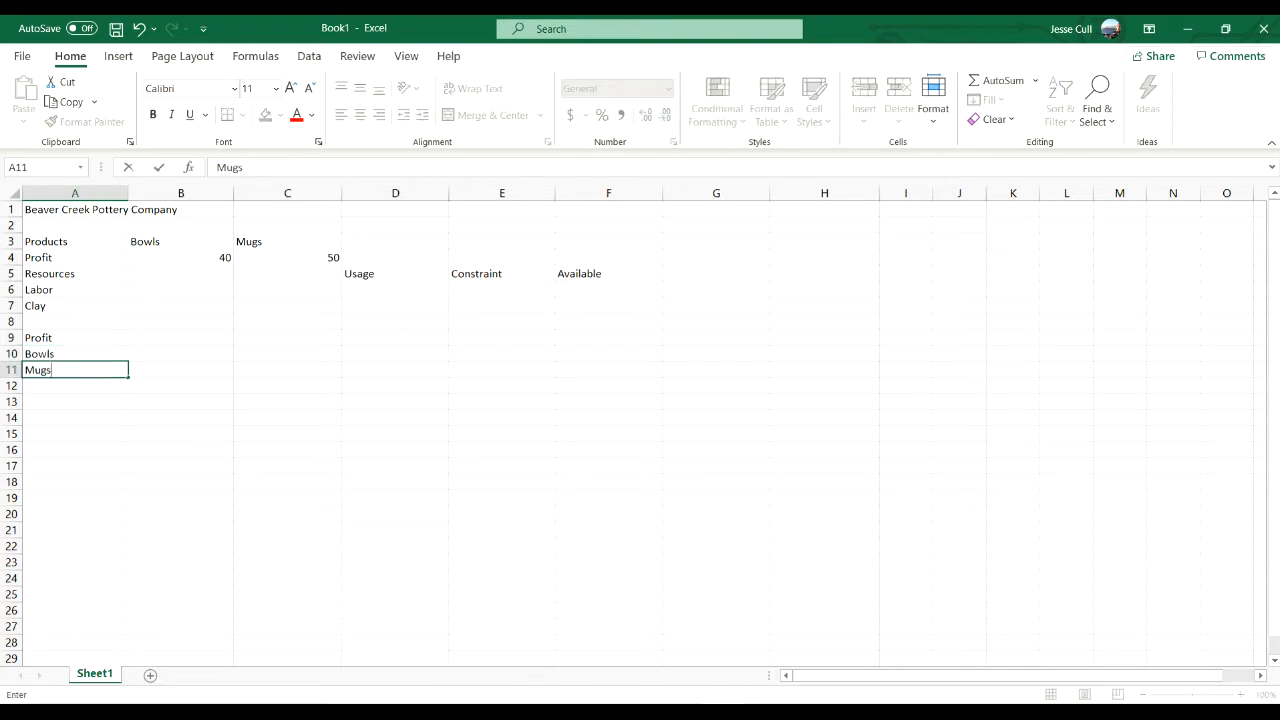
{"action": "key", "text": "Return"}
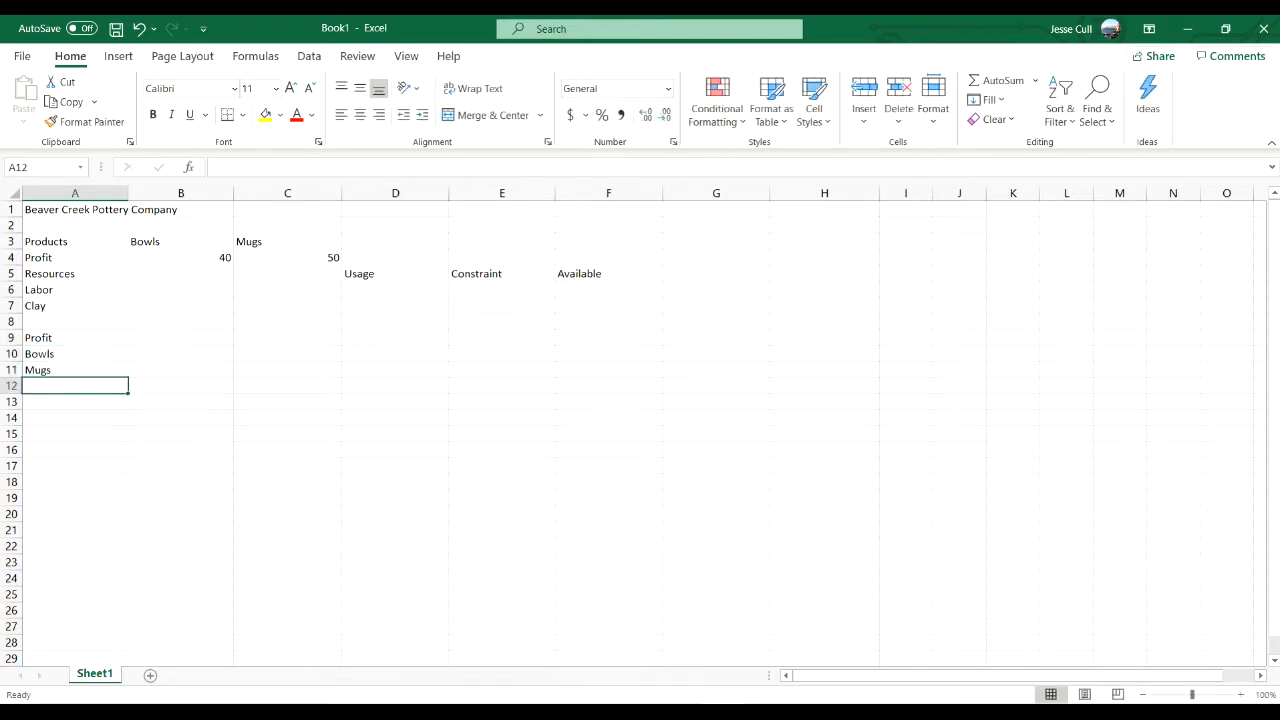
{"action": "type", "text": "Total Profit"}
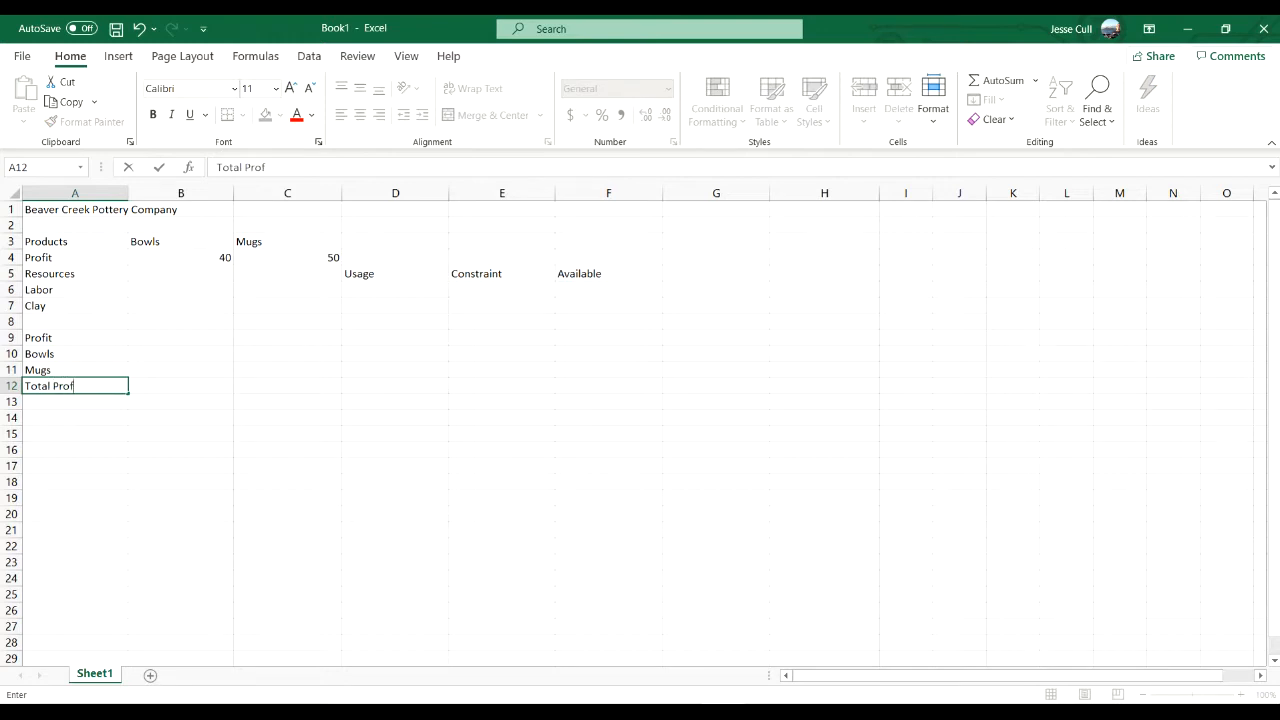
{"action": "key", "text": "Up"}
{"action": "key", "text": "Up"}
{"action": "key", "text": "Up"}
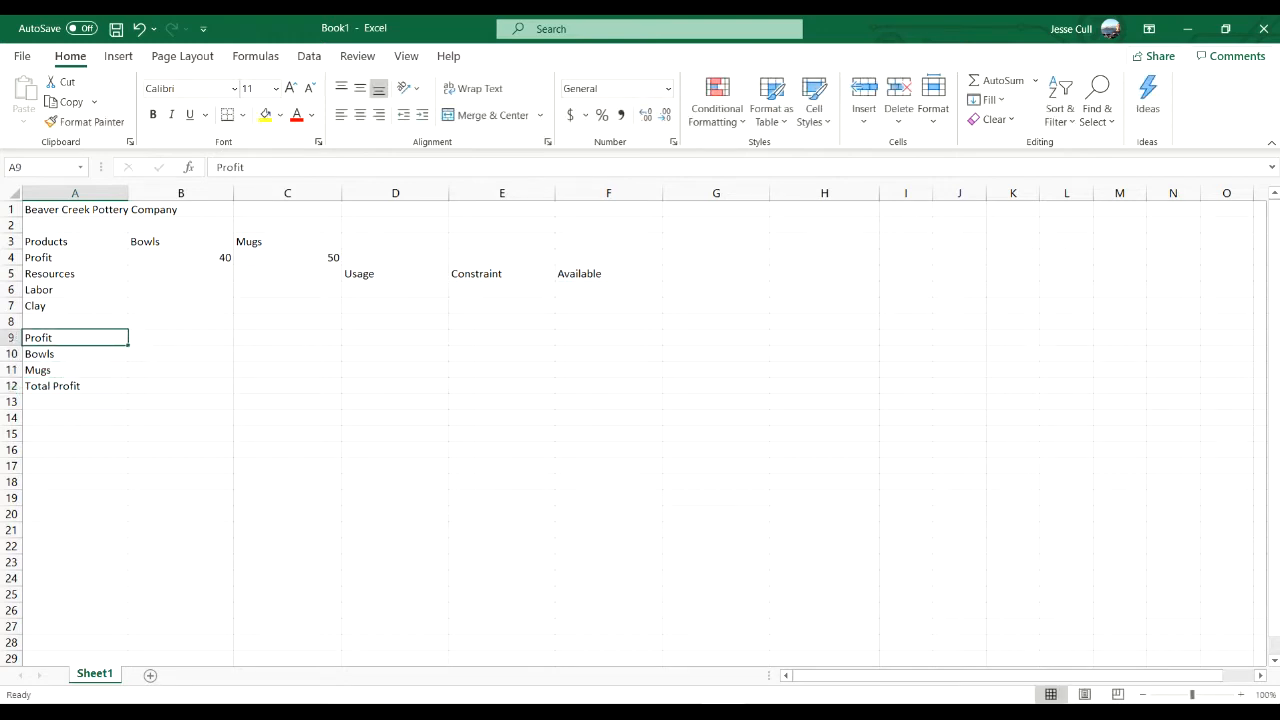
- Change the label in cell A9 to "Products"
{"action": "type", "text": "Products"}
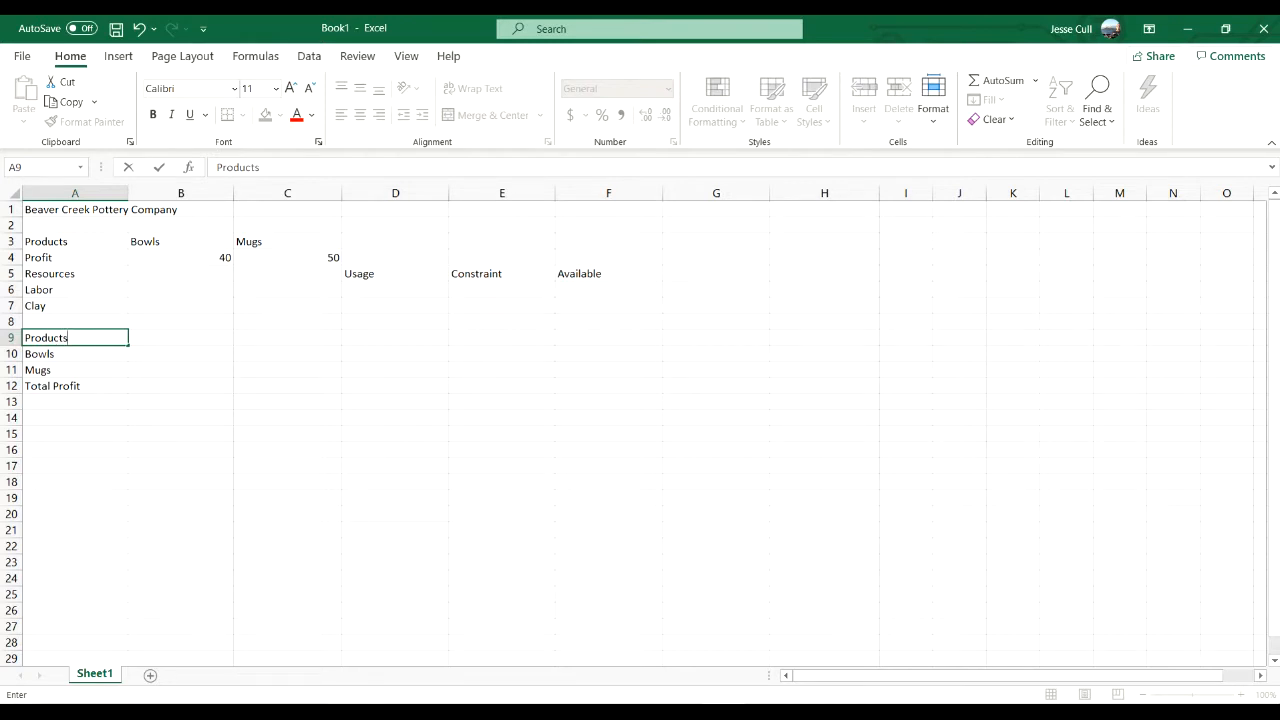
{"action": "key", "text": "Tab"}
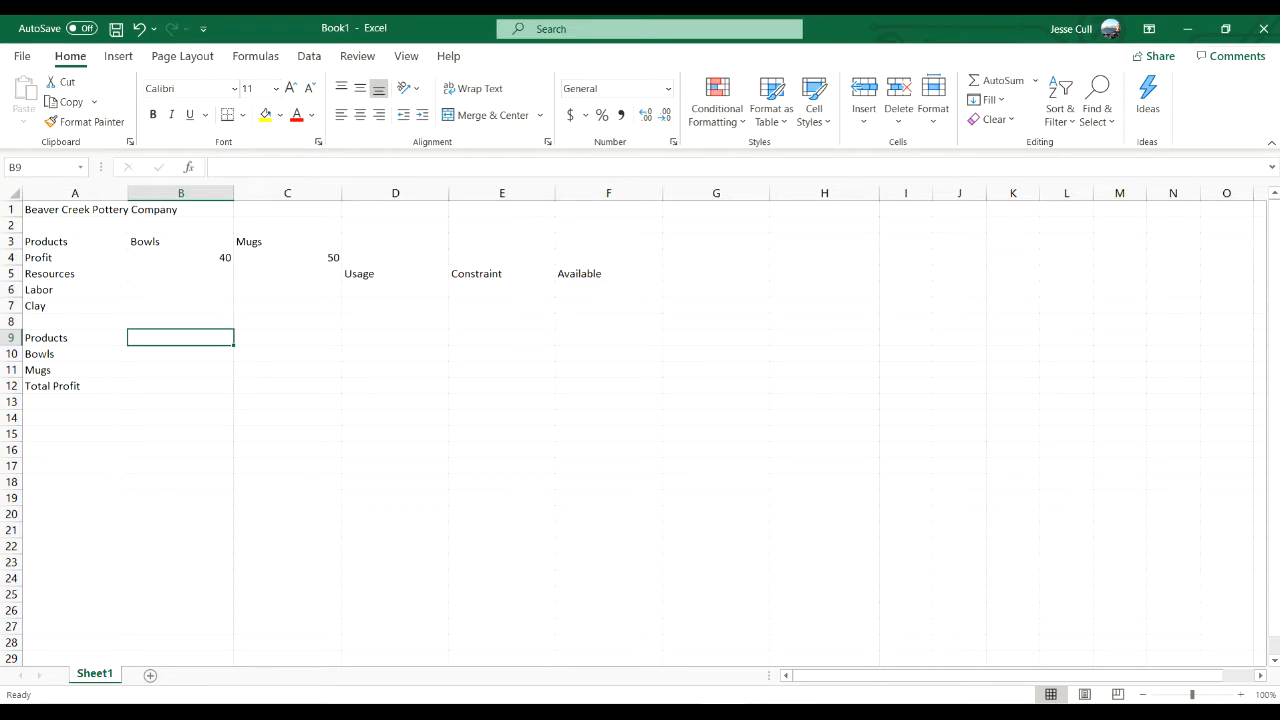
- Enter the available amounts in the Available column: 40 for labor in F6 and 120 for clay in F7
{"action": "key", "text": "Up"}
{"action": "key", "text": "Up"}
{"action": "key", "text": "Up"}
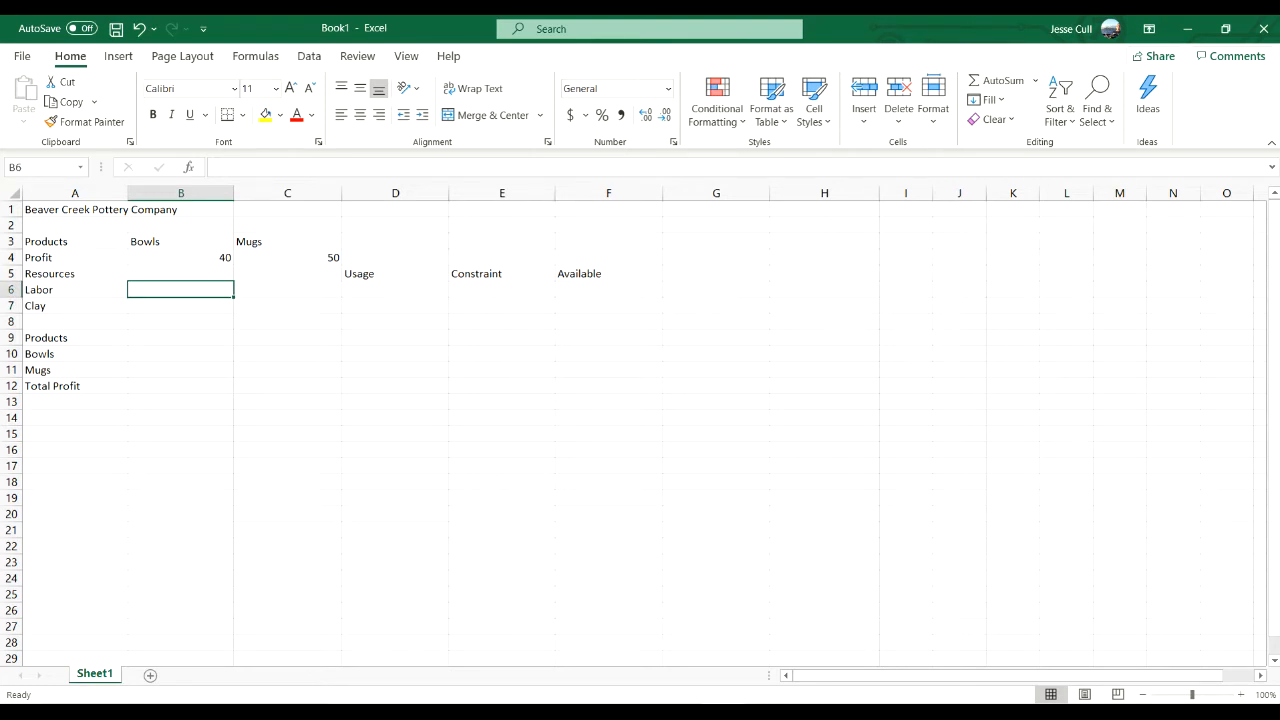
{"action": "key", "text": "Right"}
{"action": "key", "text": "Right"}
{"action": "key", "text": "Right"}
{"action": "key", "text": "Right"}
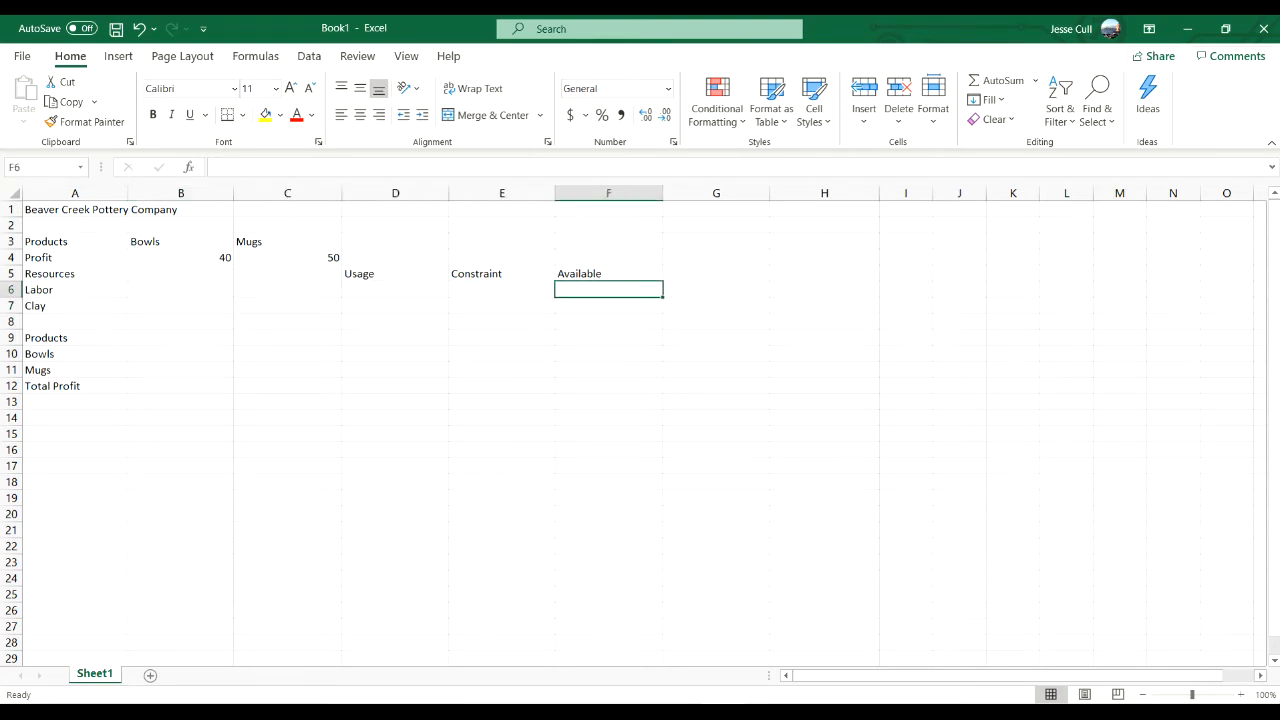
{"action": "type", "text": "40"}
{"action": "key", "text": "Return"}
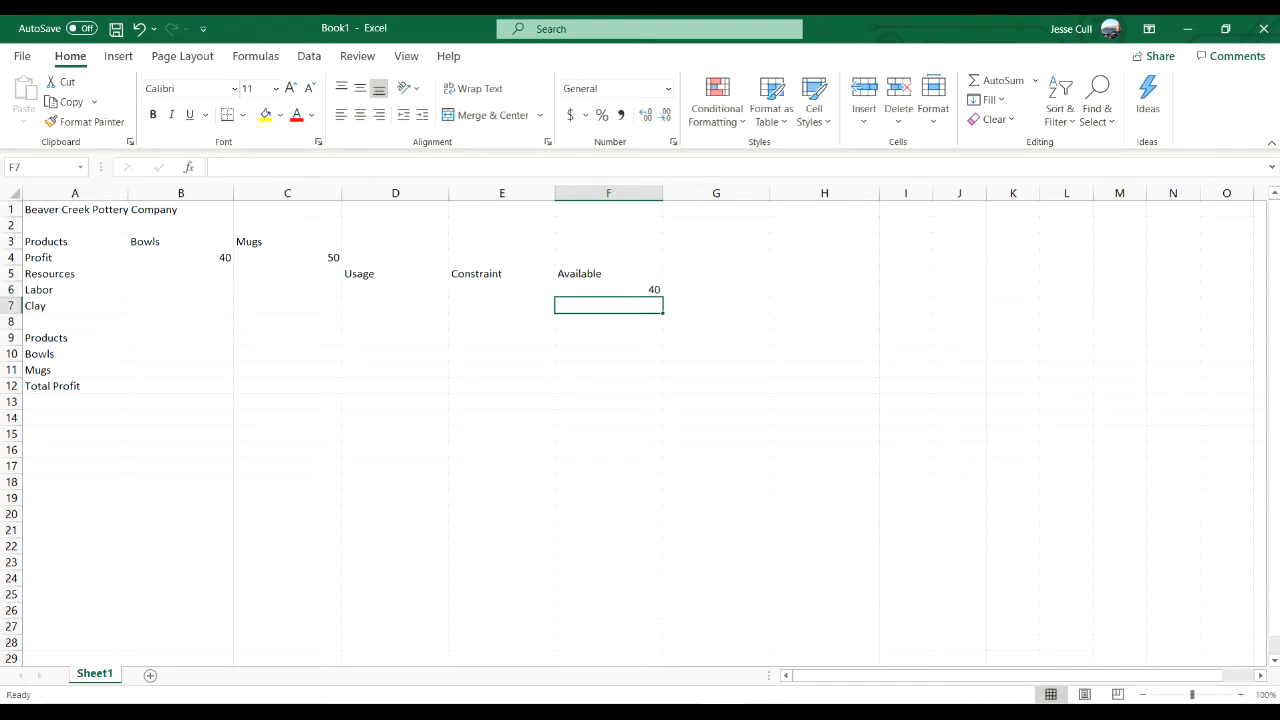
{"action": "type", "text": "120"}
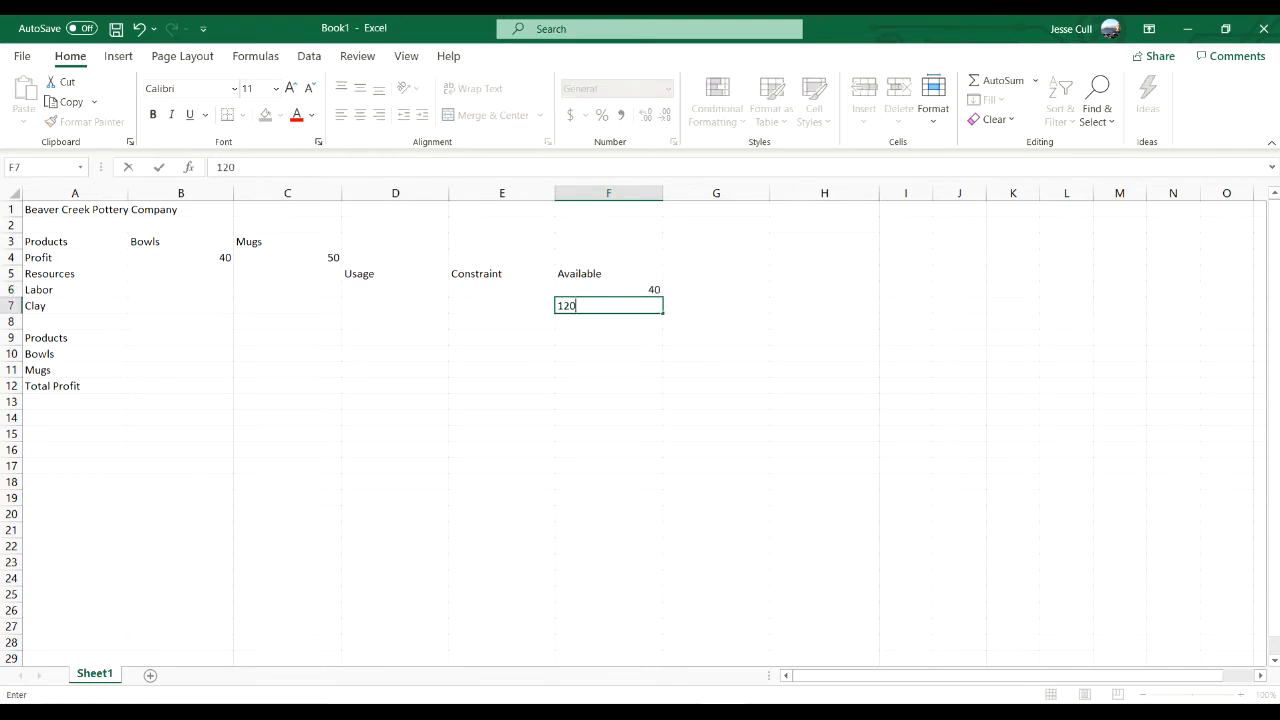
{"action": "key", "text": "Up"}
- Clear the available labor amount in F6 and re-enter it as 40
{"action": "key", "text": "F2"}
{"action": "key", "text": "BackSpace"}
{"action": "key", "text": "BackSpace"}
{"action": "key", "text": "Return"}
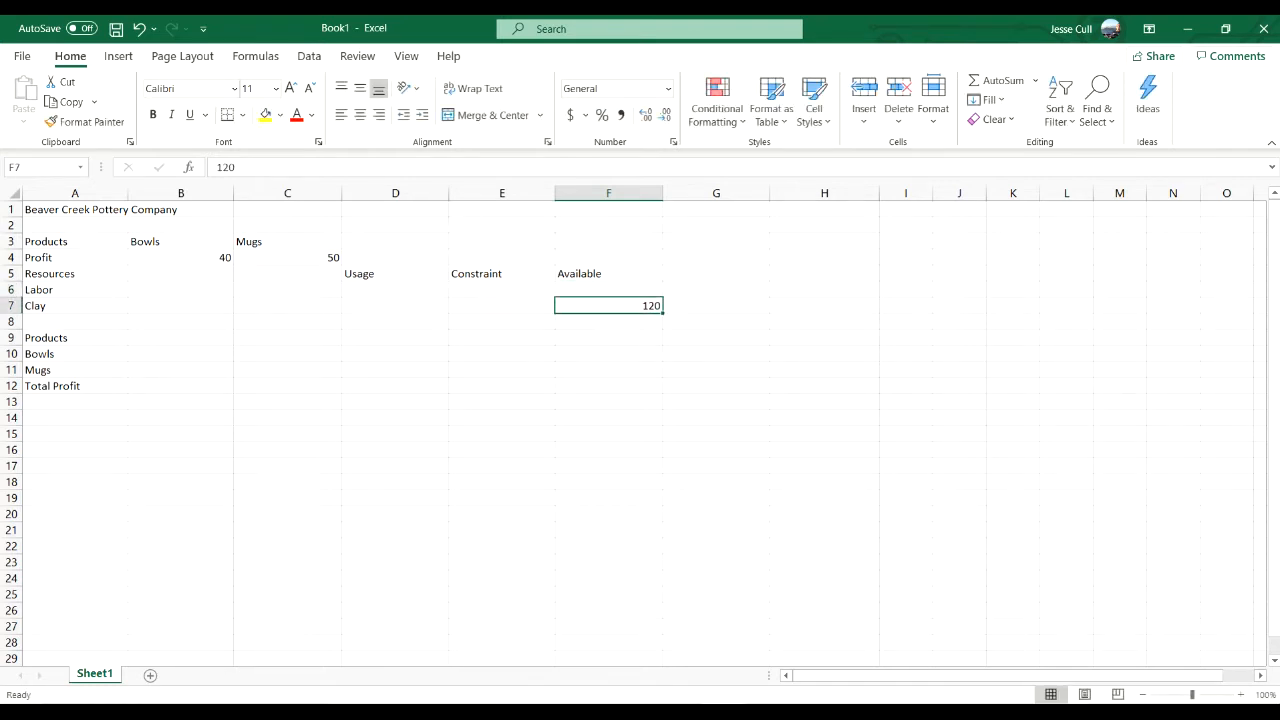
{"action": "key", "text": "Up"}
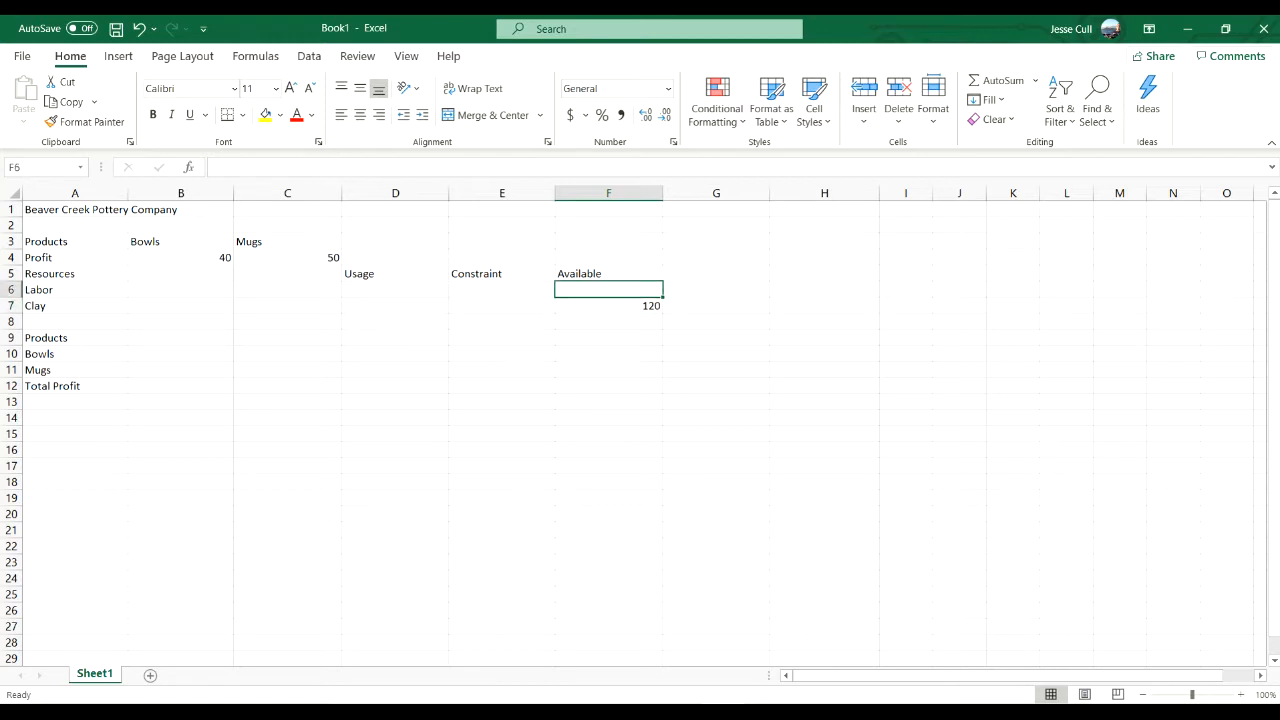
{"action": "type", "text": "40"}
{"action": "key", "text": "Return"}
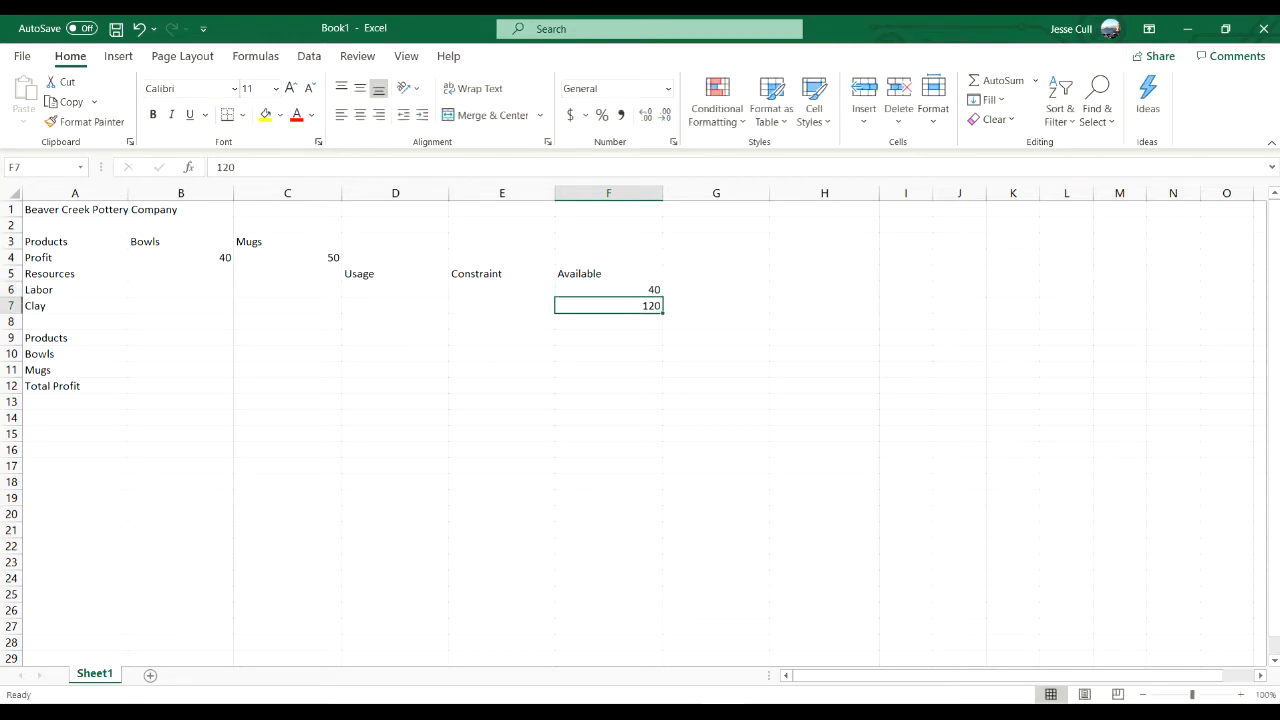
{"action": "key", "text": "Left"}
{"action": "key", "text": "Left"}
{"action": "key", "text": "Left"}
{"action": "key", "text": "Left"}
{"action": "key", "text": "Left"}
{"action": "key", "text": "Right"}
{"action": "key", "text": "Right"}
{"action": "key", "text": "Right"}
{"action": "key", "text": "Right"}
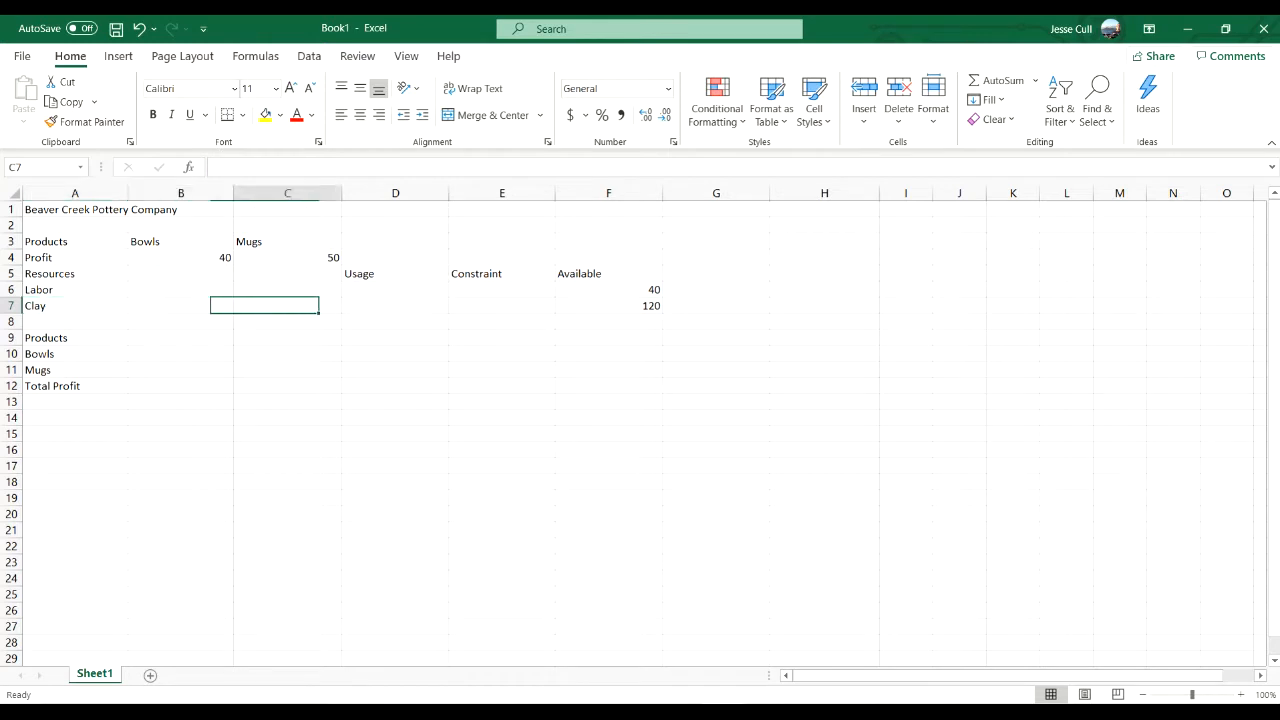
{"action": "key", "text": "Right"}
{"action": "key", "text": "Up"}
{"action": "key", "text": "Up"}
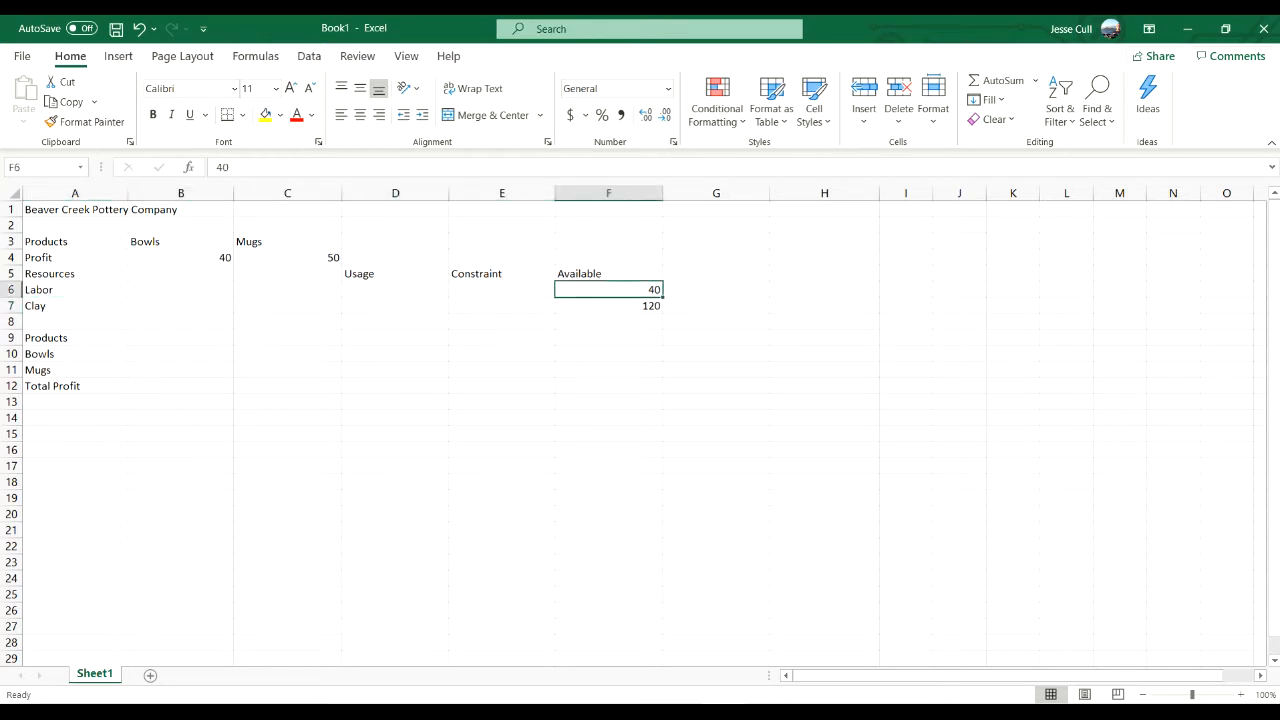
- Enter the constraint sign "<=" for labor in E6 and for clay in E7
{"action": "key", "text": "Down"}
{"action": "key", "text": "Left"}
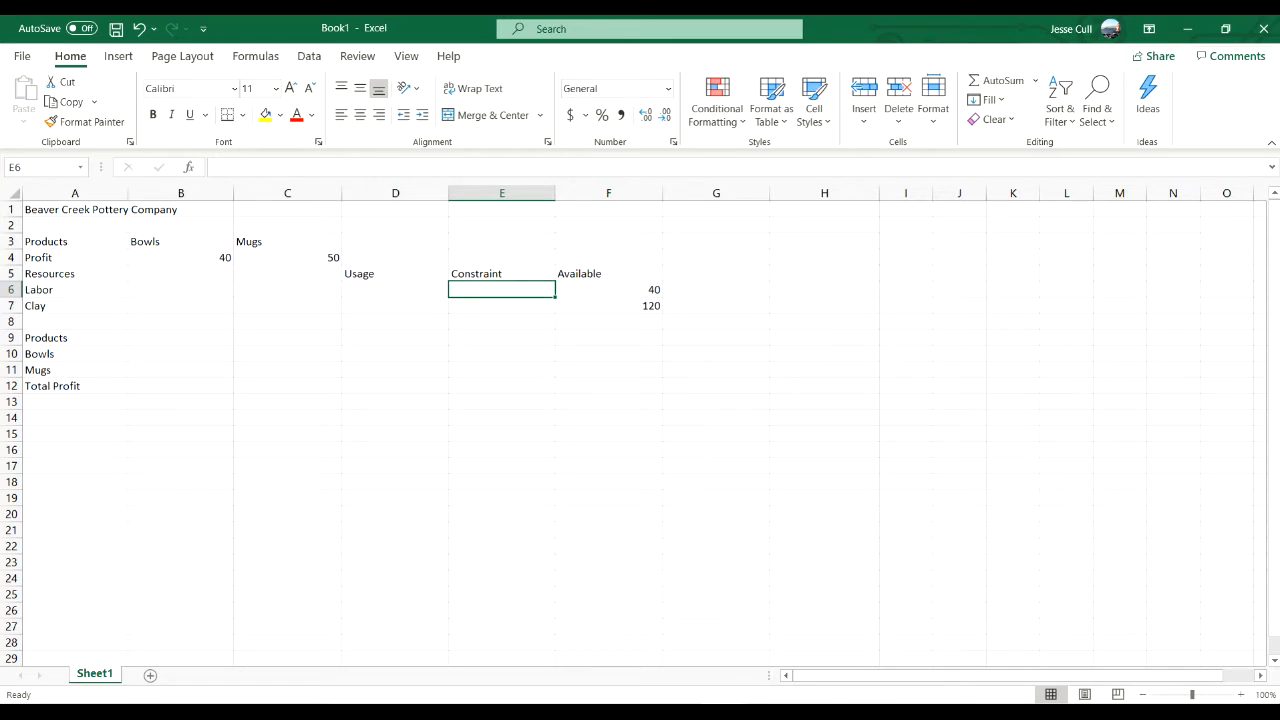
{"action": "type", "text": "<="}
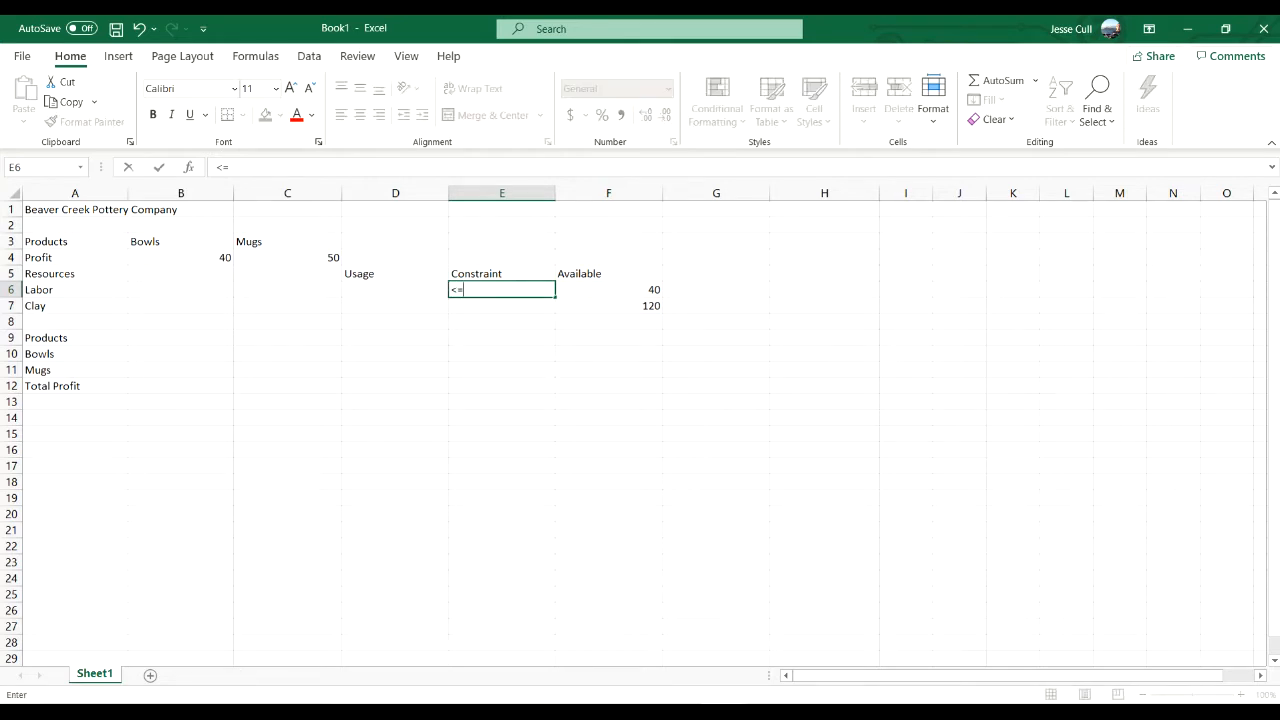
{"action": "key", "text": "Return"}
{"action": "type", "text": "<="}
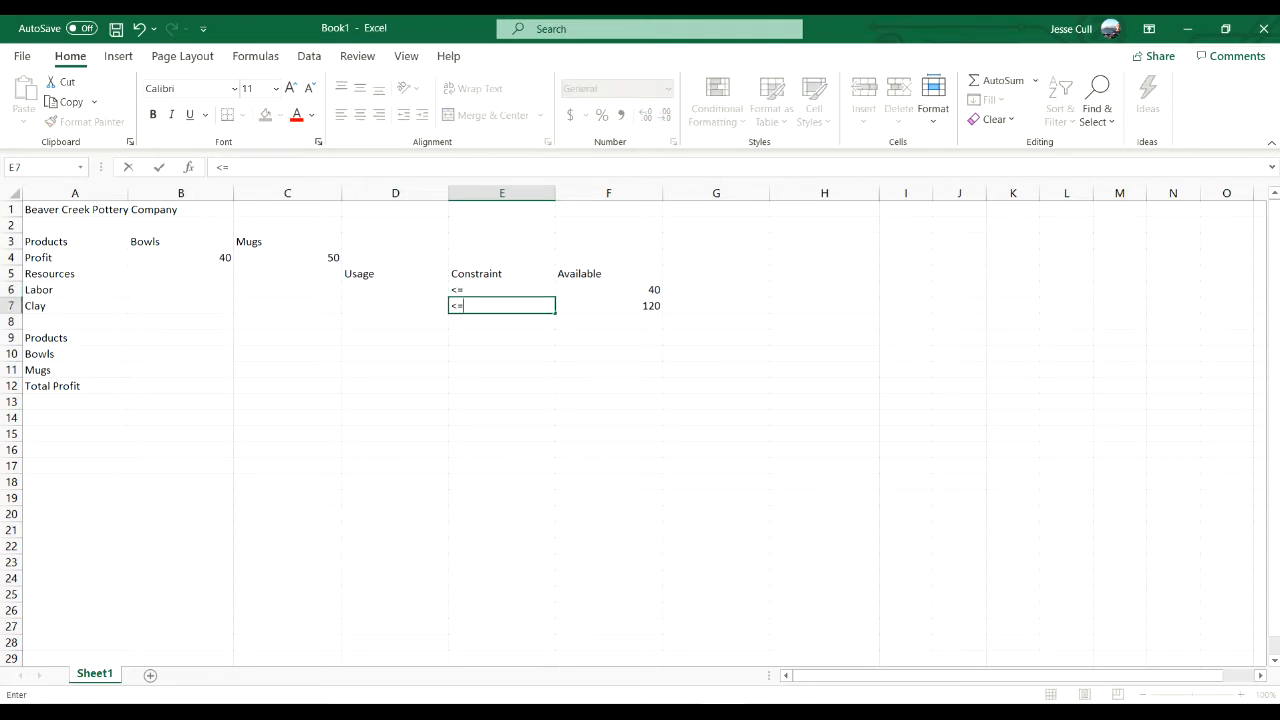
{"action": "key", "text": "Left"}
{"action": "key", "text": "Left"}
{"action": "key", "text": "Left"}
- Fill in the labor needed per product, with 1 for bowls in B6 and 2 for mugs in C6
{"action": "key", "text": "Up"}
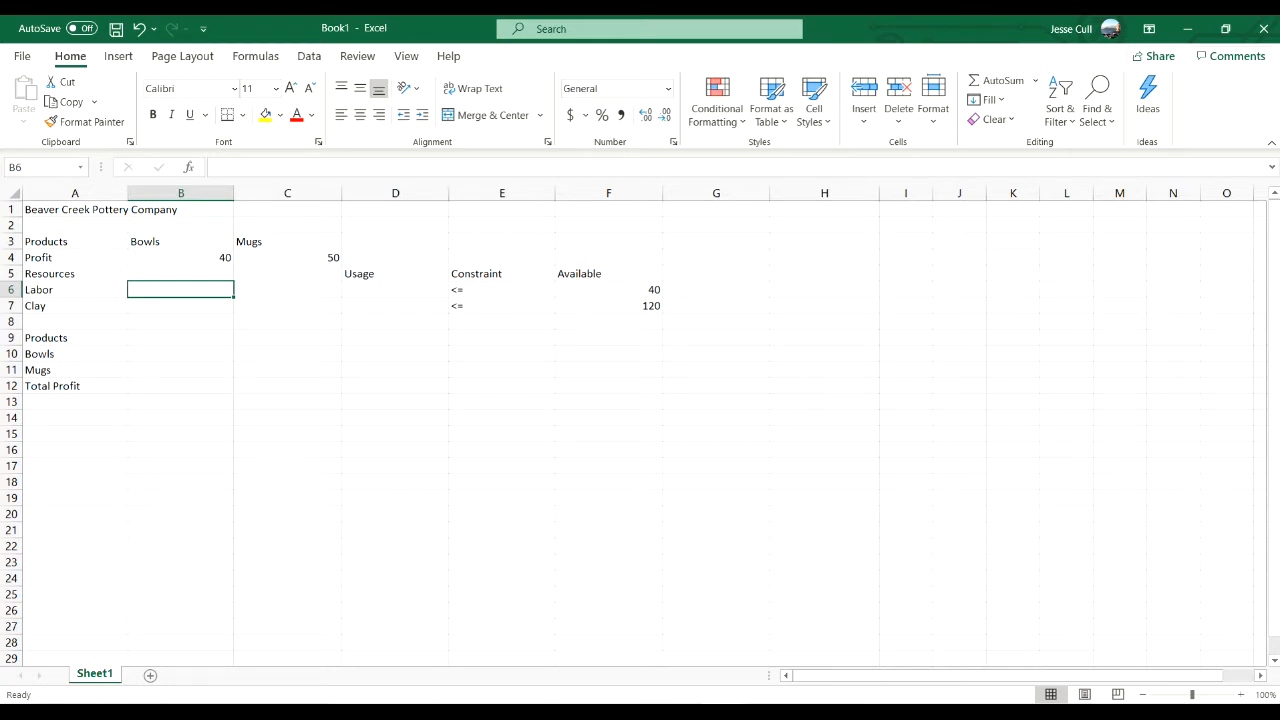
{"action": "type", "text": "1"}
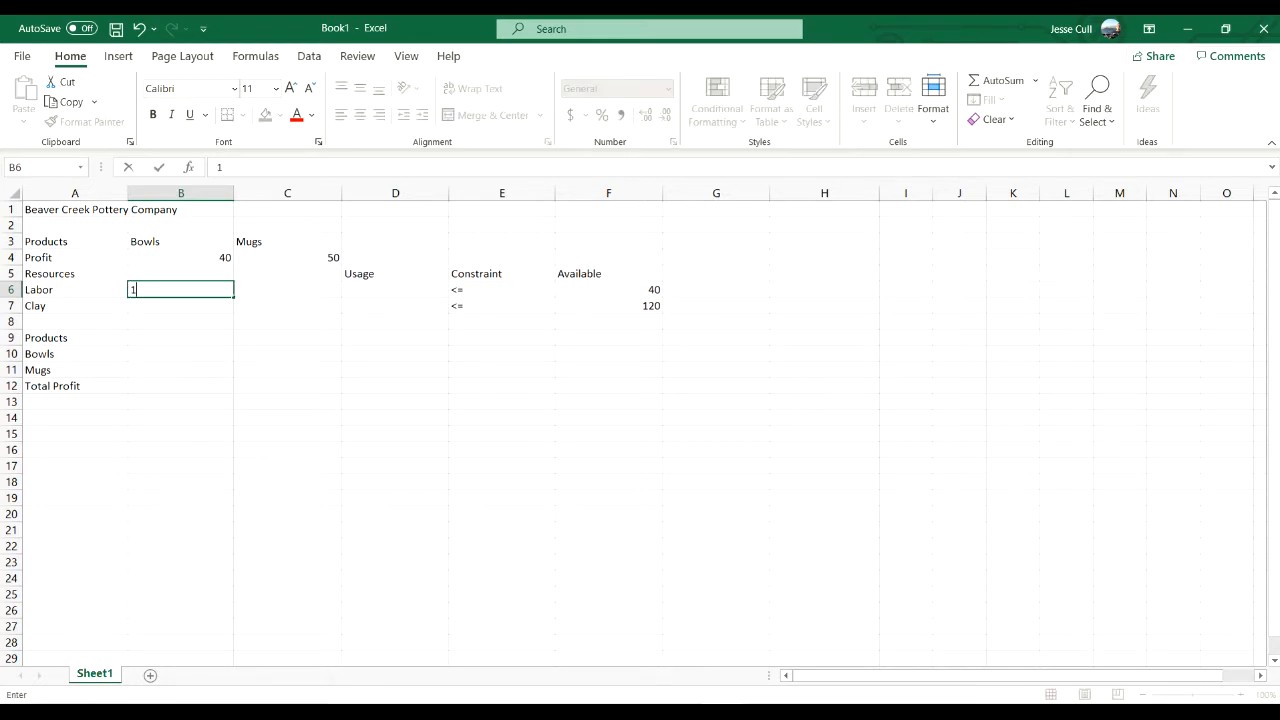
{"action": "key", "text": "Tab"}
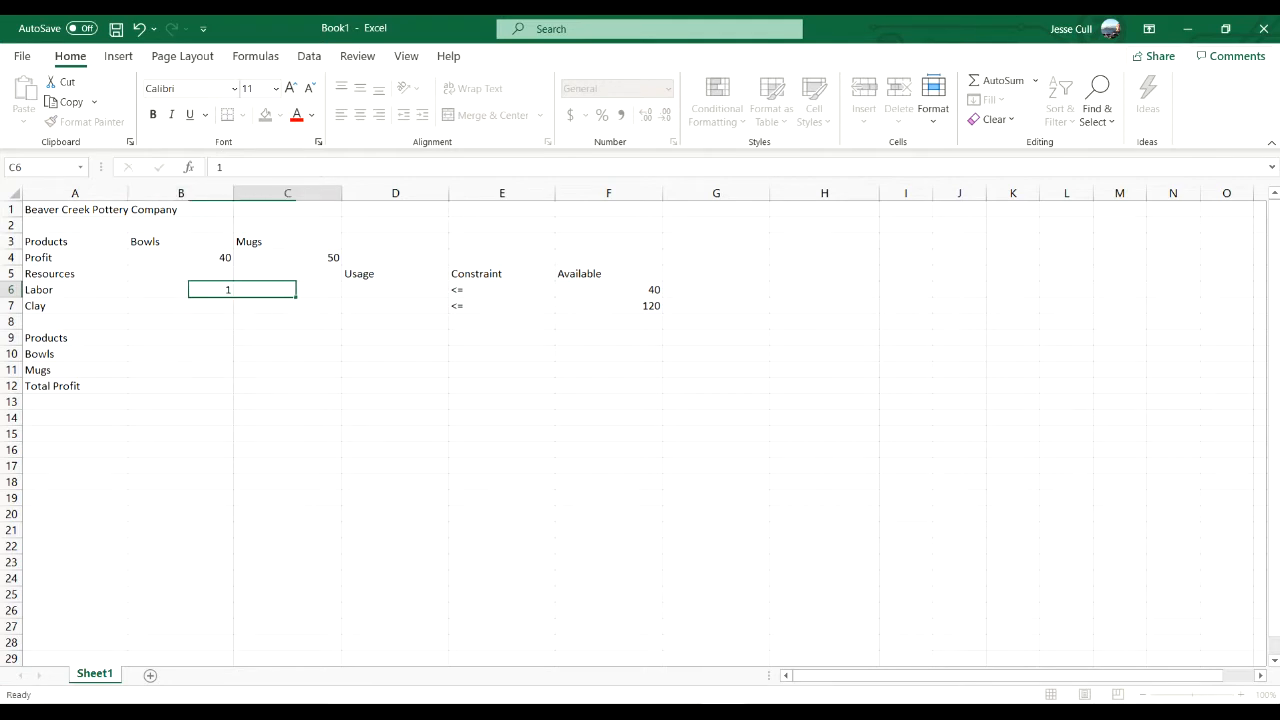
{"action": "type", "text": "2"}
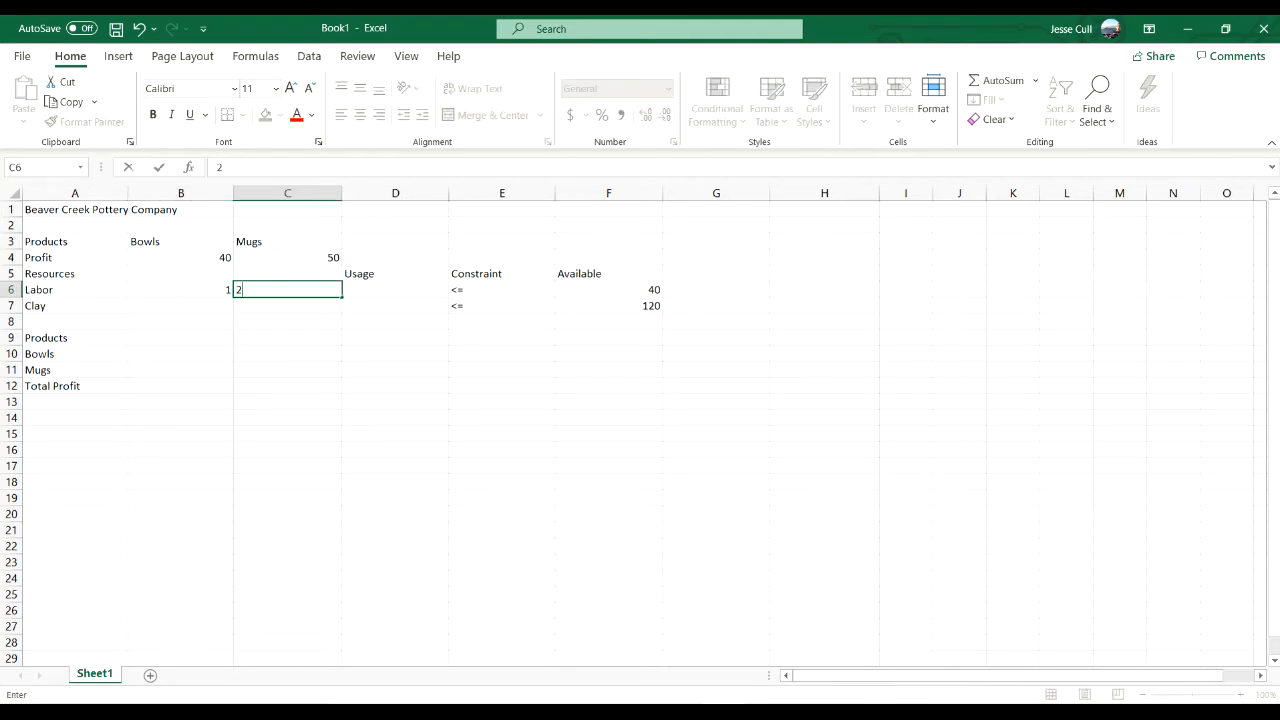
{"action": "key", "text": "Return"}
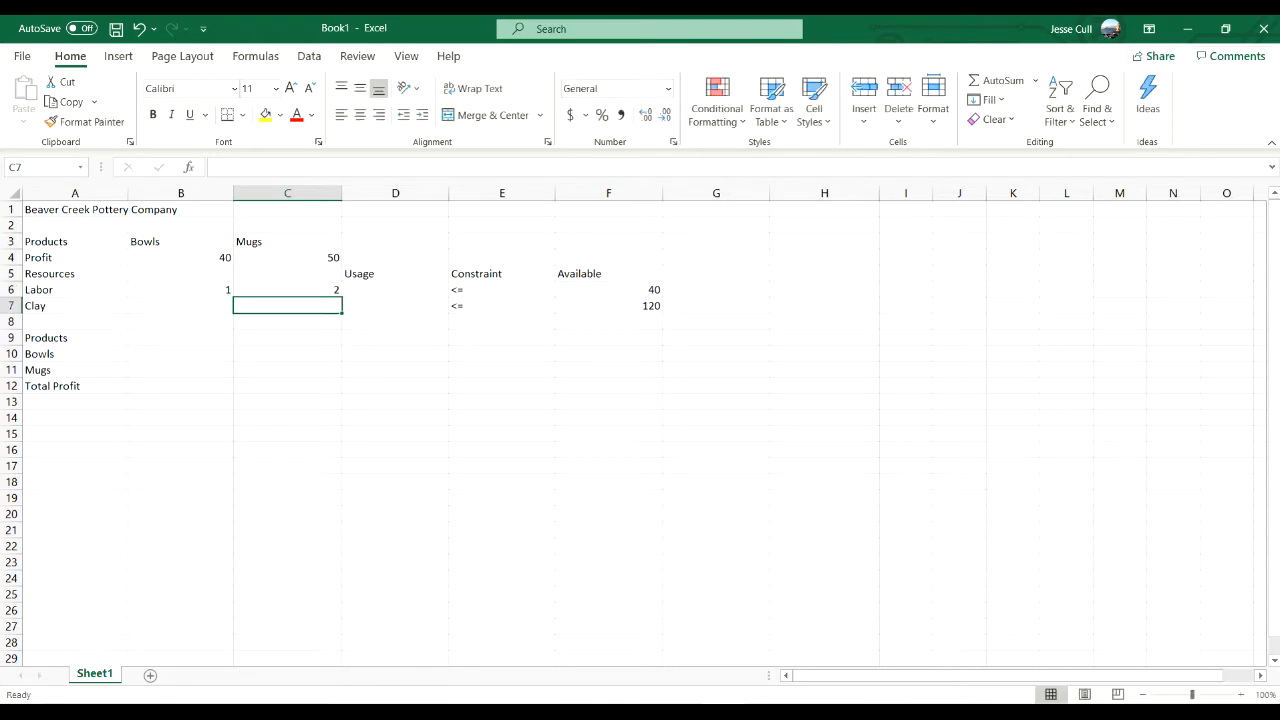
- Fill in the clay needed per product, with 4 for bowls in B7 and 3 for mugs in C7
{"action": "left_click", "coordinate": [180, 306]}
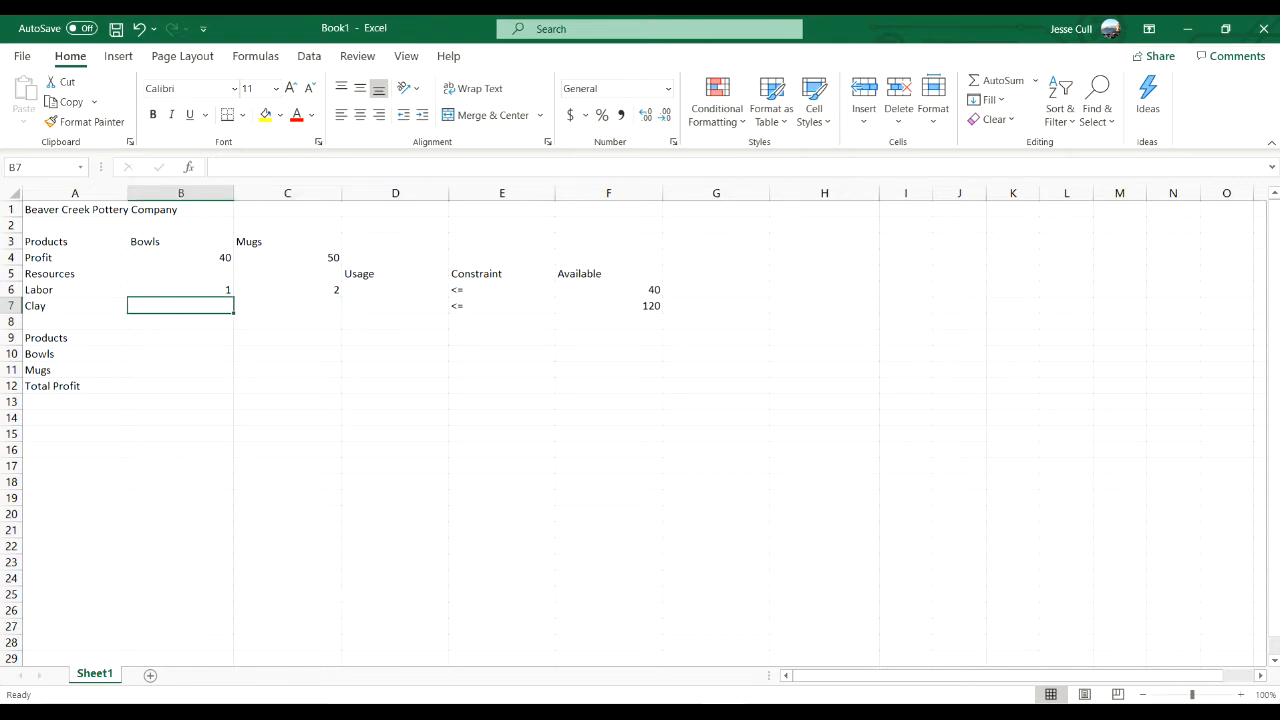
{"action": "type", "text": "4"}
{"action": "key", "text": "Tab"}
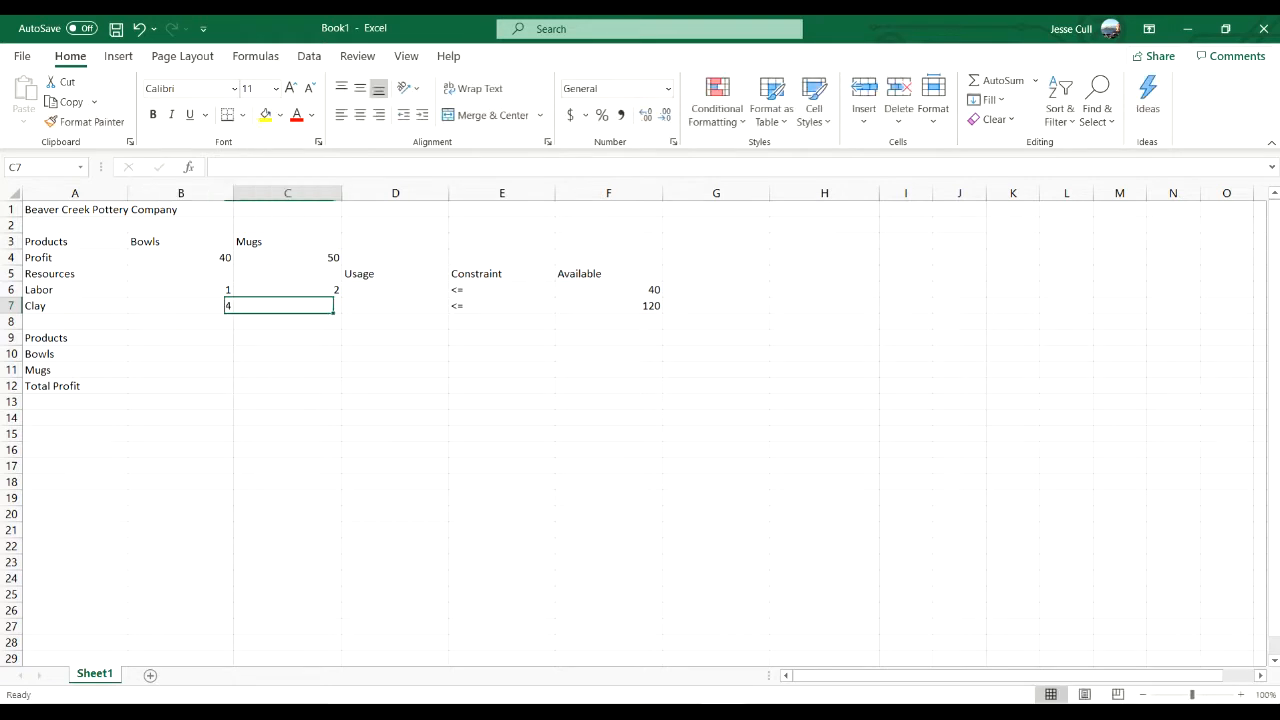
{"action": "type", "text": "3"}
{"action": "key", "text": "Tab"}
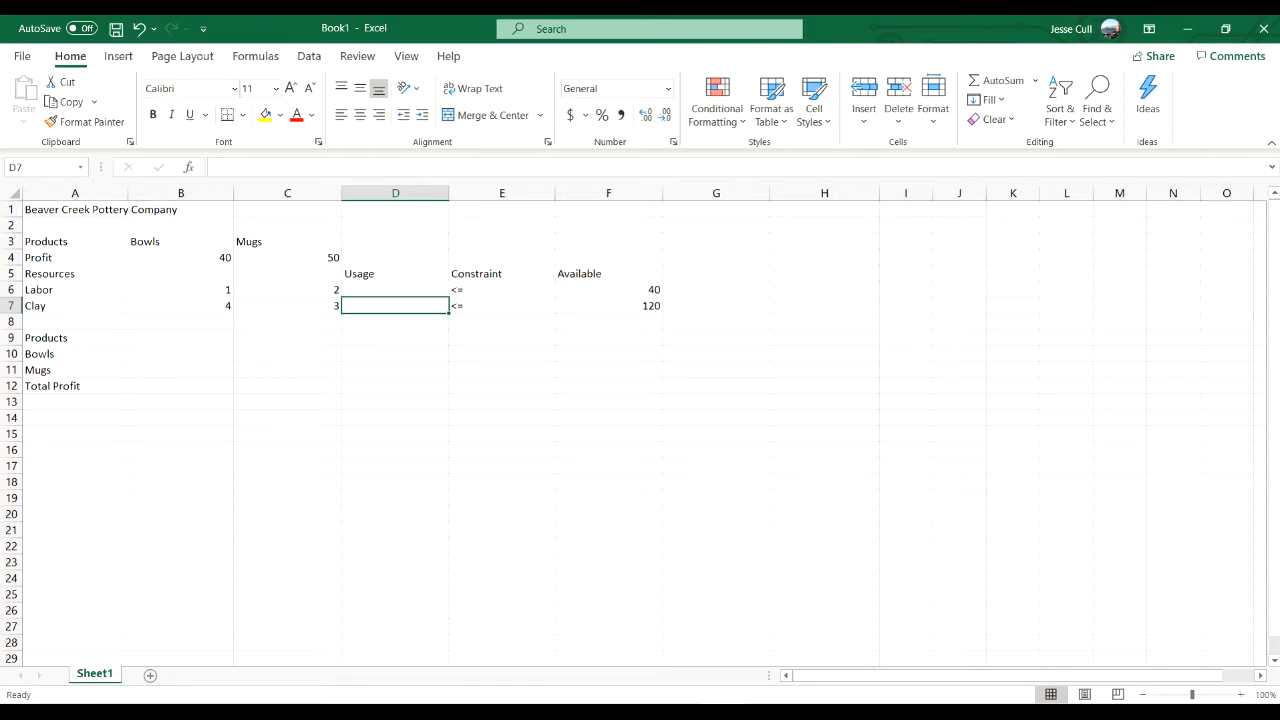
- Enter the labor usage formula =B6*B10+C6*B11 in cell D6
{"action": "key", "text": "Up"}
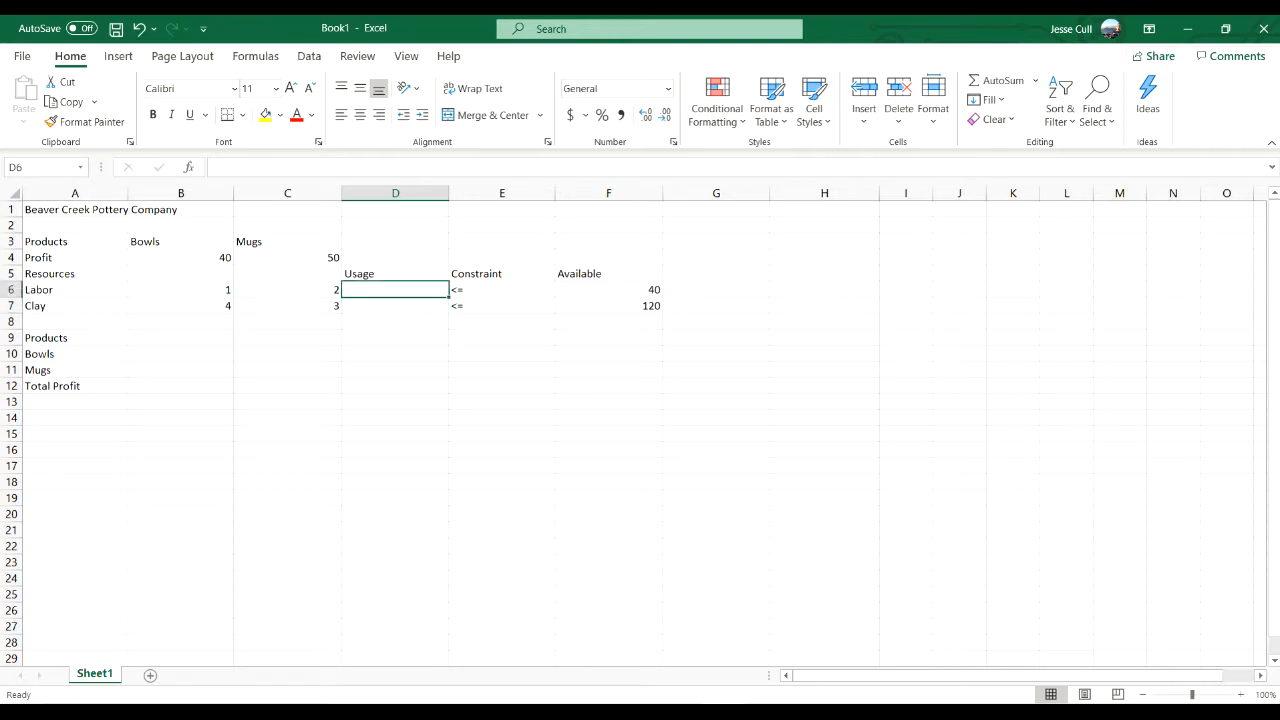
{"action": "type", "text": "="}
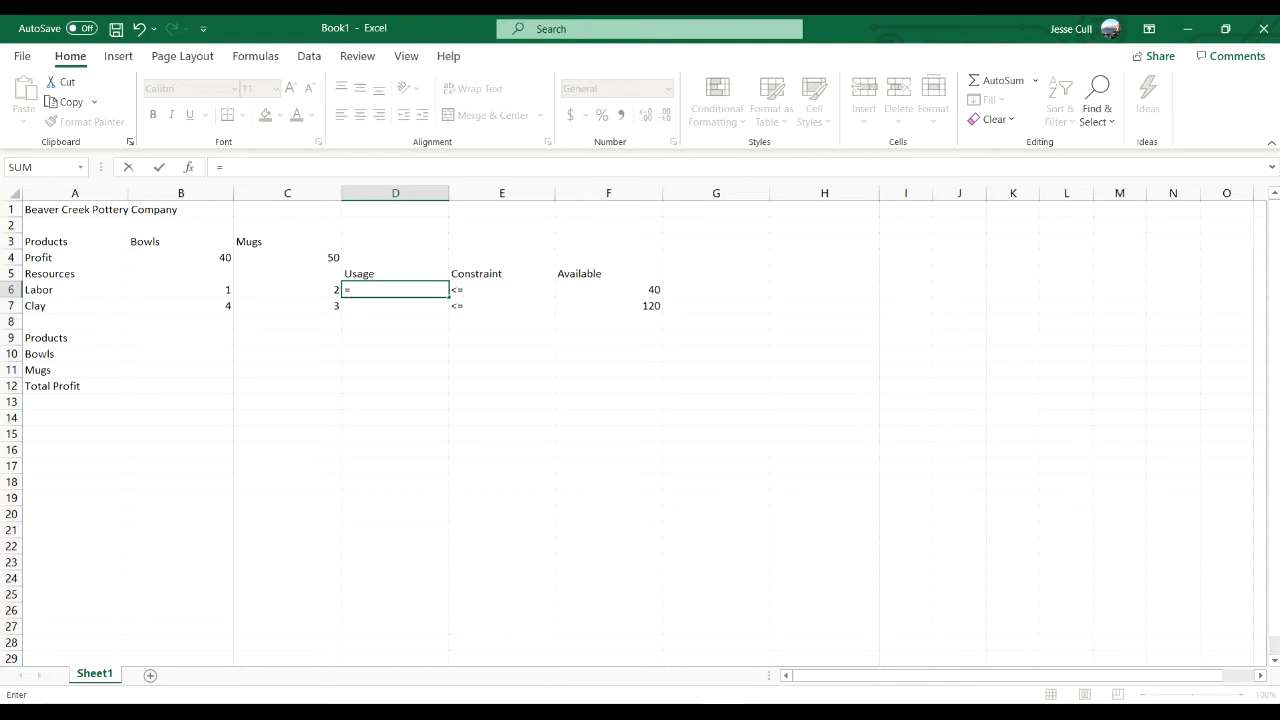
{"action": "left_click", "coordinate": [181, 290]}
{"action": "type", "text": "*"}
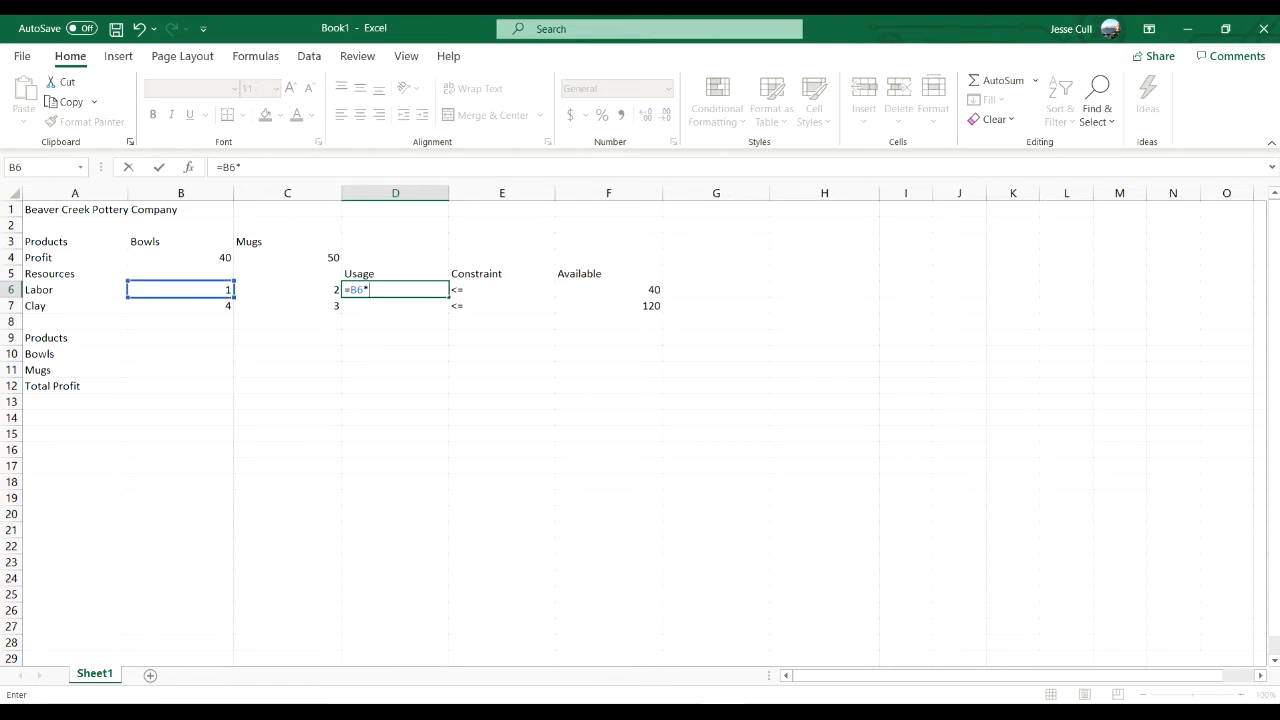
{"action": "left_click", "coordinate": [181, 354]}
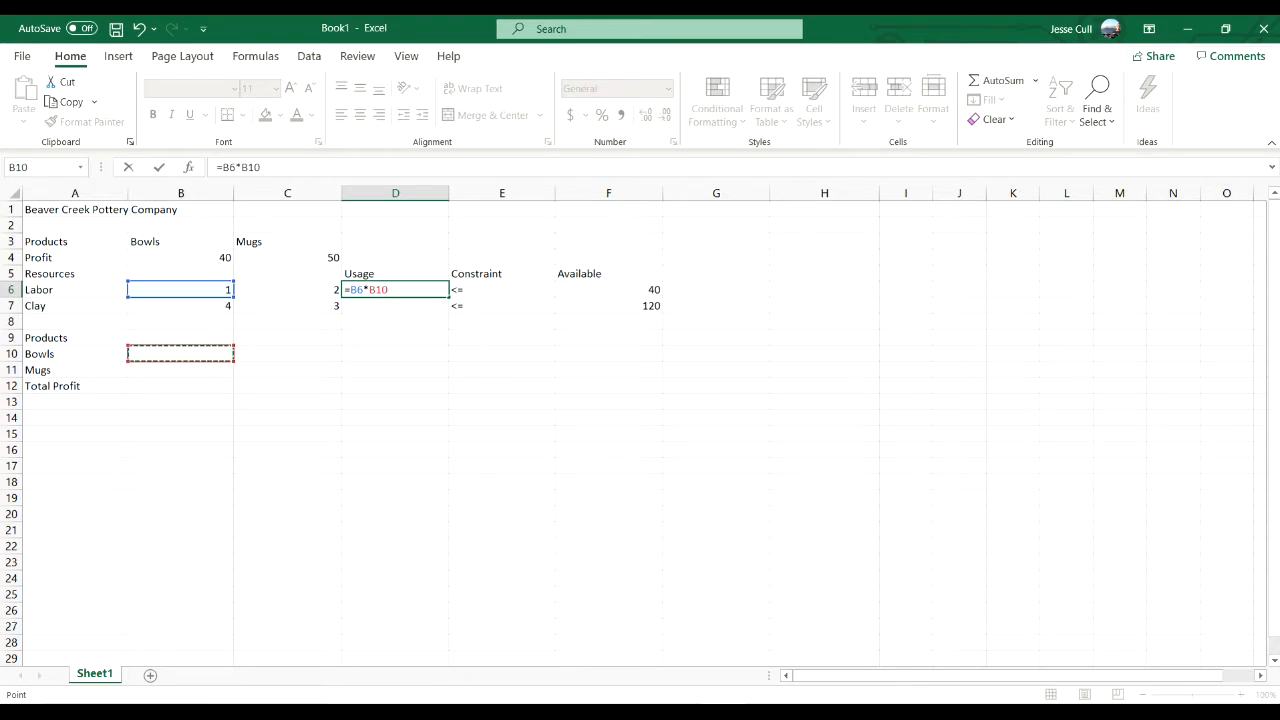
{"action": "type", "text": "+"}
{"action": "key", "text": "Left"}
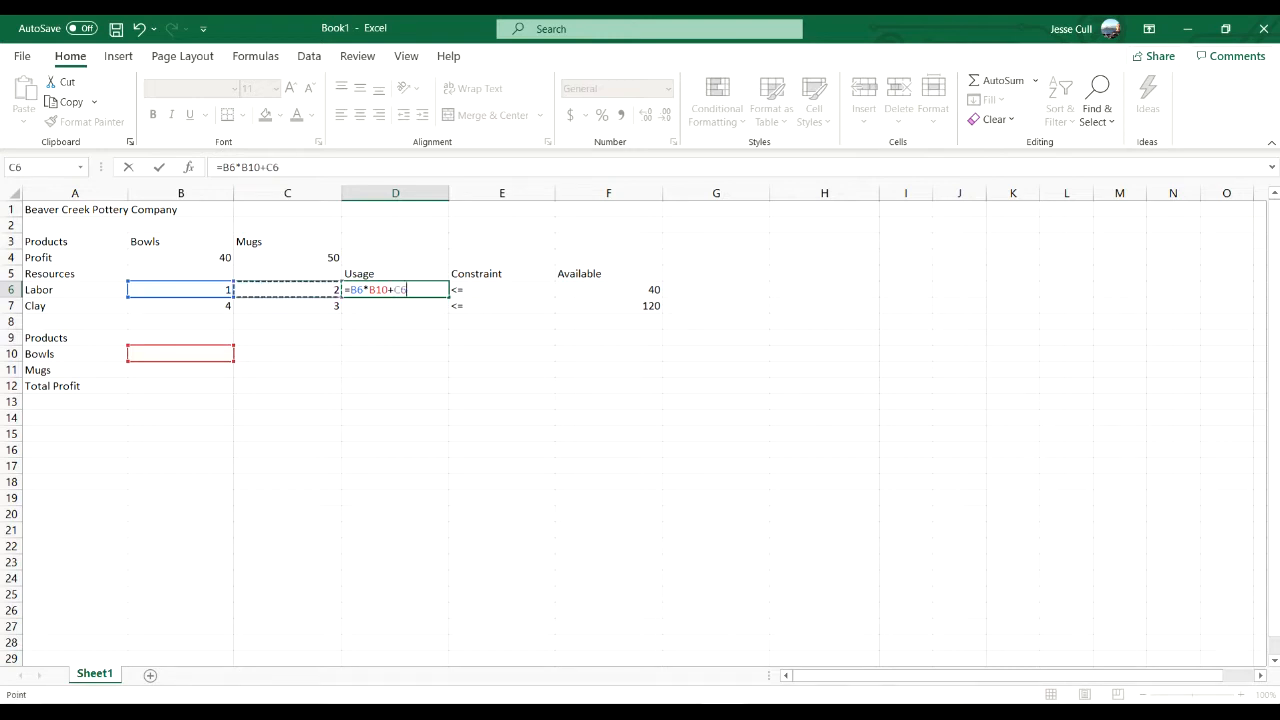
{"action": "type", "text": "*"}
{"action": "left_click", "coordinate": [181, 370]}
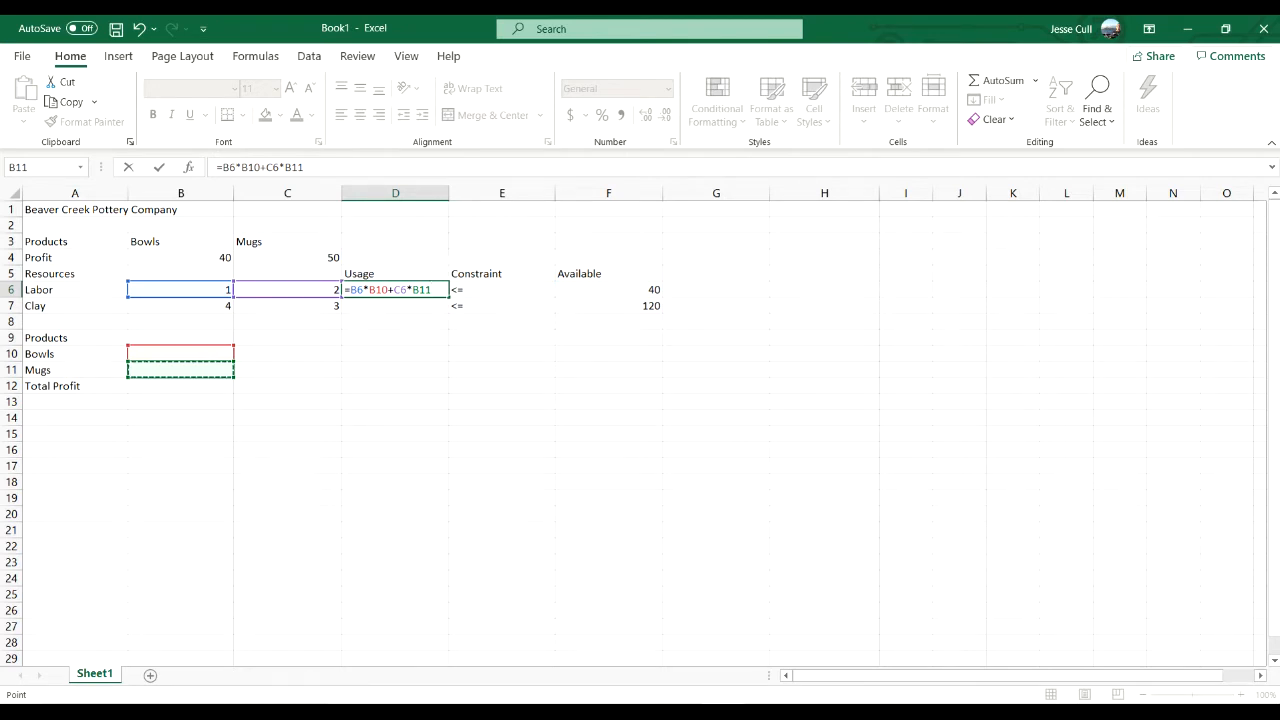
{"action": "key", "text": "Return"}
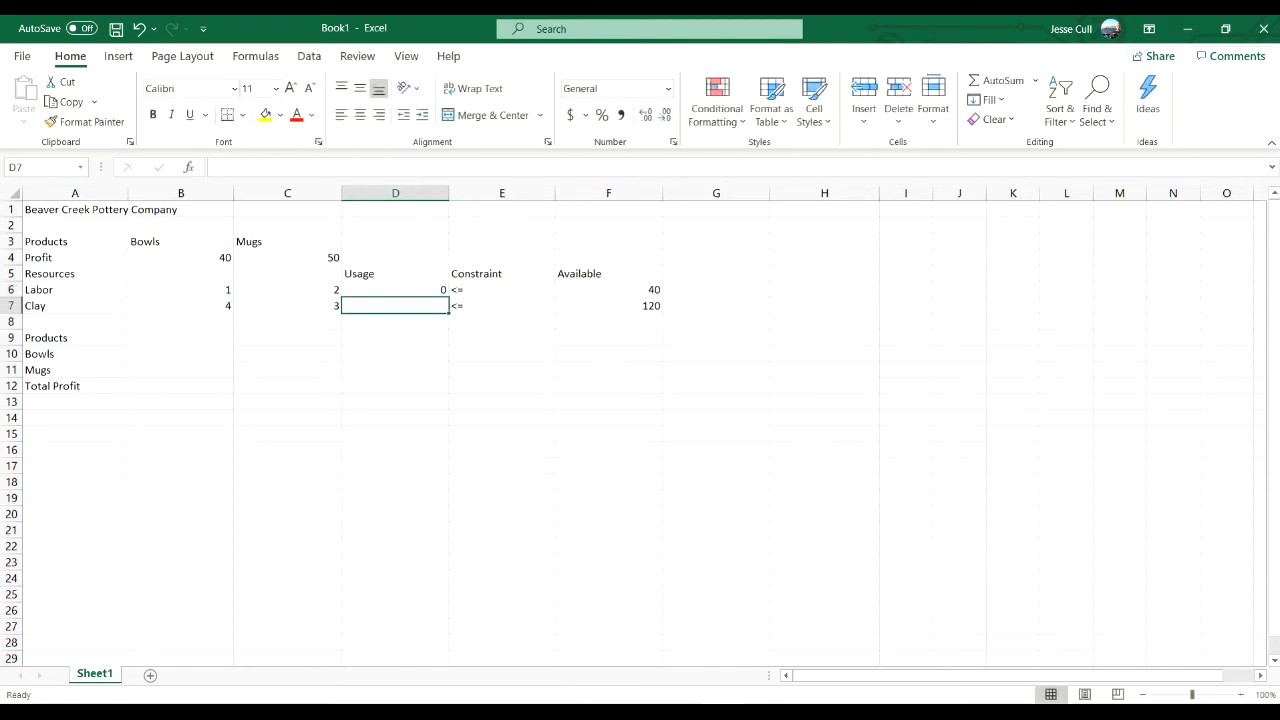
- Enter the clay usage formula =B7*B10+C7*B11 in cell D7
{"action": "type", "text": "="}
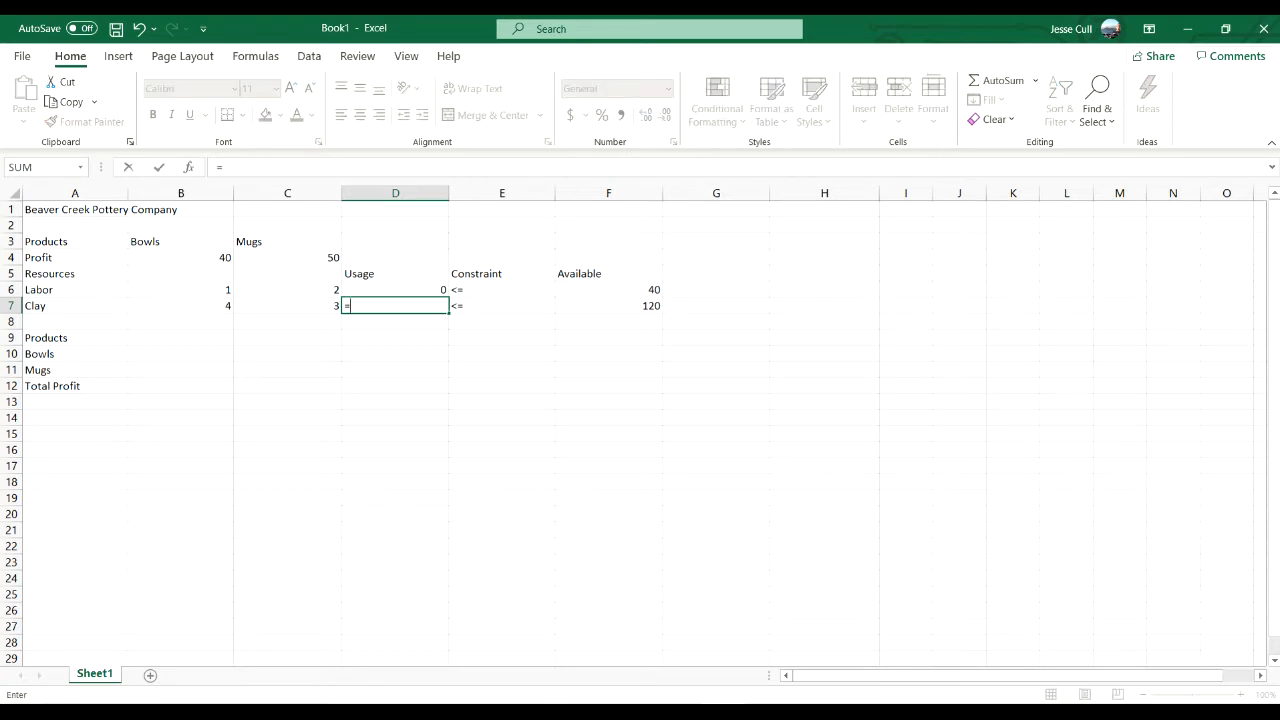
{"action": "left_click", "coordinate": [181, 306]}
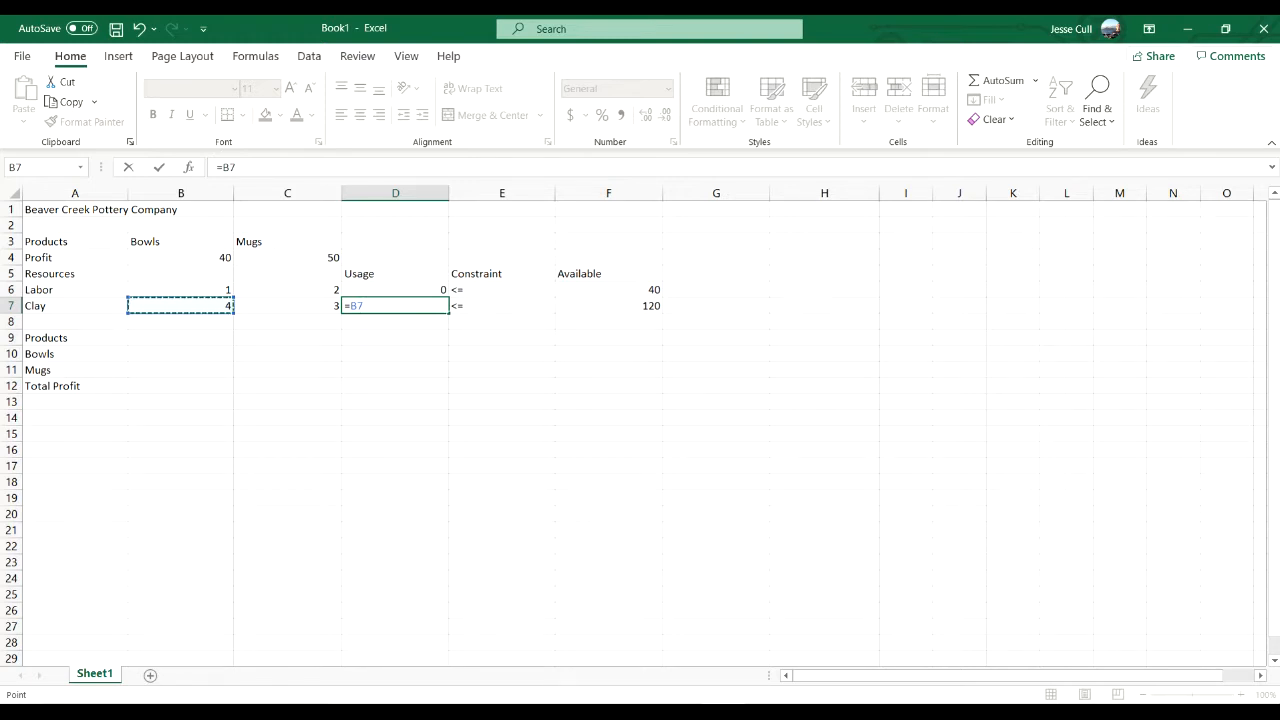
{"action": "type", "text": "*"}
{"action": "left_click", "coordinate": [181, 354]}
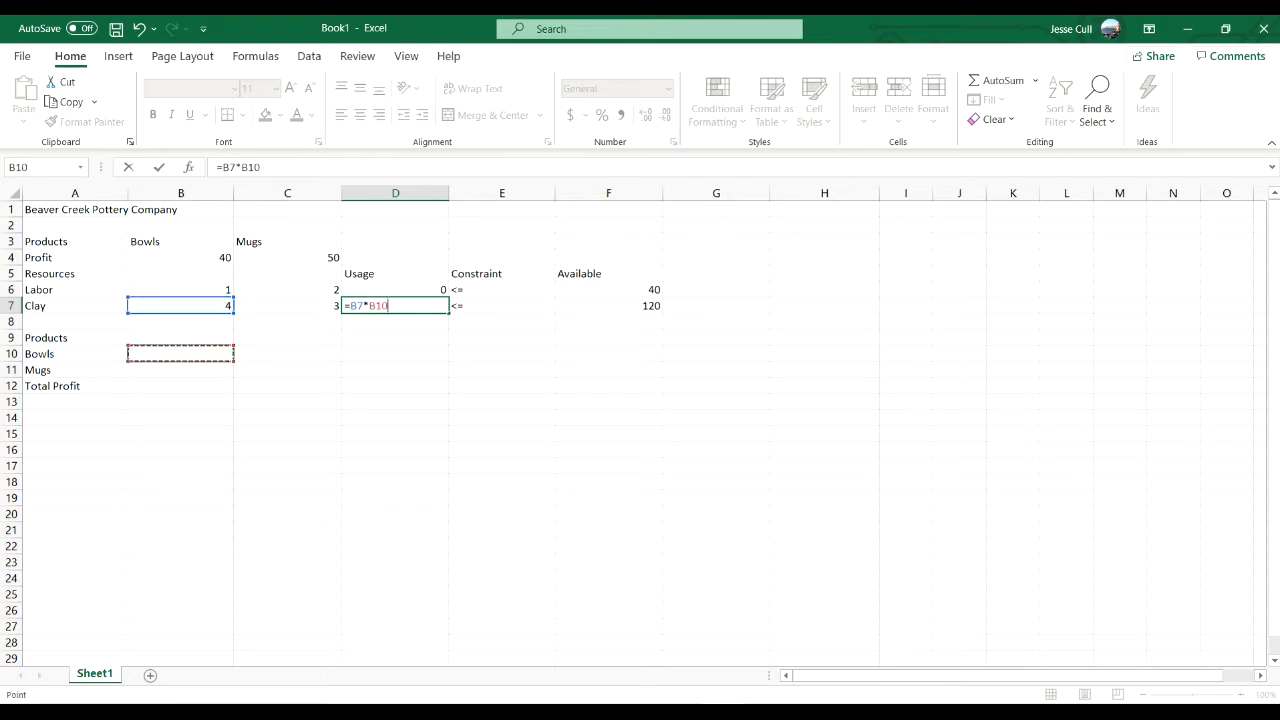
{"action": "type", "text": "+"}
{"action": "left_click", "coordinate": [287, 306]}
{"action": "type", "text": "*"}
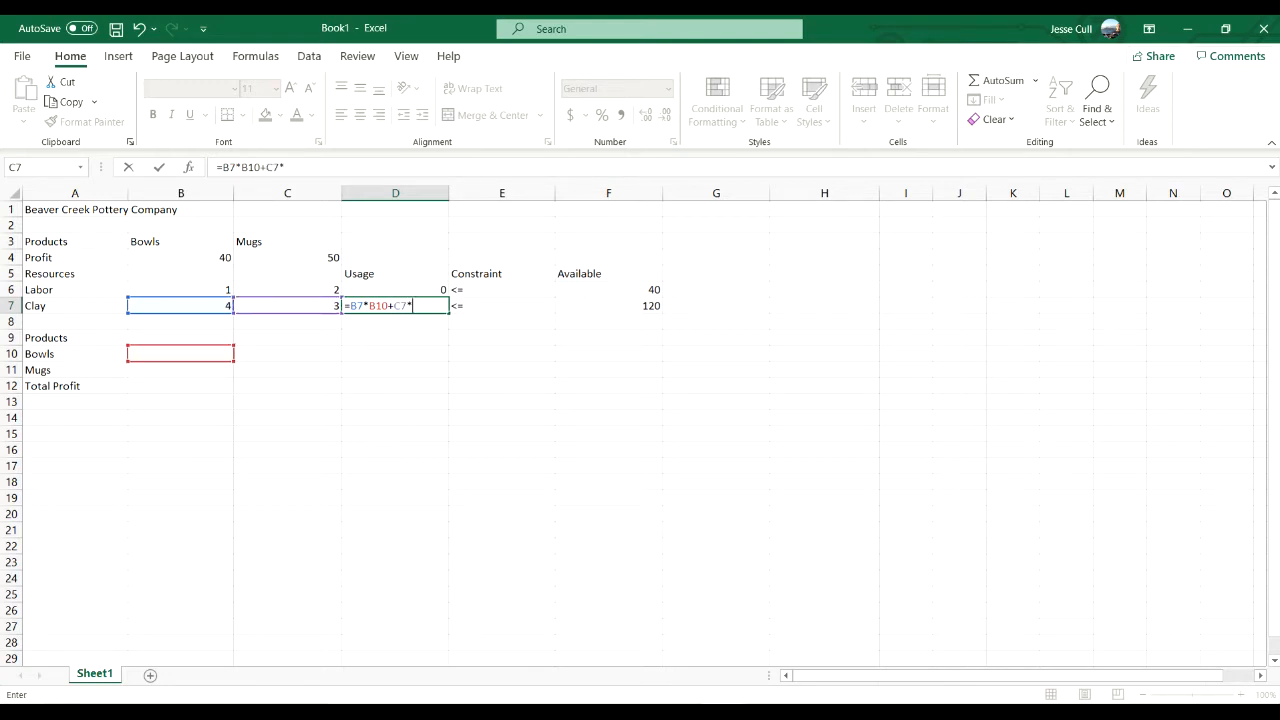
{"action": "left_click", "coordinate": [181, 370]}
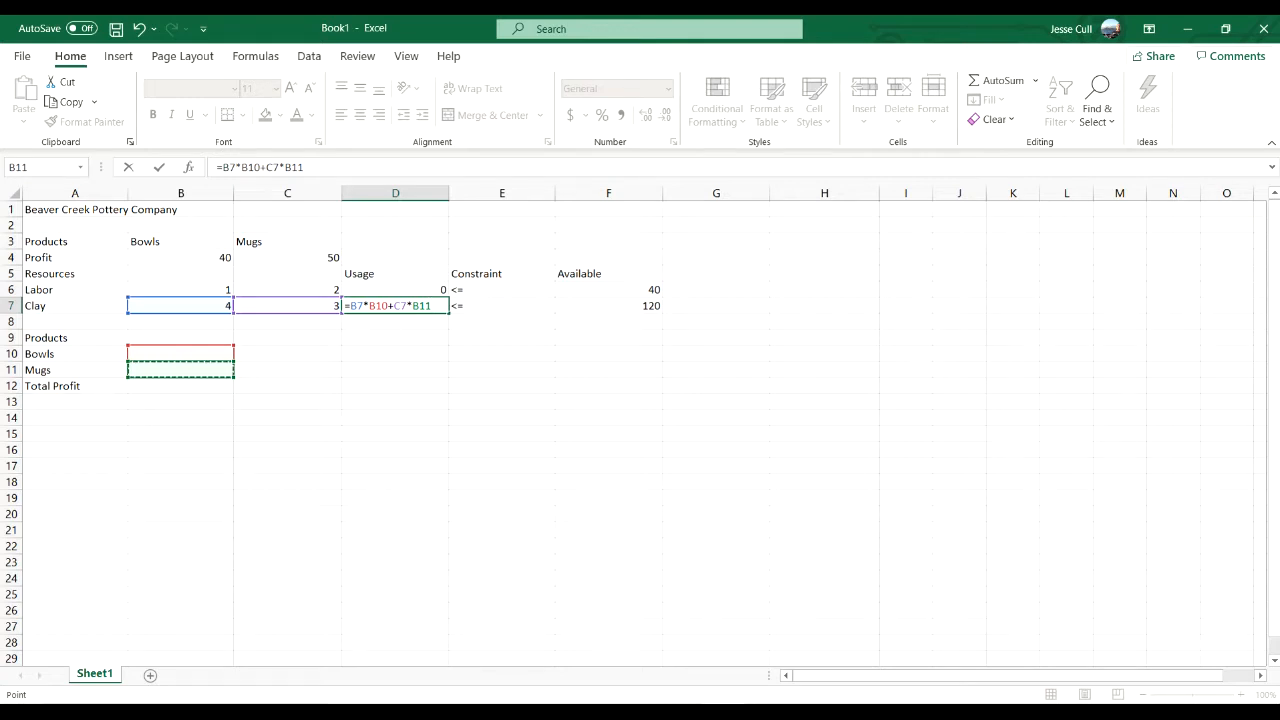
{"action": "key", "text": "Return"}
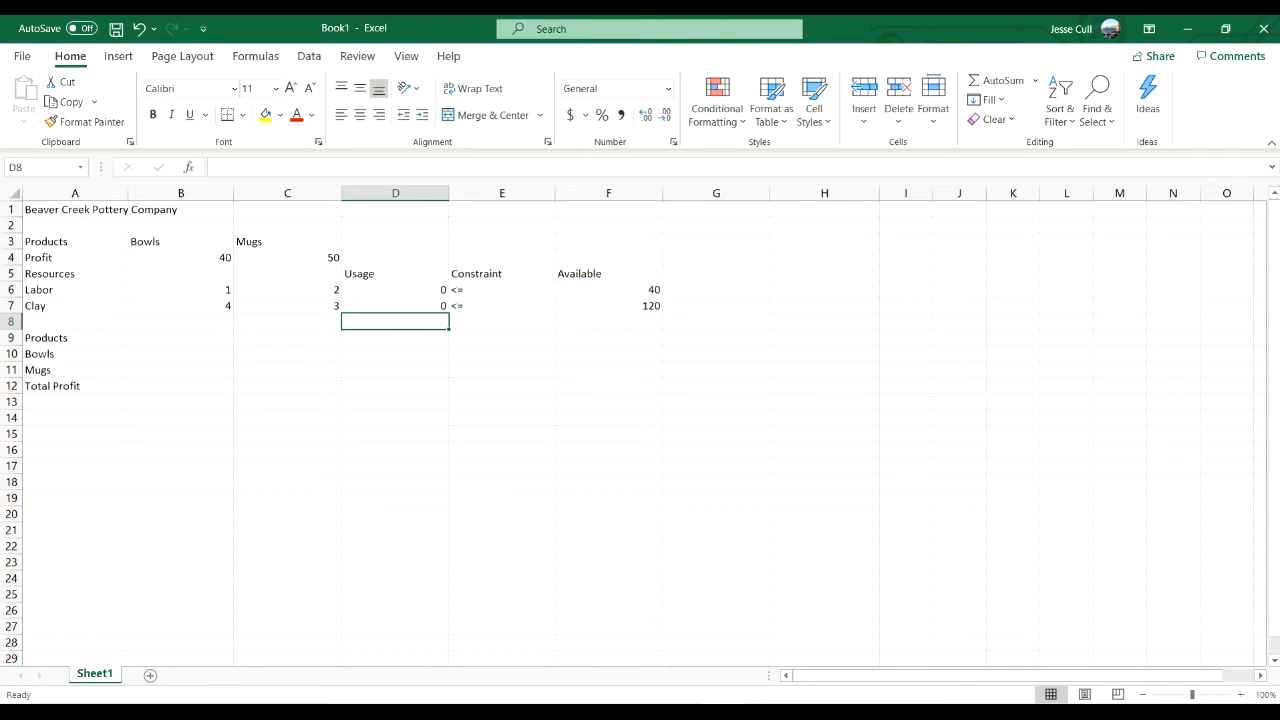
- Check the labor and clay usage formulas in cells D6 and D7
{"action": "left_click", "coordinate": [395, 290]}
{"action": "left_click", "coordinate": [395, 306]}
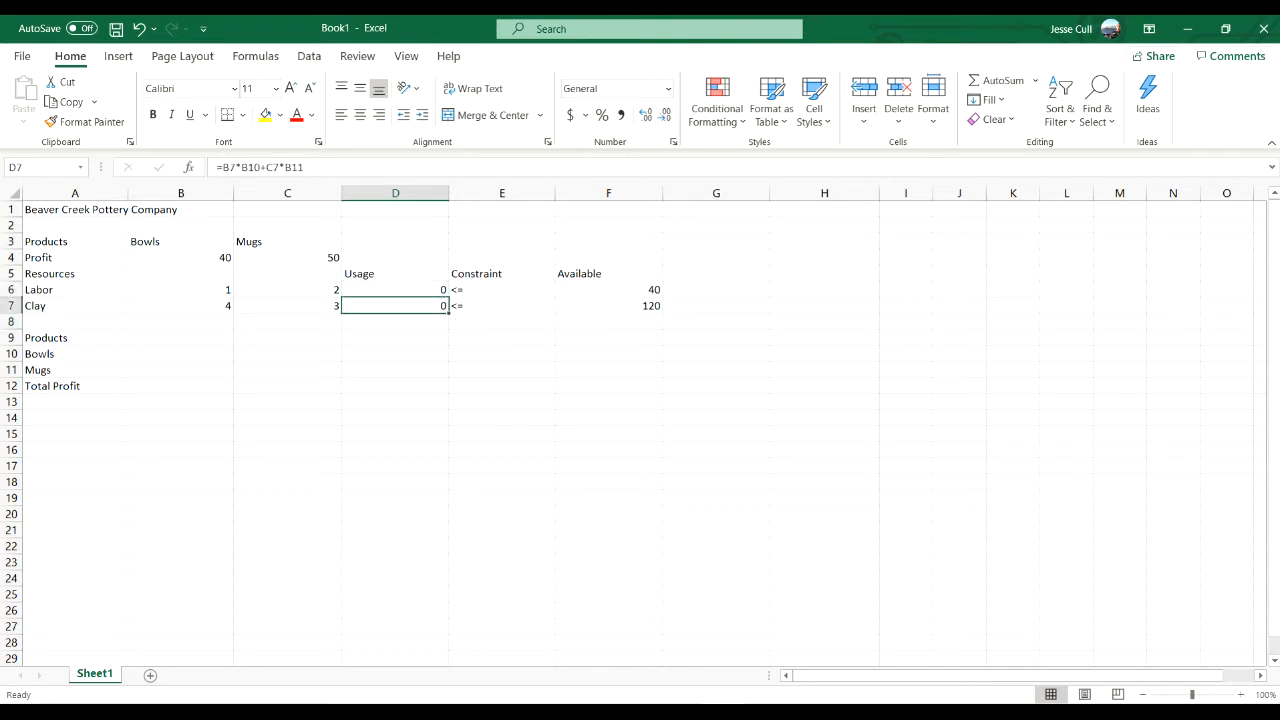
{"action": "left_click", "coordinate": [395, 290]}
{"action": "left_click", "coordinate": [395, 306]}
{"action": "left_click", "coordinate": [395, 290]}
{"action": "left_click", "coordinate": [395, 306]}
{"action": "left_click", "coordinate": [395, 290]}
- Enter the total profit formula =B4*B10+C4*B11 in cell B12
{"action": "left_click", "coordinate": [181, 386]}
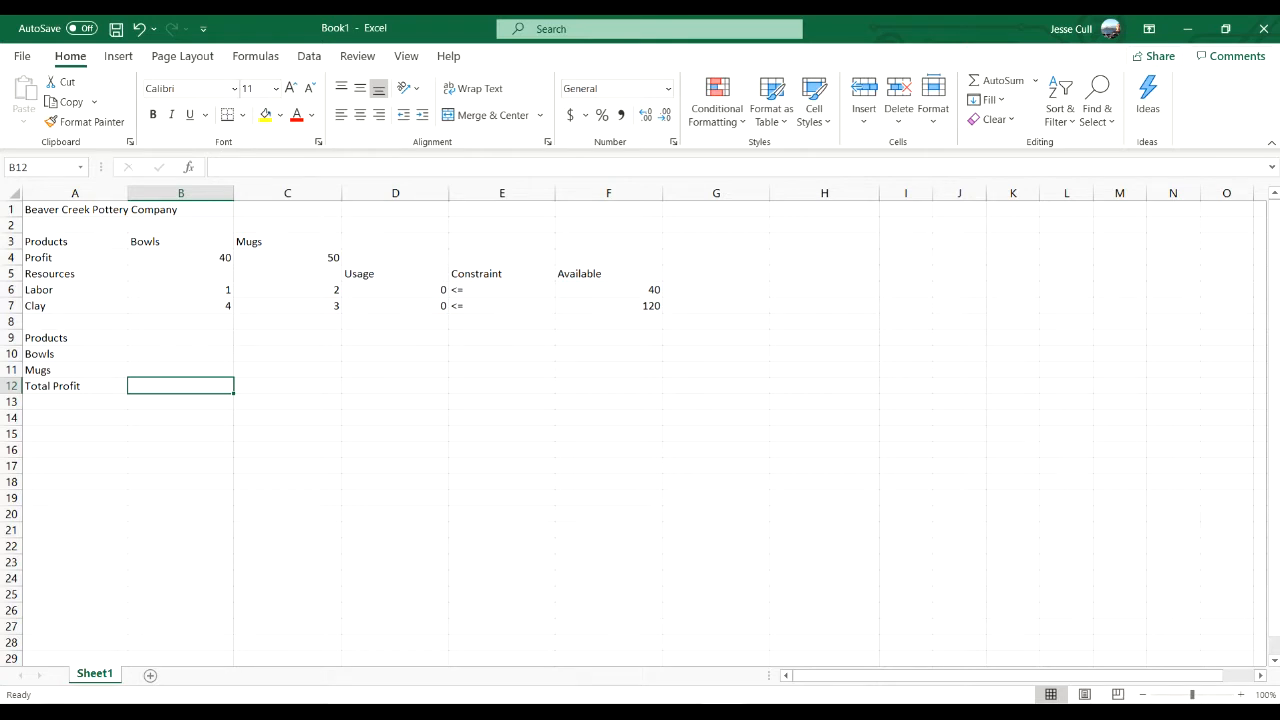
{"action": "type", "text": "="}
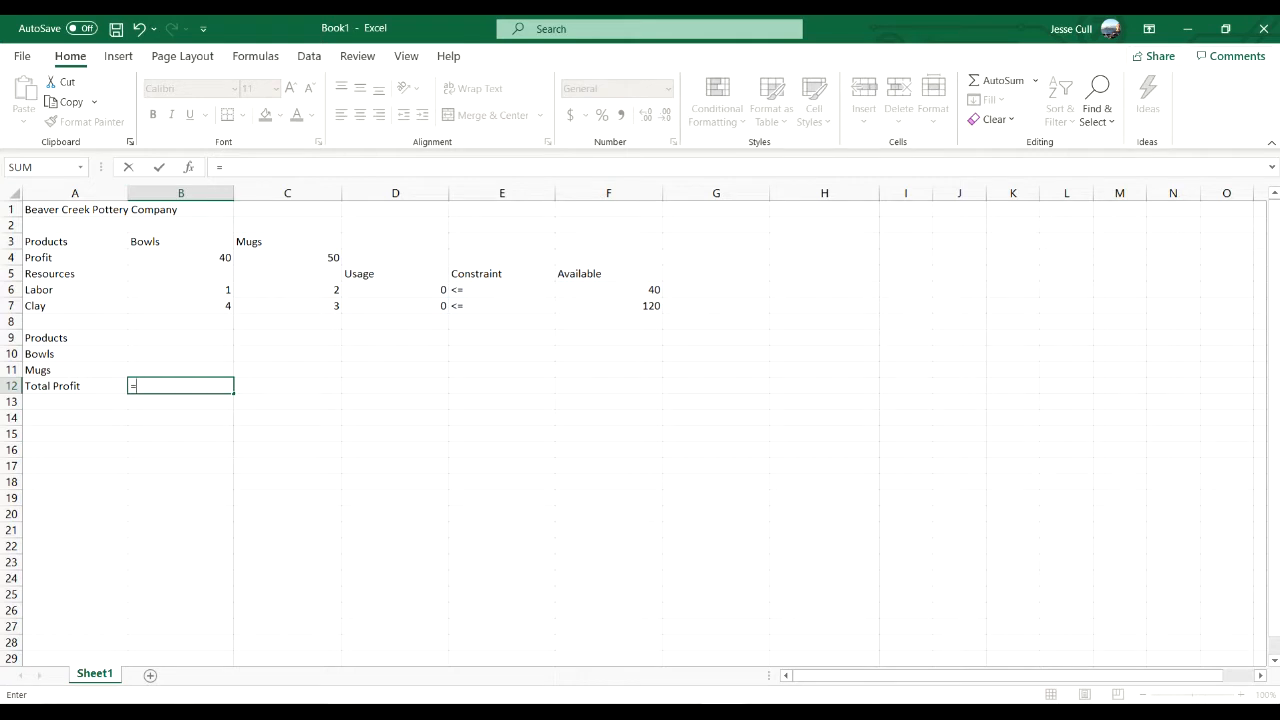
{"action": "left_click", "coordinate": [181, 258]}
{"action": "type", "text": "*"}
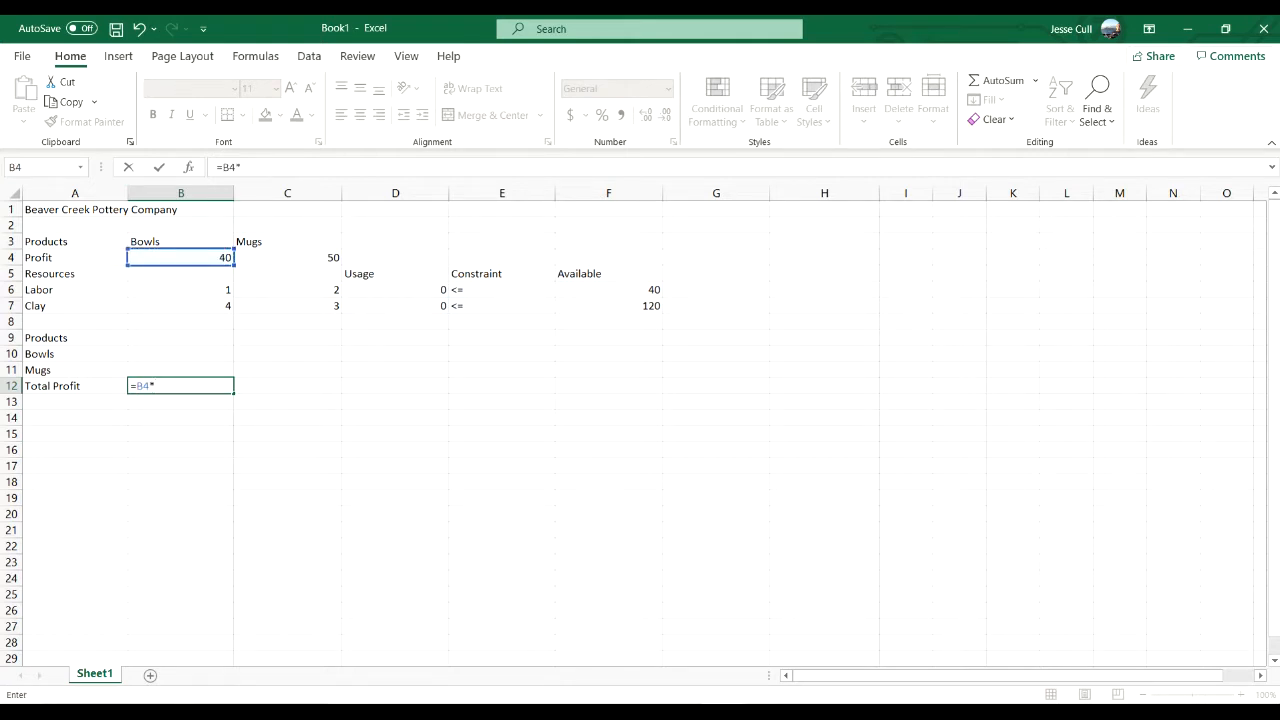
{"action": "left_click", "coordinate": [181, 354]}
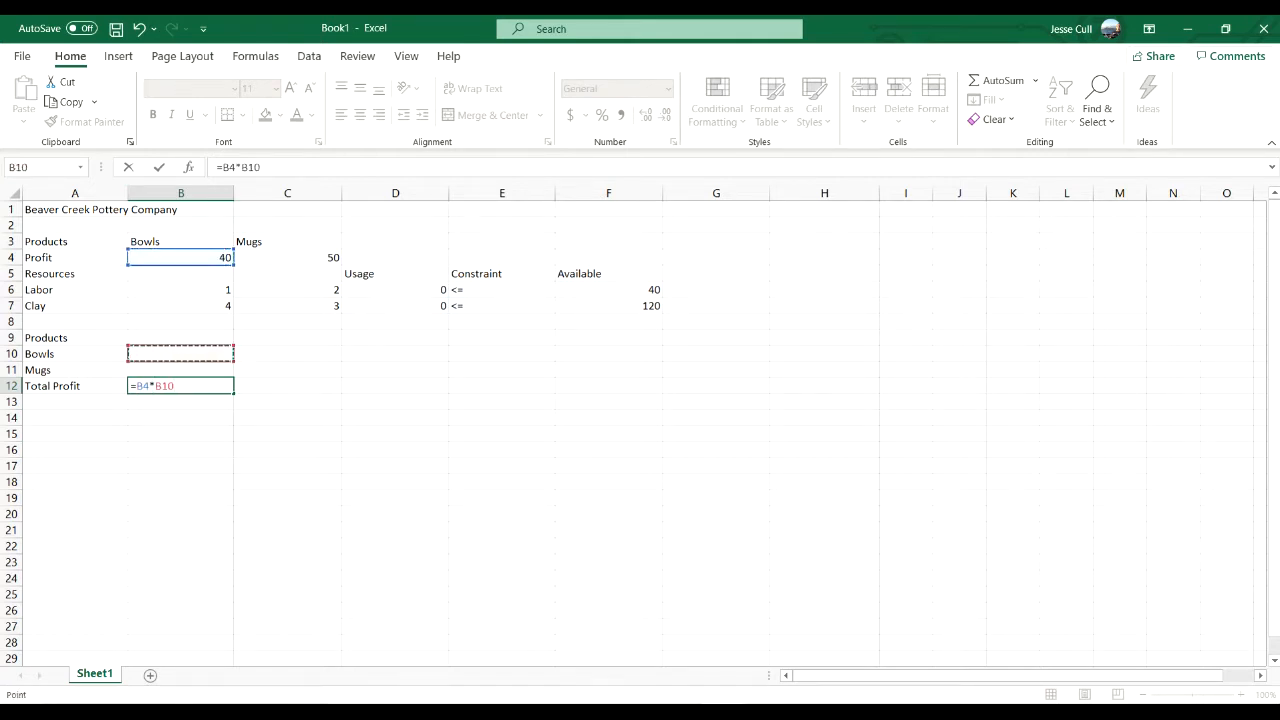
{"action": "type", "text": "+"}
{"action": "left_click", "coordinate": [288, 258]}
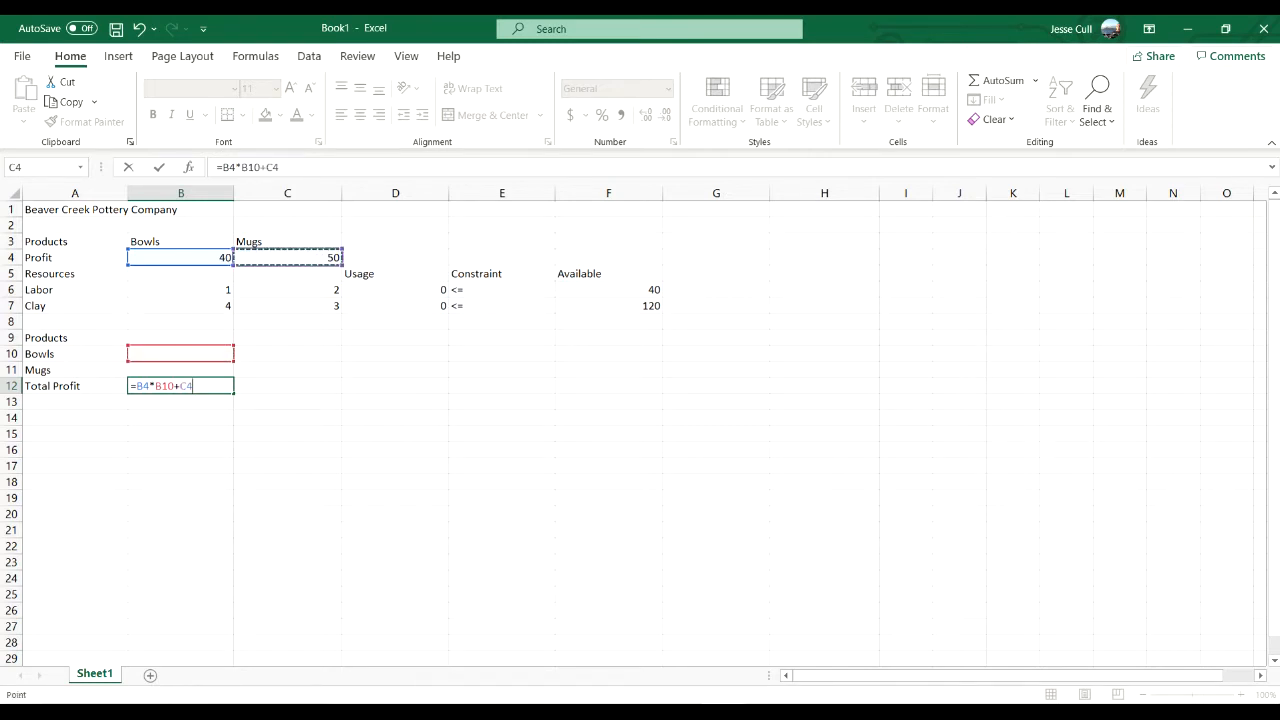
{"action": "type", "text": "*"}
{"action": "left_click", "coordinate": [181, 370]}
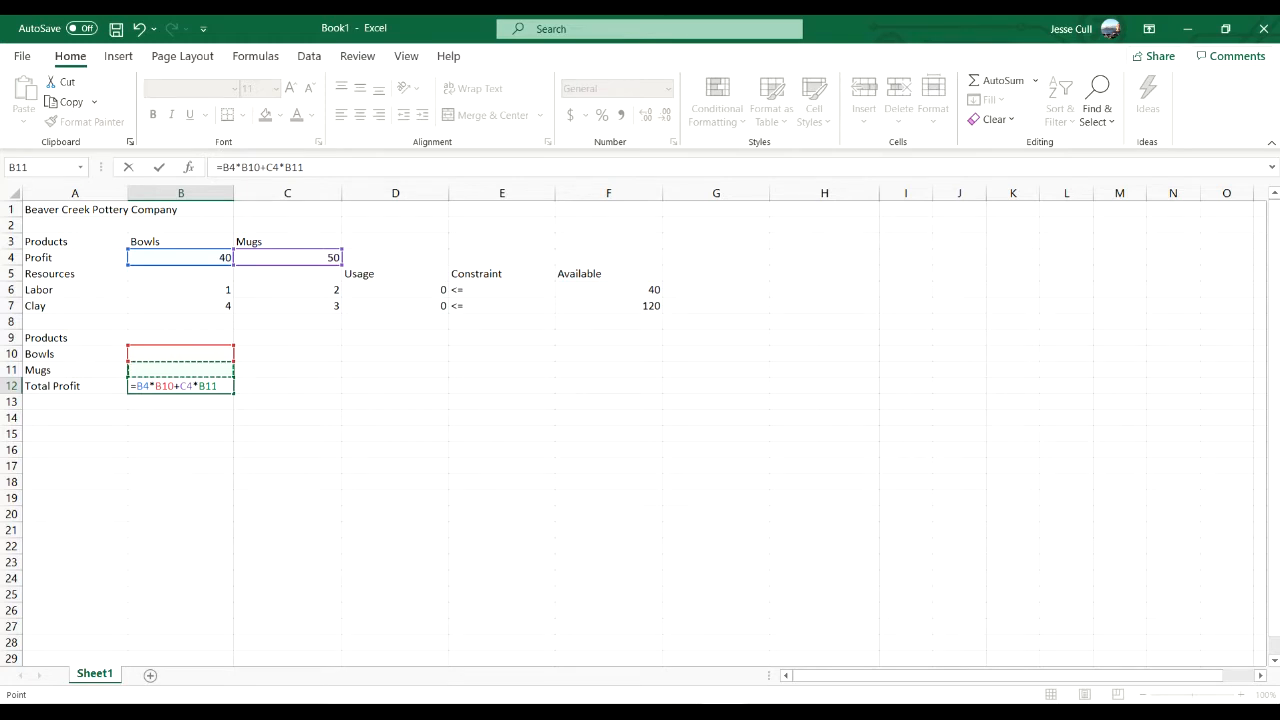
{"action": "key", "text": "Return"}
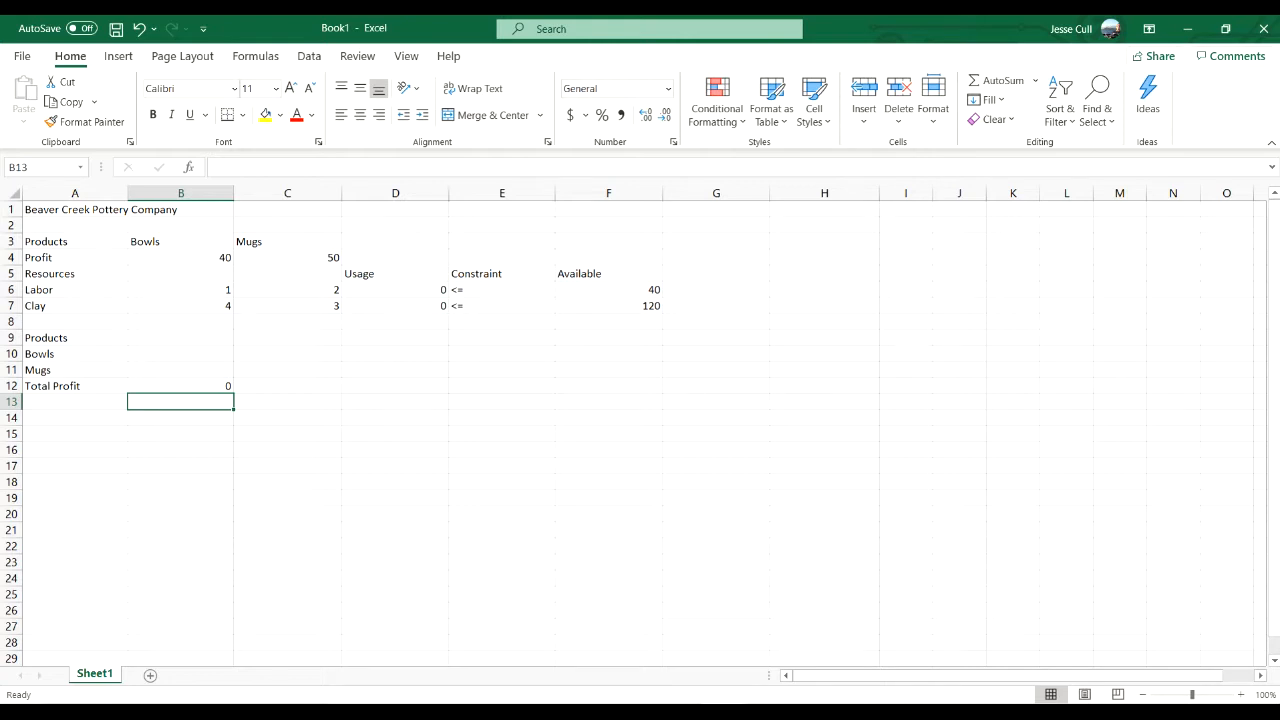
- Open Solver and set its objective to the total profit cell $B$12
{"action": "left_click", "coordinate": [309, 56]}
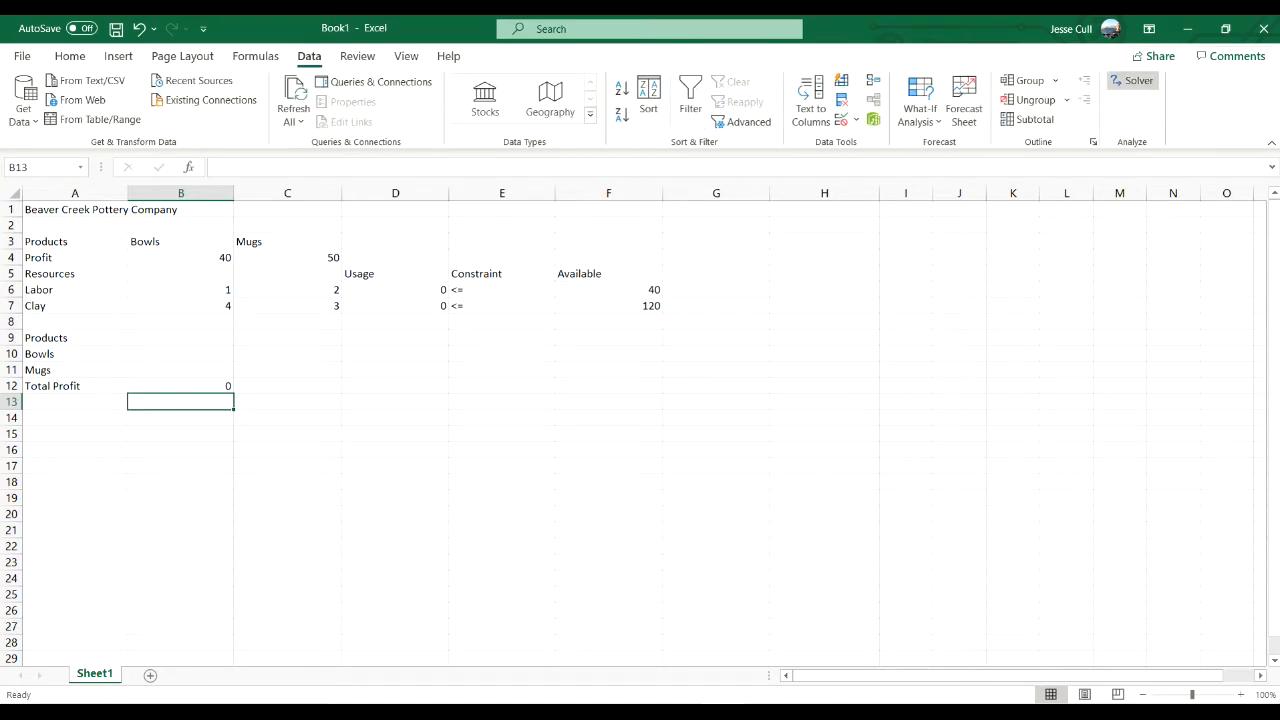
{"action": "left_click", "coordinate": [1133, 80]}
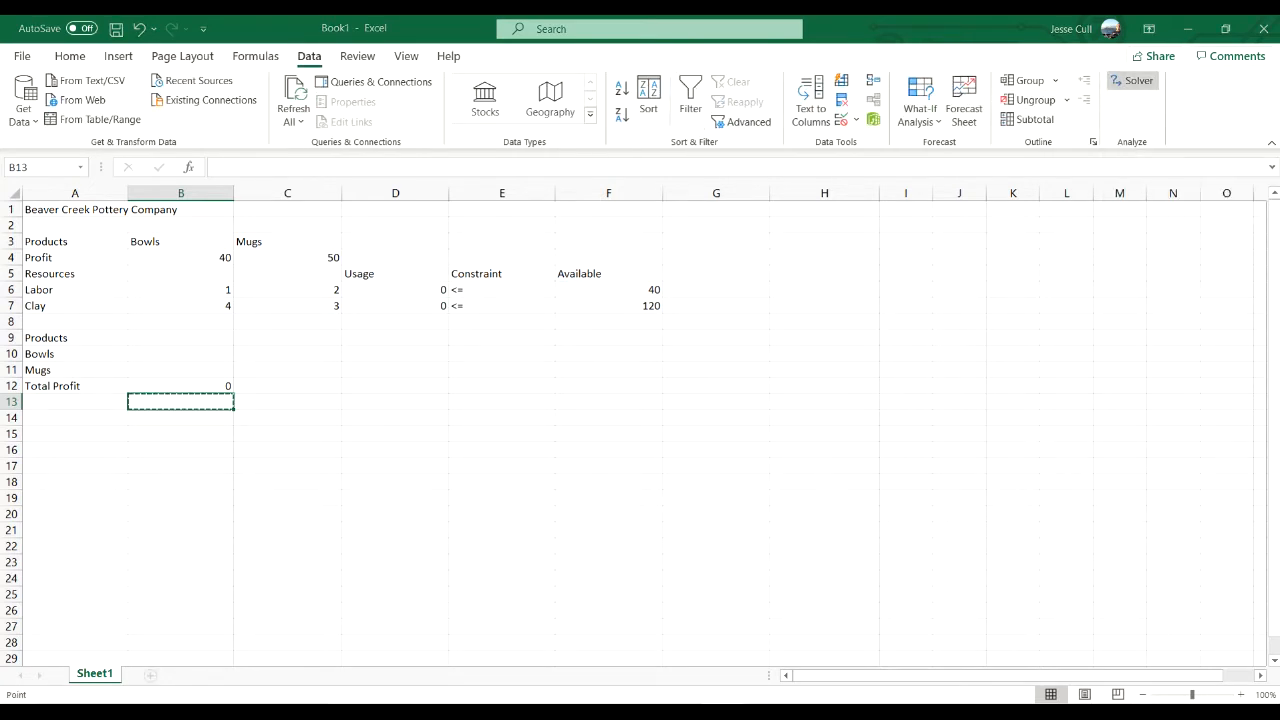
{"action": "left_click_drag", "start_coordinate": [440, 252], "coordinate": [929, 128]}
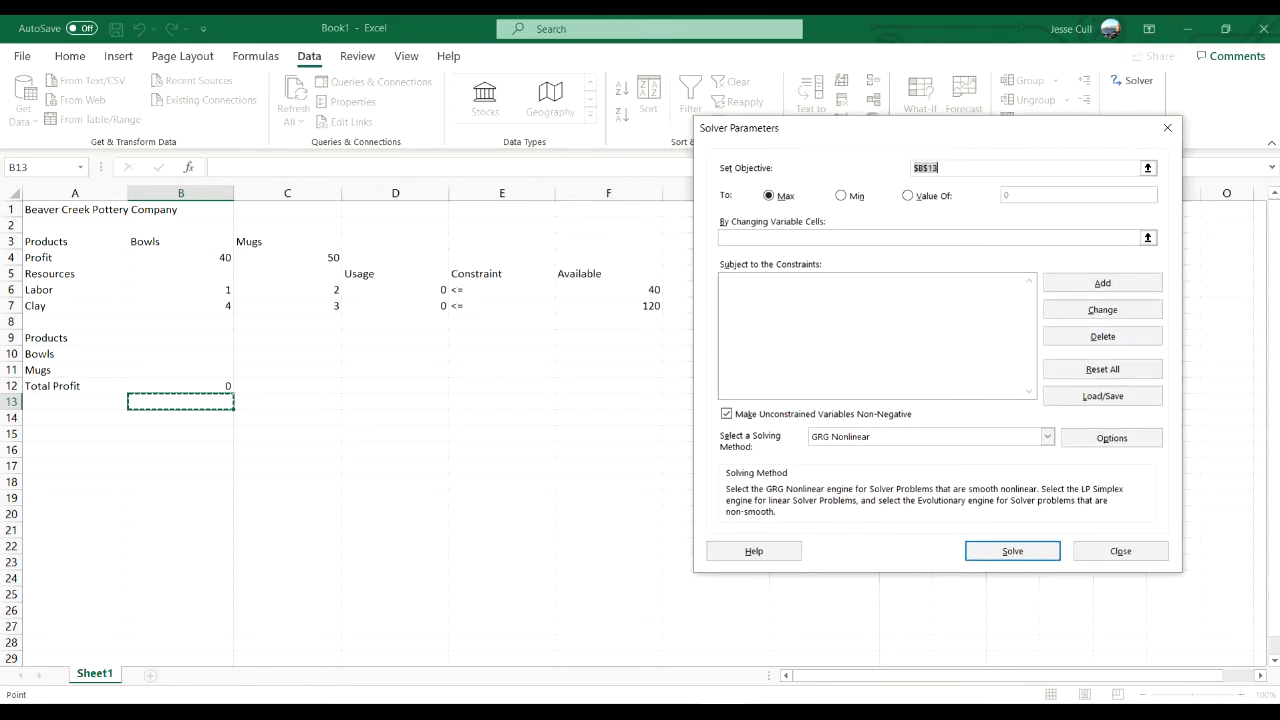
{"action": "left_click", "coordinate": [1148, 168]}
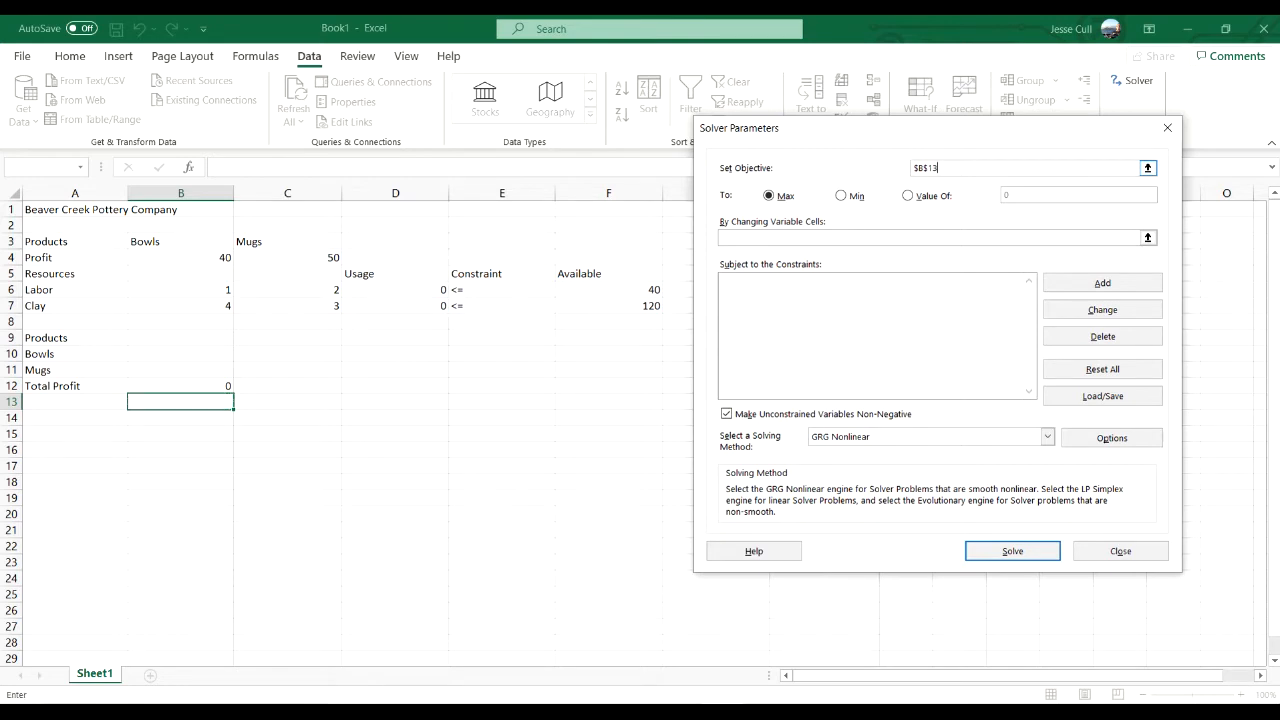
{"action": "key", "text": "BackSpace"}
{"action": "key", "text": "BackSpace"}
{"action": "key", "text": "BackSpace"}
{"action": "key", "text": "BackSpace"}
{"action": "key", "text": "BackSpace"}
{"action": "left_click", "coordinate": [181, 386]}
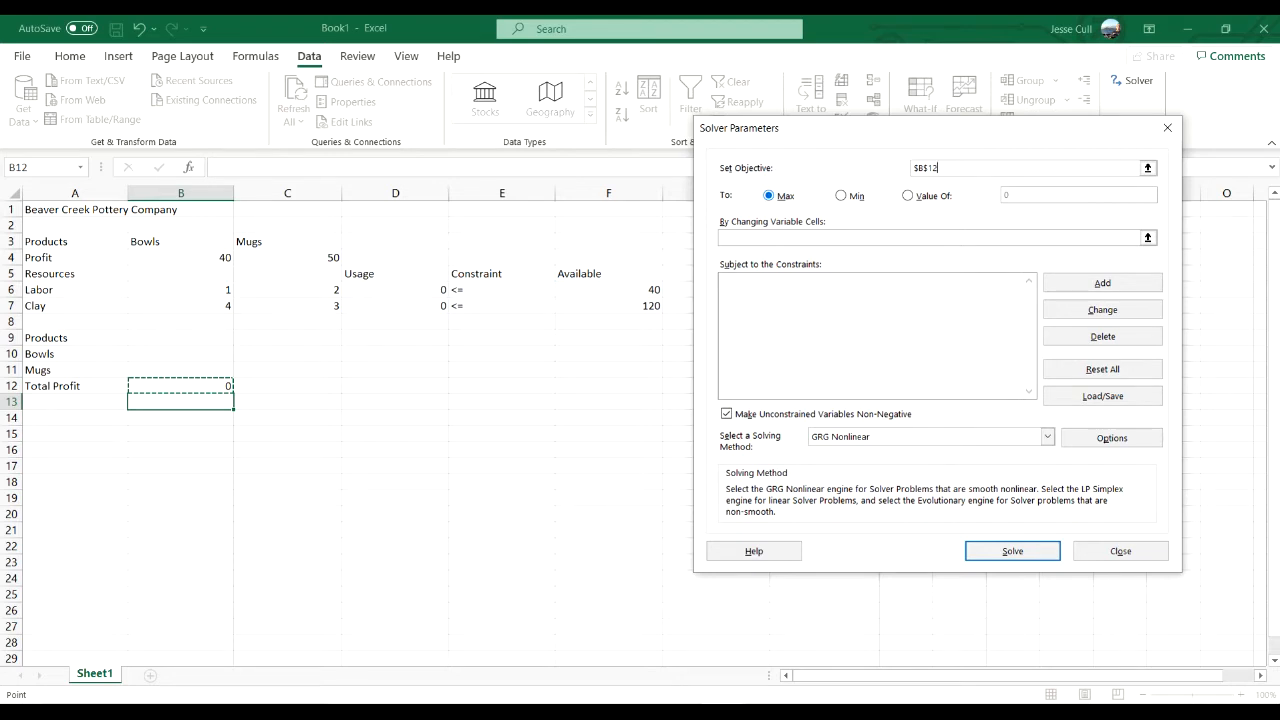
- Set Solver's changing variable cells to $B$10:$B$11 and choose Simplex LP as the solving method
{"action": "left_click", "coordinate": [780, 238]}
{"action": "left_click_drag", "start_coordinate": [180, 354], "coordinate": [232, 375]}
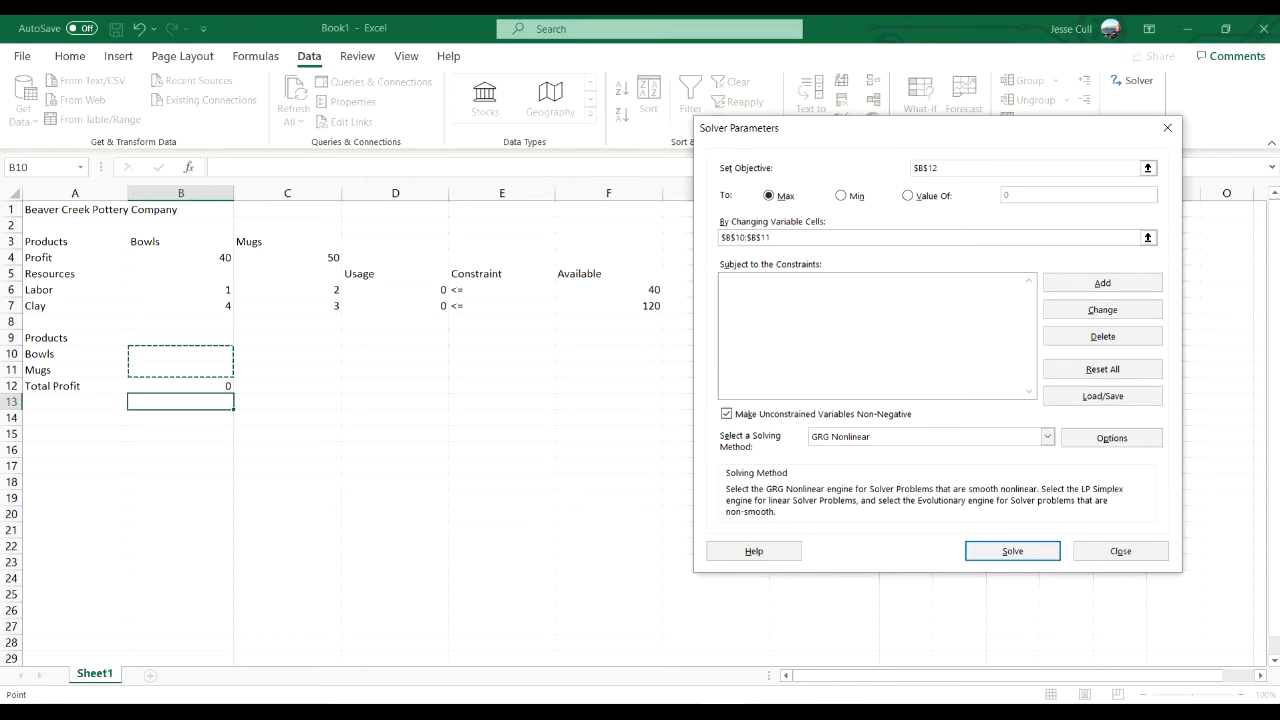
{"action": "left_click", "coordinate": [1047, 437]}
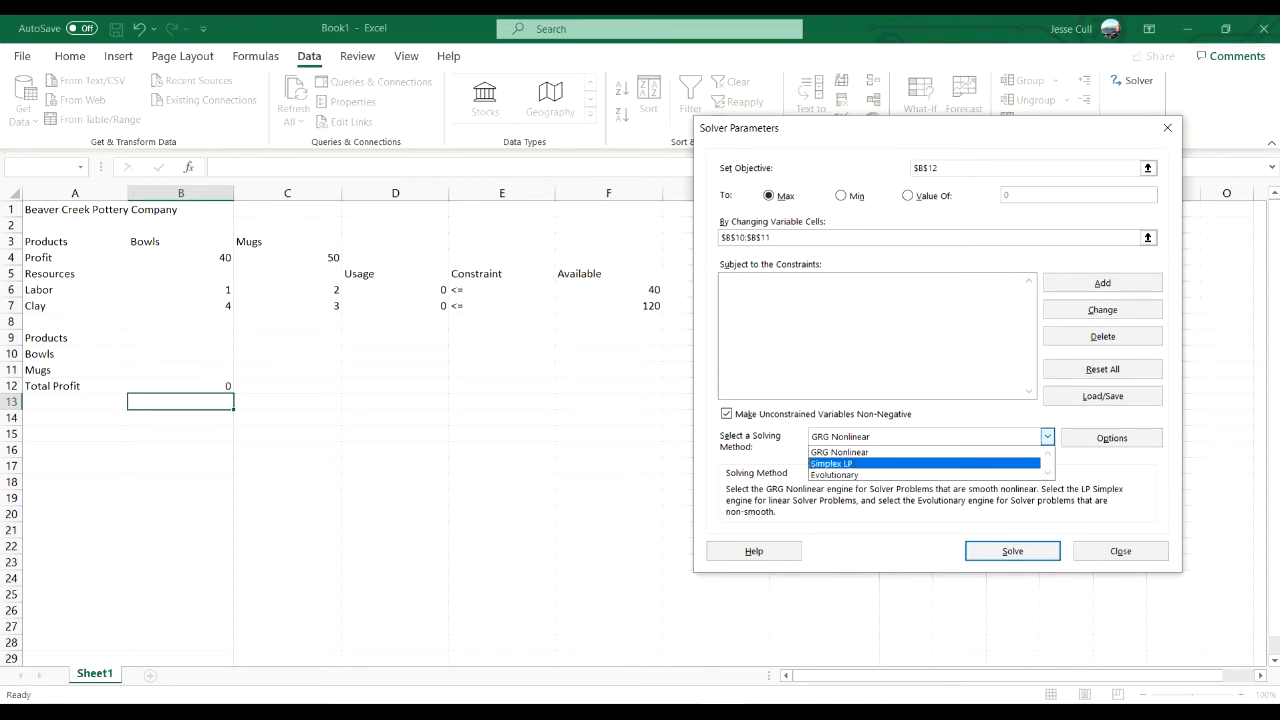
{"action": "left_click", "coordinate": [900, 463]}
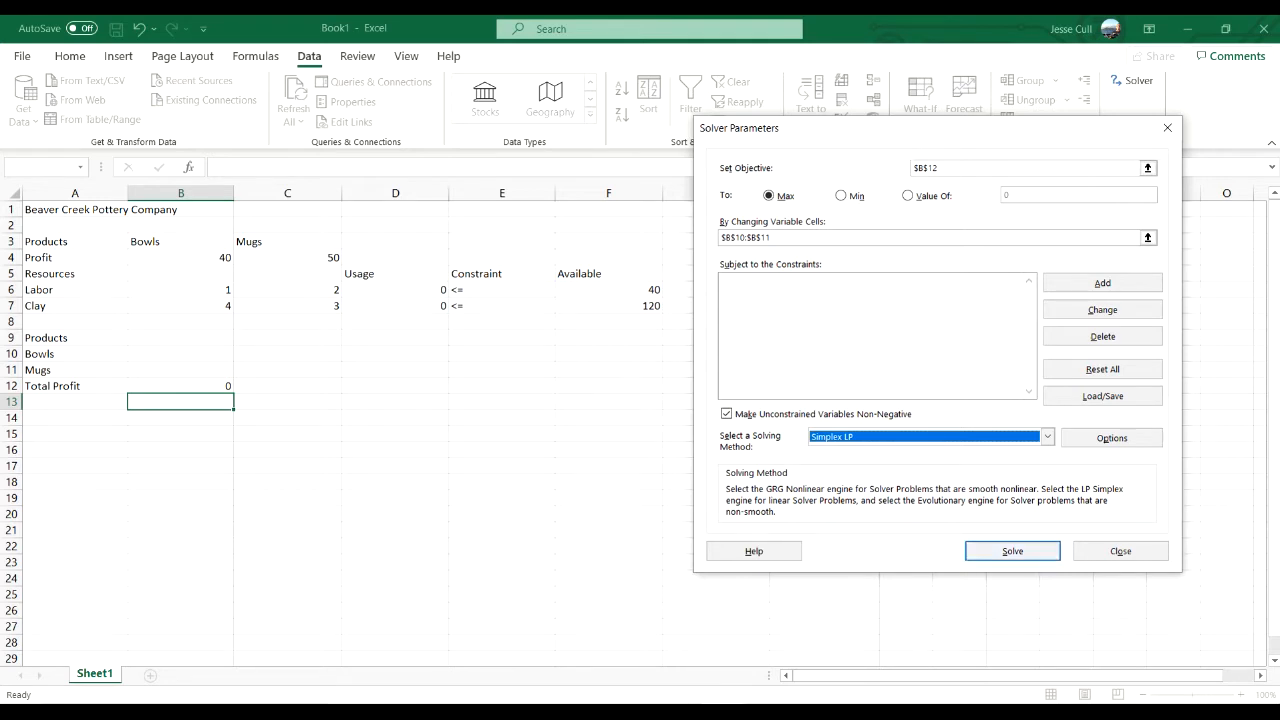
- Add the labor constraint $D$6 <= $F$6 to the Solver model
{"action": "left_click", "coordinate": [873, 320]}
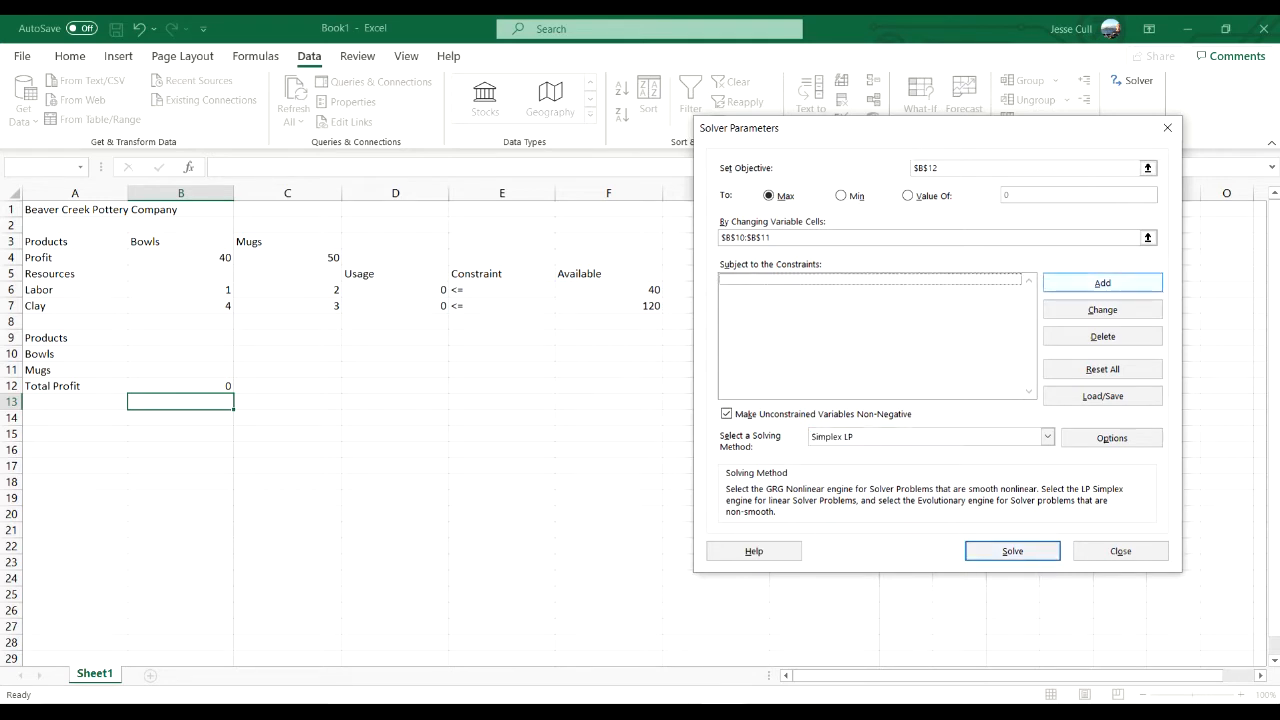
{"action": "left_click", "coordinate": [1102, 283]}
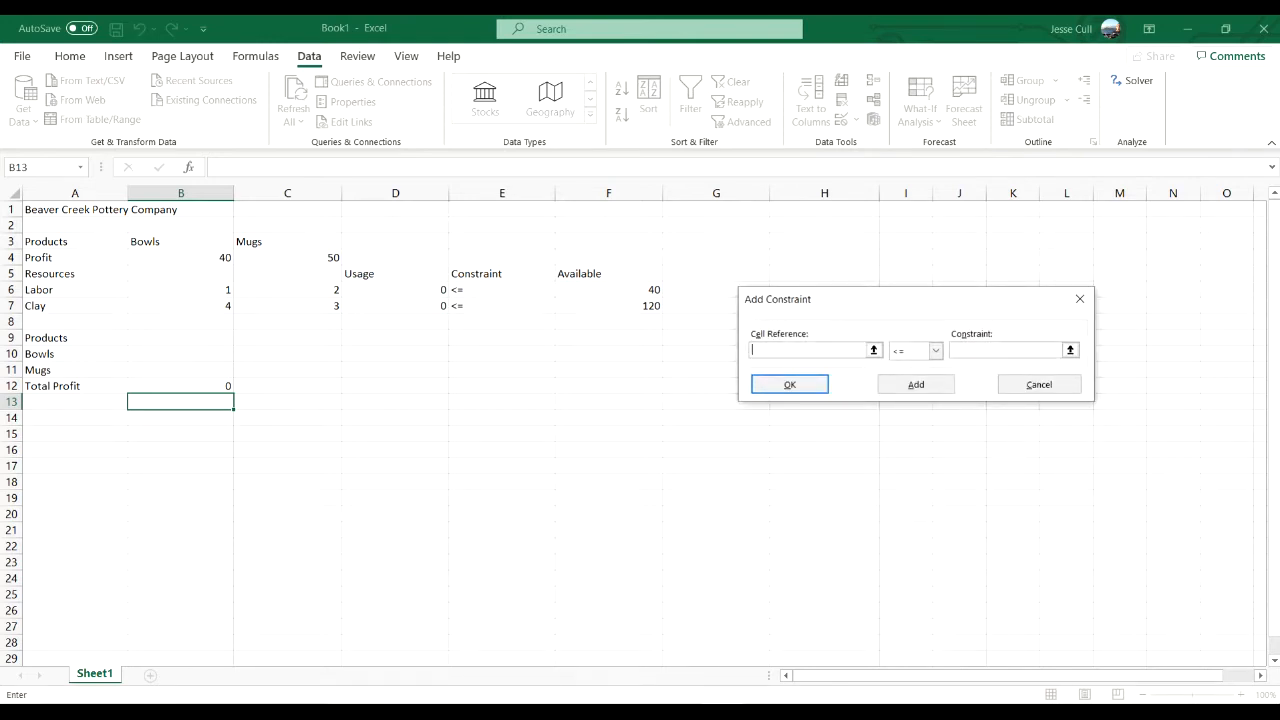
{"action": "left_click", "coordinate": [395, 290]}
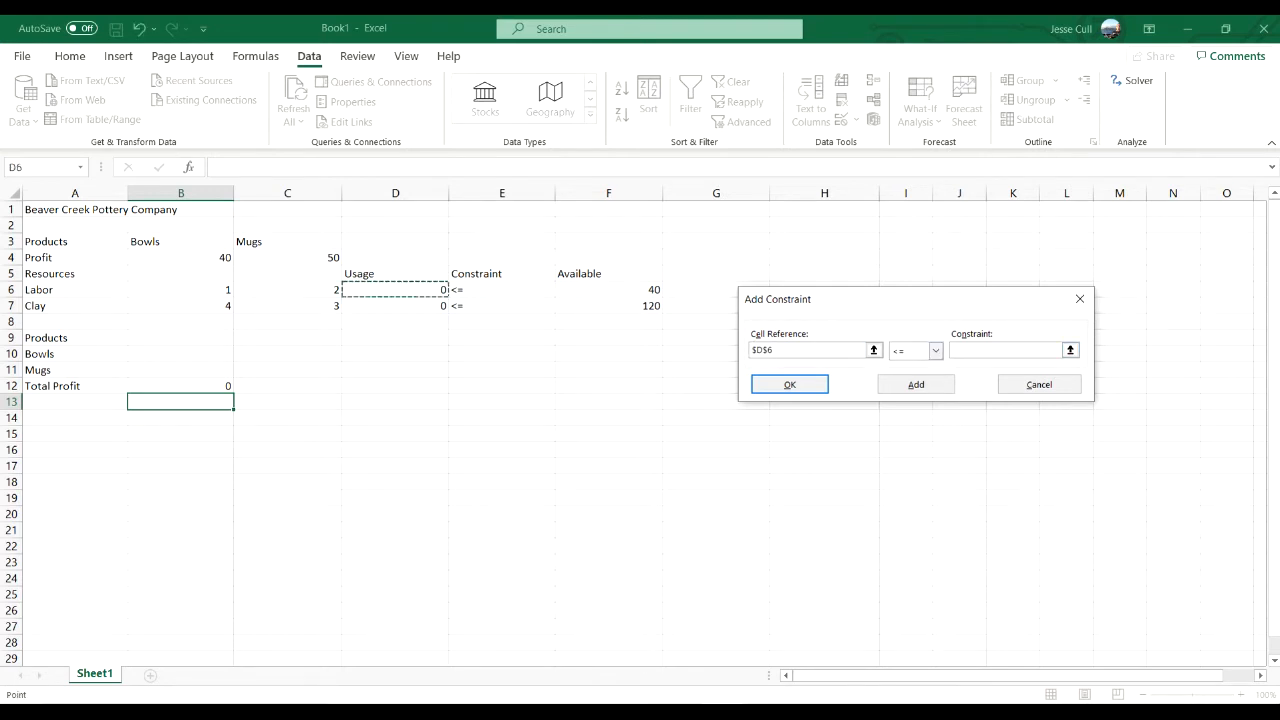
{"action": "left_click", "coordinate": [1005, 350]}
{"action": "left_click", "coordinate": [608, 290]}
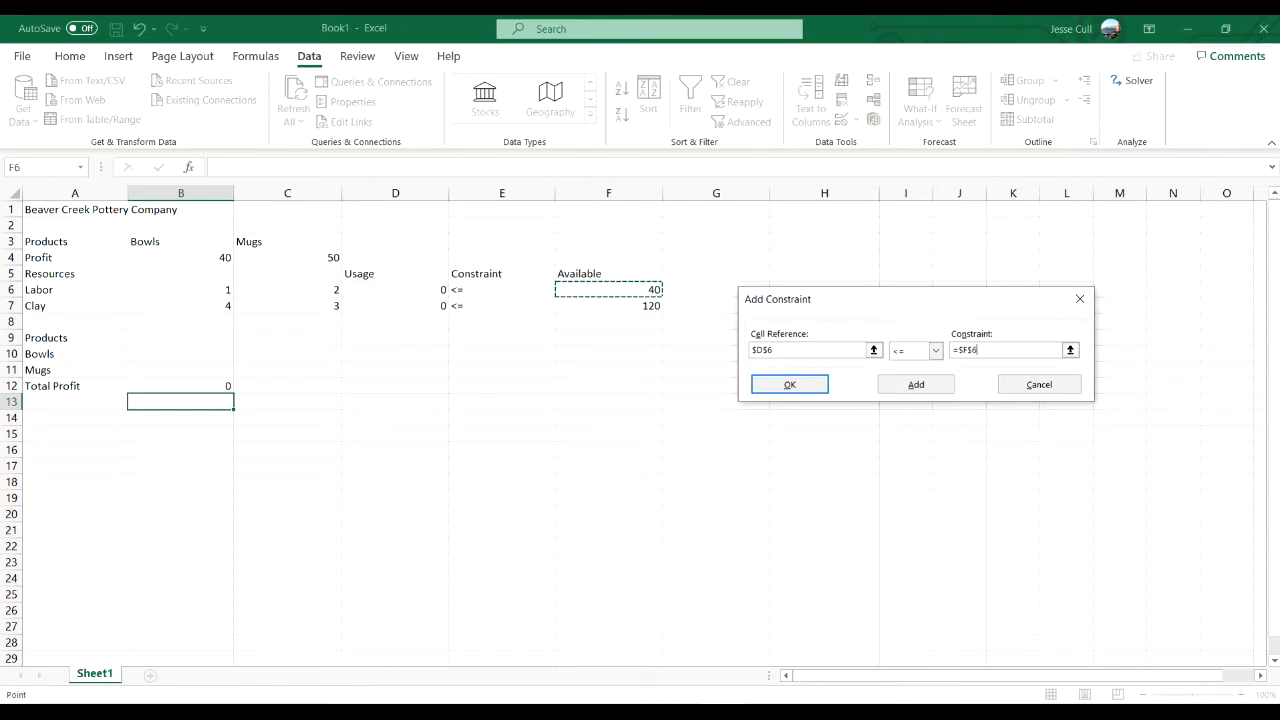
{"action": "left_click", "coordinate": [916, 384]}
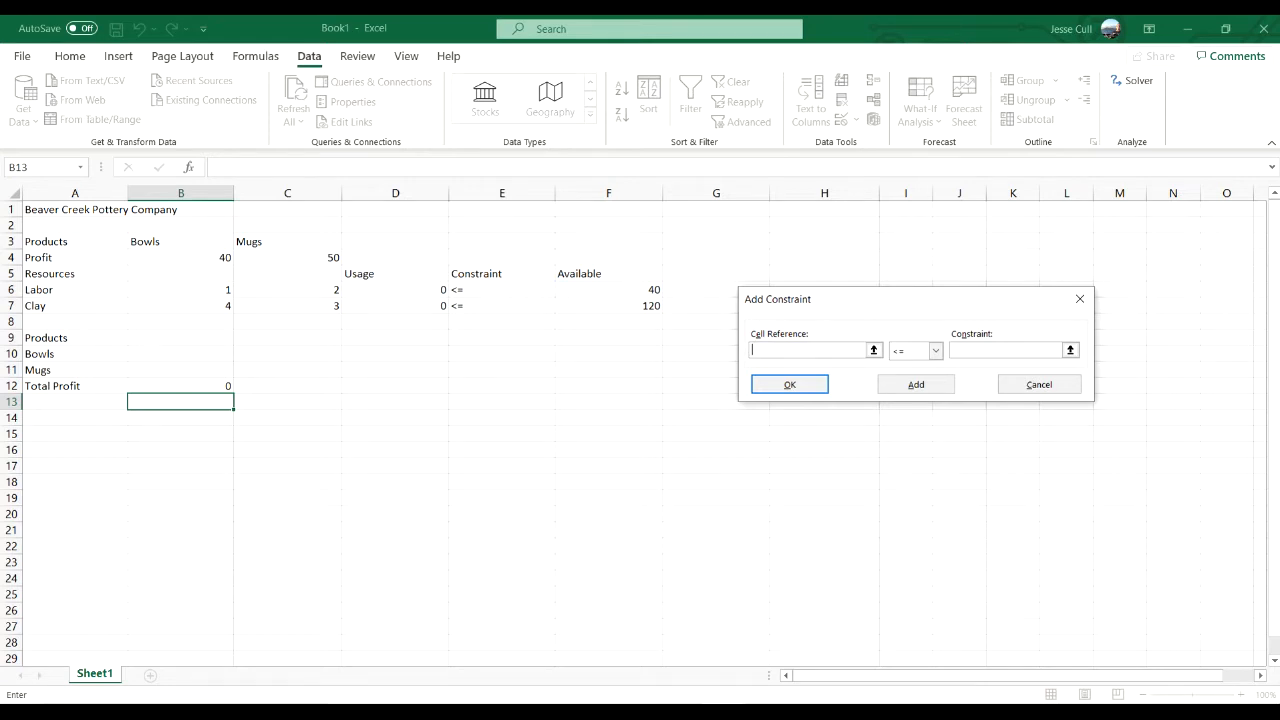
- Add the clay constraint $D$7 <= $F$7 and return to the Solver parameters
{"action": "left_click", "coordinate": [395, 306]}
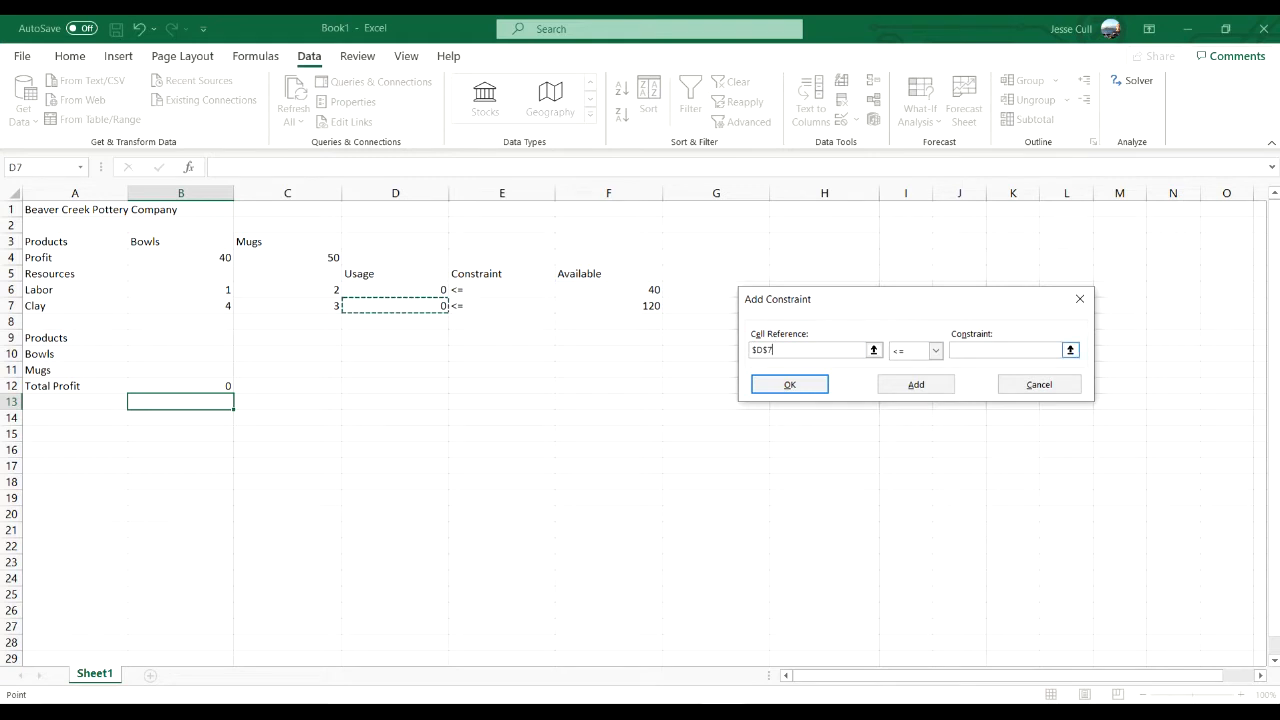
{"action": "left_click", "coordinate": [1005, 350]}
{"action": "left_click", "coordinate": [608, 306]}
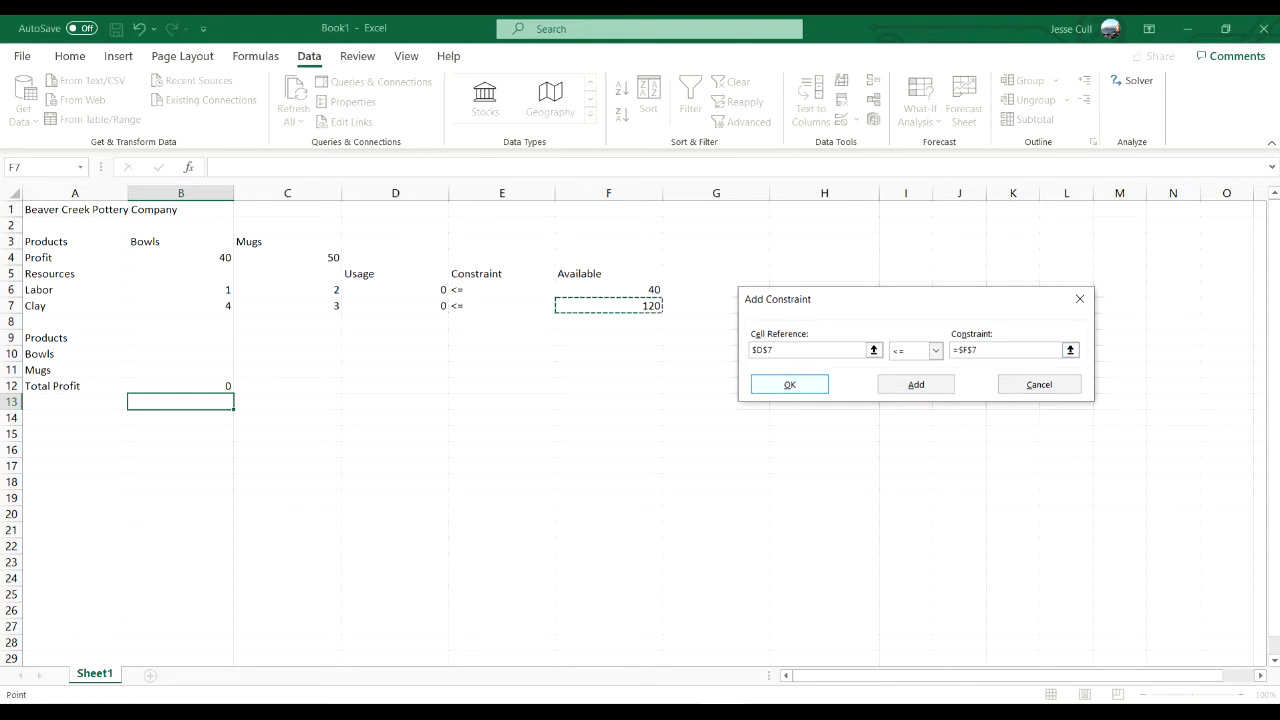
{"action": "left_click", "coordinate": [789, 384]}
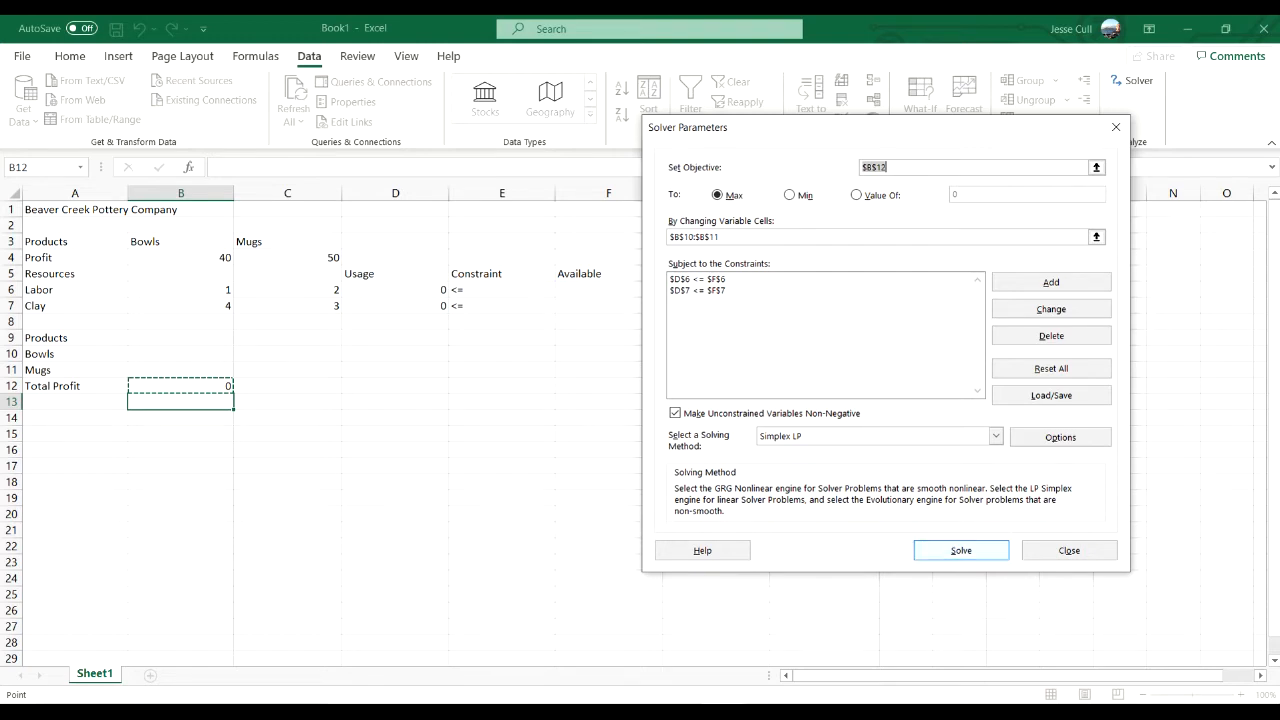
- Solve the product-mix model and keep the Solver solution in the worksheet
{"action": "left_click", "coordinate": [961, 550]}
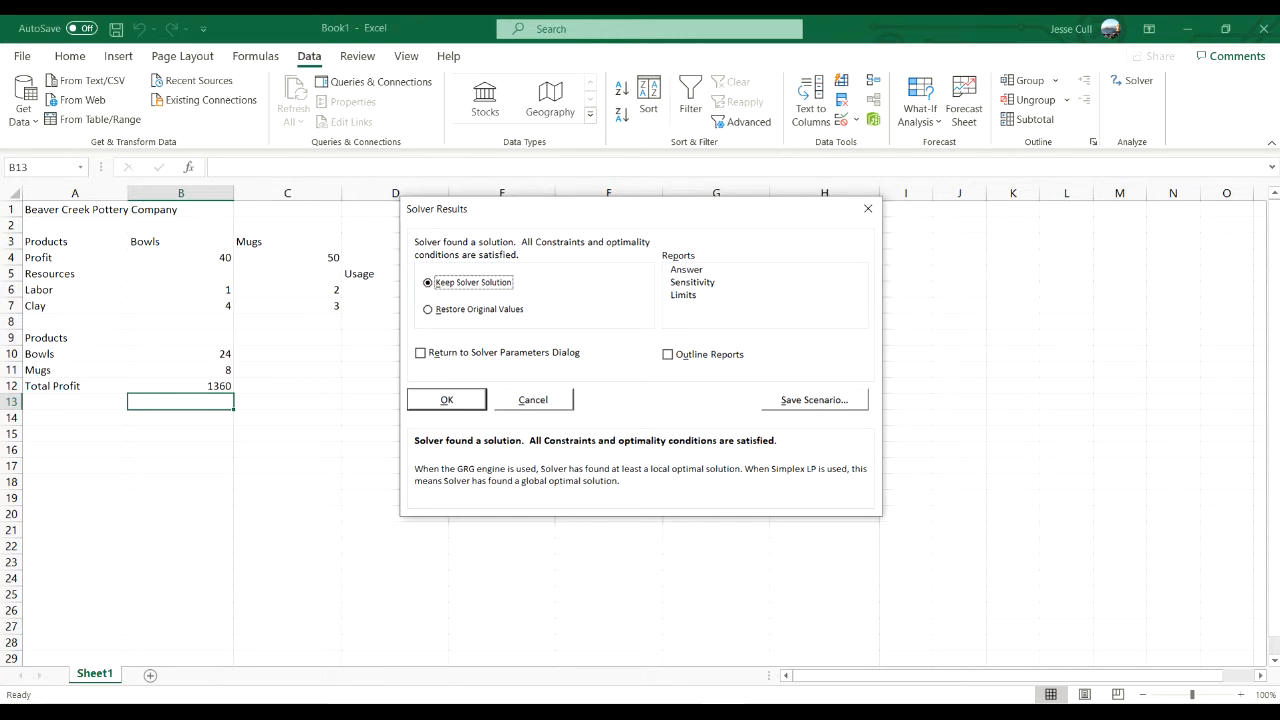
{"action": "key", "text": "Return"}
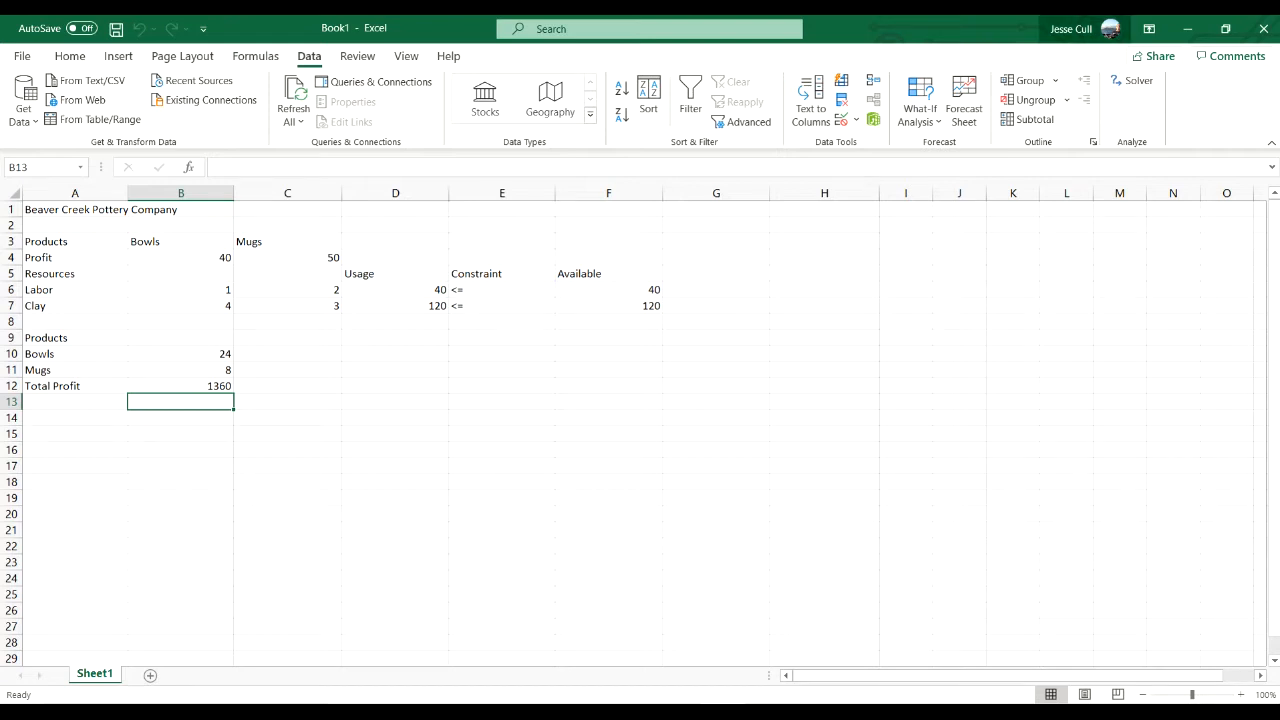
{"action": "left_click", "coordinate": [1187, 28]}
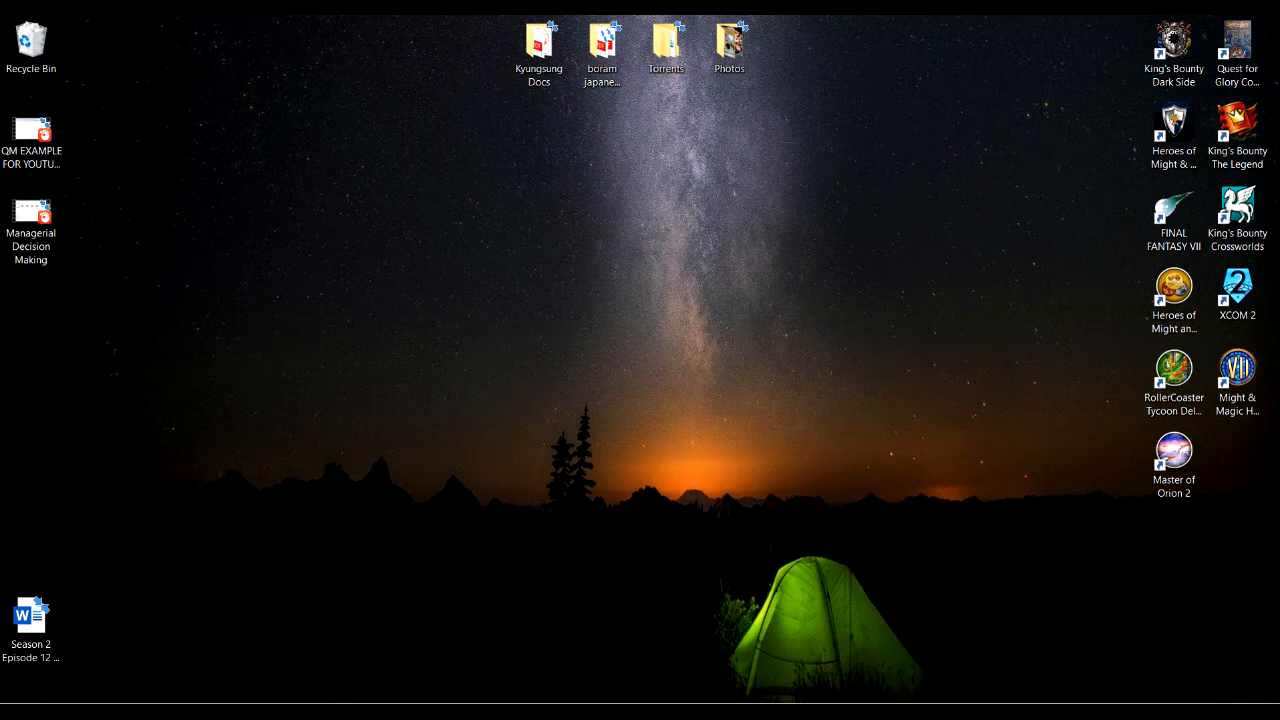
{"action": "left_click", "coordinate": [1077, 712]}
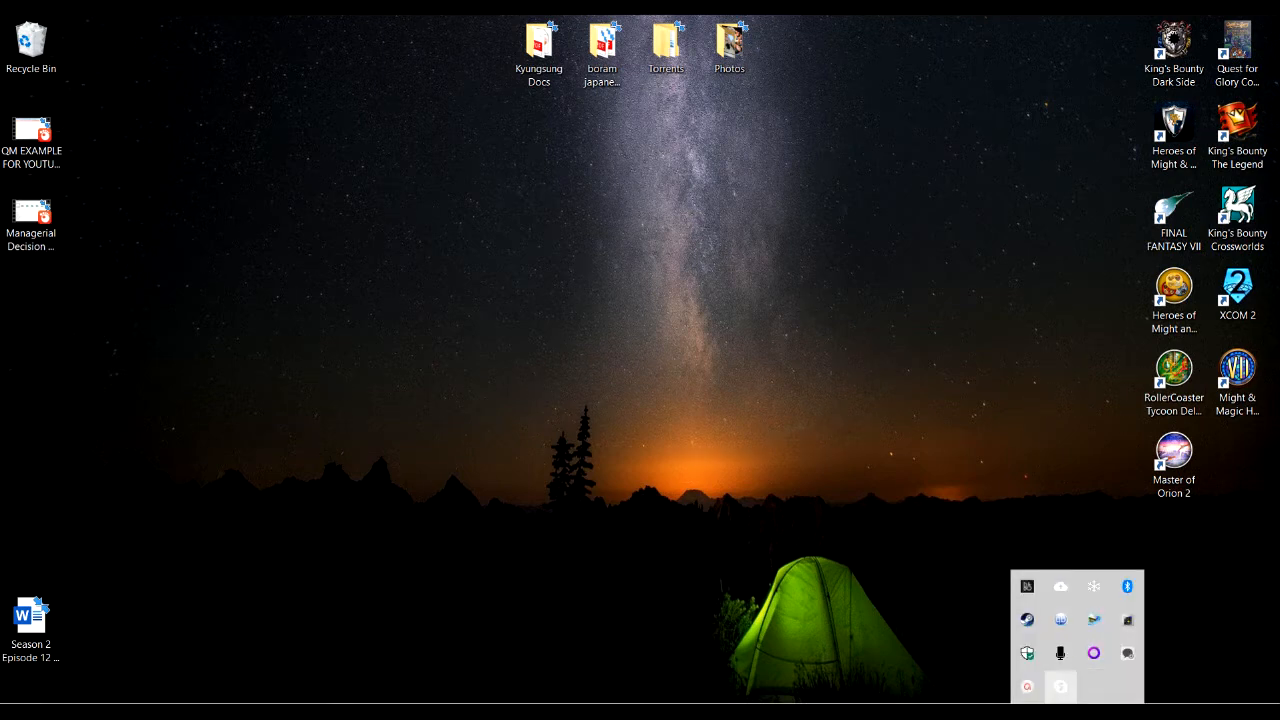
{"action": "left_click", "coordinate": [1060, 686]}
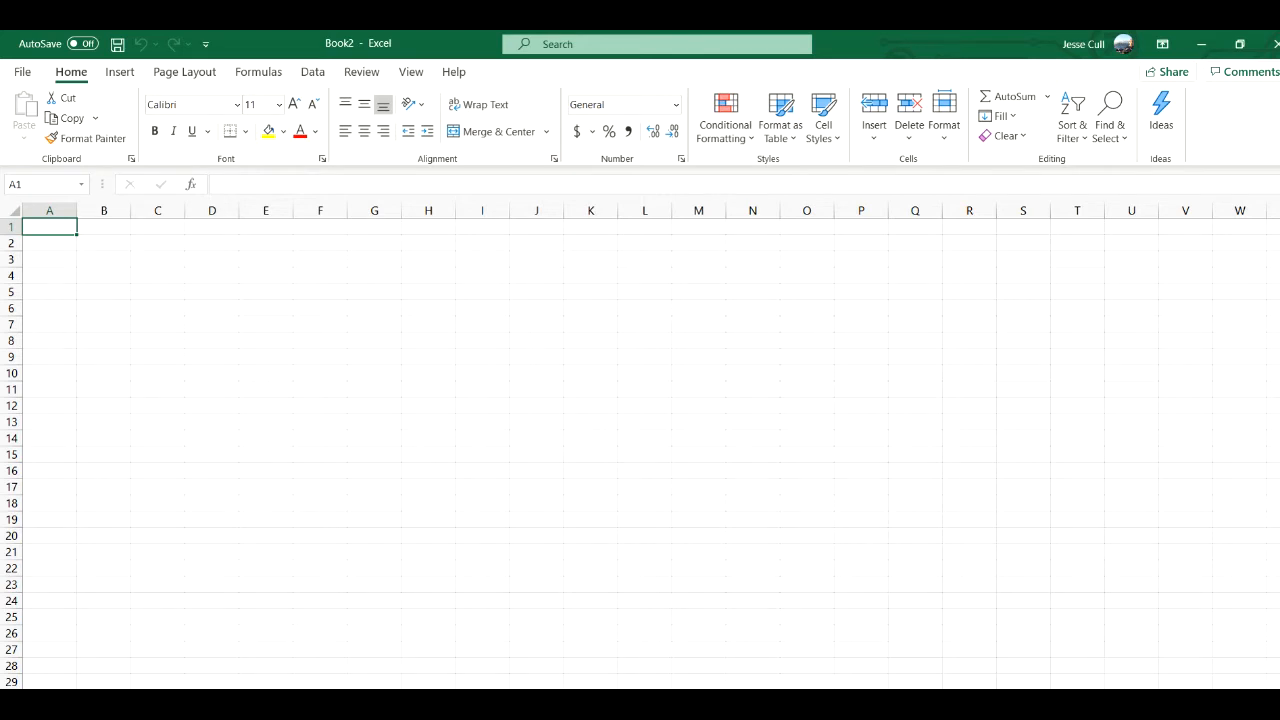
- Widen columns A through H of the blank worksheet and enter the title Valley Wine Example in A1
{"action": "left_click_drag", "start_coordinate": [77, 210], "coordinate": [893, 210]}
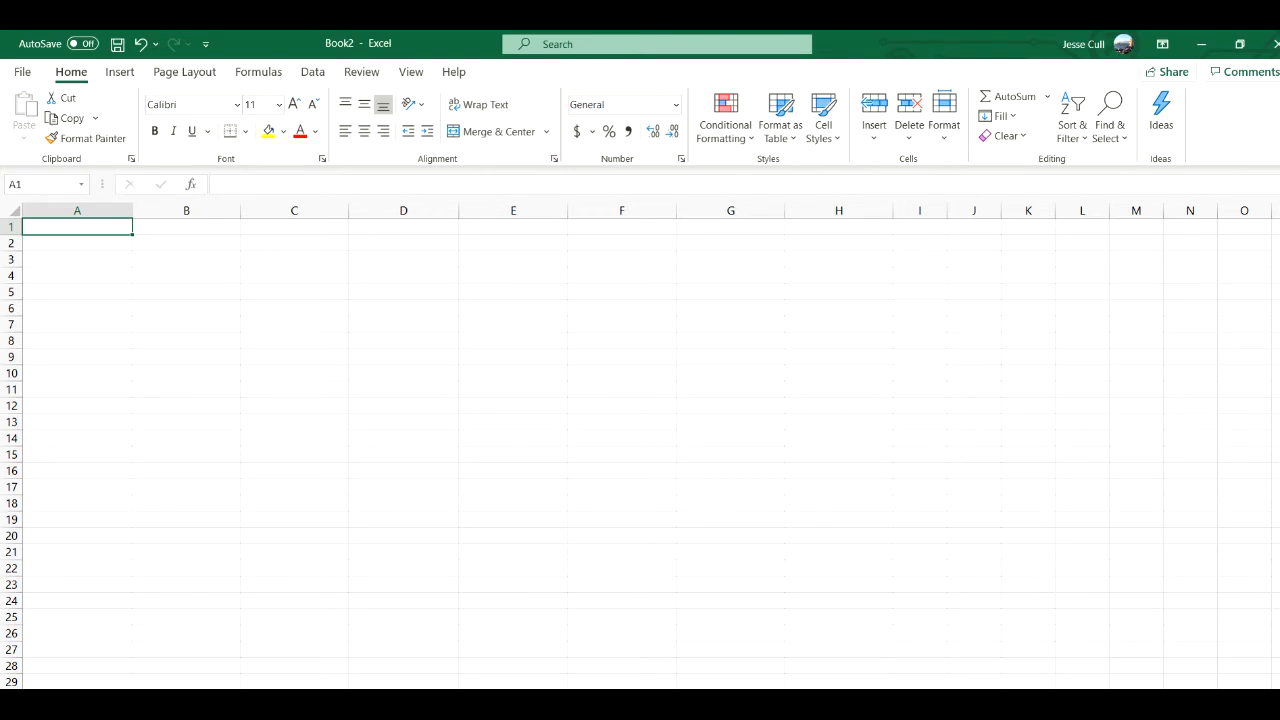
{"action": "type", "text": "Valley W"}
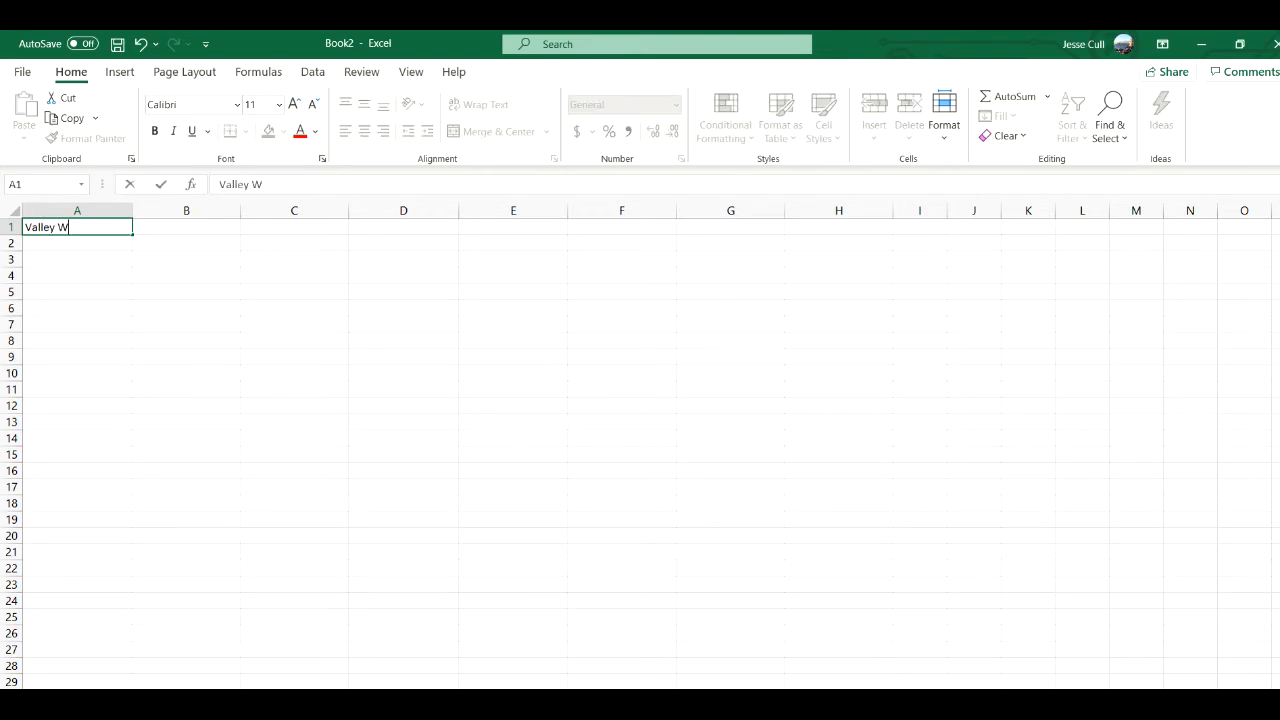
{"action": "type", "text": "ine Example"}
{"action": "key", "text": "Return"}
{"action": "key", "text": "Return"}
- Enter the product header row with Products in A3, Nectar in B3 and Red in C3
{"action": "type", "text": "Products"}
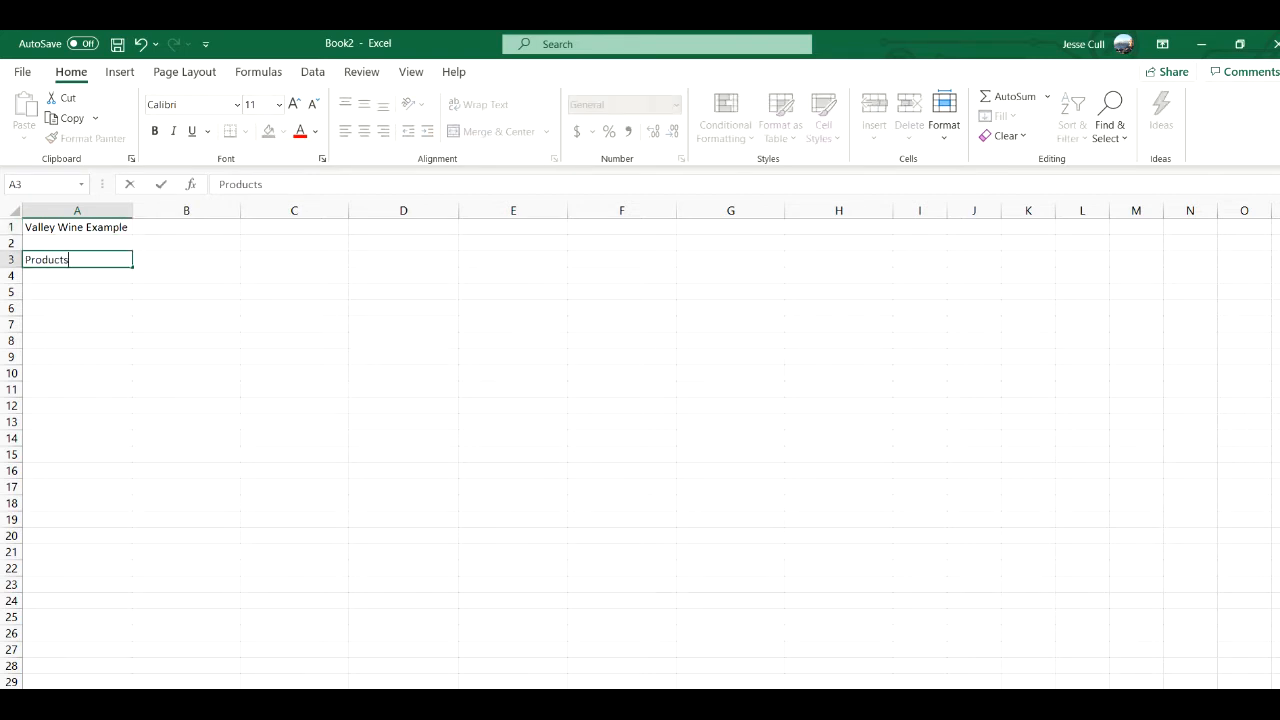
{"action": "key", "text": "Tab"}
{"action": "type", "text": "Necta"}
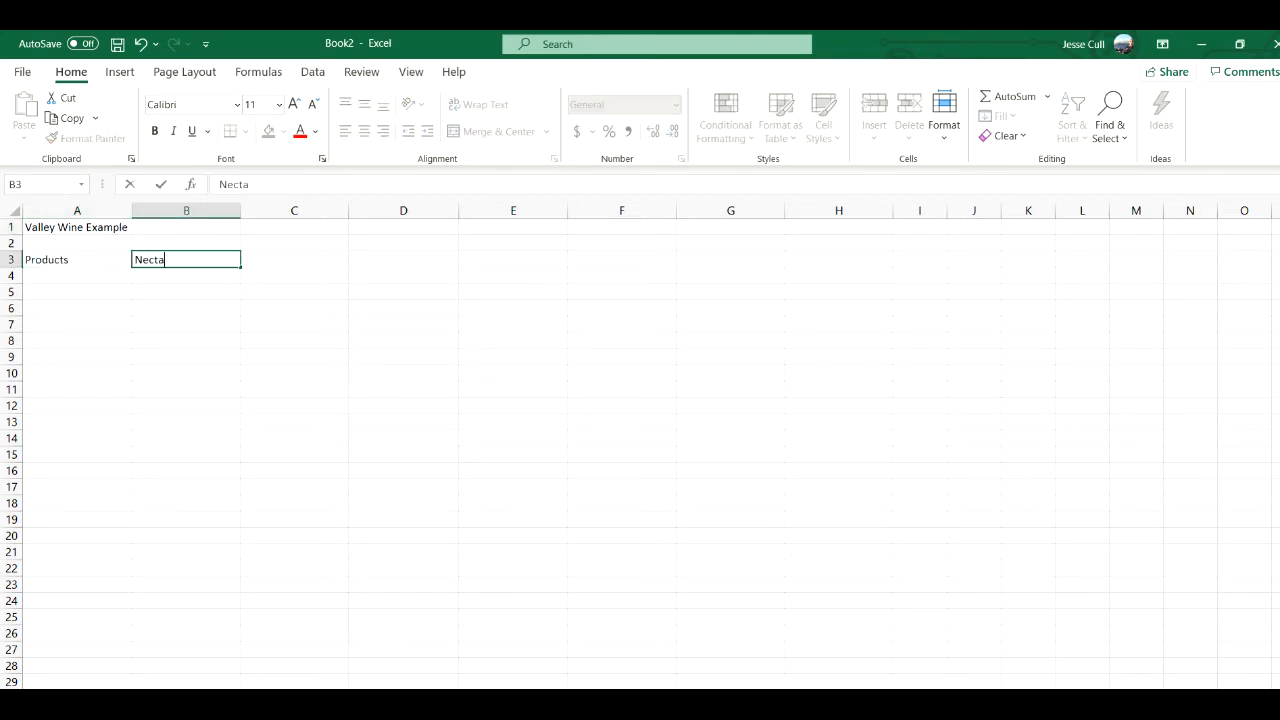
{"action": "type", "text": "r"}
{"action": "key", "text": "Tab"}
{"action": "type", "text": "Red"}
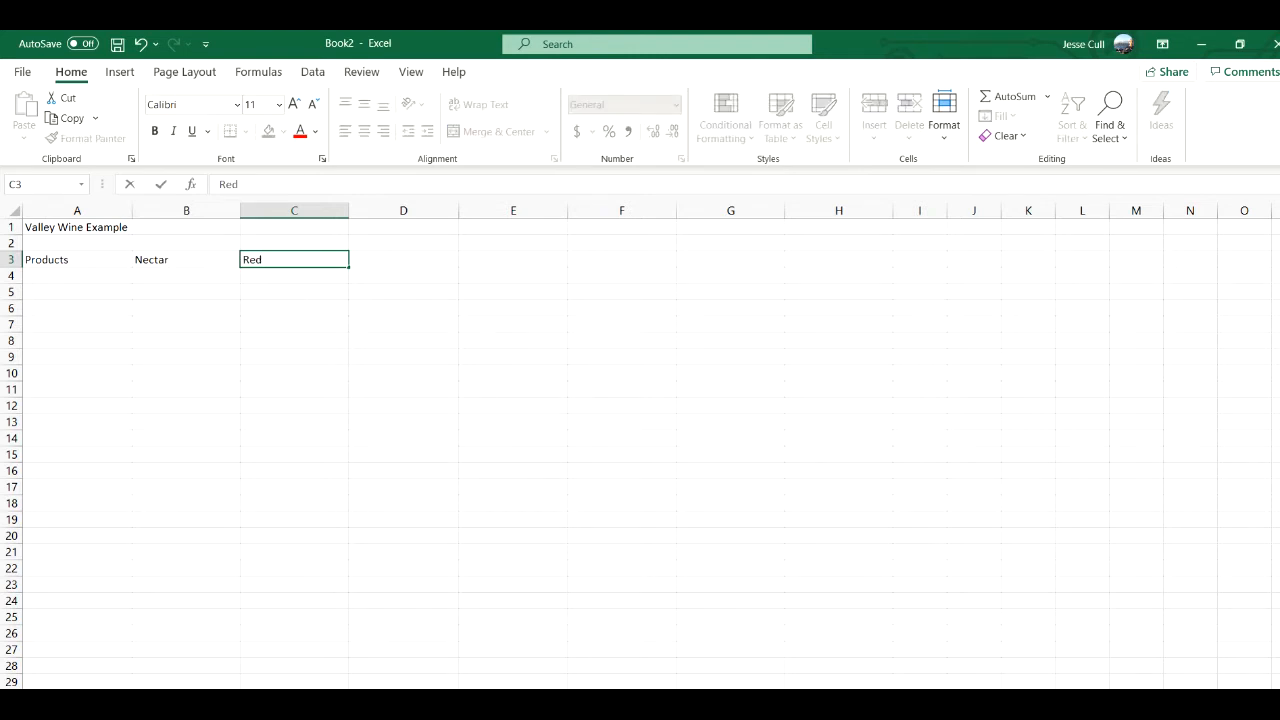
{"action": "key", "text": "Return"}
{"action": "key", "text": "Left"}
{"action": "key", "text": "Left"}
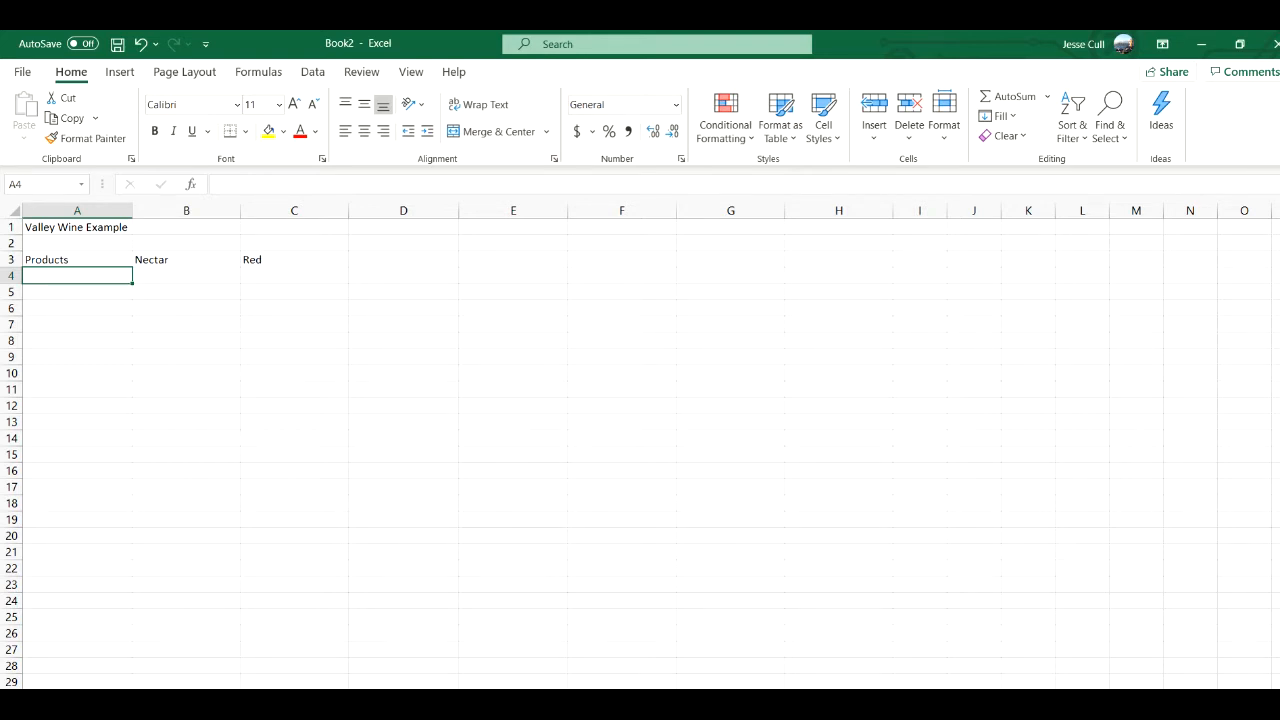
- Fill in the Profit row with the label in A4, 9000 for Nectar in B4 and 12000 for Red in C4
{"action": "type", "text": "Profit"}
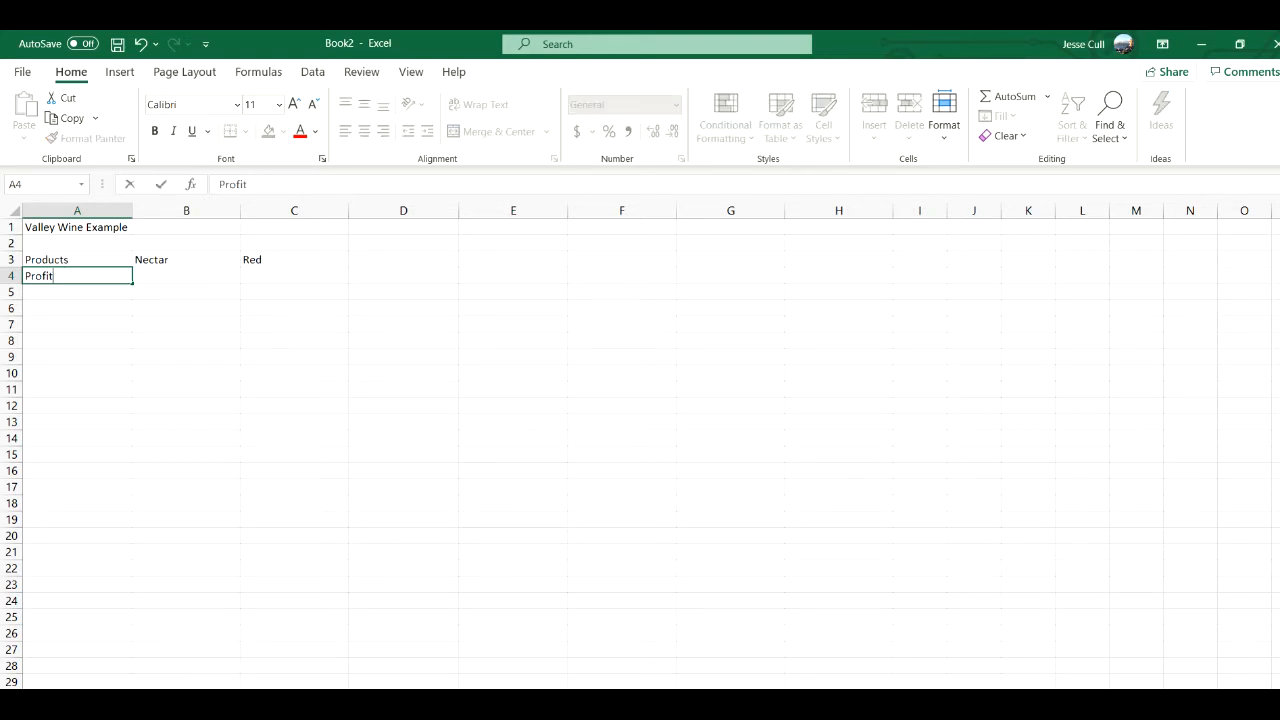
{"action": "key", "text": "Tab"}
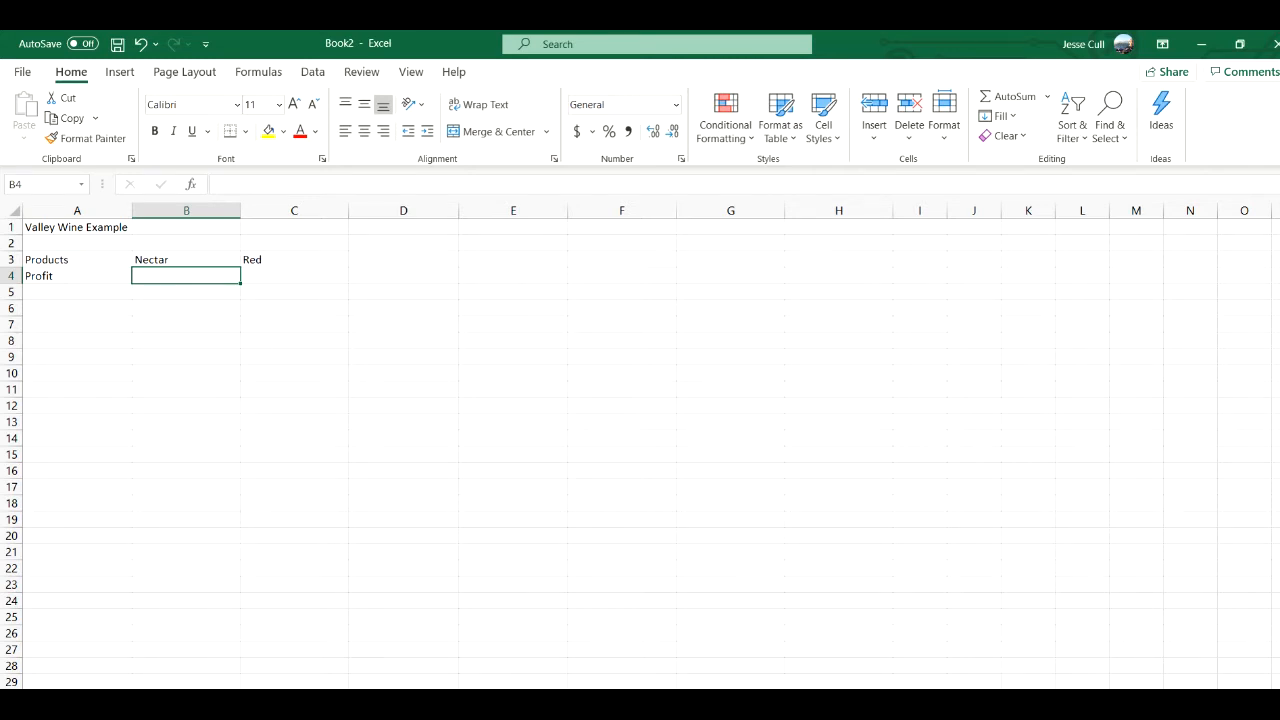
{"action": "type", "text": "9000"}
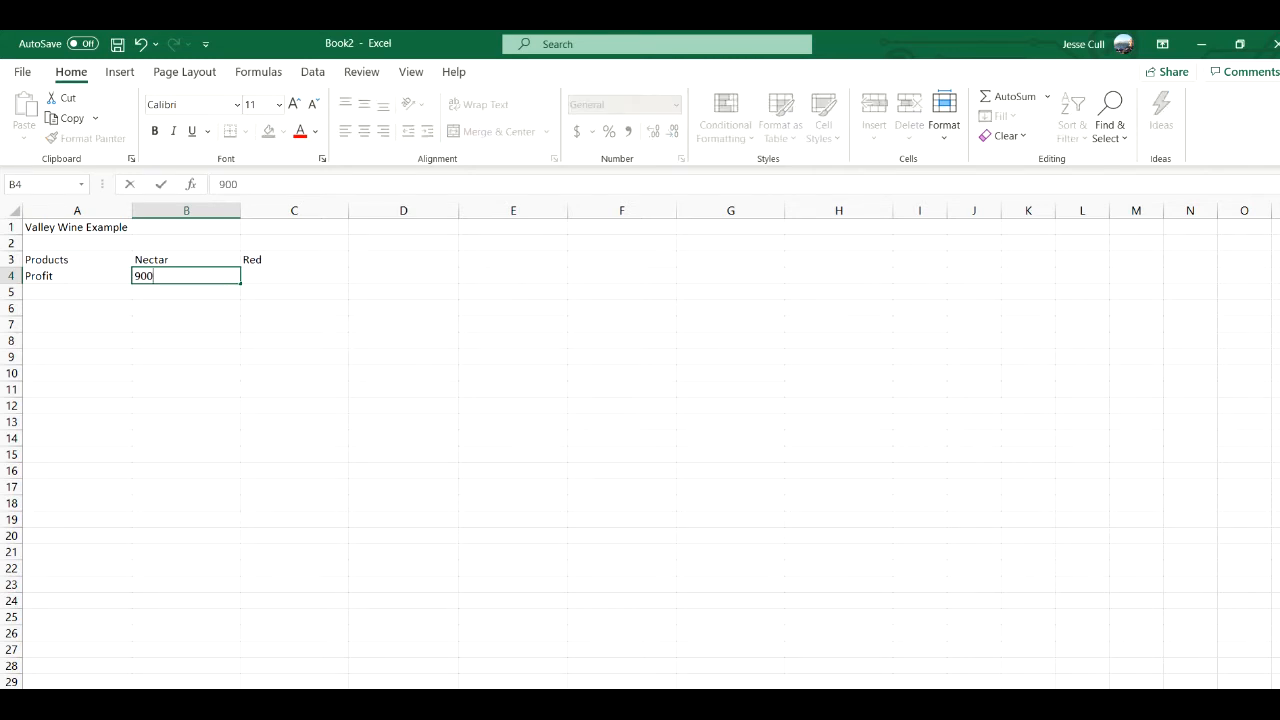
{"action": "key", "text": "Tab"}
{"action": "type", "text": "12"}
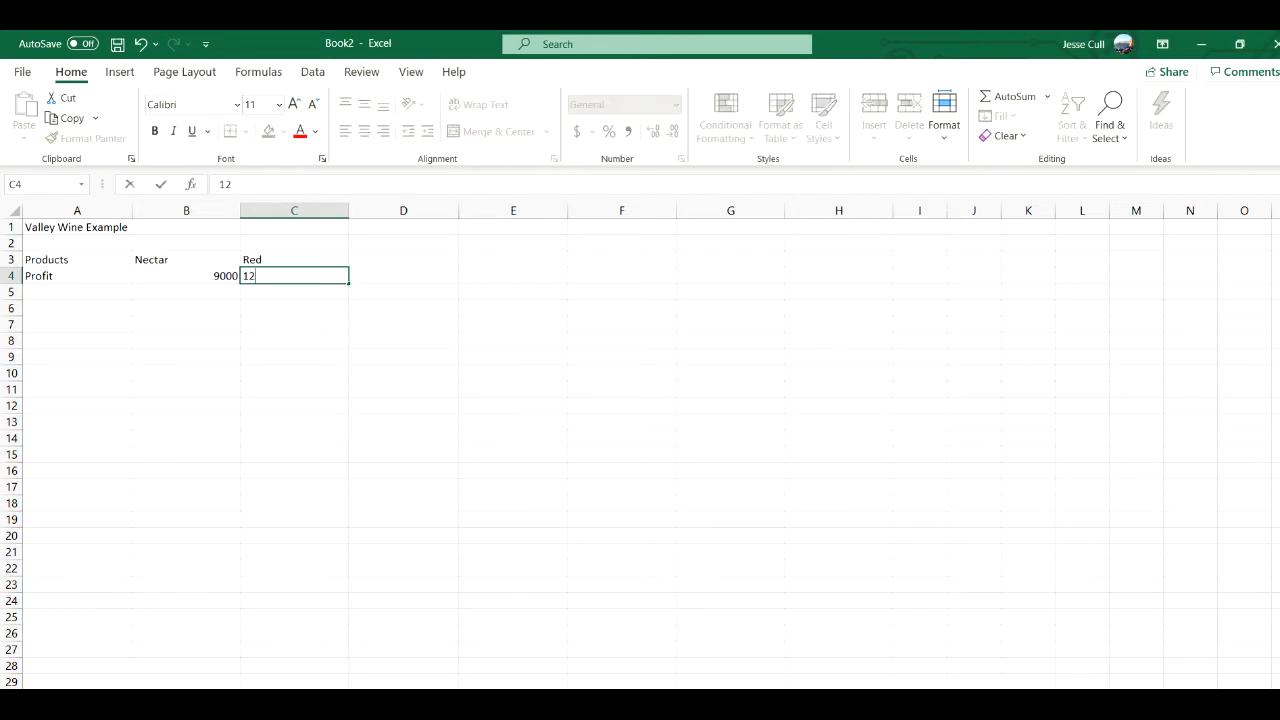
{"action": "type", "text": "000"}
{"action": "key", "text": "Return"}
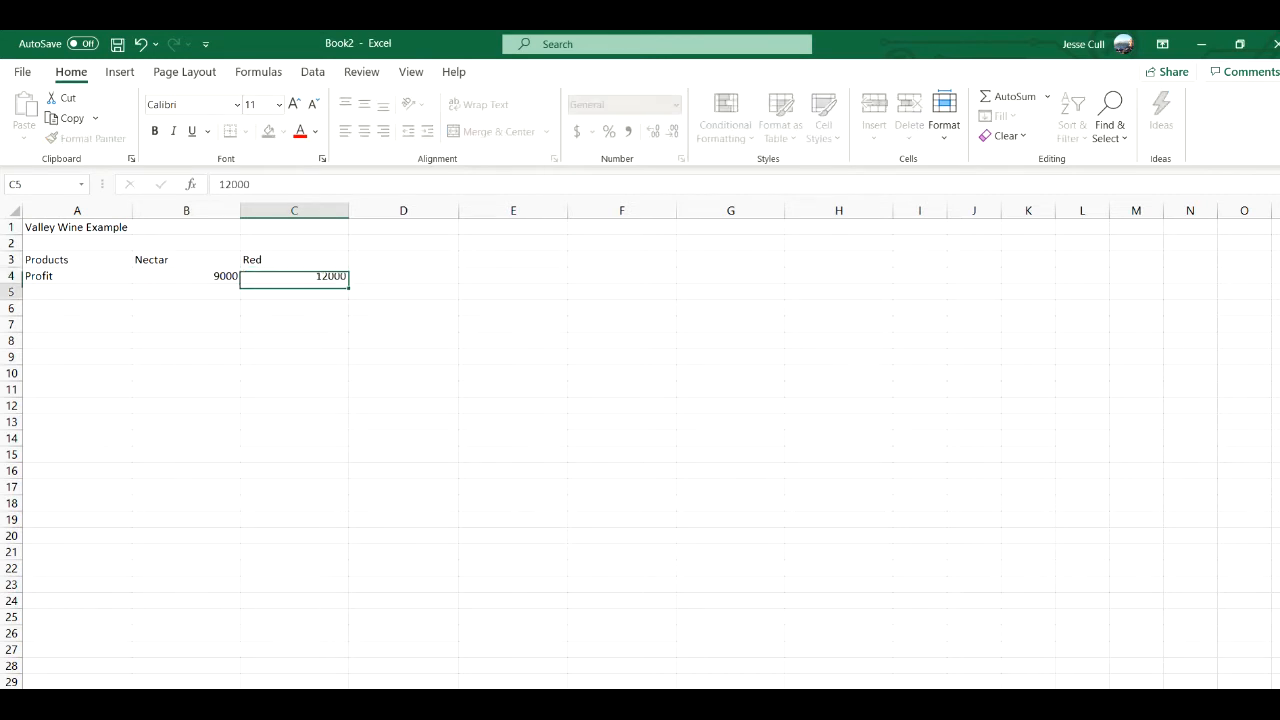
- Widen column A slightly and enter the label Resources (Constraints) in A5
{"action": "key", "text": "Left"}
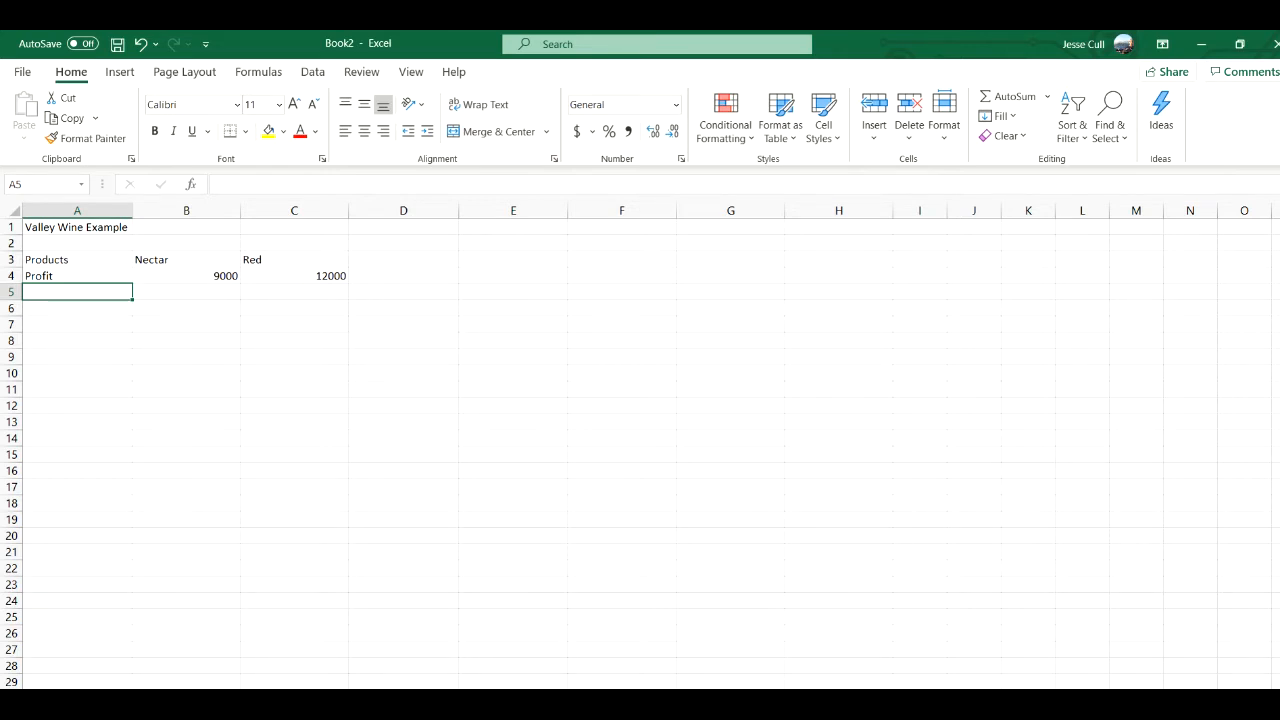
{"action": "left_click_drag", "start_coordinate": [133, 210], "coordinate": [157, 210]}
{"action": "type", "text": "RE"}
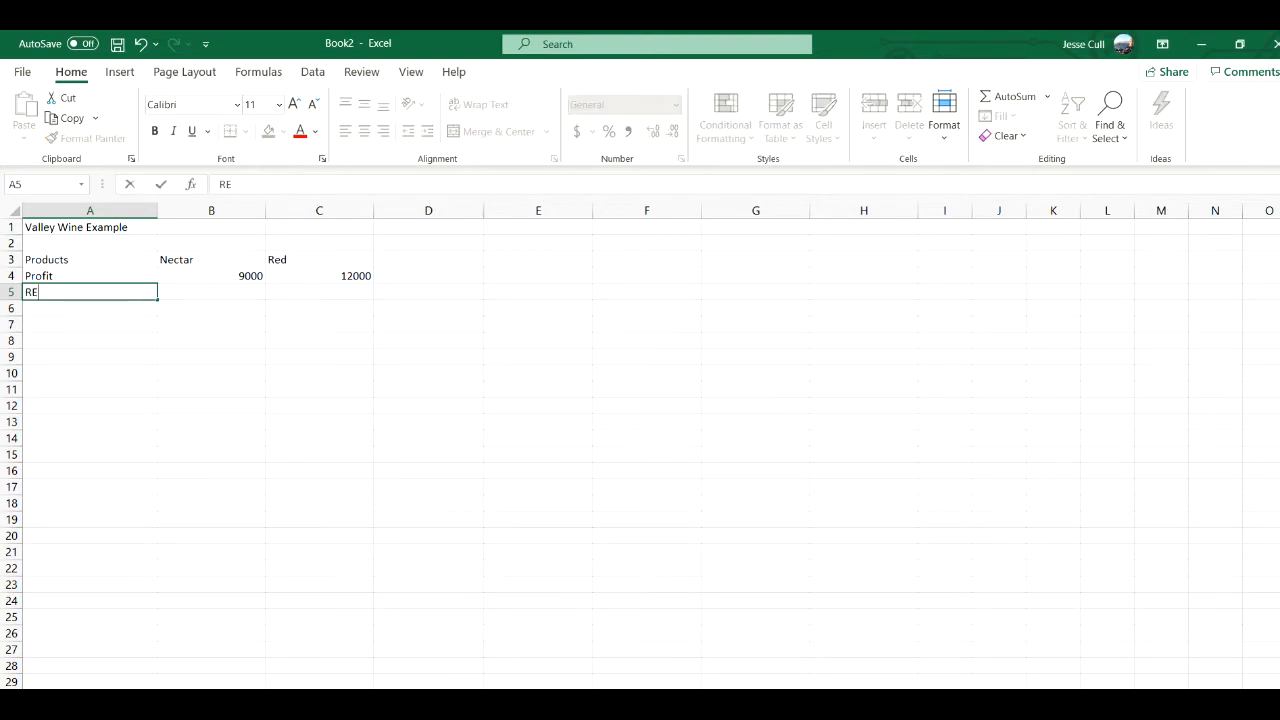
{"action": "key", "text": "BackSpace"}
{"action": "type", "text": "e"}
{"action": "type", "text": "srouc"}
{"action": "key", "text": "BackSpace"}
{"action": "key", "text": "BackSpace"}
{"action": "key", "text": "BackSpace"}
{"action": "key", "text": "BackSpace"}
{"action": "type", "text": "ources (Constr"}
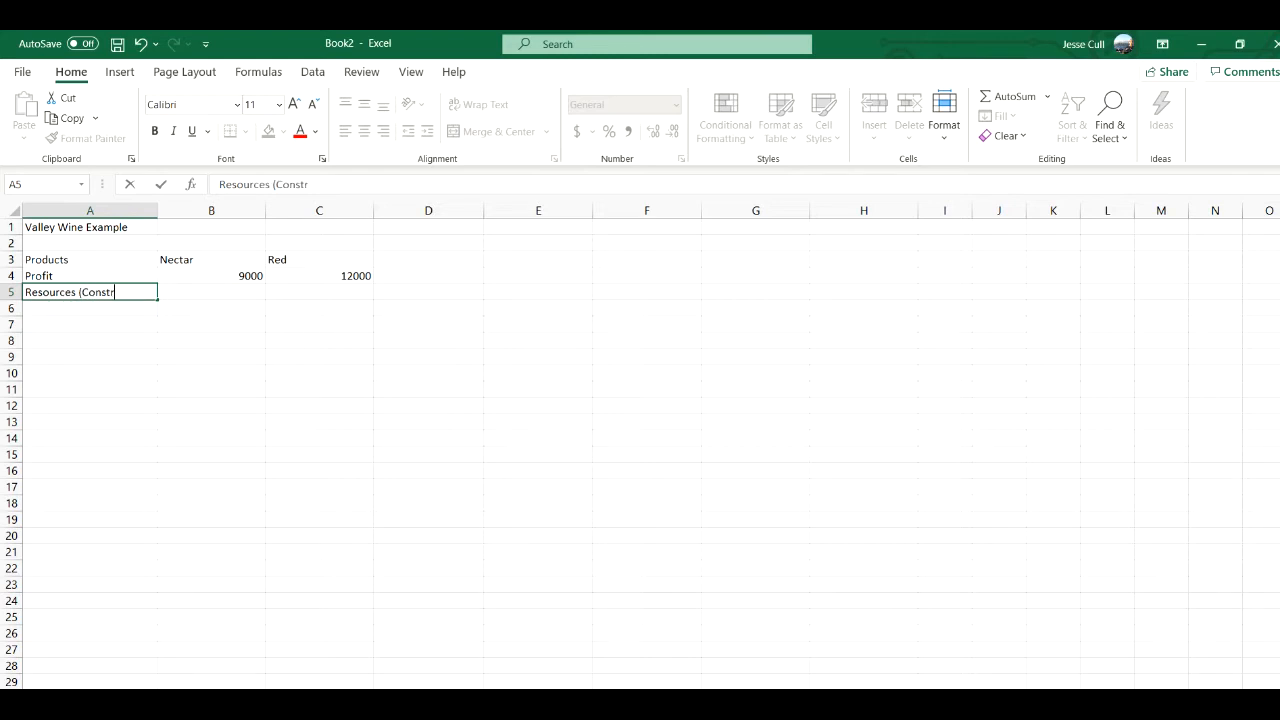
{"action": "type", "text": "aints)"}
{"action": "key", "text": "Return"}
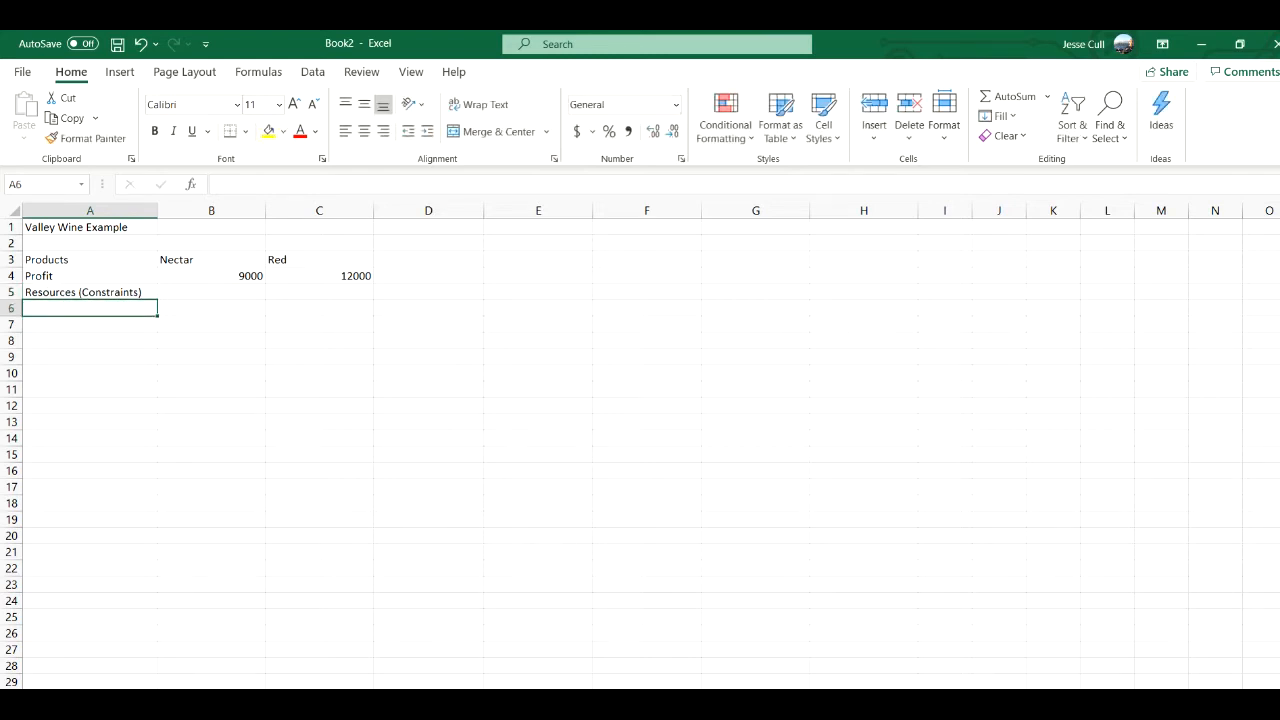
- List the resource labels Grapes, Storage Space and Time in cells A6 through A8
{"action": "type", "text": "Grapes"}
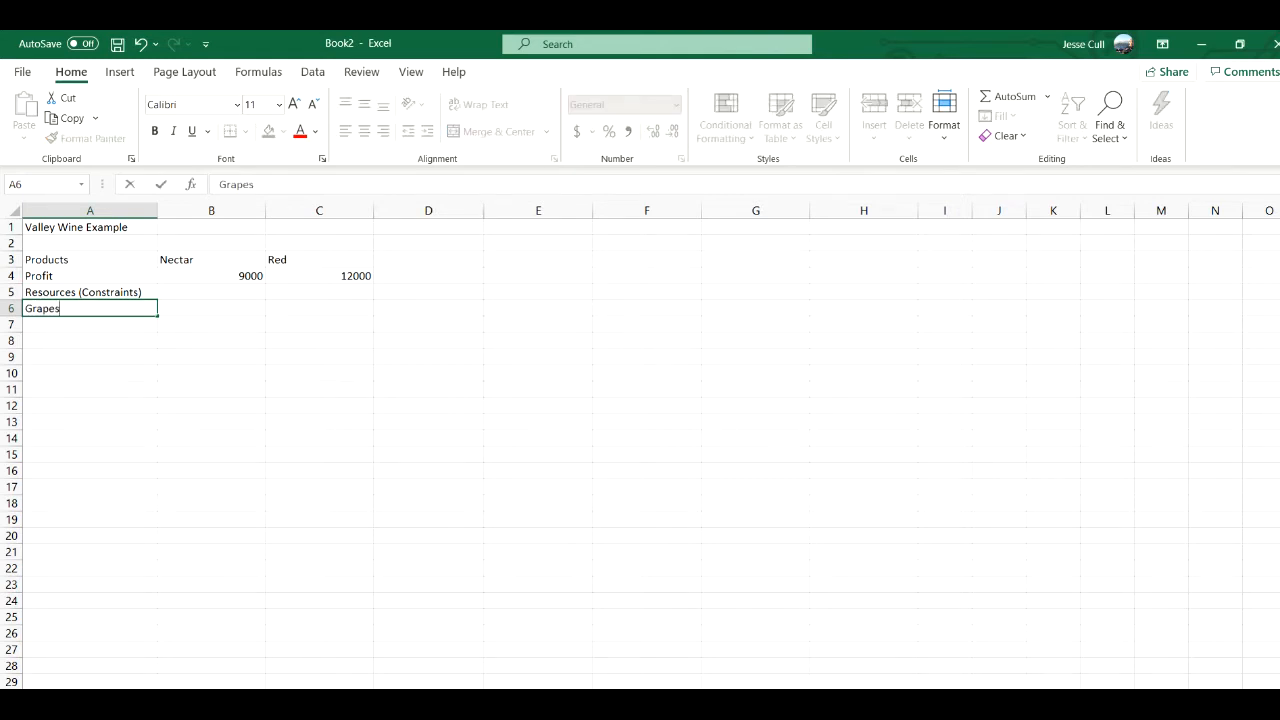
{"action": "key", "text": "Return"}
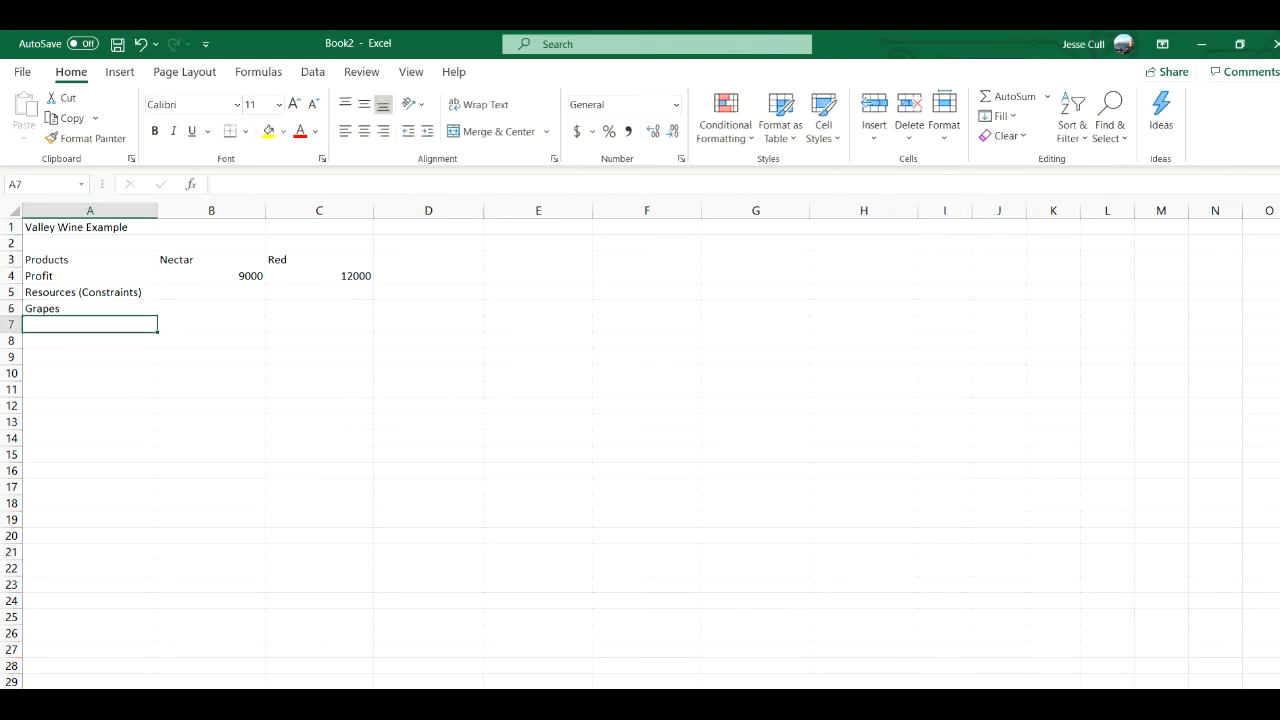
{"action": "type", "text": "tora"}
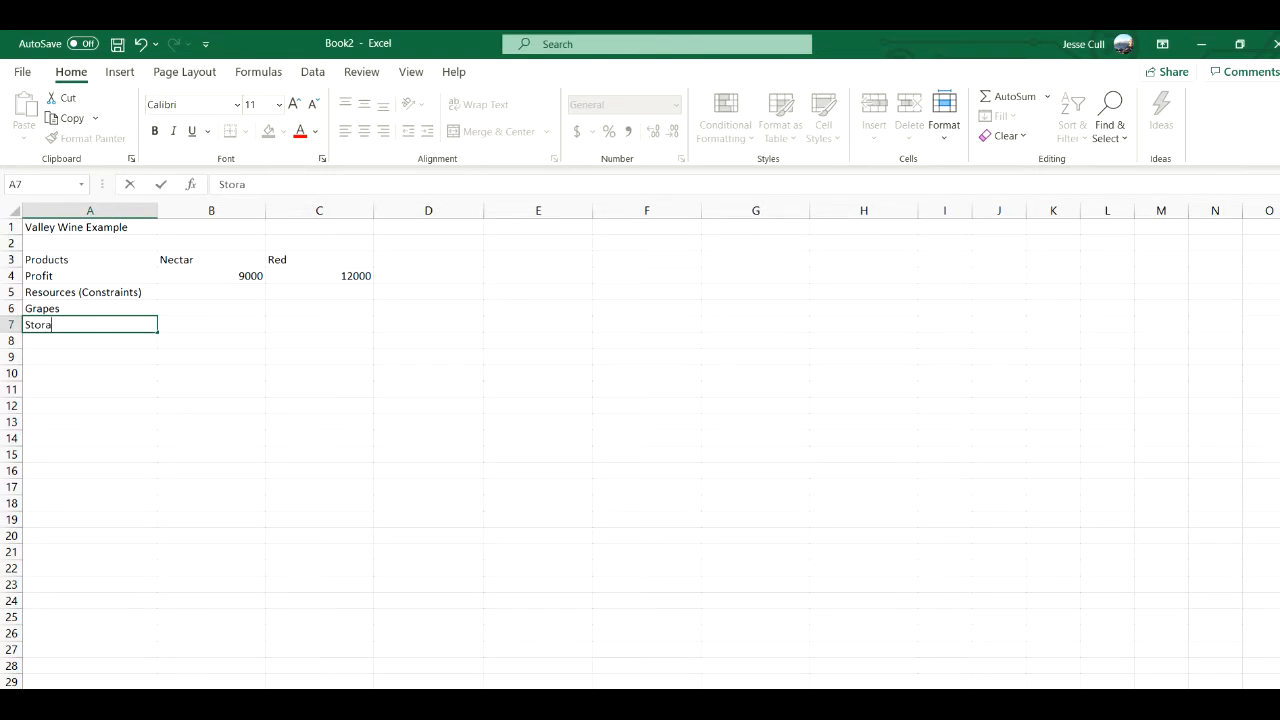
{"action": "type", "text": "ge Space"}
{"action": "key", "text": "Return"}
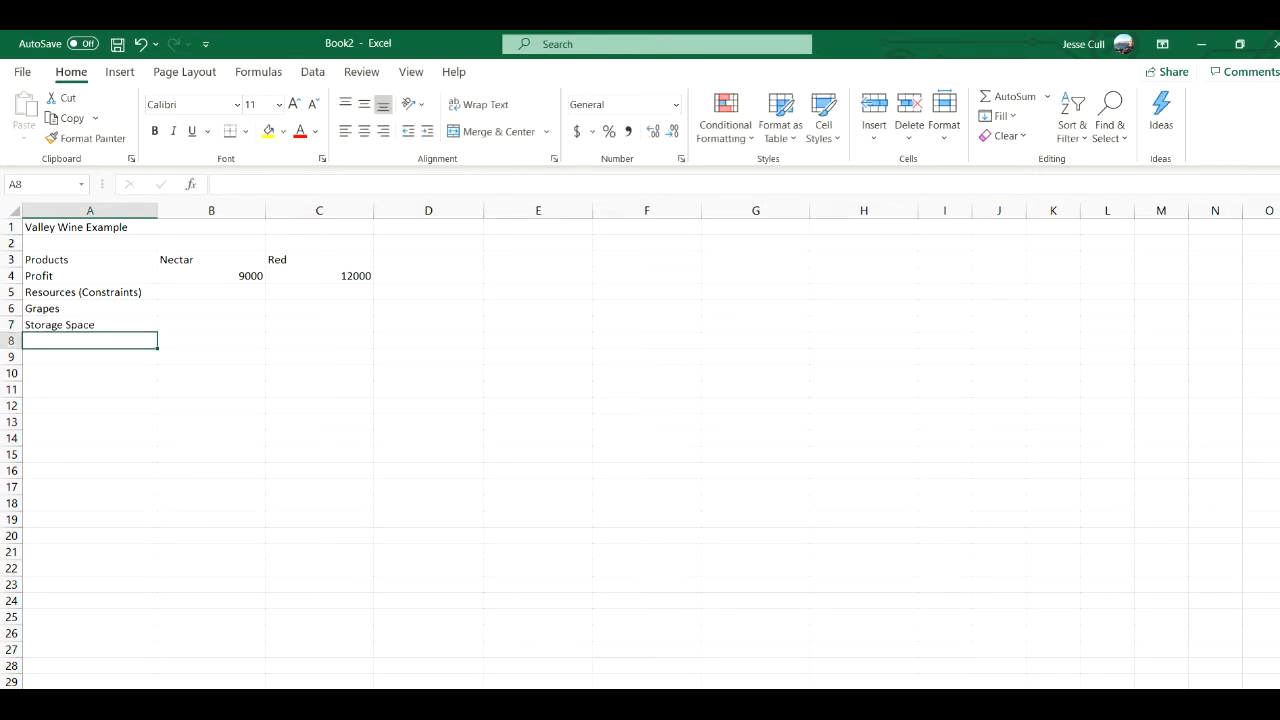
{"action": "type", "text": "Time"}
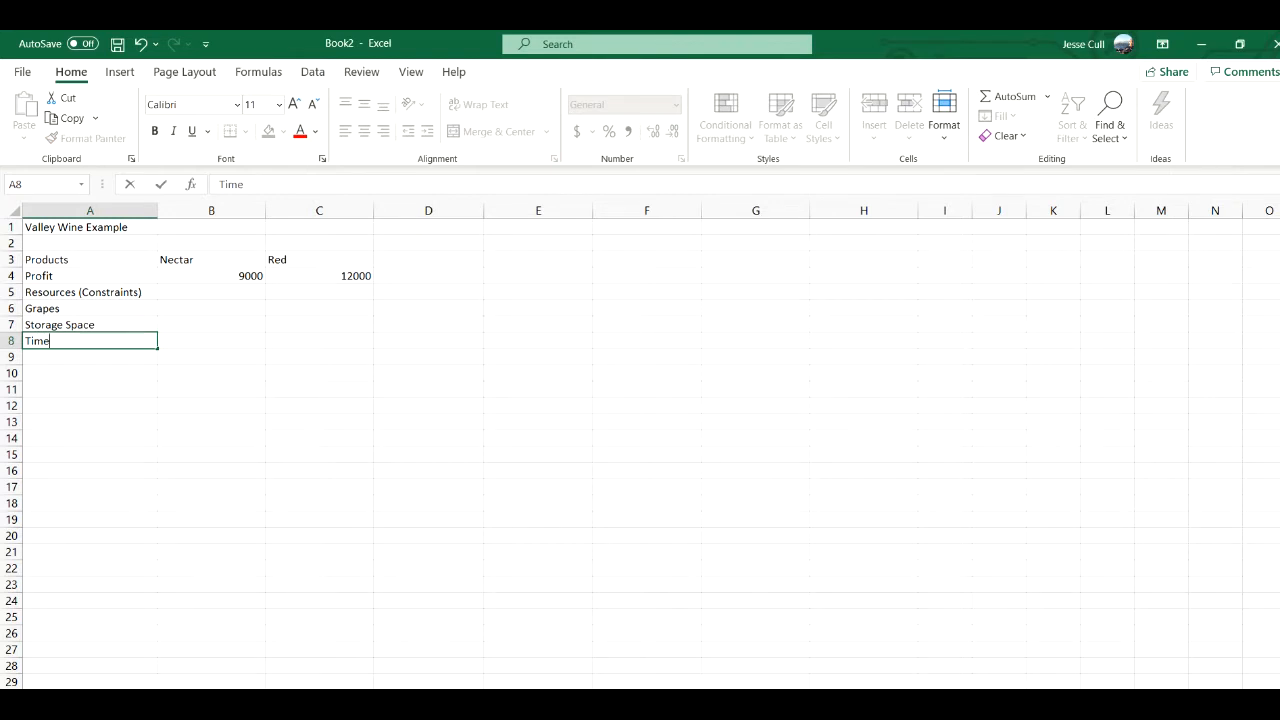
{"action": "key", "text": "Return"}
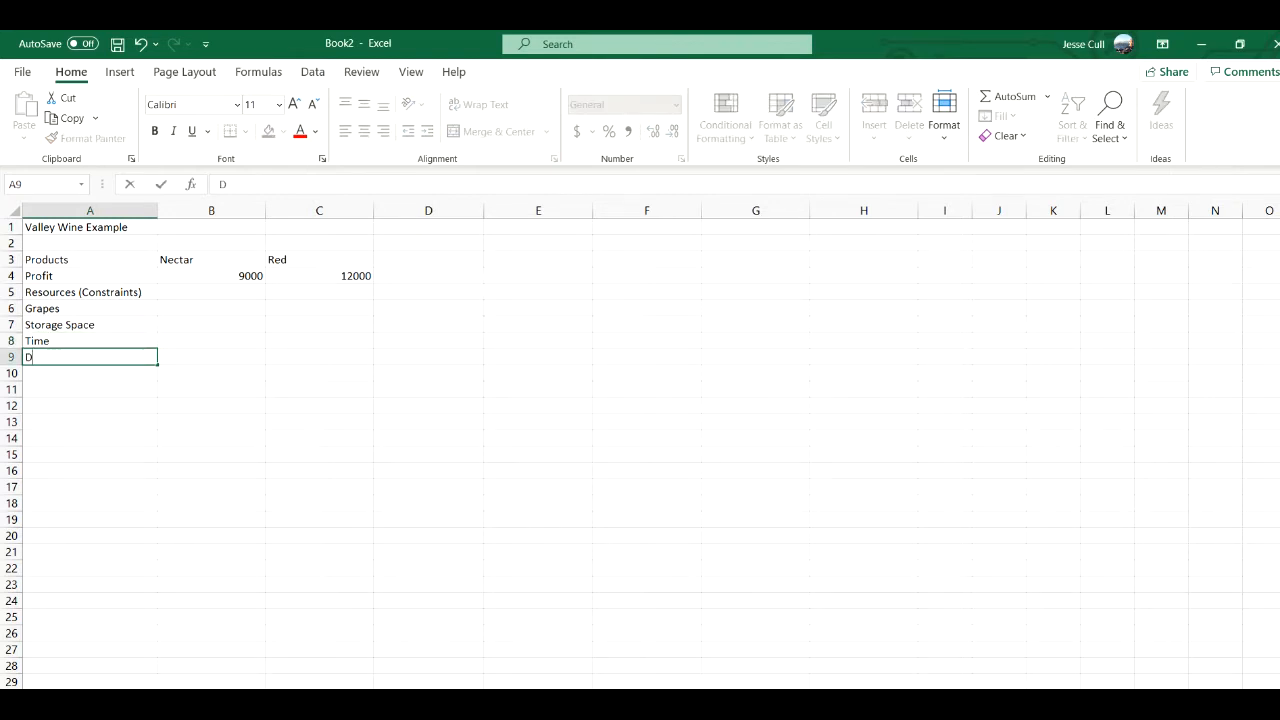
- Enter the demand constraint labels Demand (Nectar) in A9 and Demand (Red) in A10
{"action": "type", "text": "Demand (Nectar)"}
{"action": "key", "text": "Return"}
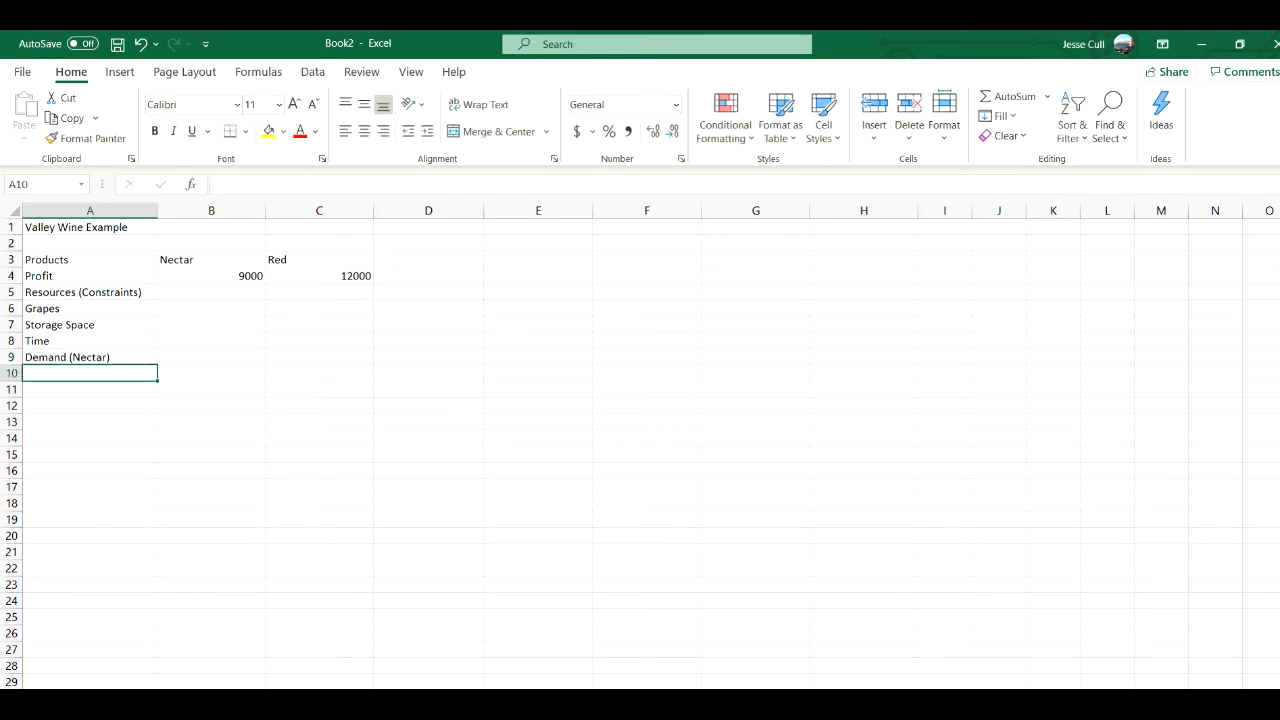
{"action": "type", "text": "Demand ("}
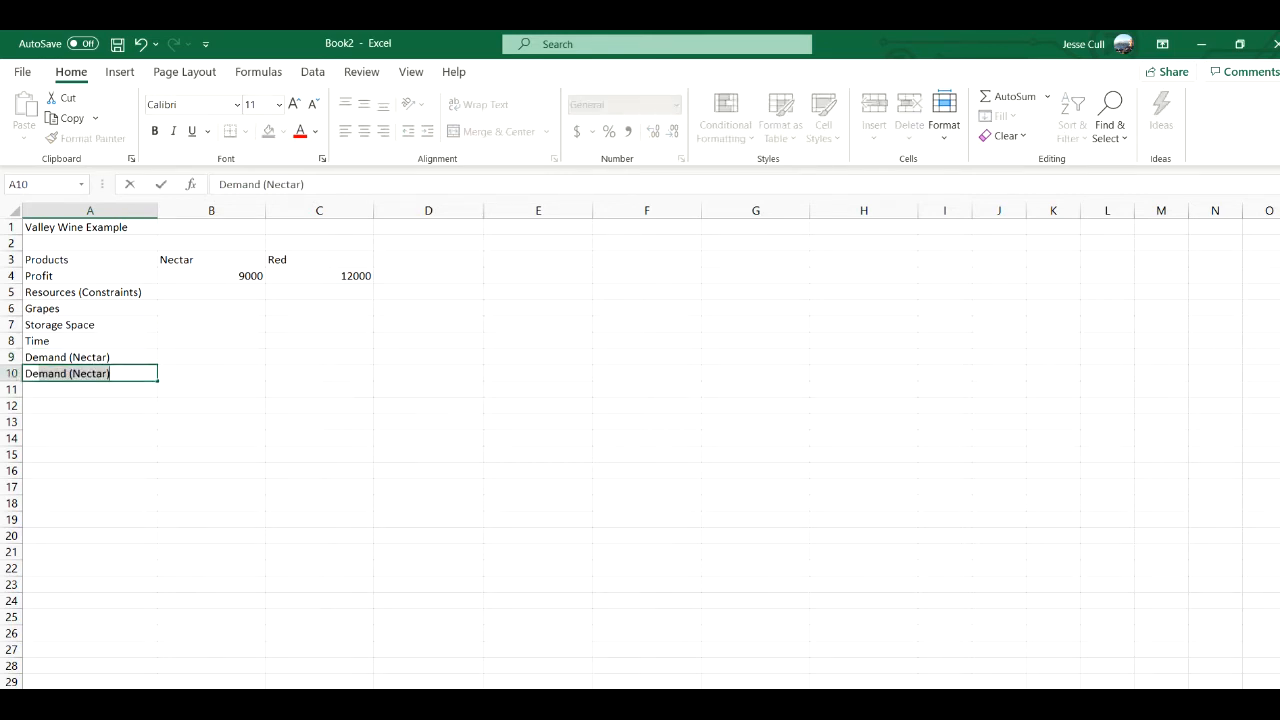
{"action": "type", "text": "re"}
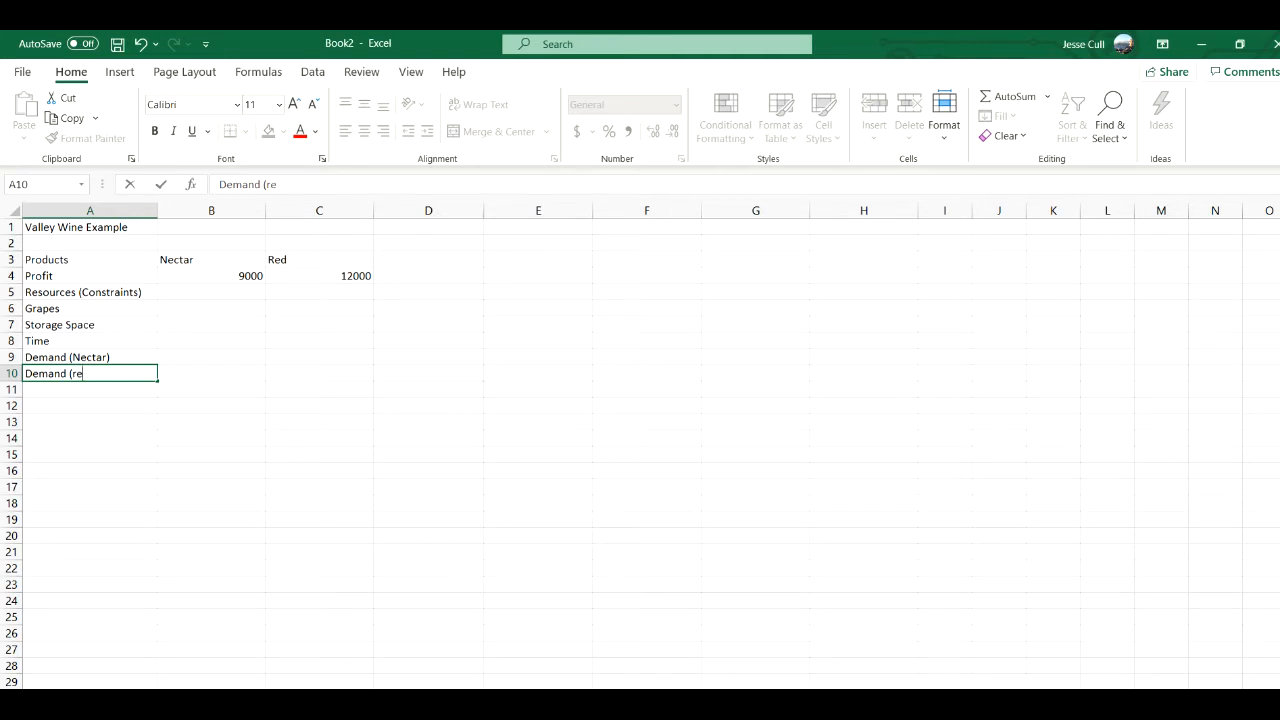
{"action": "key", "text": "BackSpace"}
{"action": "key", "text": "BackSpace"}
{"action": "type", "text": "Red)"}
{"action": "key", "text": "Right"}
{"action": "key", "text": "Right"}
{"action": "key", "text": "Right"}
- Enter the column headings Usage in D5, Constraint in E5 and Available in F5
{"action": "key", "text": "Up"}
{"action": "key", "text": "Up"}
{"action": "key", "text": "Up"}
{"action": "key", "text": "Up"}
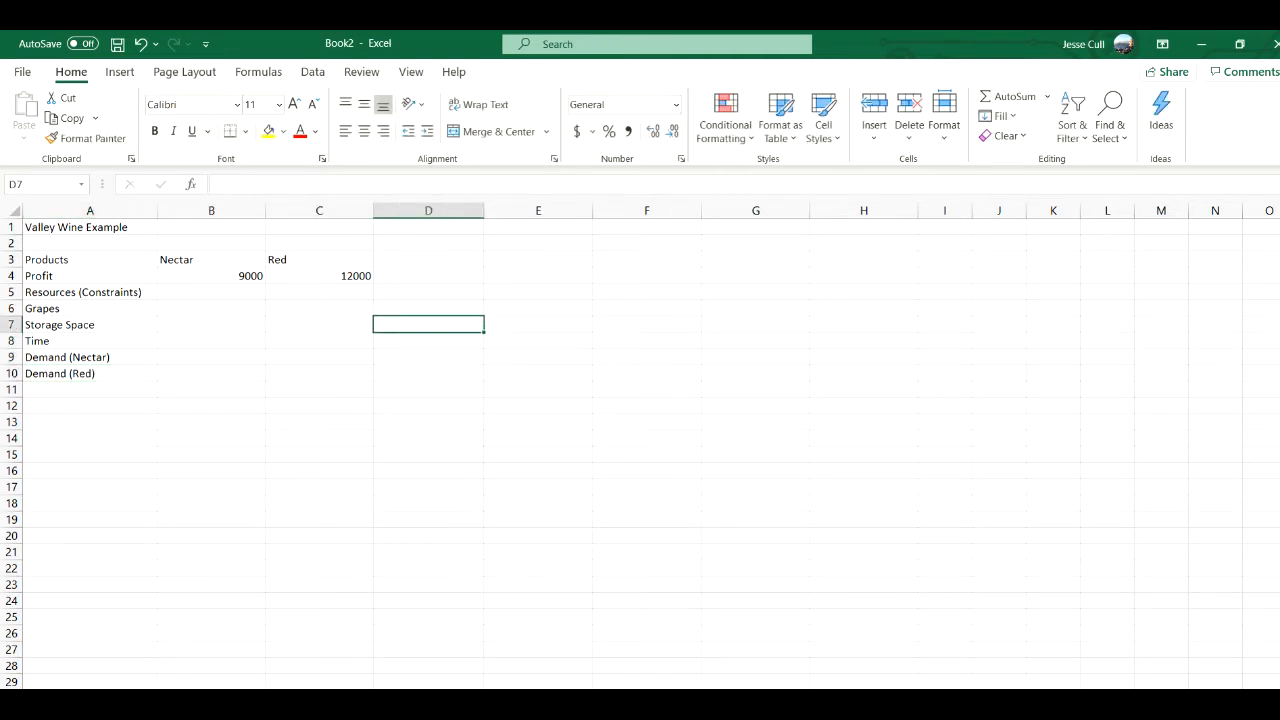
{"action": "key", "text": "Up"}
{"action": "type", "text": "Usage"}
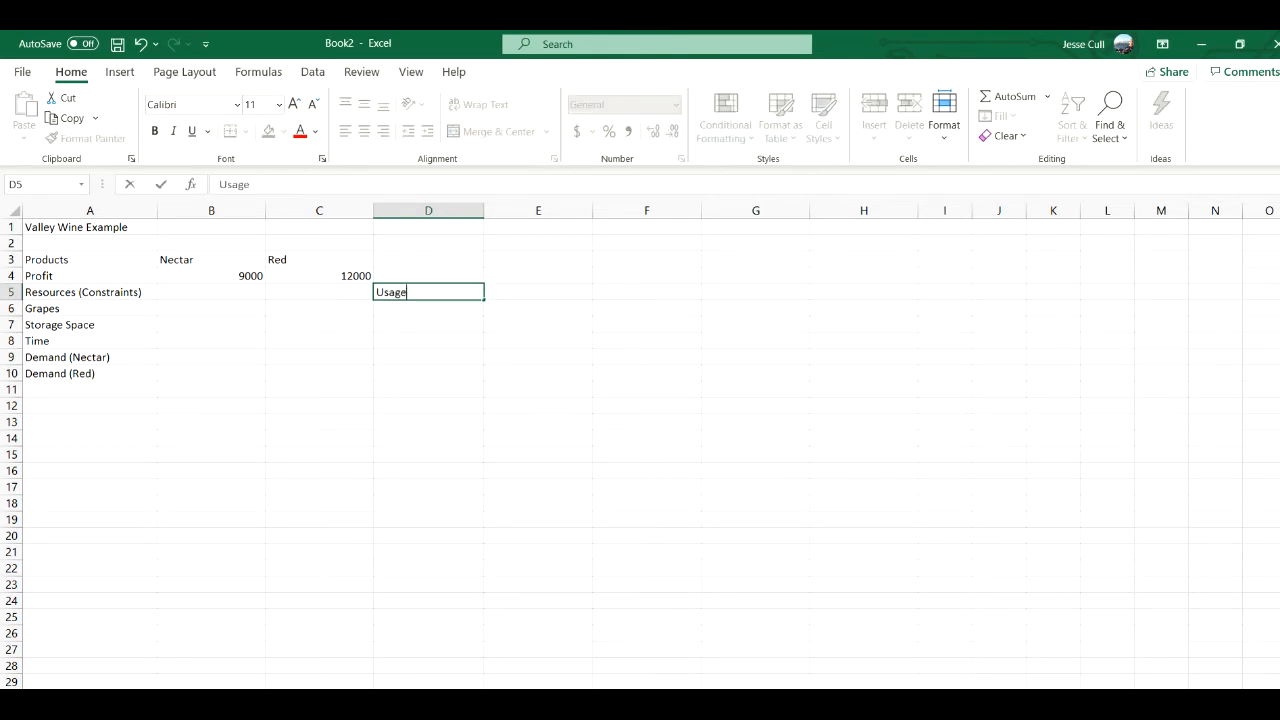
{"action": "key", "text": "Right"}
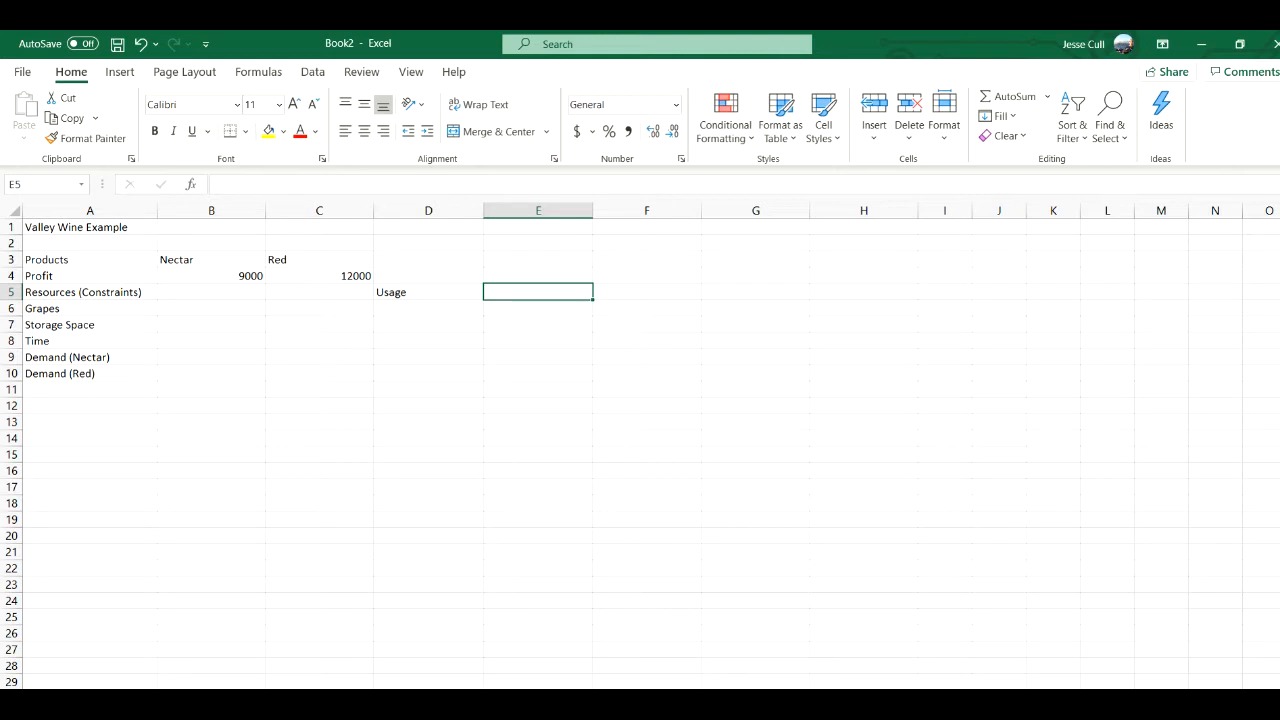
{"action": "type", "text": "Constraint"}
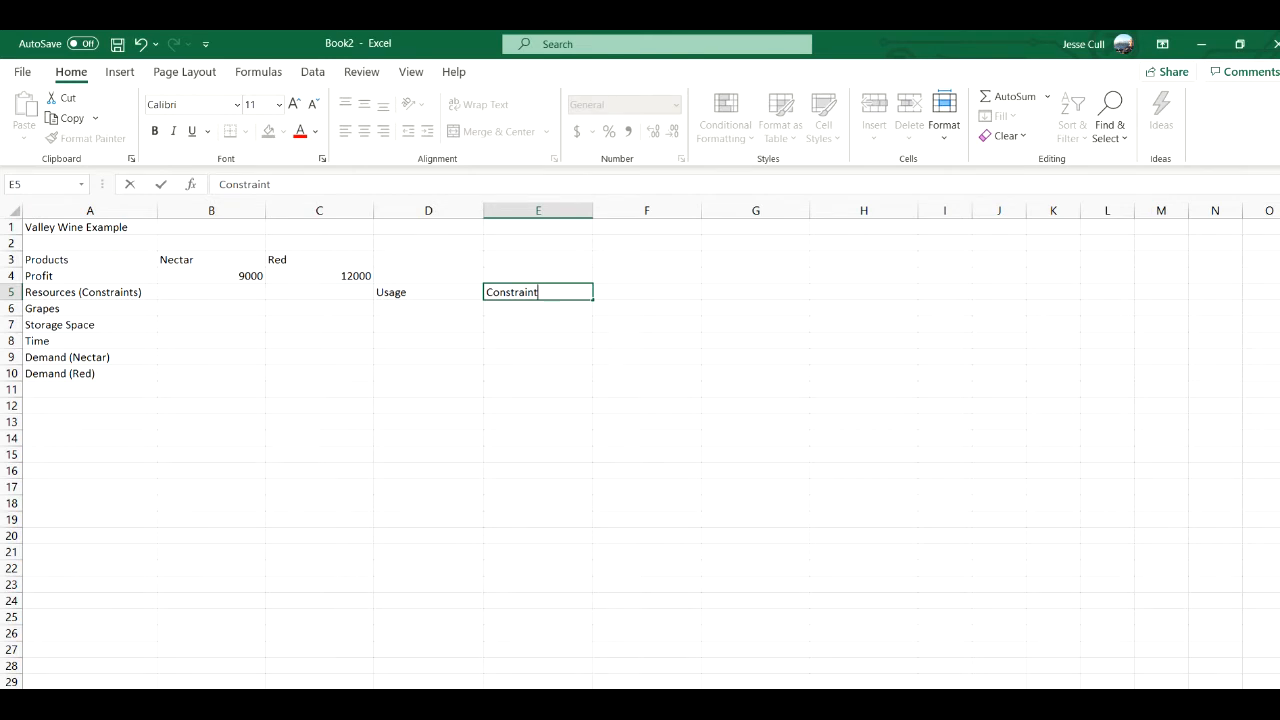
{"action": "key", "text": "Right"}
{"action": "type", "text": "Avaia"}
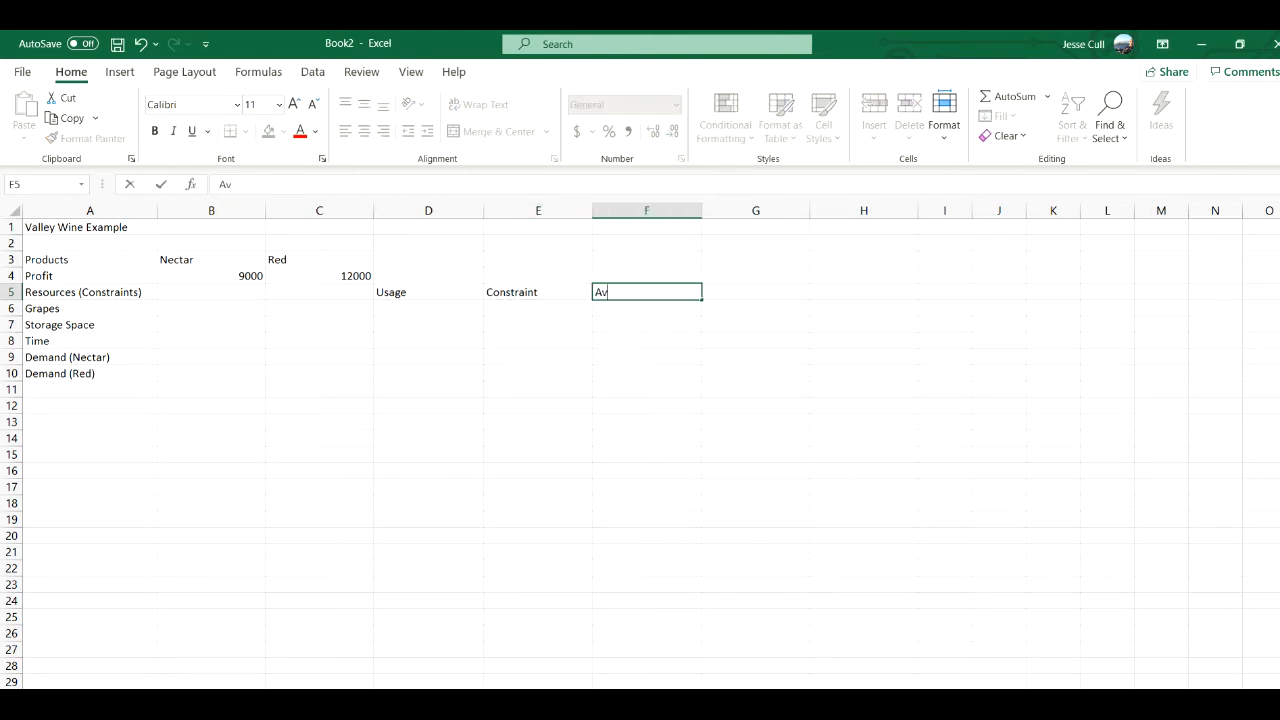
{"action": "key", "text": "BackSpace"}
{"action": "type", "text": "b"}
{"action": "key", "text": "BackSpace"}
{"action": "type", "text": "labl"}
{"action": "key", "text": "BackSpace"}
{"action": "key", "text": "BackSpace"}
{"action": "type", "text": "ble"}
{"action": "key", "text": "Return"}
- Enter the available amounts 64, 50, 120, 7 and 7 in cells F6 through F10
{"action": "key", "text": "Right"}
{"action": "key", "text": "Right"}
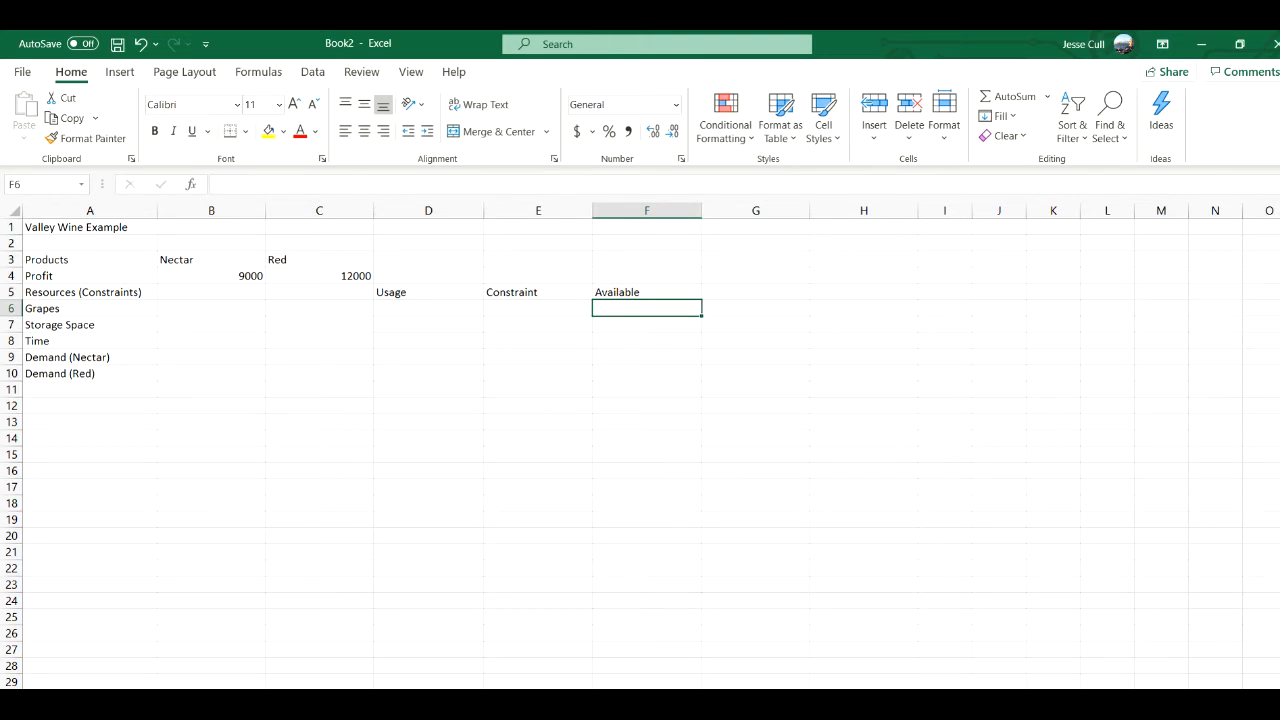
{"action": "type", "text": "64"}
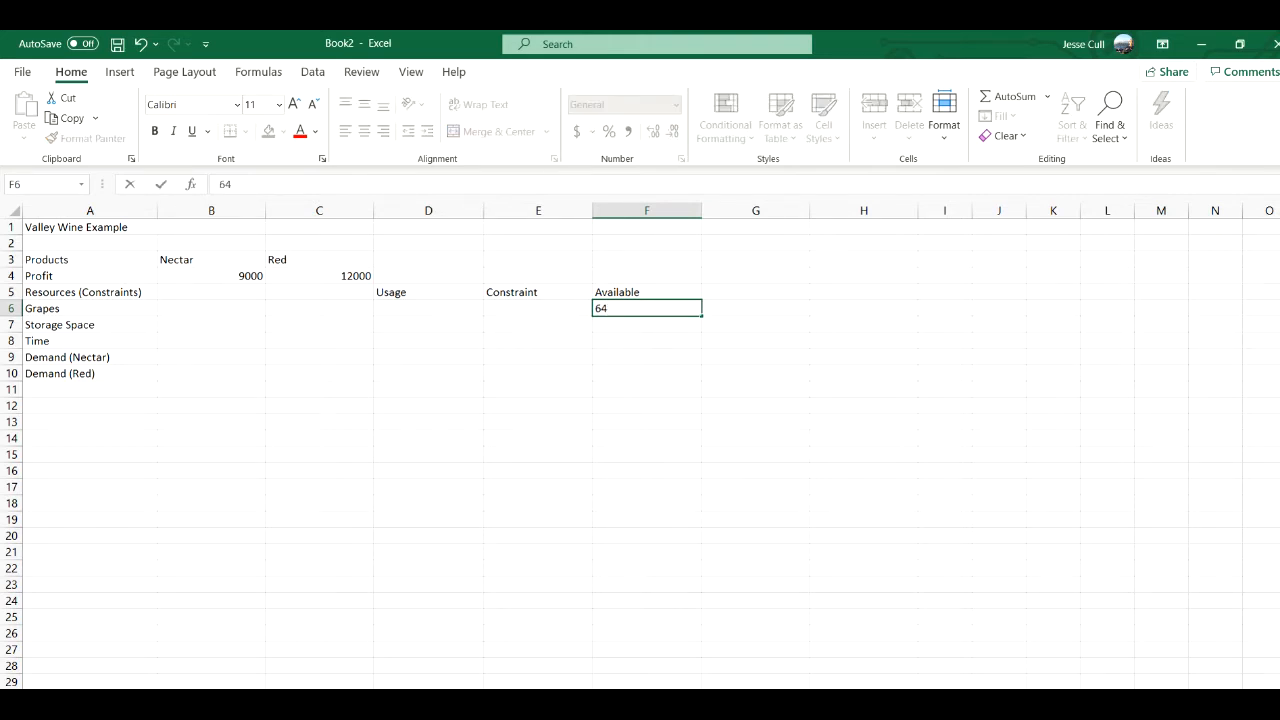
{"action": "key", "text": "Return"}
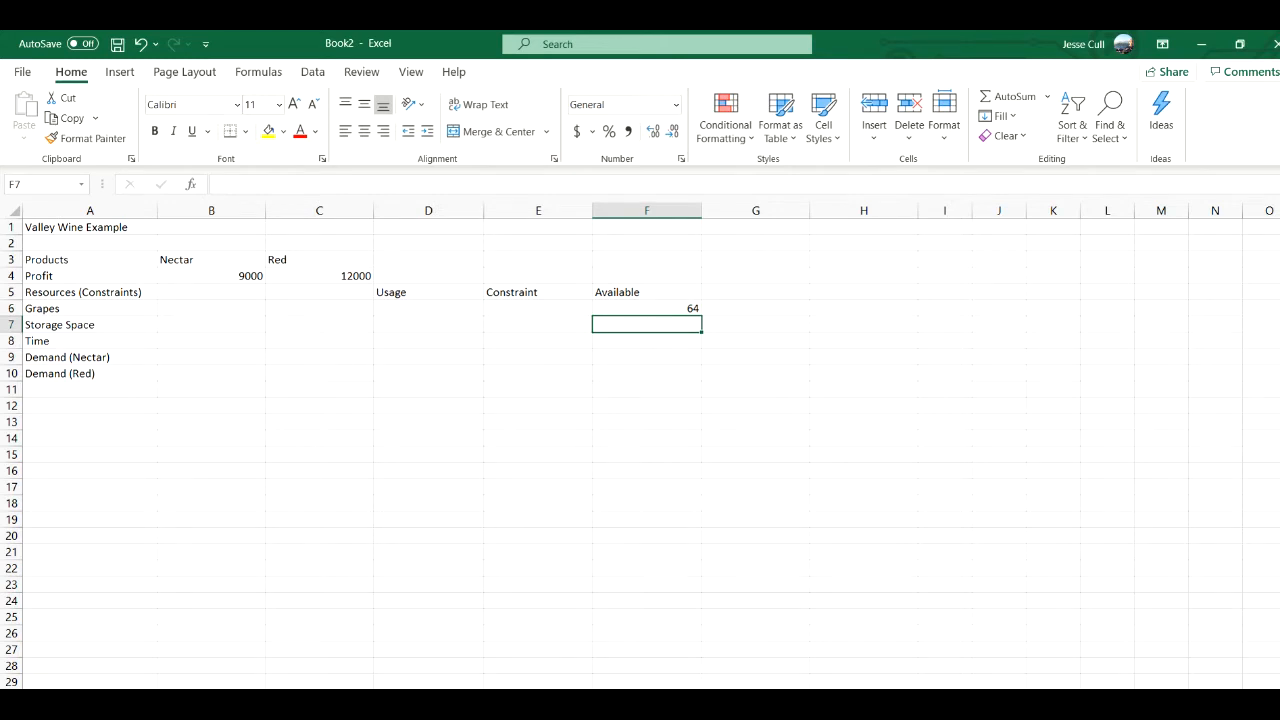
{"action": "type", "text": "50"}
{"action": "key", "text": "Return"}
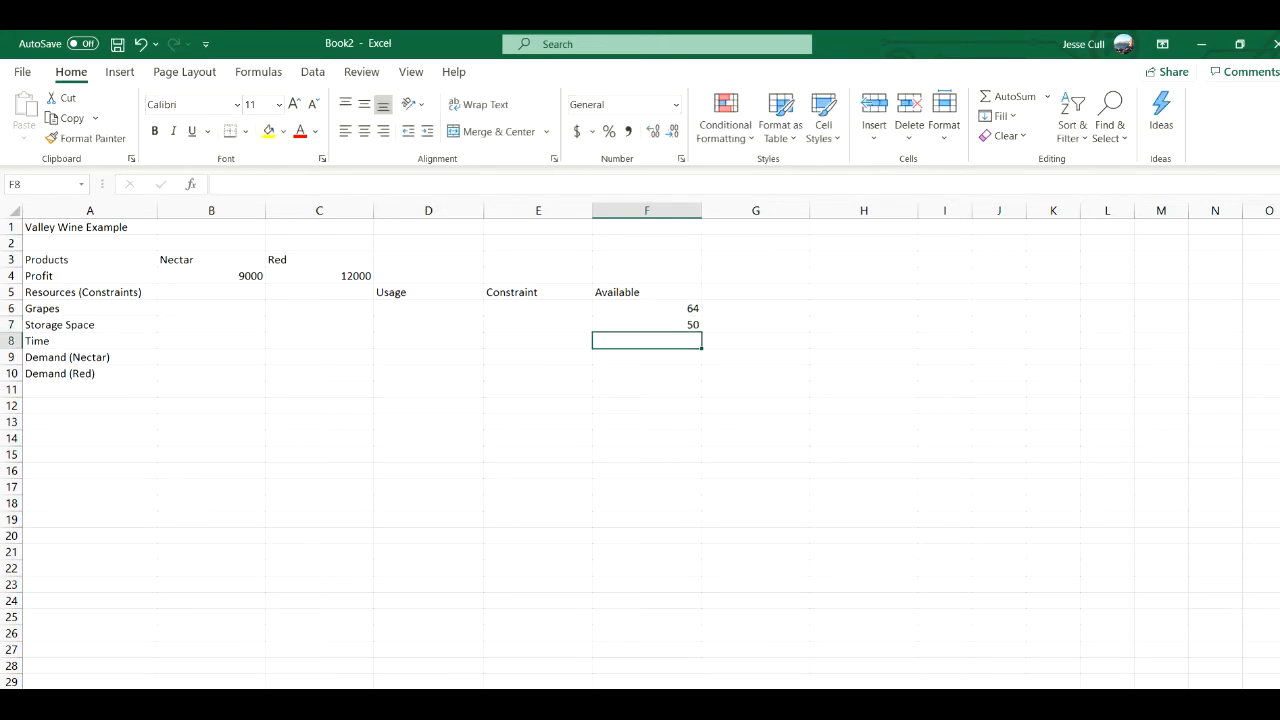
{"action": "type", "text": "120"}
{"action": "key", "text": "Return"}
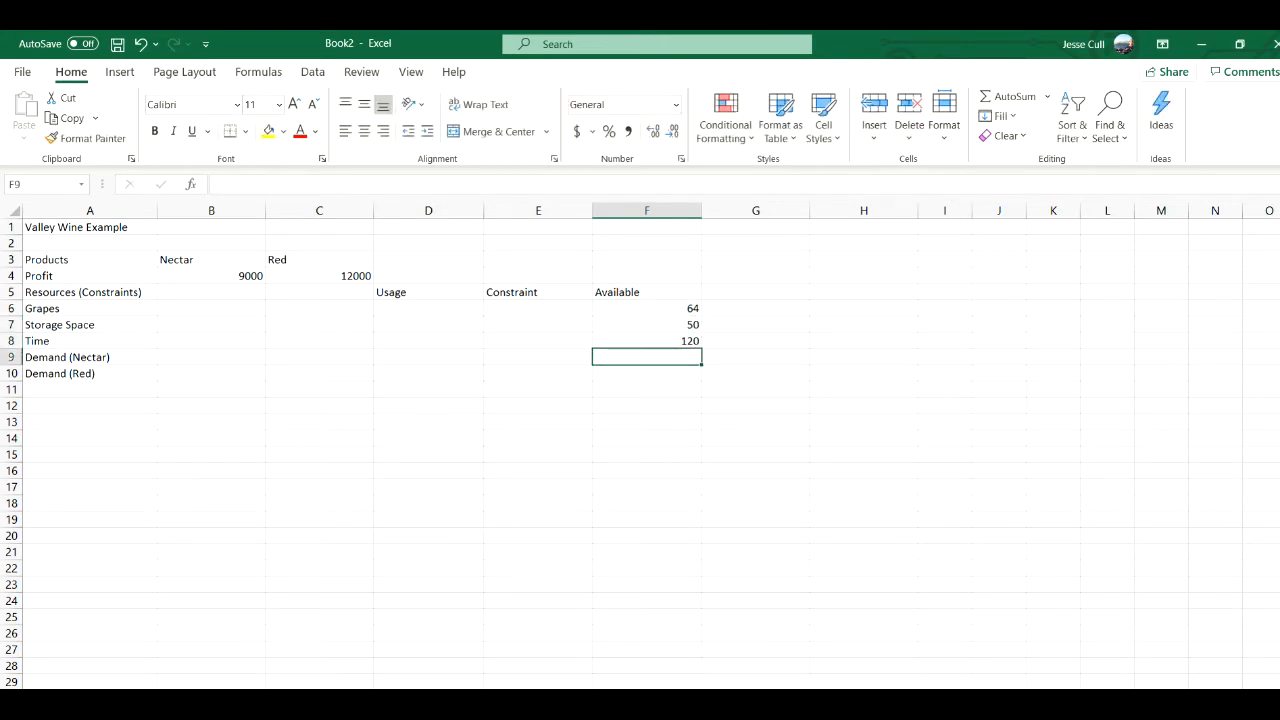
{"action": "type", "text": "7"}
{"action": "key", "text": "Return"}
{"action": "type", "text": "7"}
- Enter the <= sign for all five constraints in cells E6 through E10
{"action": "key", "text": "Left"}
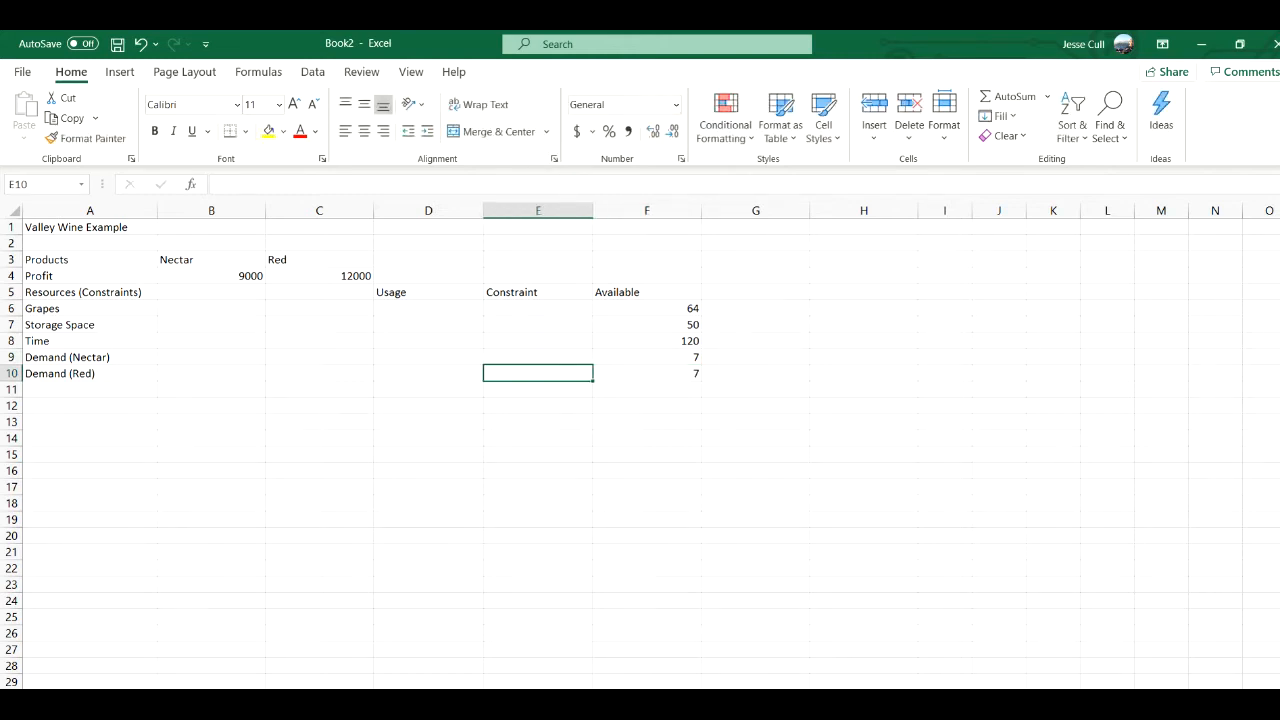
{"action": "key", "text": "Up"}
{"action": "key", "text": "Up"}
{"action": "key", "text": "Up"}
{"action": "key", "text": "Up"}
{"action": "type", "text": "<="}
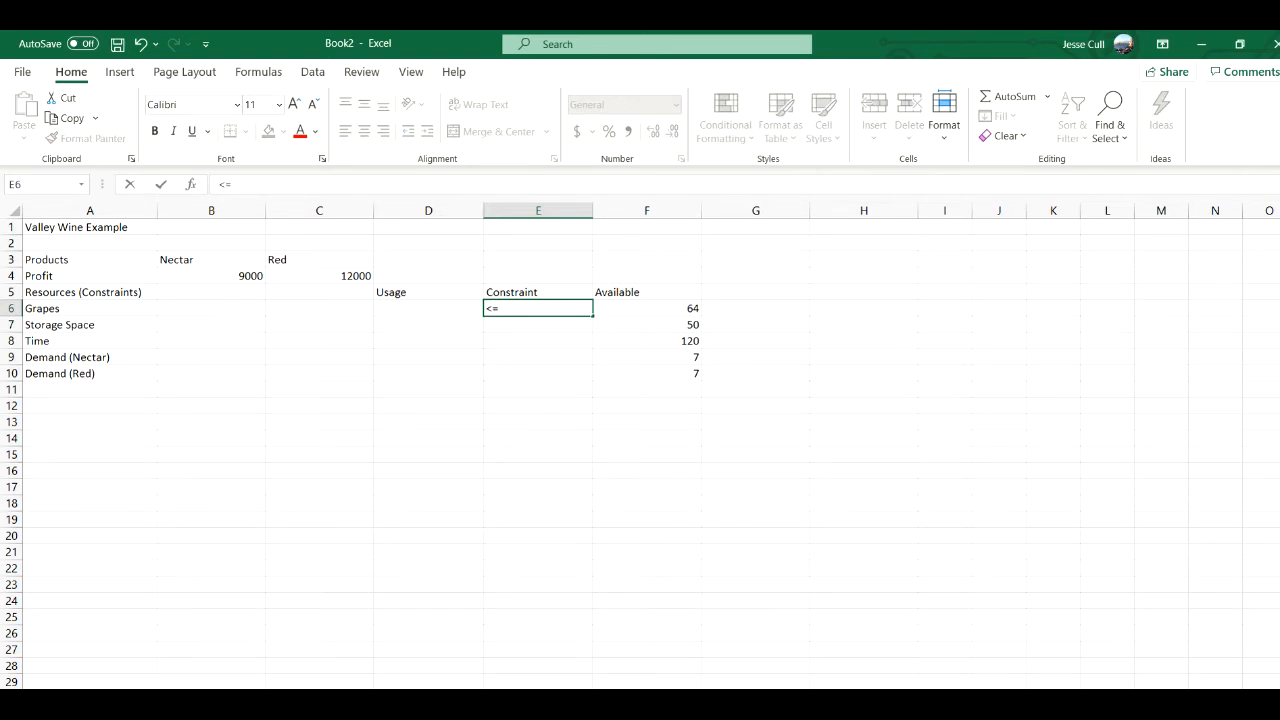
{"action": "key", "text": "Return"}
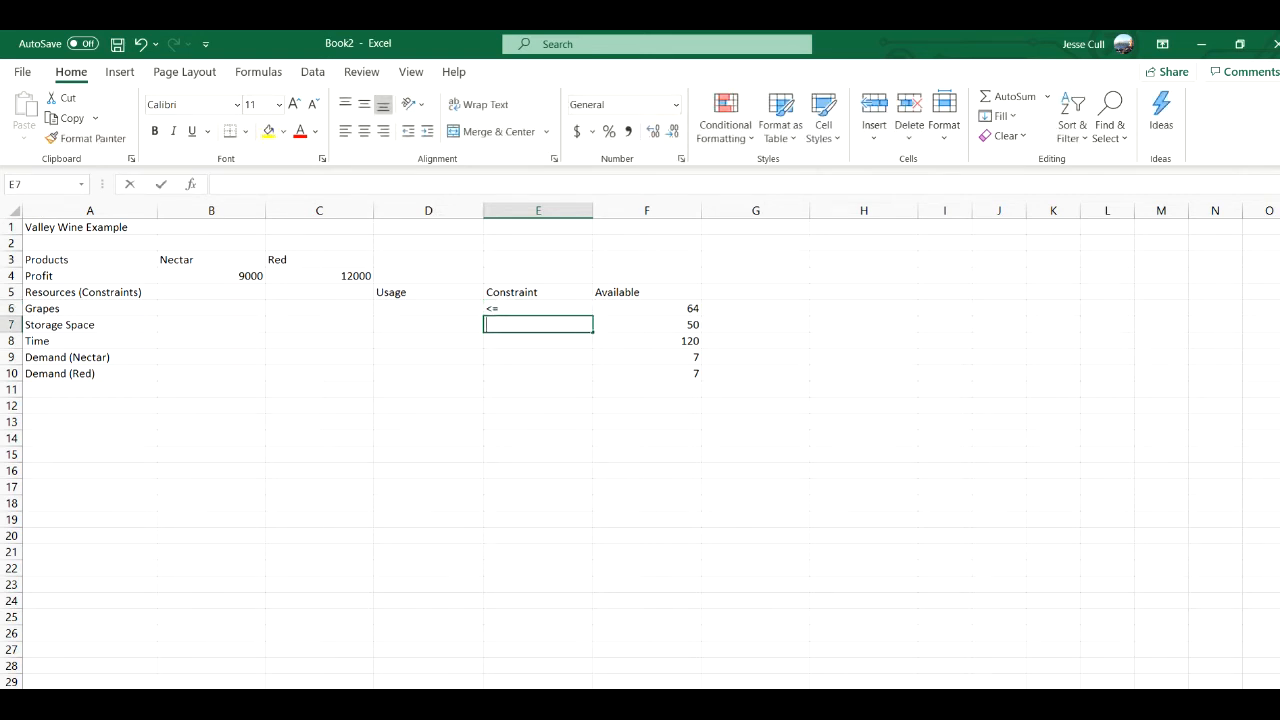
{"action": "type", "text": "<="}
{"action": "key", "text": "Return"}
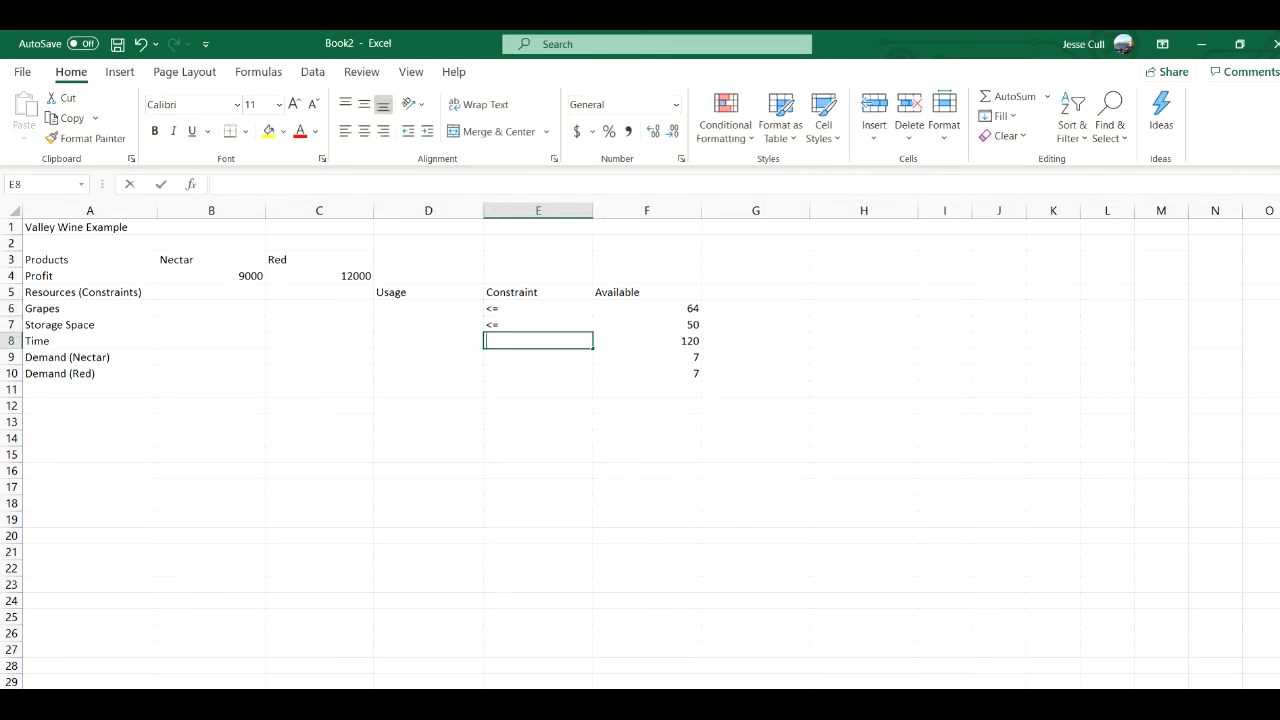
{"action": "type", "text": "<="}
{"action": "key", "text": "Return"}
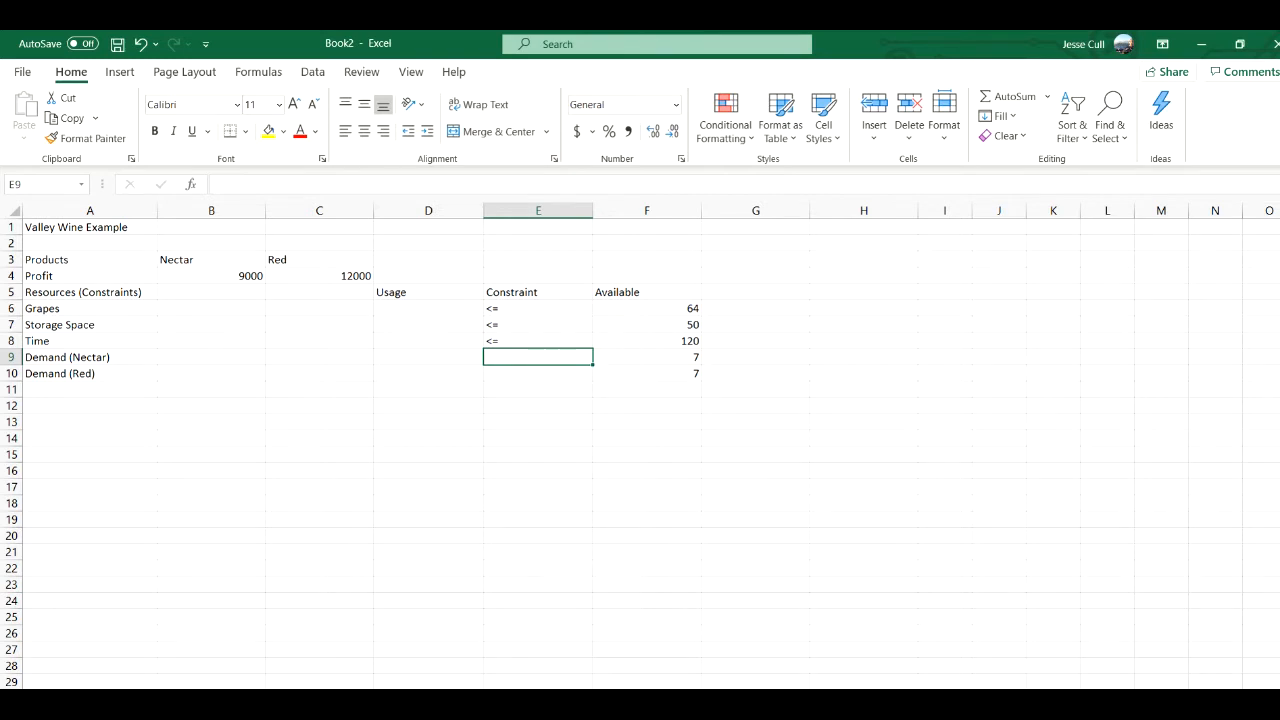
{"action": "type", "text": "<="}
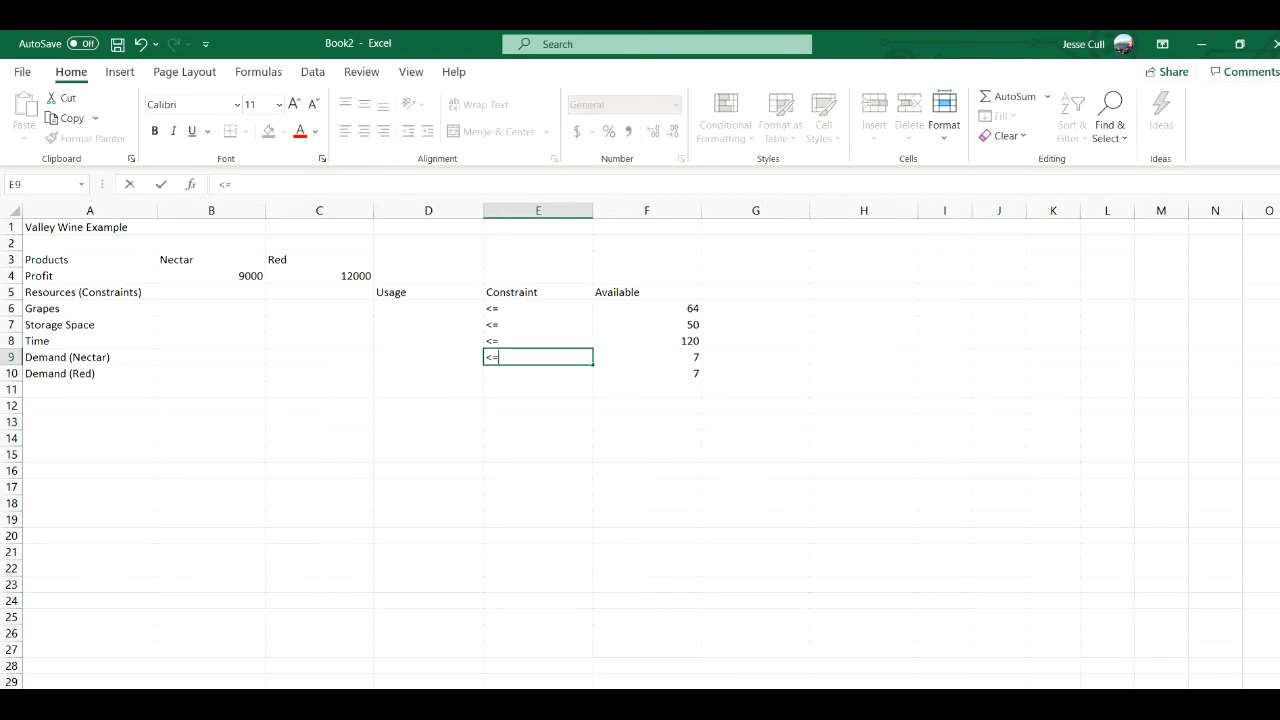
{"action": "key", "text": "Return"}
{"action": "type", "text": "<="}
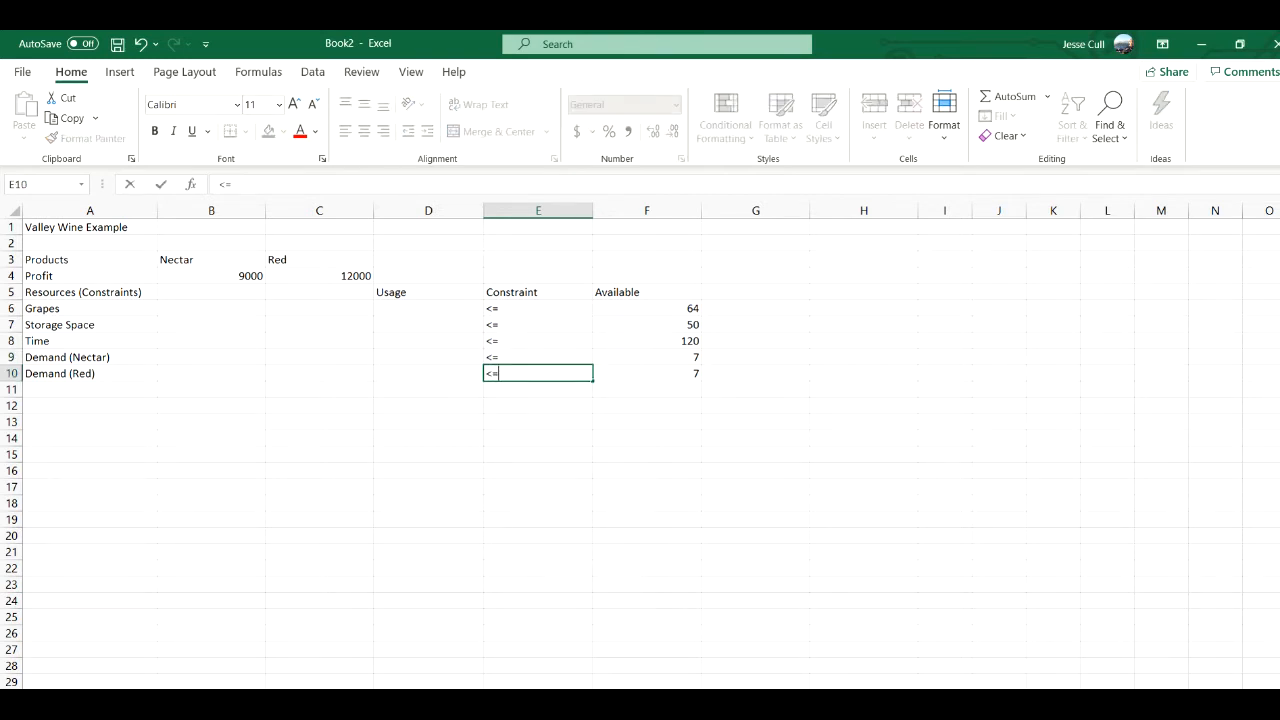
- Enter the labels Products, Nectar, Red and Profit in cells A12 through A15
{"action": "key", "text": "Return"}
{"action": "key", "text": "Left"}
{"action": "key", "text": "Left"}
{"action": "key", "text": "Left"}
{"action": "key", "text": "Left"}
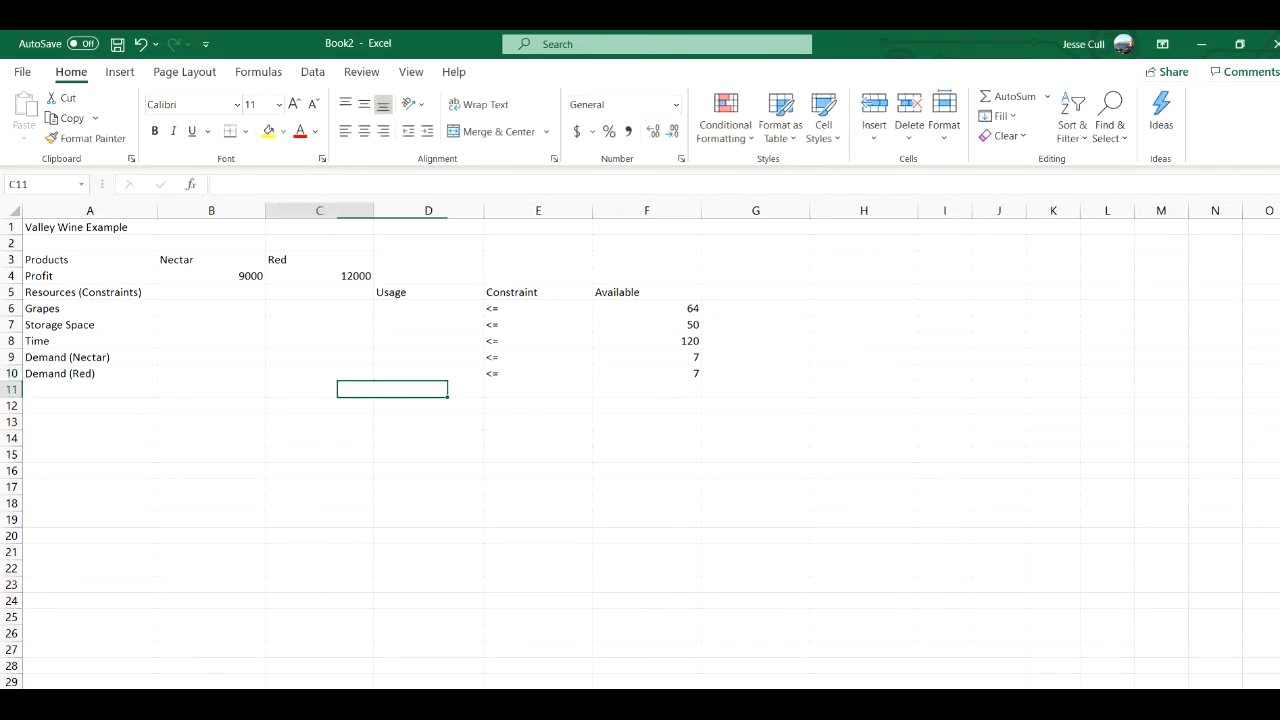
{"action": "key", "text": "Down"}
{"action": "type", "text": "Products"}
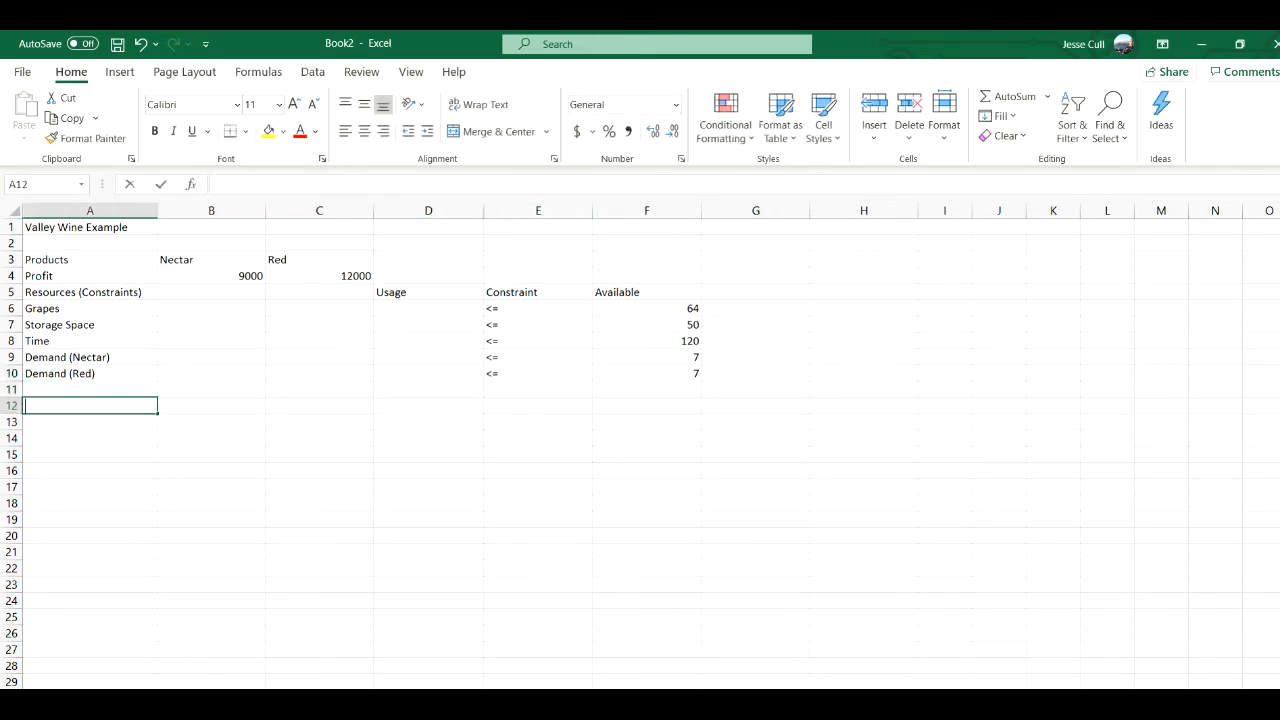
{"action": "key", "text": "Return"}
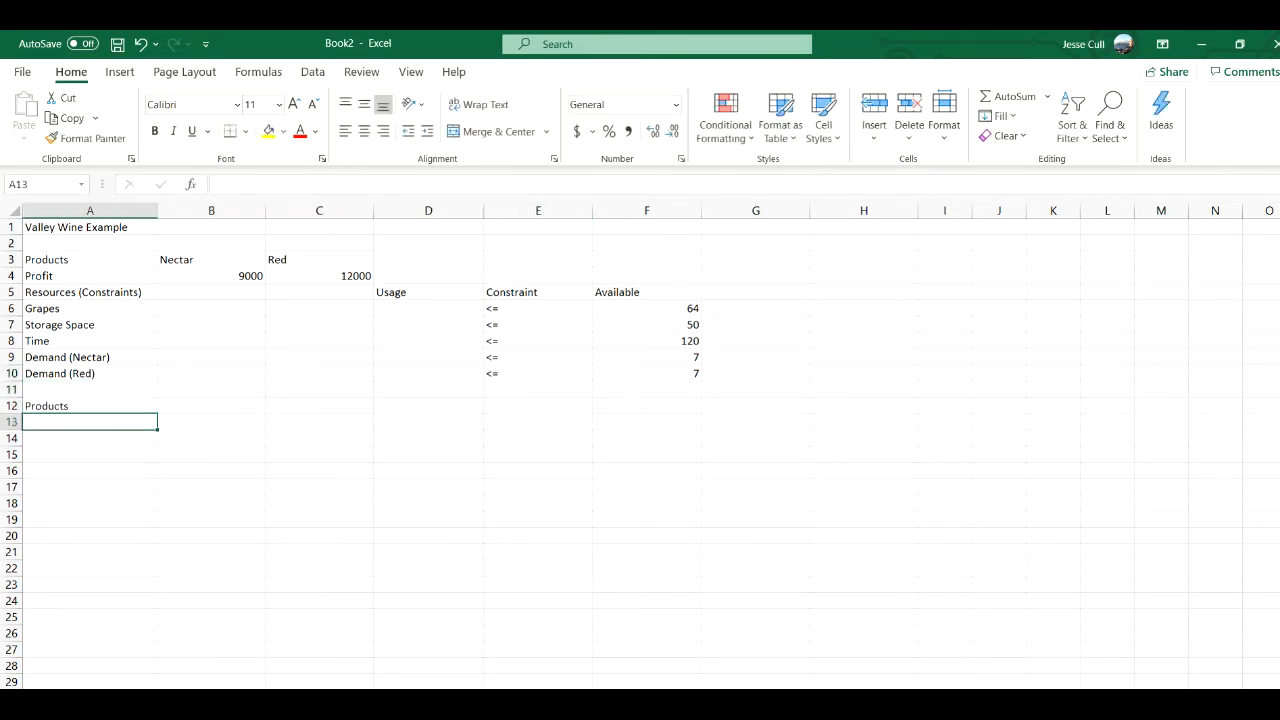
{"action": "type", "text": "Nectar"}
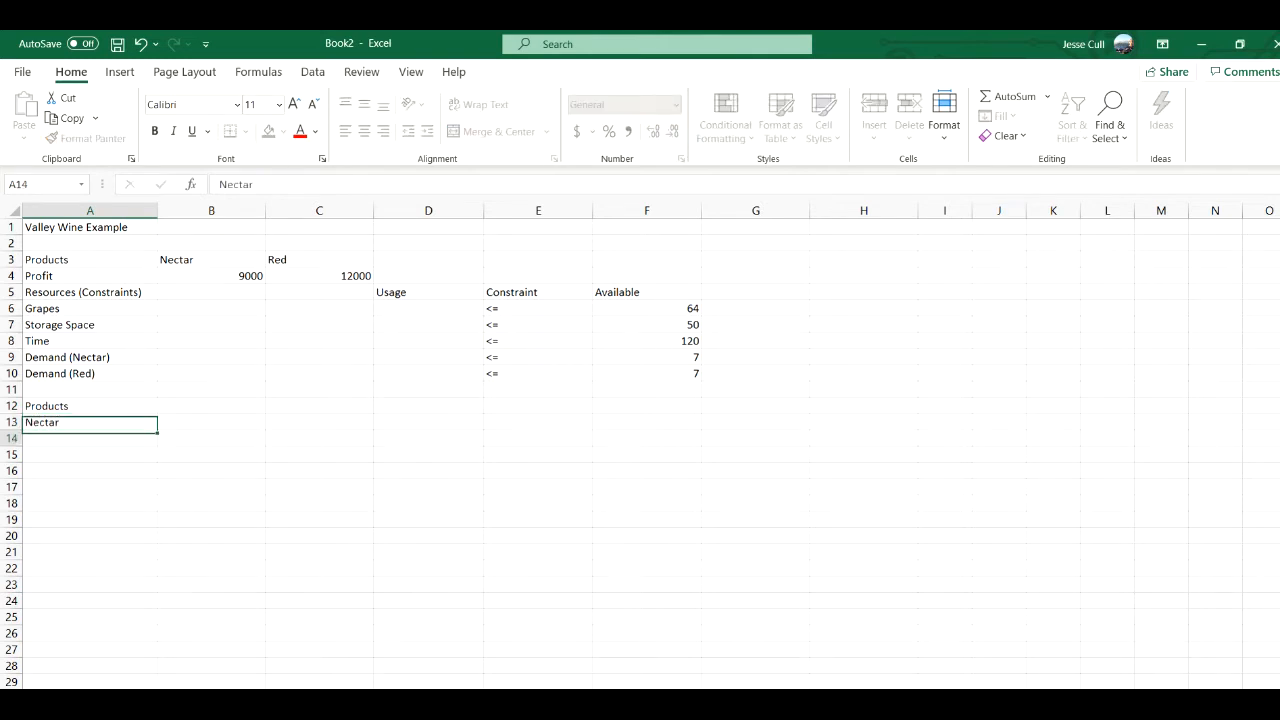
{"action": "key", "text": "Return"}
{"action": "type", "text": "Red"}
{"action": "key", "text": "Return"}
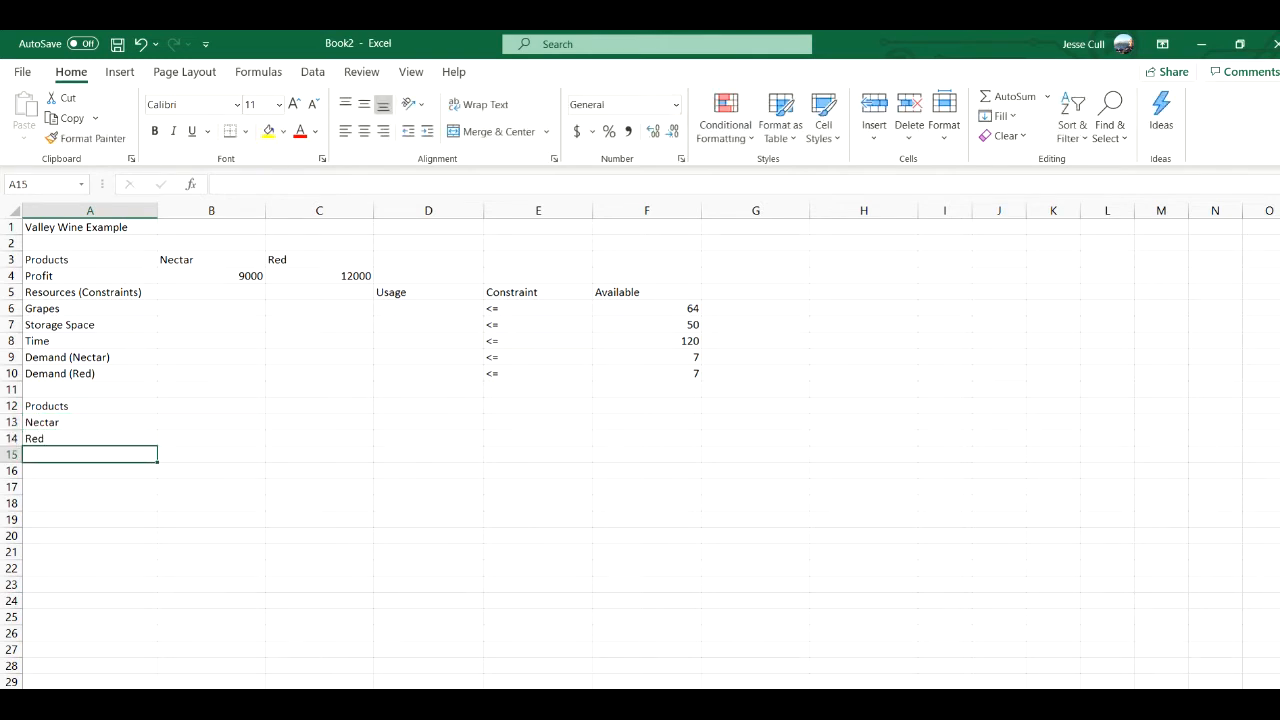
{"action": "type", "text": "Profit"}
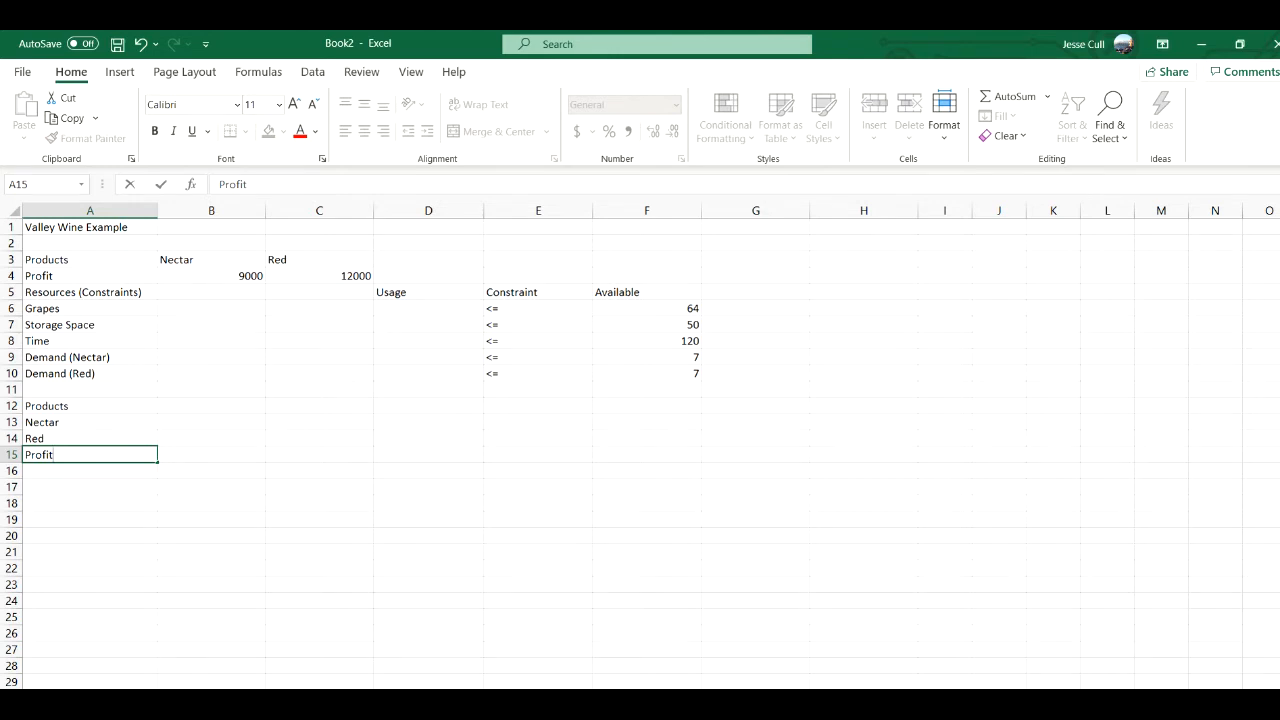
{"action": "key", "text": "Return"}
- Enter the grape requirements per product: 4 for Nectar in B6 and 8 for Red in C6
{"action": "key", "text": "Right"}
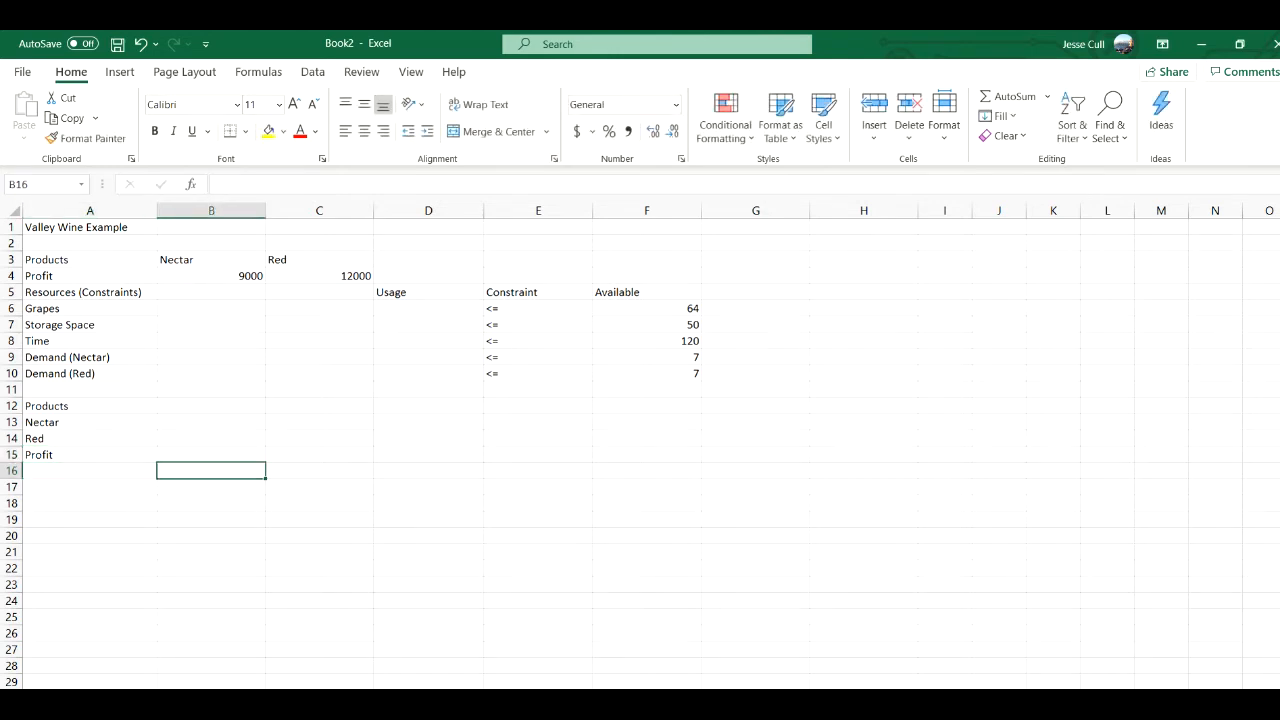
{"action": "key", "text": "Up"}
{"action": "key", "text": "Up"}
{"action": "key", "text": "Up"}
{"action": "key", "text": "Up"}
{"action": "key", "text": "Up"}
{"action": "key", "text": "Up"}
{"action": "key", "text": "Up"}
{"action": "key", "text": "Up"}
{"action": "key", "text": "Up"}
{"action": "key", "text": "Up"}
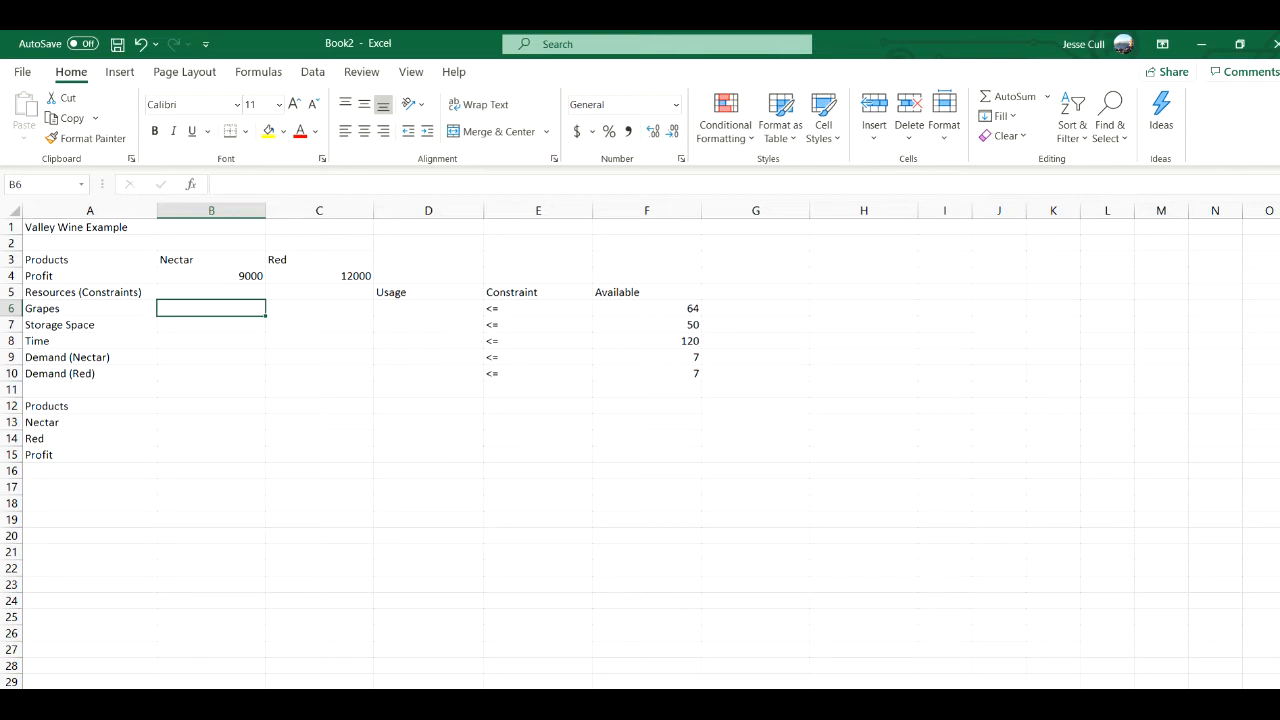
{"action": "type", "text": "4"}
{"action": "key", "text": "Tab"}
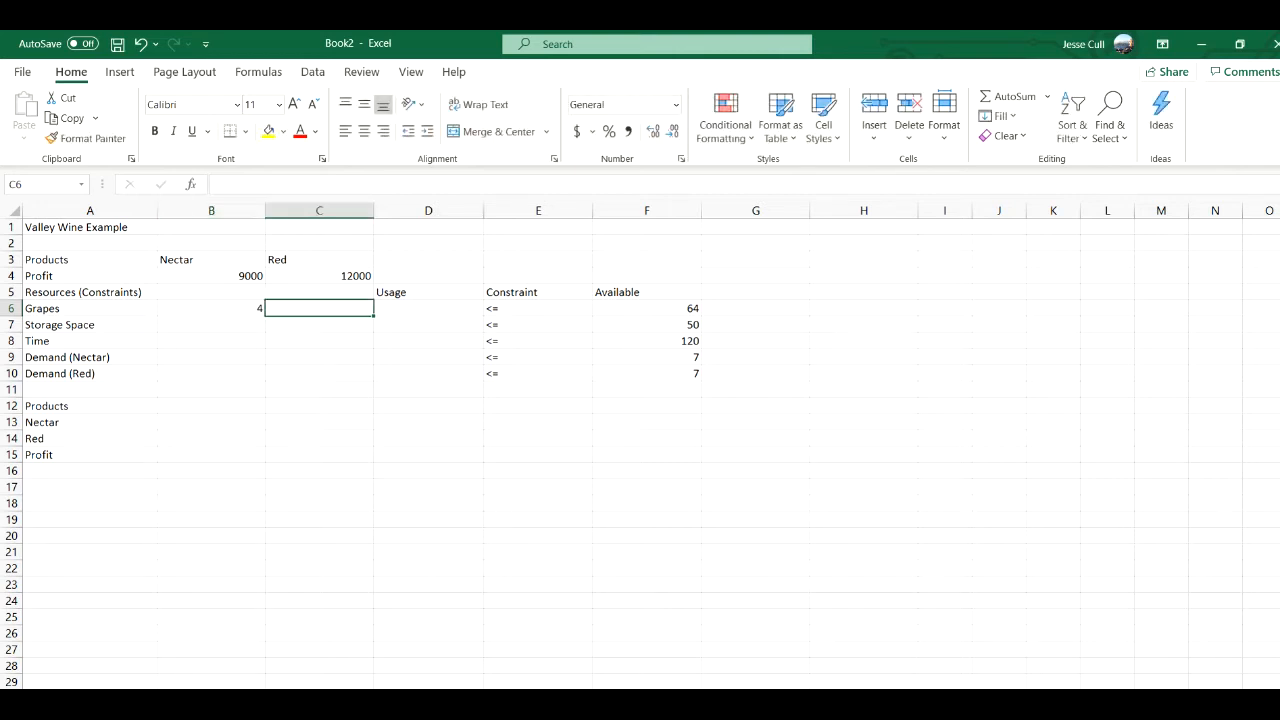
{"action": "type", "text": "8"}
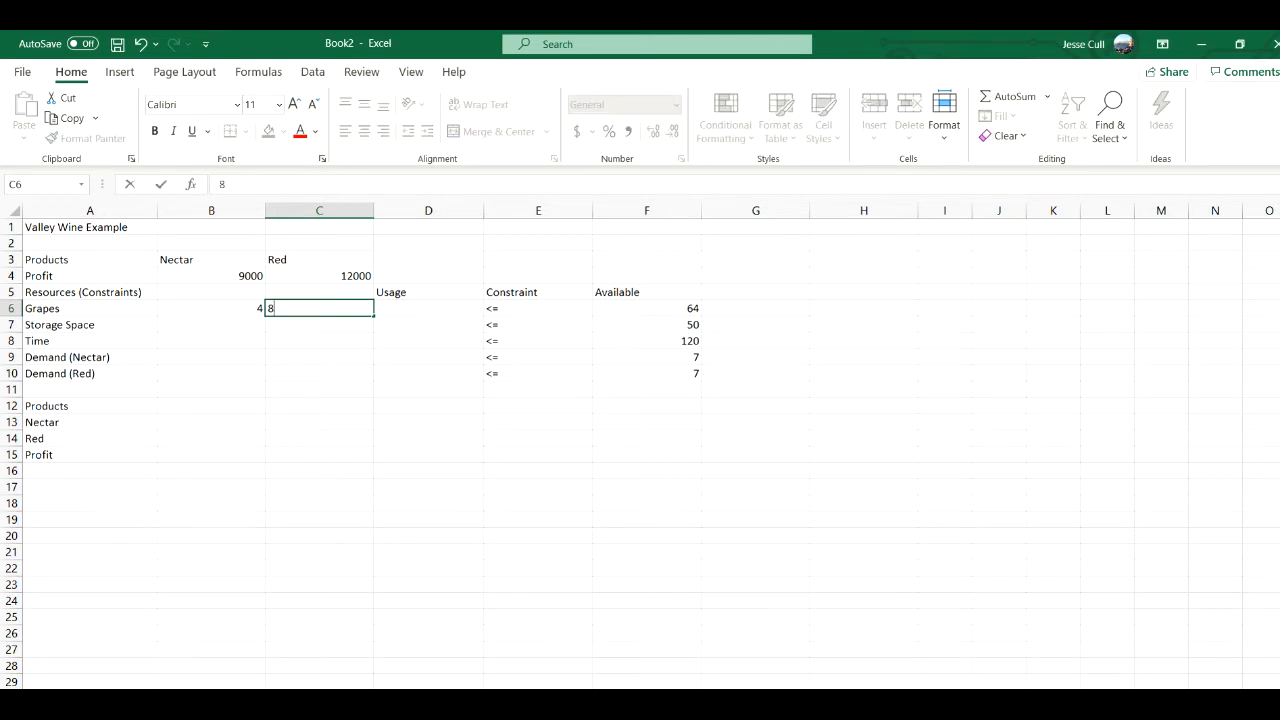
{"action": "key", "text": "Return"}
- Enter a storage space requirement of 5 for both Nectar in B7 and Red in C7
{"action": "key", "text": "Left"}
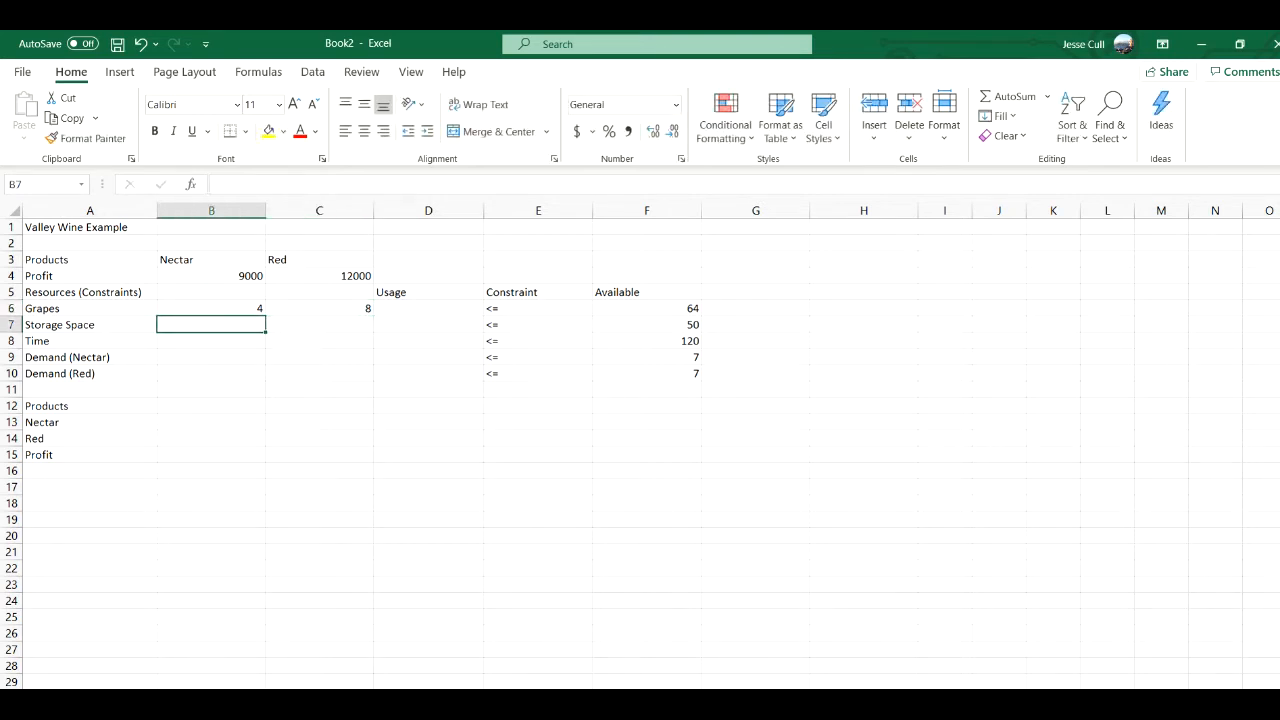
{"action": "type", "text": "5"}
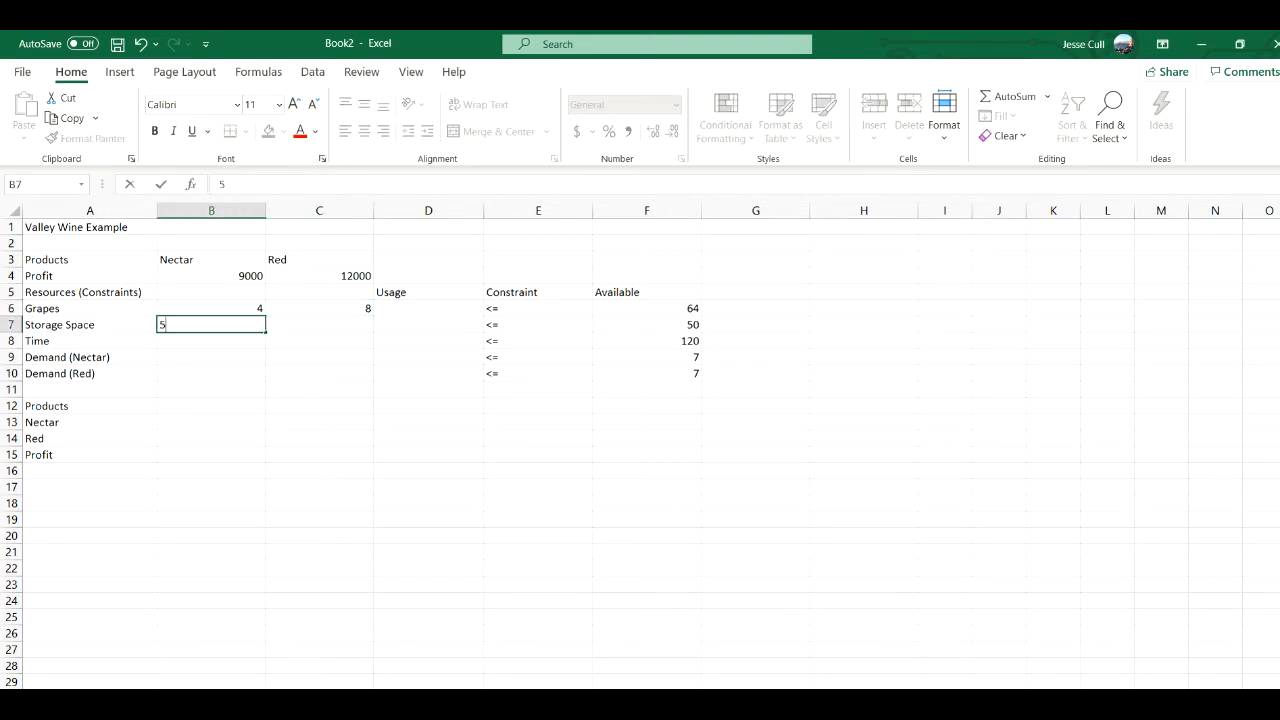
{"action": "key", "text": "Tab"}
{"action": "type", "text": "5"}
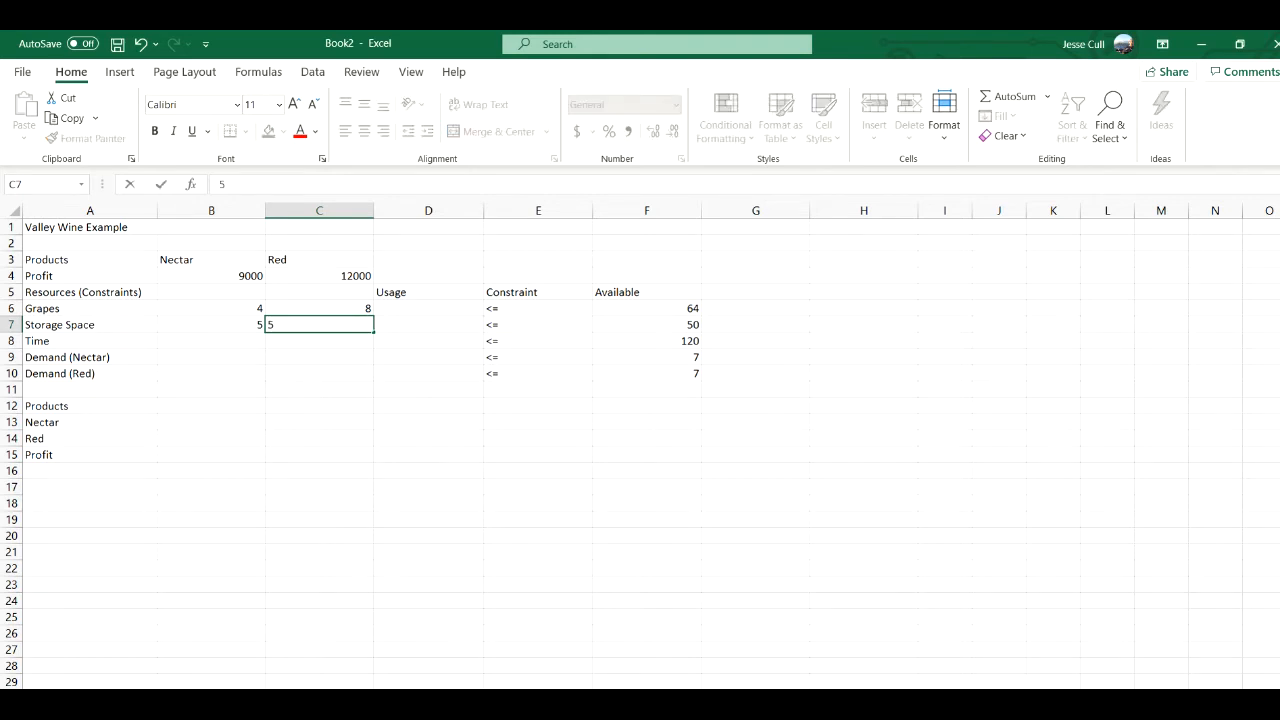
{"action": "key", "text": "Tab"}
{"action": "key", "text": "Return"}
- Enter the time requirements: 15 for Nectar in B8 and 8 for Red in C8
{"action": "key", "text": "Left"}
{"action": "key", "text": "Left"}
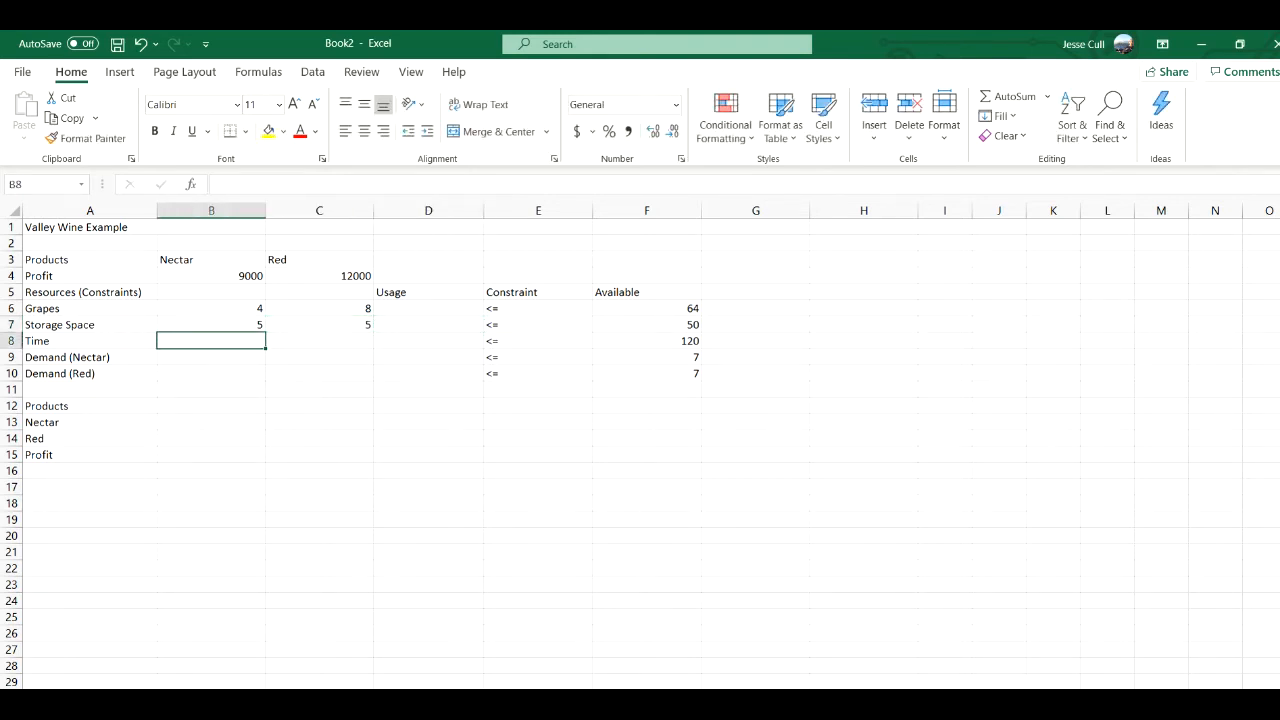
{"action": "type", "text": "15"}
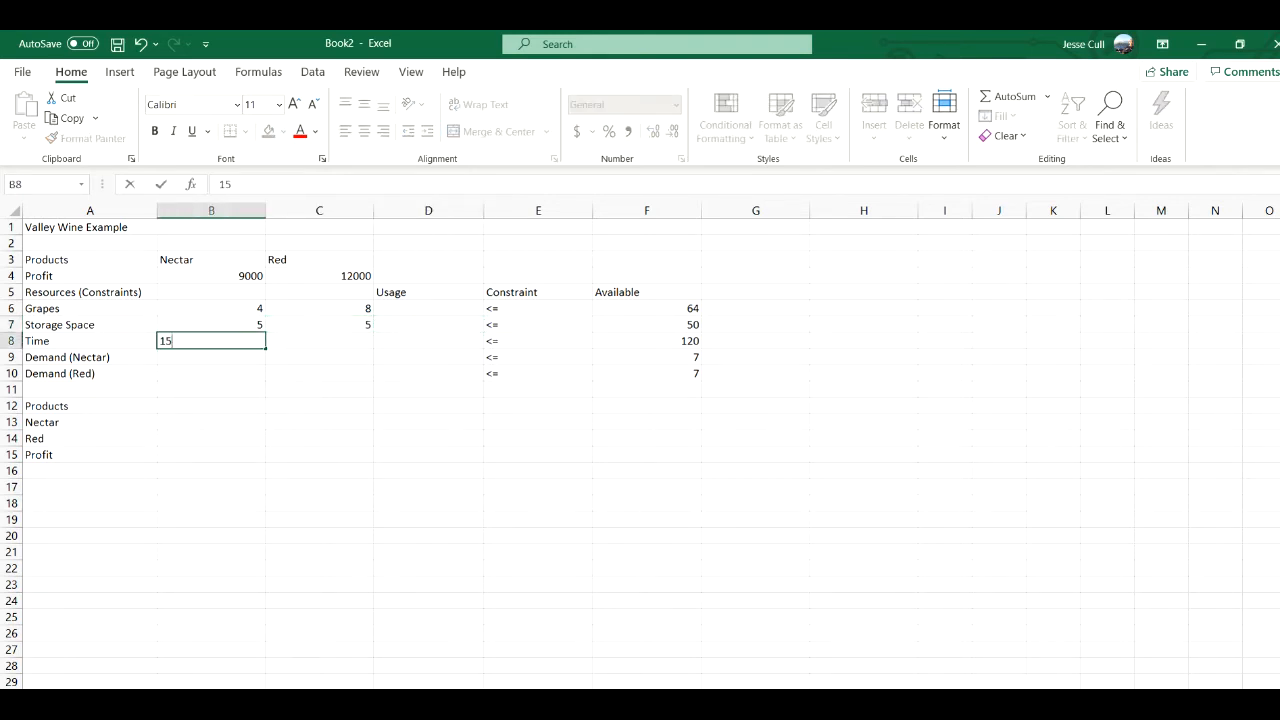
{"action": "key", "text": "Tab"}
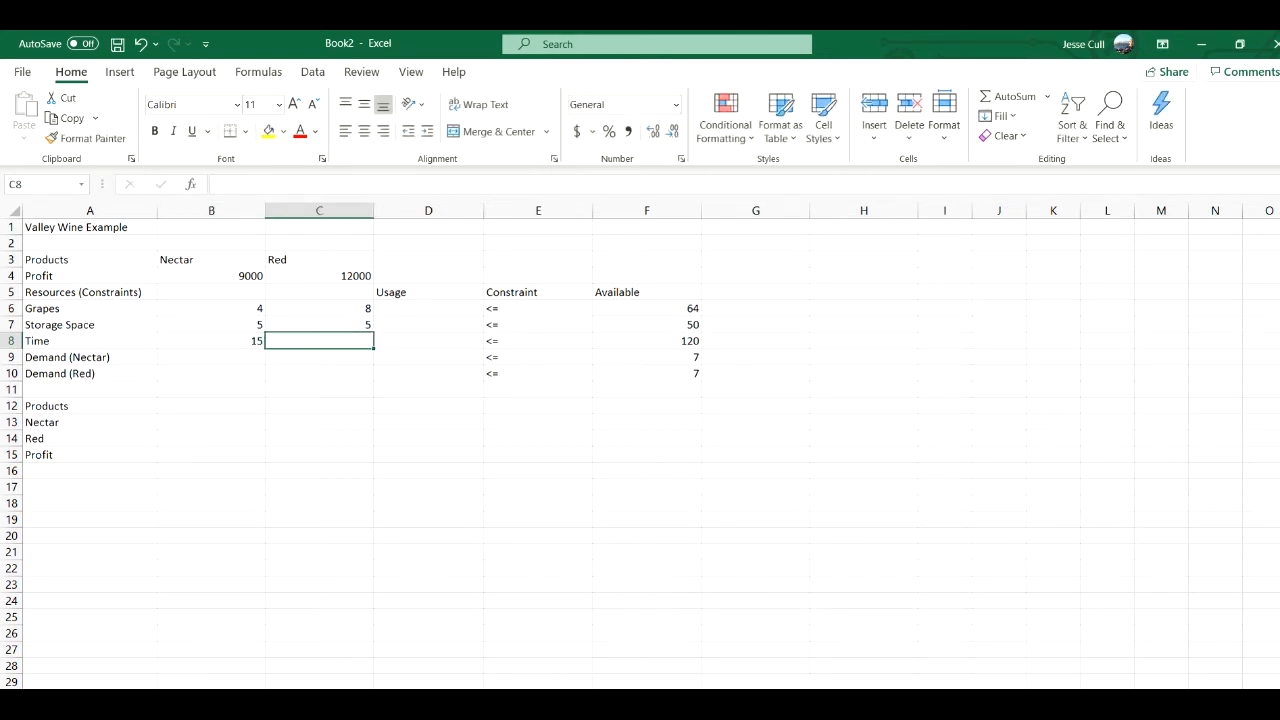
{"action": "type", "text": "8"}
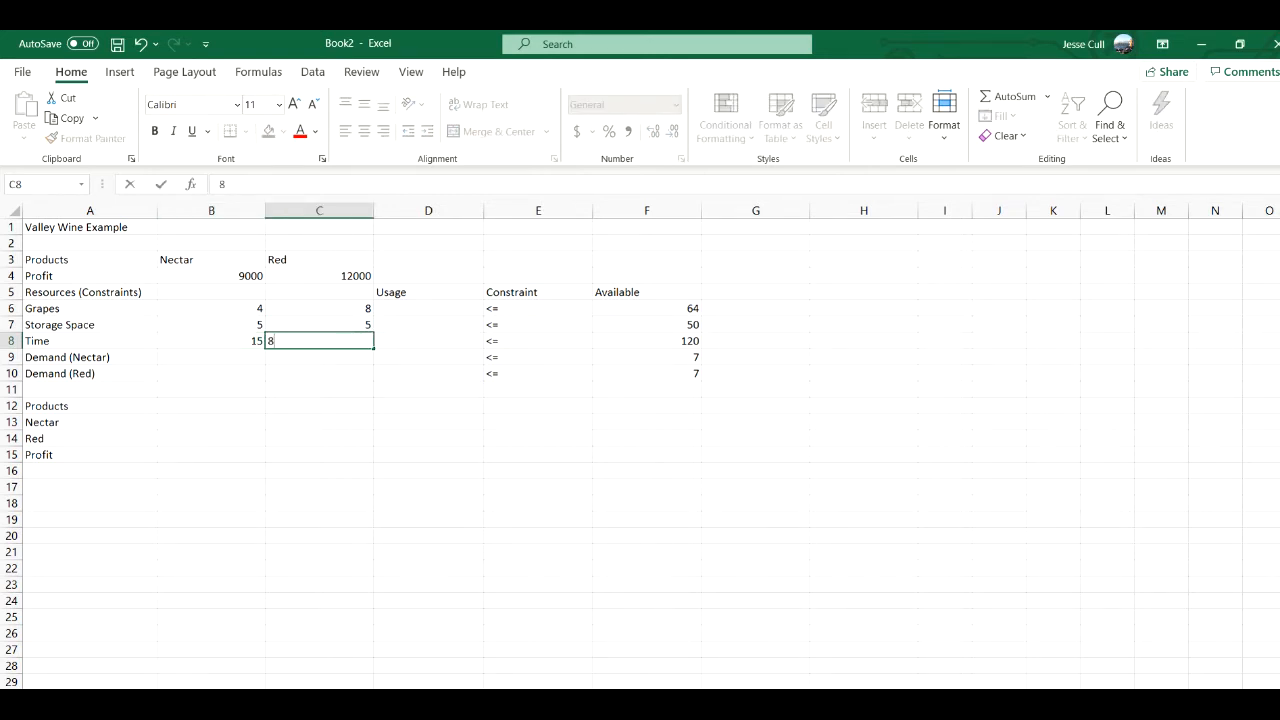
{"action": "key", "text": "Return"}
- Enter the demand coefficients 1 and 0 in B9 and C9, and 0 and 1 in B10 and C10
{"action": "key", "text": "Left"}
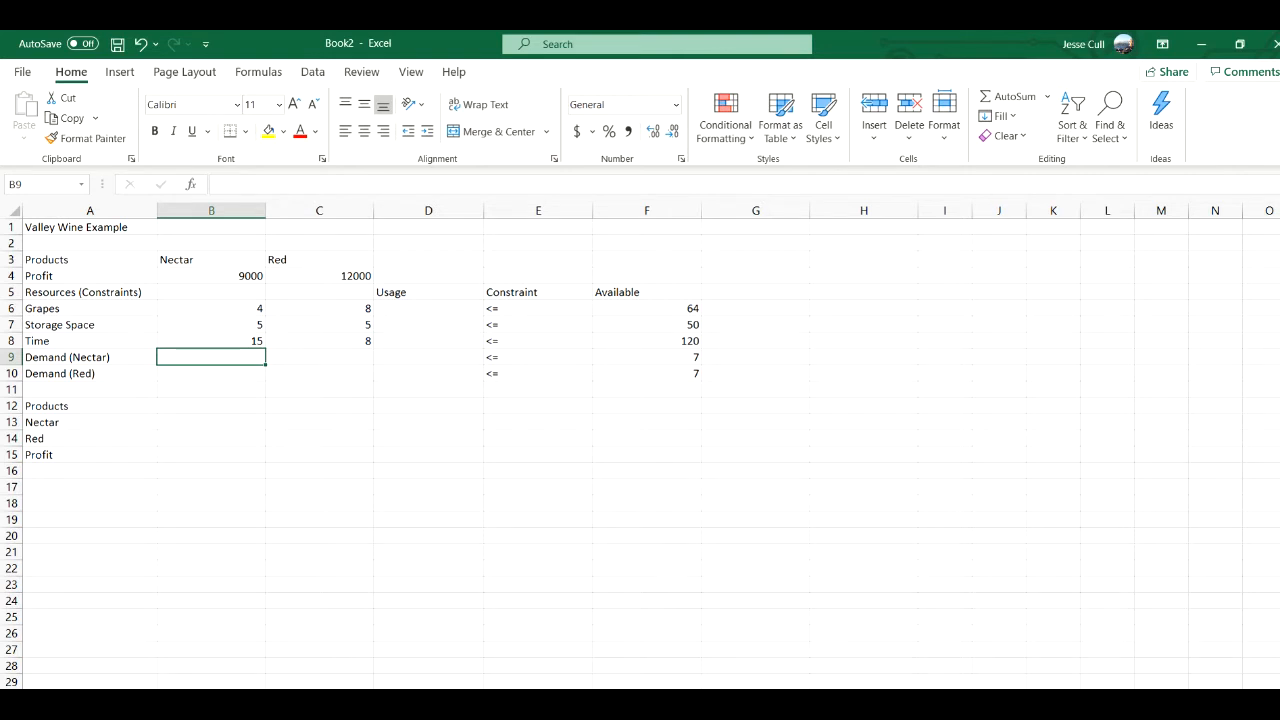
{"action": "type", "text": "1"}
{"action": "key", "text": "Tab"}
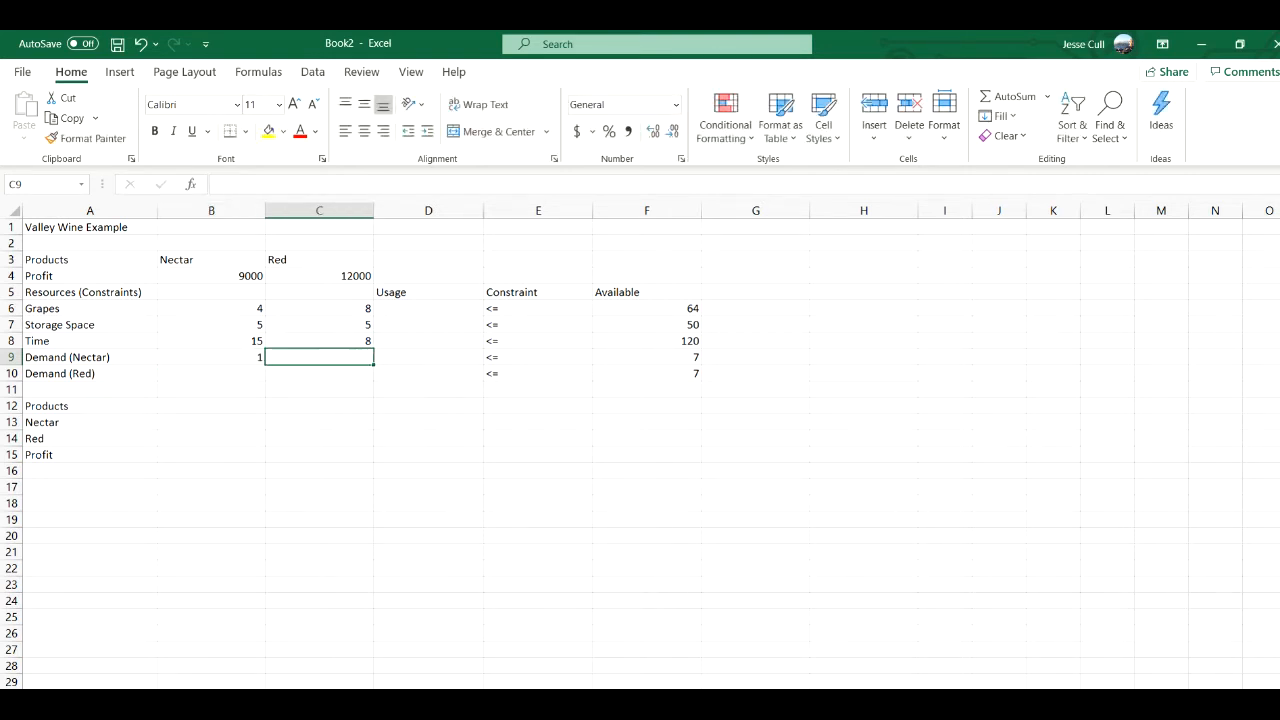
{"action": "type", "text": "0"}
{"action": "key", "text": "Down"}
{"action": "key", "text": "Left"}
{"action": "type", "text": "0"}
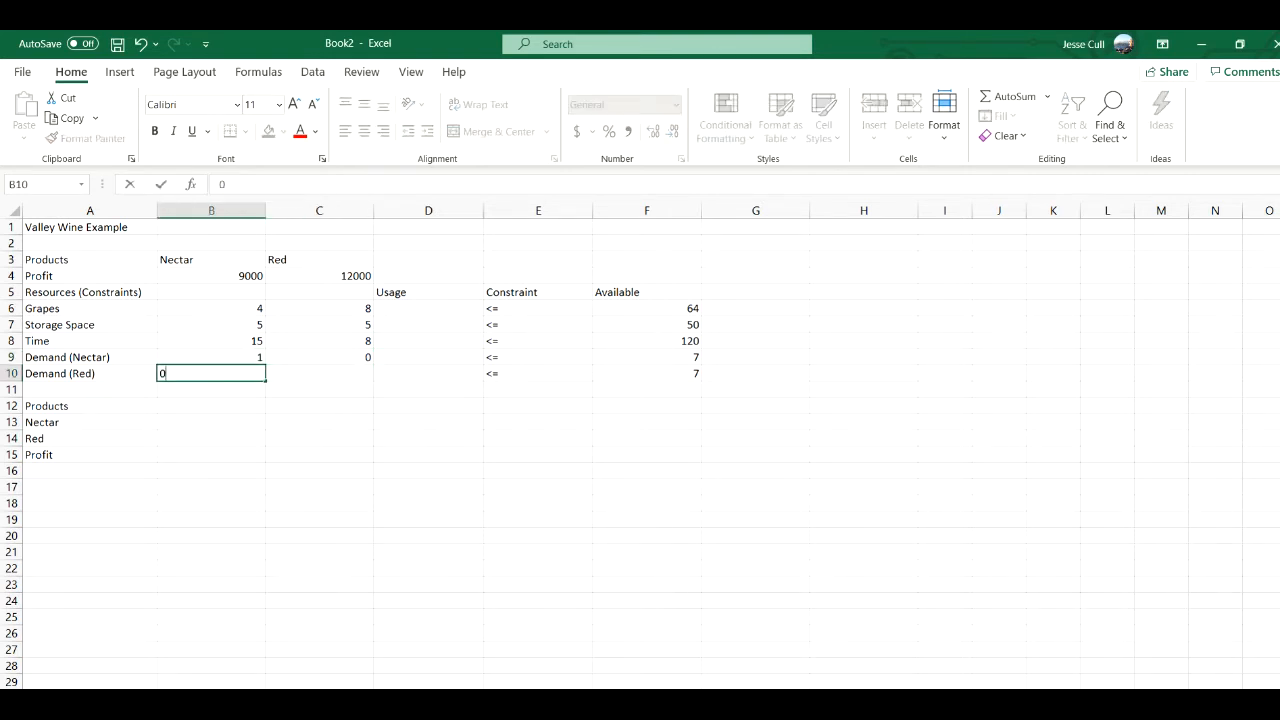
{"action": "key", "text": "Tab"}
{"action": "type", "text": "1"}
{"action": "key", "text": "Tab"}
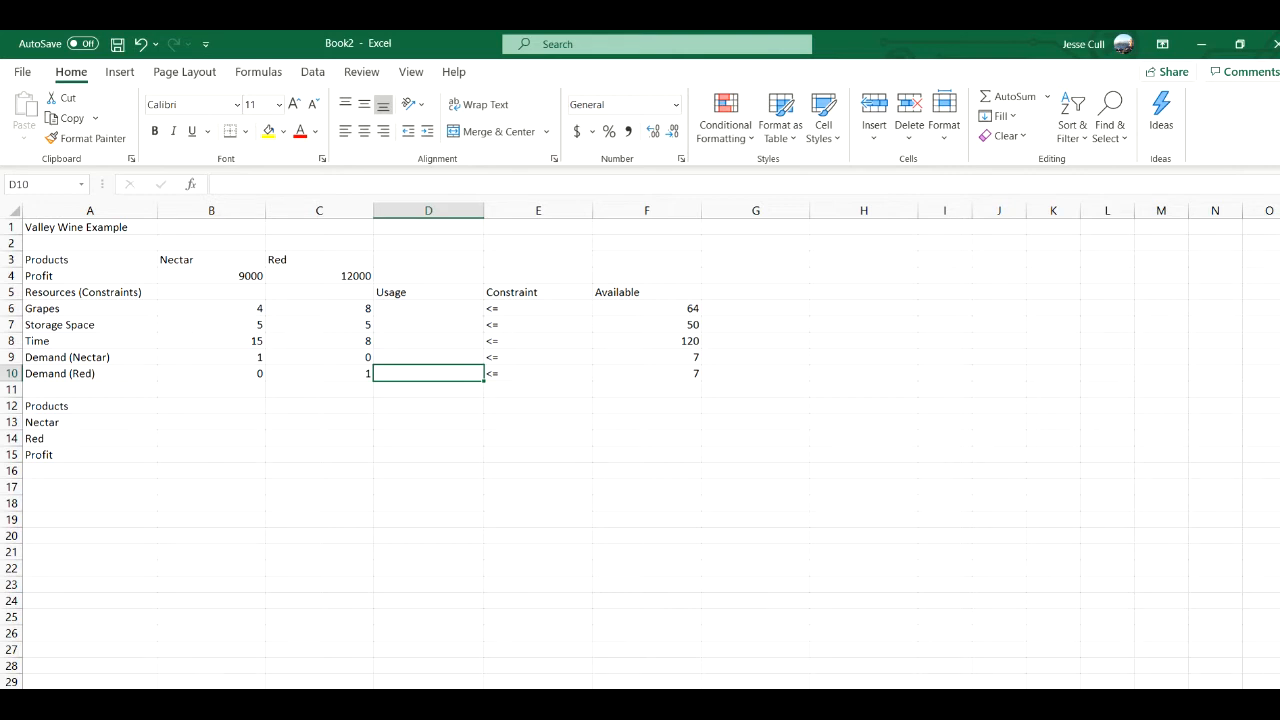
- Enter the grapes usage formula =B6*B13+C6*D7 in cell D6
{"action": "key", "text": "Up"}
{"action": "key", "text": "Up"}
{"action": "key", "text": "Up"}
{"action": "key", "text": "Up"}
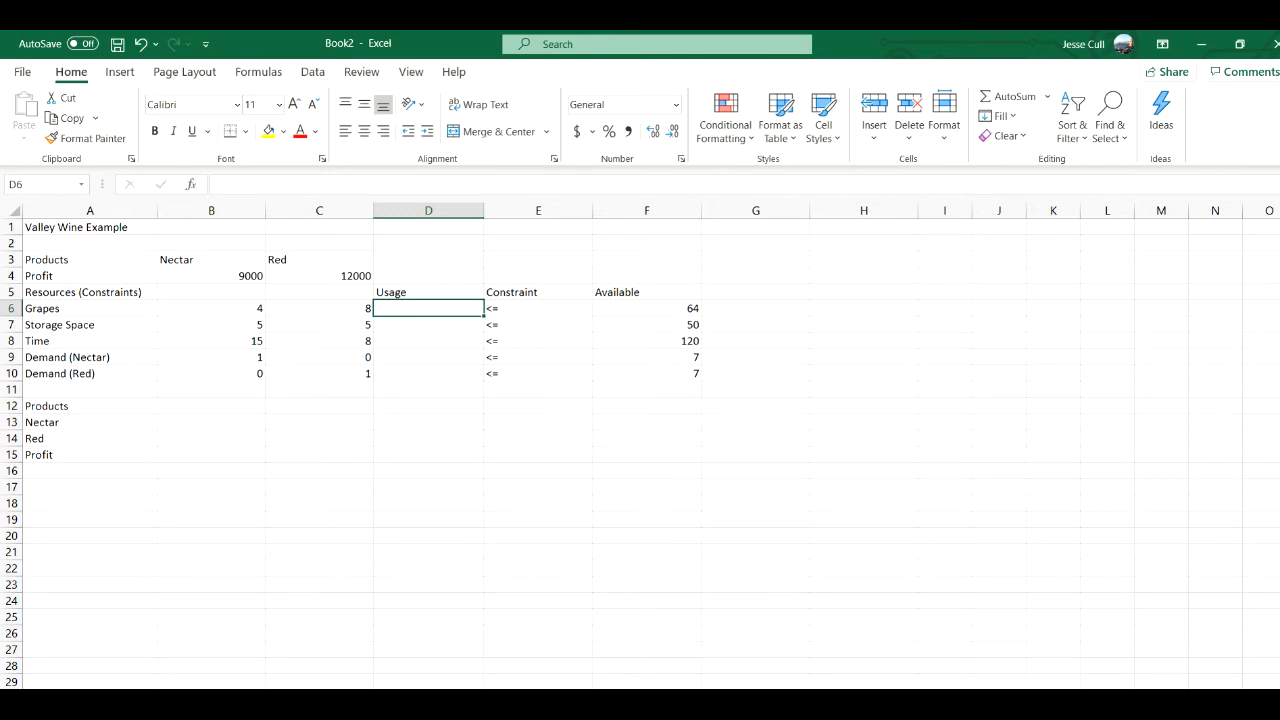
{"action": "type", "text": "="}
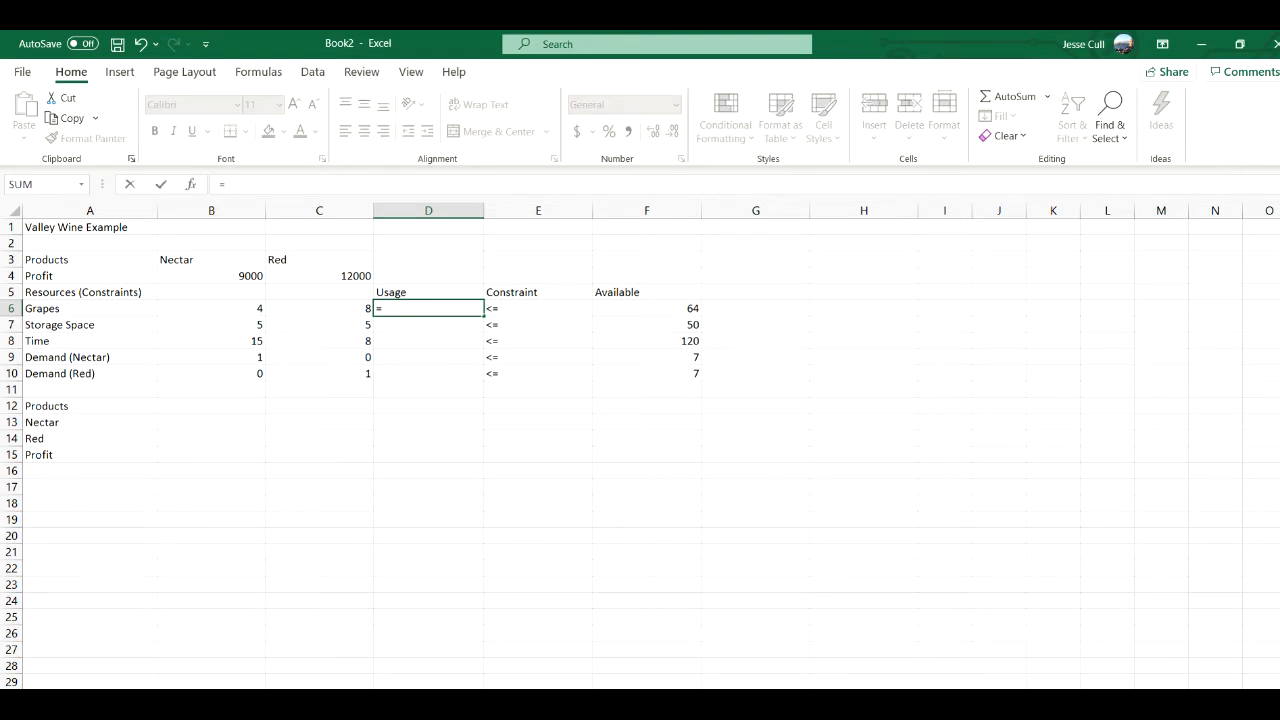
{"action": "key", "text": "Left"}
{"action": "key", "text": "Left"}
{"action": "type", "text": "*"}
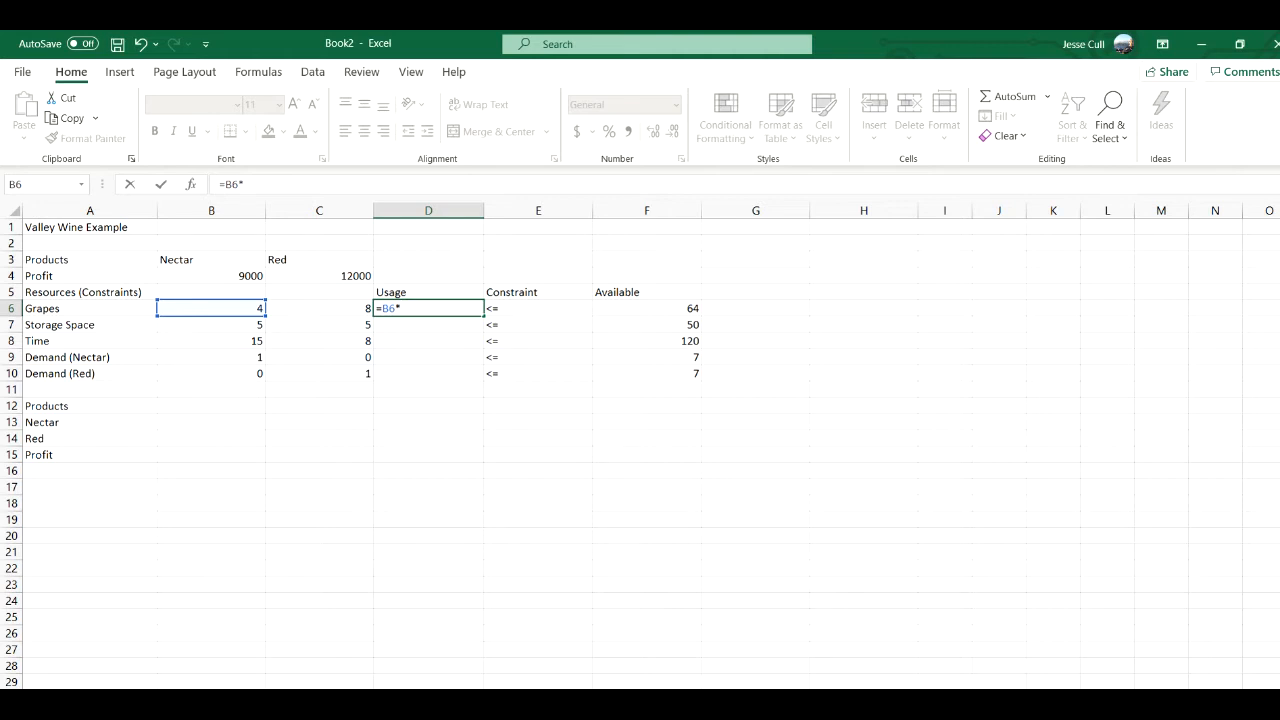
{"action": "left_click", "coordinate": [211, 422]}
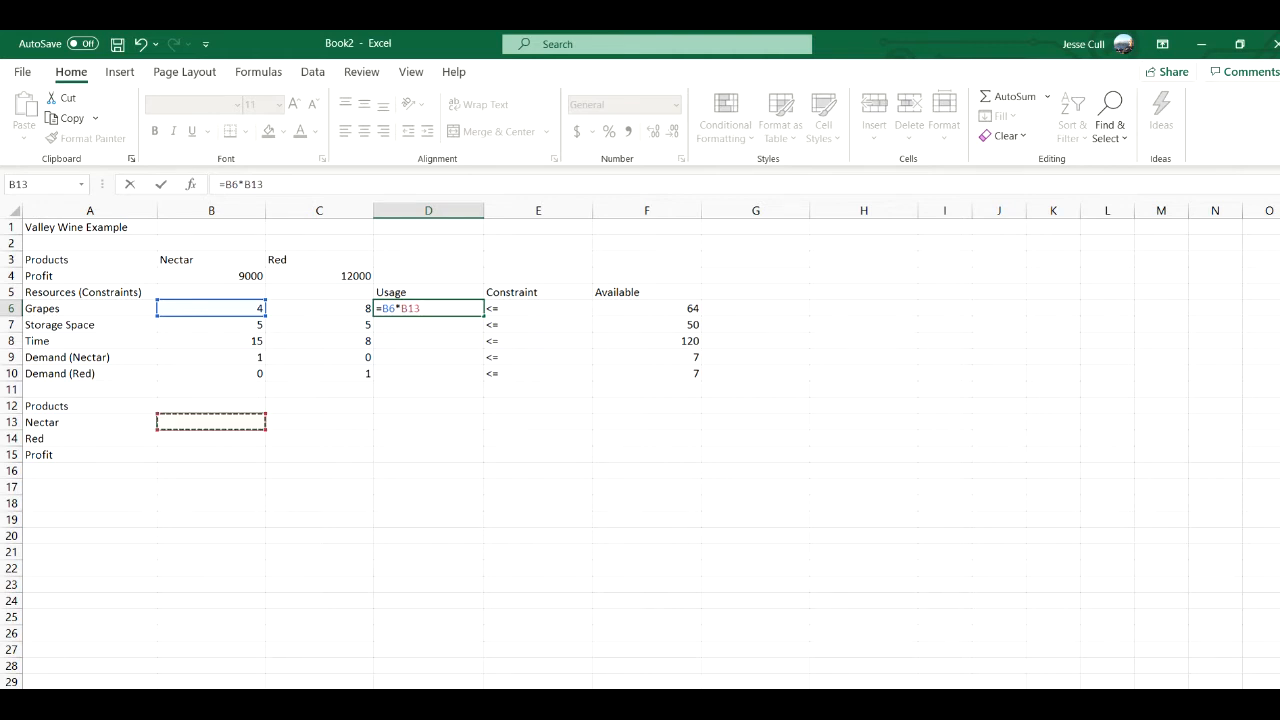
{"action": "type", "text": "+"}
{"action": "key", "text": "Left"}
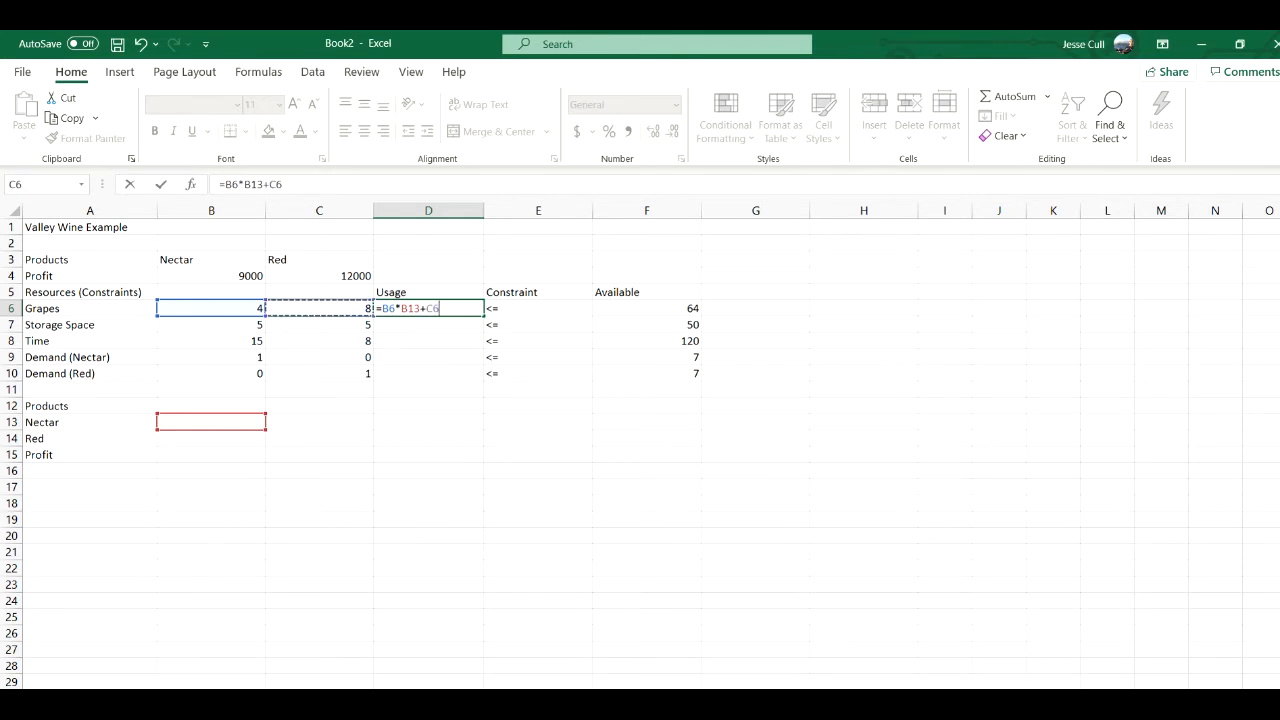
{"action": "type", "text": "*"}
{"action": "left_click", "coordinate": [211, 438]}
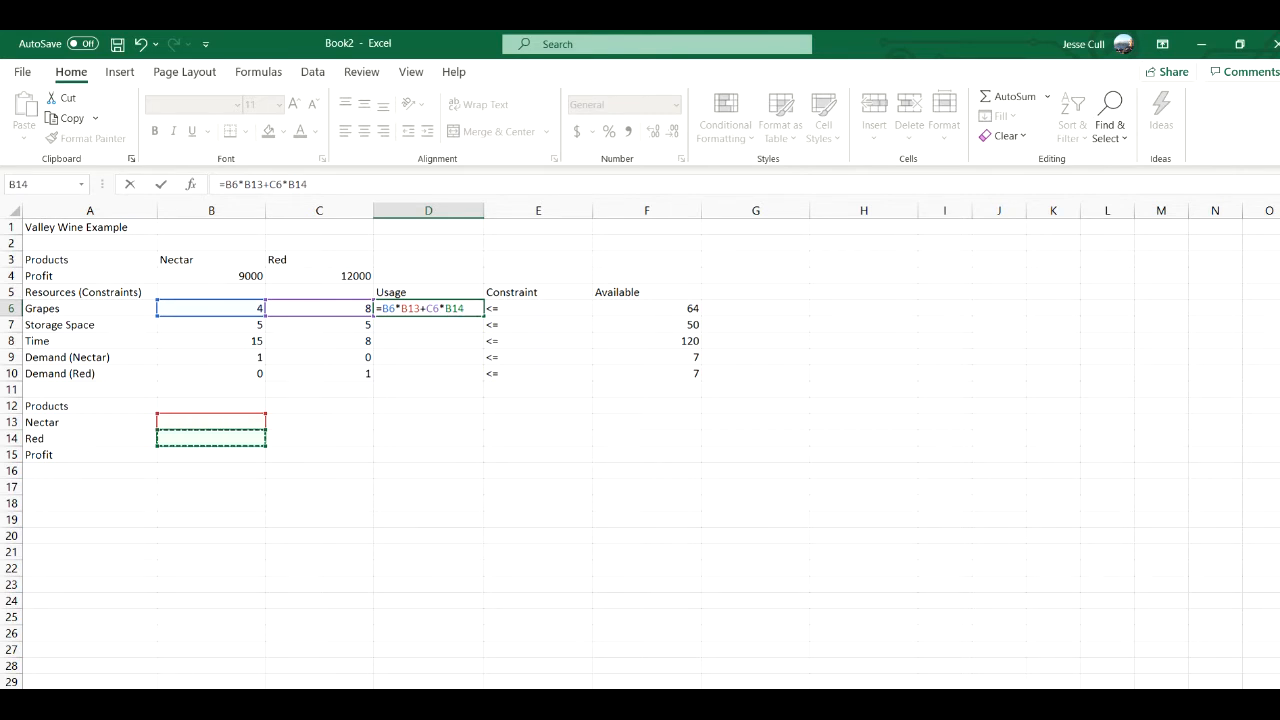
{"action": "left_click", "coordinate": [428, 325]}
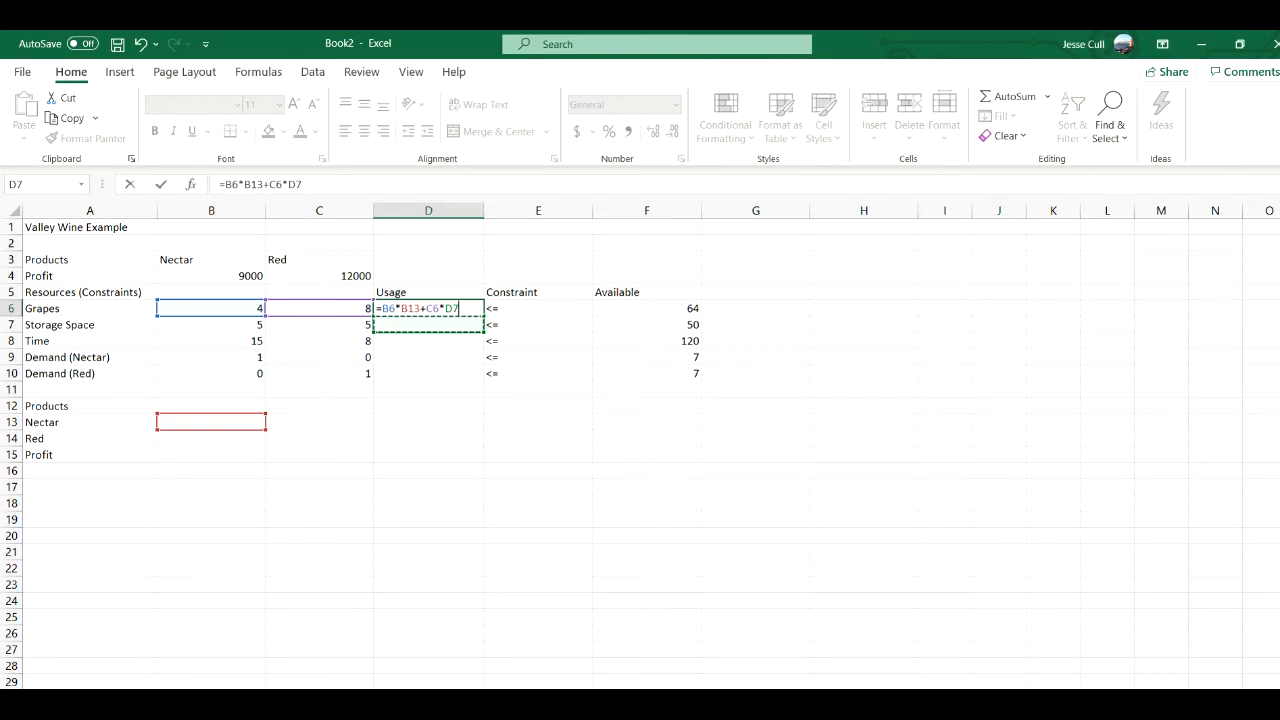
{"action": "key", "text": "Return"}
- Correct the last reference of the grapes usage formula in D6 so it reads =B6*B13+C6*B14
{"action": "left_click", "coordinate": [428, 308]}
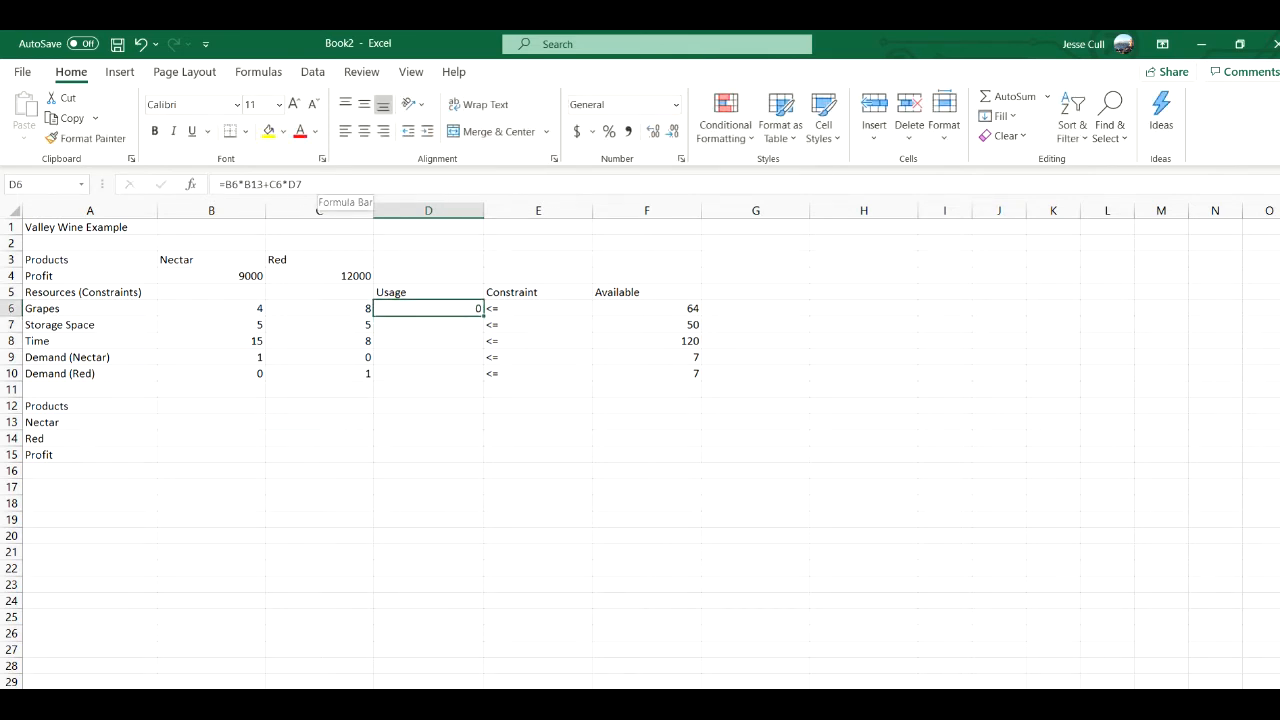
{"action": "left_click", "coordinate": [318, 184]}
{"action": "key", "text": "BackSpace"}
{"action": "key", "text": "BackSpace"}
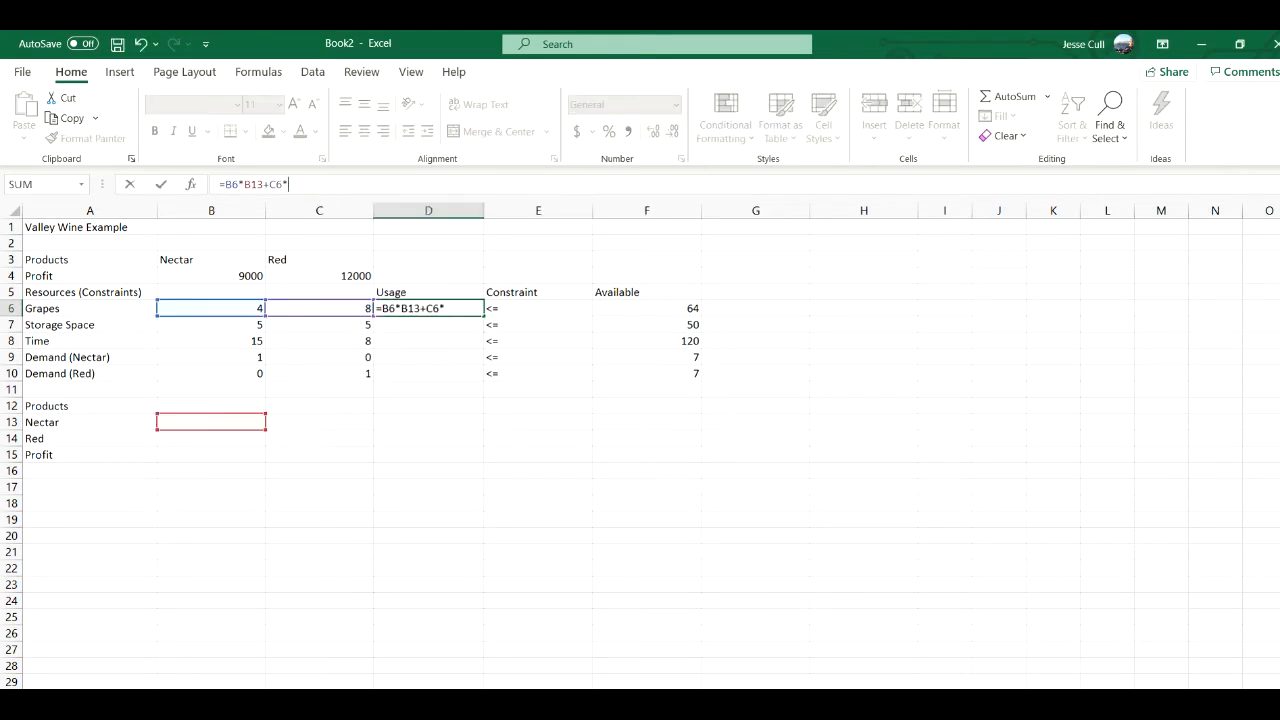
{"action": "left_click", "coordinate": [211, 438]}
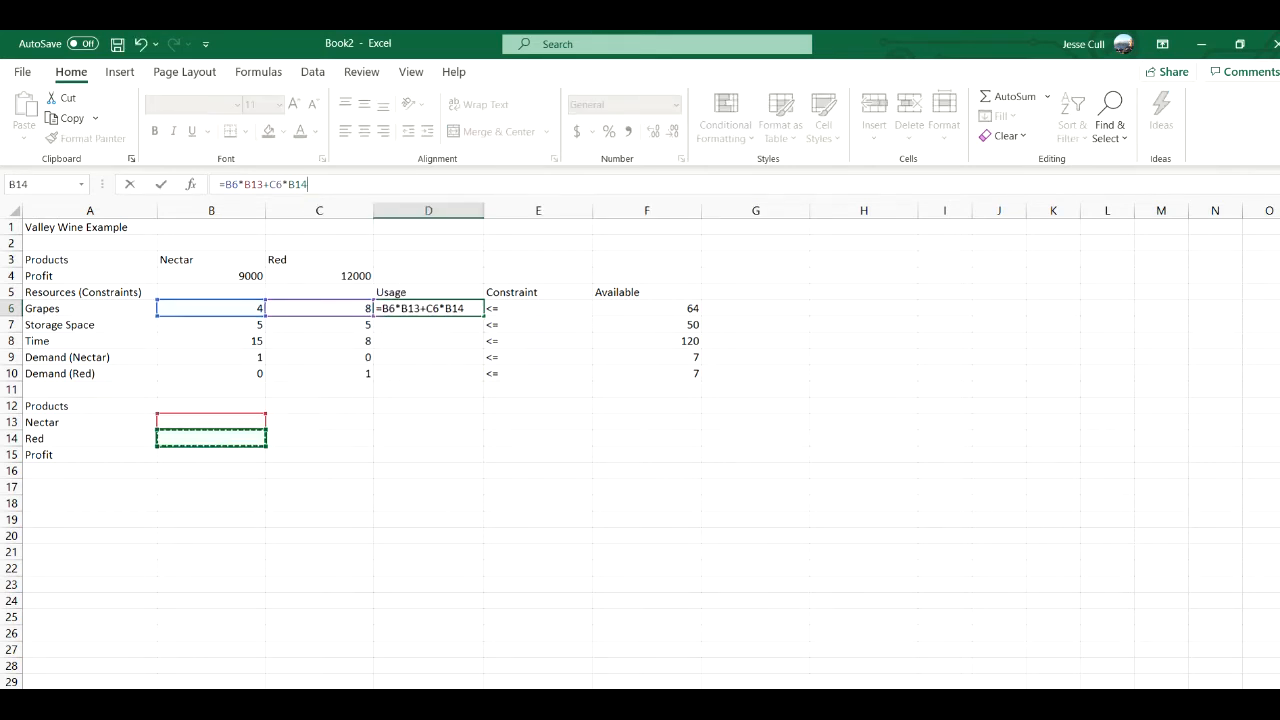
{"action": "key", "text": "Return"}
- Enter the storage space usage formula =B7*B13+C7*B14 in cell D7
{"action": "type", "text": "="}
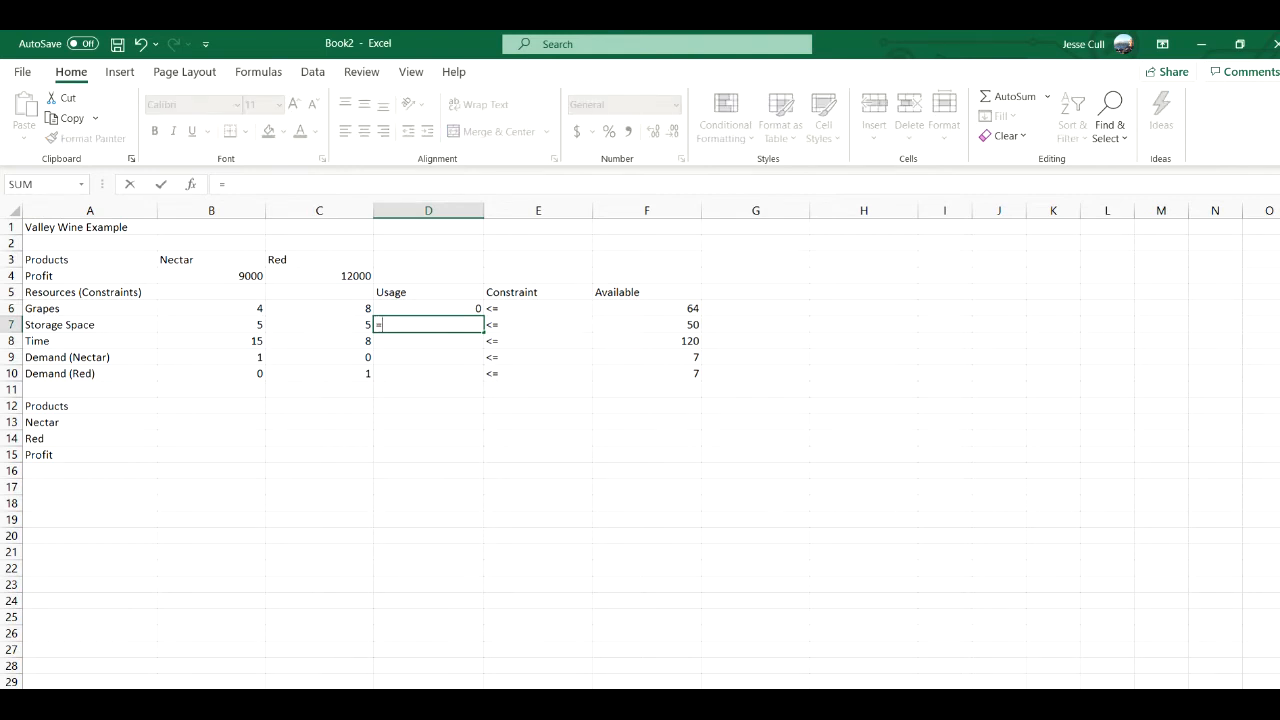
{"action": "left_click", "coordinate": [211, 325]}
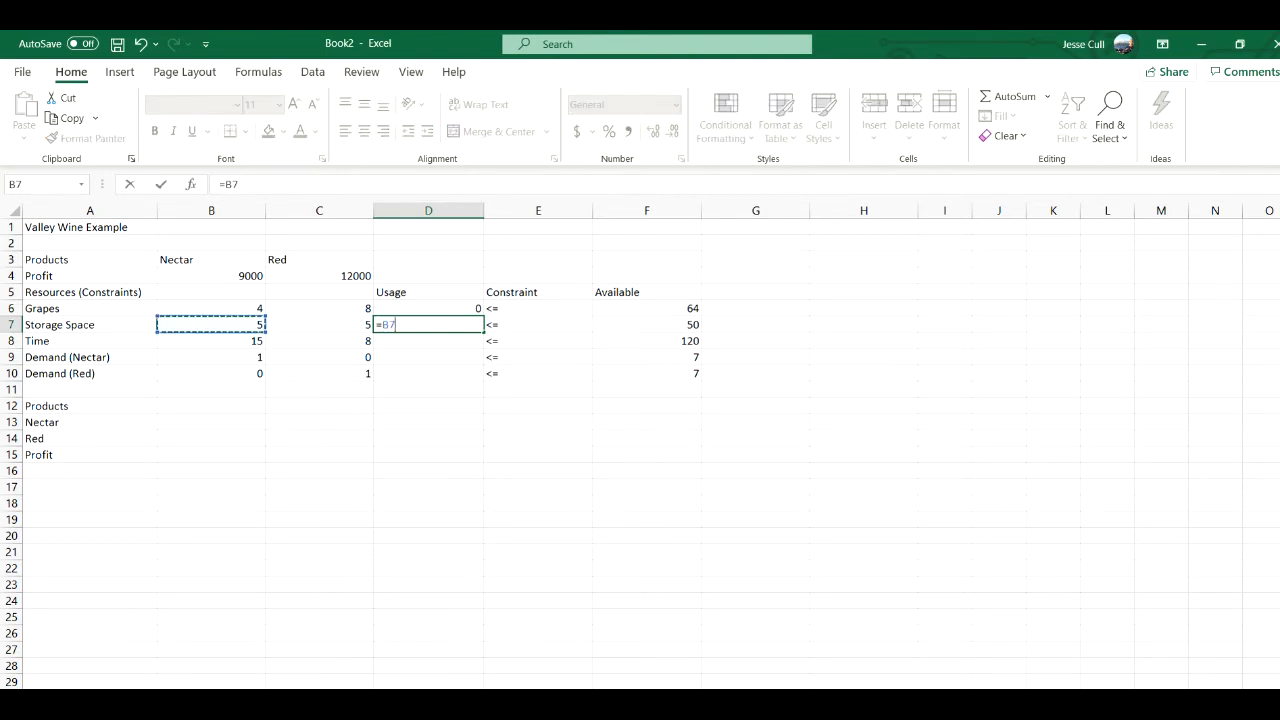
{"action": "type", "text": "*"}
{"action": "left_click", "coordinate": [211, 422]}
{"action": "type", "text": "+"}
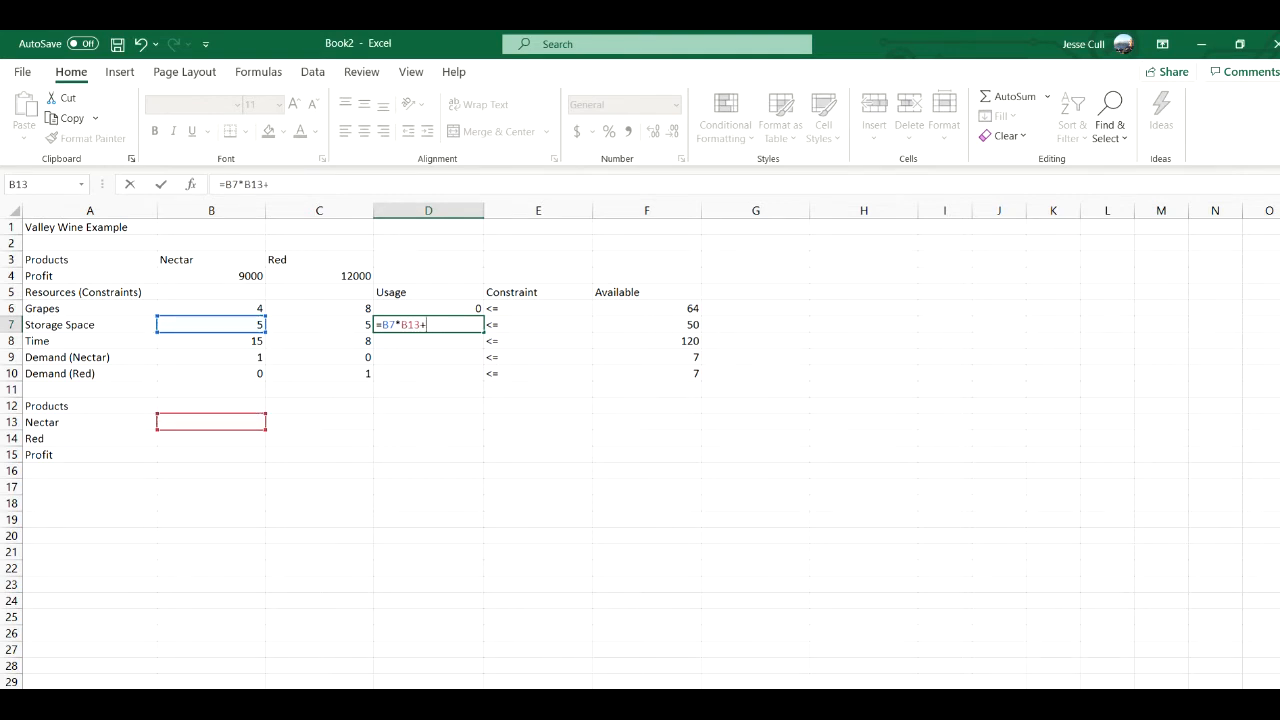
{"action": "left_click", "coordinate": [319, 325]}
{"action": "type", "text": "*"}
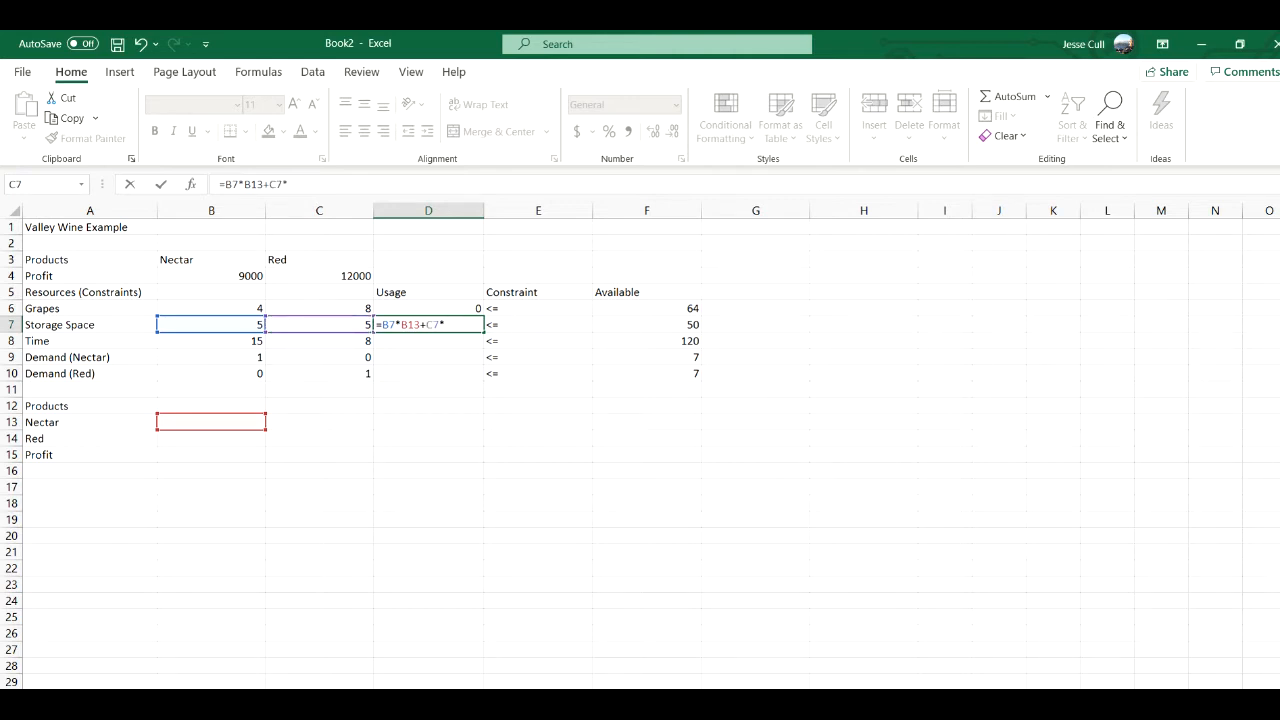
{"action": "left_click", "coordinate": [211, 438]}
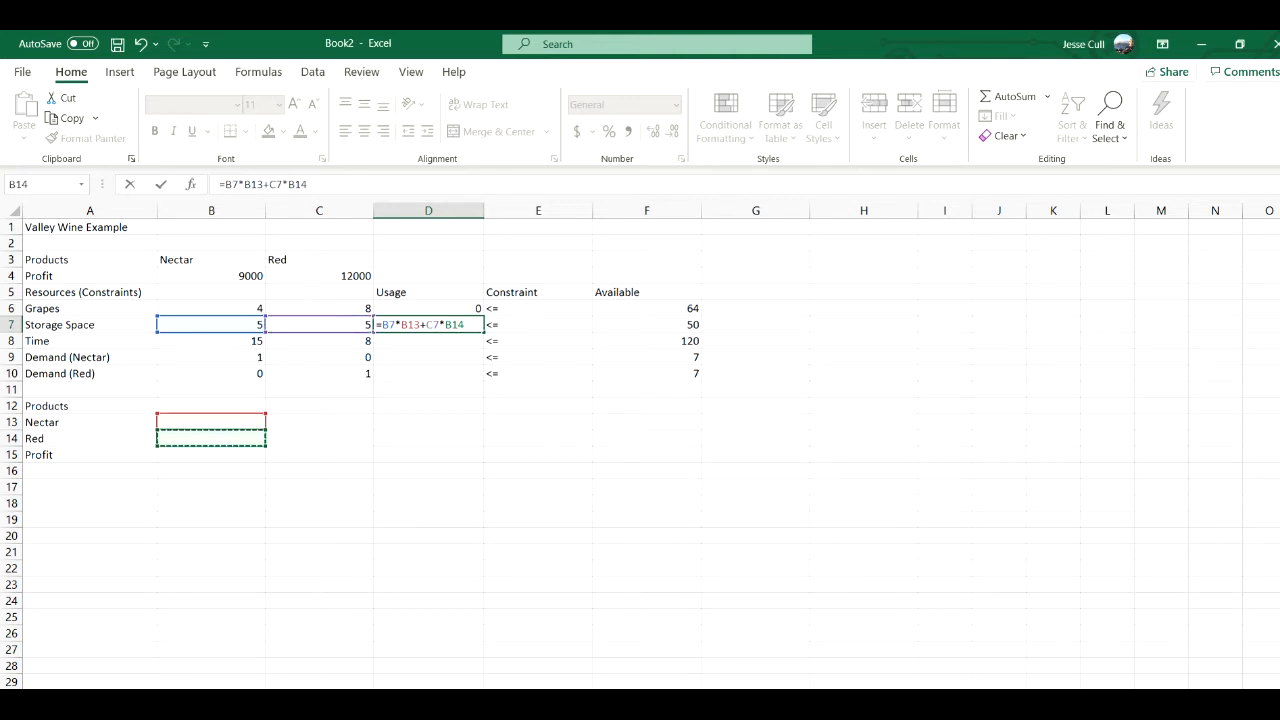
{"action": "key", "text": "Return"}
- Enter the time usage formula =B8*B13+C8*B14 in cell D8
{"action": "type", "text": "="}
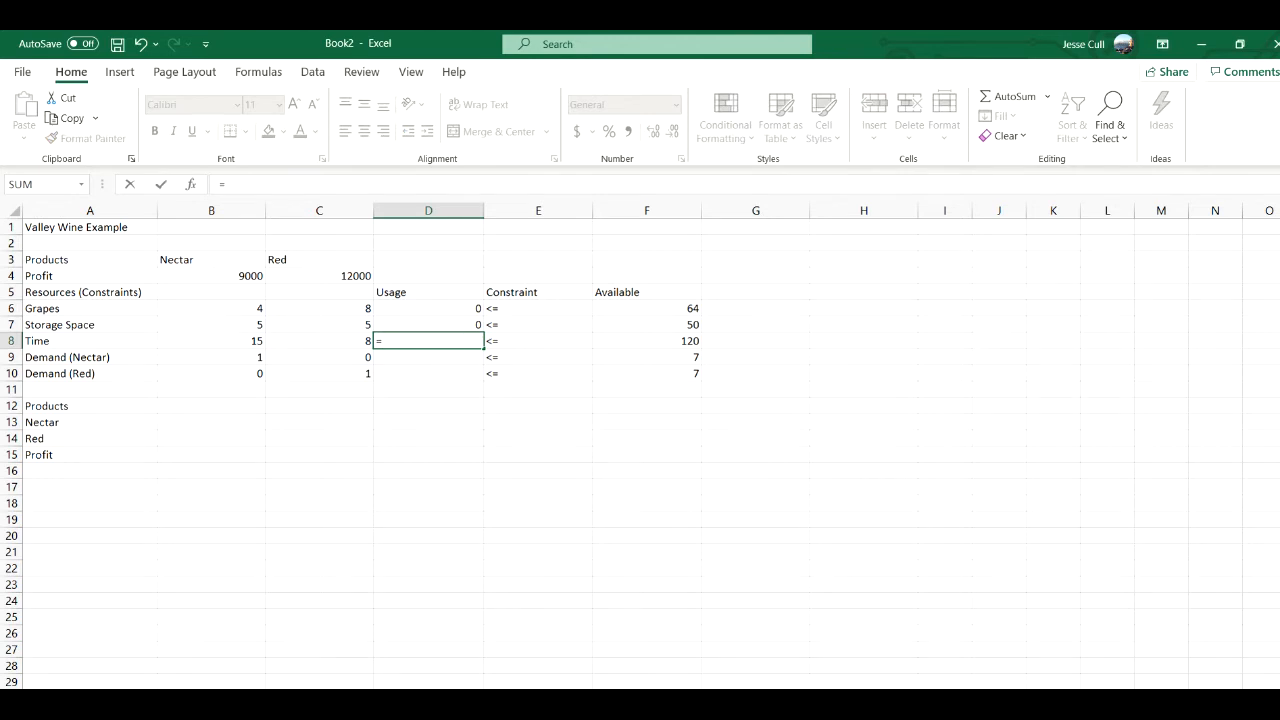
{"action": "left_click", "coordinate": [211, 341]}
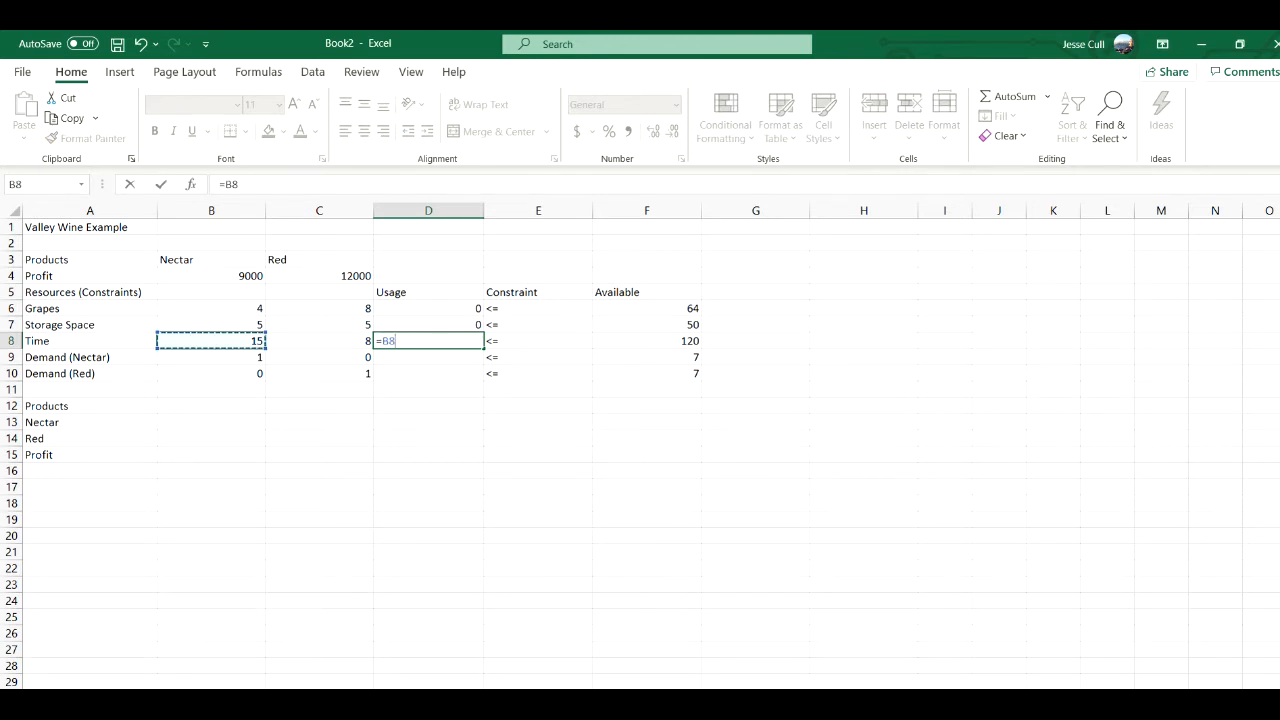
{"action": "type", "text": "*"}
{"action": "left_click", "coordinate": [211, 422]}
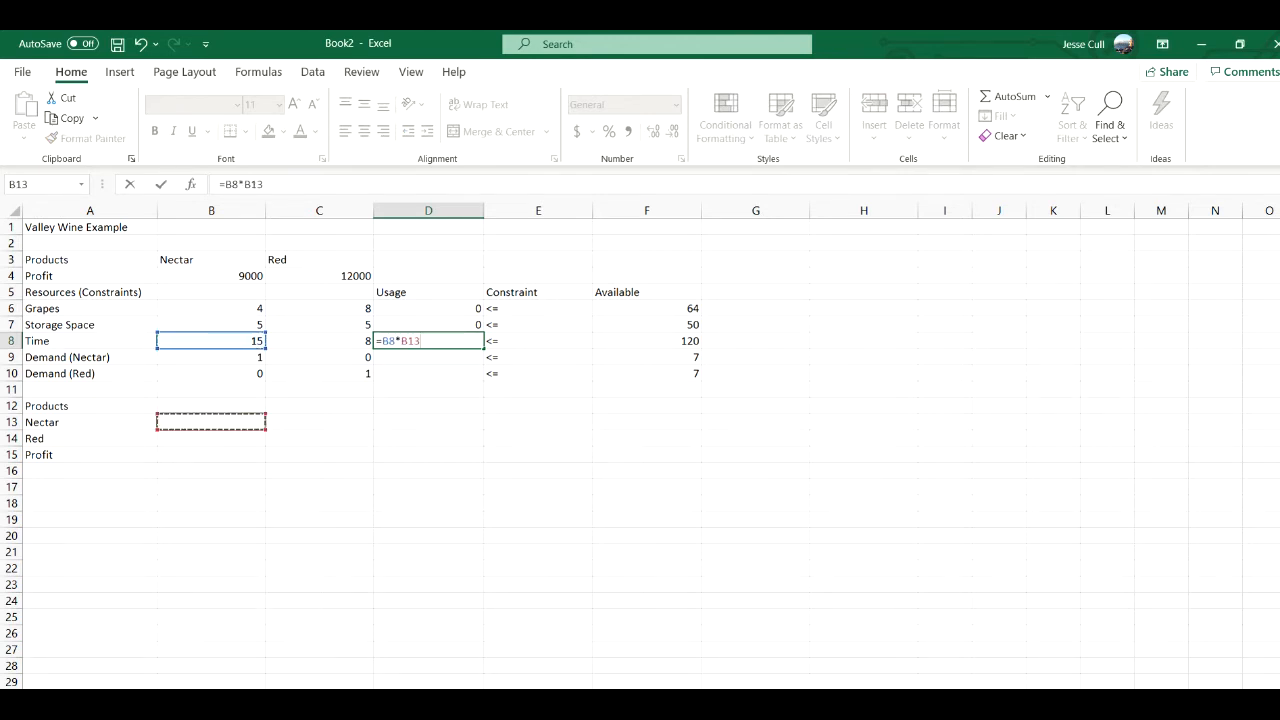
{"action": "type", "text": "+"}
{"action": "left_click", "coordinate": [319, 341]}
{"action": "type", "text": "*"}
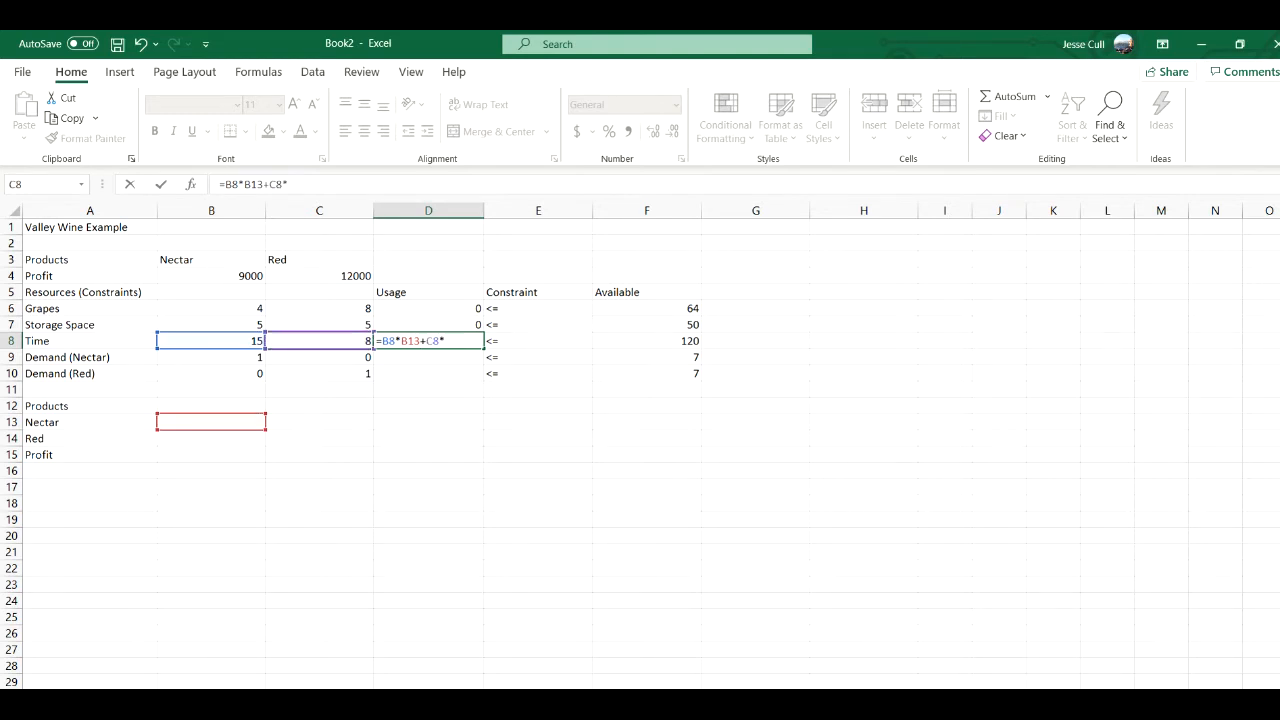
{"action": "left_click", "coordinate": [211, 438]}
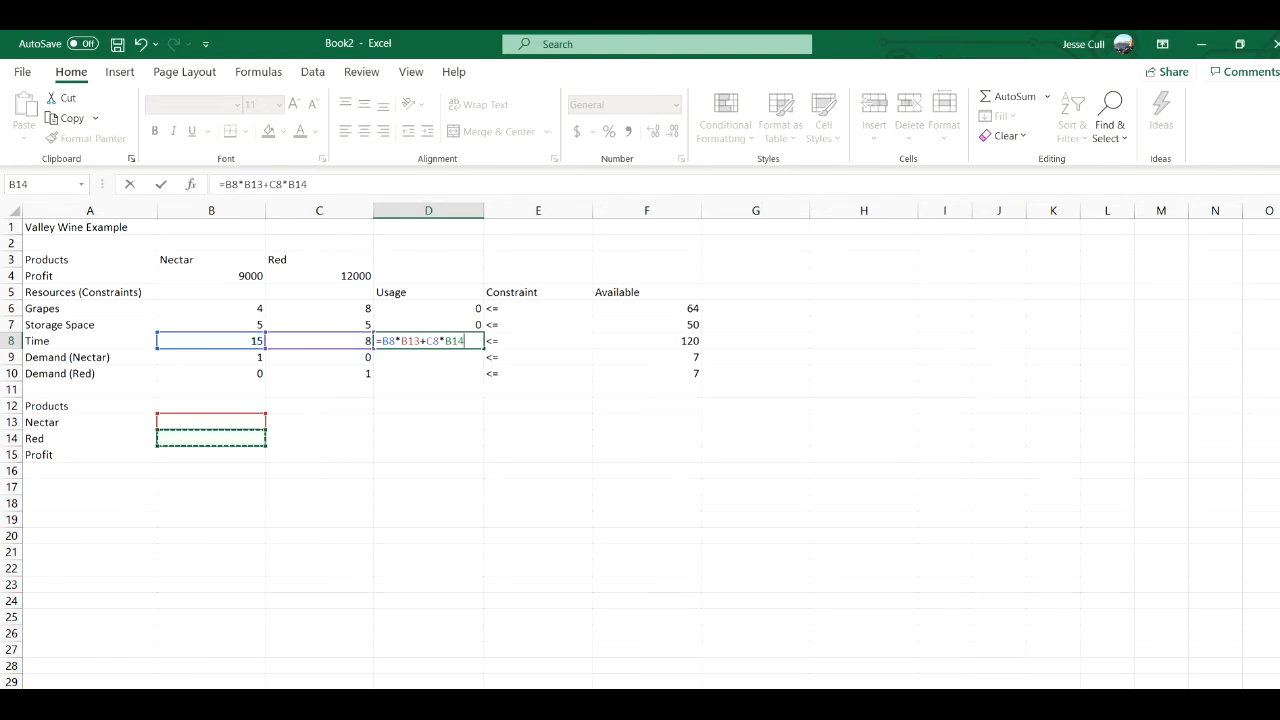
{"action": "key", "text": "Return"}
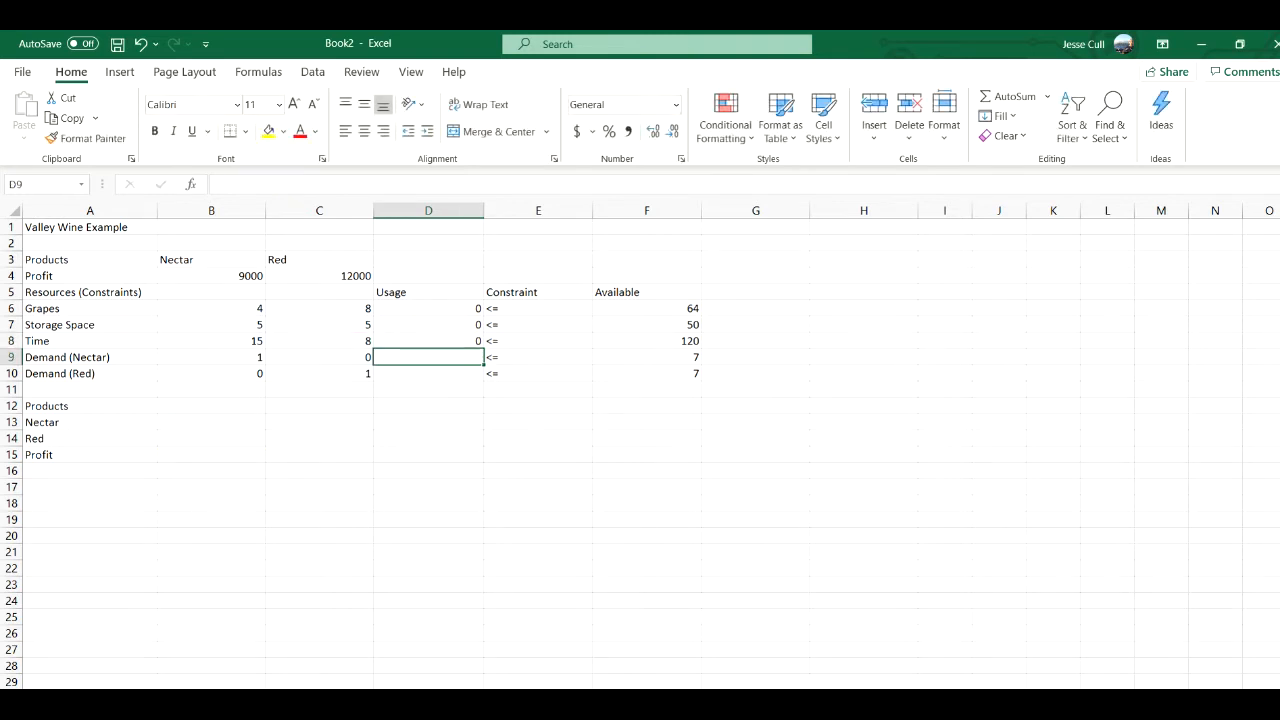
- Enter the Nectar demand usage formula =B9*B13+C9*B14 in cell D9
{"action": "type", "text": "="}
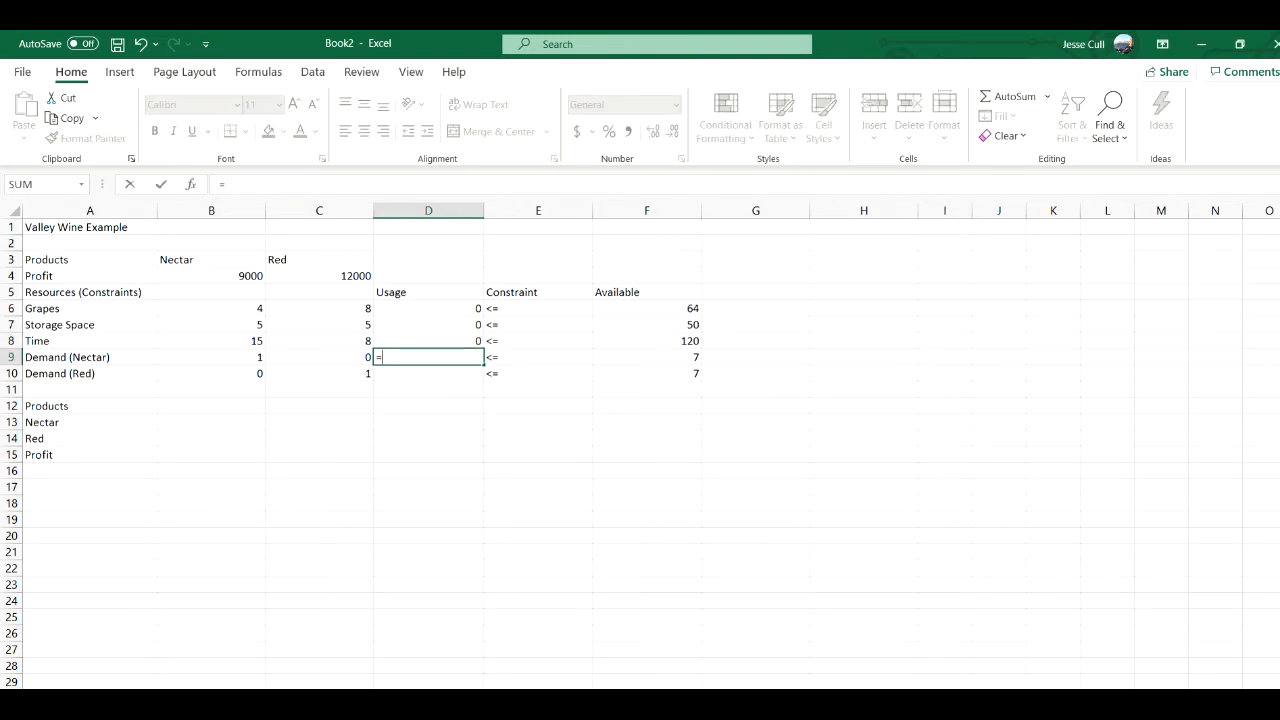
{"action": "left_click", "coordinate": [211, 357]}
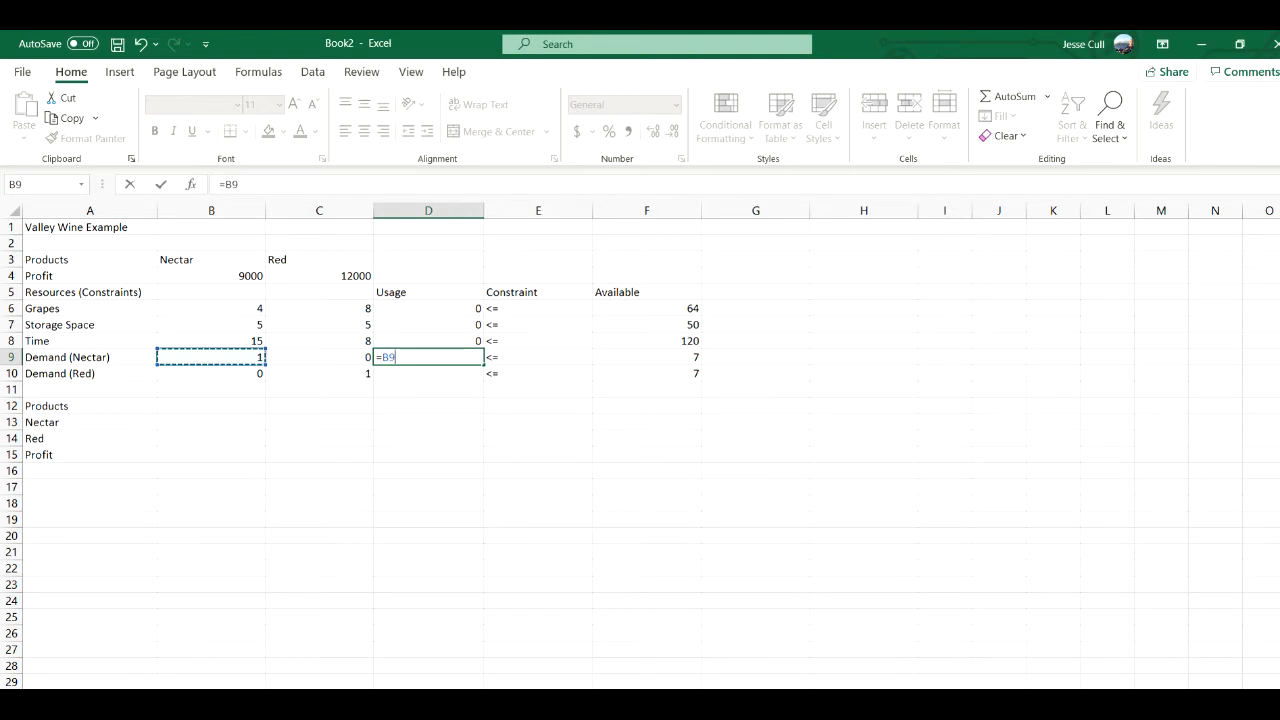
{"action": "type", "text": "*"}
{"action": "left_click", "coordinate": [211, 422]}
{"action": "type", "text": "+"}
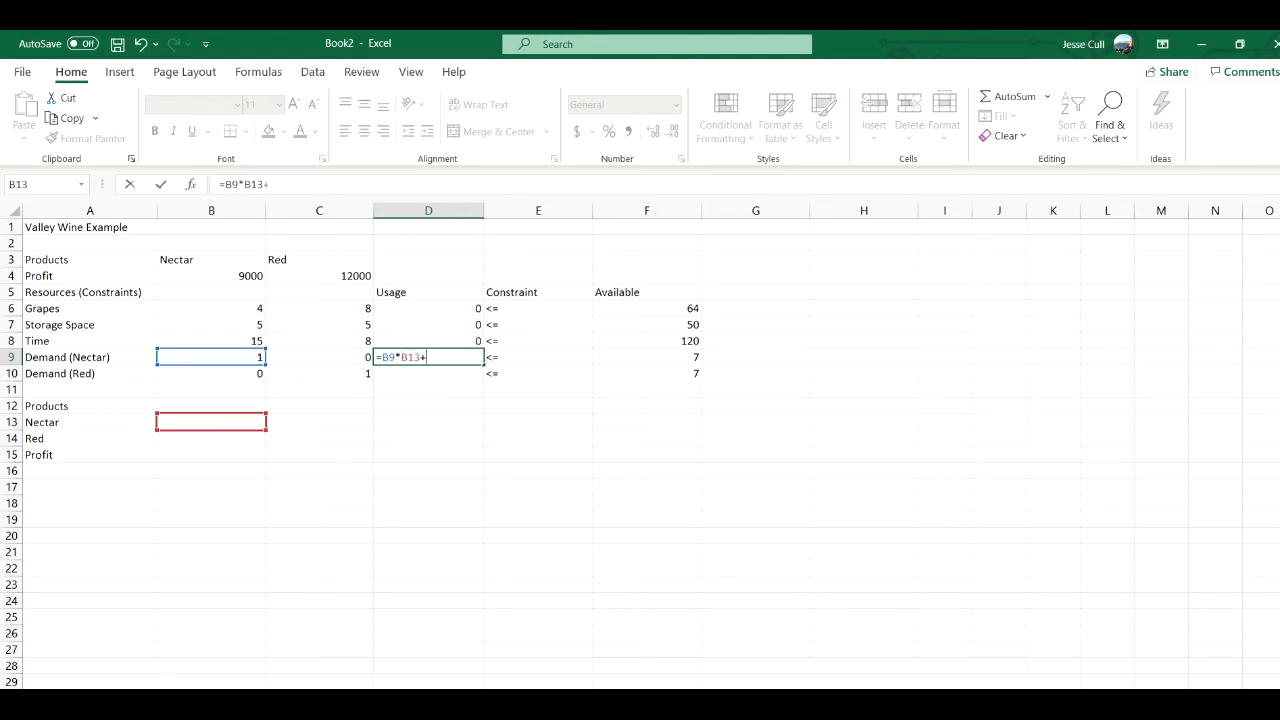
{"action": "left_click", "coordinate": [319, 357]}
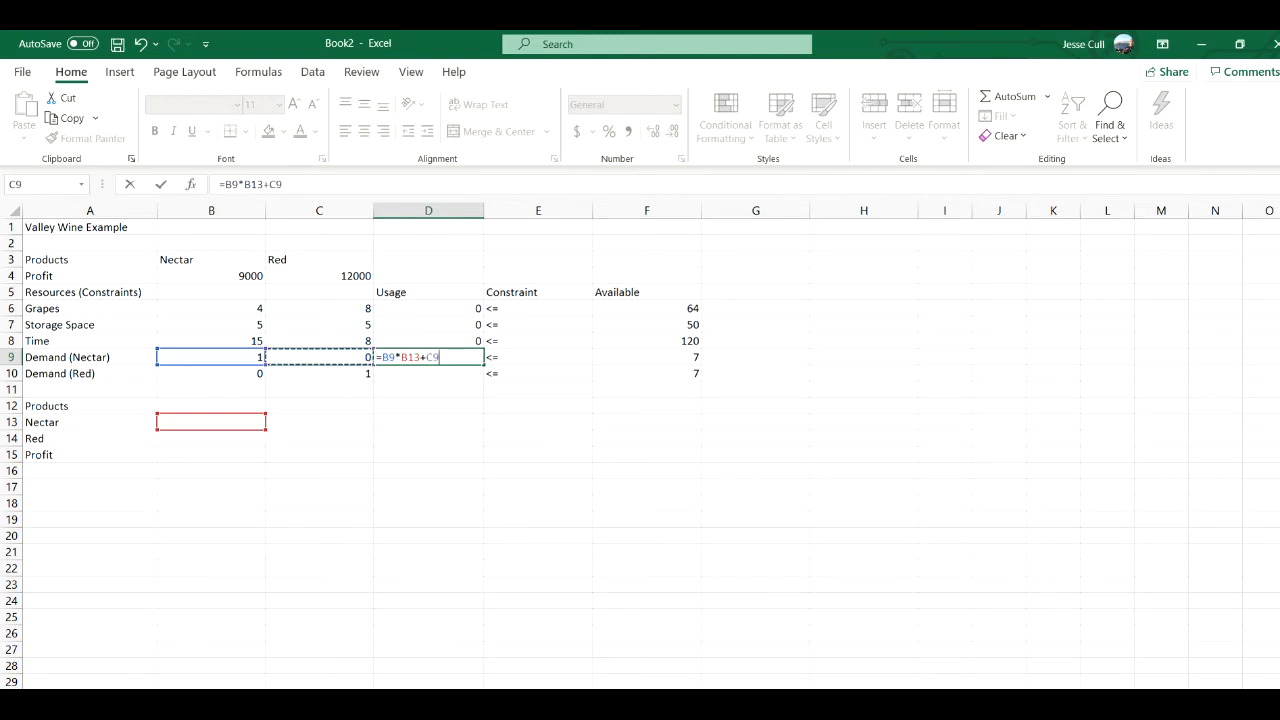
{"action": "type", "text": "*"}
{"action": "left_click", "coordinate": [211, 438]}
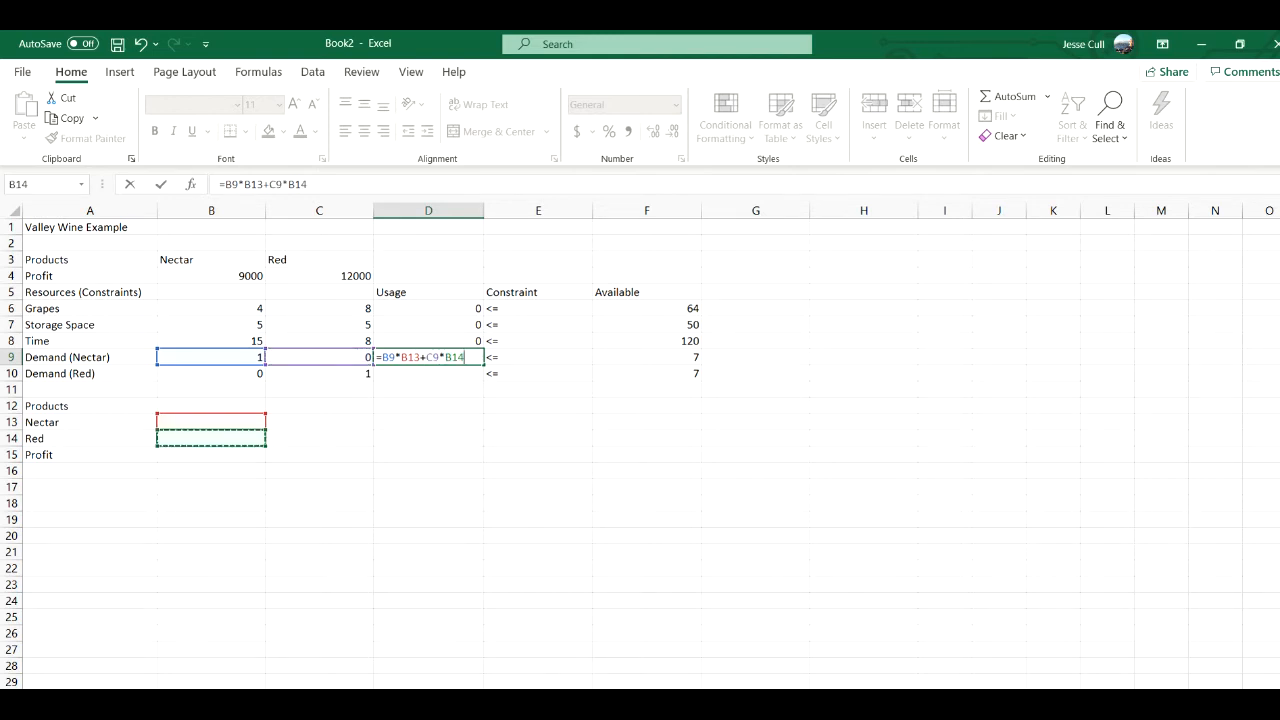
{"action": "key", "text": "Return"}
- Enter the Red demand usage formula =B10*B13+C10*B14 in cell D10
{"action": "type", "text": "="}
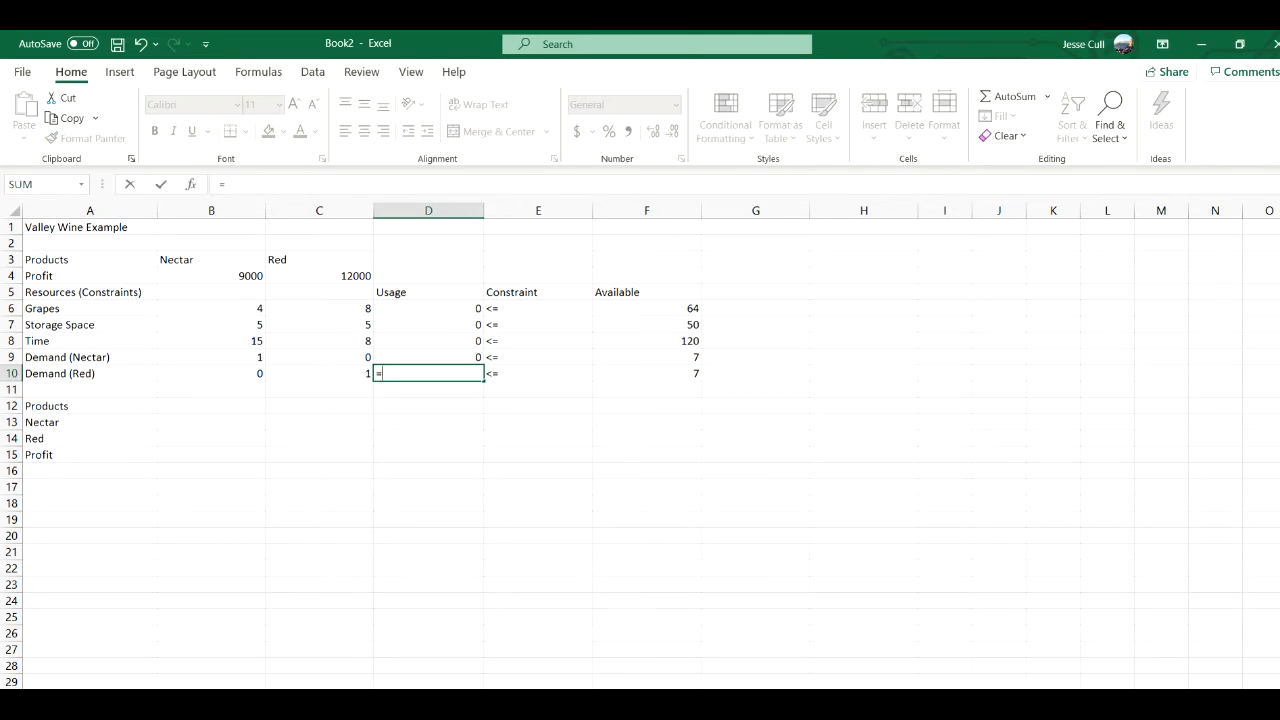
{"action": "left_click", "coordinate": [211, 373]}
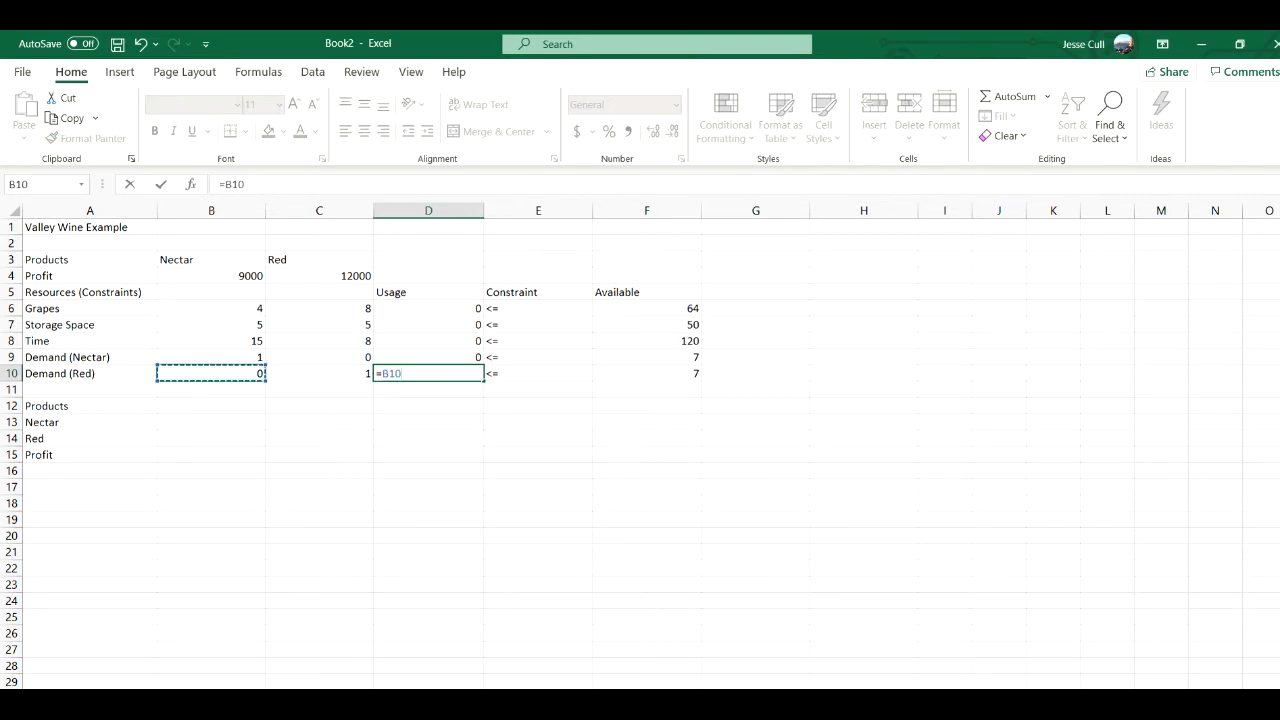
{"action": "type", "text": "*"}
{"action": "left_click", "coordinate": [211, 422]}
{"action": "type", "text": "+"}
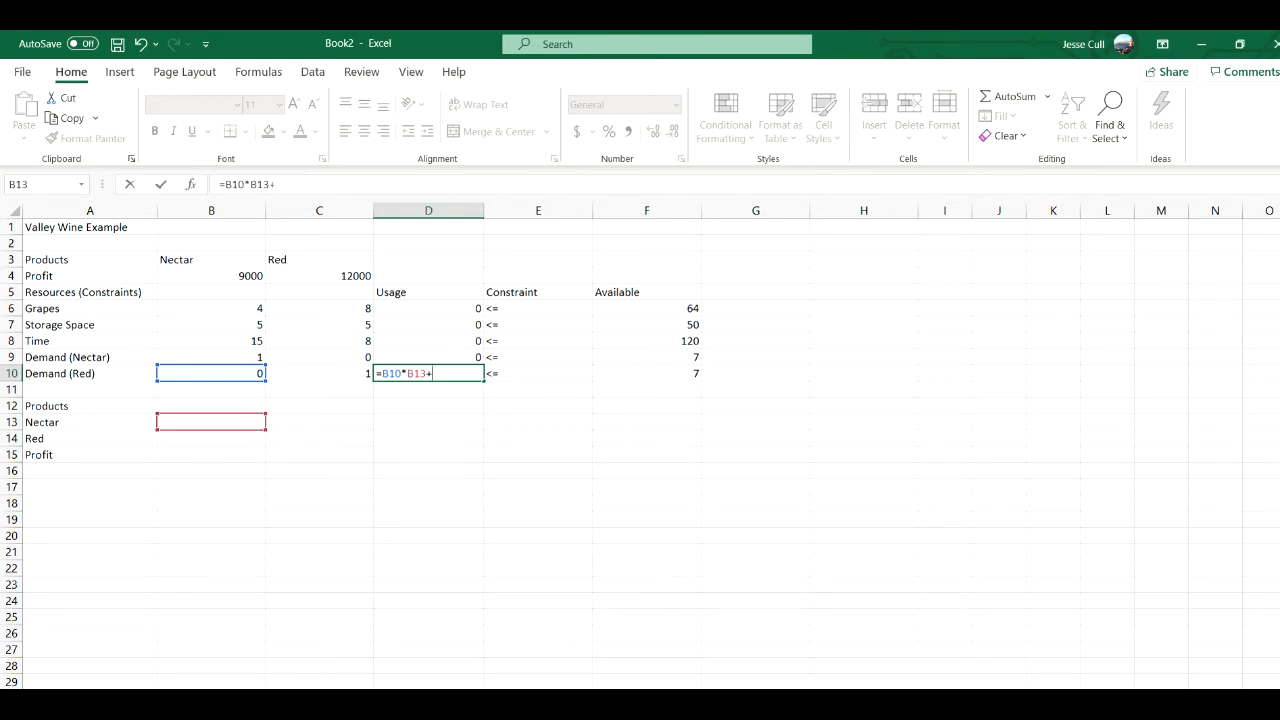
{"action": "left_click", "coordinate": [319, 373]}
{"action": "type", "text": "*"}
{"action": "left_click", "coordinate": [211, 438]}
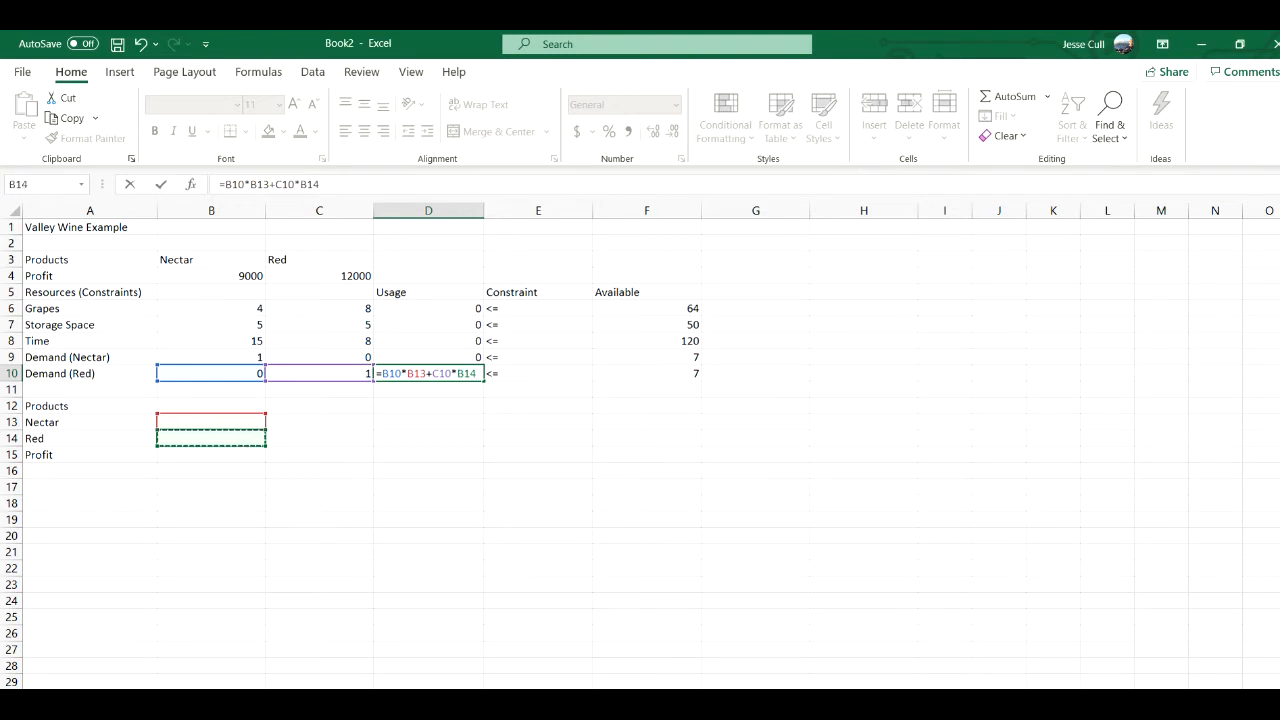
{"action": "key", "text": "Return"}
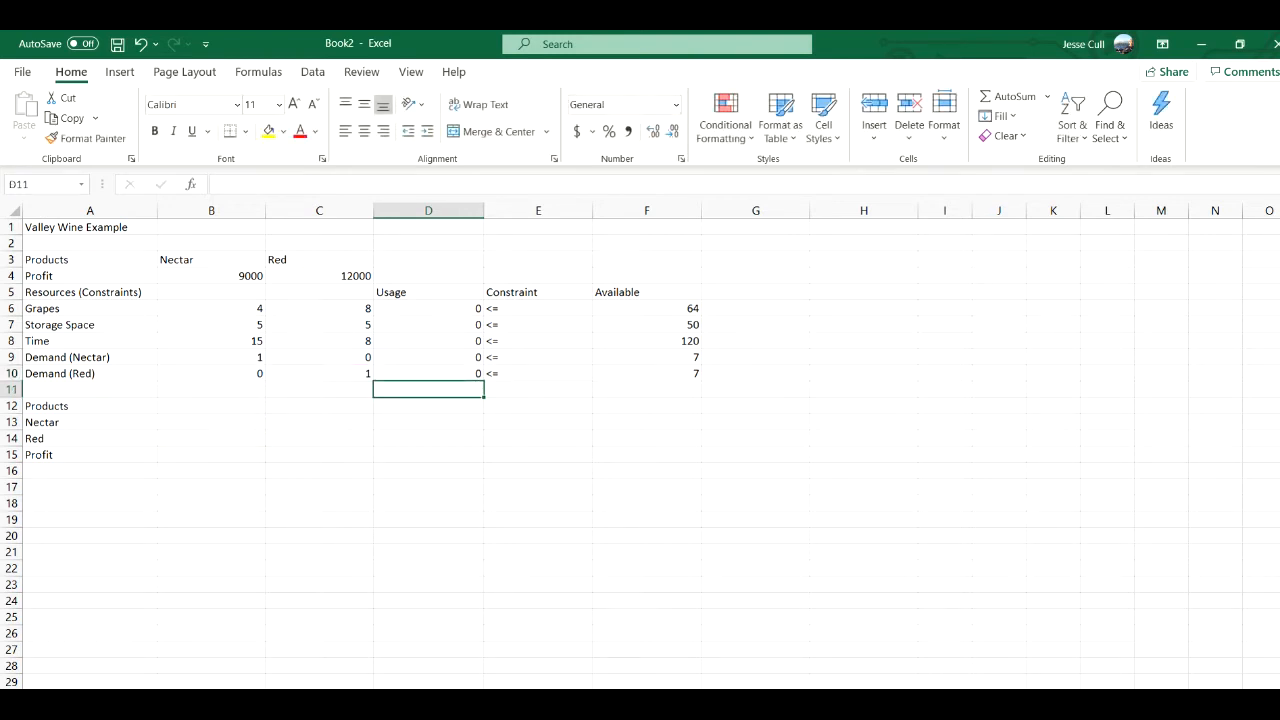
- Enter the total profit formula =B4*B13+C4*B14 in cell B15
{"action": "left_click", "coordinate": [211, 455]}
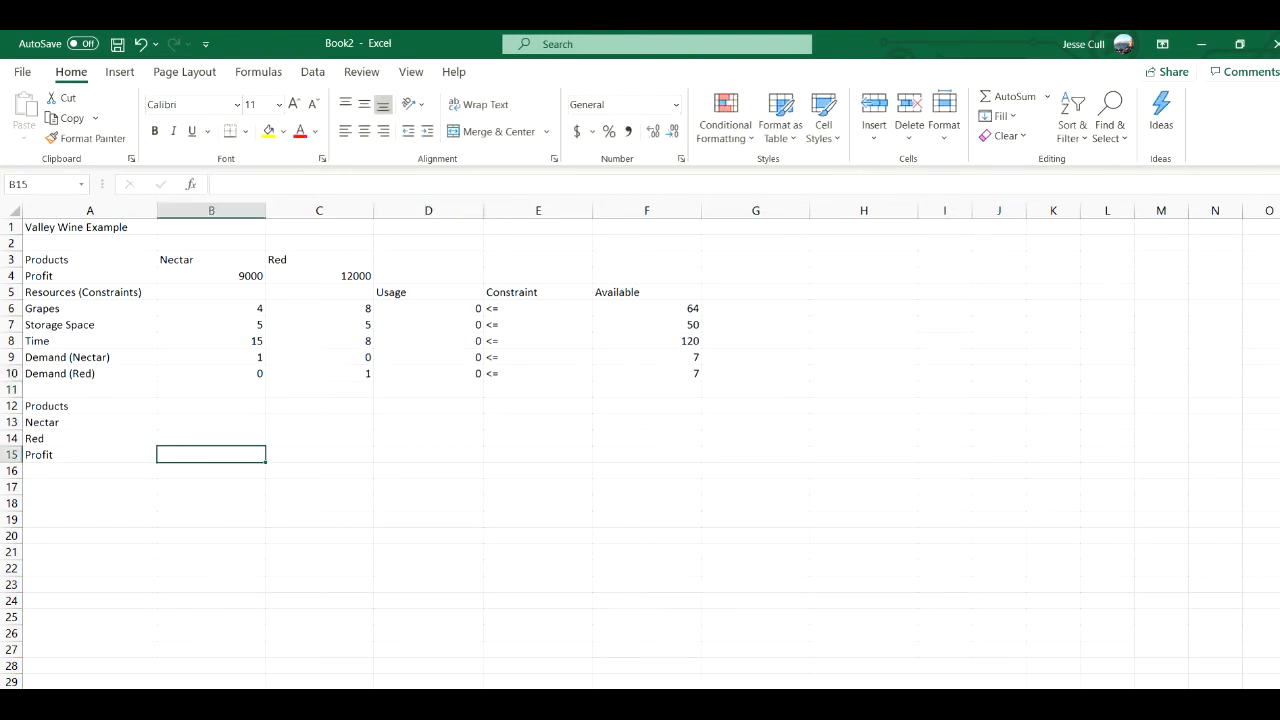
{"action": "type", "text": "="}
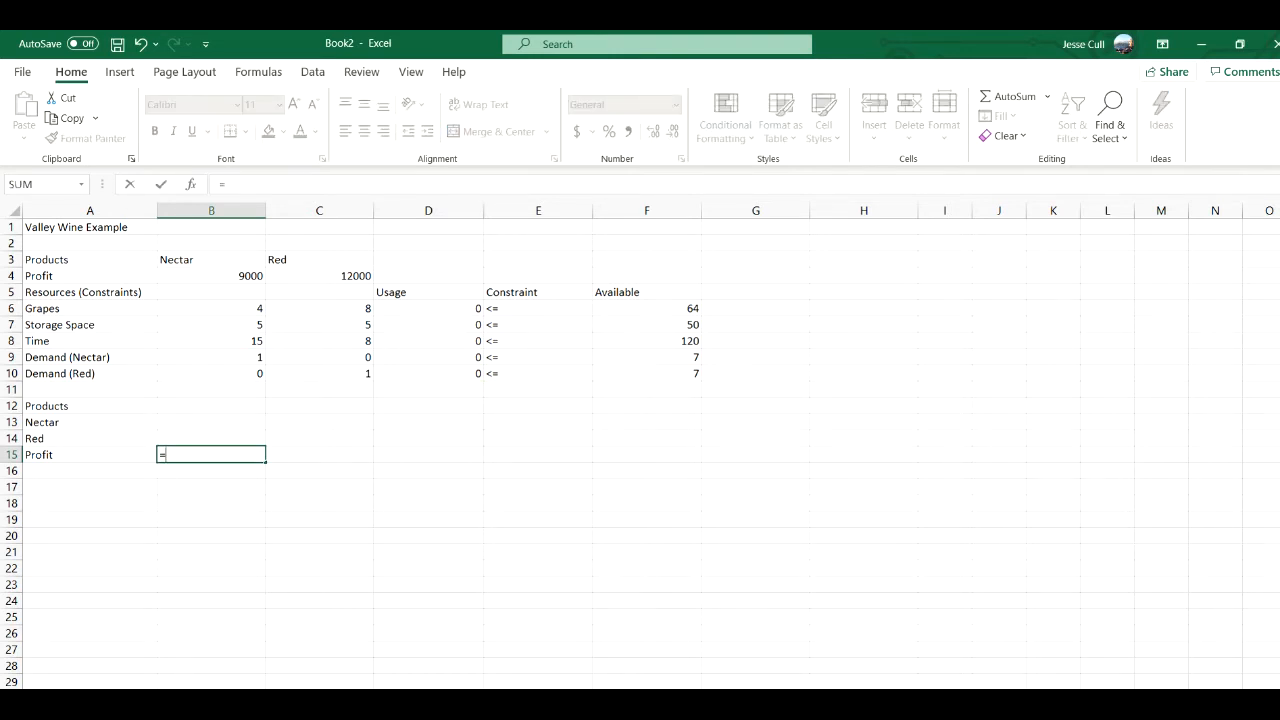
{"action": "left_click", "coordinate": [211, 276]}
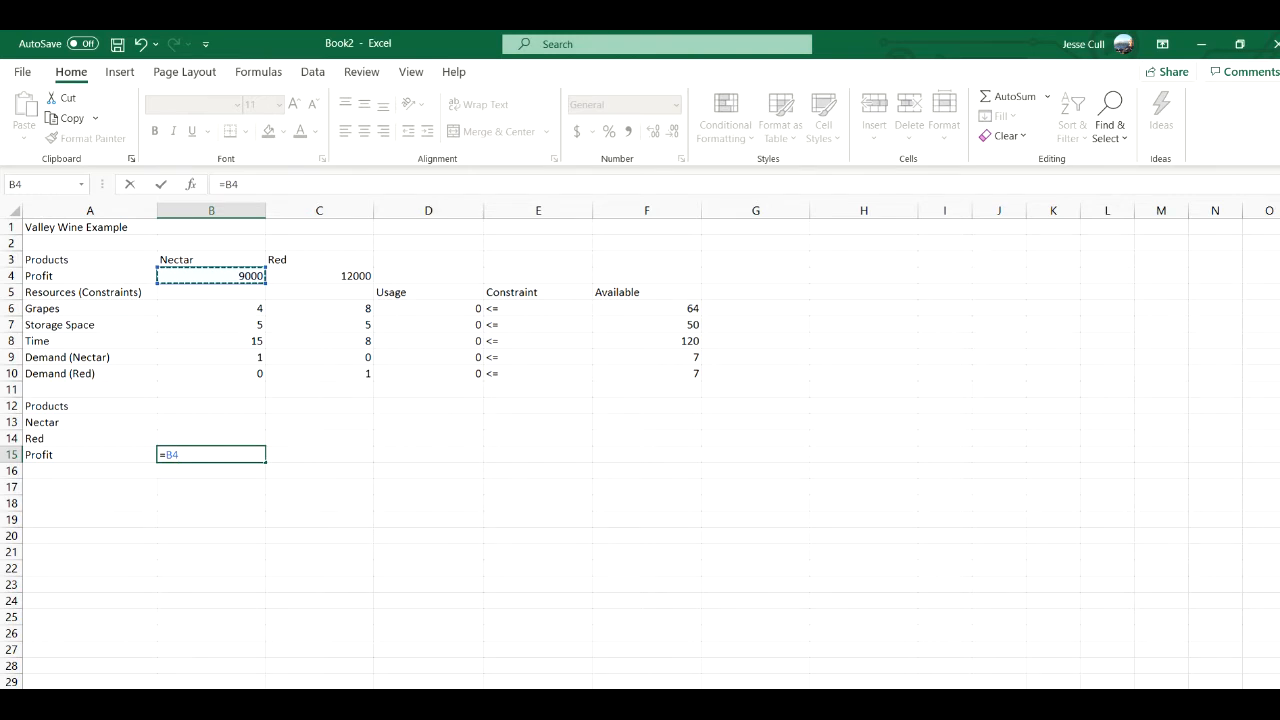
{"action": "type", "text": "*"}
{"action": "left_click", "coordinate": [211, 422]}
{"action": "type", "text": "+"}
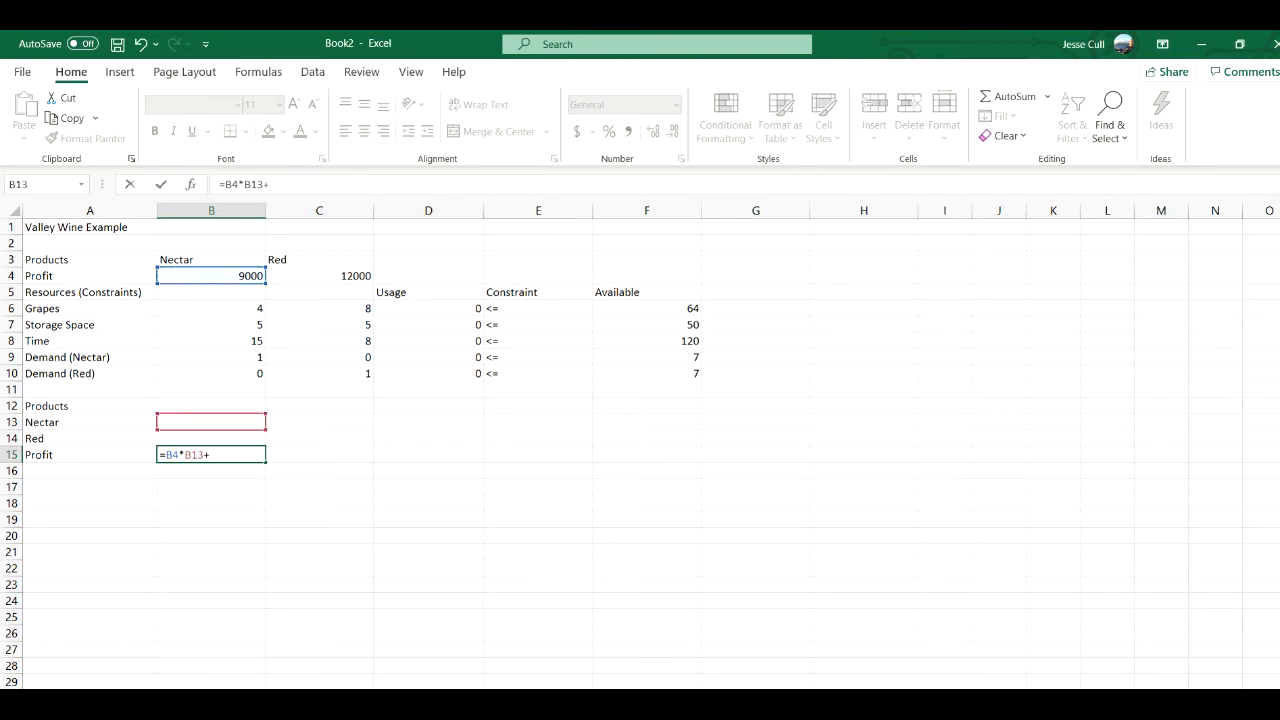
{"action": "left_click", "coordinate": [320, 276]}
{"action": "type", "text": "*"}
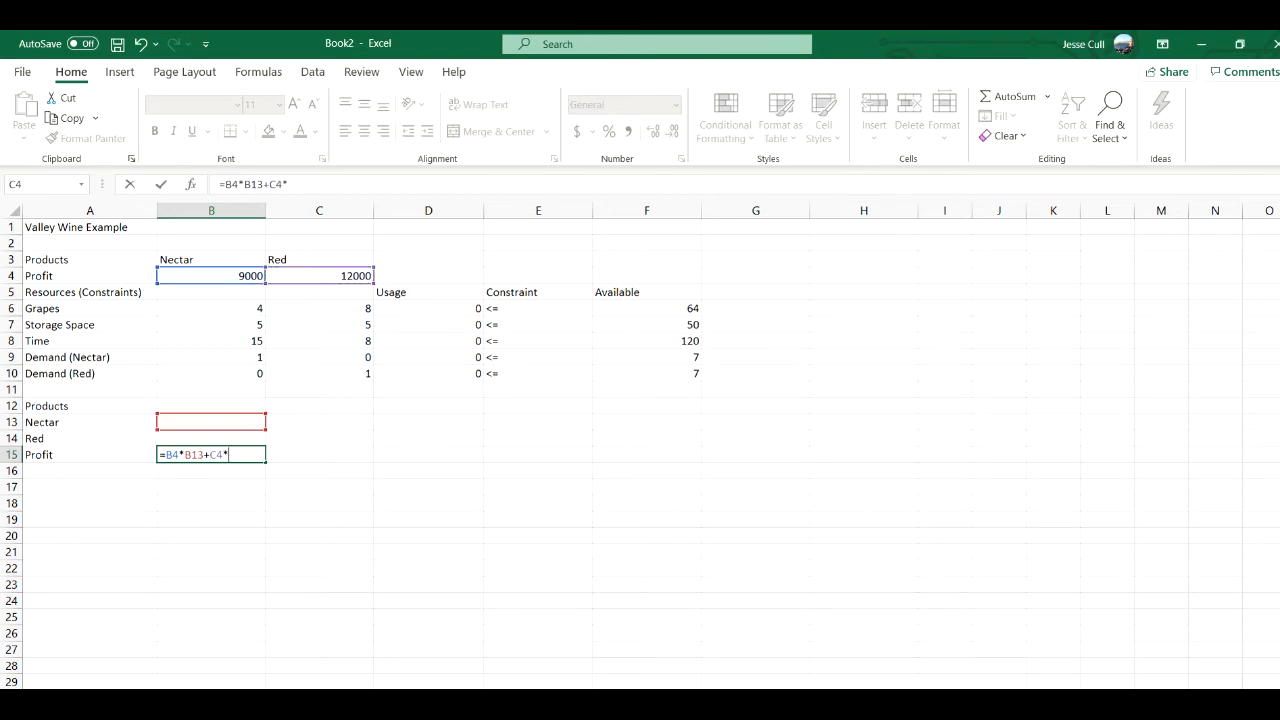
{"action": "left_click", "coordinate": [211, 438]}
{"action": "key", "text": "Return"}
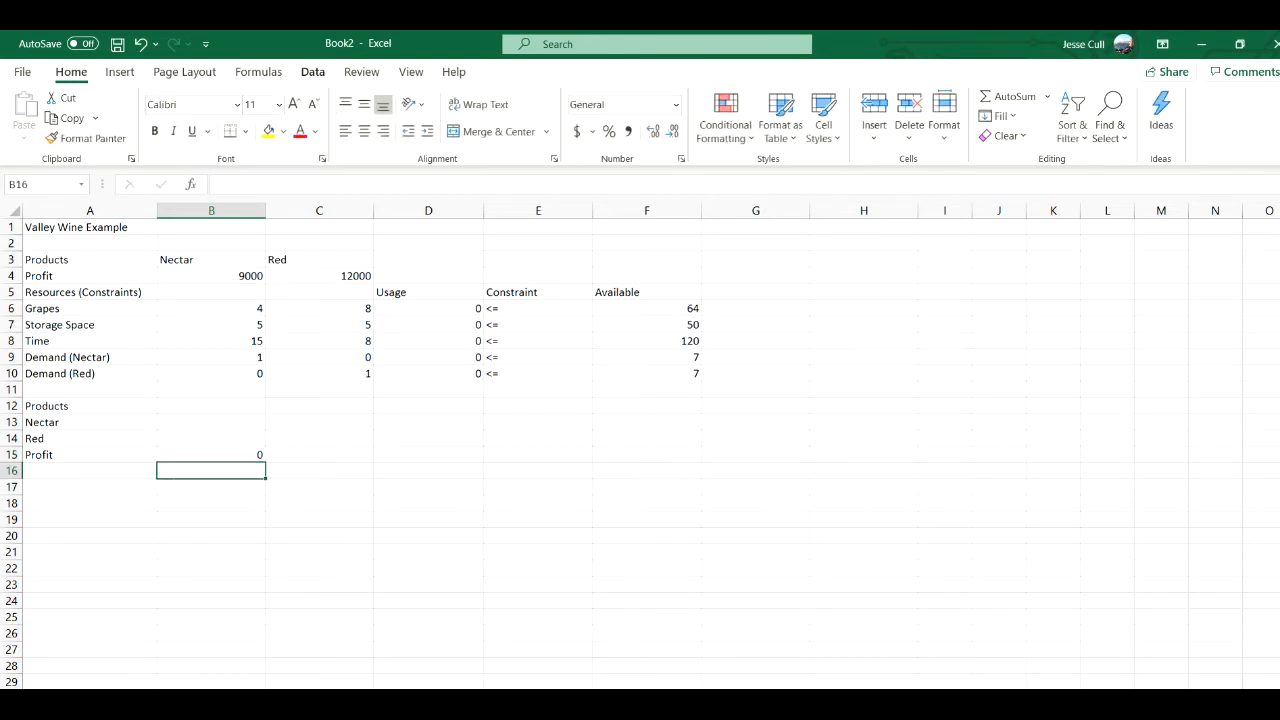
- Open Solver and set its objective to the total profit cell B15
{"action": "left_click", "coordinate": [313, 72]}
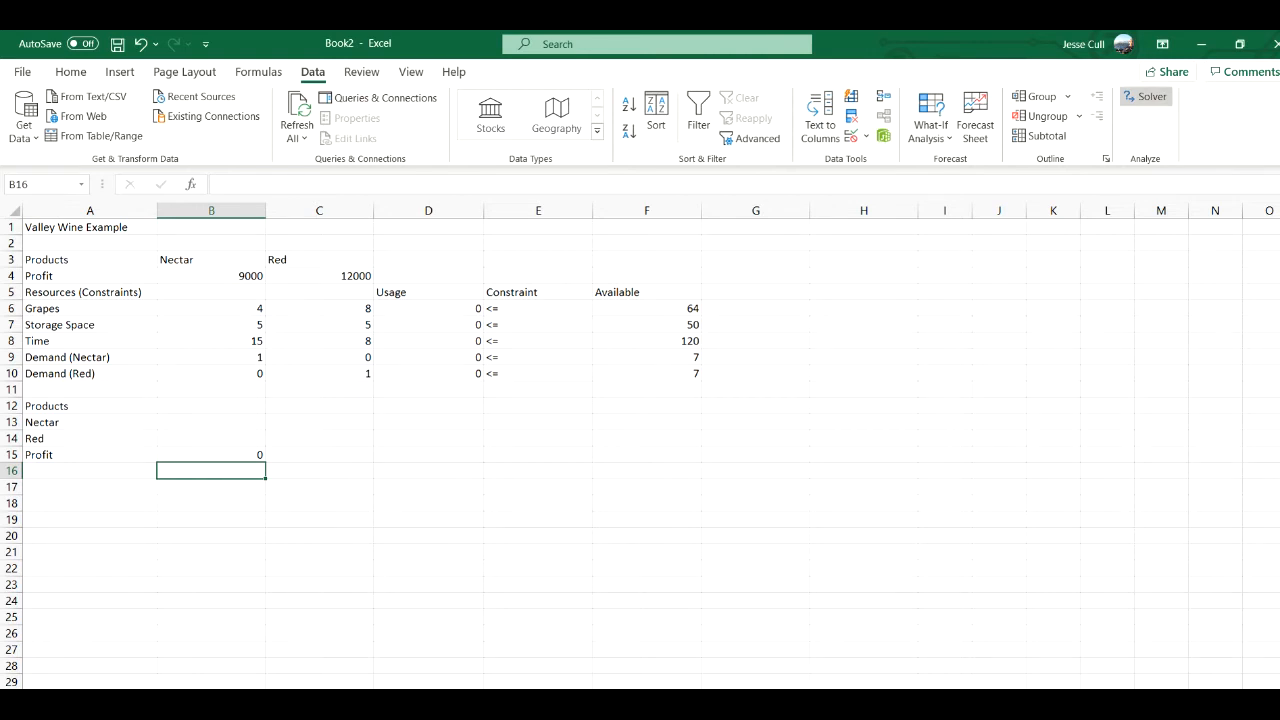
{"action": "left_click", "coordinate": [1145, 96]}
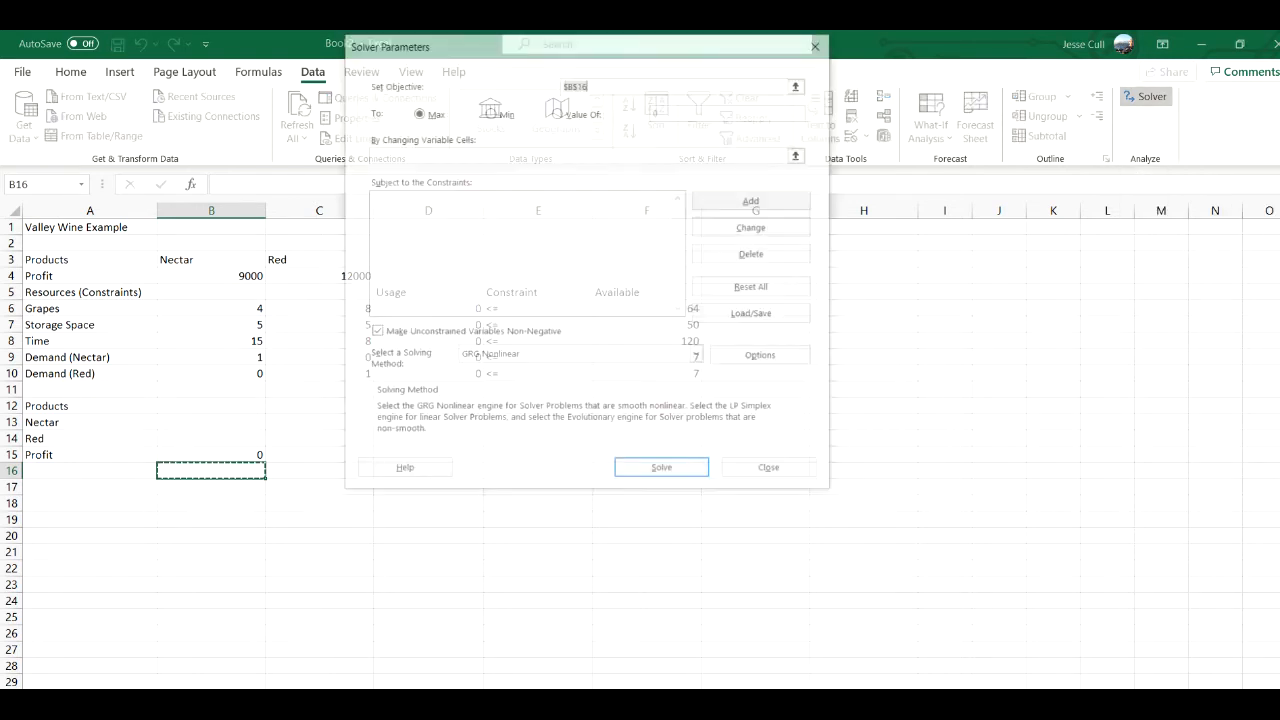
{"action": "left_click", "coordinate": [600, 84]}
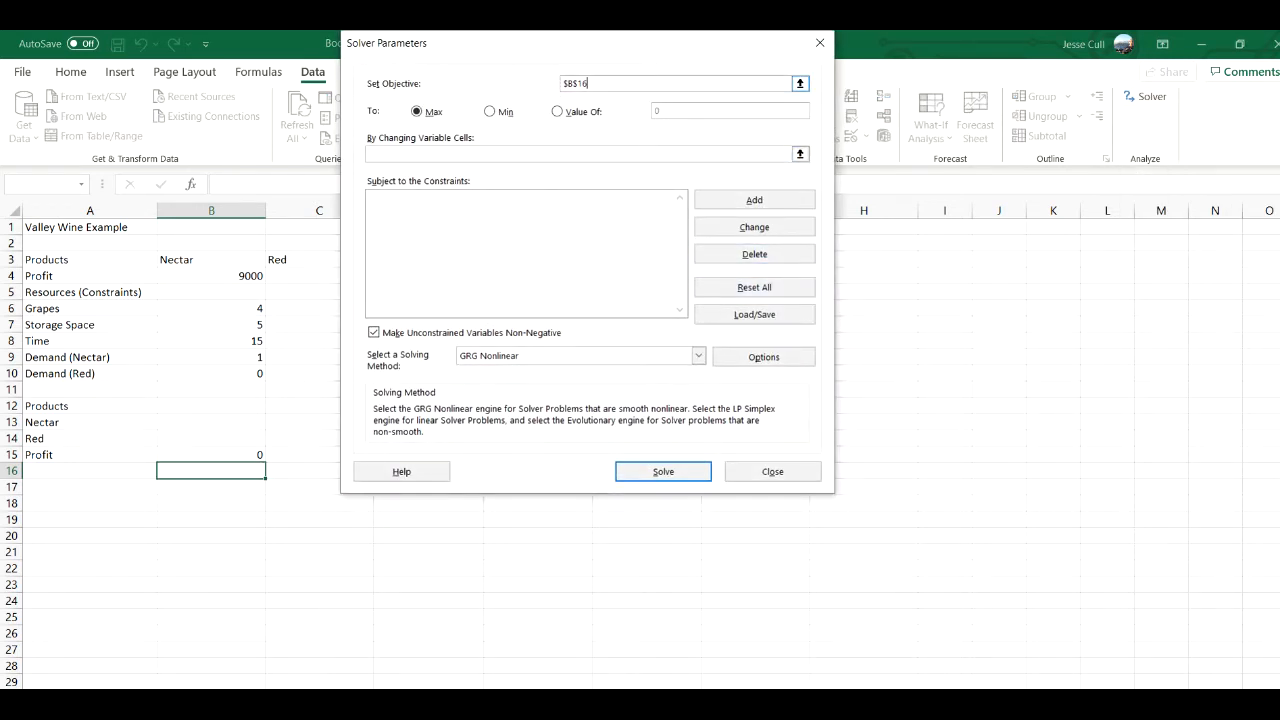
{"action": "key", "text": "BackSpace"}
{"action": "key", "text": "BackSpace"}
{"action": "key", "text": "BackSpace"}
{"action": "key", "text": "BackSpace"}
{"action": "key", "text": "BackSpace"}
{"action": "left_click", "coordinate": [211, 455]}
- Set Solver's changing variable cells to B13:B14 and choose Simplex LP as the solving method
{"action": "left_click", "coordinate": [520, 154]}
{"action": "left_click_drag", "start_coordinate": [211, 422], "coordinate": [240, 445]}
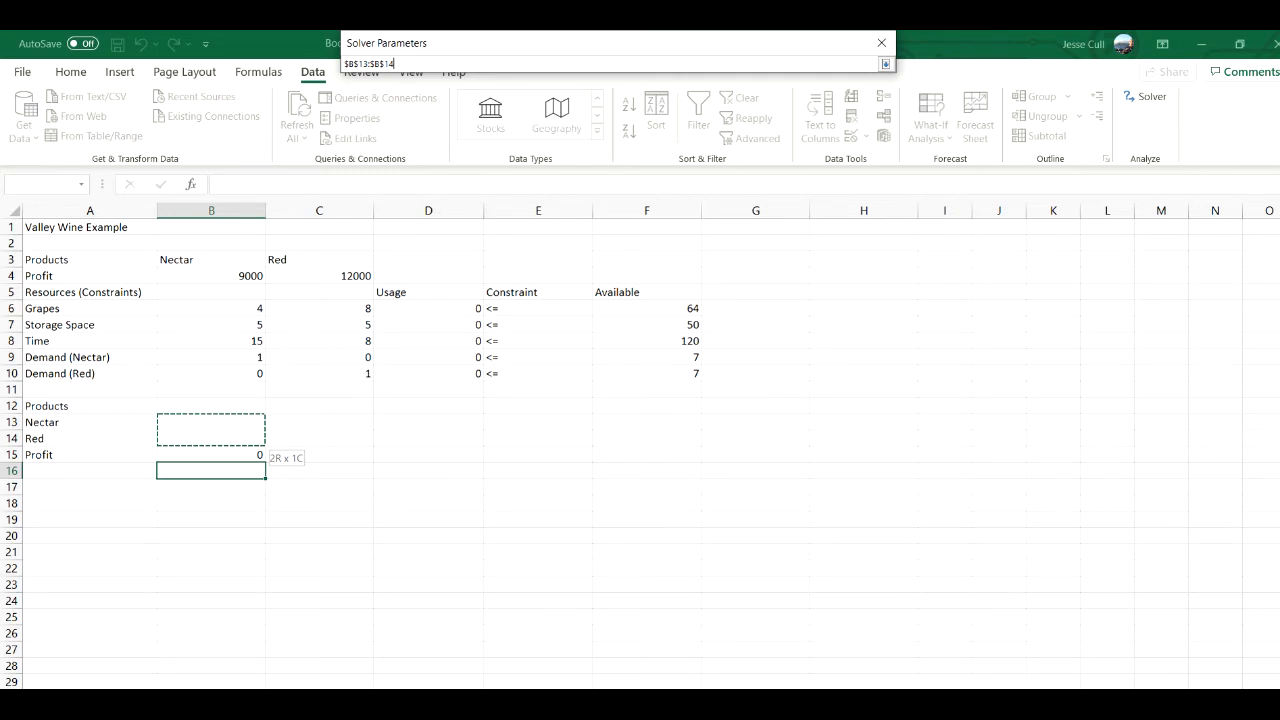
{"action": "key", "text": "Return"}
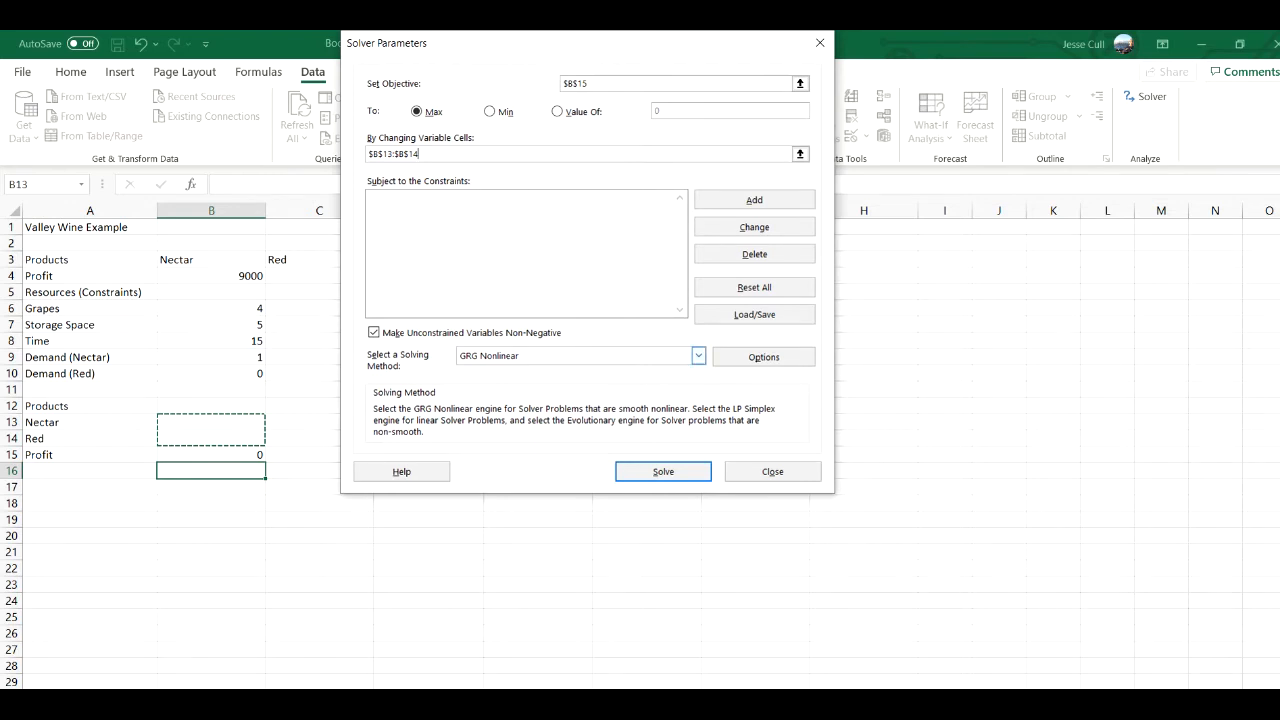
{"action": "left_click", "coordinate": [698, 355]}
{"action": "left_click", "coordinate": [490, 379]}
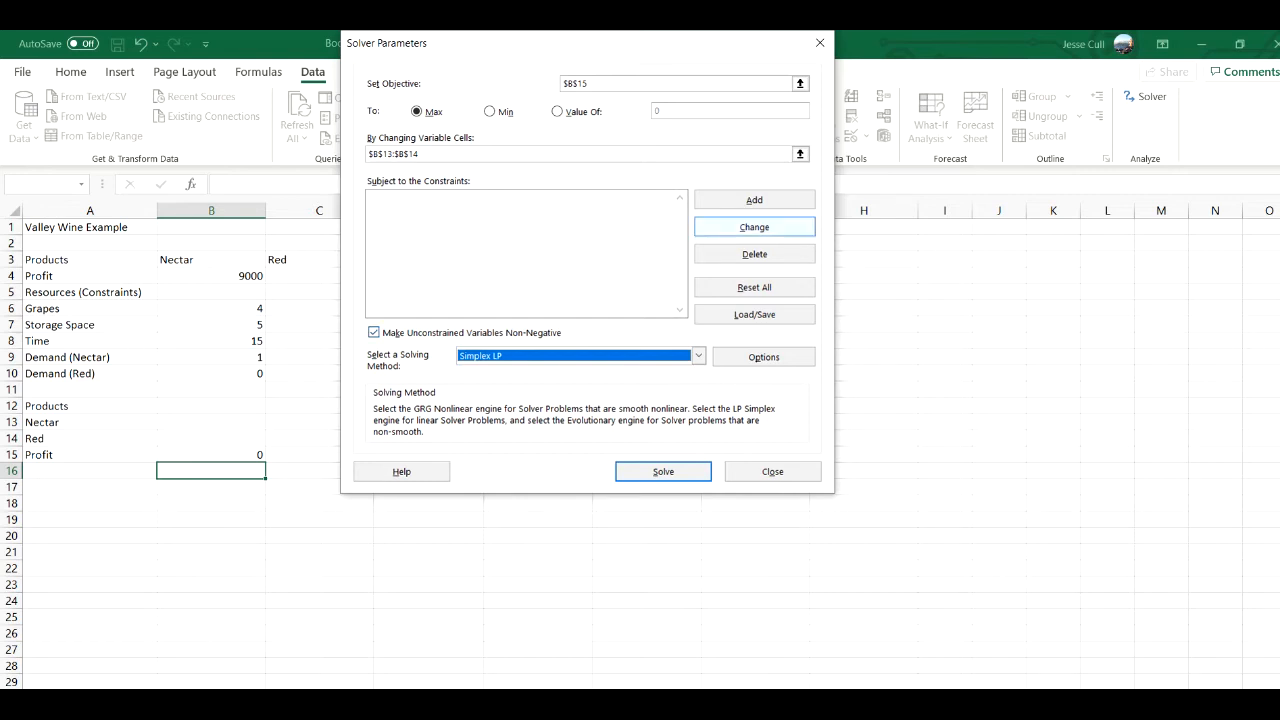
- Add the Solver constraint that grapes usage D6 is <= the available amount in F6
{"action": "left_click", "coordinate": [754, 199]}
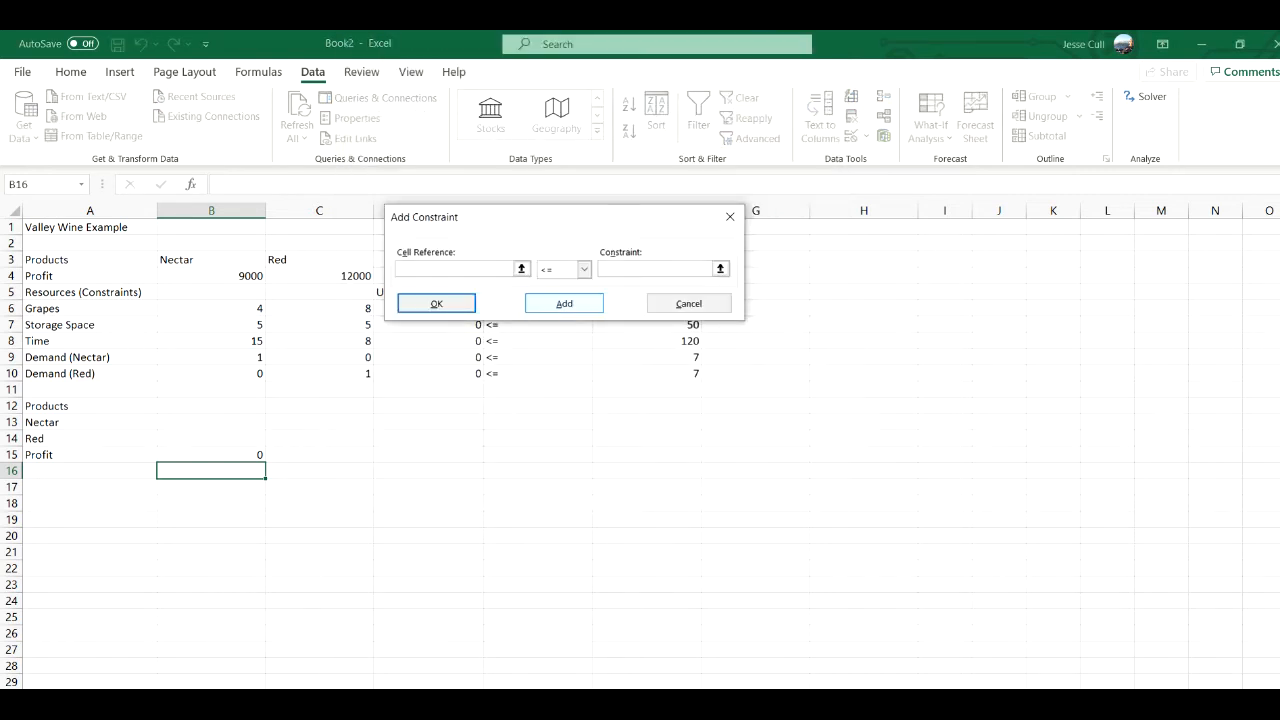
{"action": "left_click_drag", "start_coordinate": [580, 217], "coordinate": [893, 177]}
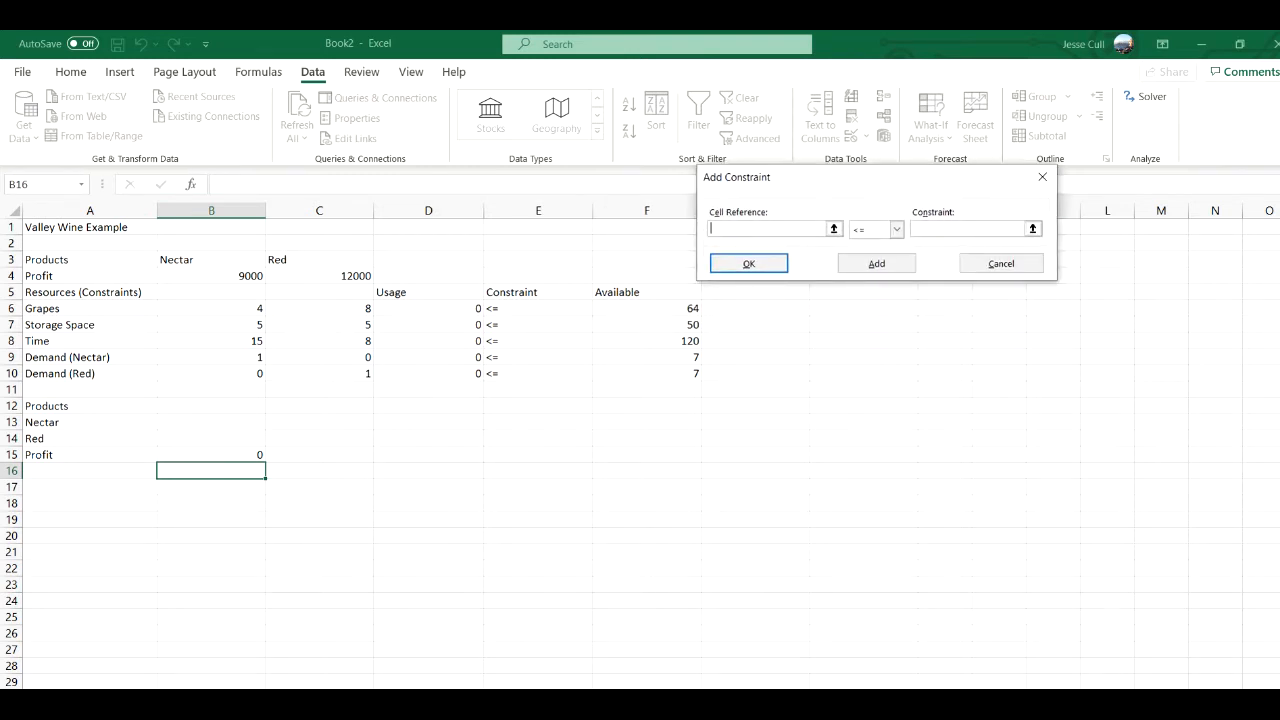
{"action": "left_click", "coordinate": [428, 309]}
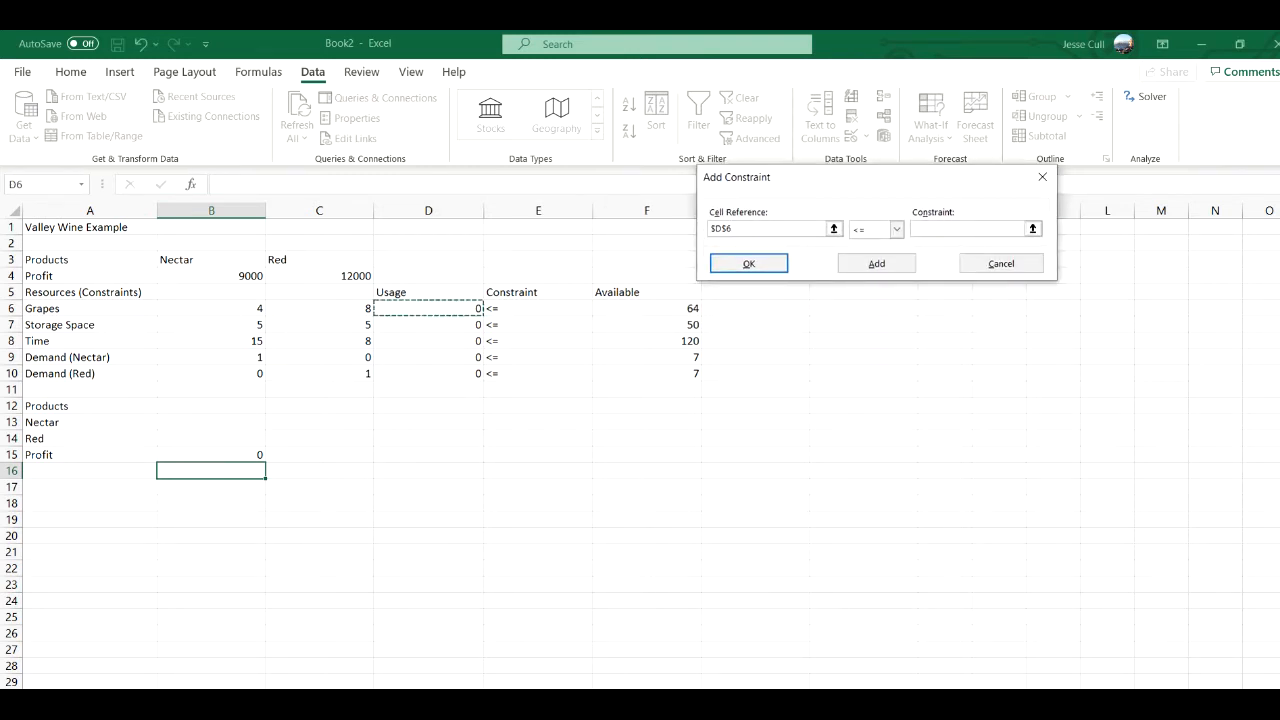
{"action": "left_click", "coordinate": [967, 229]}
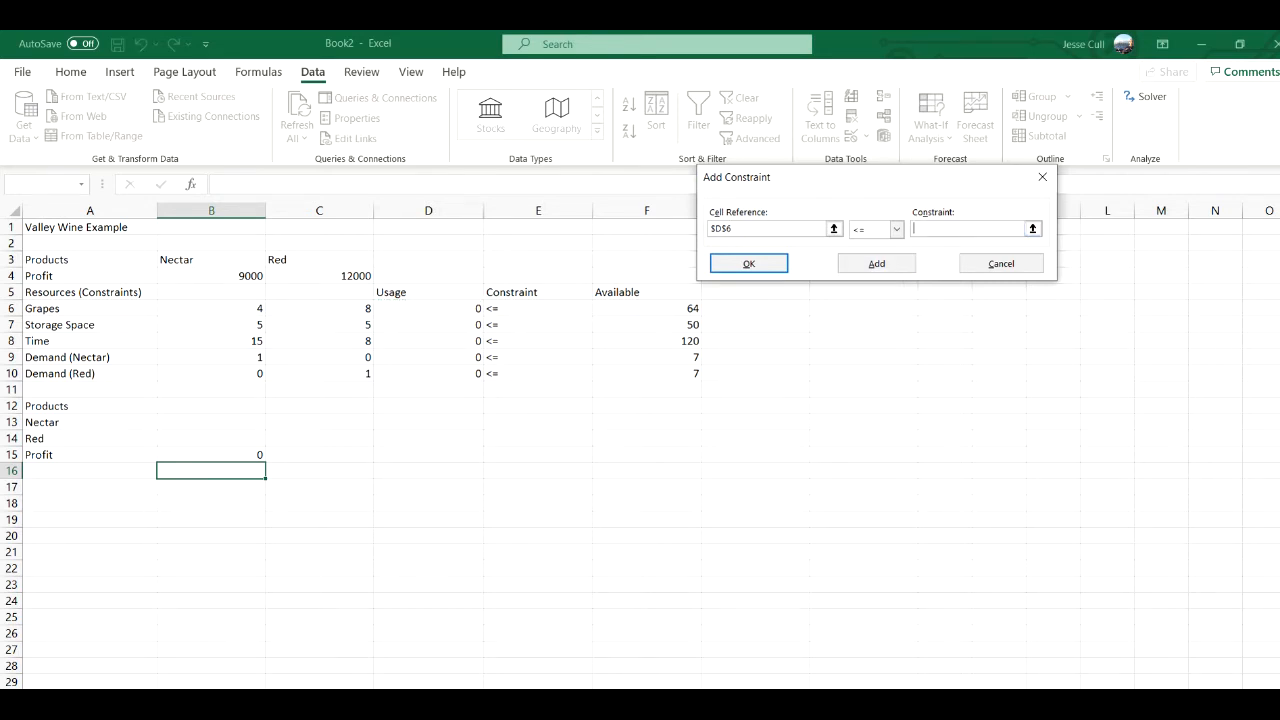
{"action": "left_click", "coordinate": [647, 309]}
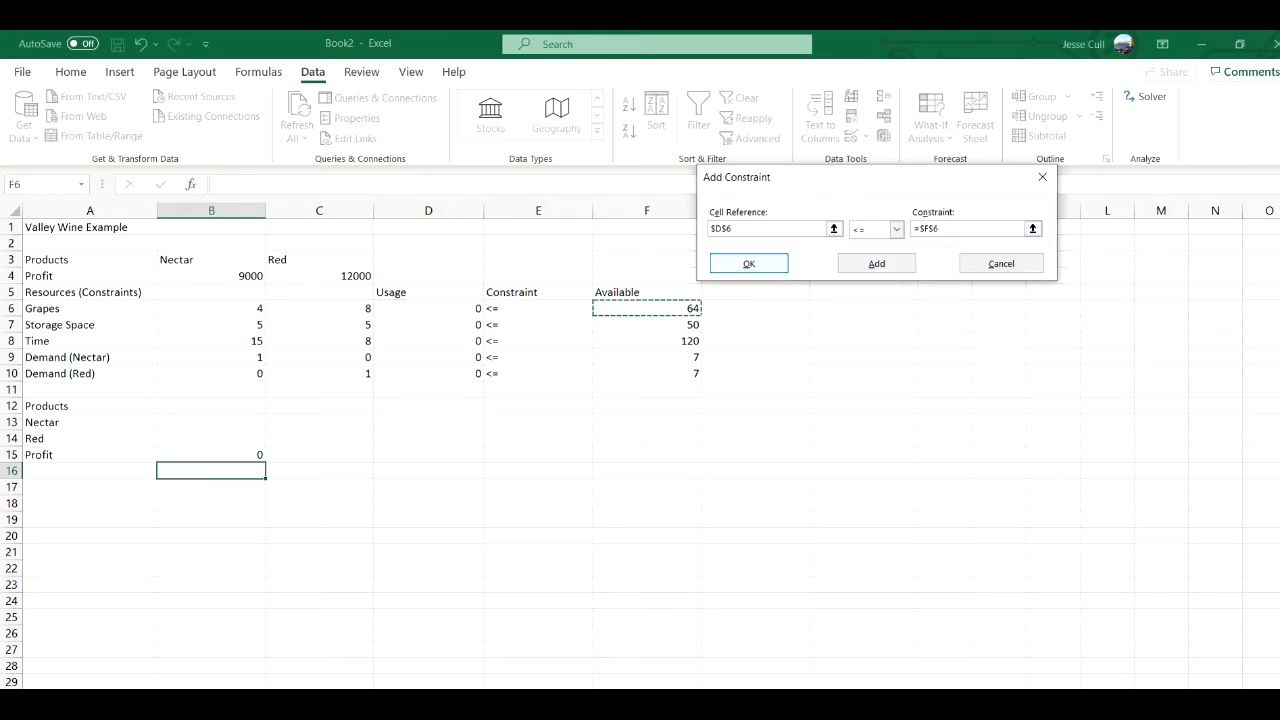
{"action": "left_click", "coordinate": [876, 263]}
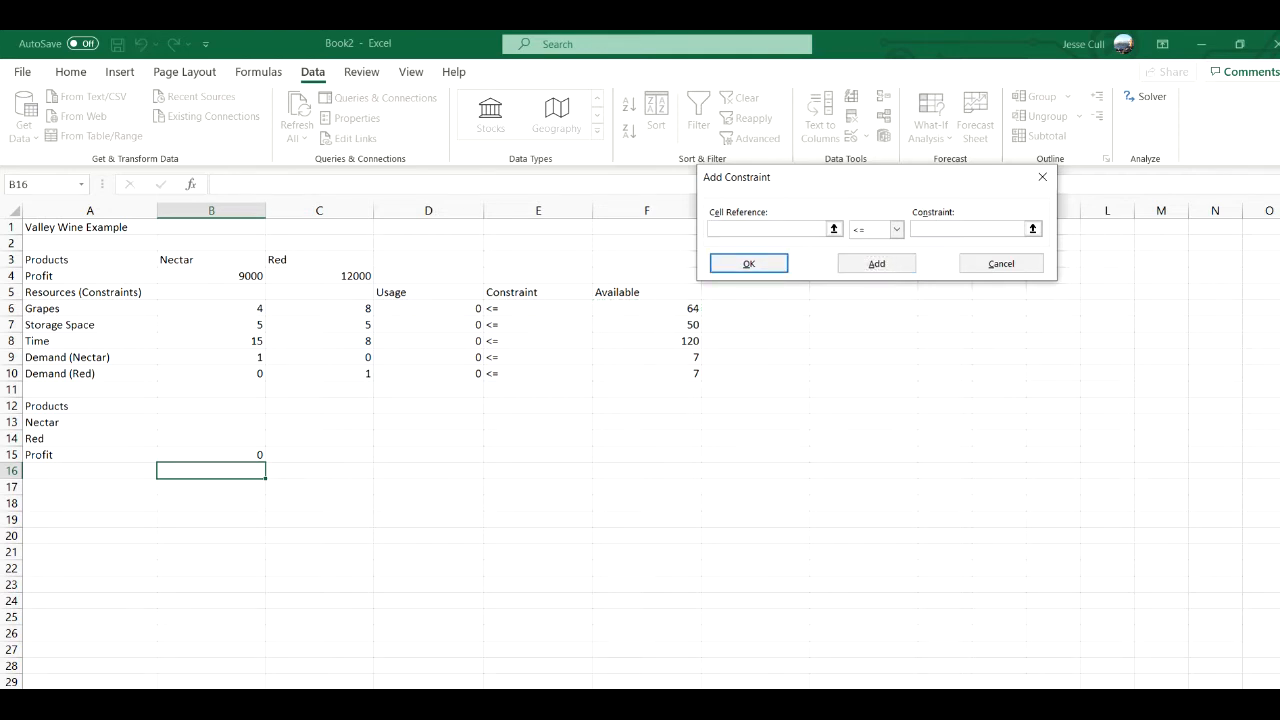
- Add the Solver constraint that storage space usage D7 is <= the available amount in F7
{"action": "left_click", "coordinate": [429, 325]}
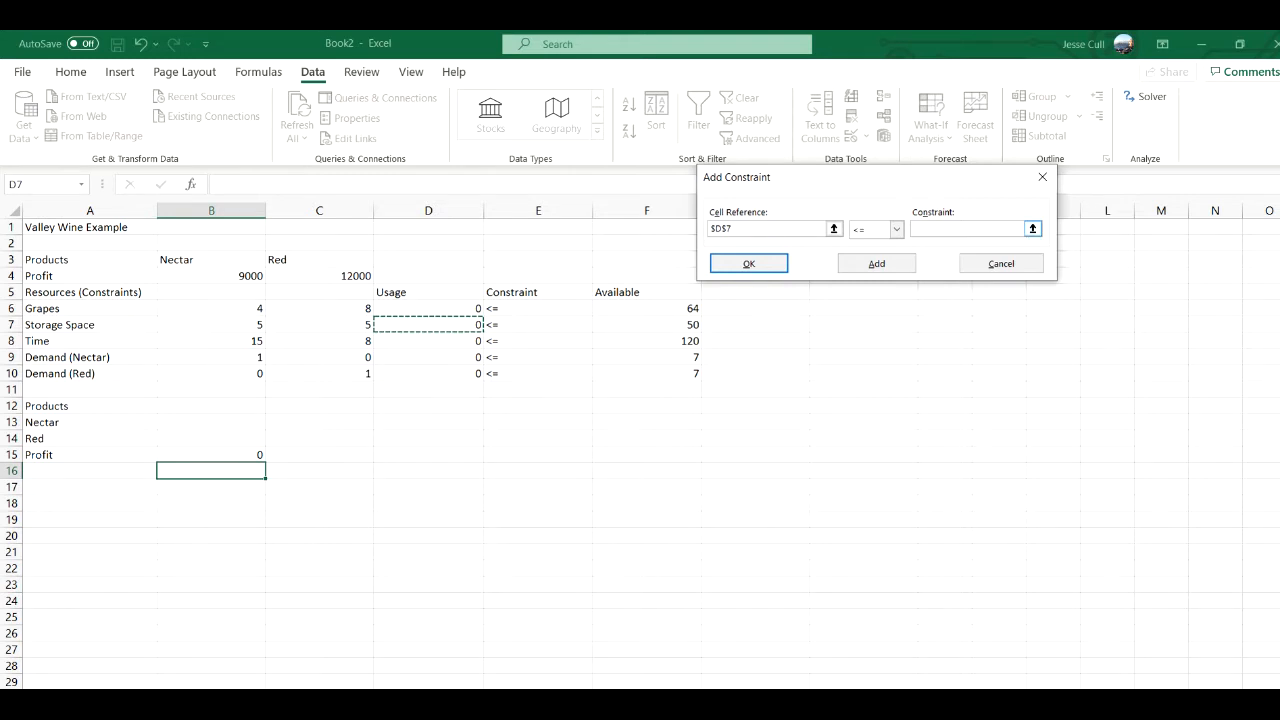
{"action": "left_click", "coordinate": [967, 229]}
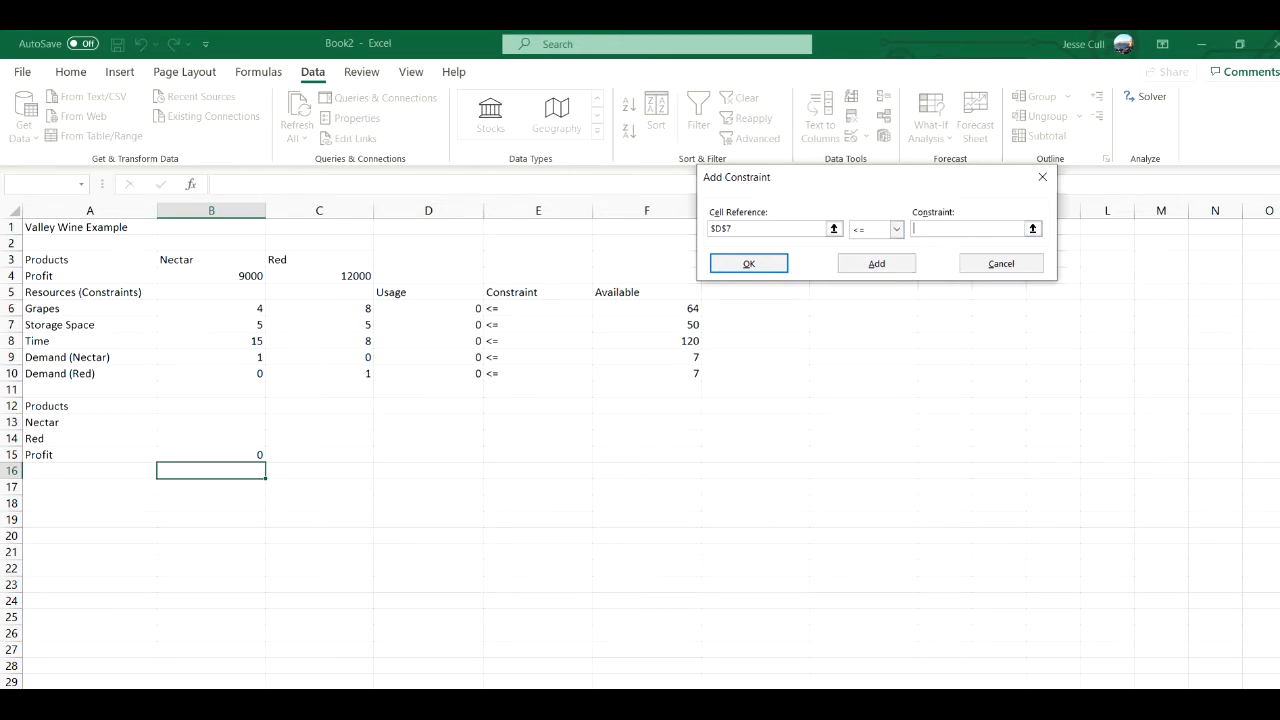
{"action": "left_click", "coordinate": [647, 325]}
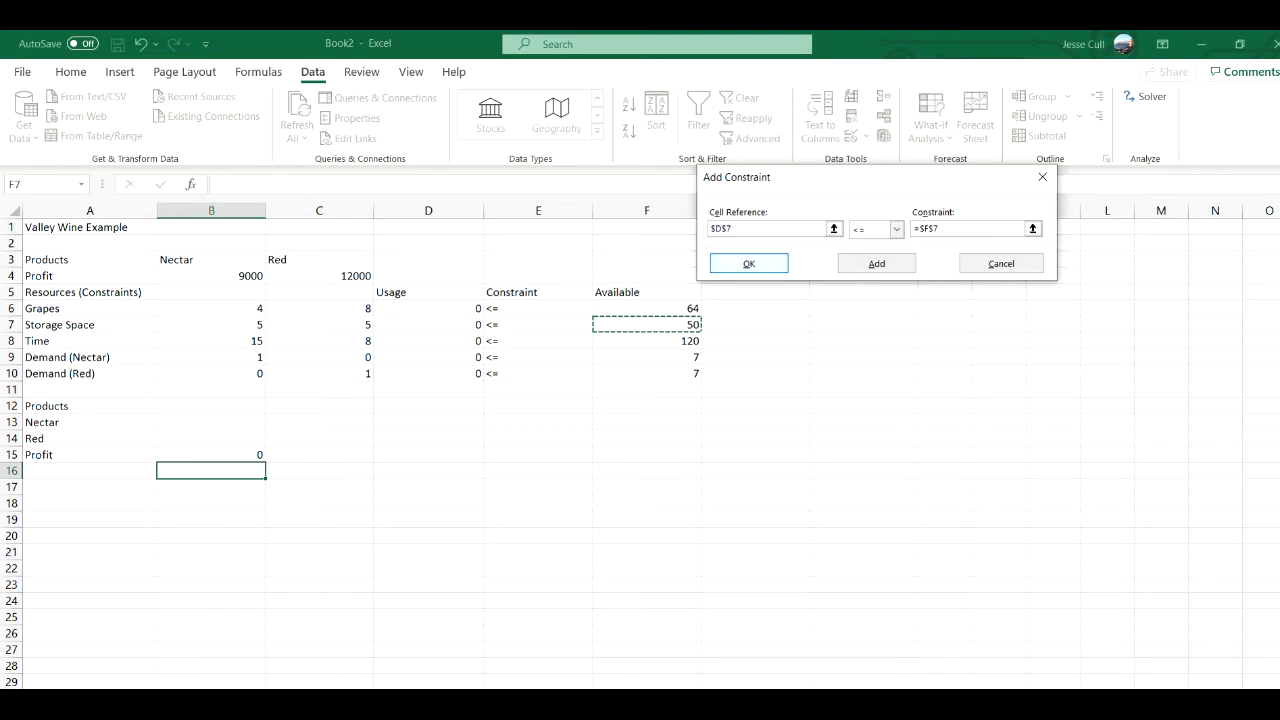
{"action": "left_click", "coordinate": [876, 263]}
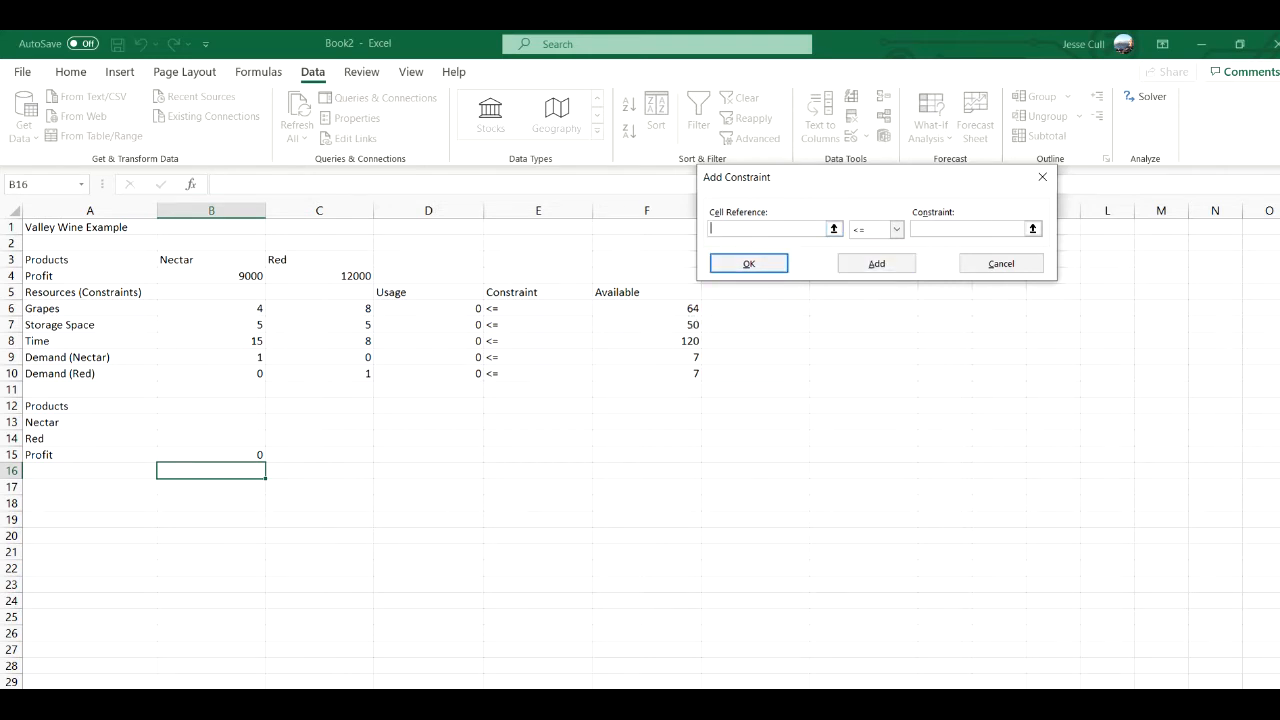
- Add the Solver constraint that time usage D8 is <= the available amount in F8
{"action": "left_click", "coordinate": [428, 341]}
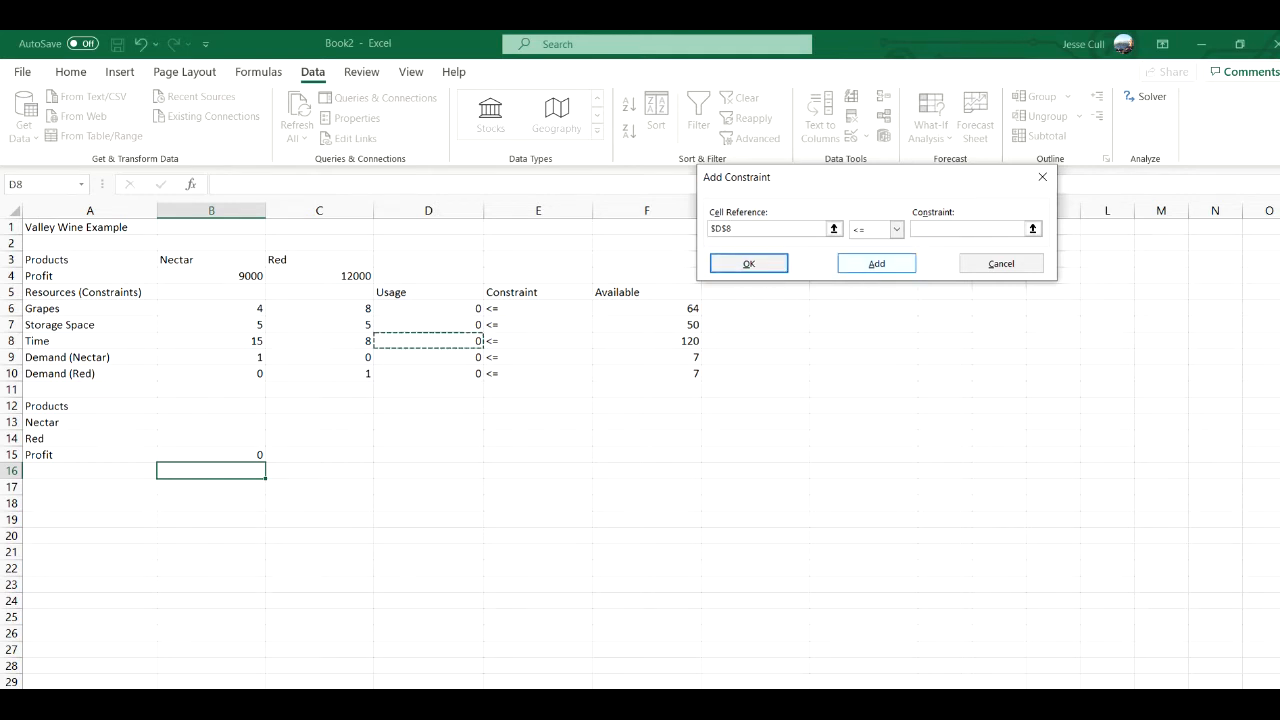
{"action": "left_click", "coordinate": [1020, 228]}
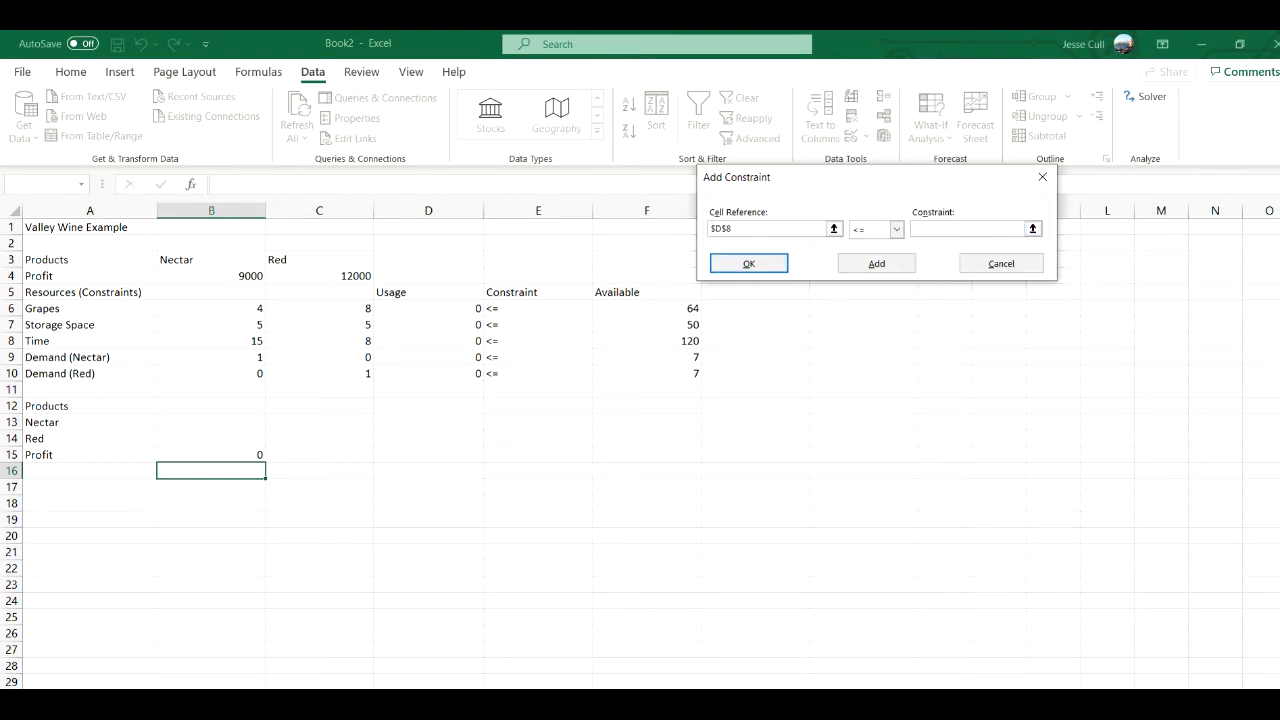
{"action": "left_click", "coordinate": [647, 341]}
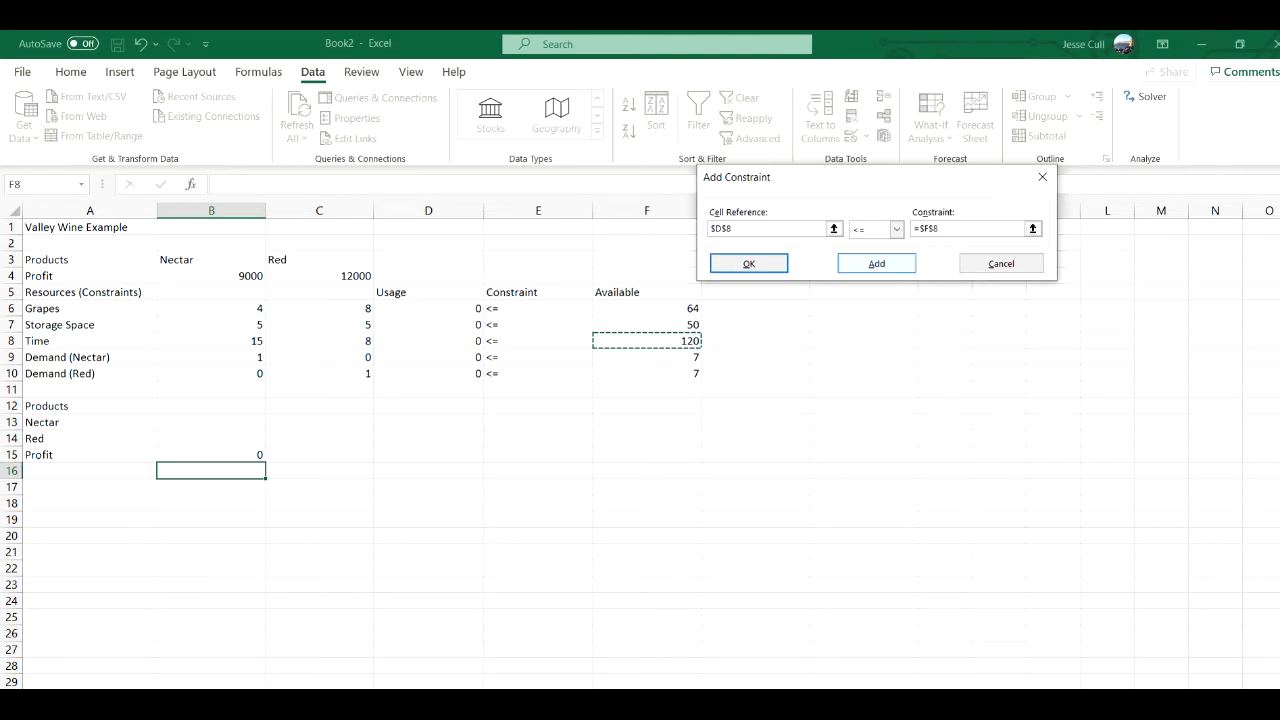
{"action": "left_click", "coordinate": [876, 263]}
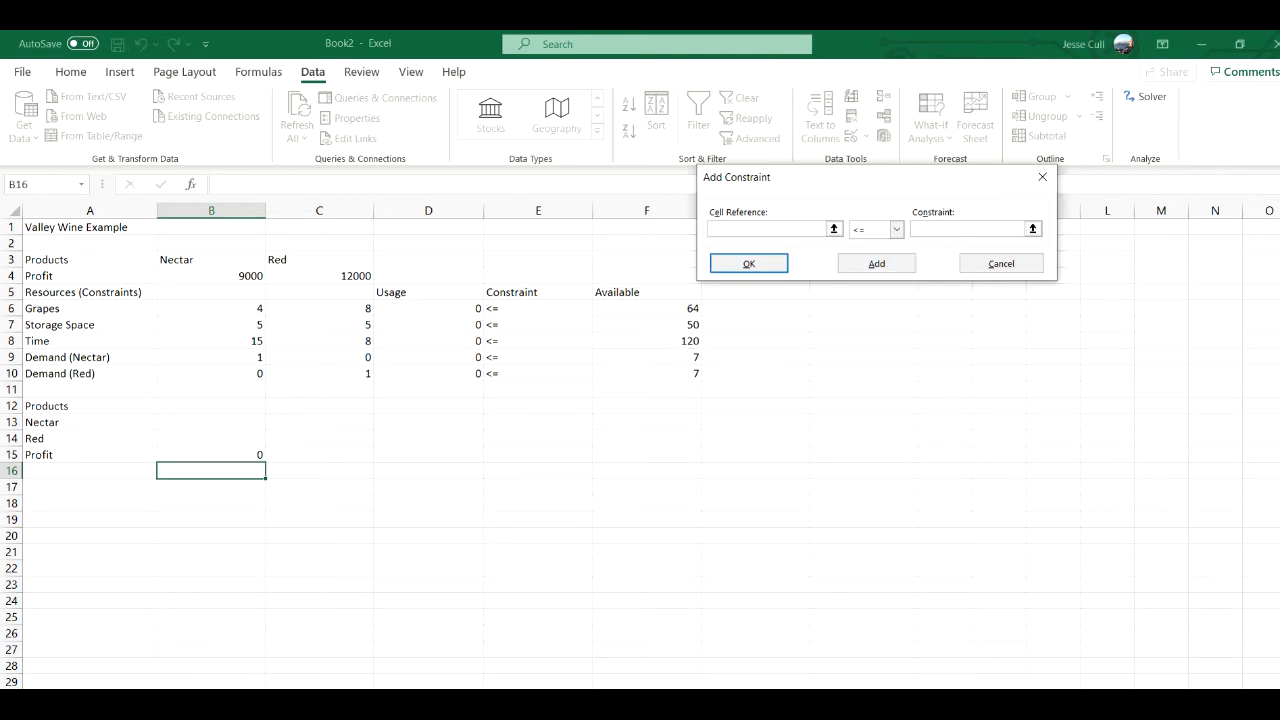
- Add the Solver constraint that Nectar demand usage D9 is <= the limit in F9
{"action": "left_click", "coordinate": [428, 357]}
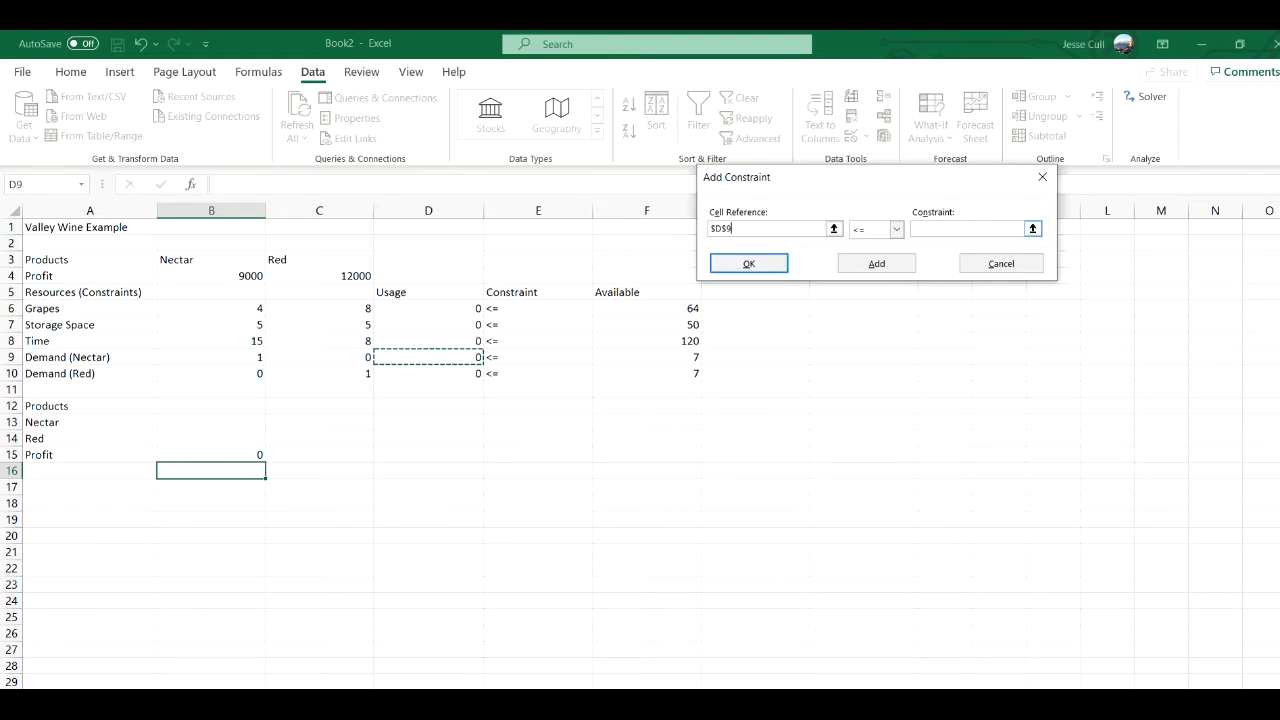
{"action": "left_click", "coordinate": [968, 229]}
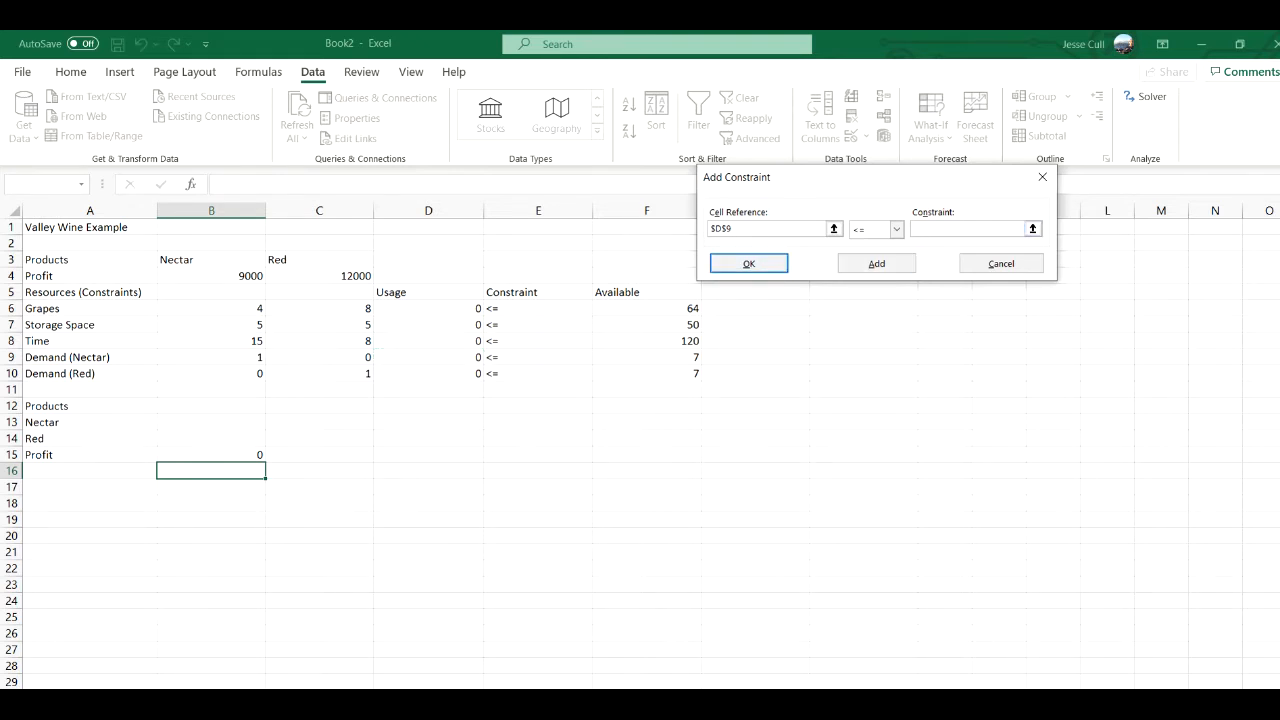
{"action": "left_click", "coordinate": [647, 357]}
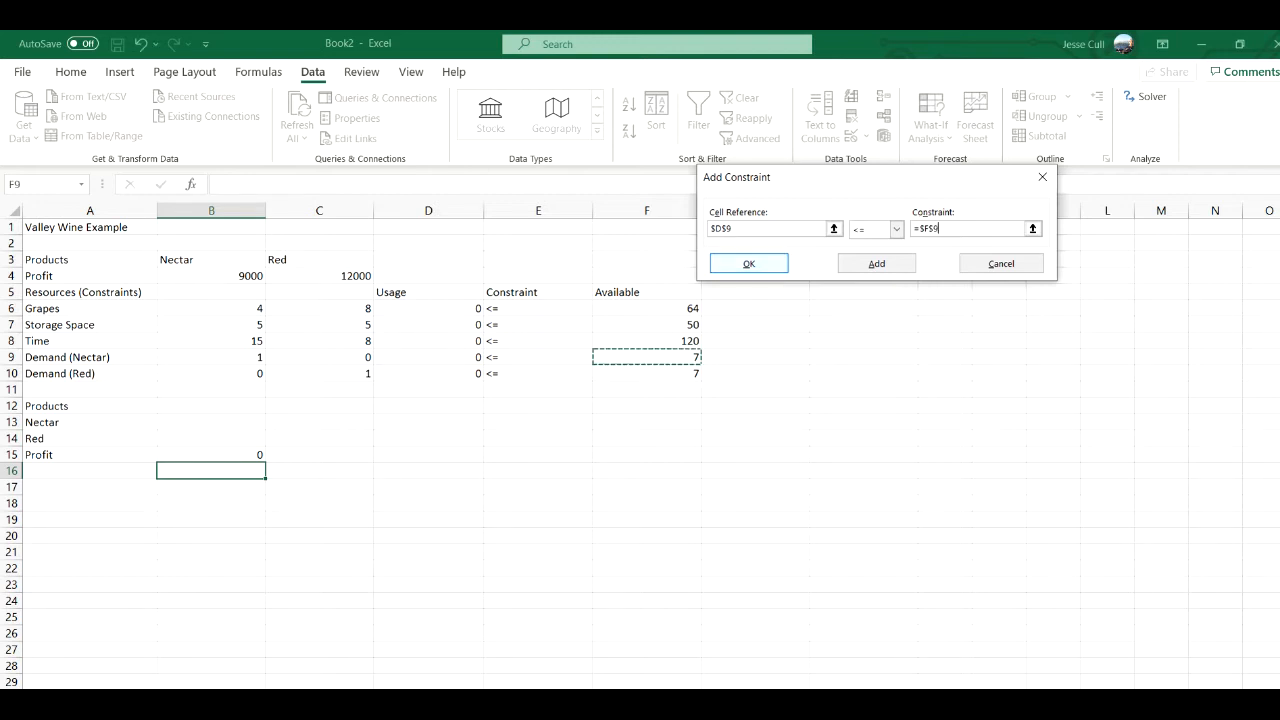
{"action": "left_click", "coordinate": [877, 264]}
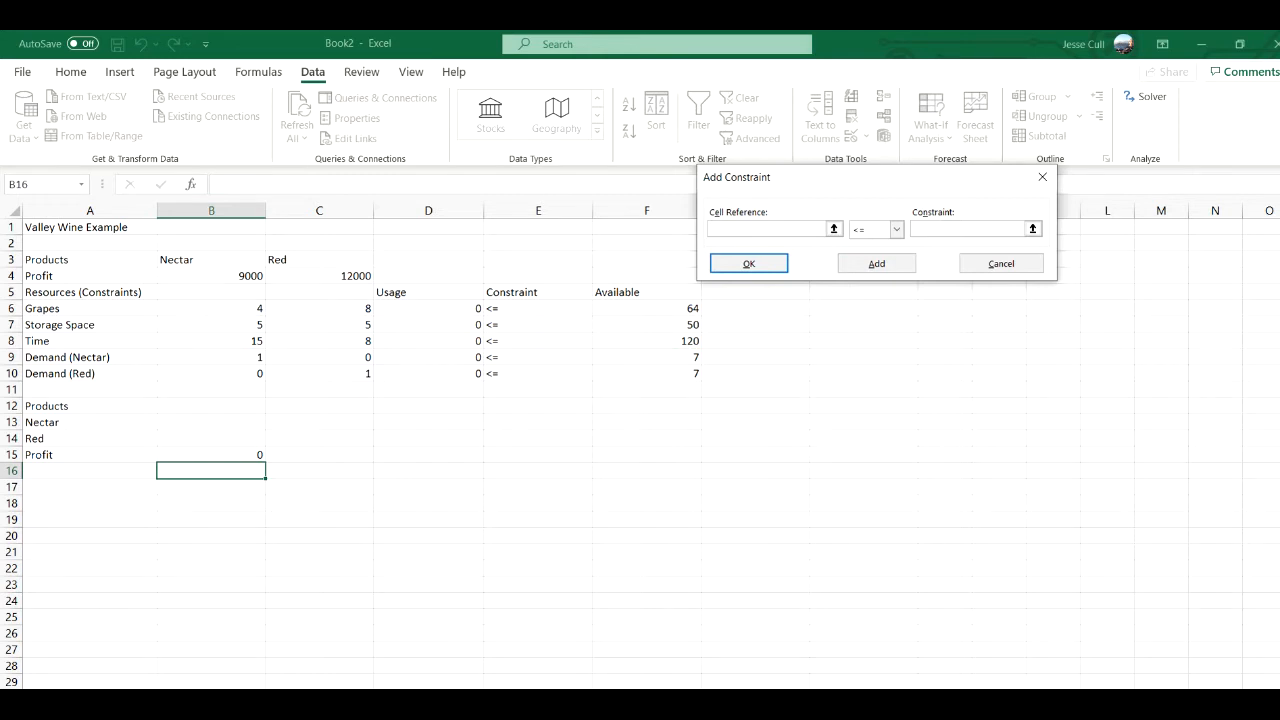
- Add the Red demand constraint D10 <= F10 as the last one and return to the Solver parameters
{"action": "left_click", "coordinate": [429, 374]}
{"action": "left_click", "coordinate": [967, 229]}
{"action": "left_click", "coordinate": [647, 374]}
{"action": "left_click", "coordinate": [749, 263]}
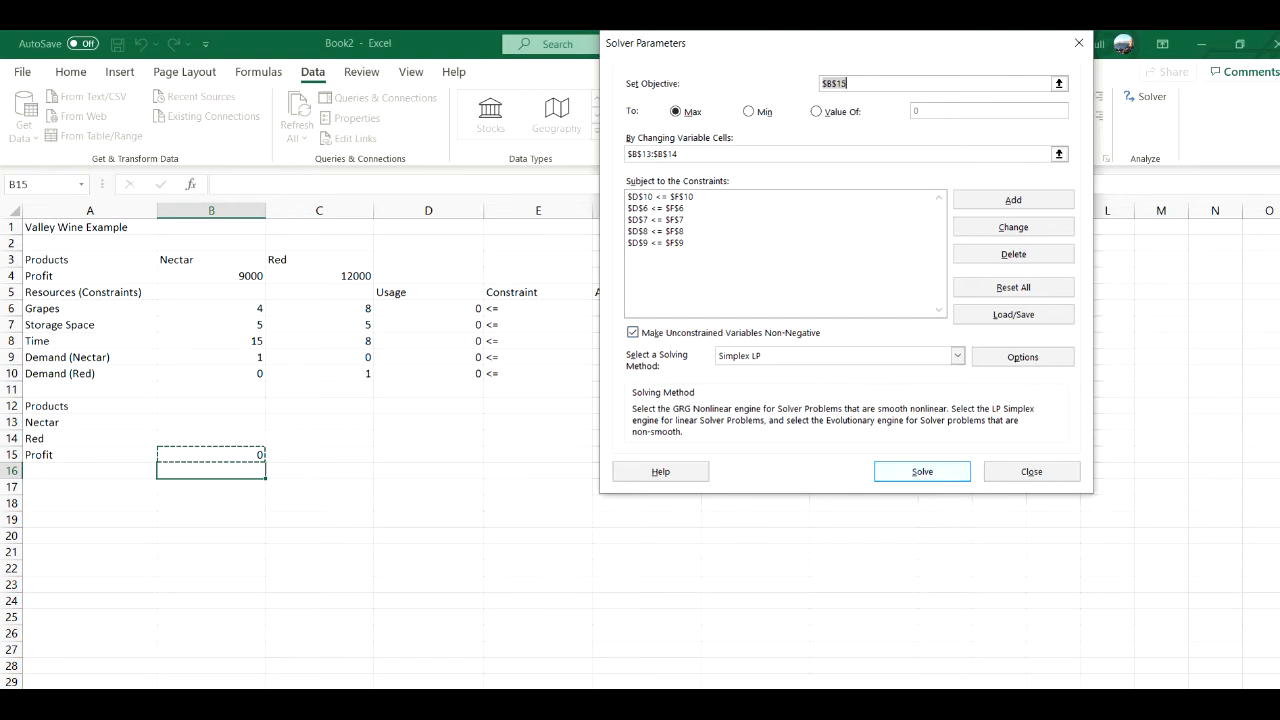
- Solve the model for maximum profit and keep the Solver solution in the worksheet
{"action": "key", "text": "Return"}
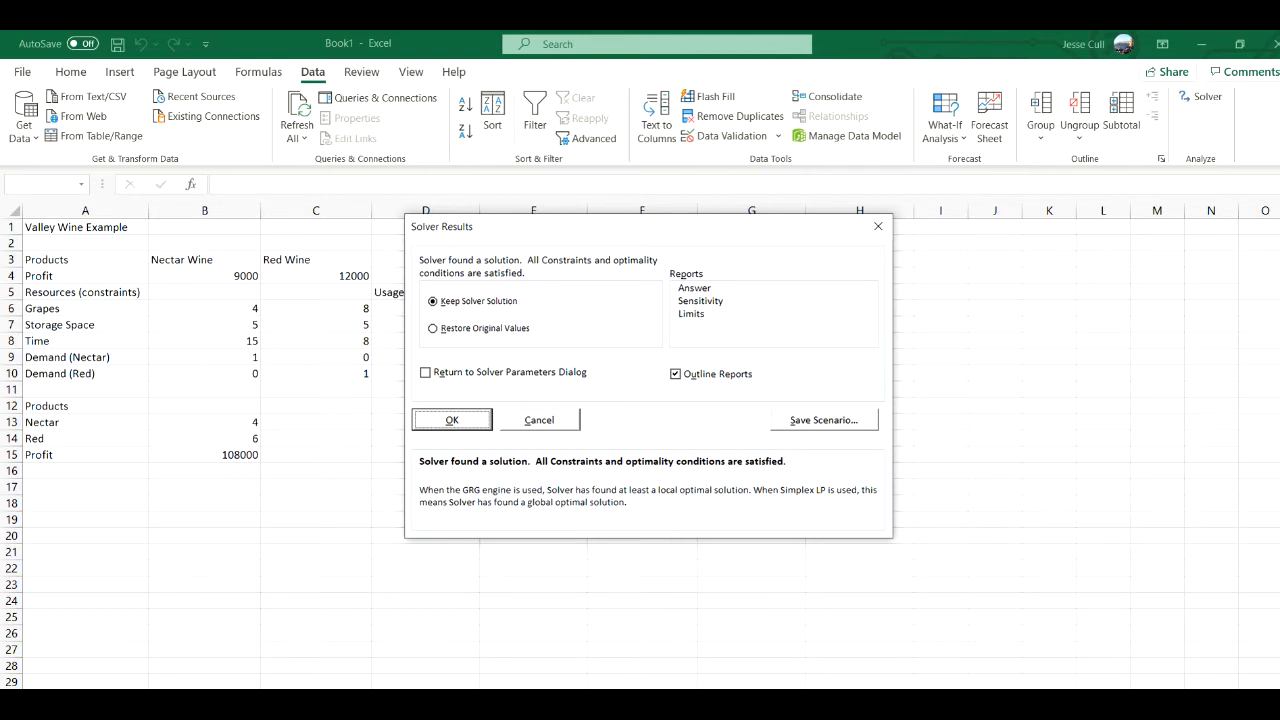
{"action": "key", "text": "Return"}
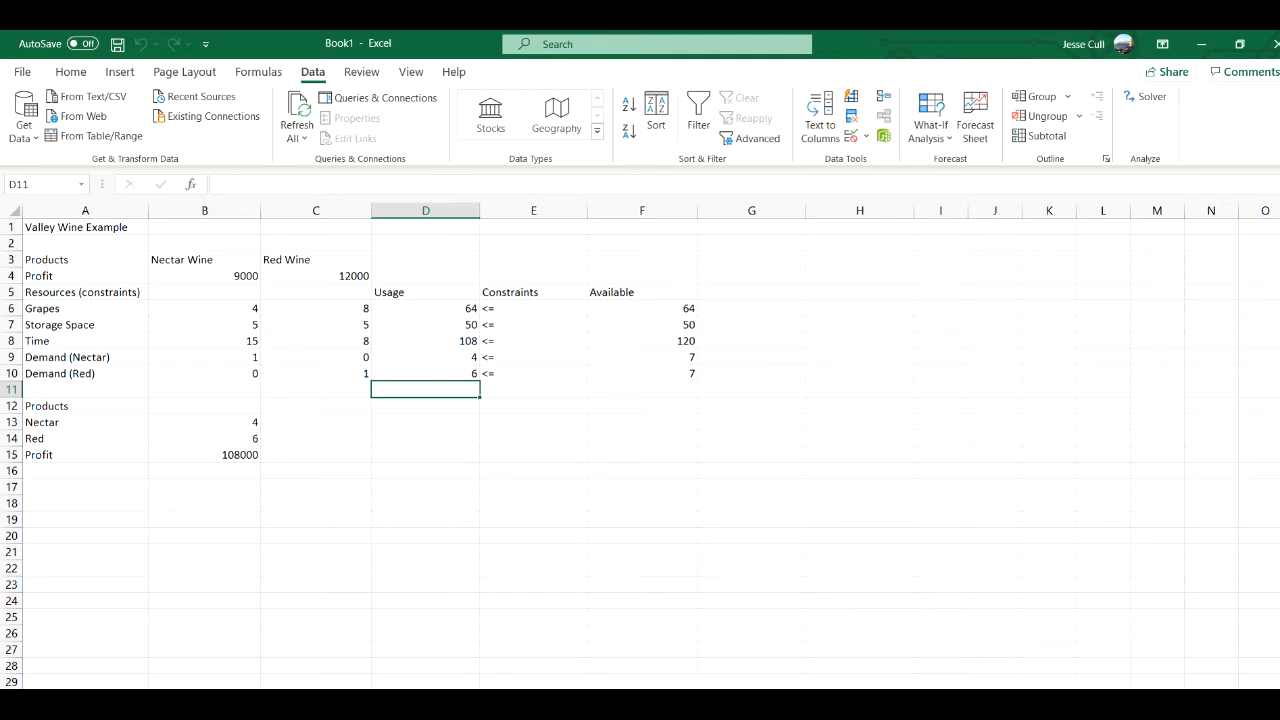
{"action": "left_click", "coordinate": [1090, 706]}
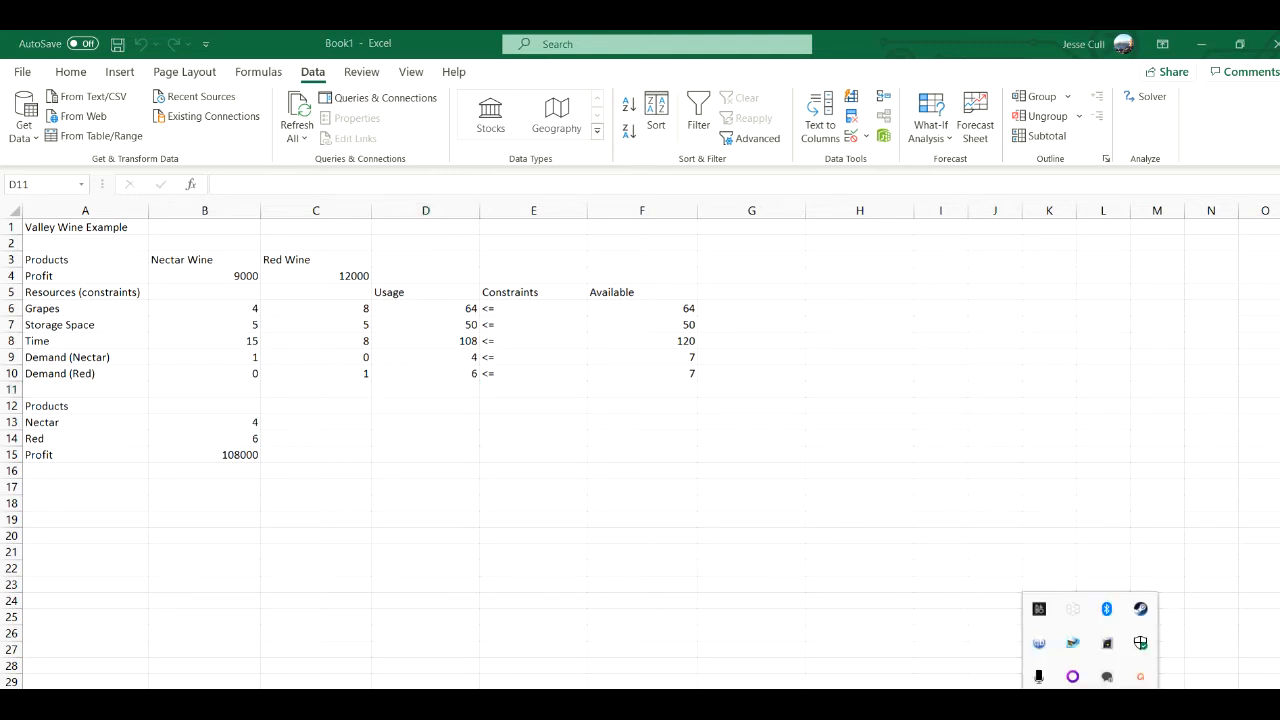
{"action": "left_click", "coordinate": [1107, 676]}
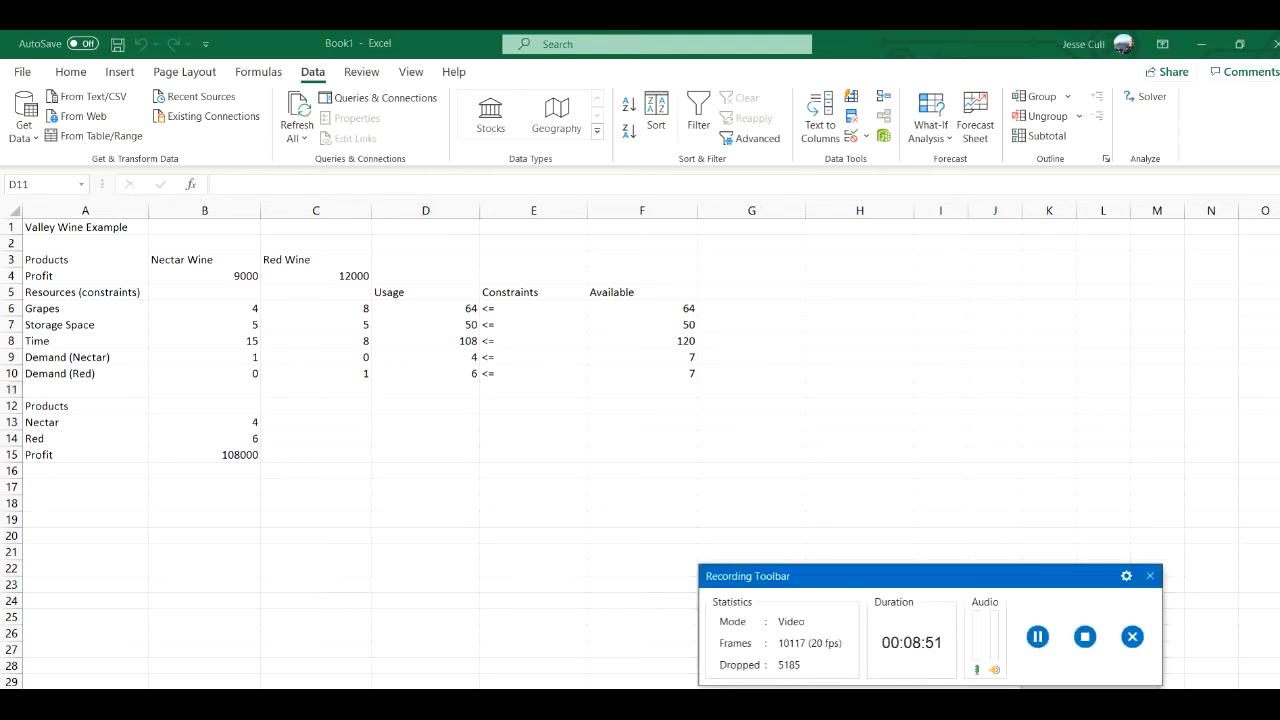
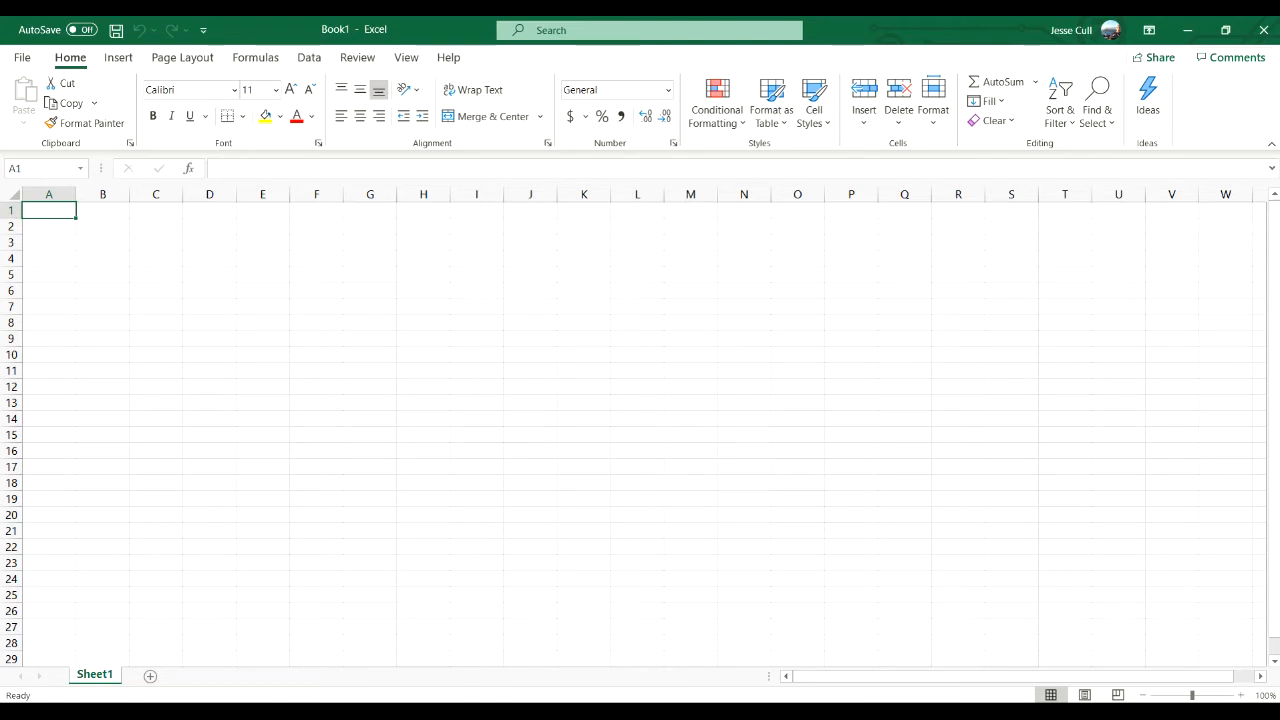
- Widen columns A through I evenly and enter the title Clothing Example in A1
{"action": "left_click_drag", "start_coordinate": [76, 194], "coordinate": [989, 194]}
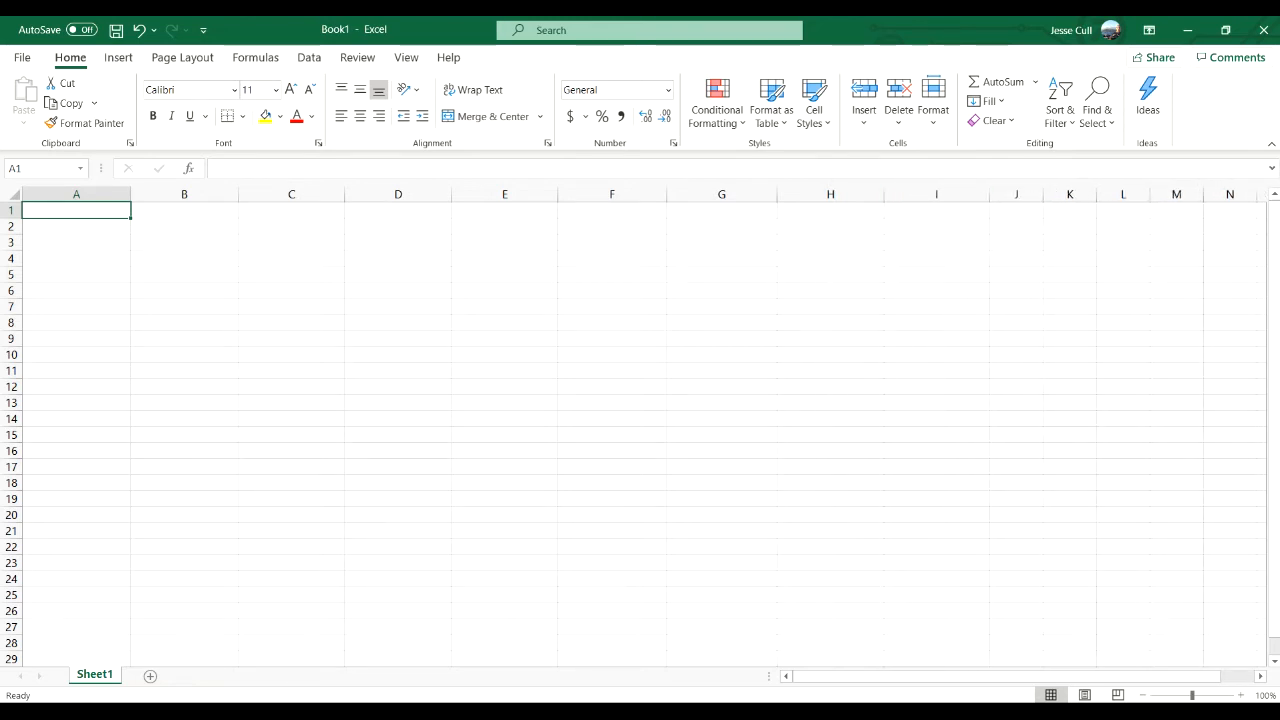
{"action": "type", "text": "Cien"}
{"action": "key", "text": "BackSpace"}
{"action": "key", "text": "BackSpace"}
{"action": "key", "text": "BackSpace"}
{"action": "type", "text": "l"}
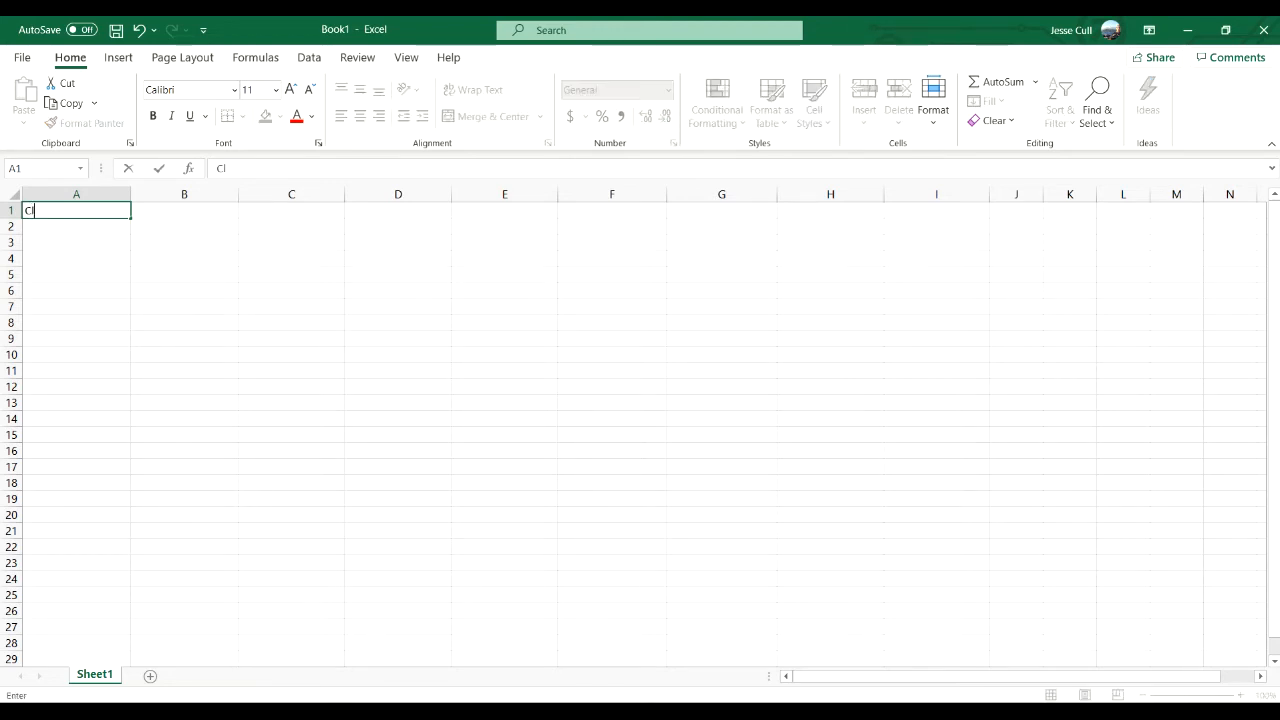
{"action": "type", "text": "othing Example"}
{"action": "key", "text": "Return"}
{"action": "key", "text": "Return"}
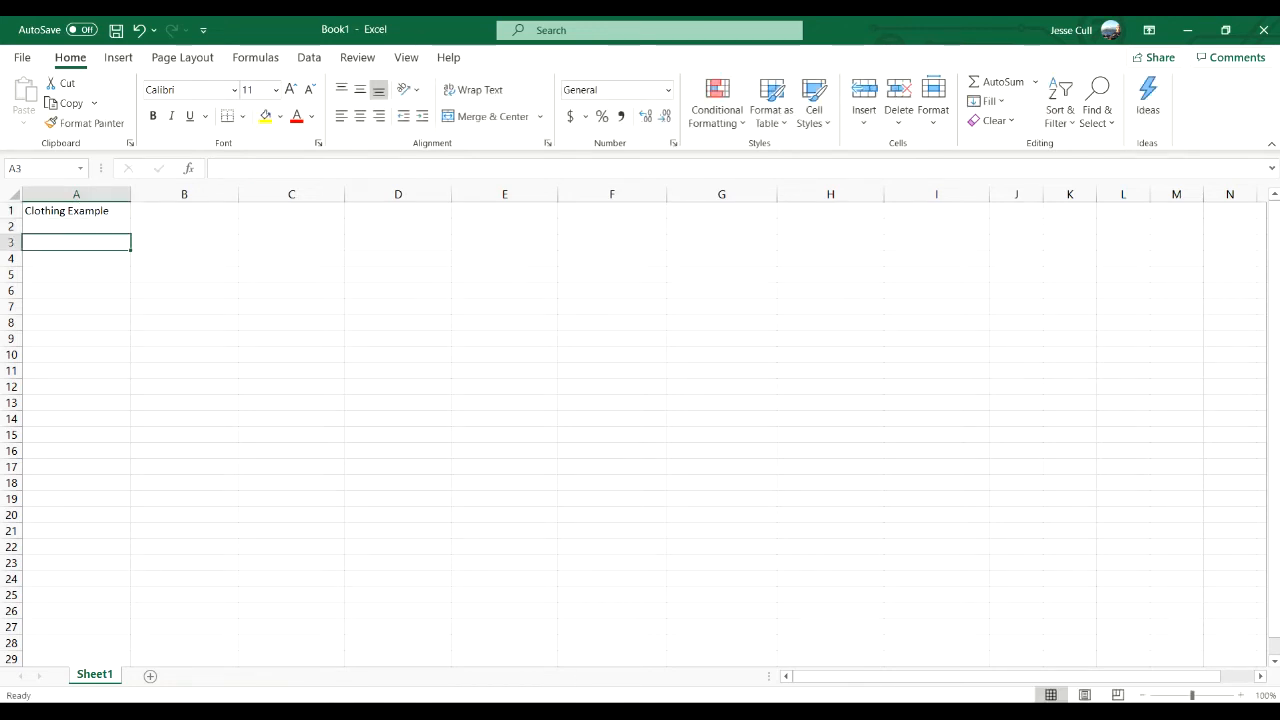
- Start the header row with Products in A3, Sweat (F) in B3 and Sweatshirt (F/B) in C3
{"action": "type", "text": "Products"}
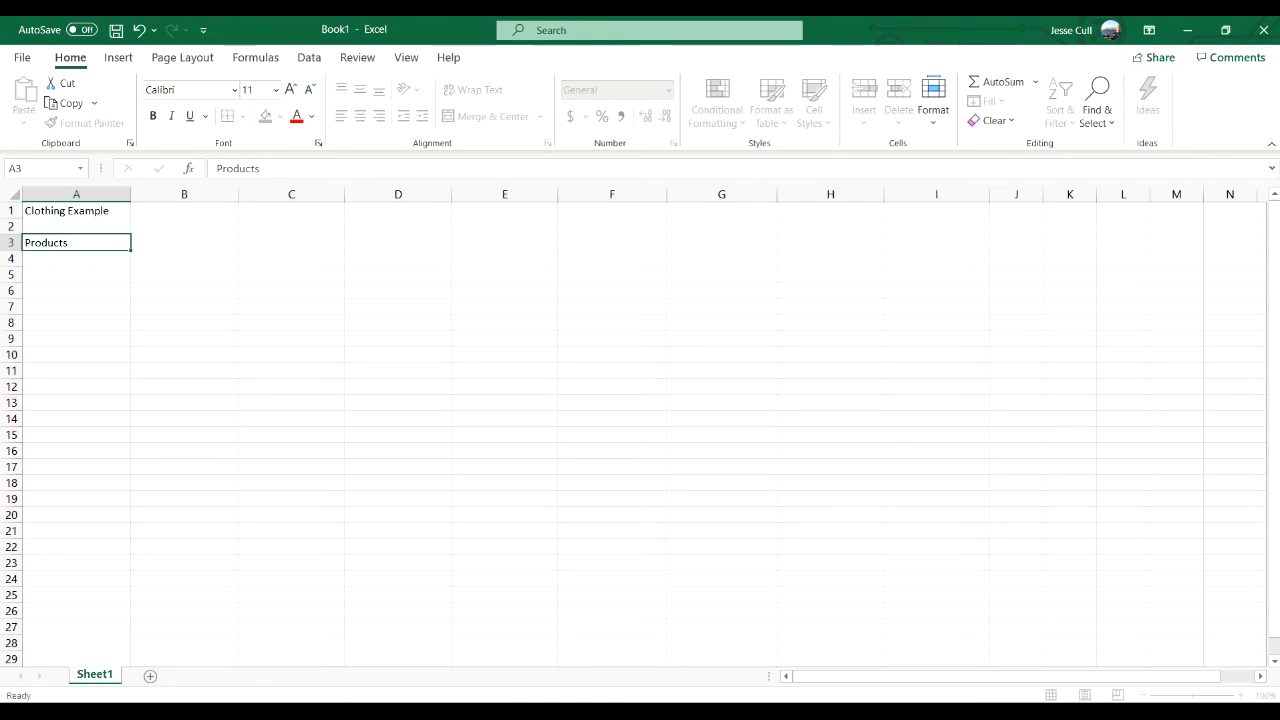
{"action": "key", "text": "Tab"}
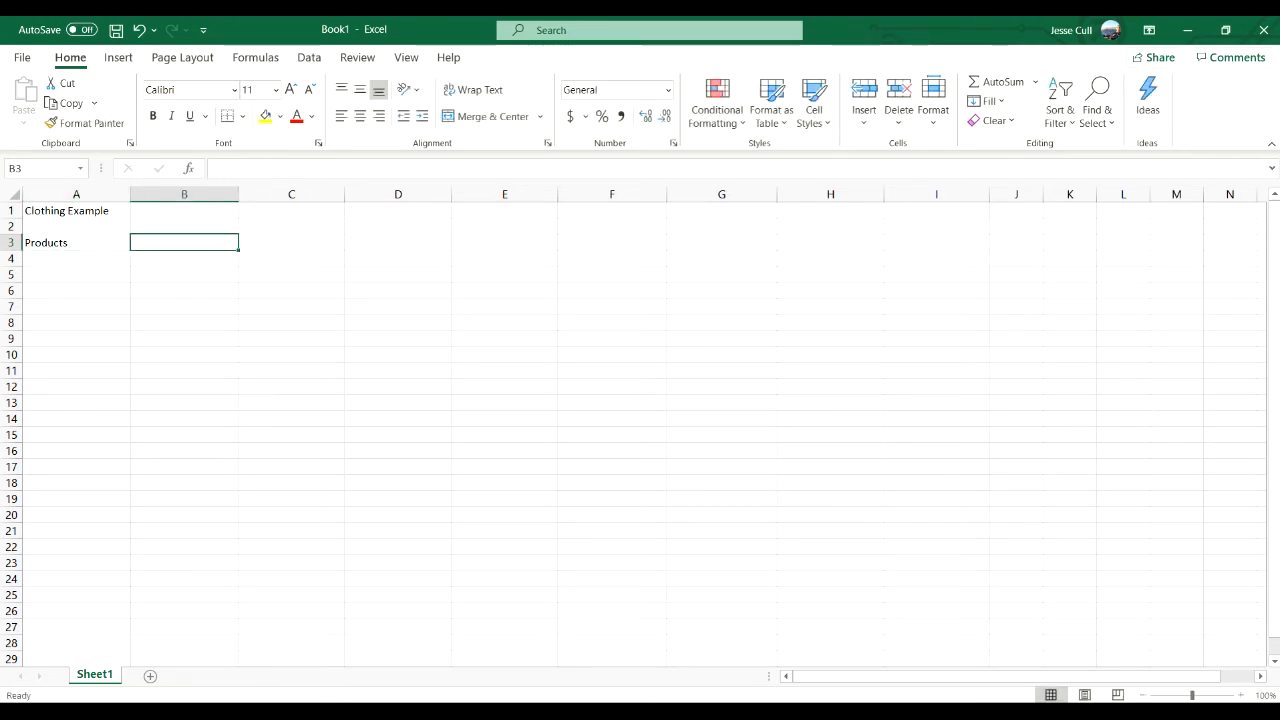
{"action": "type", "text": "Swea"}
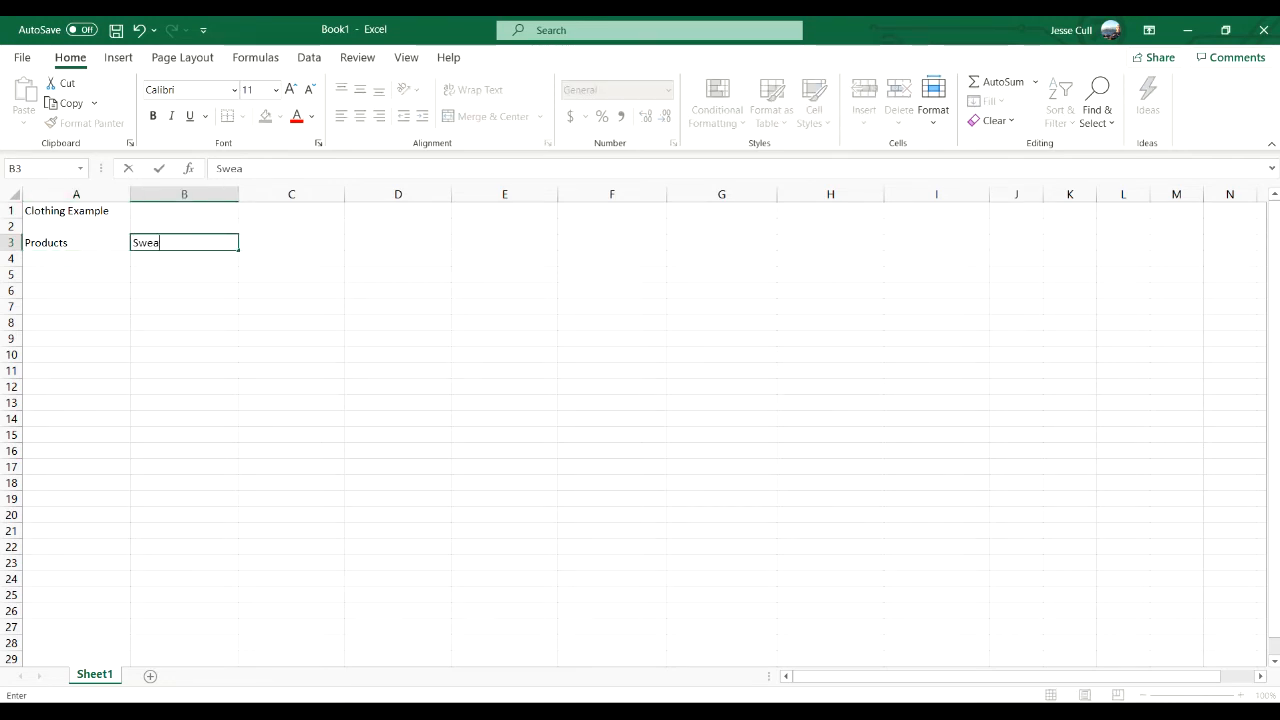
{"action": "type", "text": "t (F)"}
{"action": "key", "text": "Tab"}
{"action": "type", "text": "Sweat"}
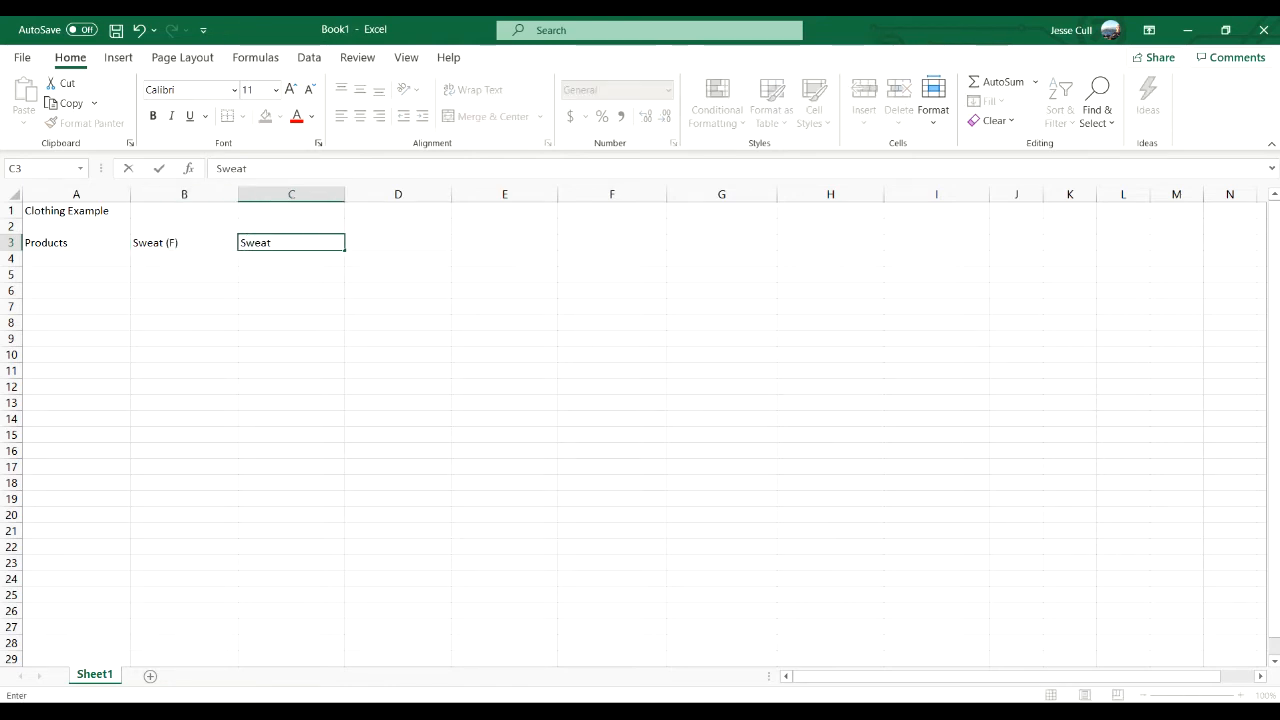
{"action": "type", "text": "shirt (F/B)"}
{"action": "key", "text": "Tab"}
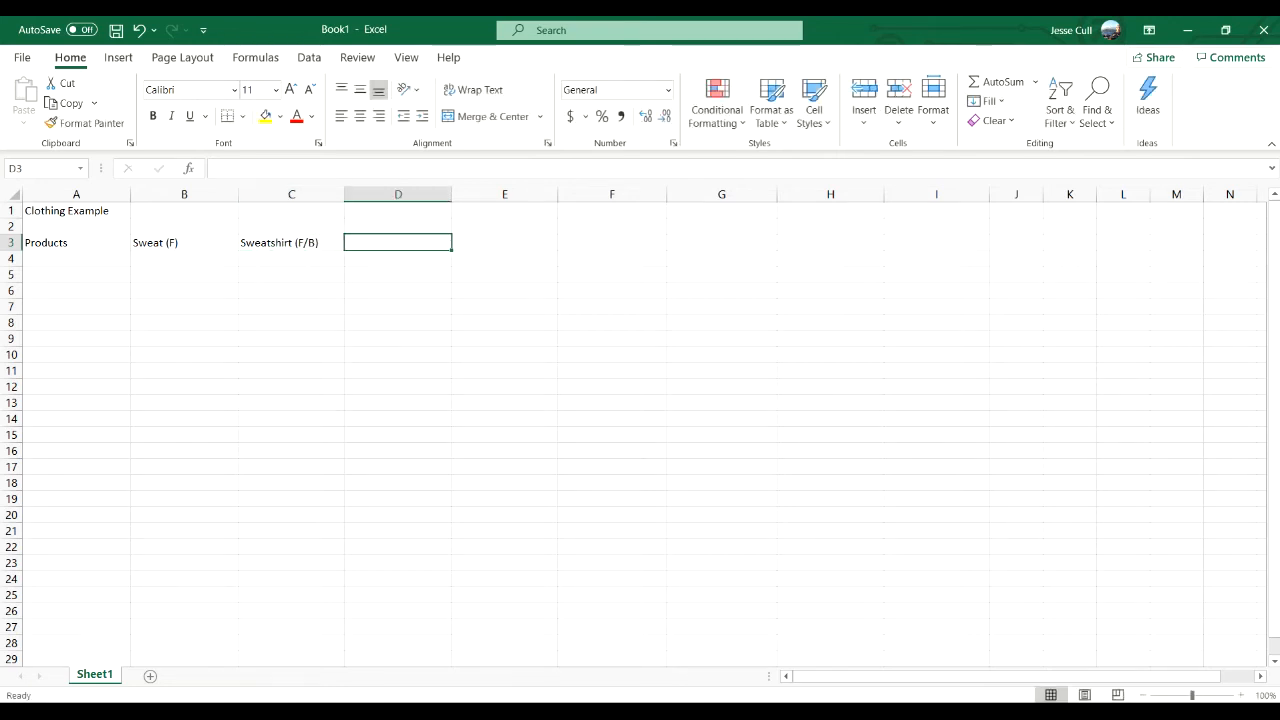
- Complete the product headers with Tshirt (F) in D3 and Tshirt (F/B) in E3
{"action": "type", "text": "Tshirt "}
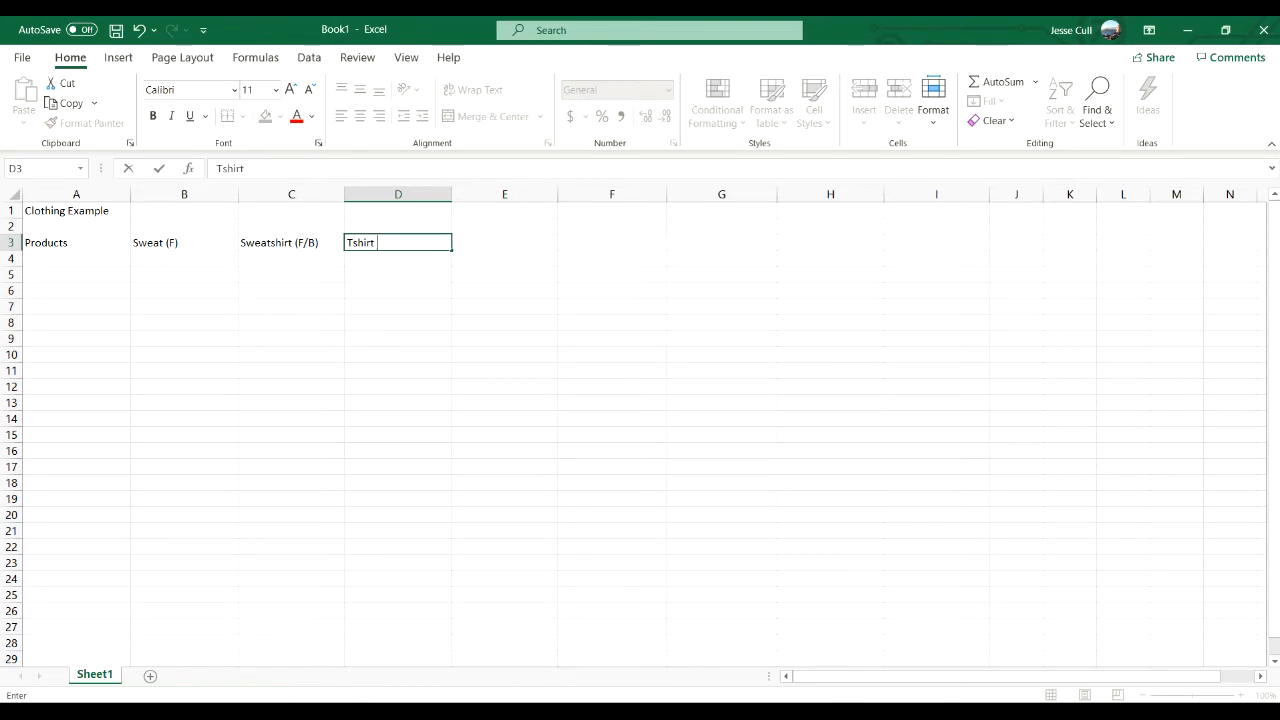
{"action": "type", "text": "(F)"}
{"action": "key", "text": "Tab"}
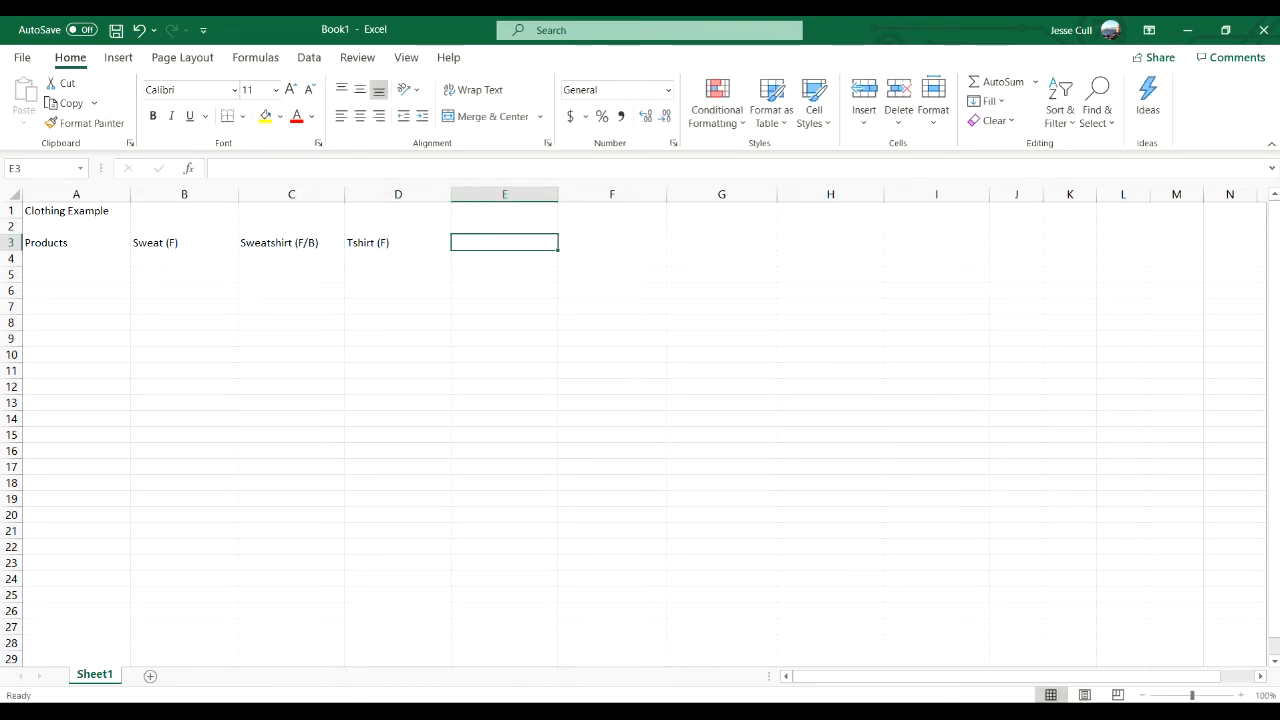
{"action": "type", "text": "Tshirt (L"}
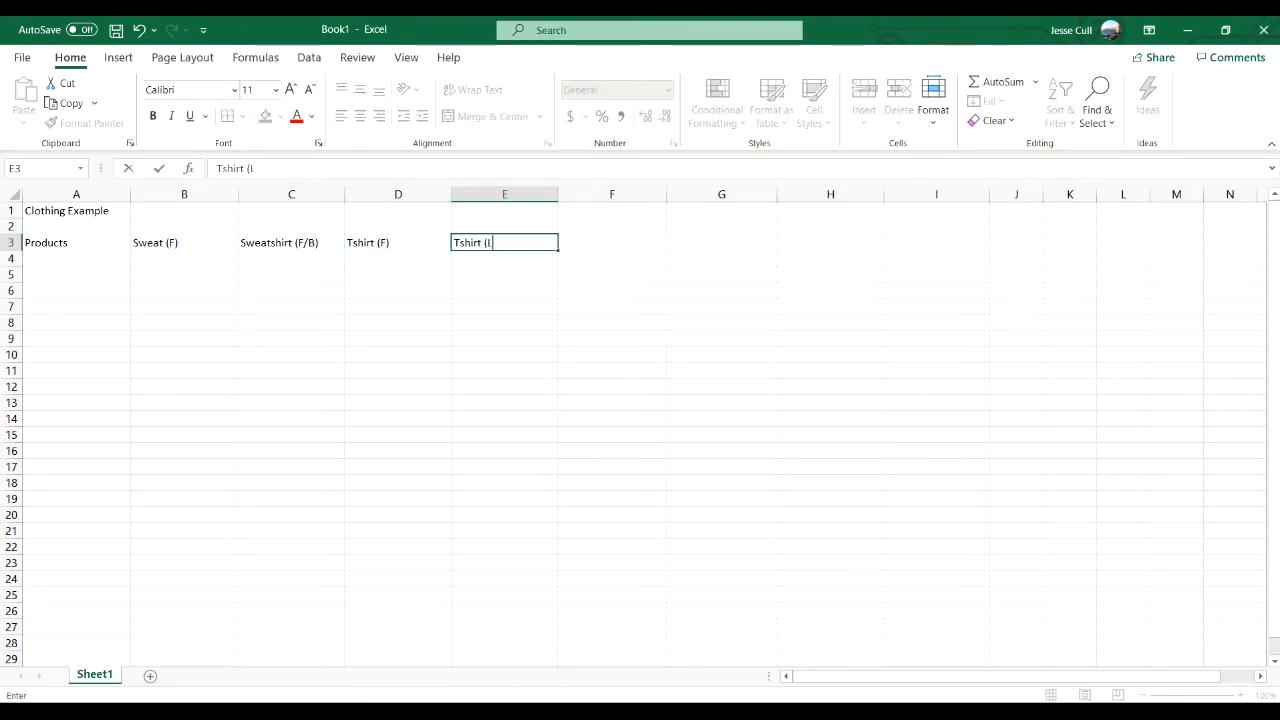
{"action": "key", "text": "BackSpace"}
{"action": "type", "text": "F/B)"}
{"action": "key", "text": "Return"}
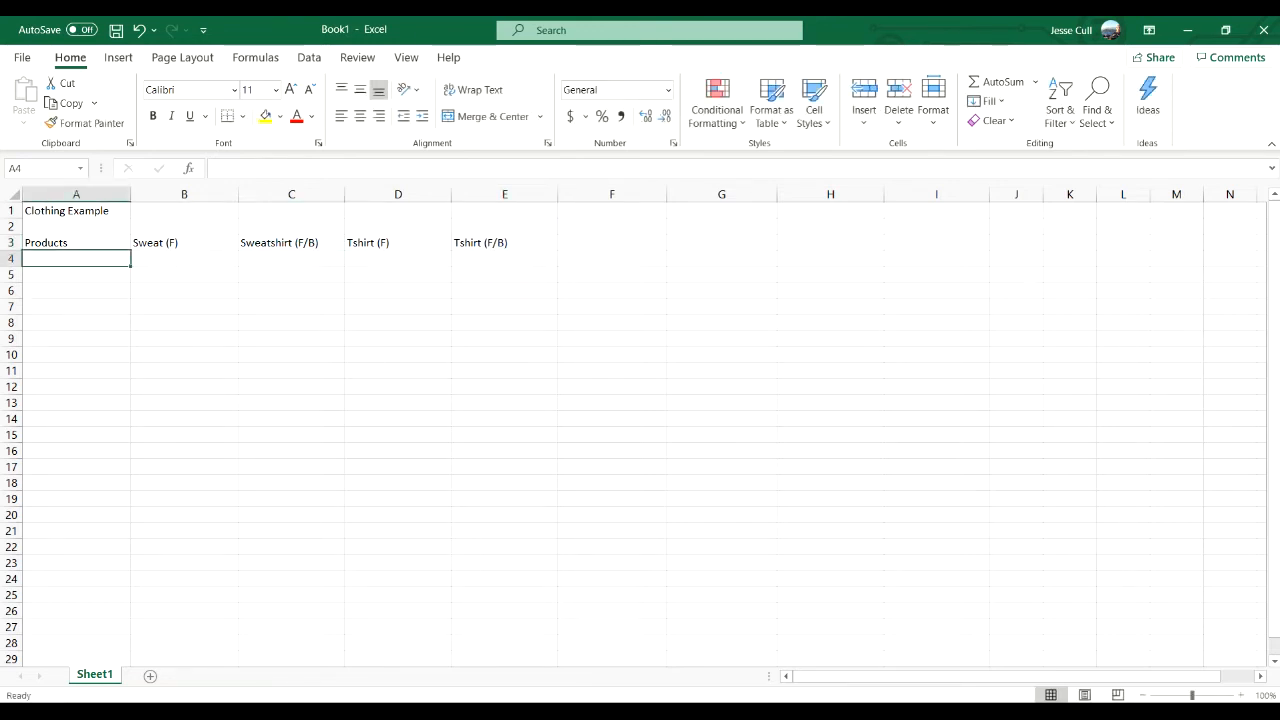
- Add a Profit row in row 4 with 90, 125, 45 and 65 for the four products in order
{"action": "type", "text": "Po"}
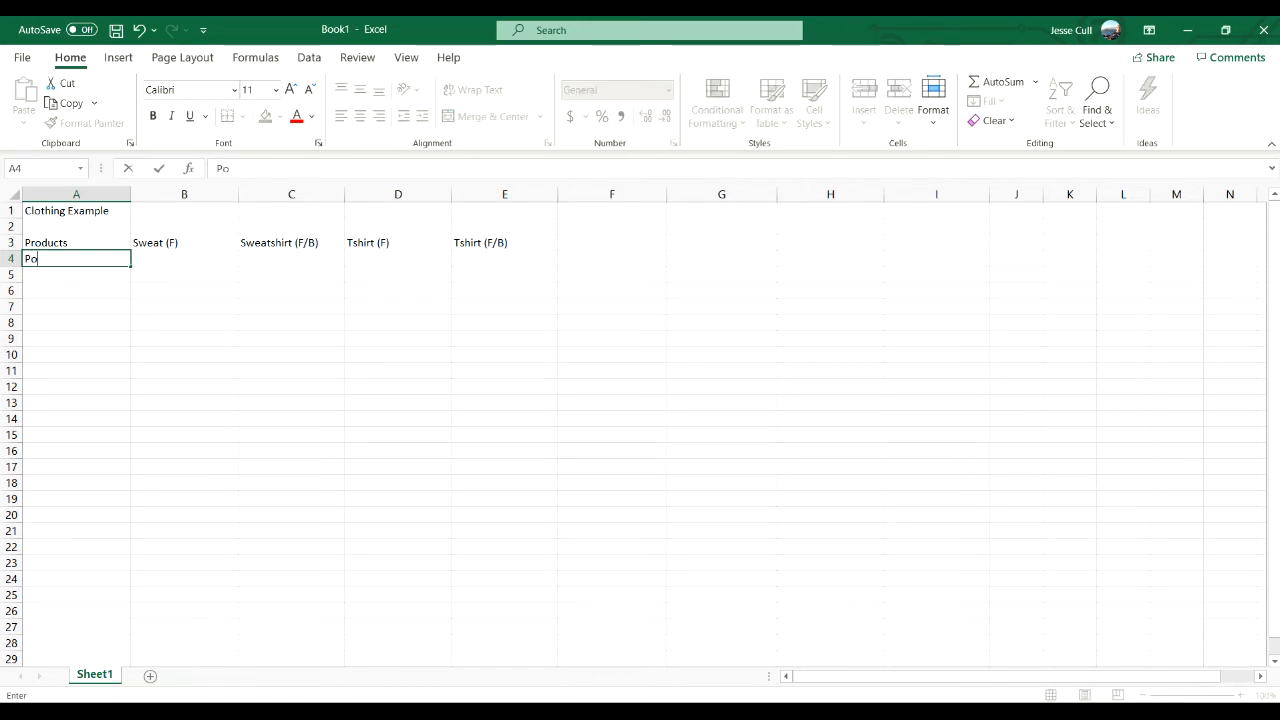
{"action": "type", "text": "ofit"}
{"action": "key", "text": "Tab"}
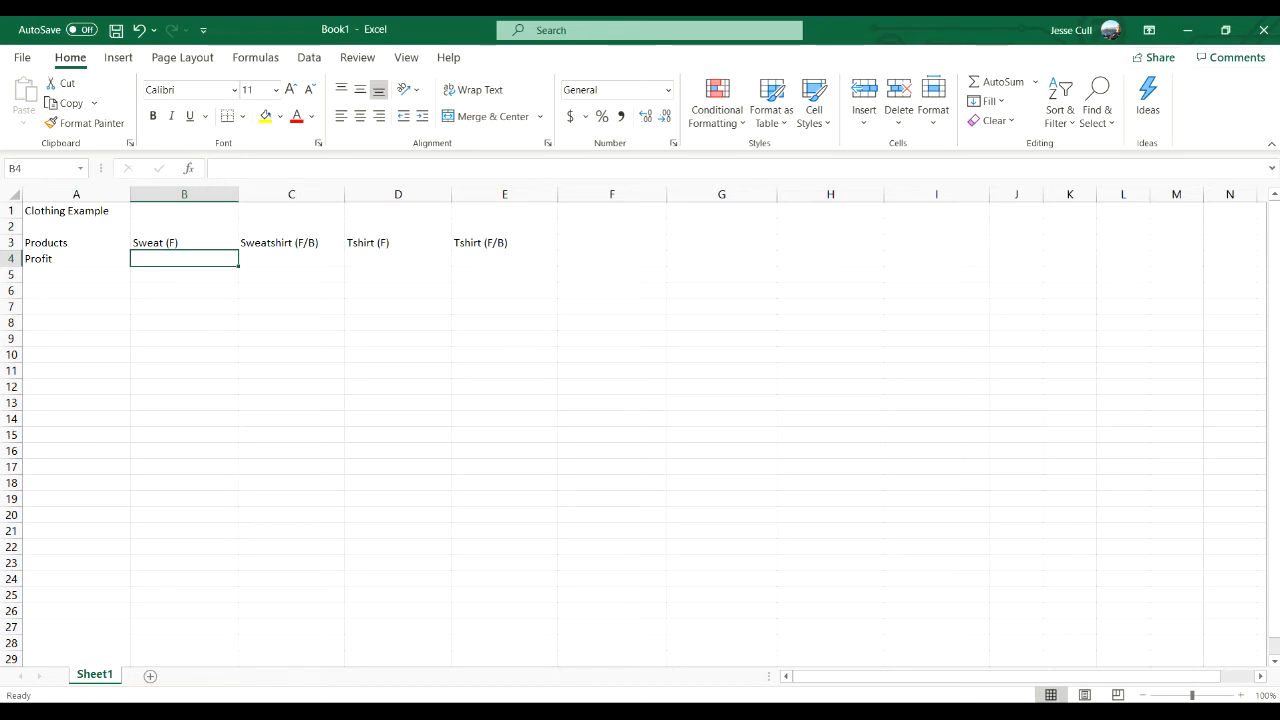
{"action": "type", "text": "90"}
{"action": "key", "text": "Tab"}
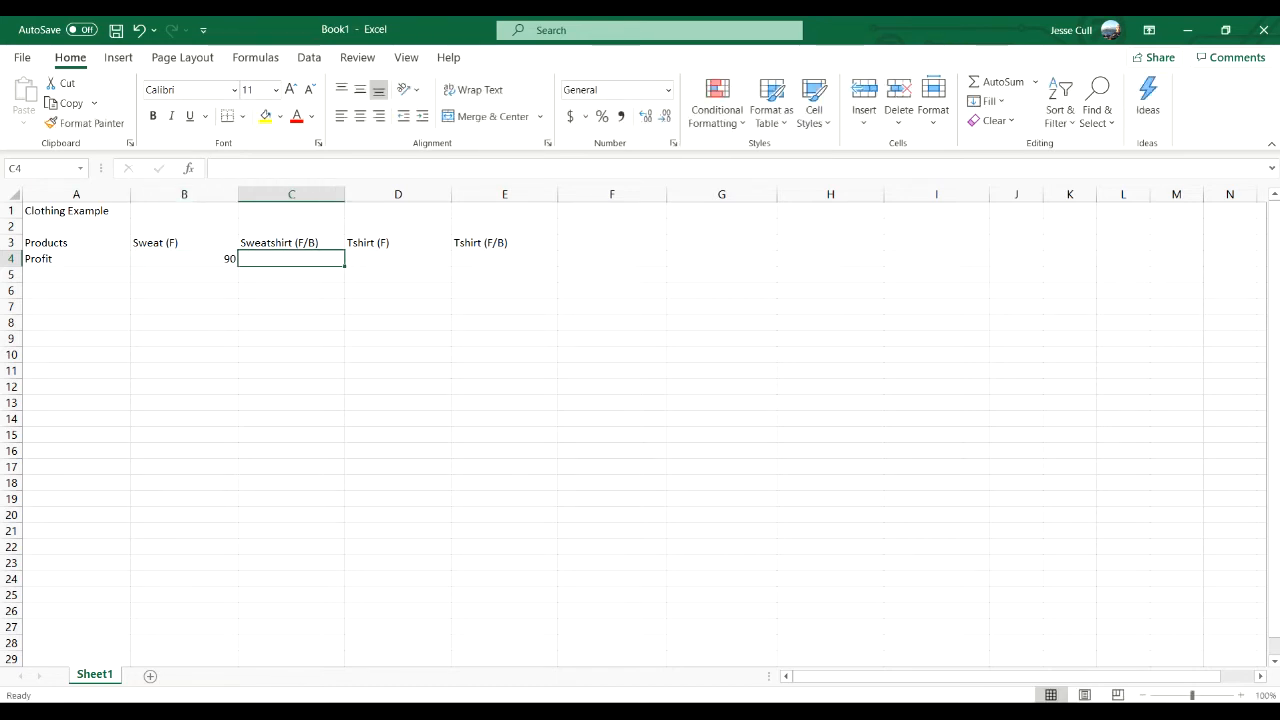
{"action": "type", "text": "125"}
{"action": "key", "text": "Tab"}
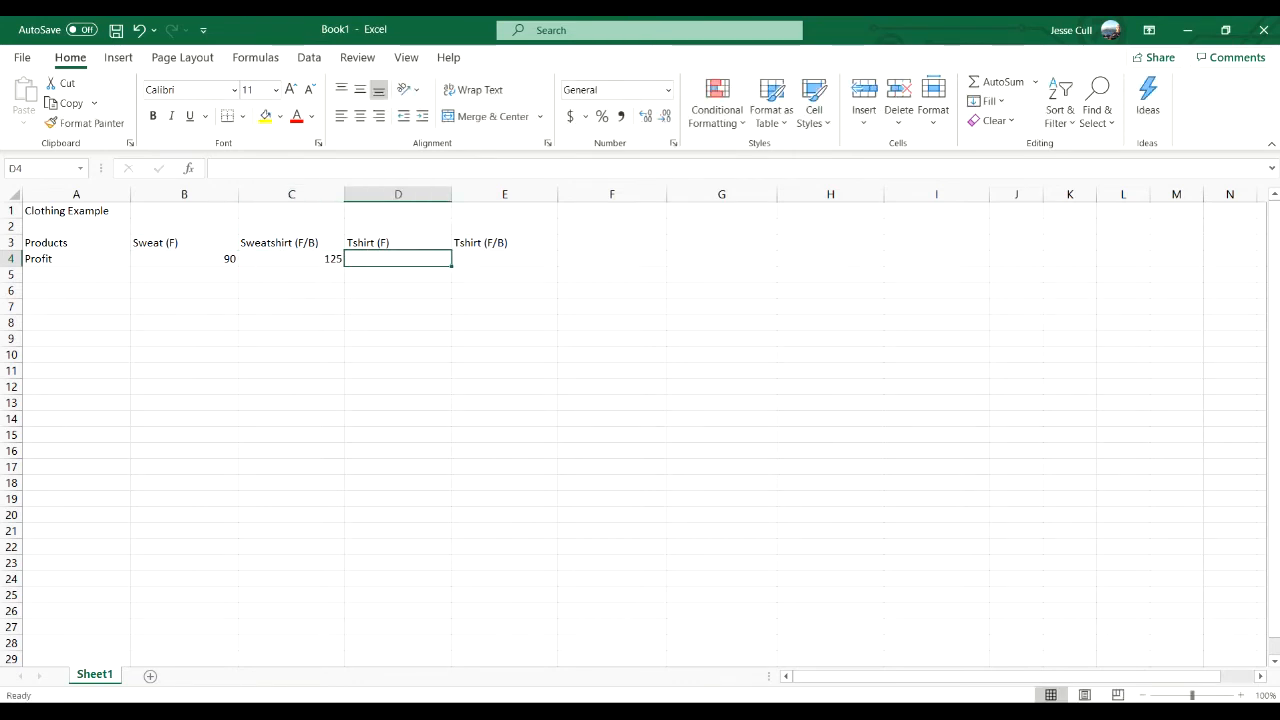
{"action": "type", "text": "45"}
{"action": "key", "text": "Tab"}
{"action": "type", "text": "65"}
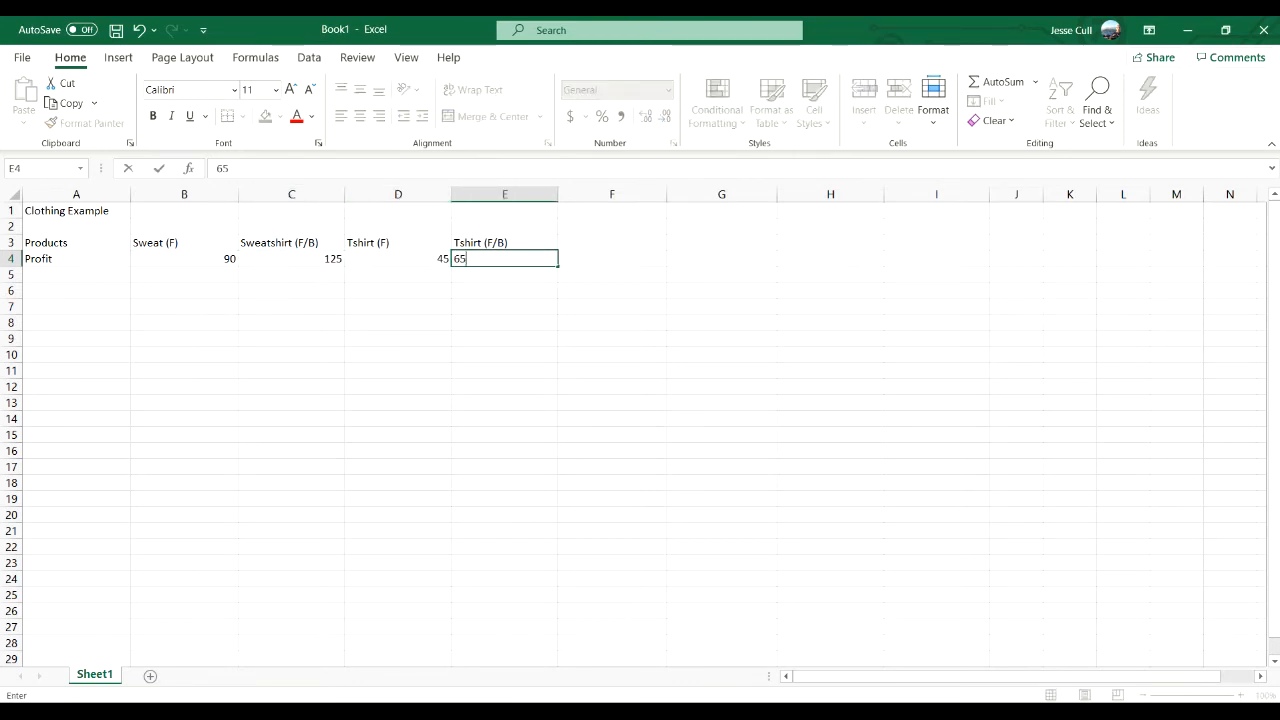
{"action": "key", "text": "Return"}
- Enter the heading Resources/Constraints in A5 and widen column A to fit it
{"action": "key", "text": "Left"}
{"action": "key", "text": "Left"}
{"action": "key", "text": "Left"}
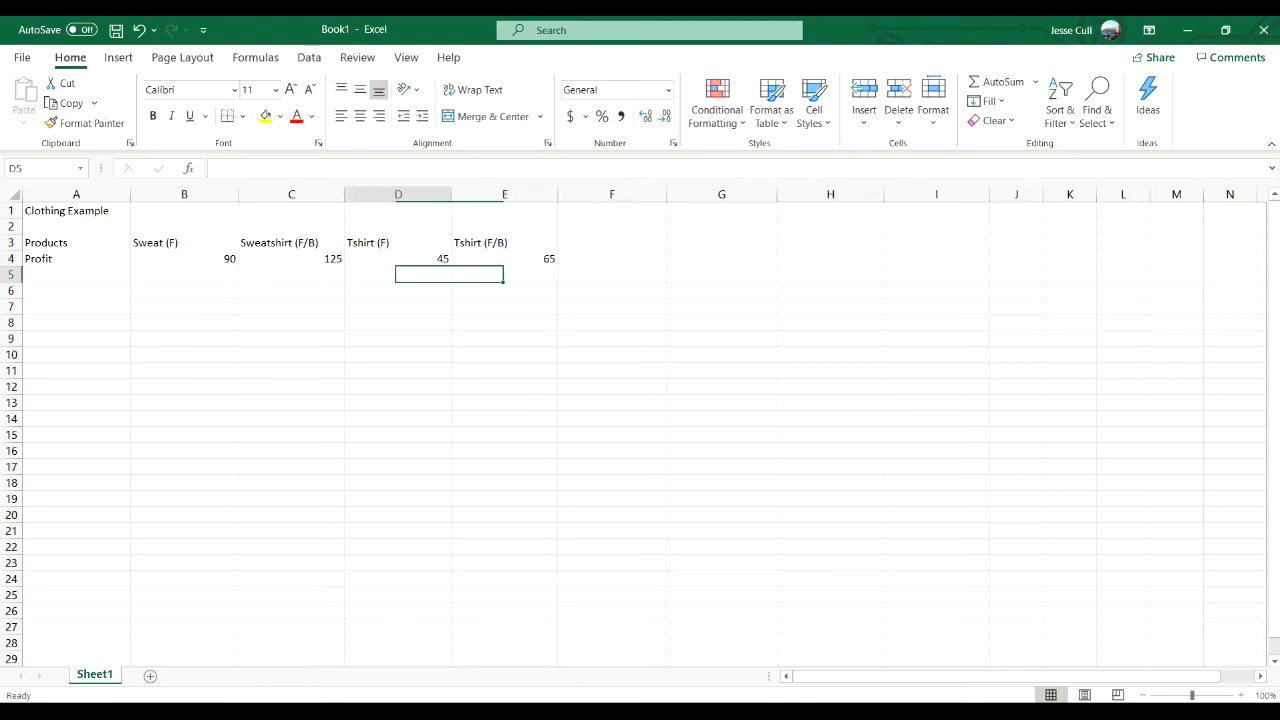
{"action": "key", "text": "Left"}
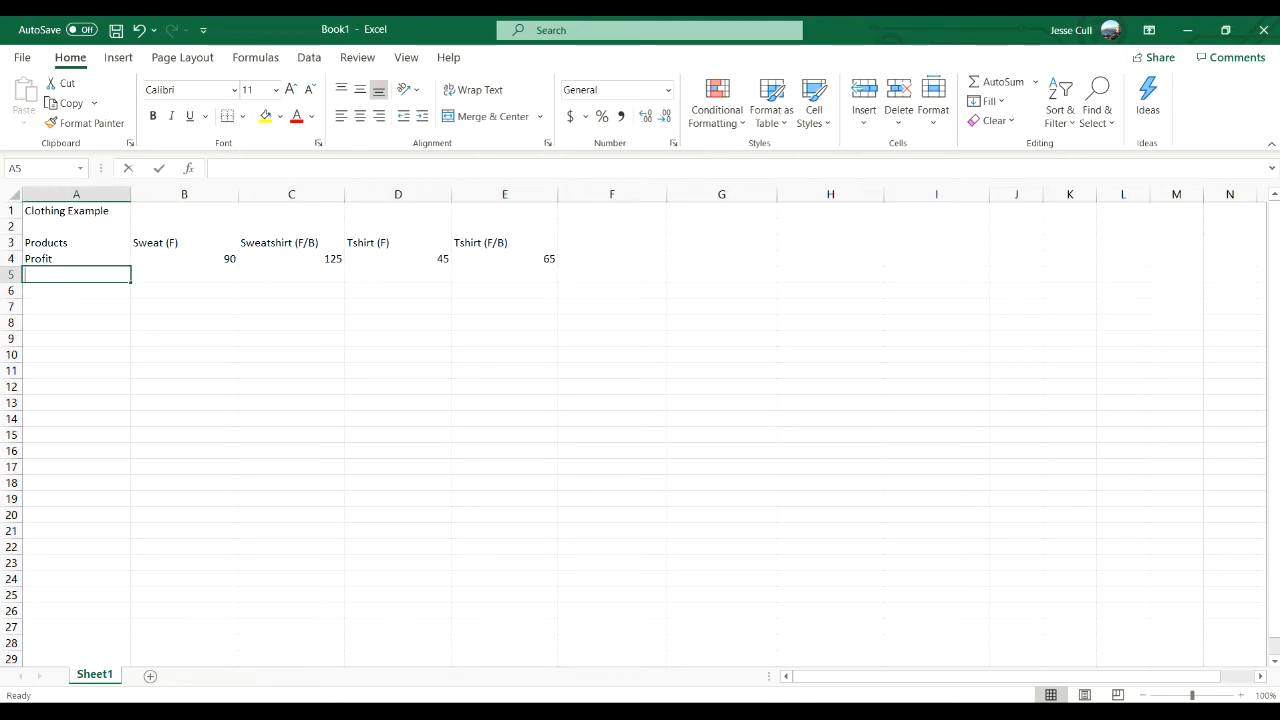
{"action": "type", "text": "Resources"}
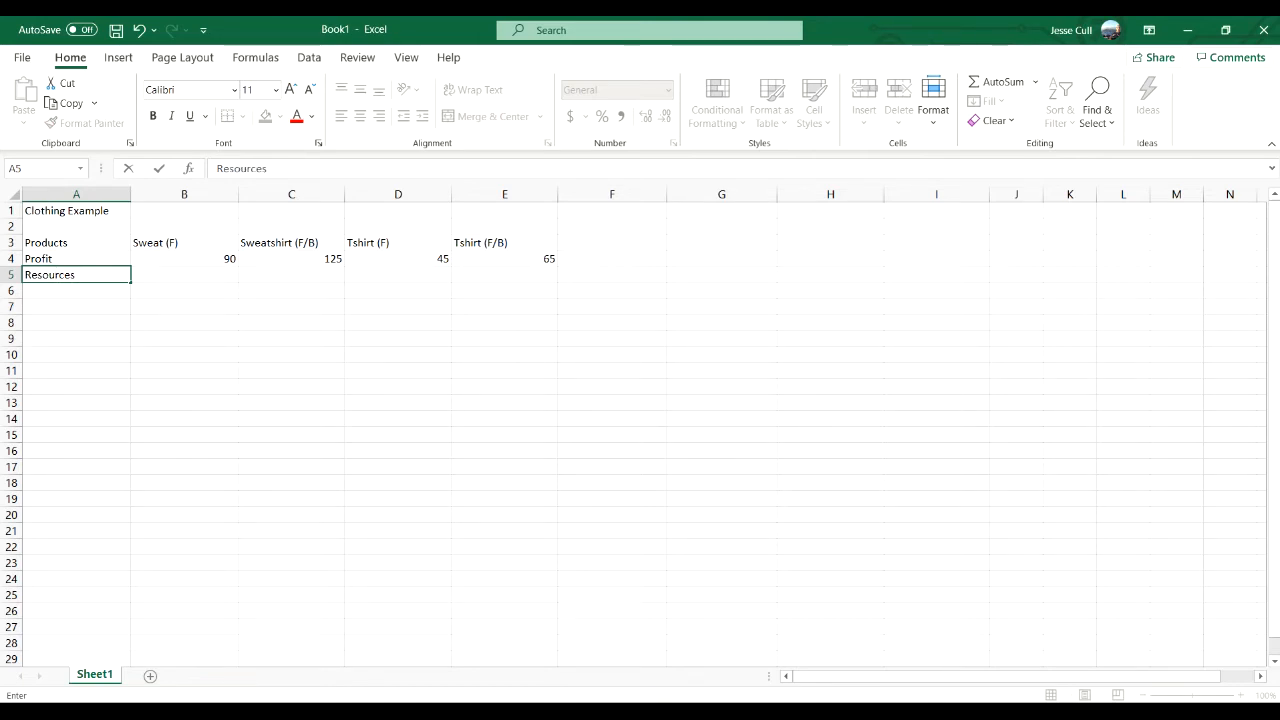
{"action": "type", "text": "/Constraint"}
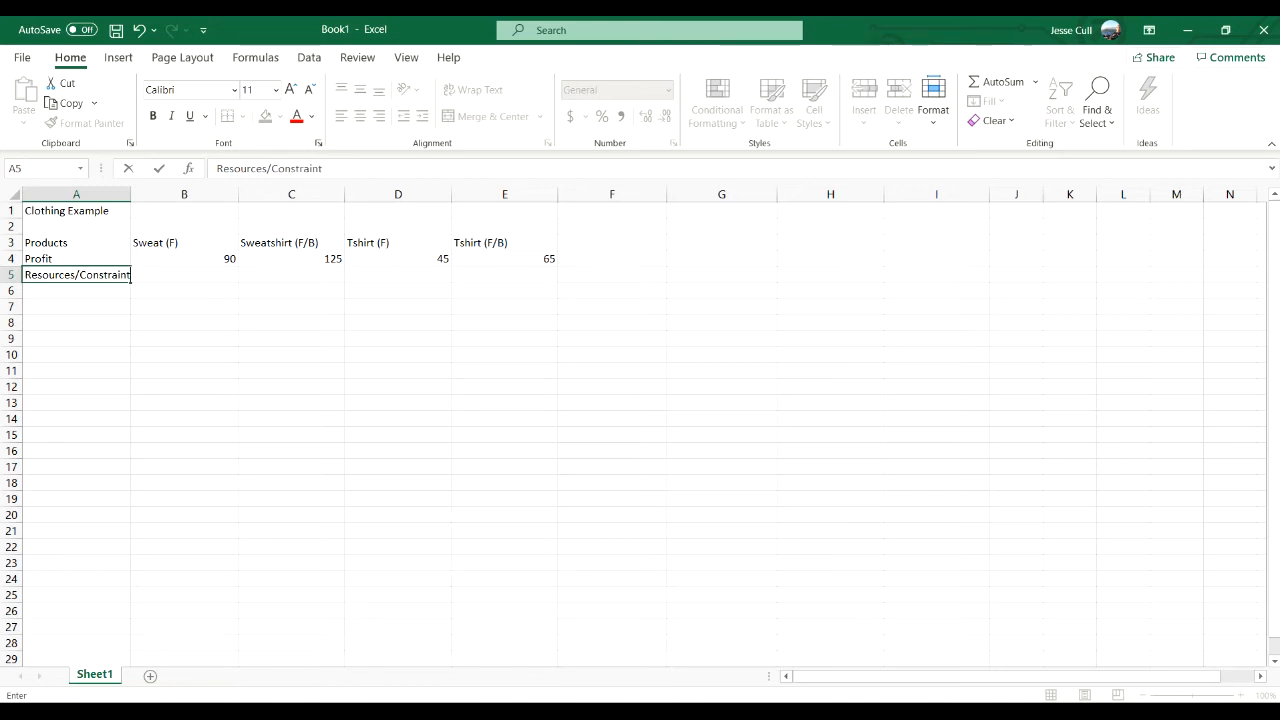
{"action": "type", "text": "s)"}
{"action": "key", "text": "BackSpace"}
{"action": "key", "text": "Return"}
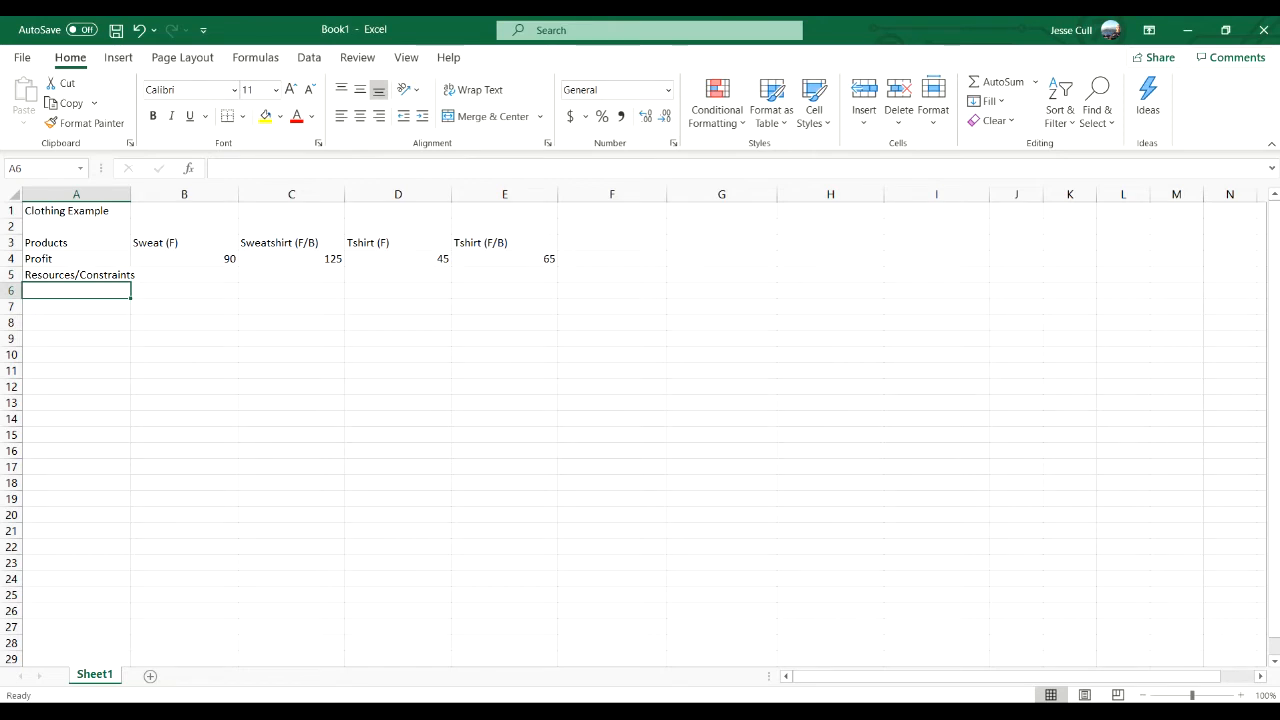
{"action": "left_click_drag", "start_coordinate": [131, 194], "coordinate": [141, 194]}
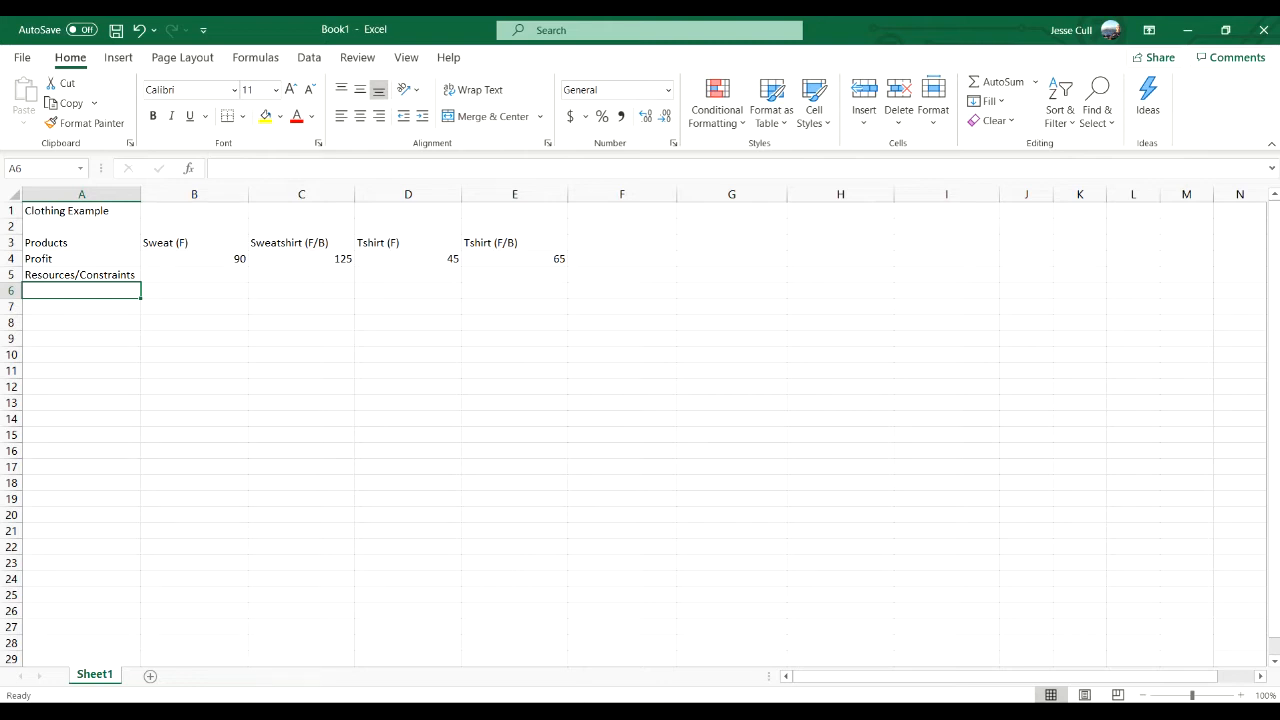
- List the constraint labels Processing Time, Shipping and Budget in A6 to A8
{"action": "type", "text": "Processing"}
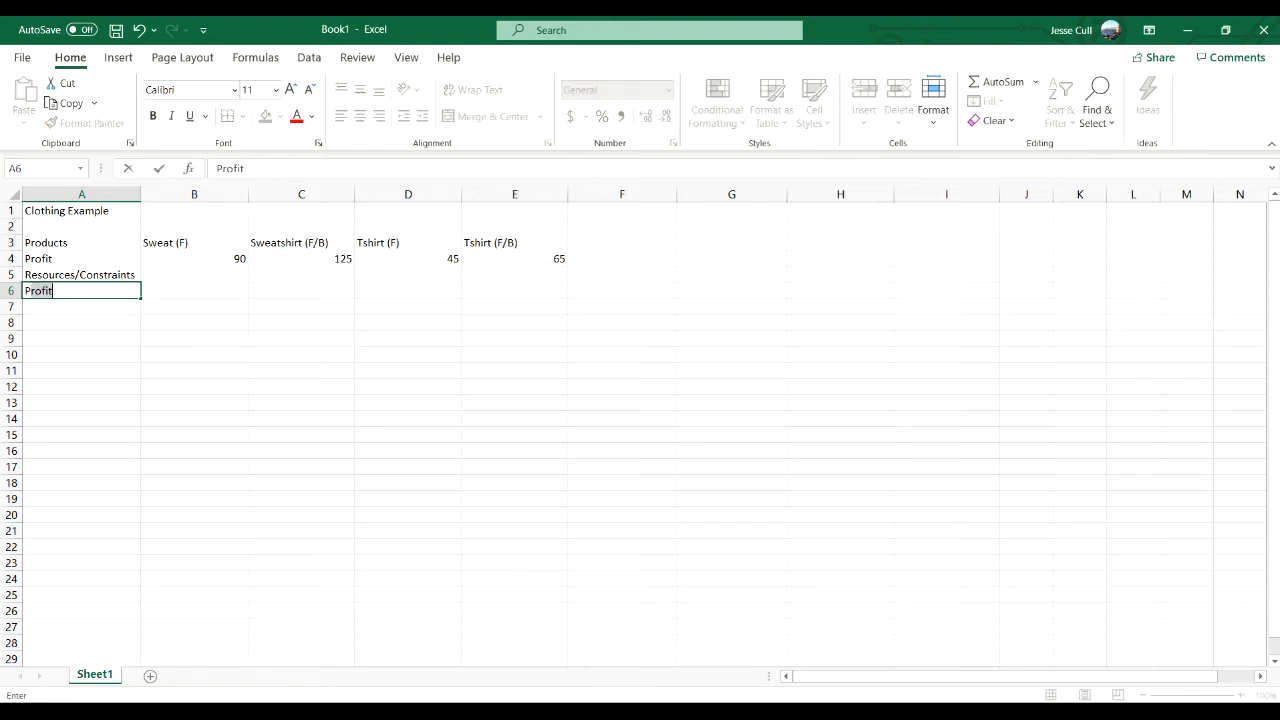
{"action": "type", "text": " TIm"}
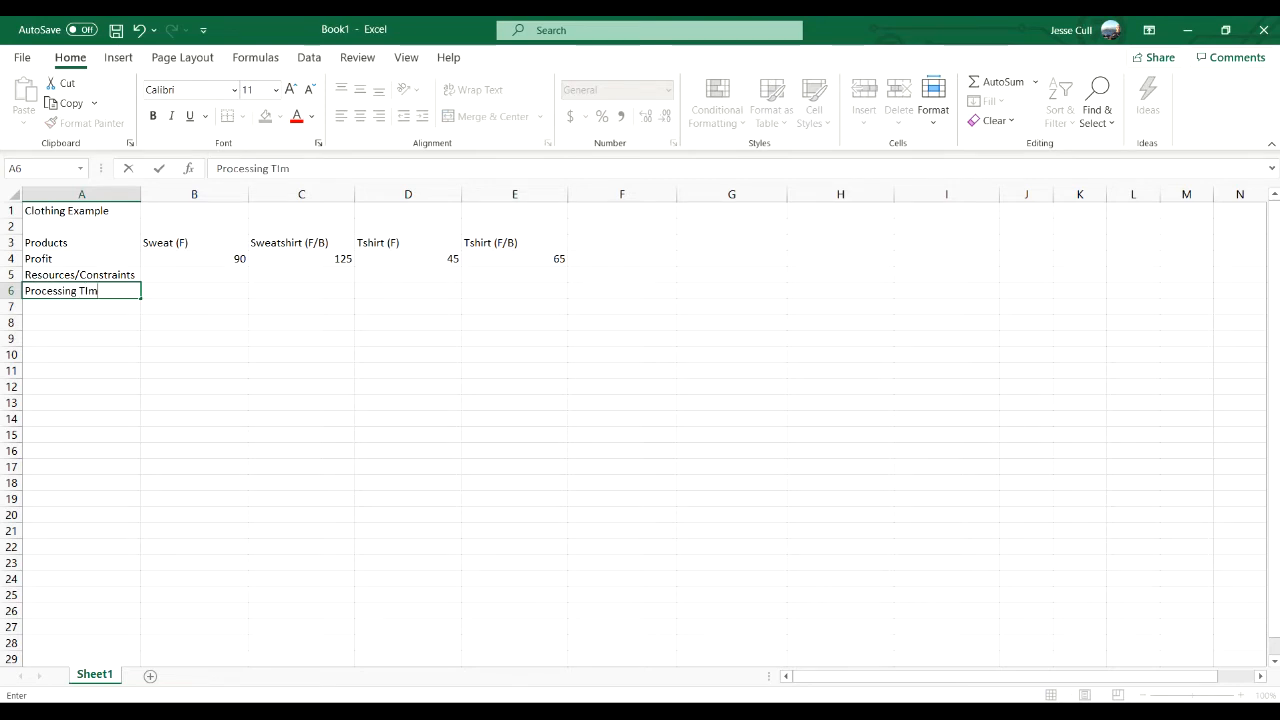
{"action": "key", "text": "BackSpace"}
{"action": "key", "text": "BackSpace"}
{"action": "type", "text": "ime"}
{"action": "key", "text": "Return"}
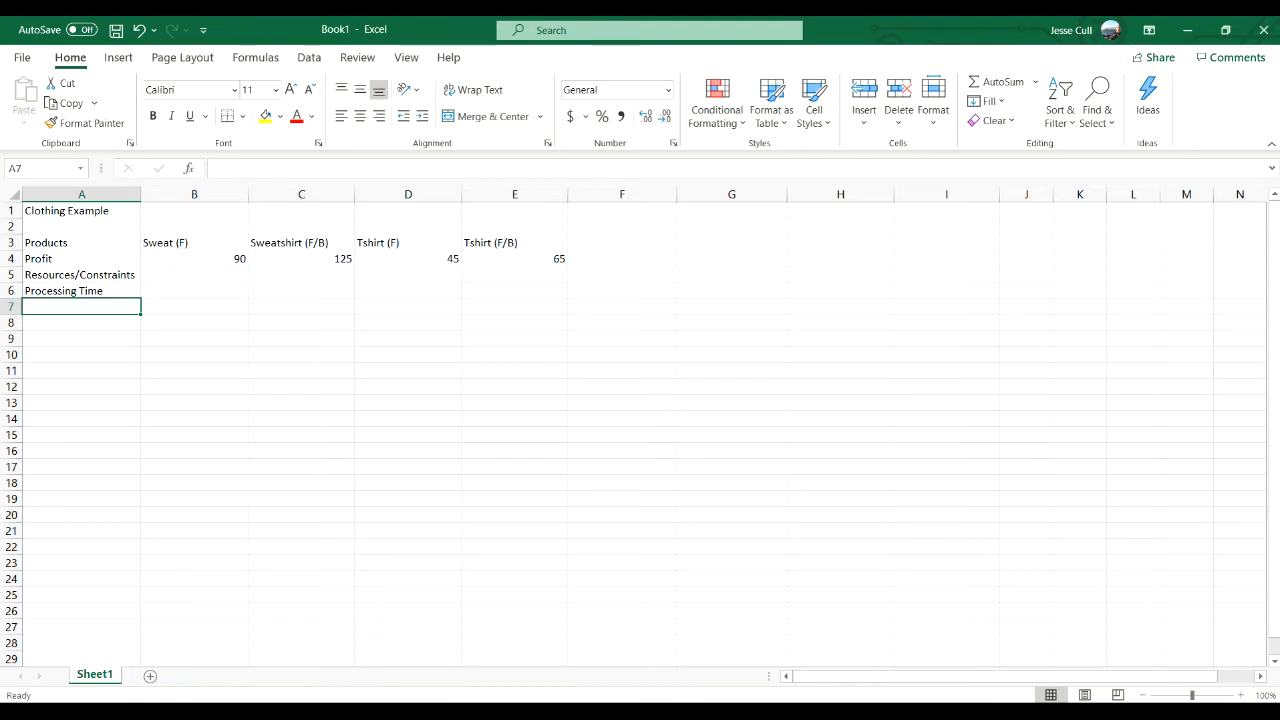
{"action": "type", "text": "Shipping"}
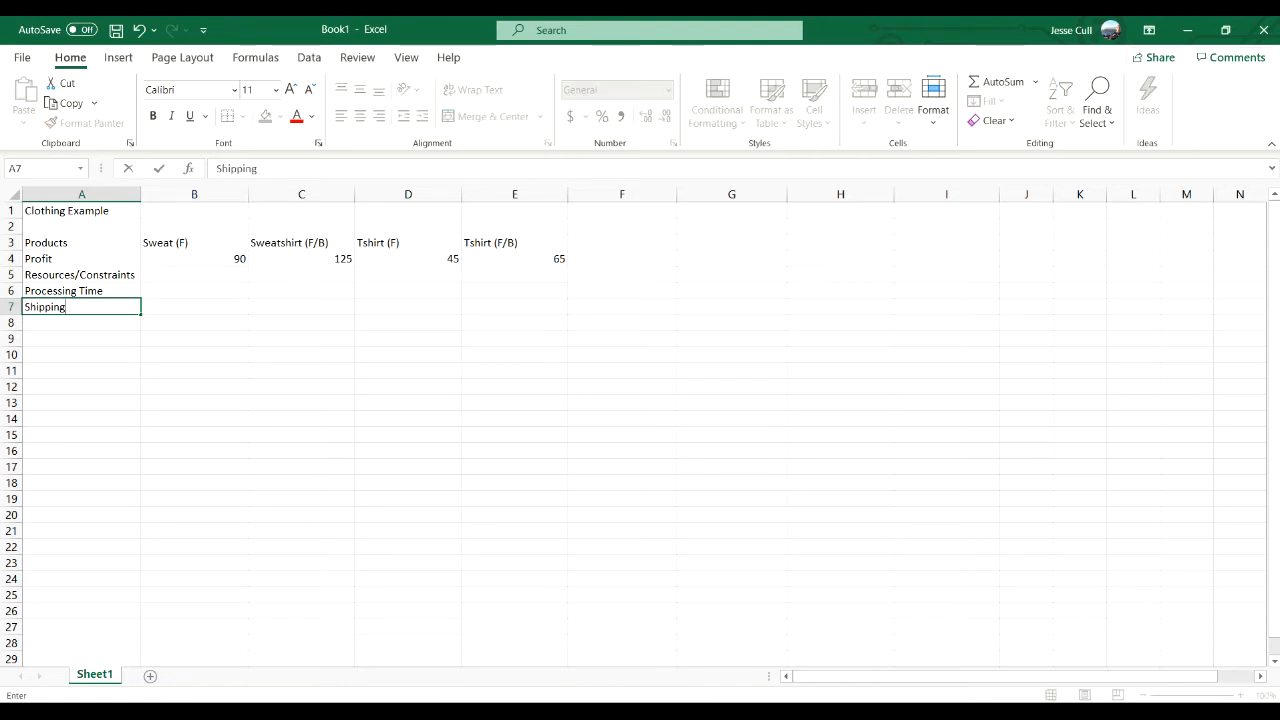
{"action": "key", "text": "Return"}
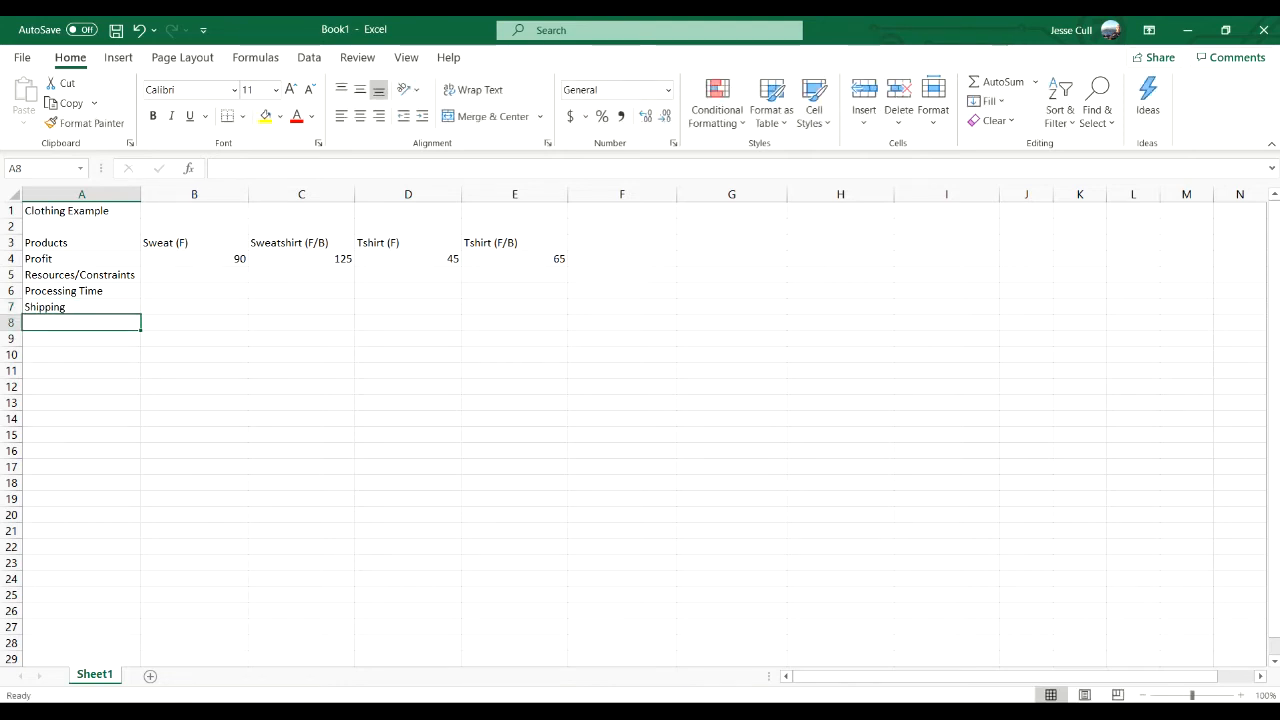
{"action": "type", "text": "Budget"}
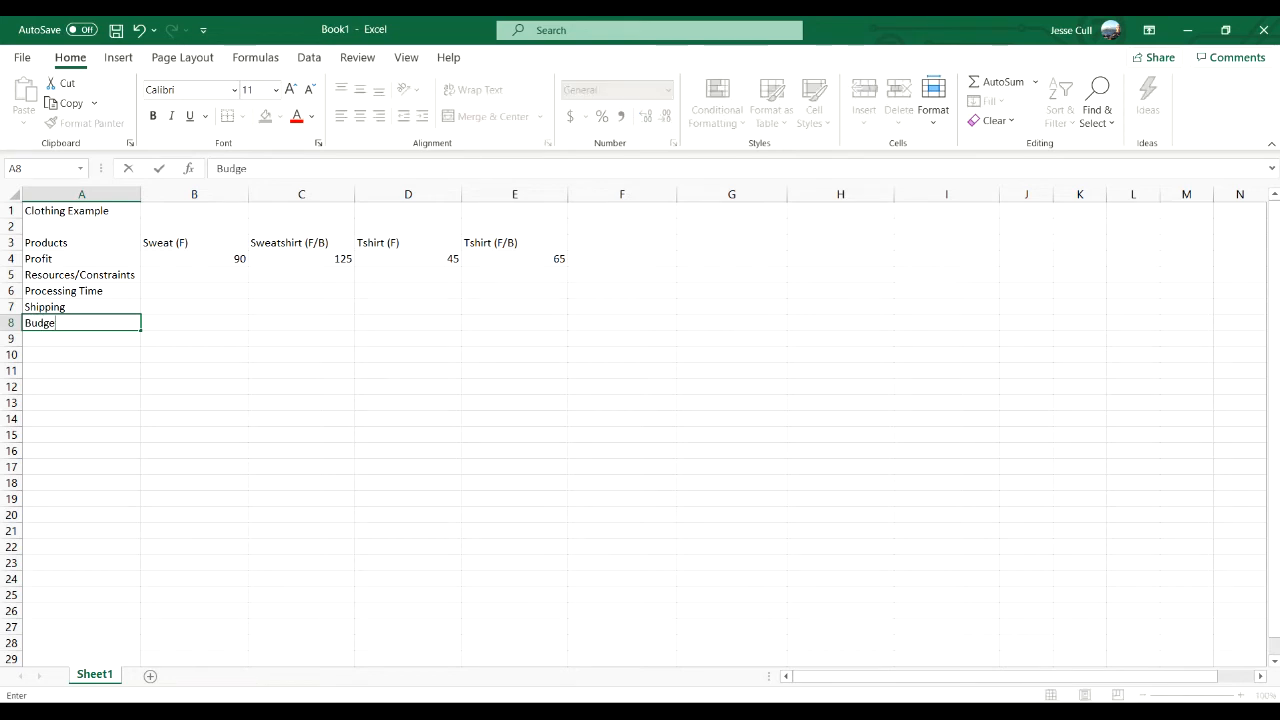
{"action": "key", "text": "Return"}
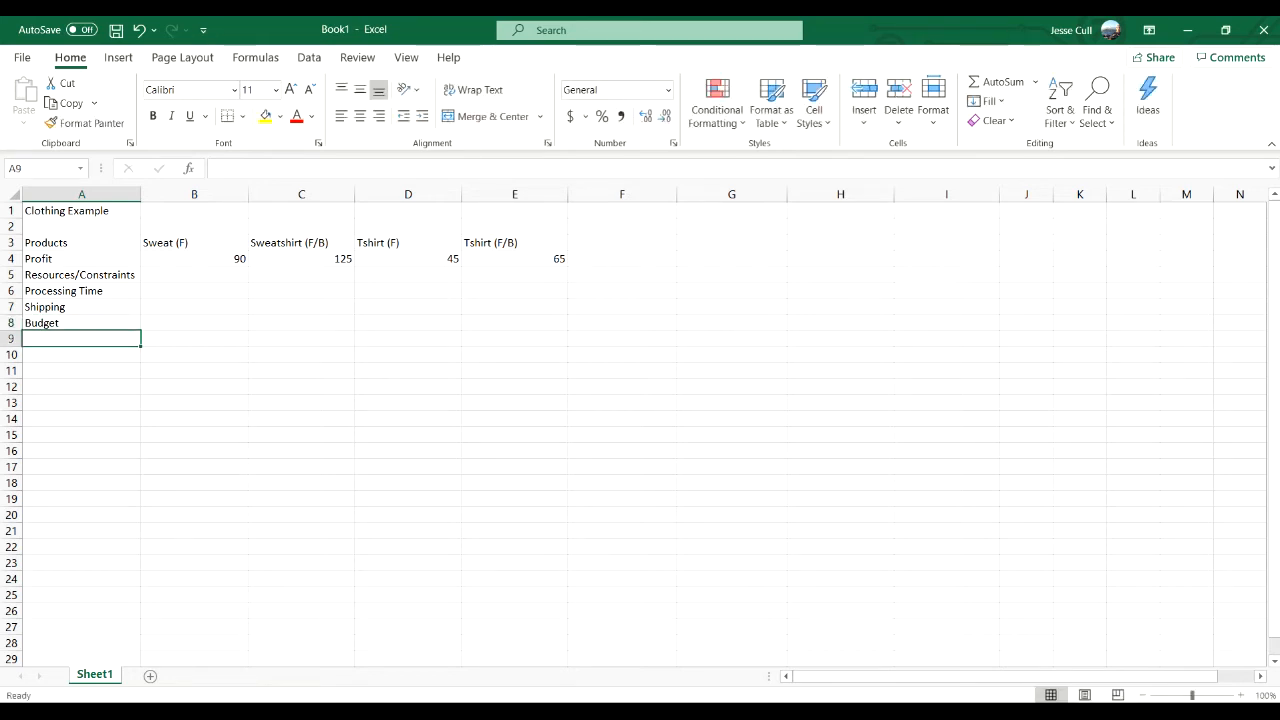
- Add the demand constraint labels Demand (Sweatshirts) in A9 and Demand (Tshirts) in A10
{"action": "type", "text": "Demand"}
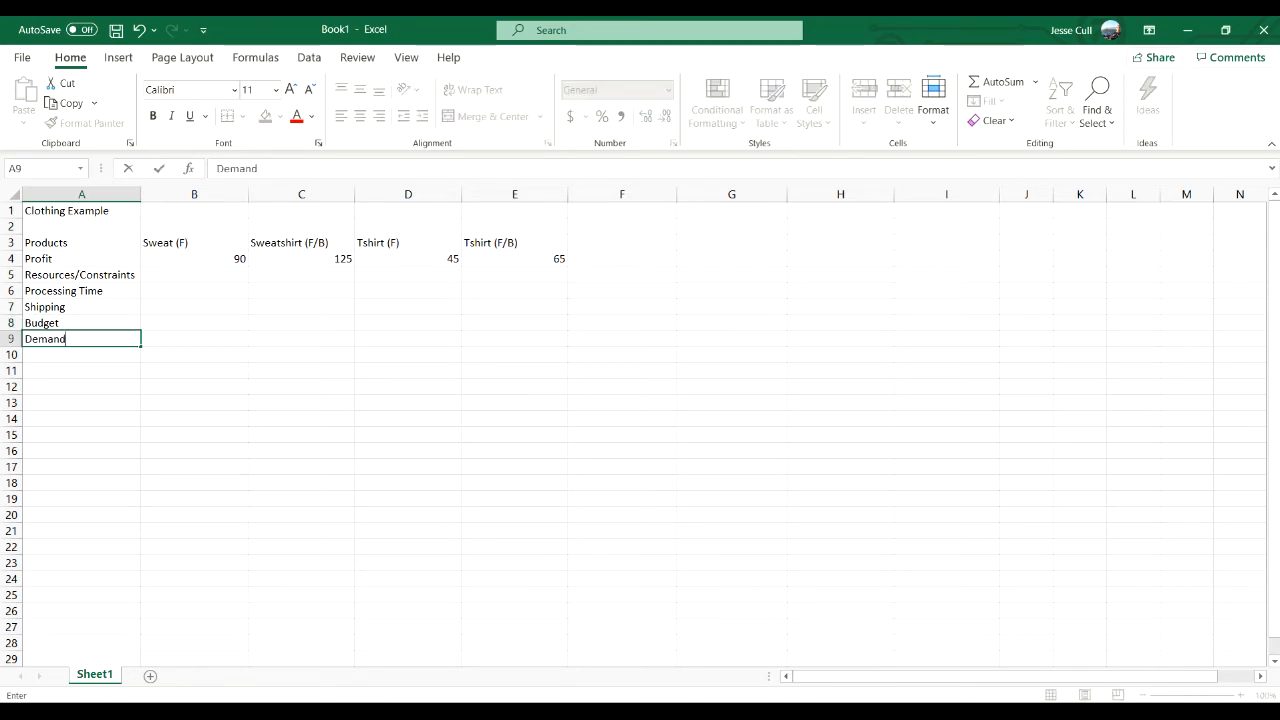
{"action": "type", "text": " (Sweats"}
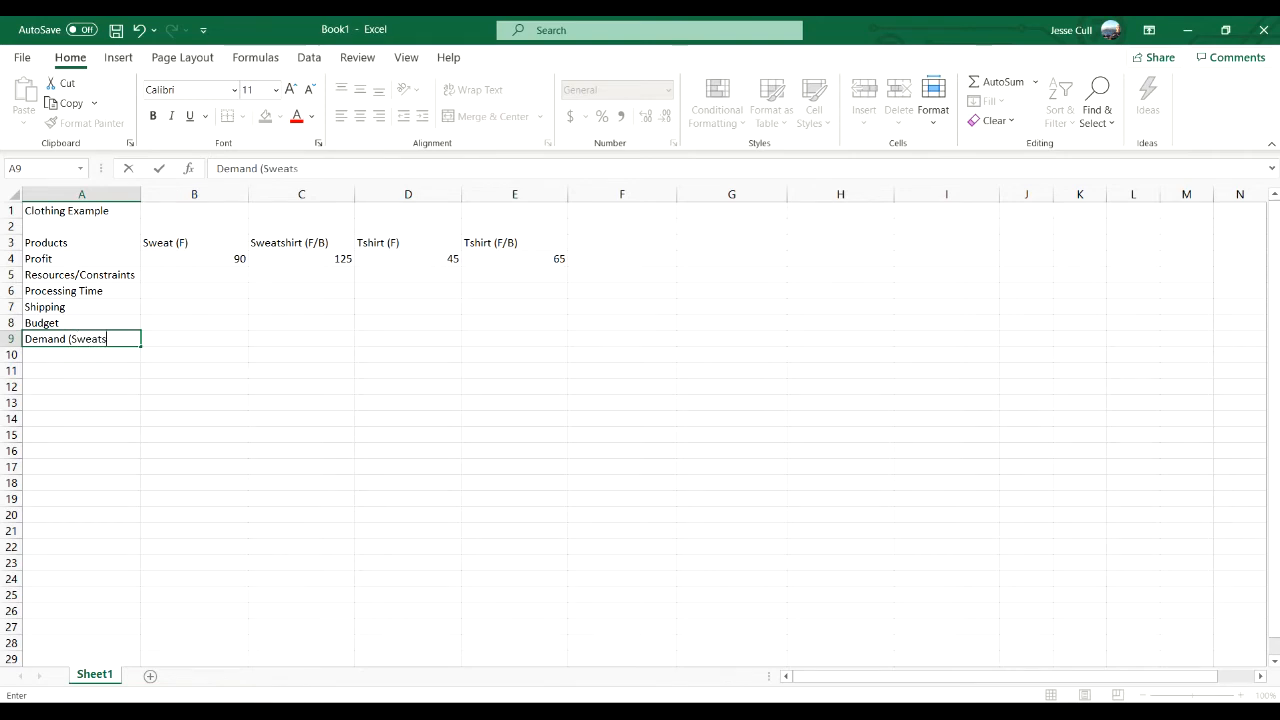
{"action": "type", "text": "hirts)"}
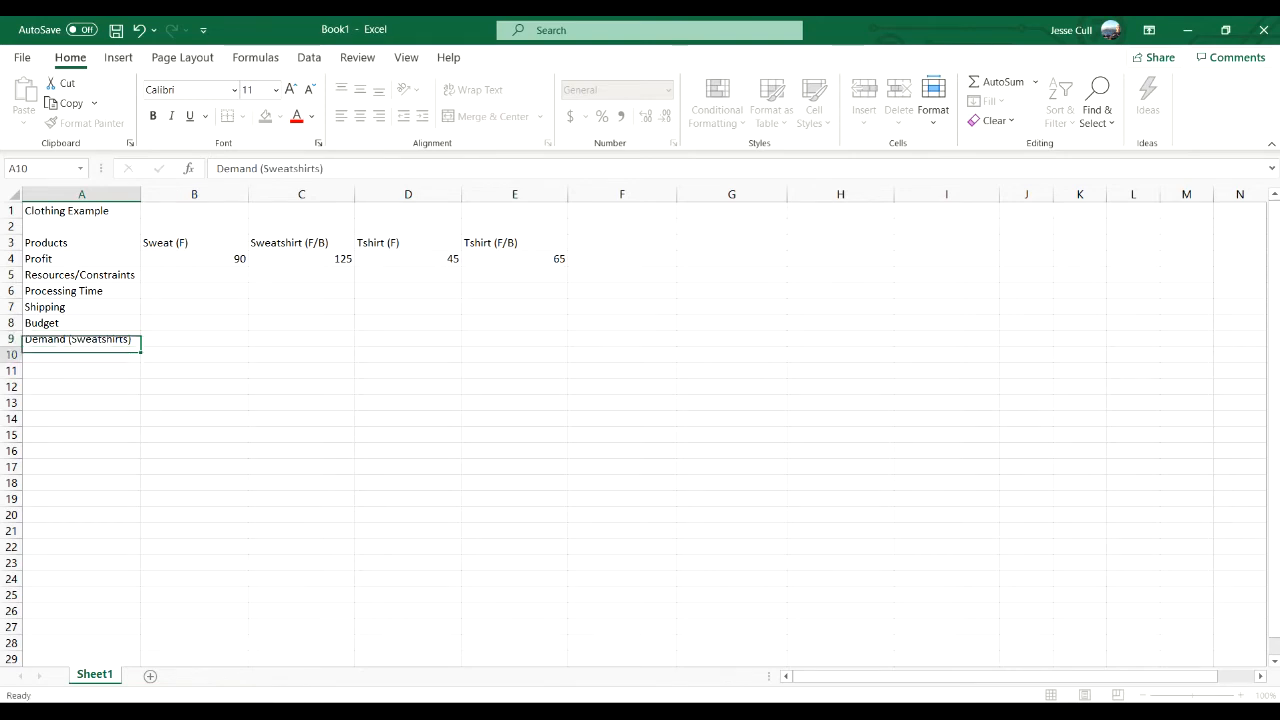
{"action": "key", "text": "Return"}
{"action": "type", "text": "Demand "}
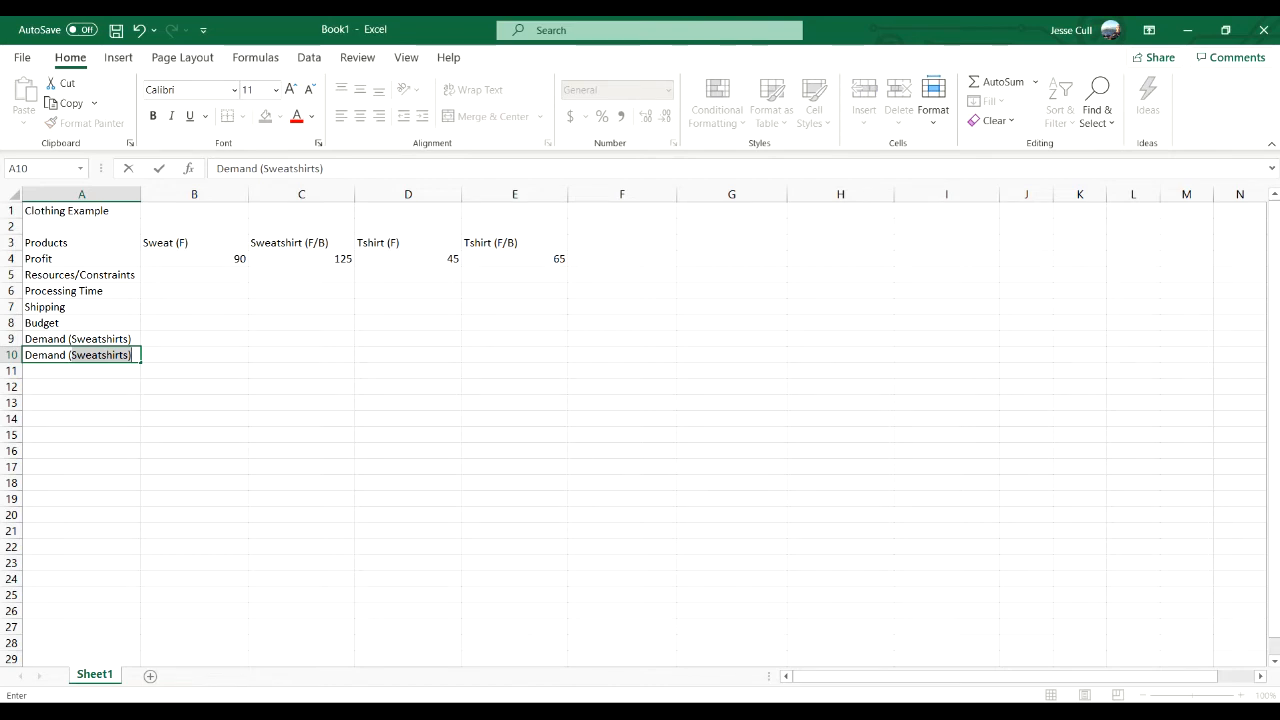
{"action": "type", "text": "(Tshirts)"}
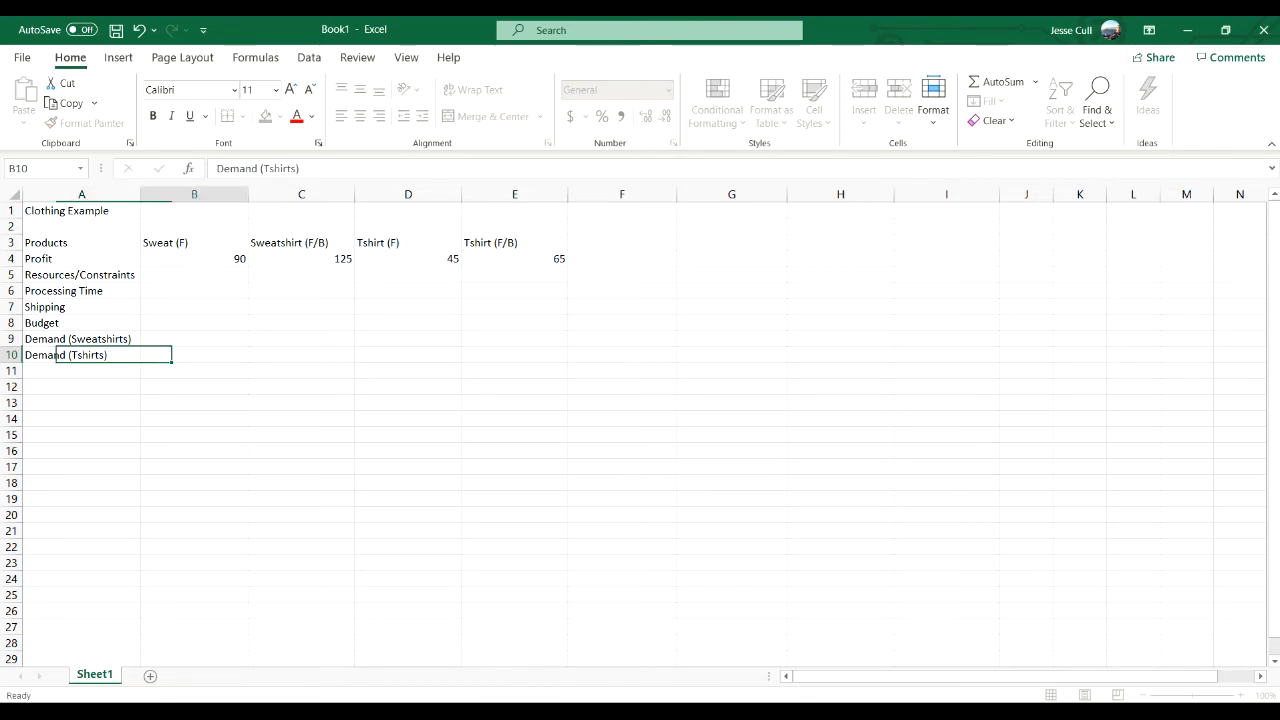
- Enter the column heading Usage in F5, on the Resources/Constraints row
{"action": "key", "text": "Right"}
{"action": "key", "text": "Right"}
{"action": "key", "text": "Right"}
{"action": "key", "text": "Right"}
{"action": "key", "text": "Right"}
{"action": "key", "text": "Up"}
{"action": "key", "text": "Up"}
{"action": "key", "text": "Up"}
{"action": "key", "text": "Up"}
{"action": "key", "text": "Up"}
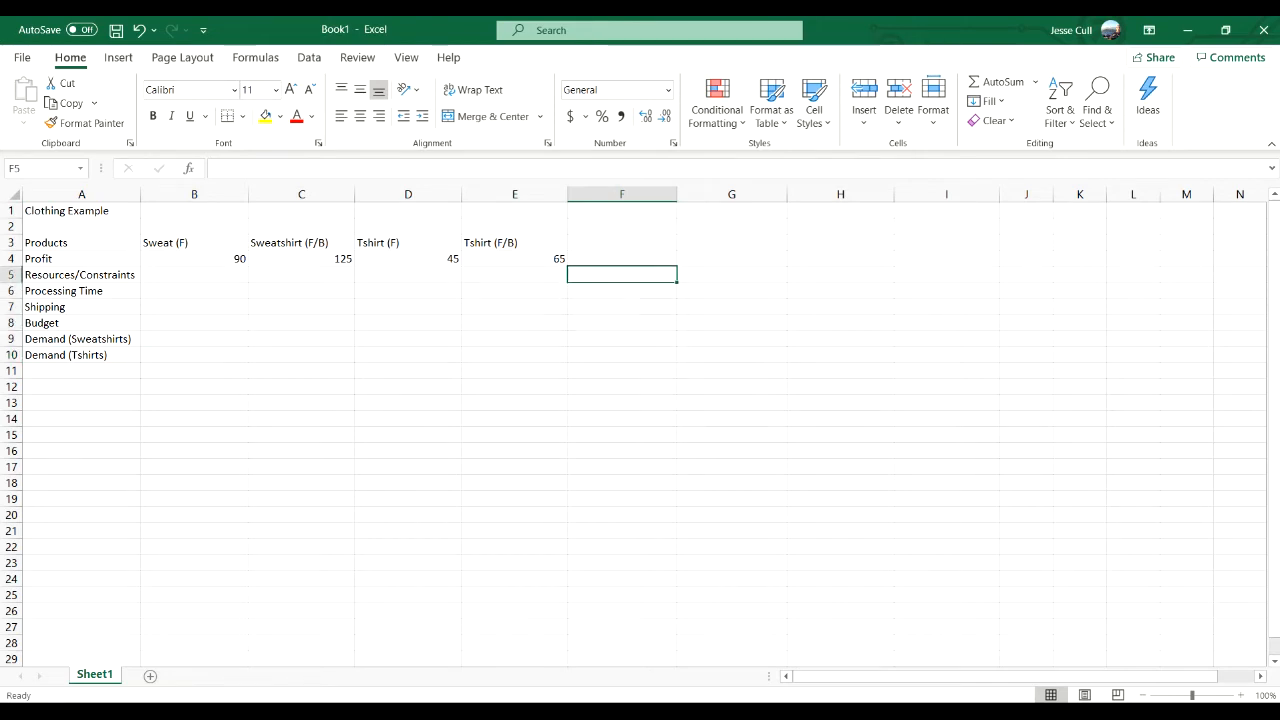
{"action": "type", "text": "Usage"}
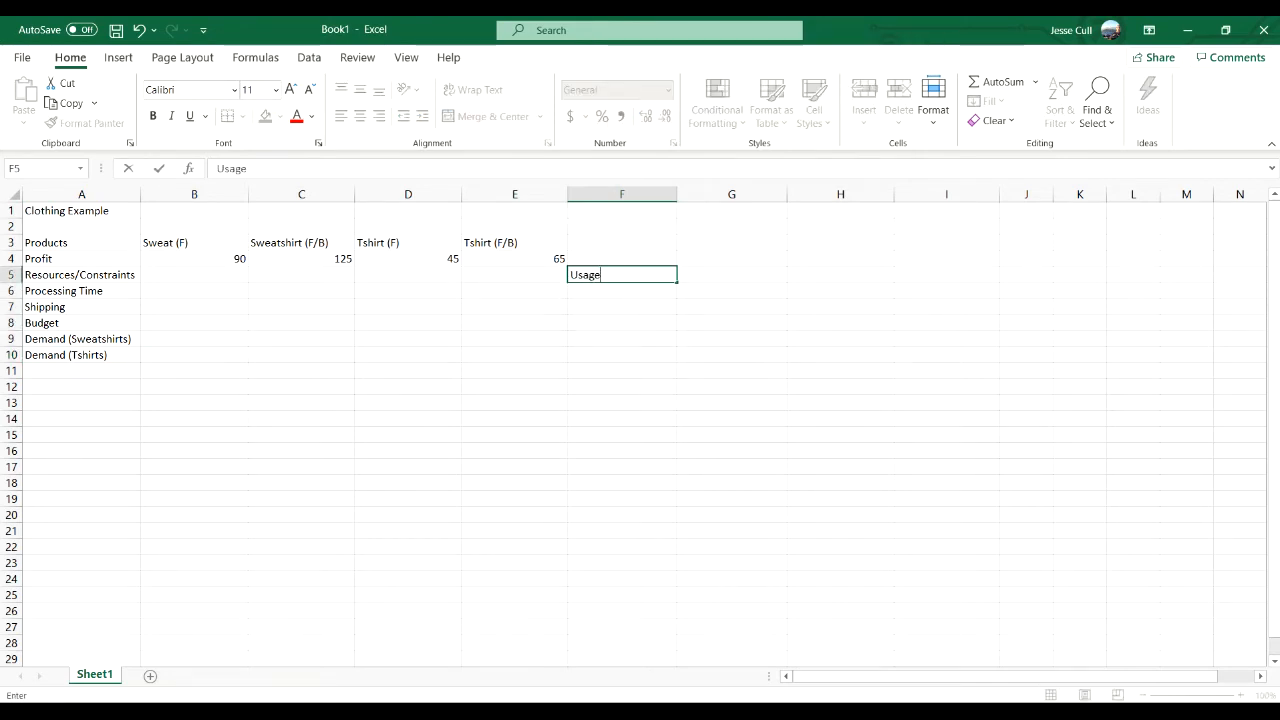
- Add the column headings Constraints in G5 and Available in H5
{"action": "key", "text": "Right"}
{"action": "type", "text": "Constraints"}
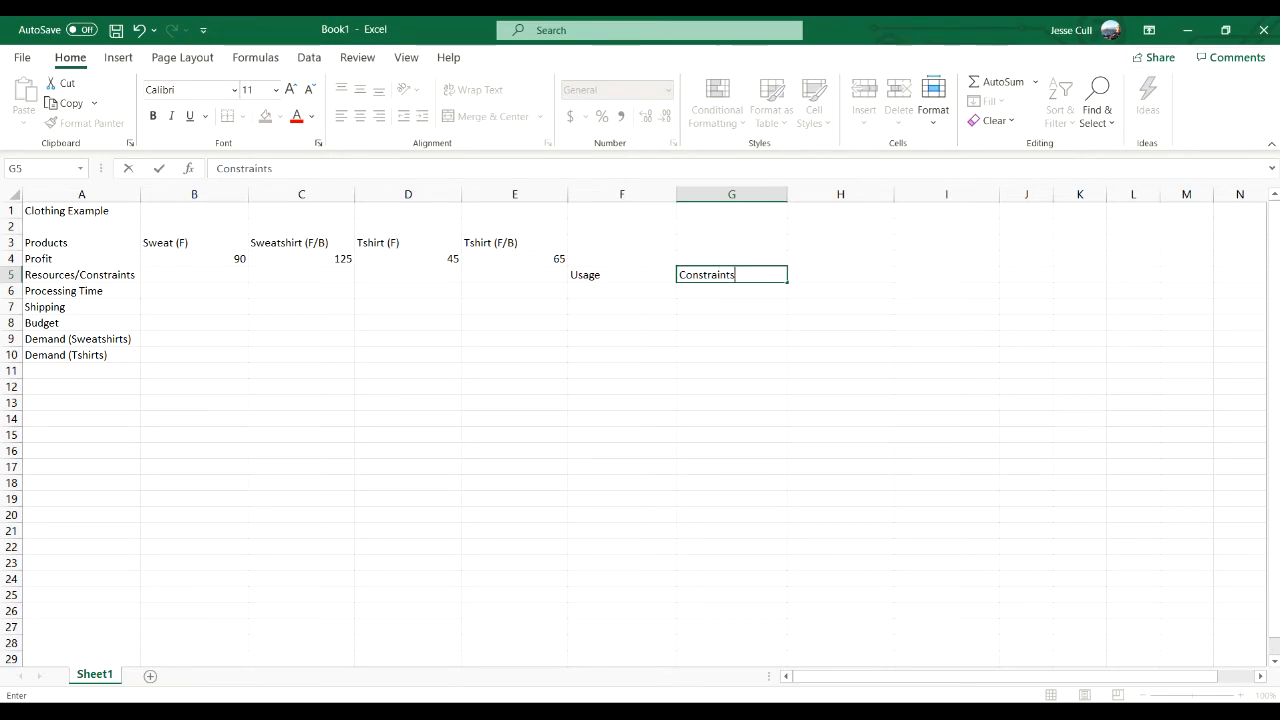
{"action": "key", "text": "Right"}
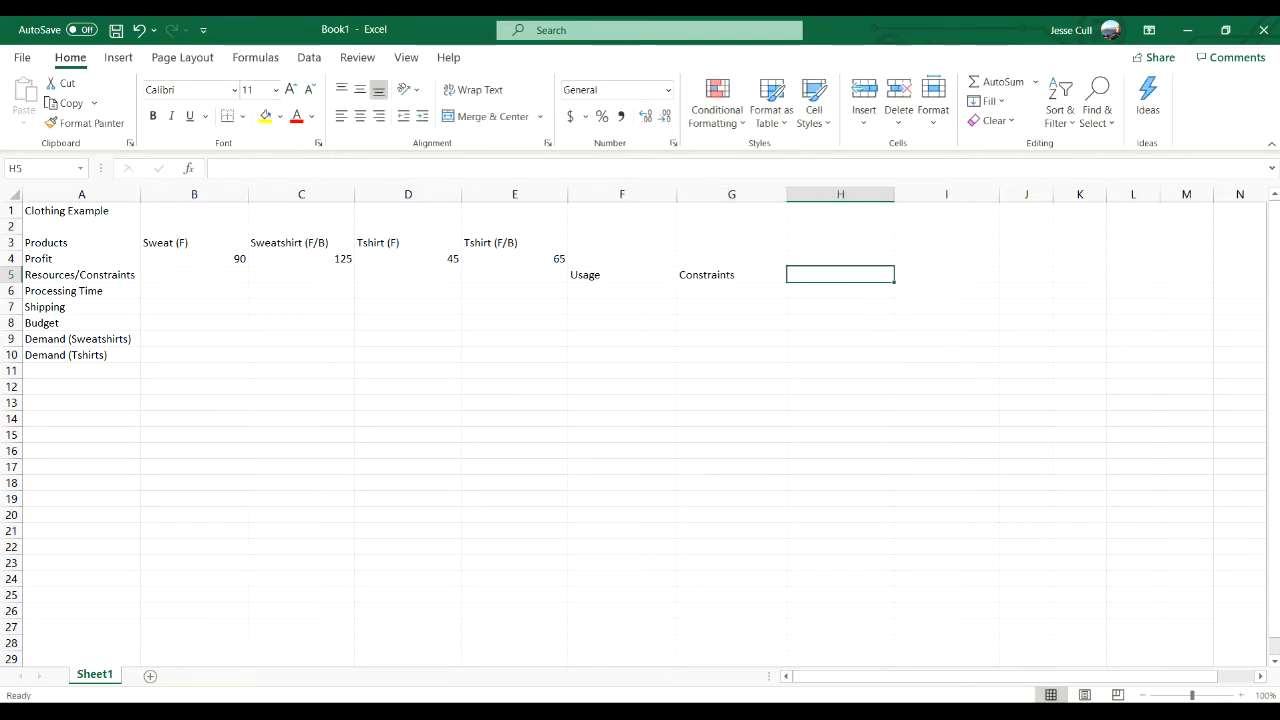
{"action": "type", "text": "Avaia"}
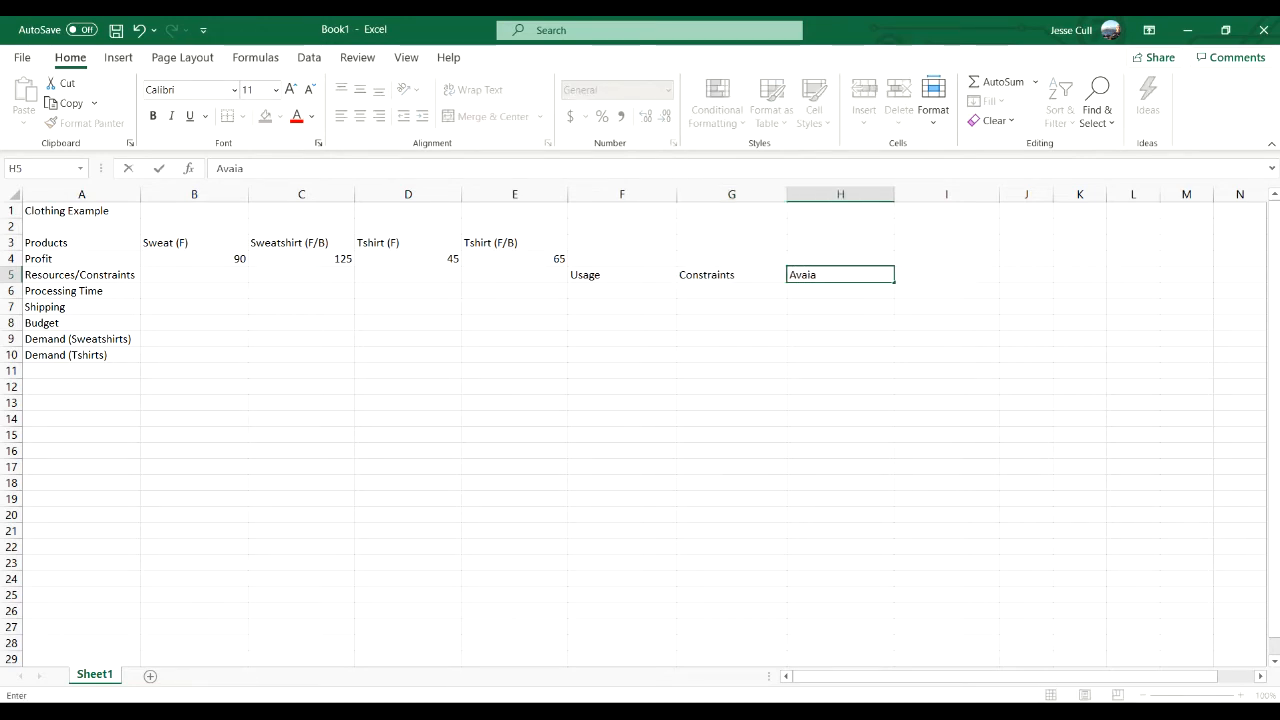
{"action": "key", "text": "BackSpace"}
{"action": "type", "text": "lable"}
{"action": "key", "text": "Return"}
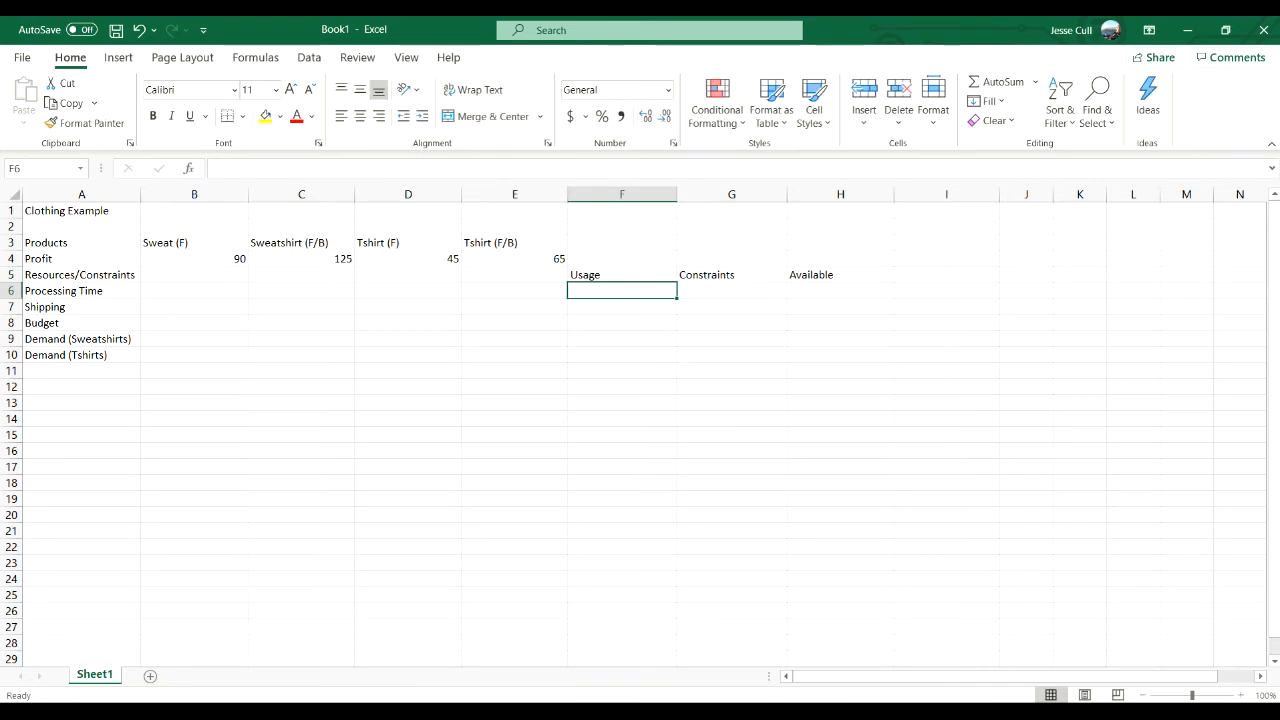
- Enter the <= sign in G6 to G10 for all five constraints
{"action": "key", "text": "Right"}
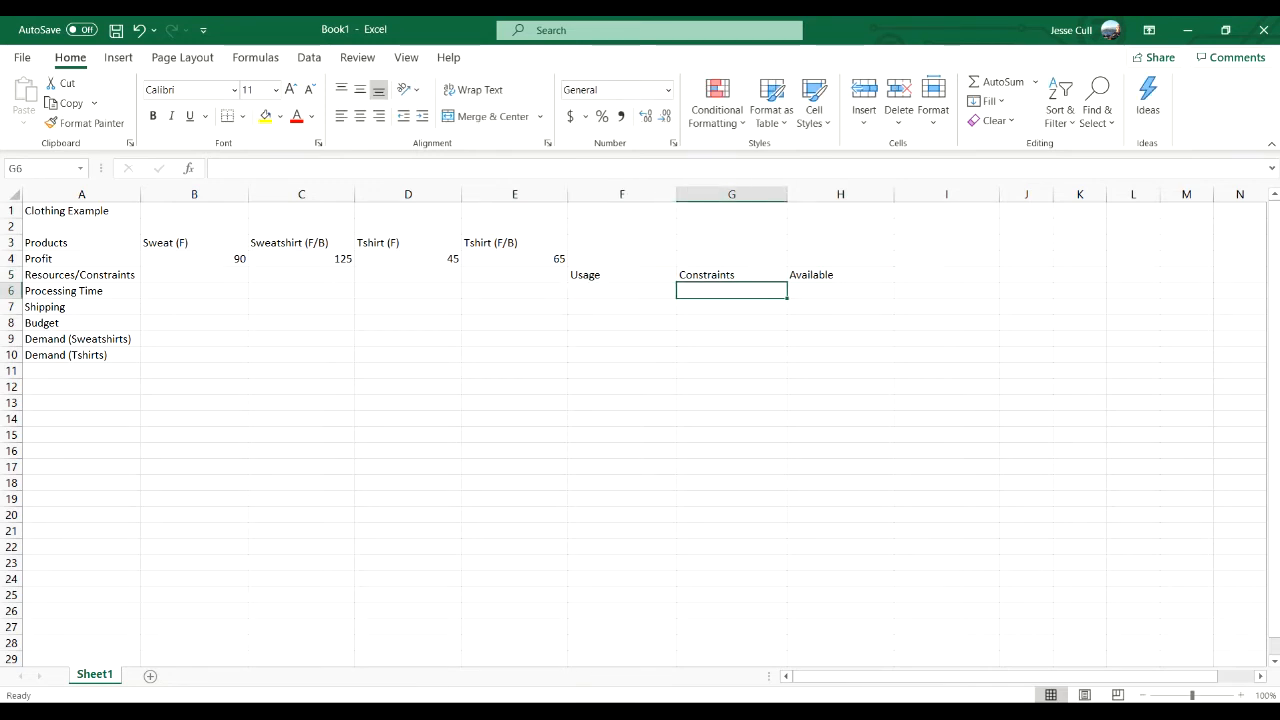
{"action": "type", "text": "<="}
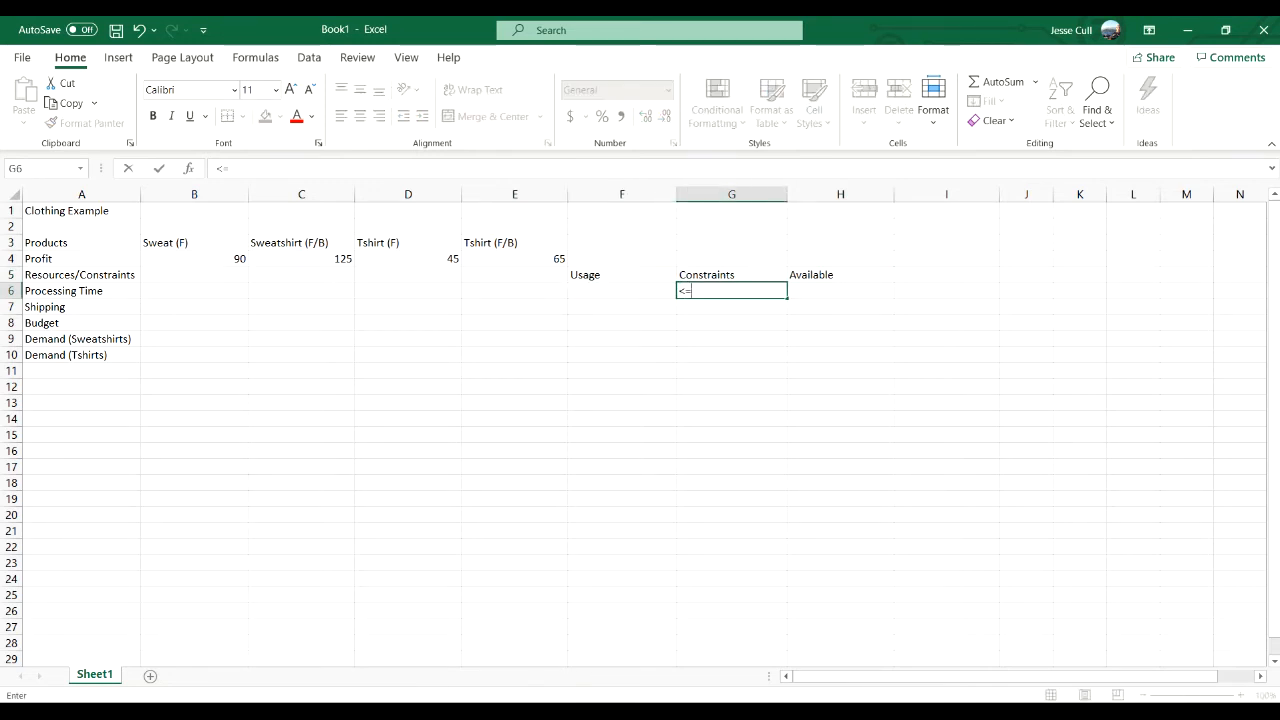
{"action": "key", "text": "Return"}
{"action": "type", "text": "<="}
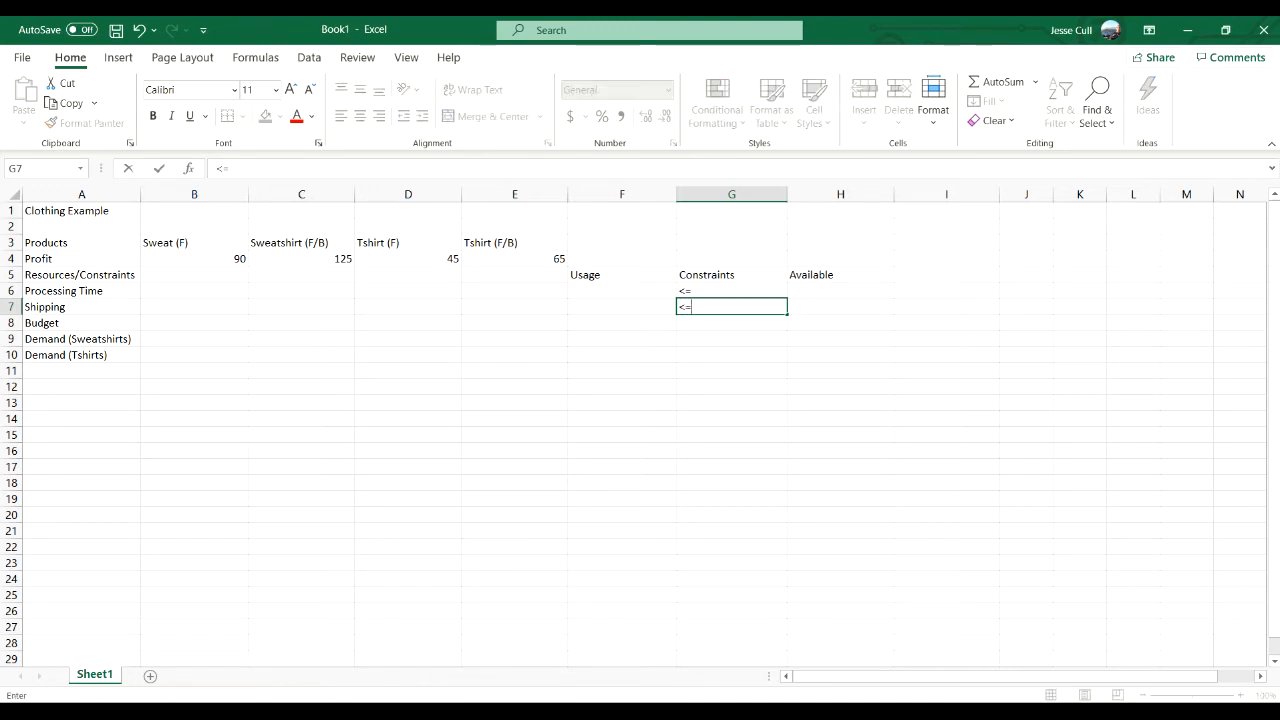
{"action": "key", "text": "Return"}
{"action": "type", "text": "<="}
{"action": "key", "text": "Return"}
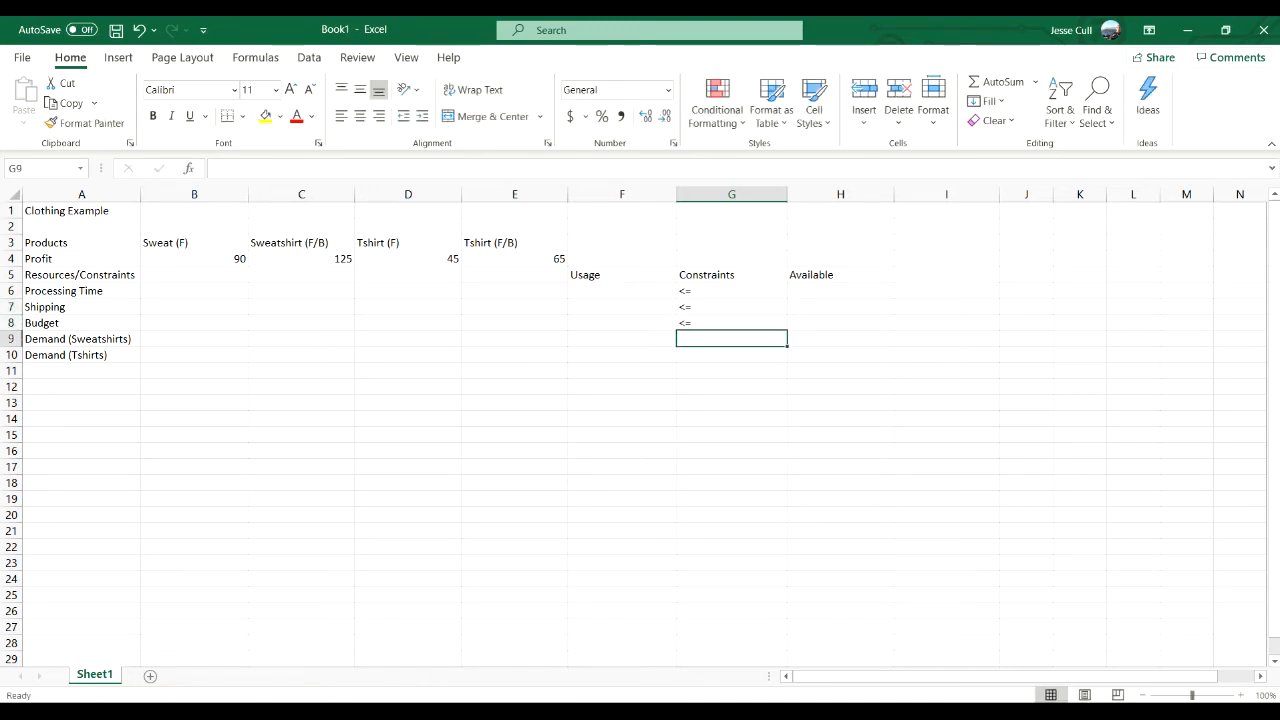
{"action": "type", "text": "<="}
{"action": "key", "text": "Return"}
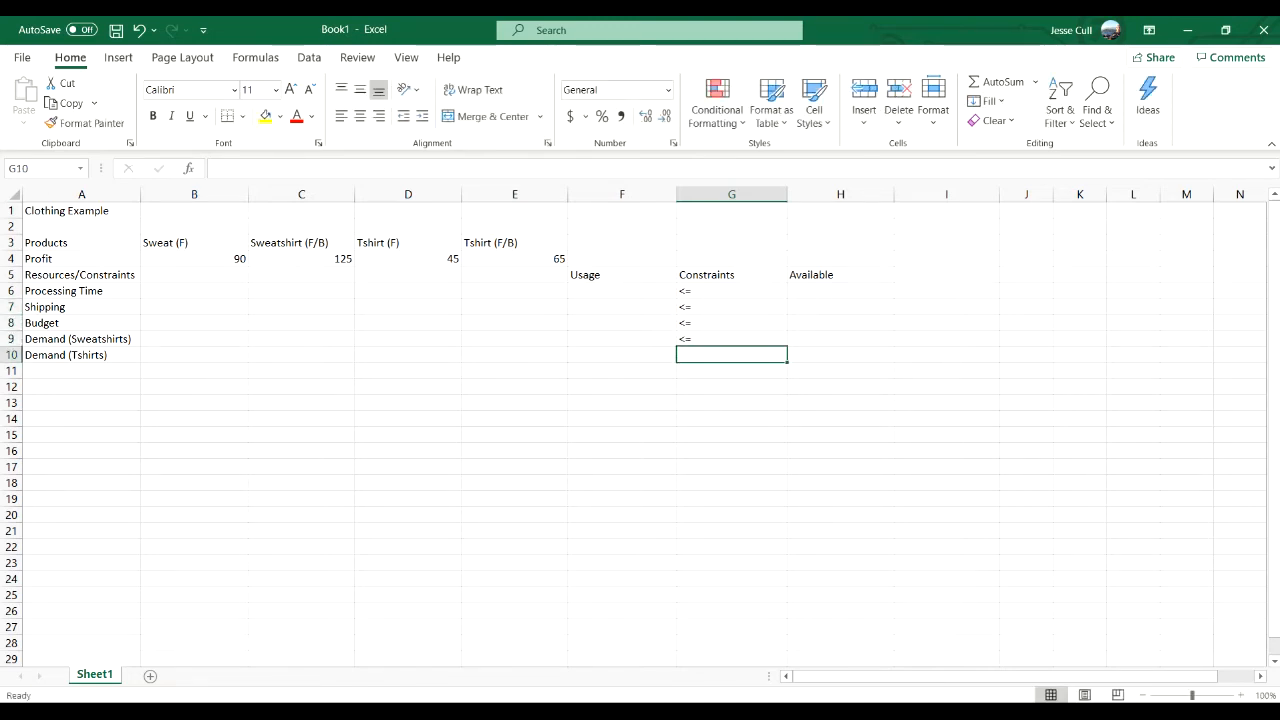
{"action": "type", "text": "<="}
{"action": "key", "text": "Tab"}
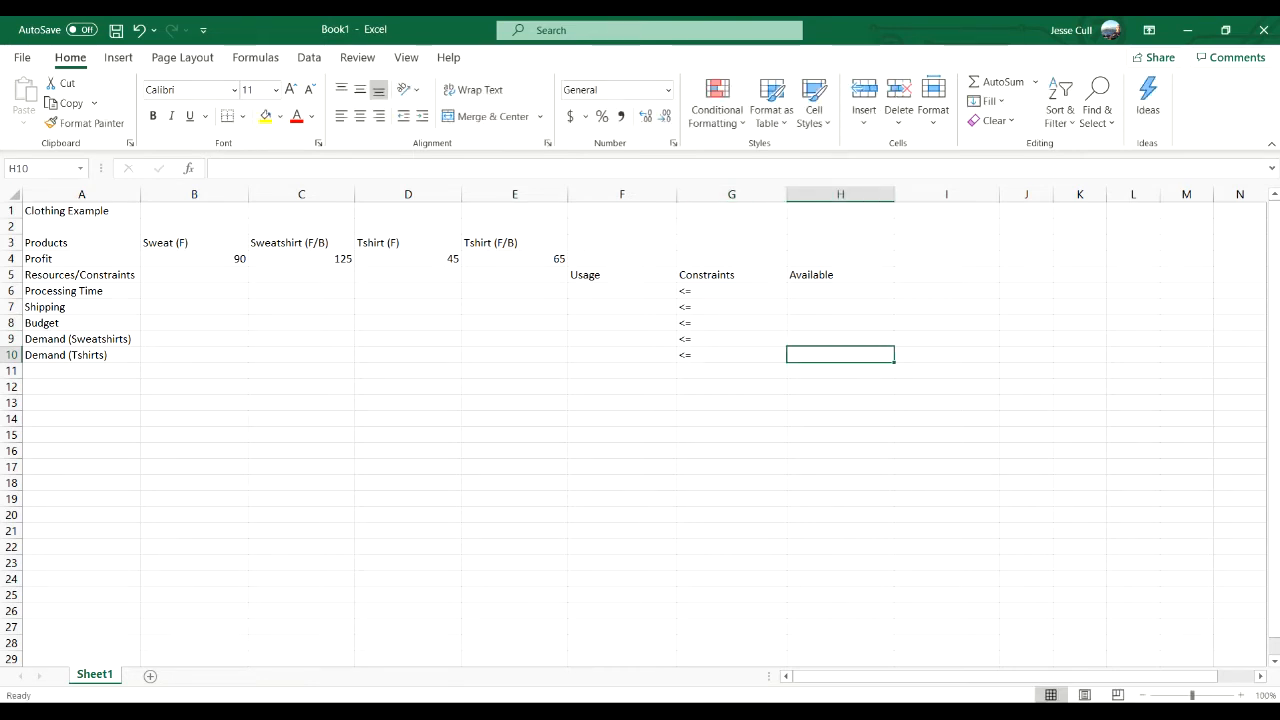
- Enter the available amounts for Processing Time, Shipping and Budget in H6 to H8 as 72, 1200 and 25000
{"action": "key", "text": "Up"}
{"action": "key", "text": "Up"}
{"action": "key", "text": "Up"}
{"action": "key", "text": "Up"}
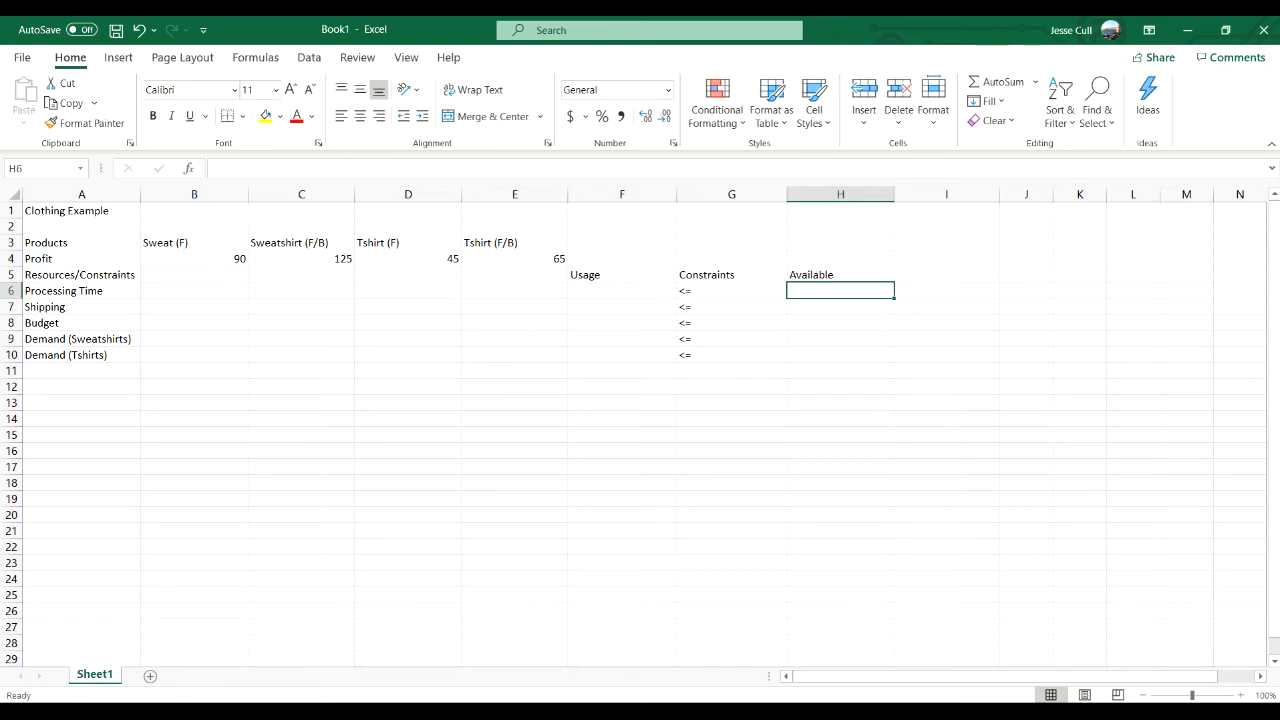
{"action": "type", "text": "72"}
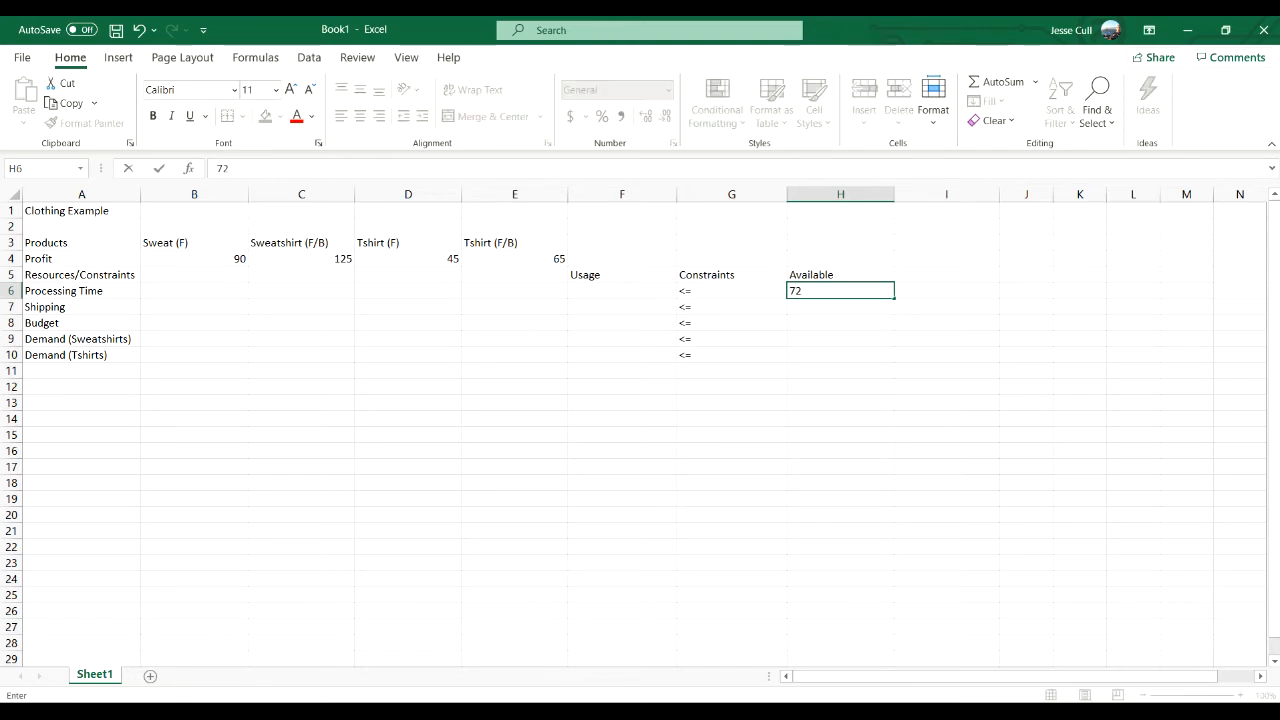
{"action": "key", "text": "Return"}
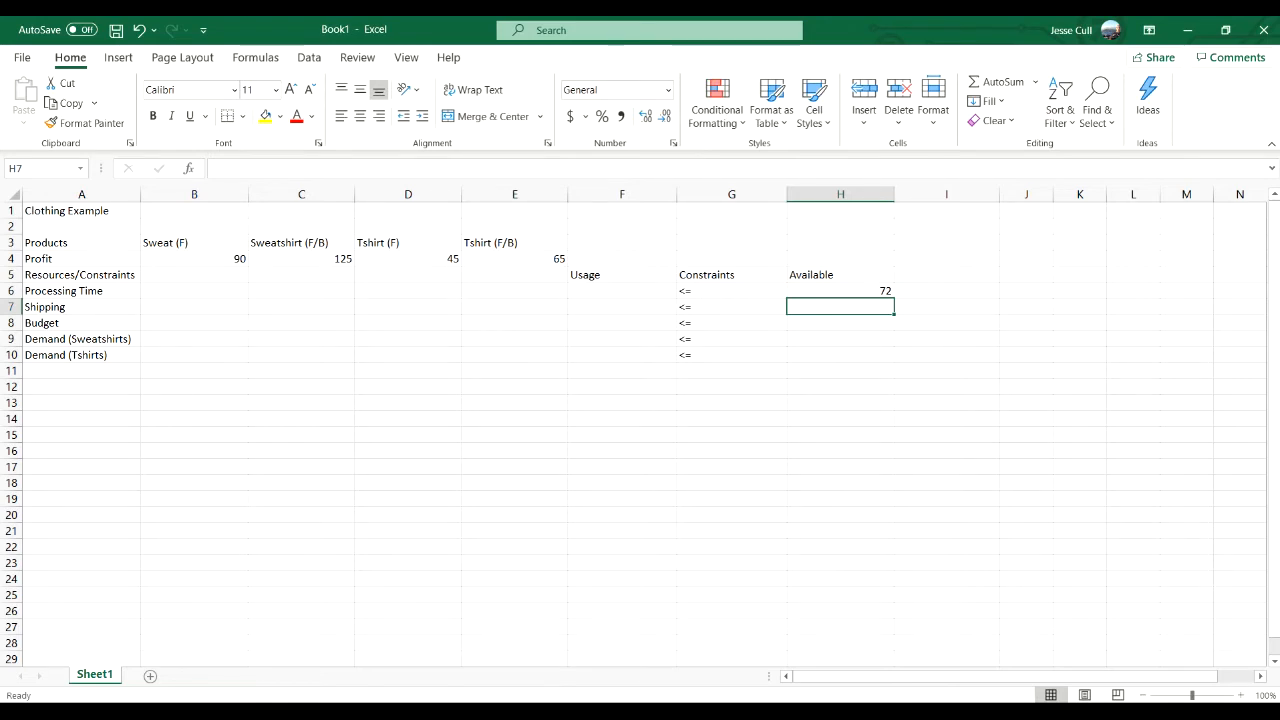
{"action": "type", "text": "1200"}
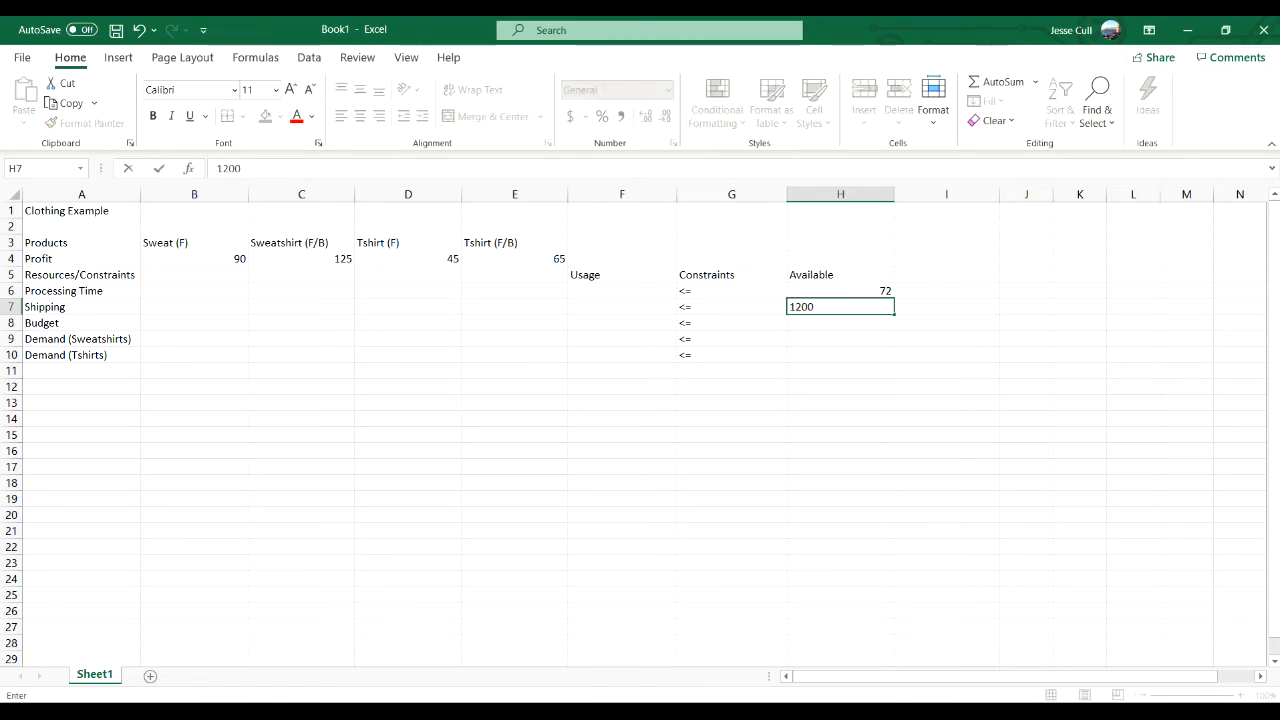
{"action": "key", "text": "Return"}
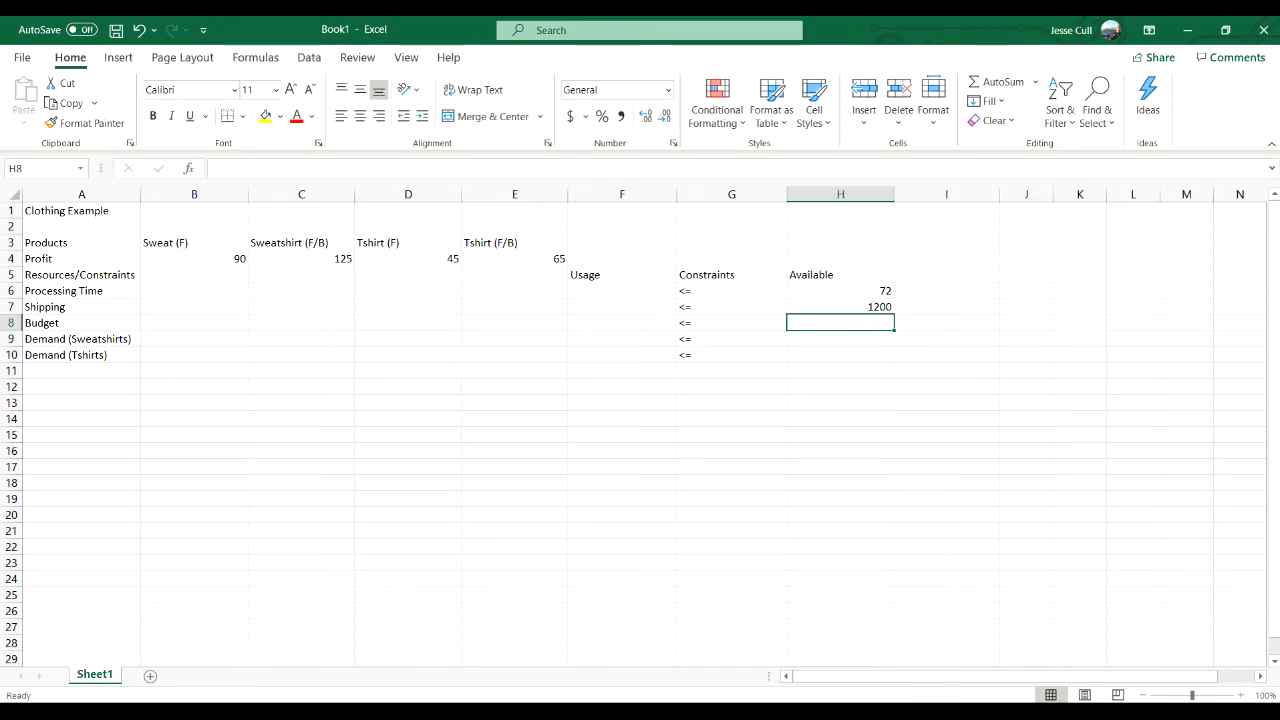
{"action": "type", "text": "25000"}
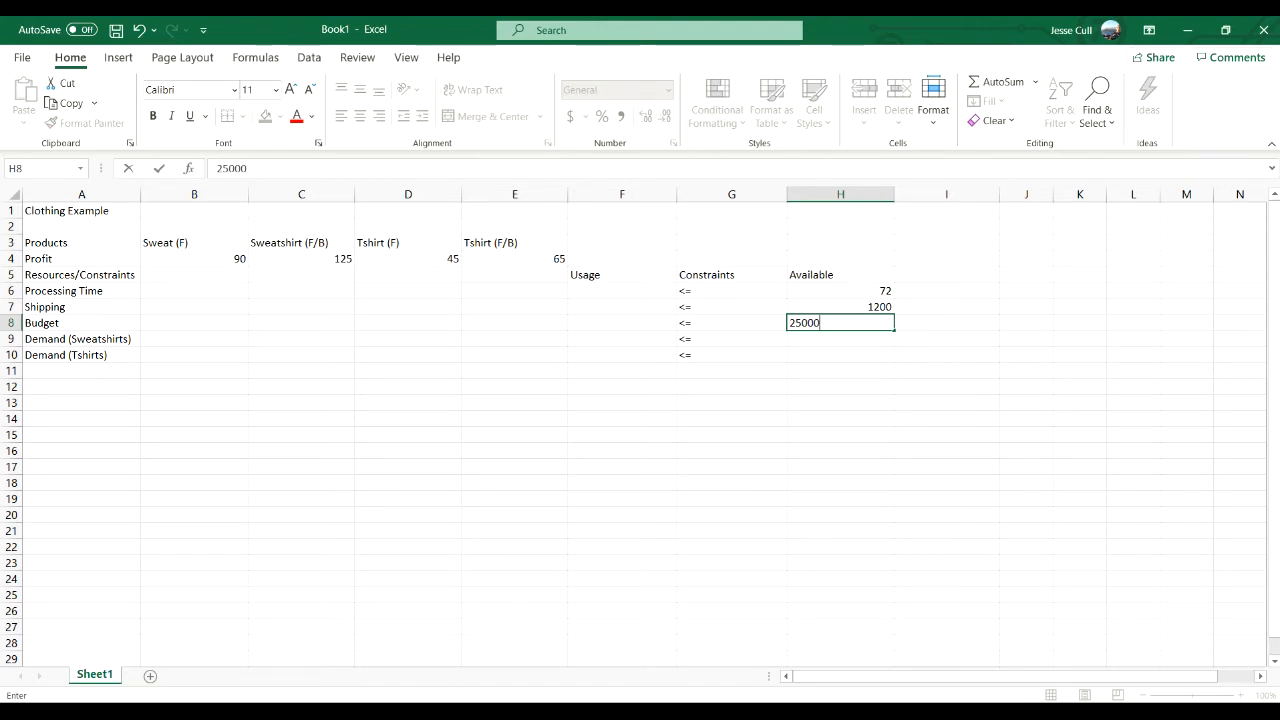
{"action": "key", "text": "Return"}
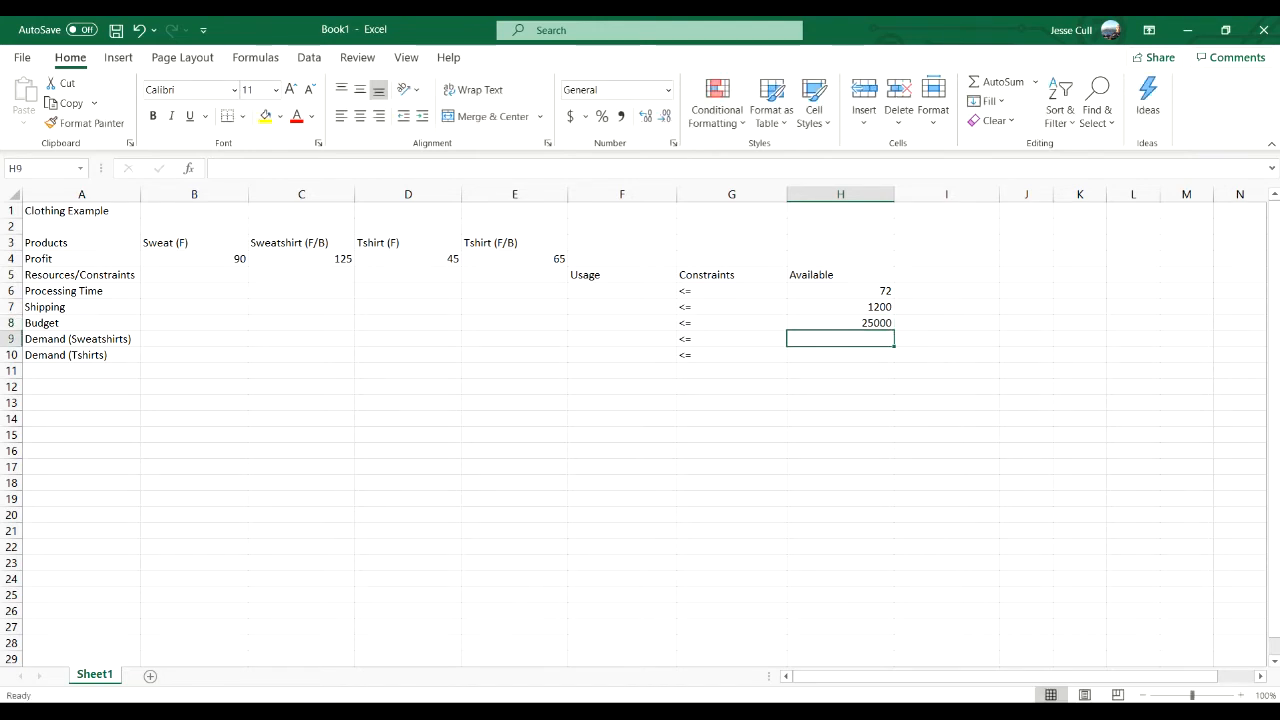
- Set the available amounts for both demand constraints in H9 and H10 to 500
{"action": "type", "text": "500"}
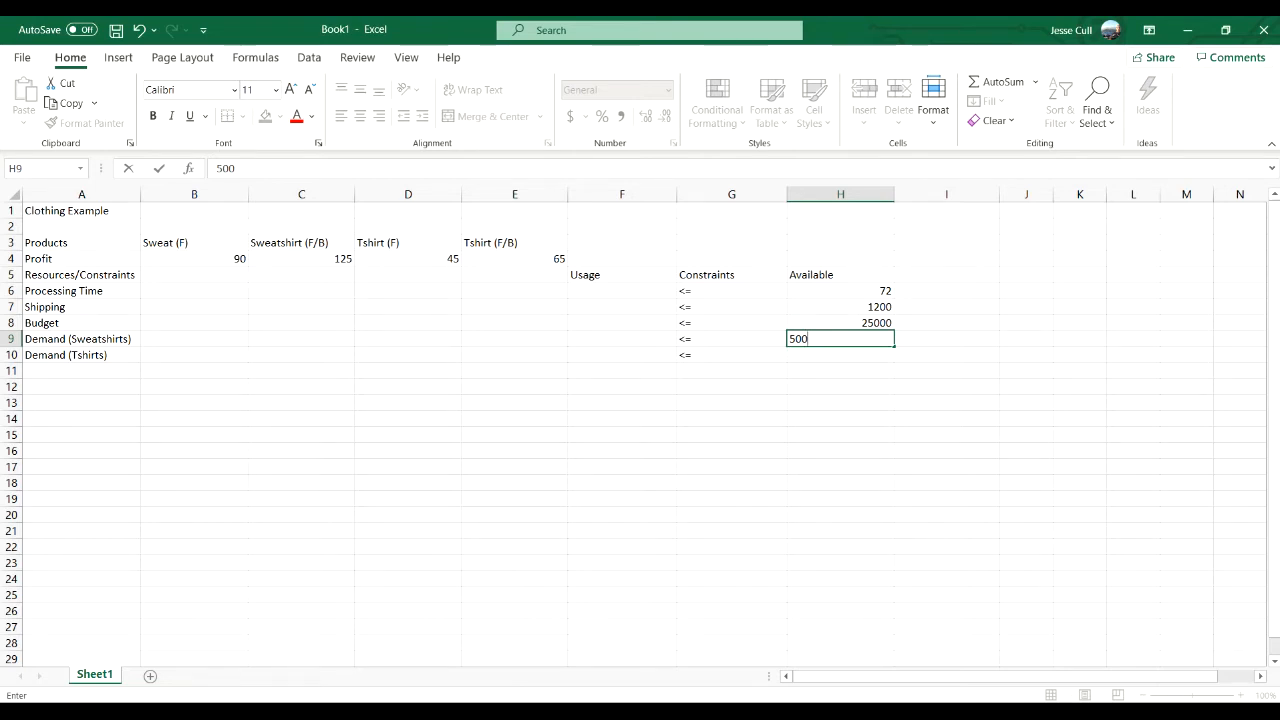
{"action": "key", "text": "Return"}
{"action": "type", "text": "500"}
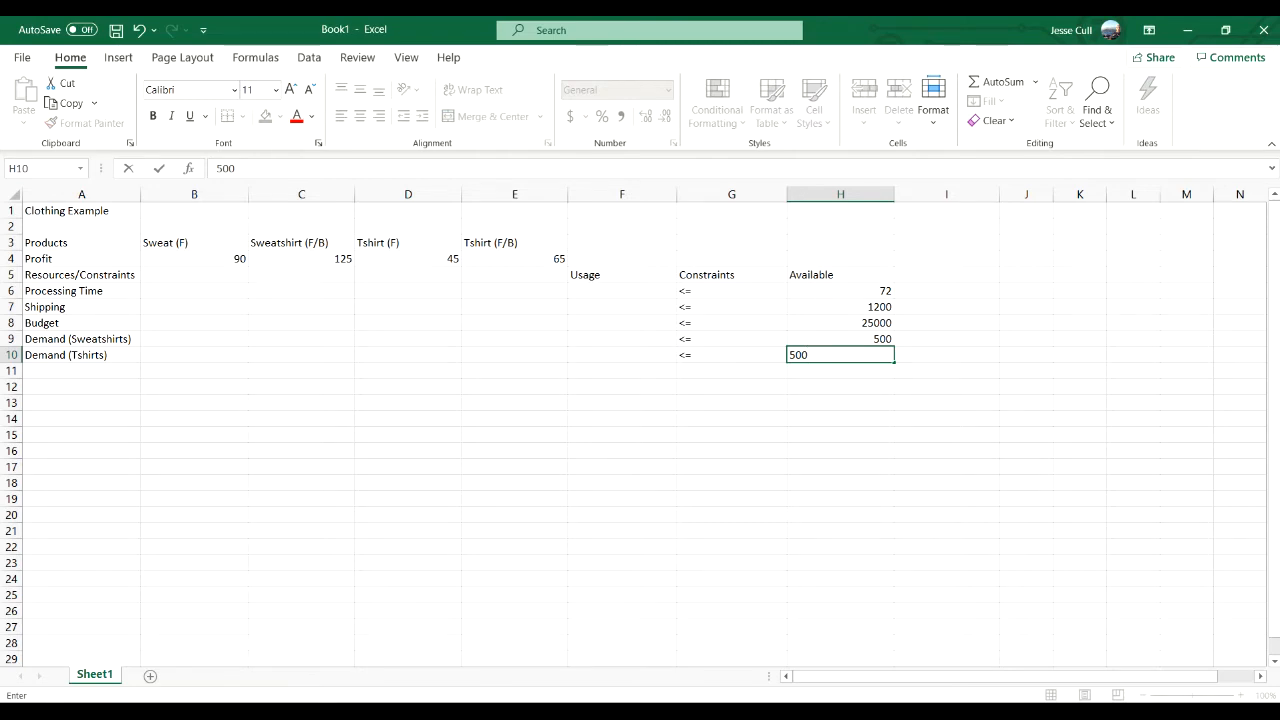
- Start a second table below the constraints with the heading Products in A12
{"action": "key", "text": "Left"}
{"action": "key", "text": "Left"}
{"action": "key", "text": "Left"}
{"action": "key", "text": "Left"}
{"action": "key", "text": "Left"}
{"action": "key", "text": "Left"}
{"action": "key", "text": "Left"}
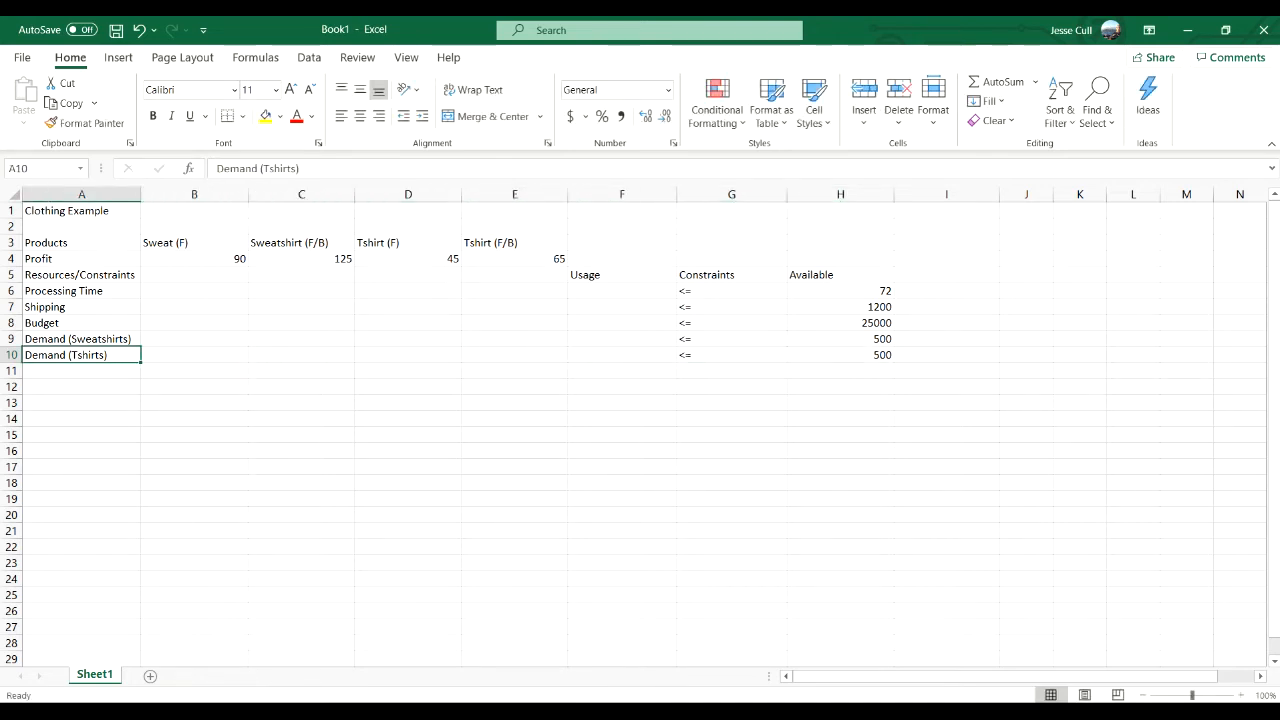
{"action": "key", "text": "Down"}
{"action": "key", "text": "Down"}
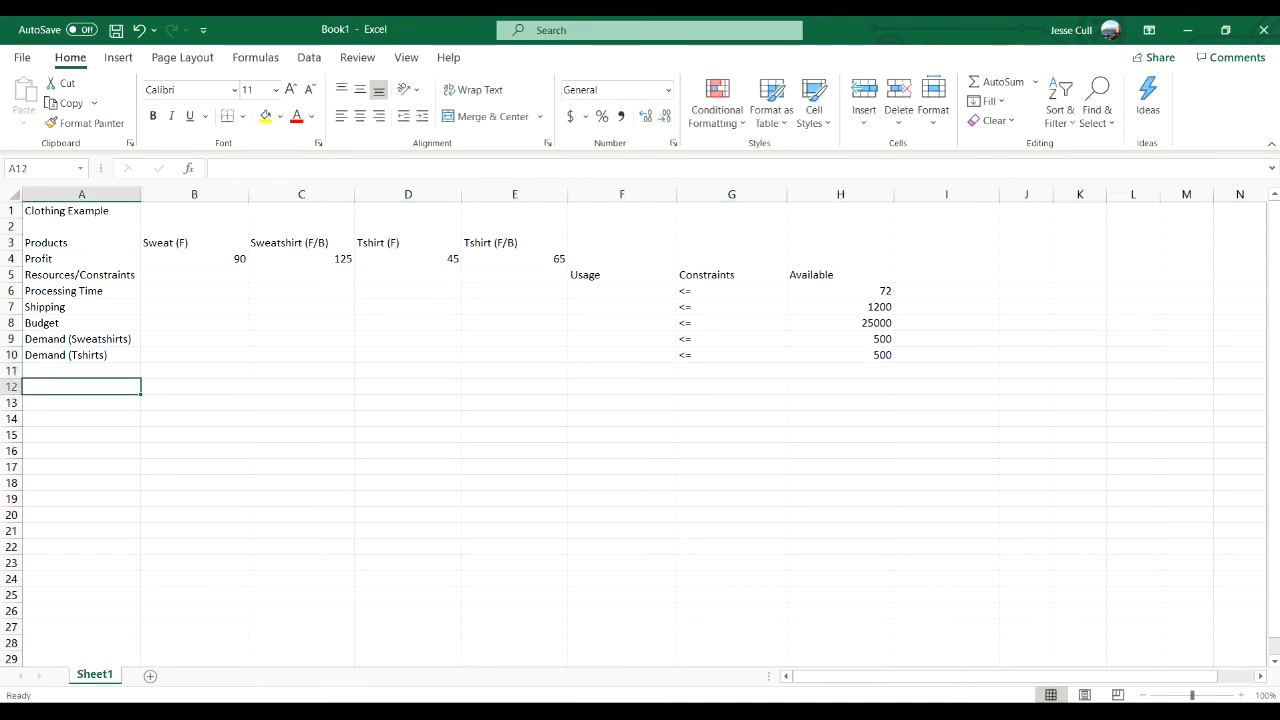
{"action": "type", "text": "Pro"}
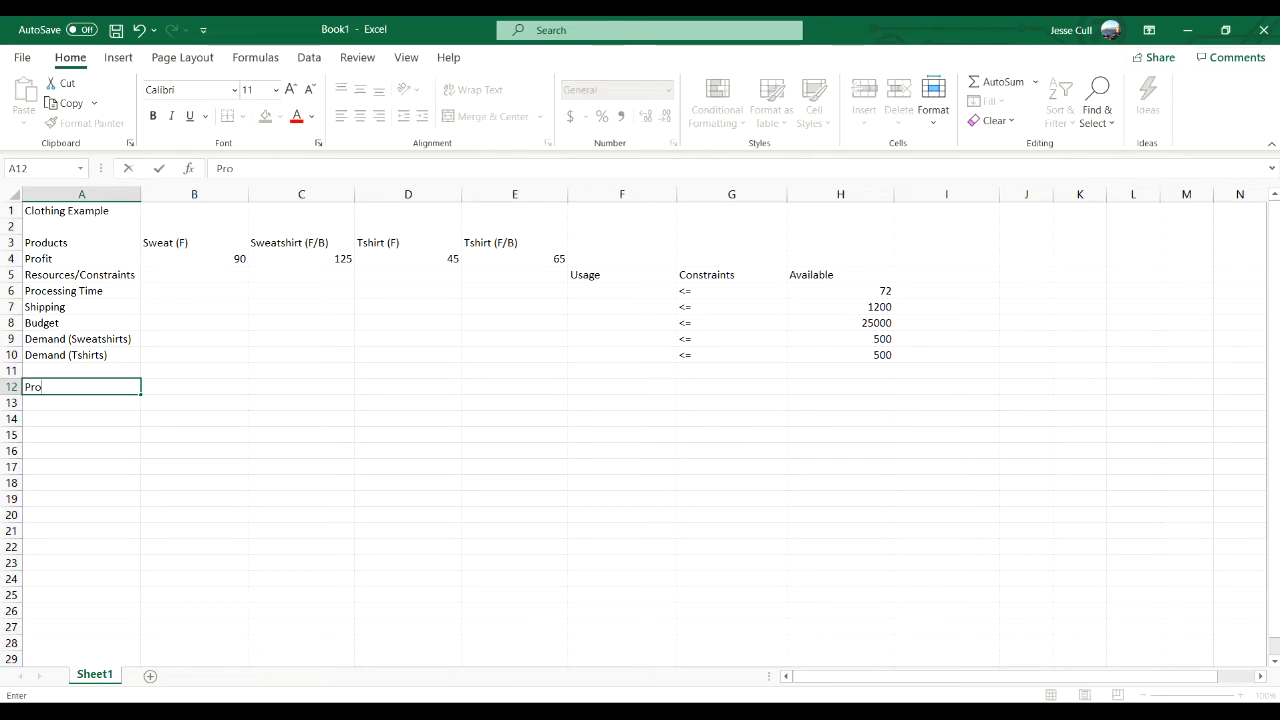
{"action": "type", "text": "ducts"}
{"action": "key", "text": "Return"}
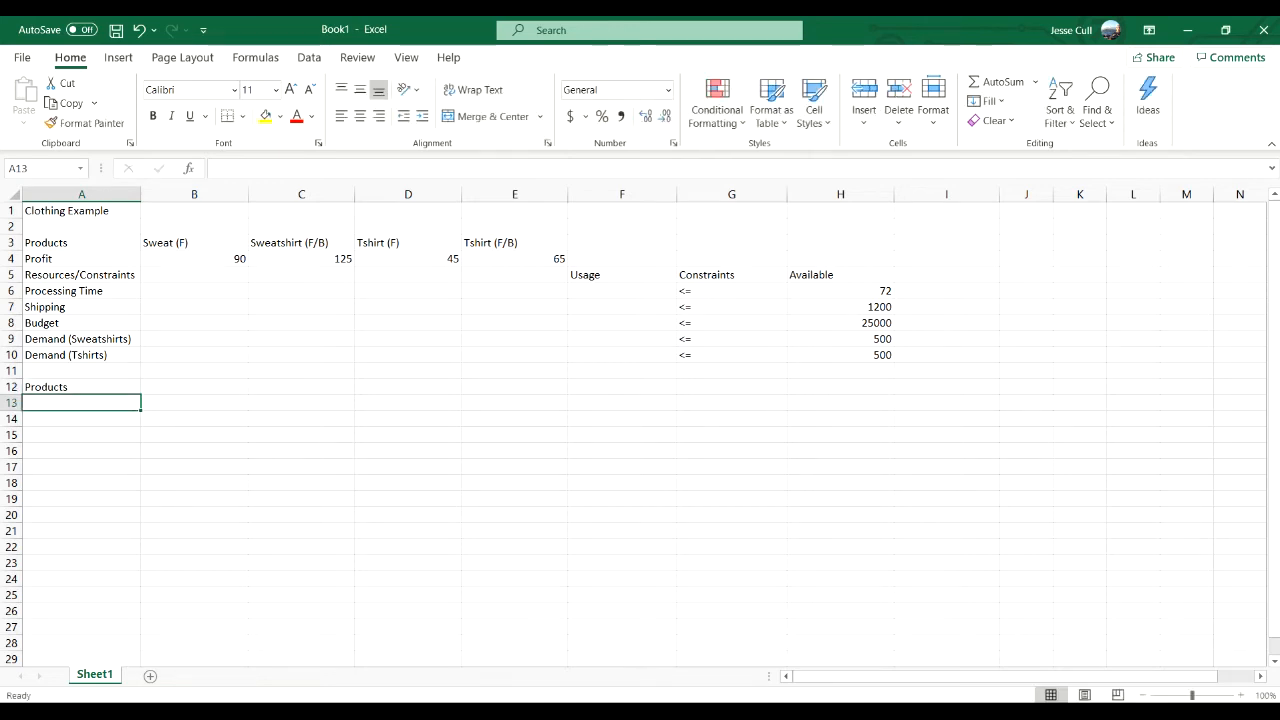
- List the sweatshirt products Sweat (F) in A13 and Sweat (F/B) in A14
{"action": "type", "text": "Swe"}
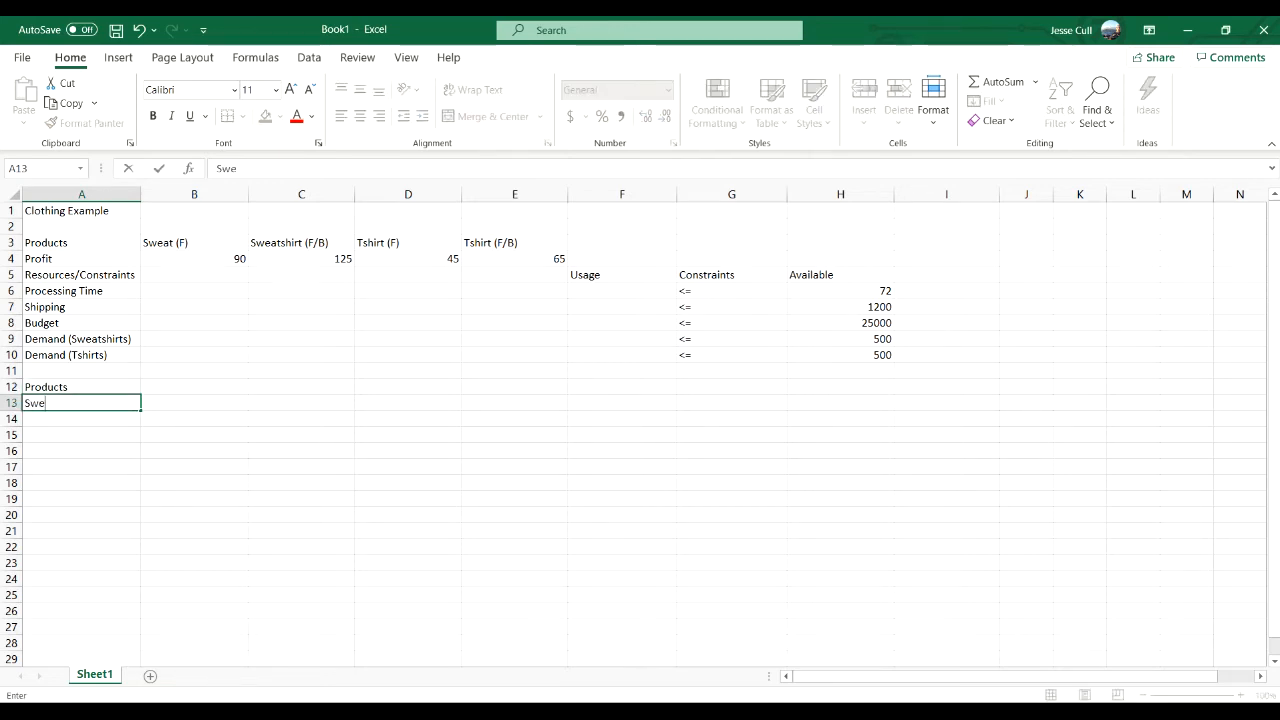
{"action": "type", "text": "at (Fr)"}
{"action": "key", "text": "BackSpace"}
{"action": "key", "text": "BackSpace"}
{"action": "type", "text": ")"}
{"action": "key", "text": "Return"}
{"action": "type", "text": "Swea"}
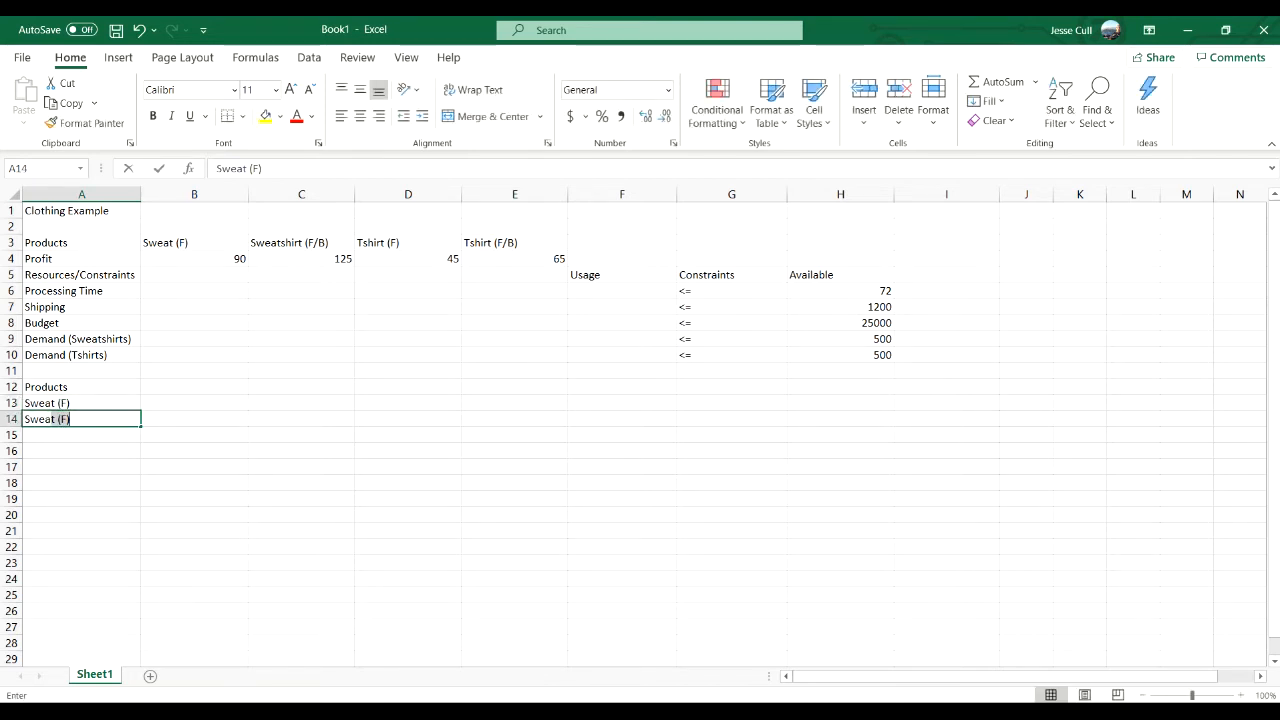
{"action": "type", "text": "t ("}
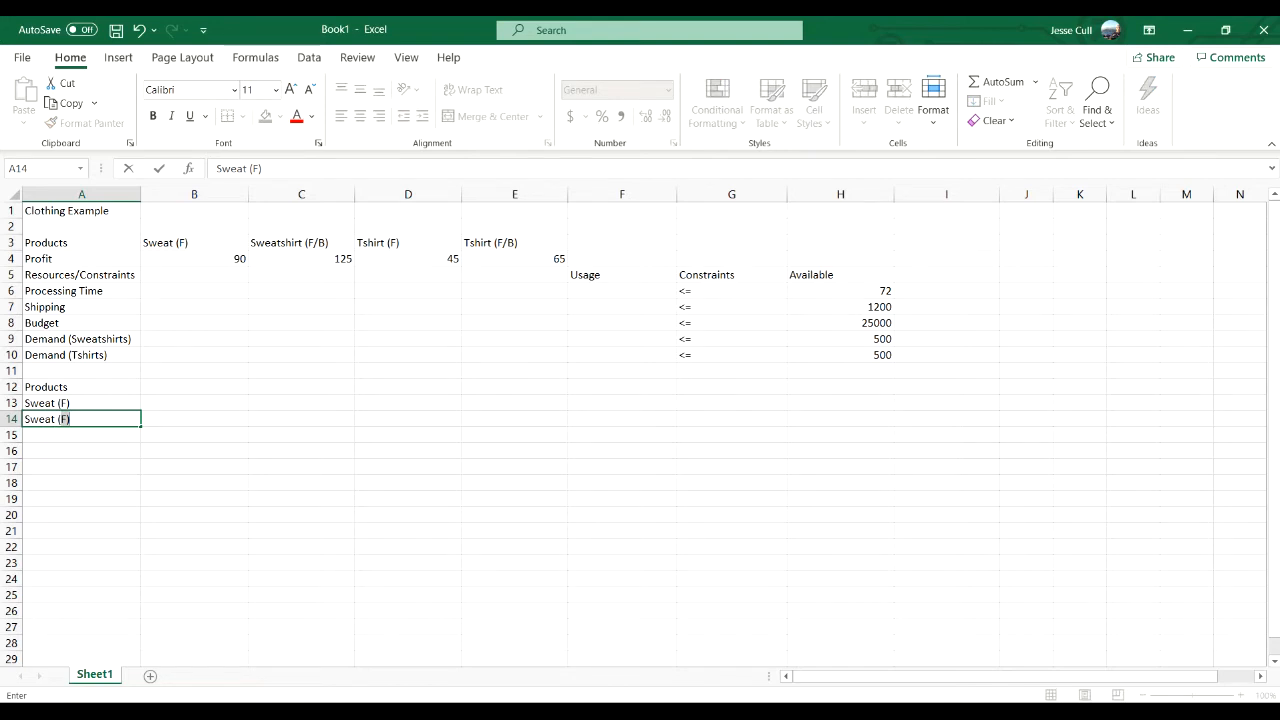
{"action": "type", "text": "F/B)"}
{"action": "key", "text": "Return"}
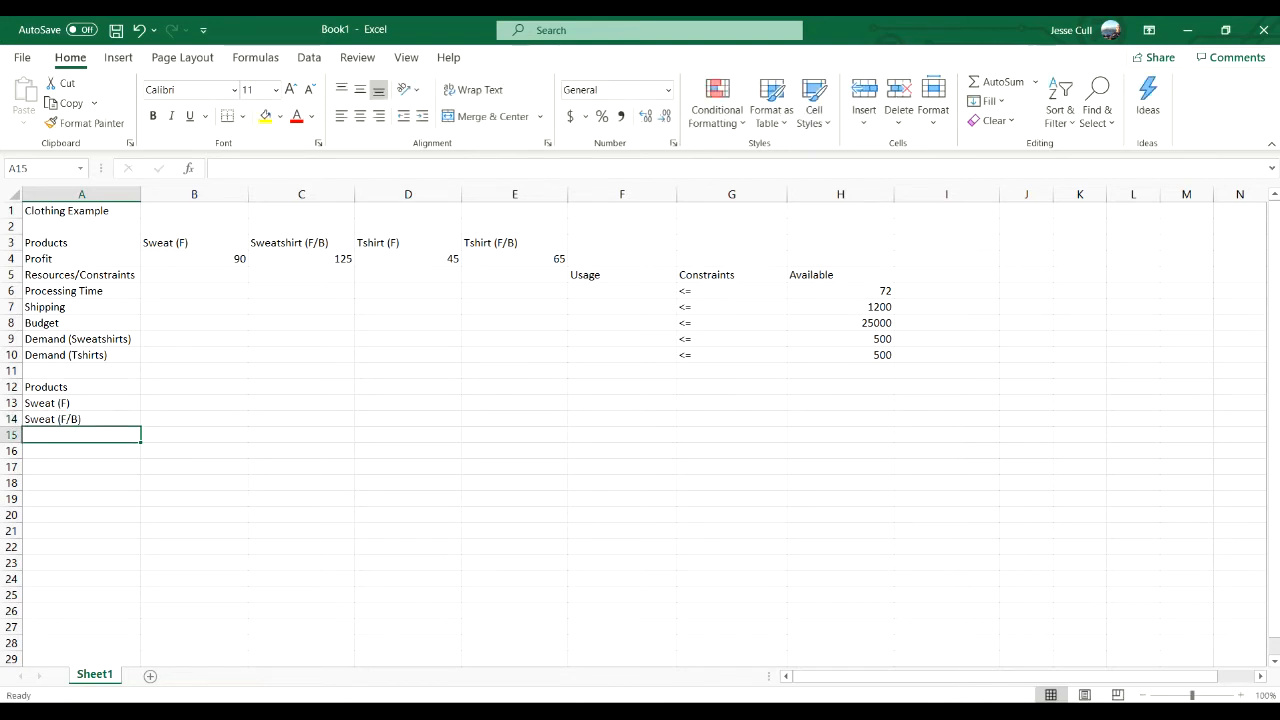
- List the T-shirt products T (F) in A15 and T (F/B) in A16
{"action": "type", "text": "T"}
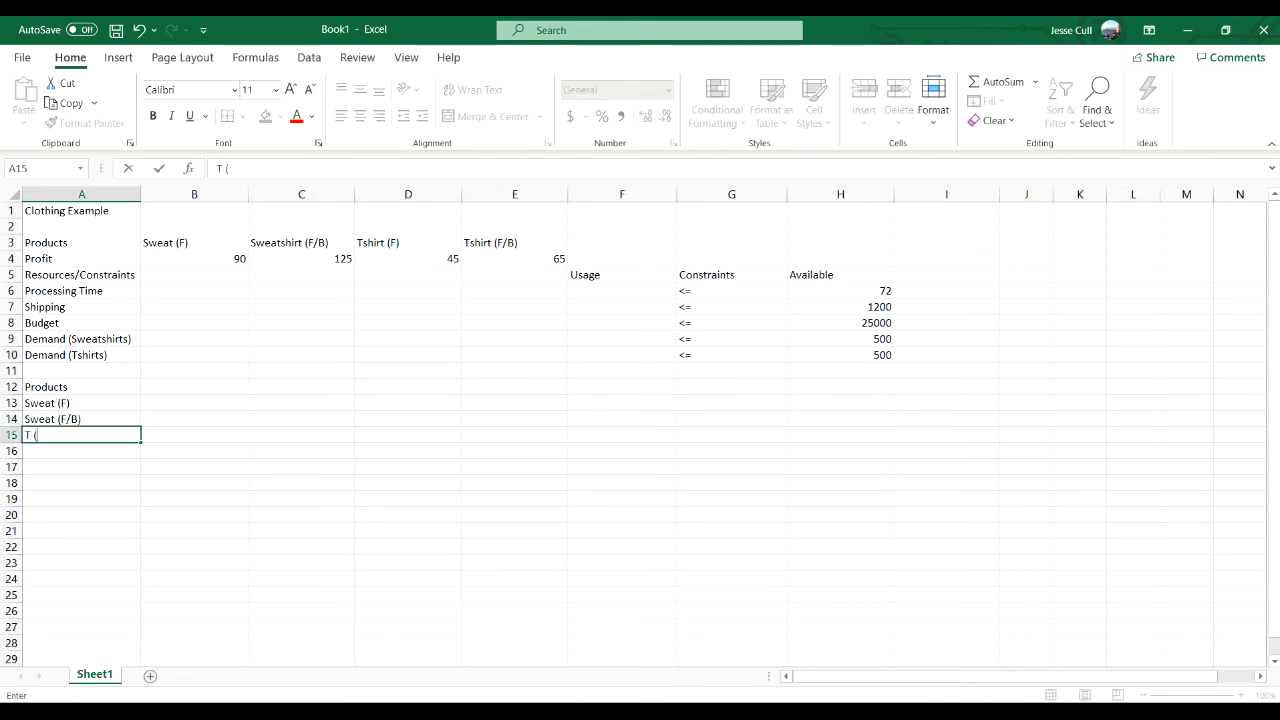
{"action": "type", "text": " (F)"}
{"action": "key", "text": "Return"}
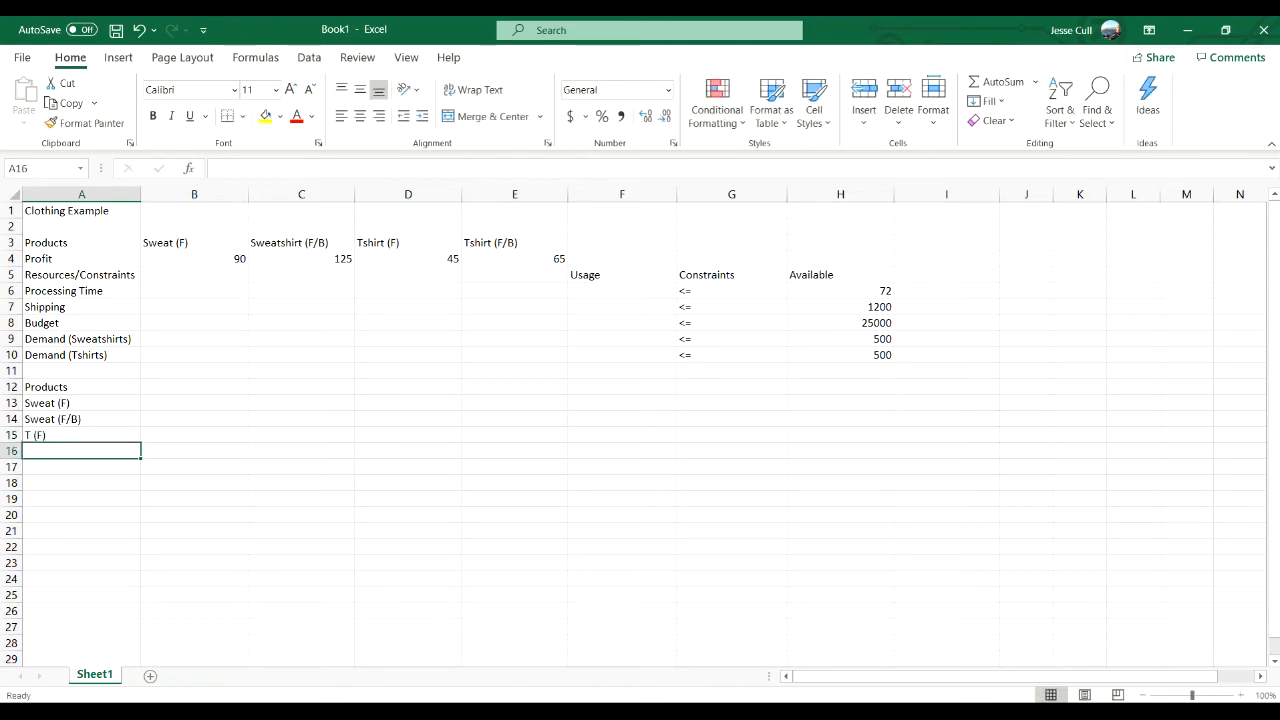
{"action": "type", "text": "T (F)"}
{"action": "key", "text": "BackSpace"}
{"action": "key", "text": "BackSpace"}
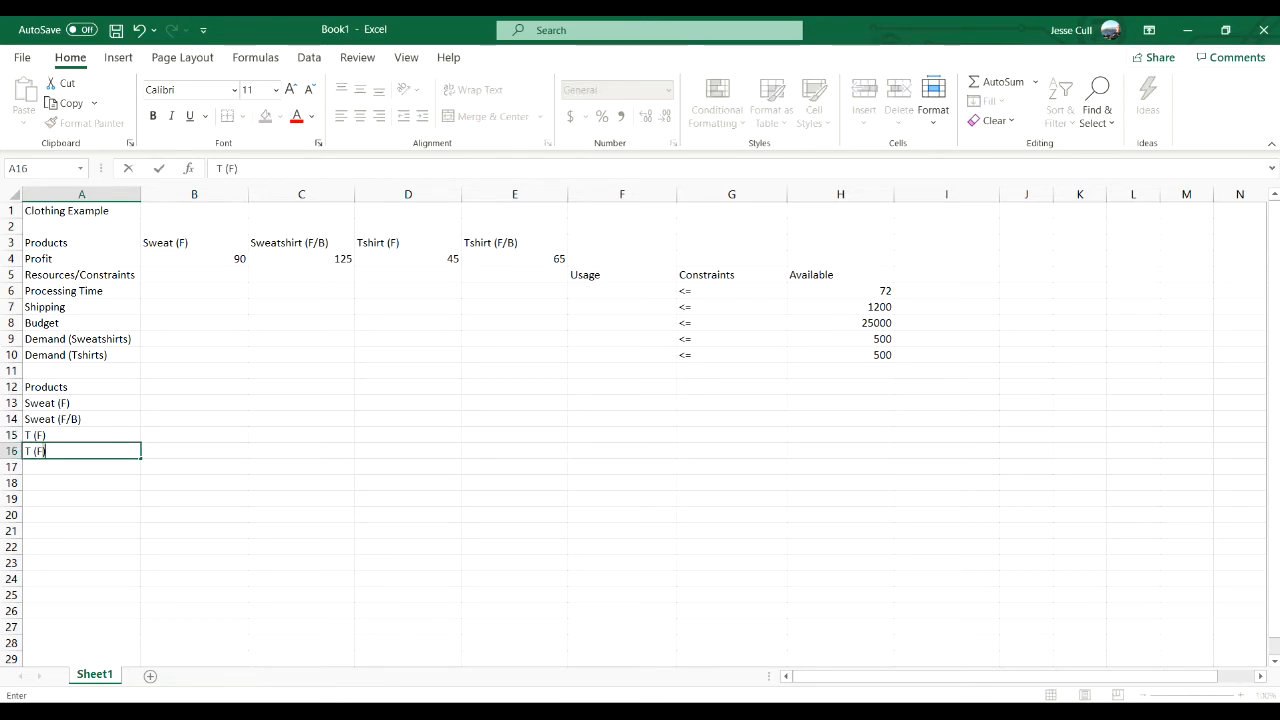
{"action": "type", "text": "F/B)"}
{"action": "key", "text": "Return"}
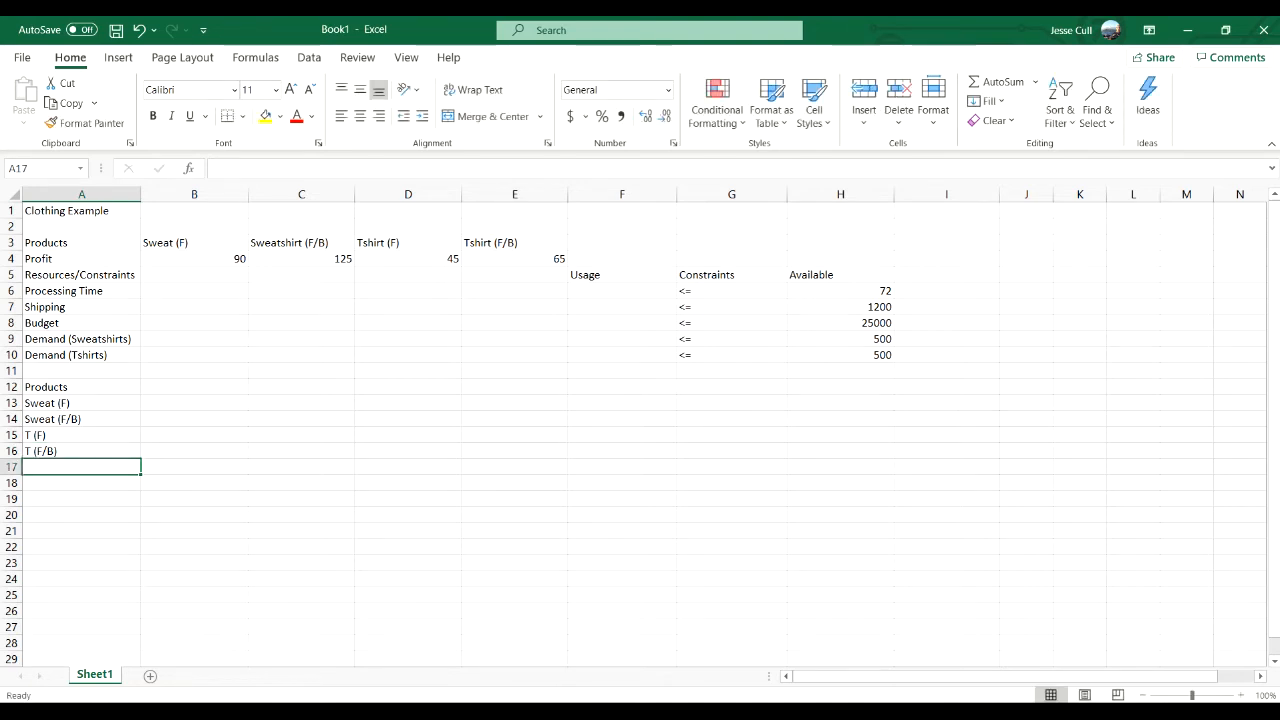
- Add the label Profit in A17 beneath the product list
{"action": "type", "text": "Profit"}
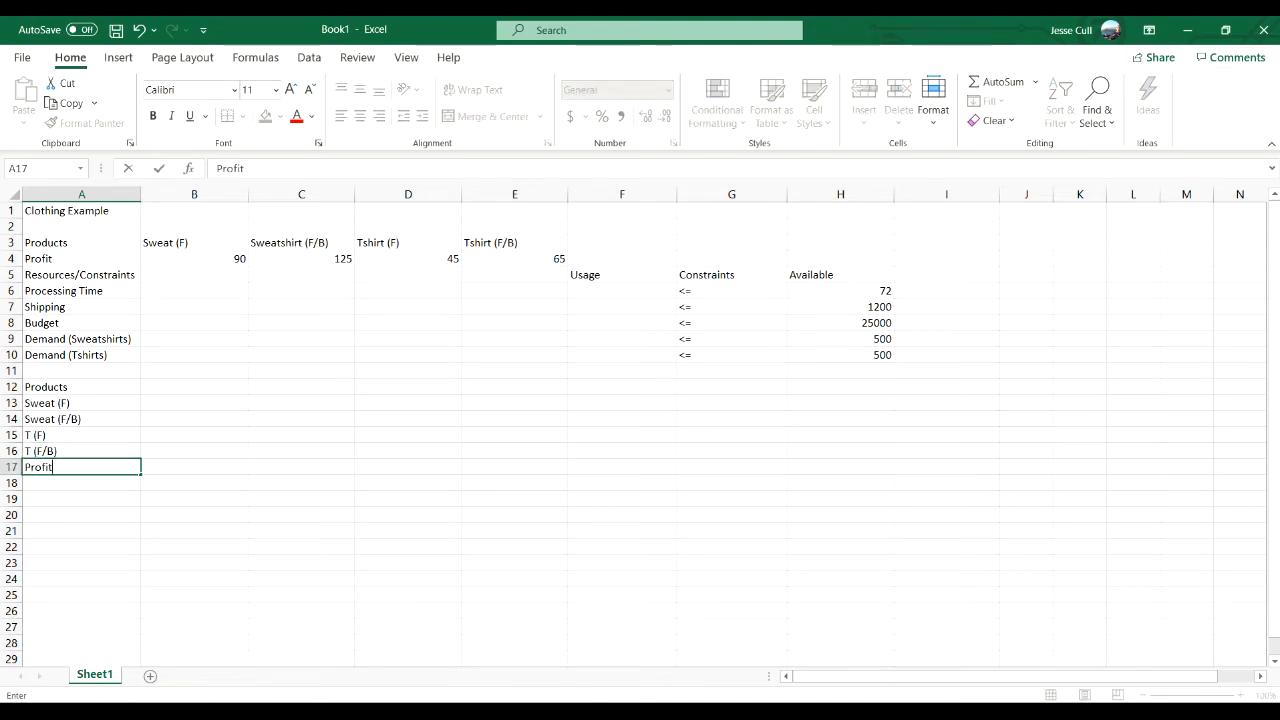
{"action": "key", "text": "Tab"}
{"action": "key", "text": "Tab"}
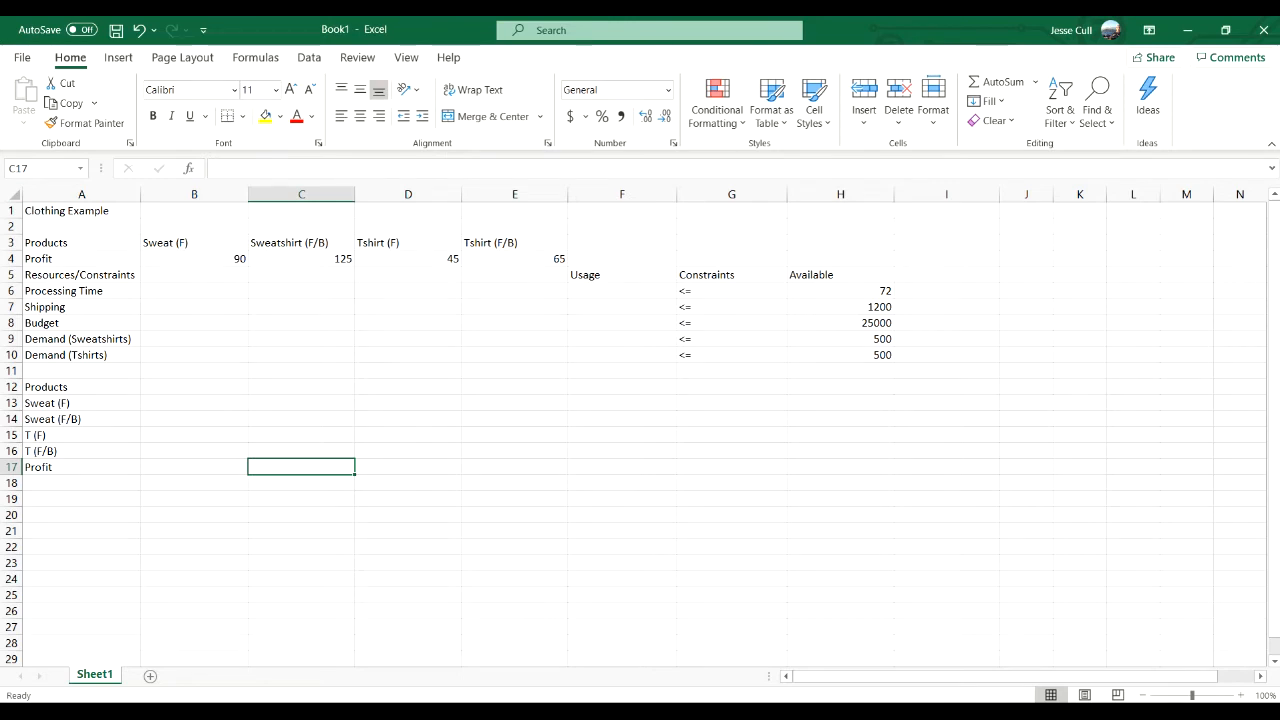
- Enter the sweatshirt processing times: 0.1 in B6 for front print and 0.025 in C6 for front/back print
{"action": "key", "text": "Up"}
{"action": "key", "text": "Up"}
{"action": "key", "text": "Up"}
{"action": "key", "text": "Up"}
{"action": "key", "text": "Up"}
{"action": "key", "text": "Up"}
{"action": "key", "text": "Up"}
{"action": "key", "text": "Up"}
{"action": "key", "text": "Up"}
{"action": "key", "text": "Up"}
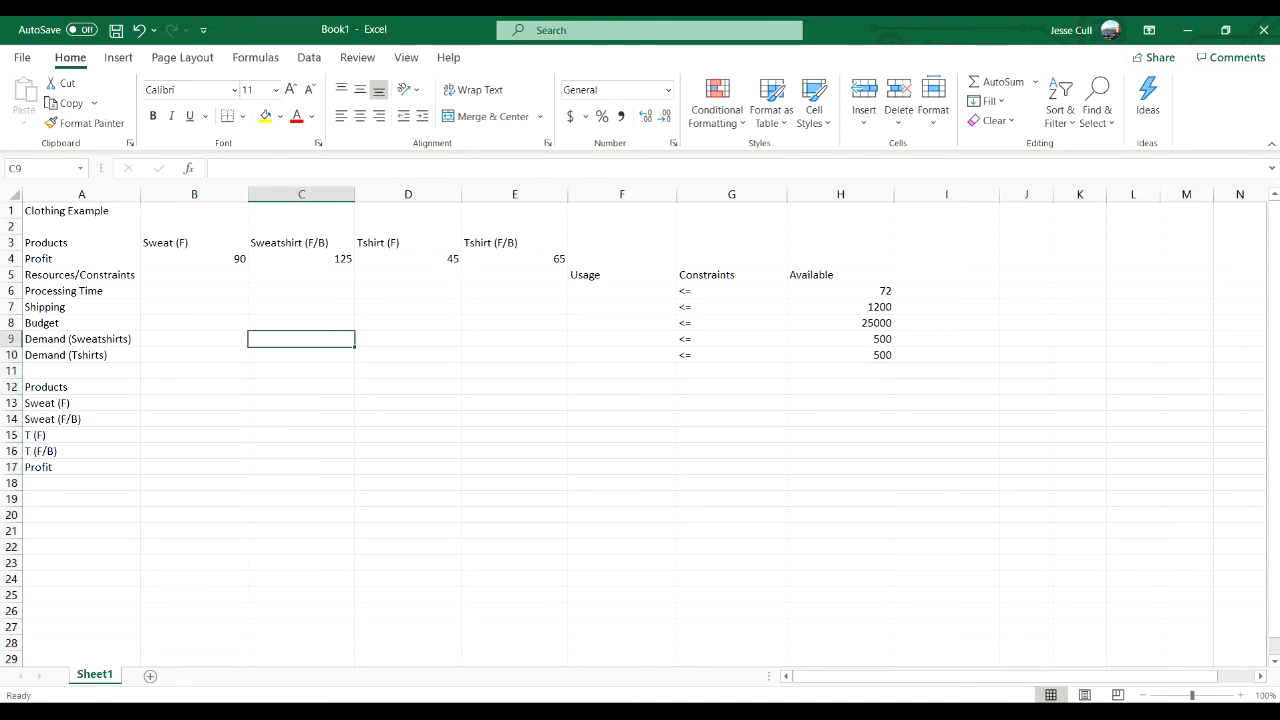
{"action": "key", "text": "Up"}
{"action": "key", "text": "Left"}
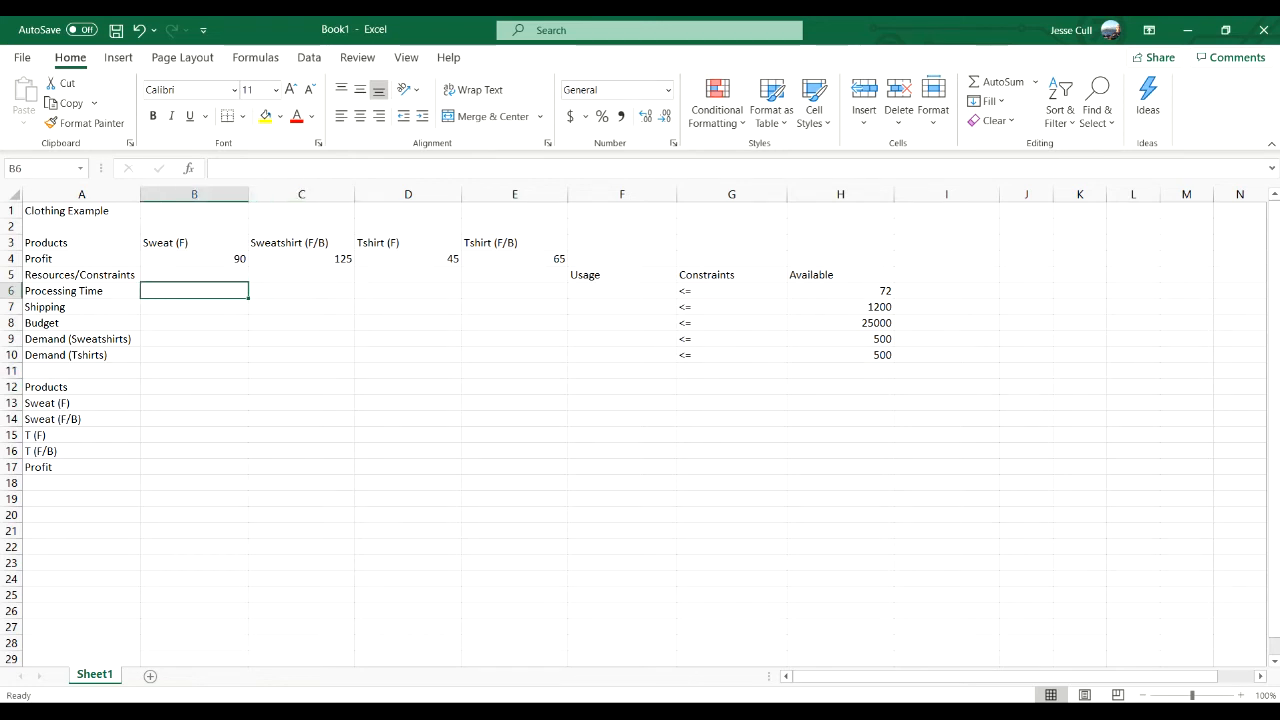
{"action": "type", "text": "0.1"}
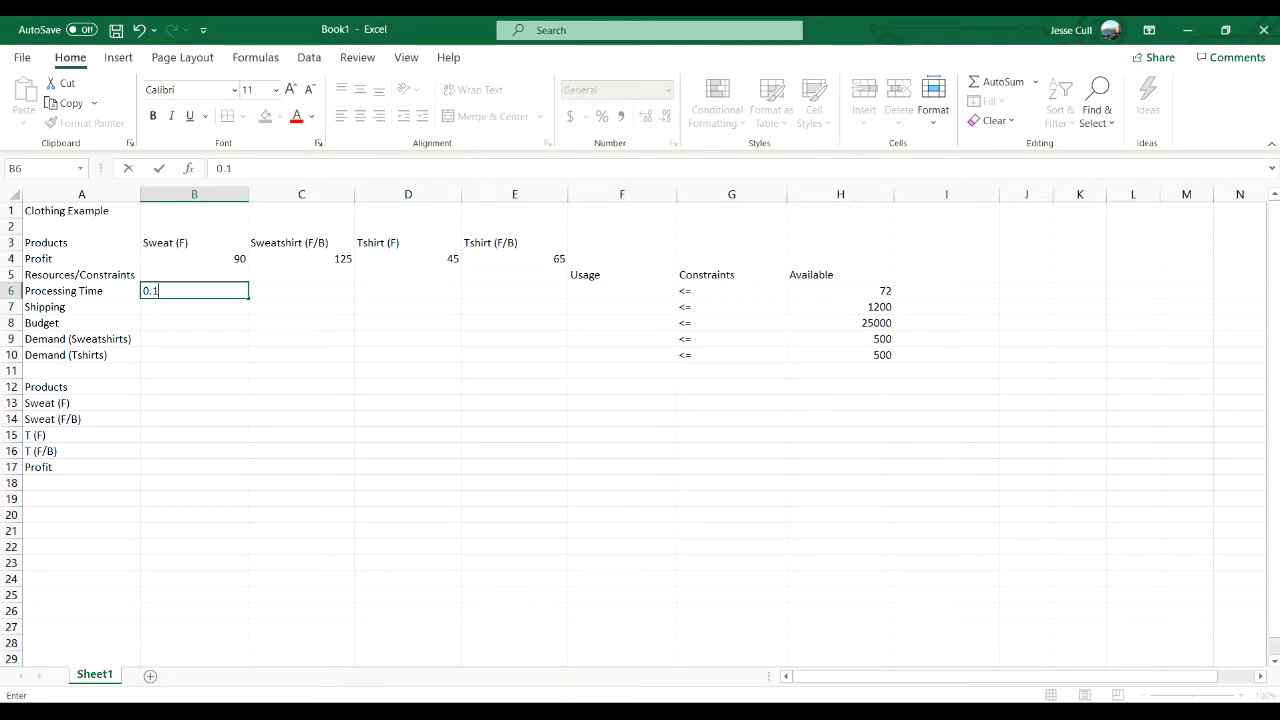
{"action": "key", "text": "Tab"}
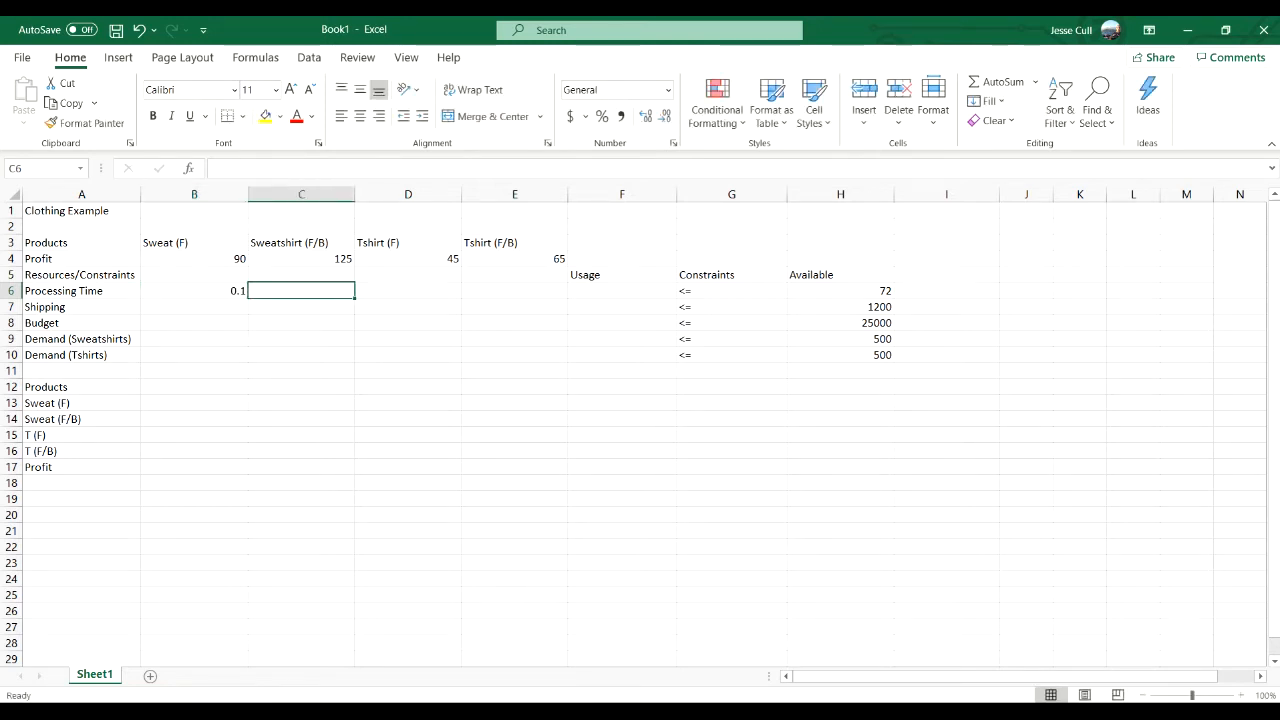
{"action": "type", "text": ".025"}
{"action": "key", "text": "Tab"}
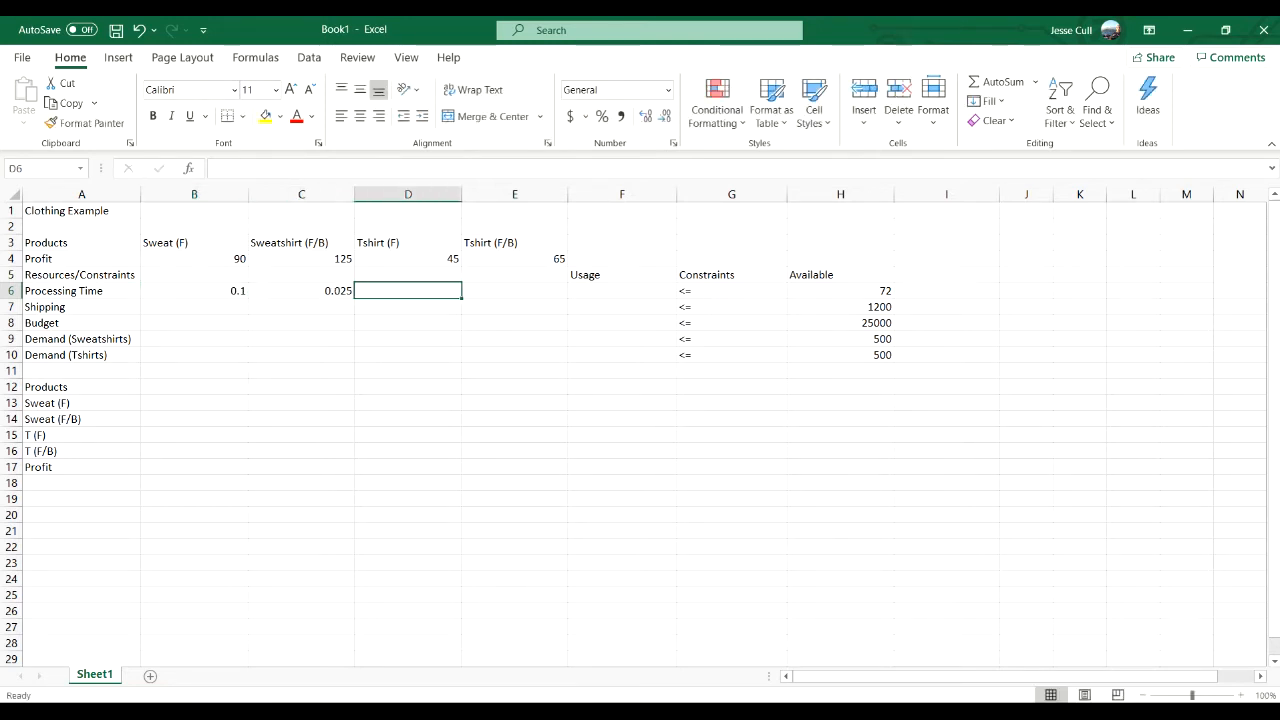
- Enter the T-shirt processing times: 0.08 in D6 for front print and 0.21 in E6 for front/back print
{"action": "type", "text": ".08"}
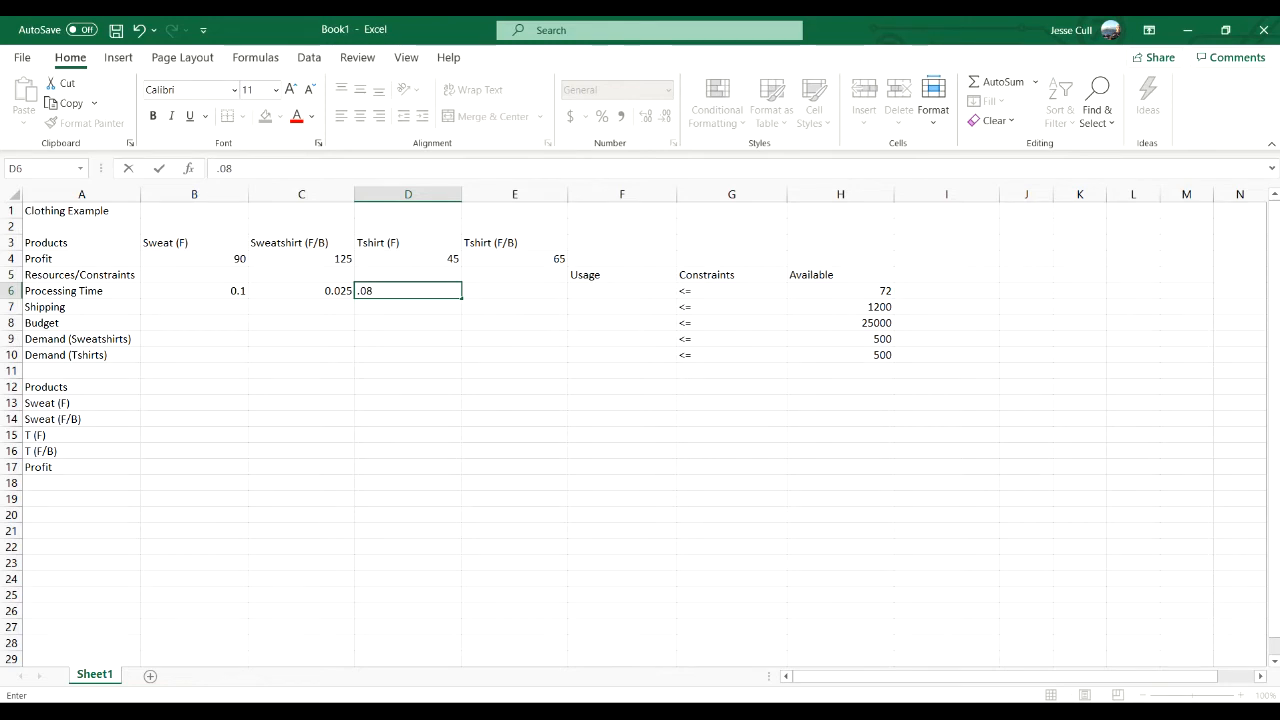
{"action": "key", "text": "Tab"}
{"action": "type", "text": ".21"}
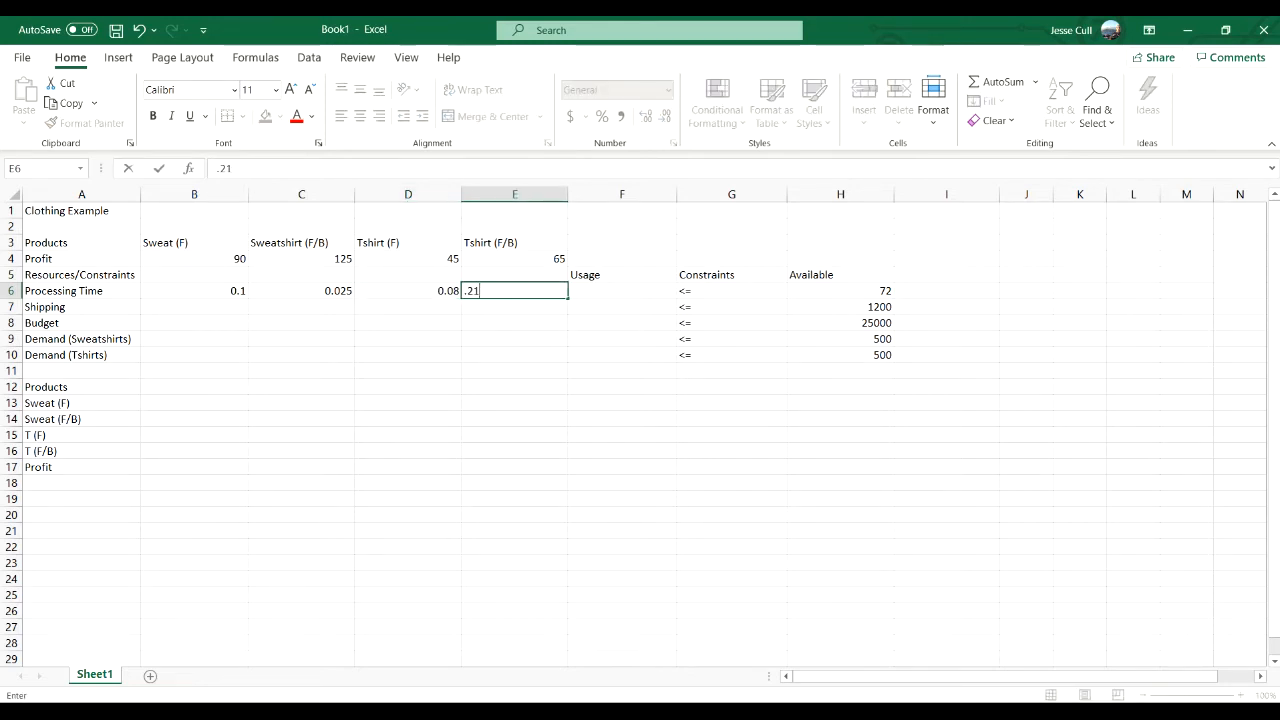
{"action": "key", "text": "Tab"}
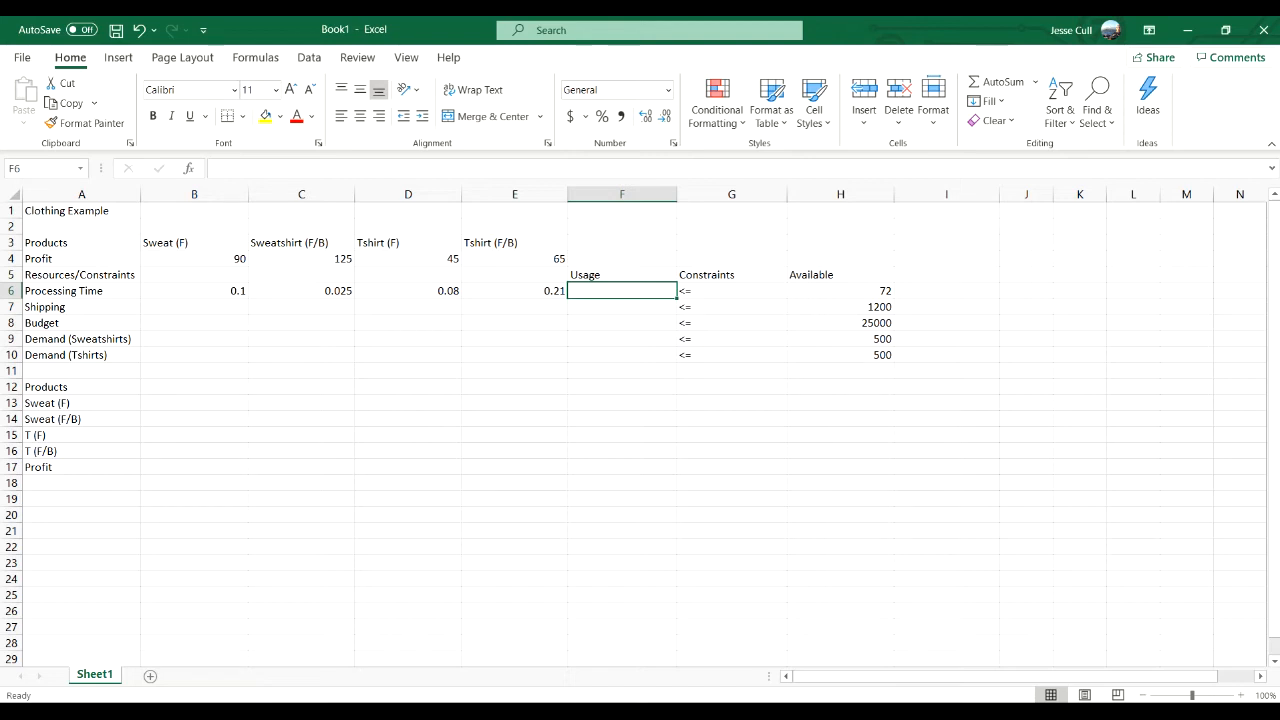
{"action": "key", "text": "Left"}
{"action": "key", "text": "Left"}
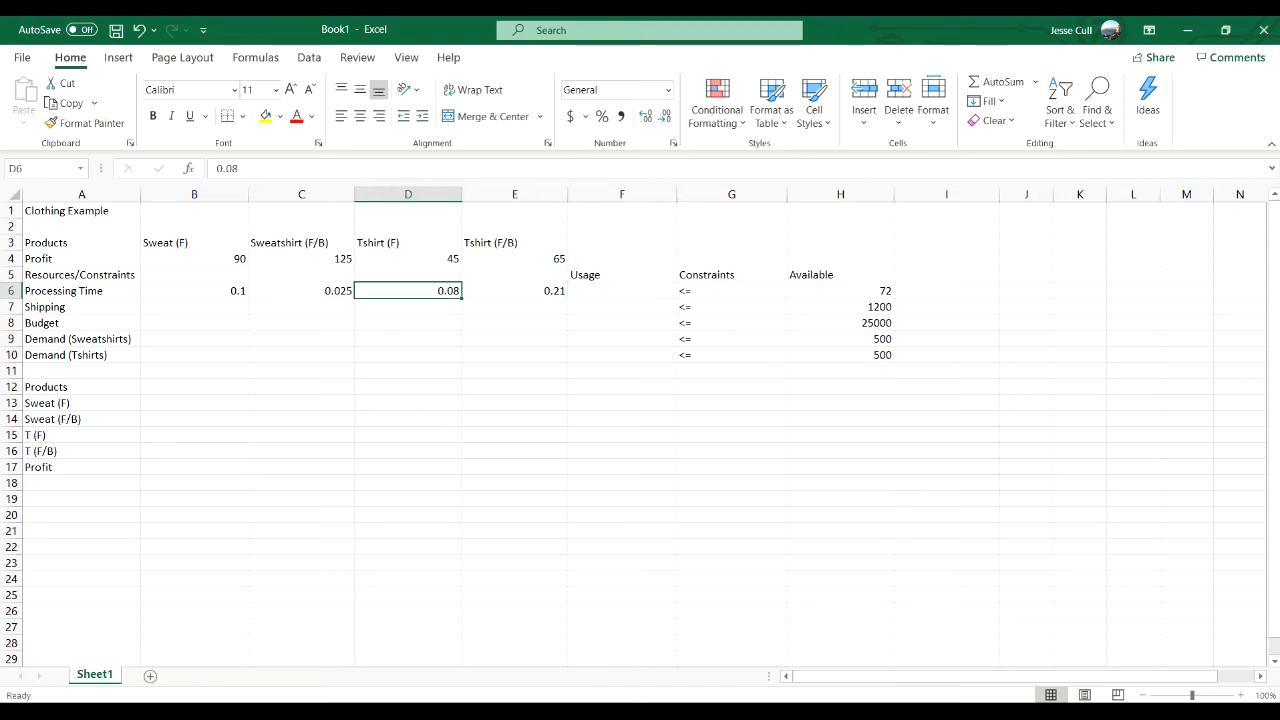
{"action": "key", "text": "Right"}
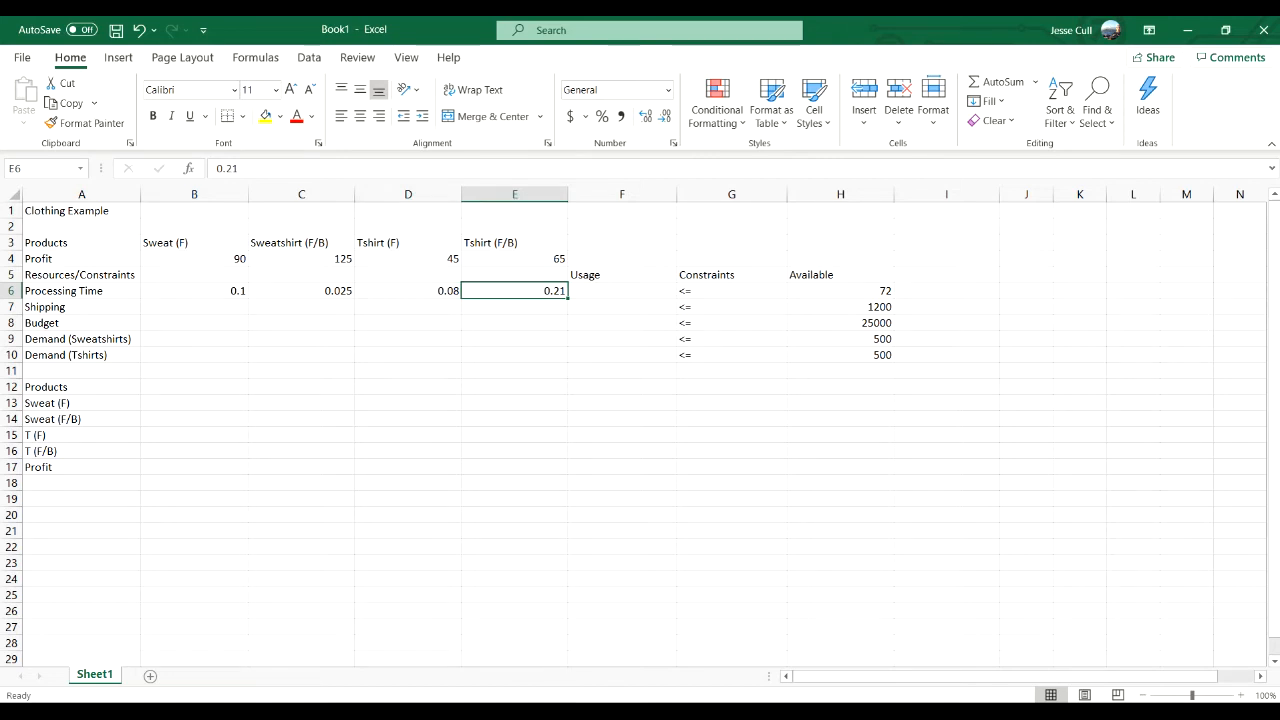
- Fill the Shipping row with 3 for both sweatshirt products (B7:C7) and 1 for both T-shirt products (D7:E7)
{"action": "key", "text": "Down"}
{"action": "key", "text": "Left"}
{"action": "key", "text": "Left"}
{"action": "key", "text": "Left"}
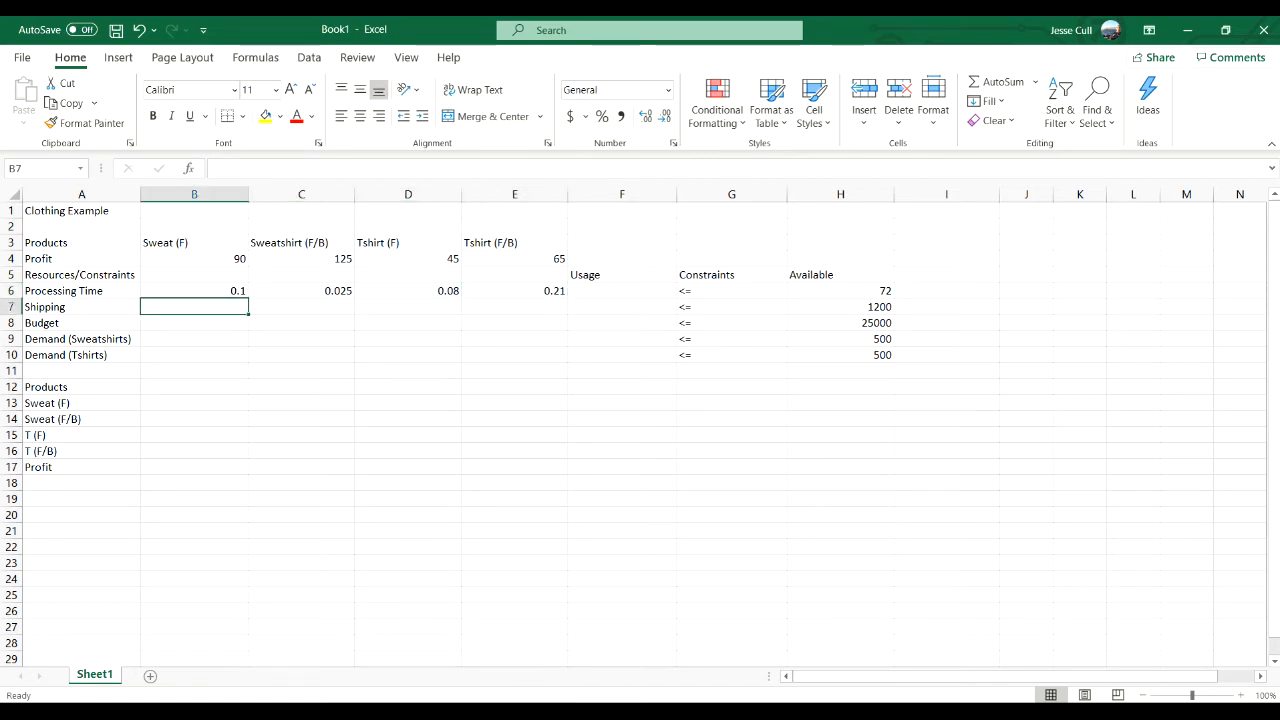
{"action": "type", "text": "3"}
{"action": "key", "text": "Tab"}
{"action": "type", "text": "3"}
{"action": "key", "text": "Tab"}
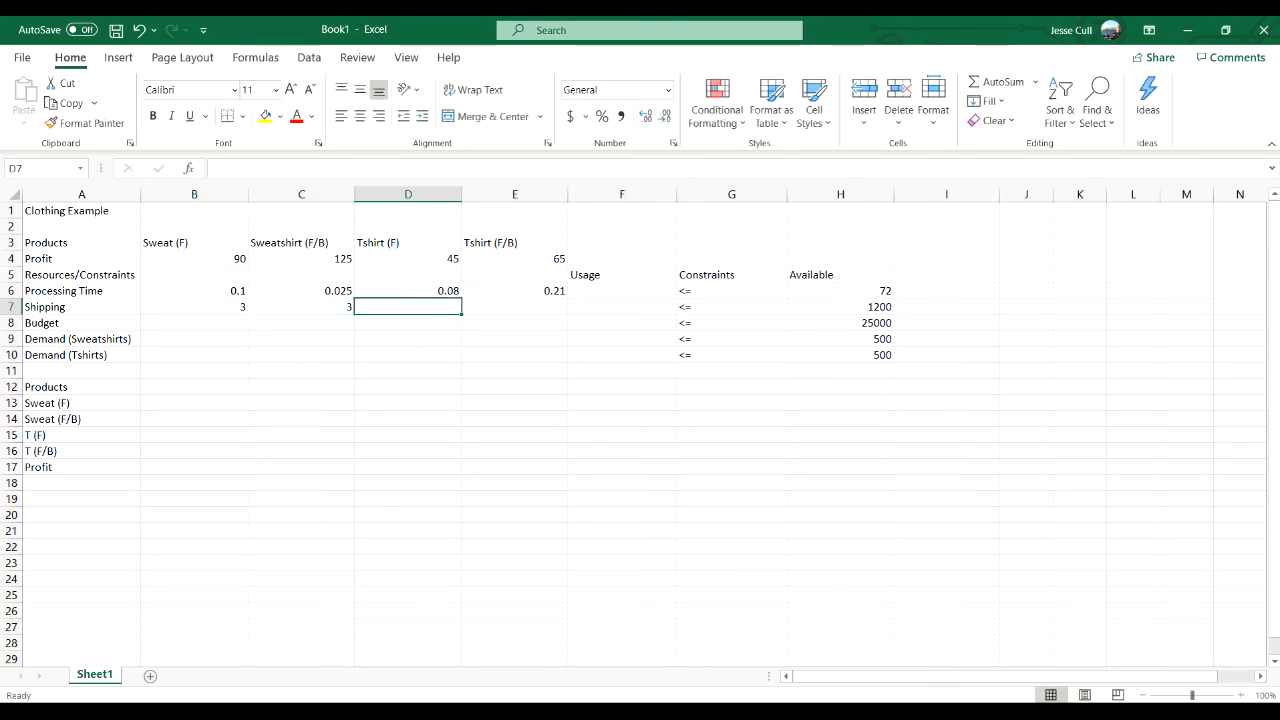
{"action": "type", "text": "1"}
{"action": "key", "text": "Tab"}
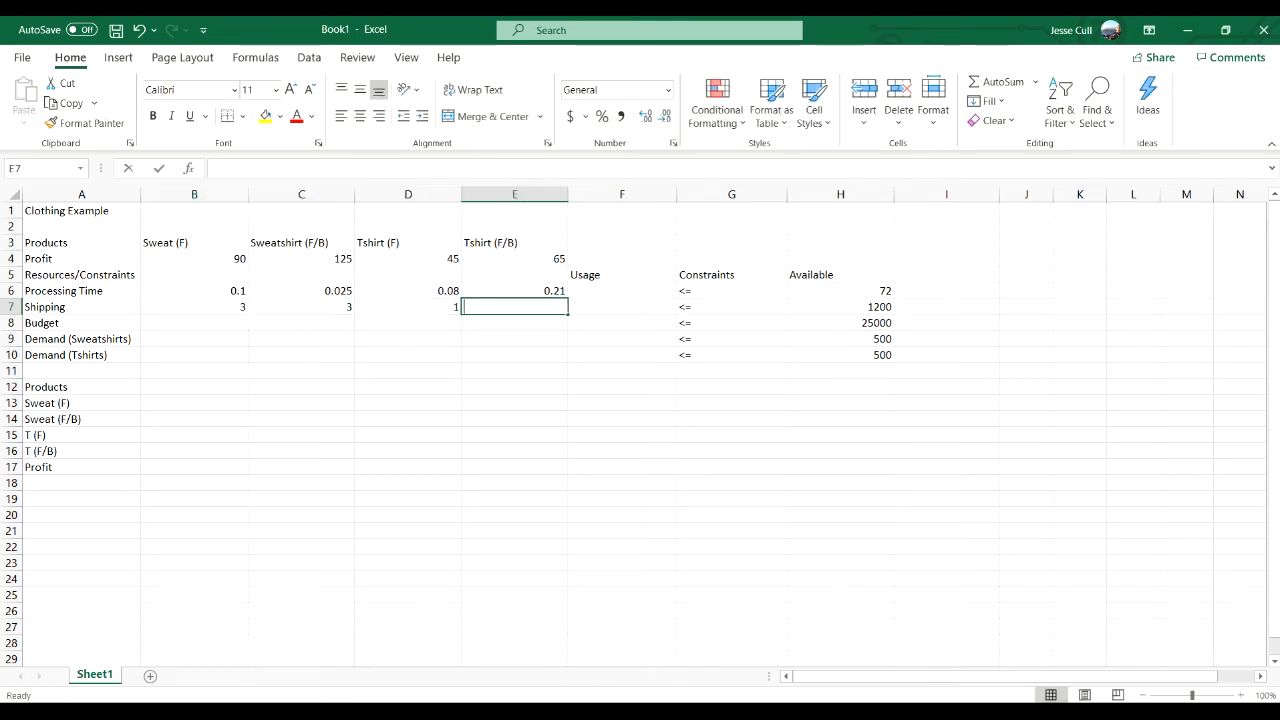
{"action": "type", "text": "1"}
{"action": "key", "text": "Tab"}
- Enter the sweatshirt costs in the Budget row: 36 in B8 and 48 in C8
{"action": "key", "text": "Down"}
{"action": "key", "text": "Left"}
{"action": "key", "text": "Left"}
{"action": "key", "text": "Left"}
{"action": "key", "text": "Left"}
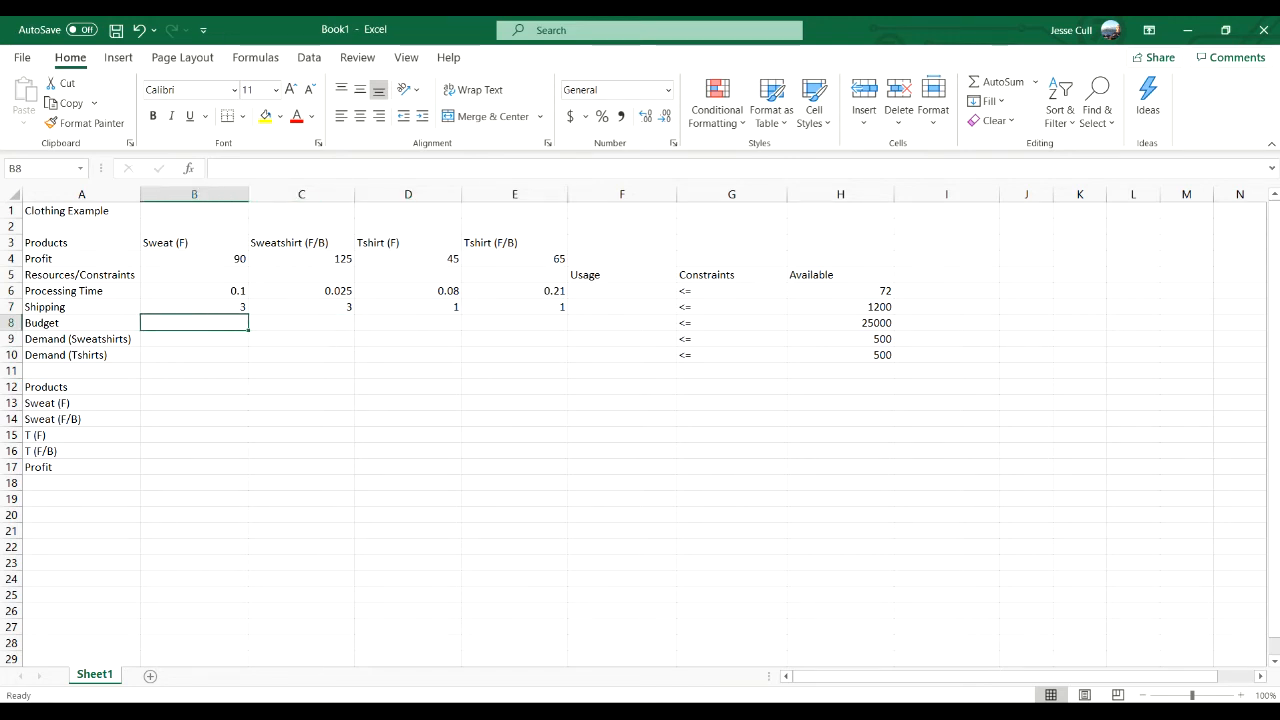
{"action": "type", "text": "36"}
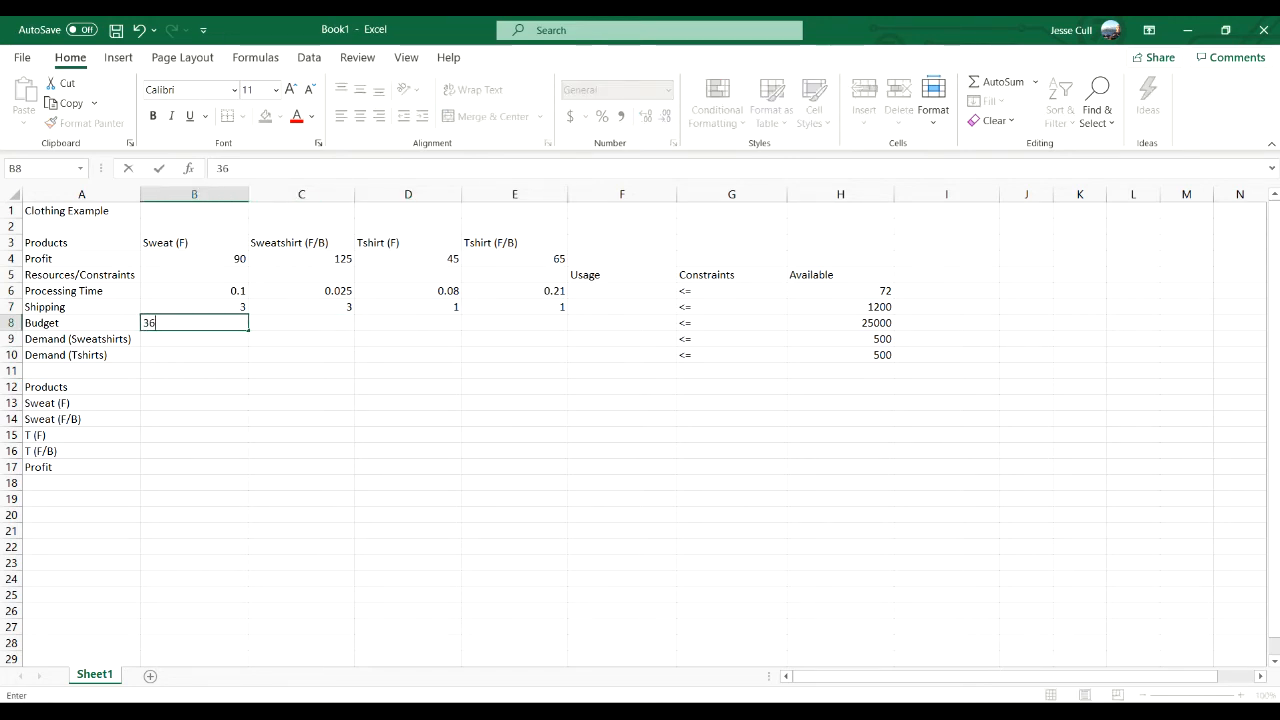
{"action": "key", "text": "Tab"}
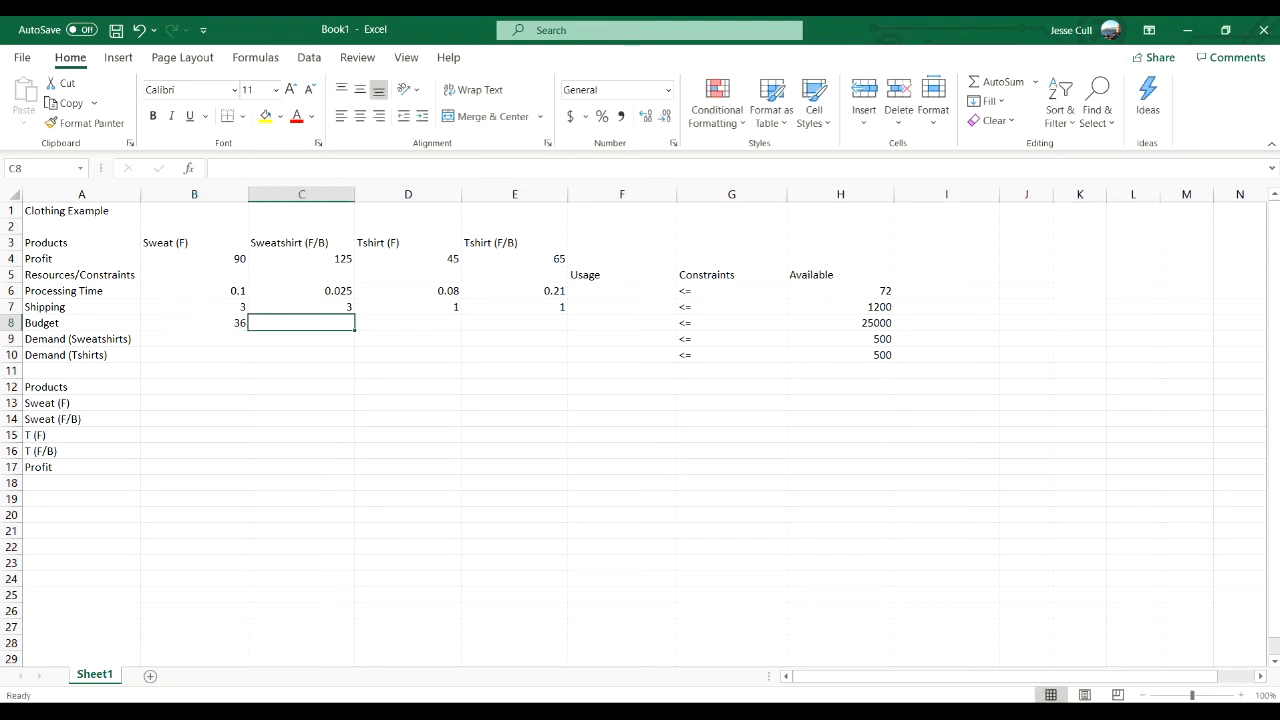
{"action": "type", "text": "48"}
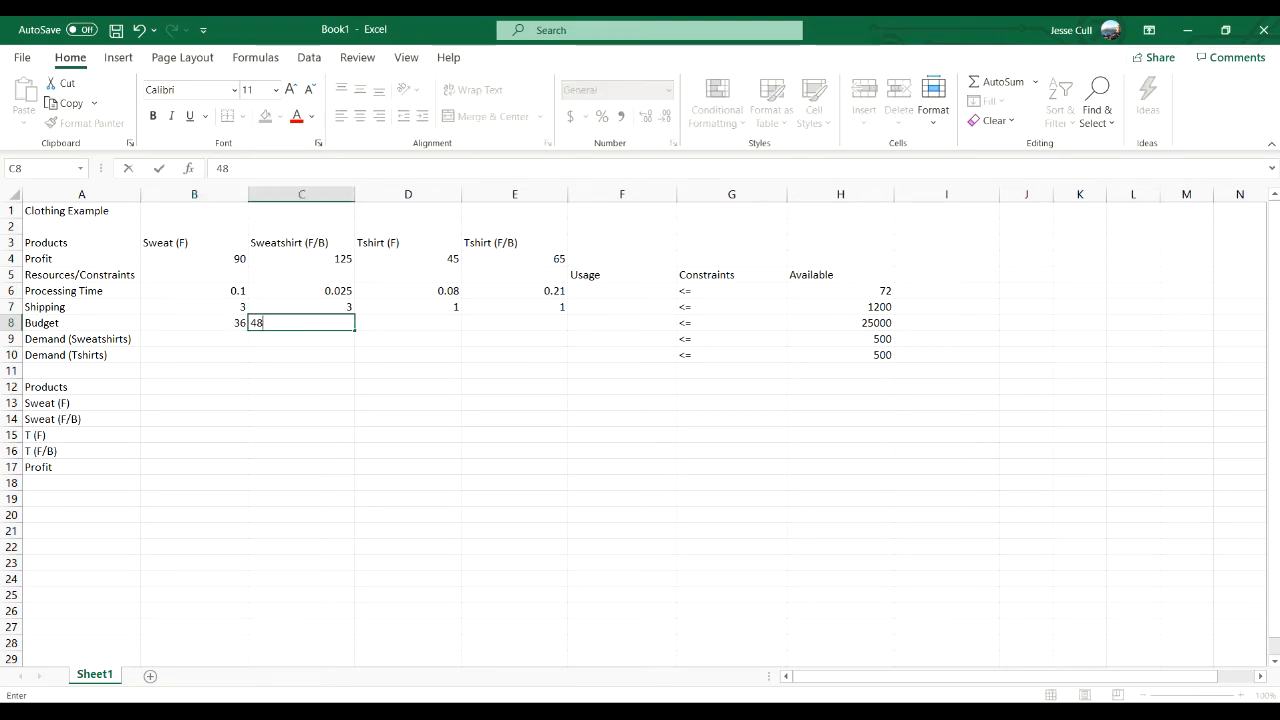
{"action": "key", "text": "Tab"}
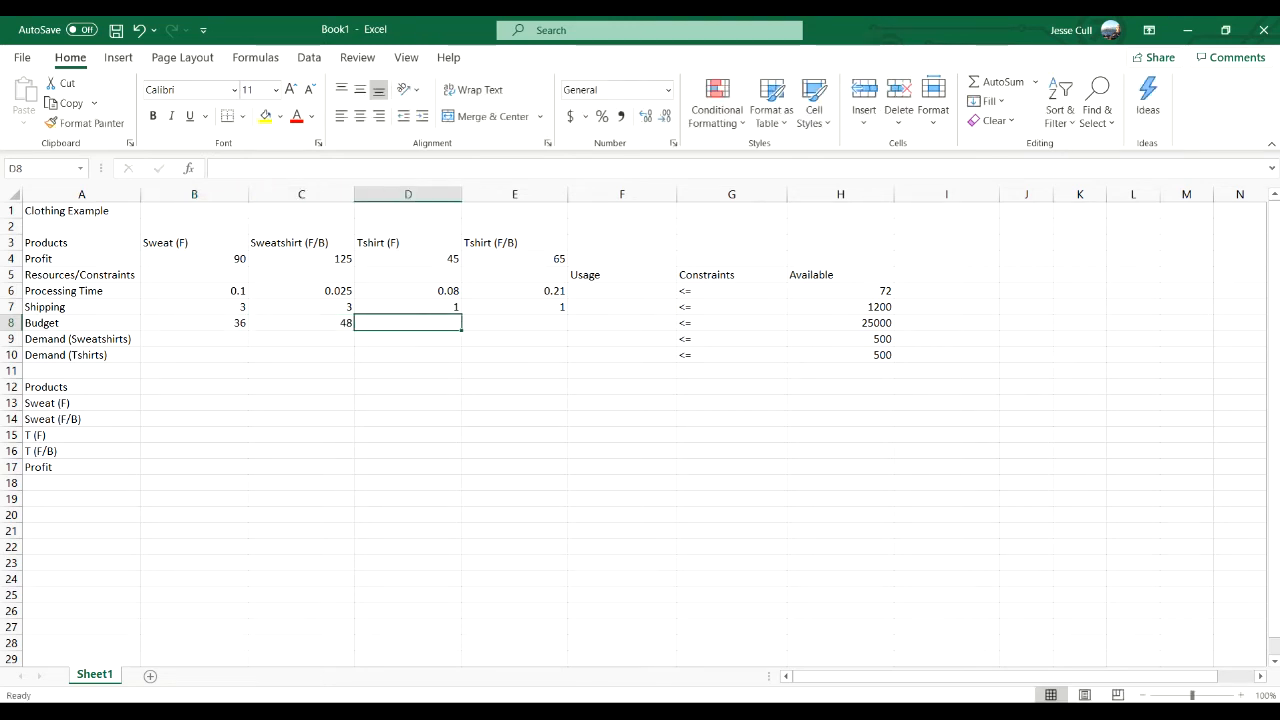
- Enter the T-shirt costs in the Budget row: 25 in D8 and 35 in E8
{"action": "type", "text": "25"}
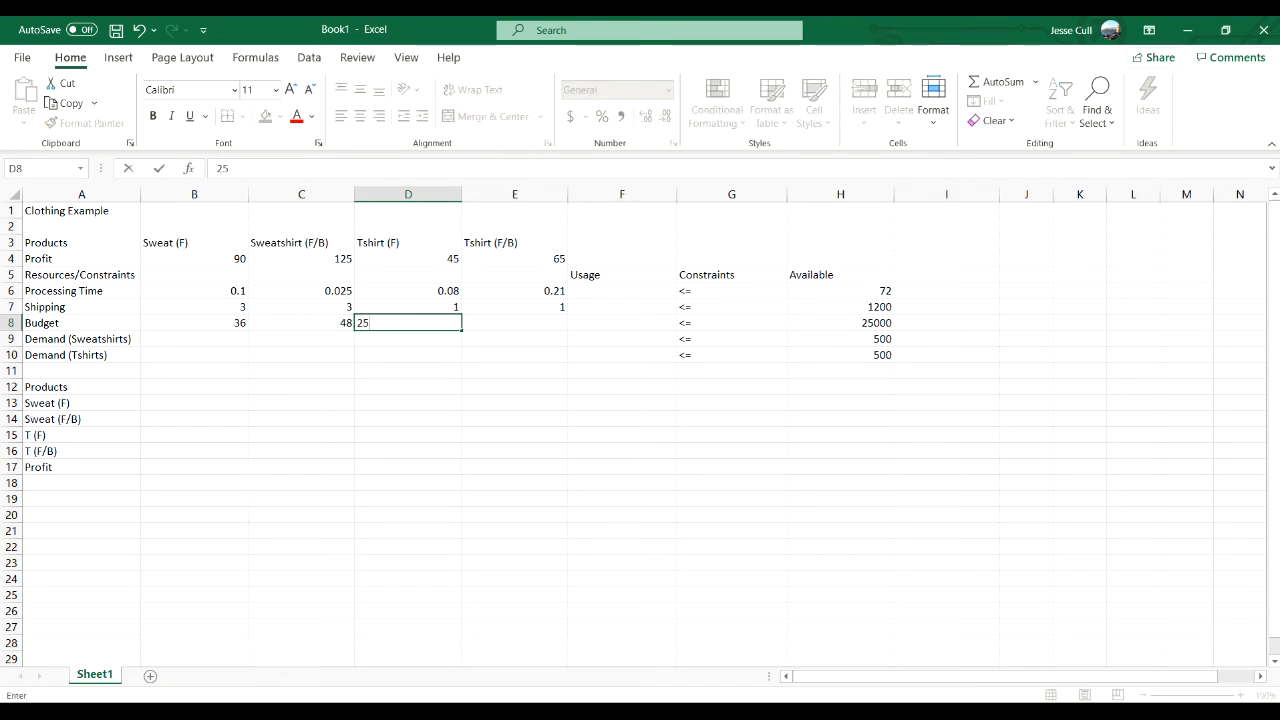
{"action": "key", "text": "Tab"}
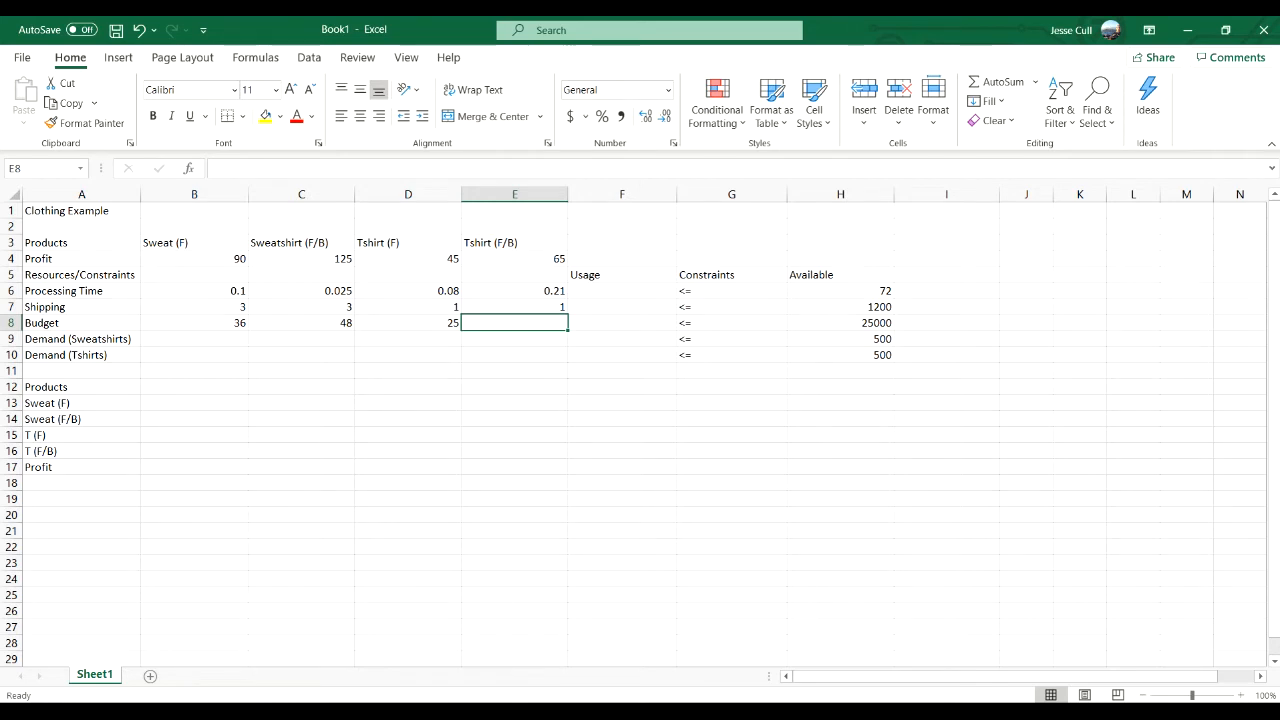
{"action": "type", "text": "45"}
{"action": "key", "text": "BackSpace"}
{"action": "key", "text": "BackSpace"}
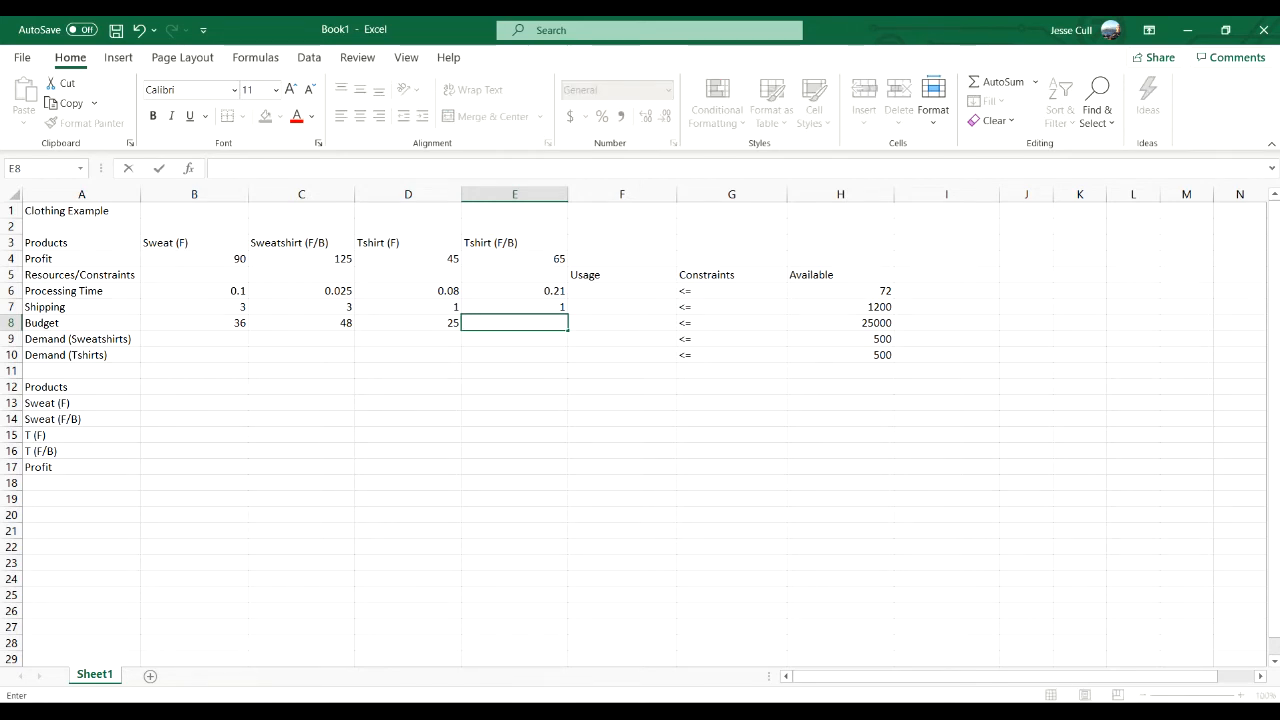
{"action": "type", "text": "35"}
{"action": "key", "text": "Tab"}
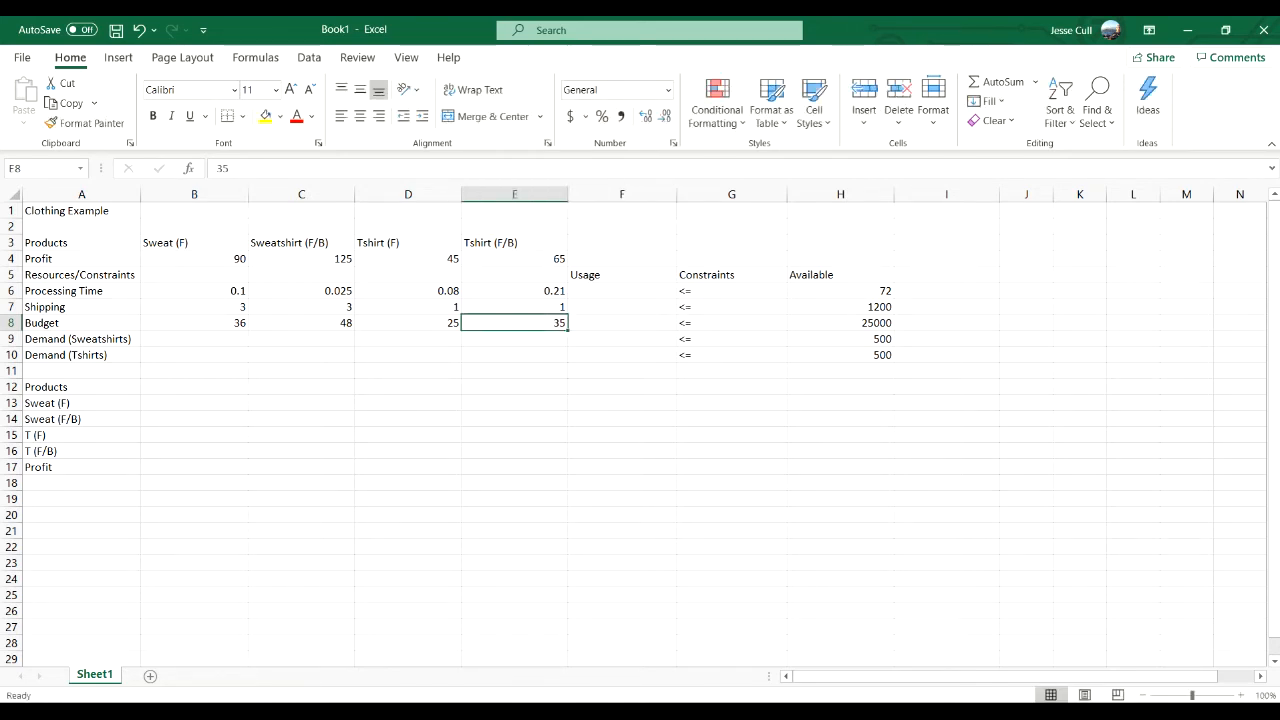
- Enter the coefficient 1 for both sweatshirt products in the Demand (Sweatshirts) row, cells B9 and C9
{"action": "key", "text": "Return"}
{"action": "key", "text": "Left"}
{"action": "key", "text": "Left"}
{"action": "key", "text": "Left"}
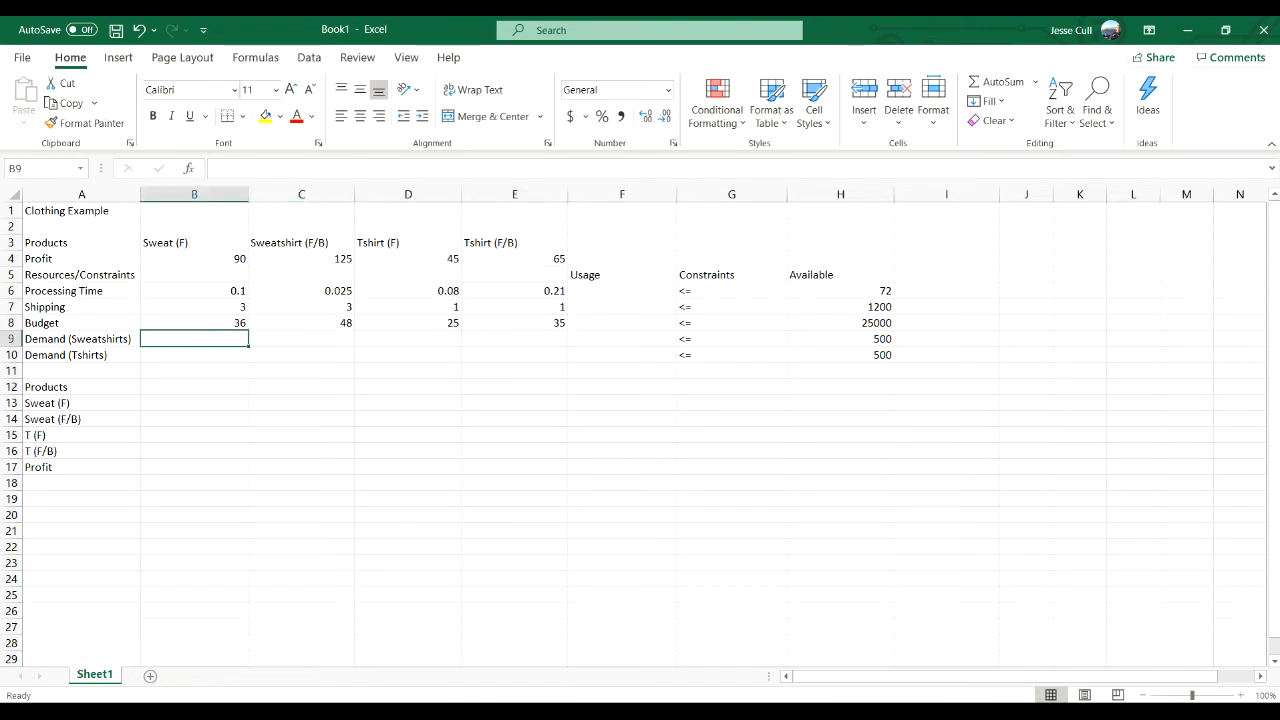
{"action": "type", "text": "1"}
{"action": "key", "text": "Tab"}
- Enter the coefficient 1 for both T-shirt products in the Demand (Tshirts) row, cells D10 and E10
{"action": "type", "text": "1"}
{"action": "key", "text": "Tab"}
{"action": "key", "text": "Down"}
{"action": "type", "text": "1"}
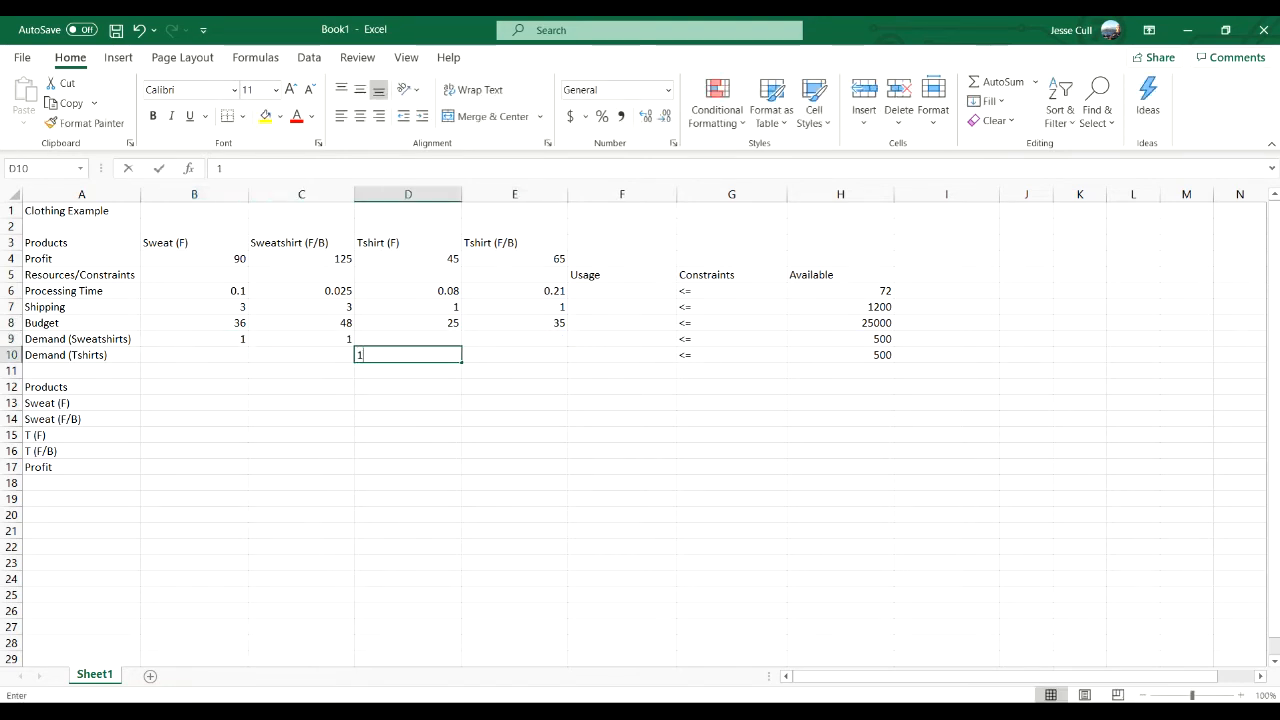
{"action": "key", "text": "Tab"}
{"action": "type", "text": "1"}
{"action": "key", "text": "Tab"}
{"action": "key", "text": "Up"}
{"action": "key", "text": "Up"}
{"action": "key", "text": "Up"}
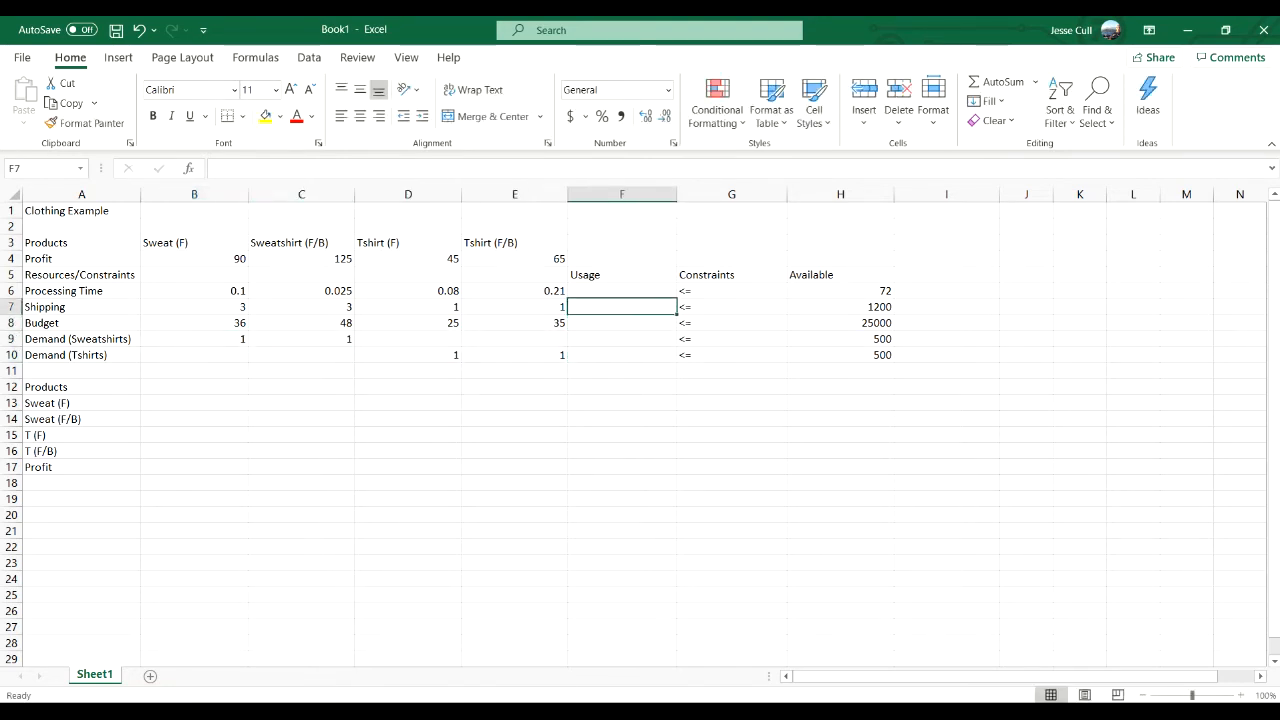
{"action": "key", "text": "Down"}
{"action": "key", "text": "Down"}
{"action": "key", "text": "Down"}
{"action": "key", "text": "Down"}
{"action": "key", "text": "Down"}
{"action": "key", "text": "Down"}
{"action": "key", "text": "Down"}
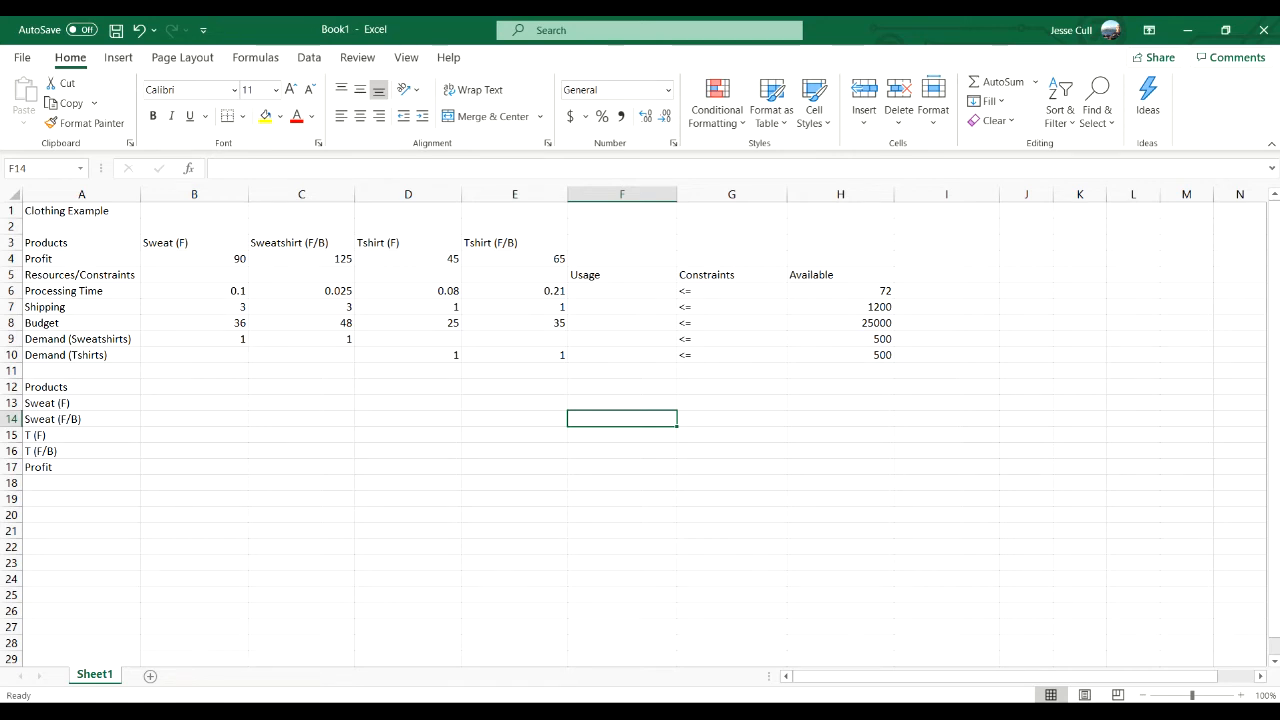
- Begin the Processing Time usage formula in F6 with the sweatshirt terms =B6*B13+C6*B14
{"action": "left_click", "coordinate": [622, 291]}
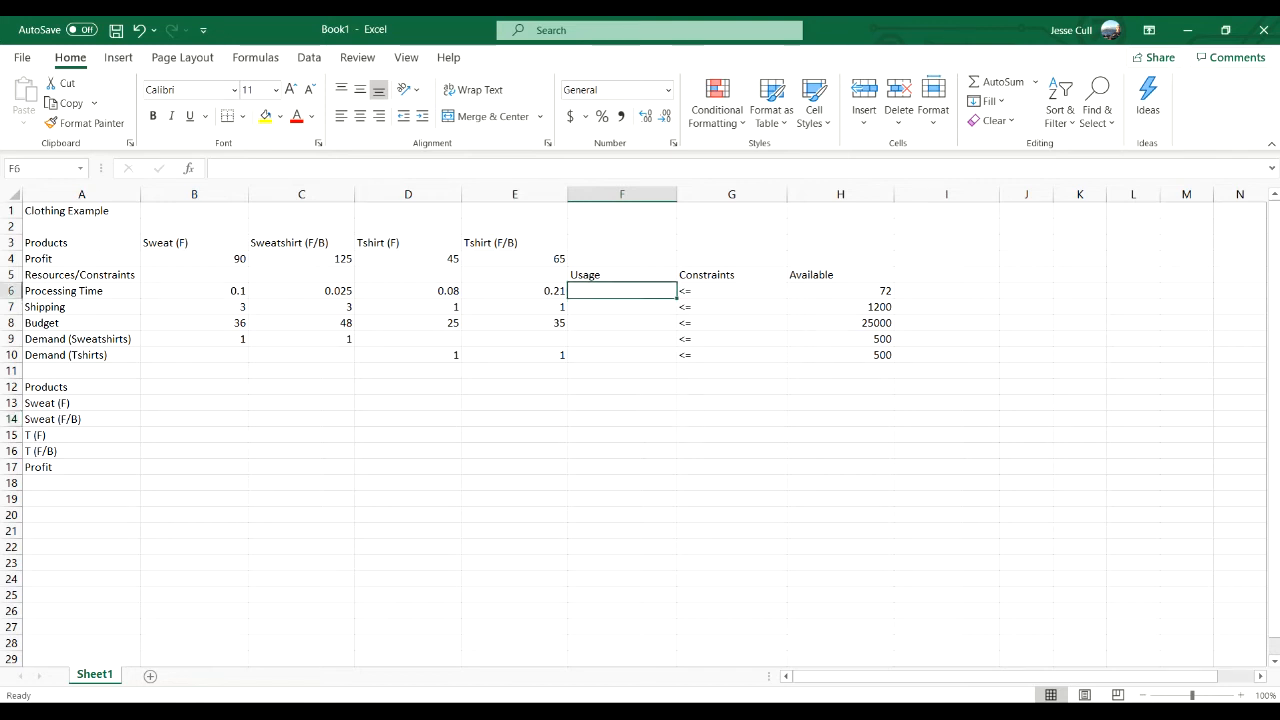
{"action": "type", "text": "="}
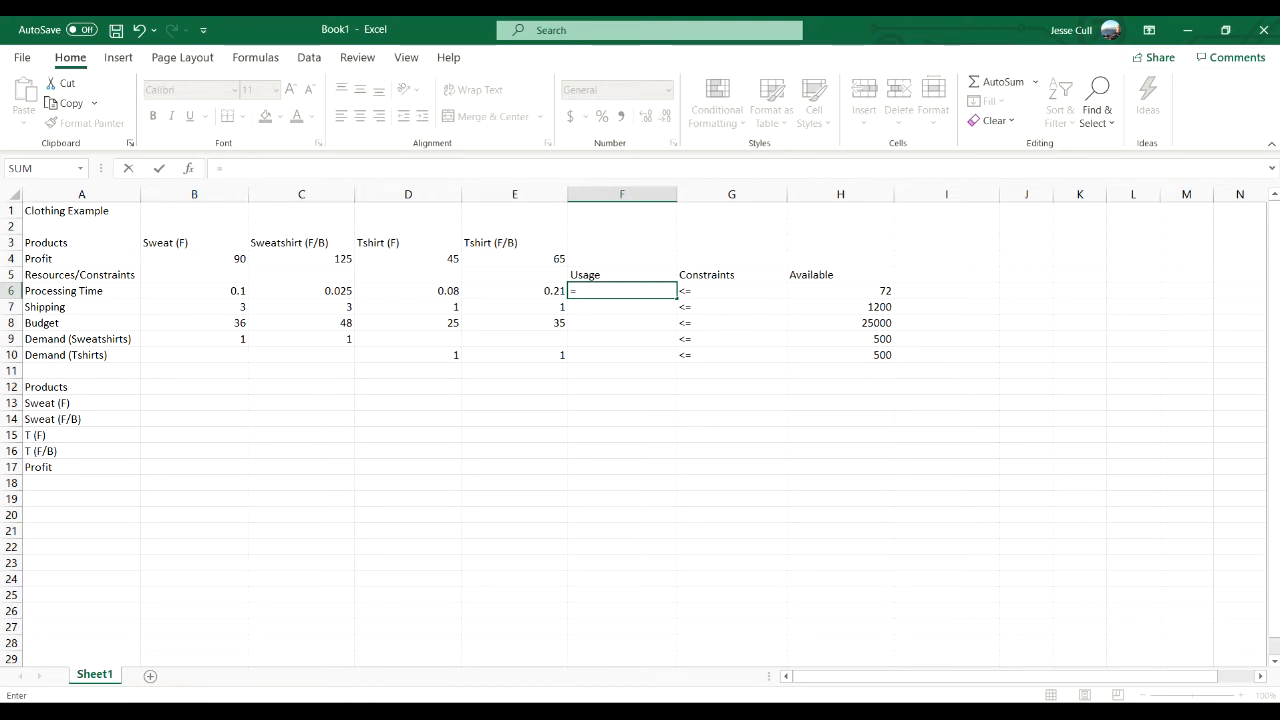
{"action": "left_click", "coordinate": [194, 291]}
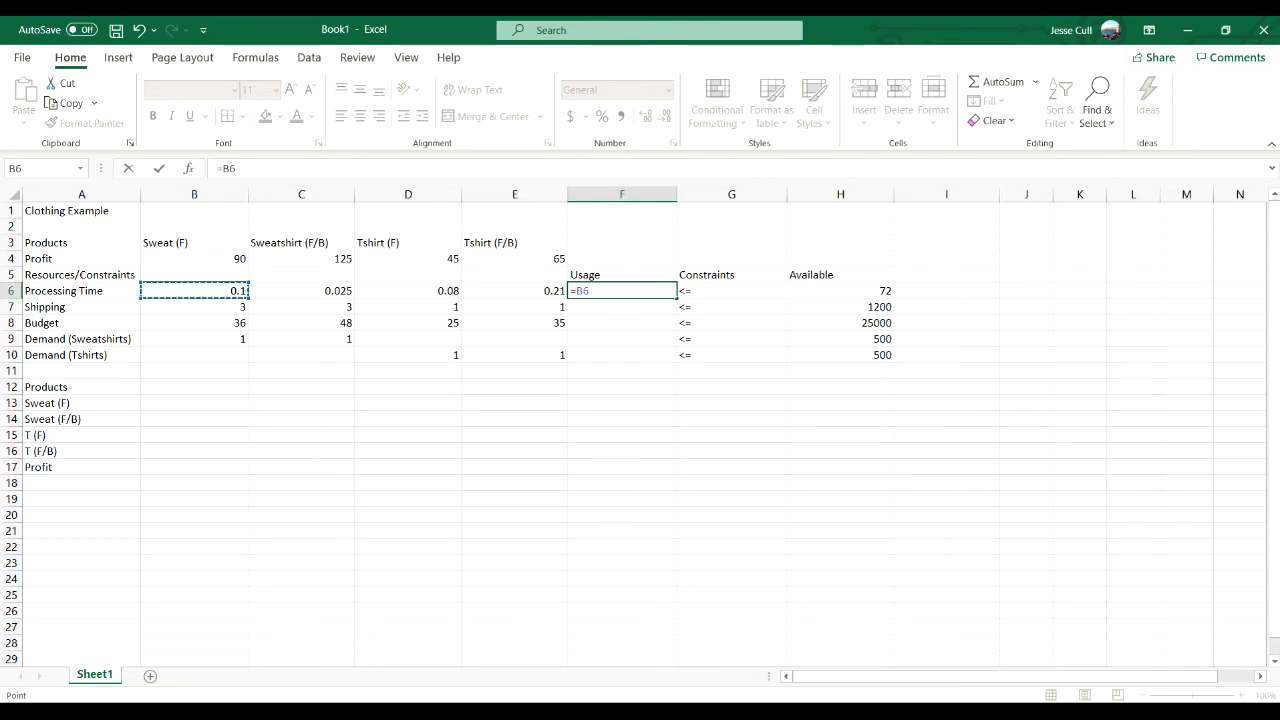
{"action": "type", "text": "*"}
{"action": "left_click", "coordinate": [194, 403]}
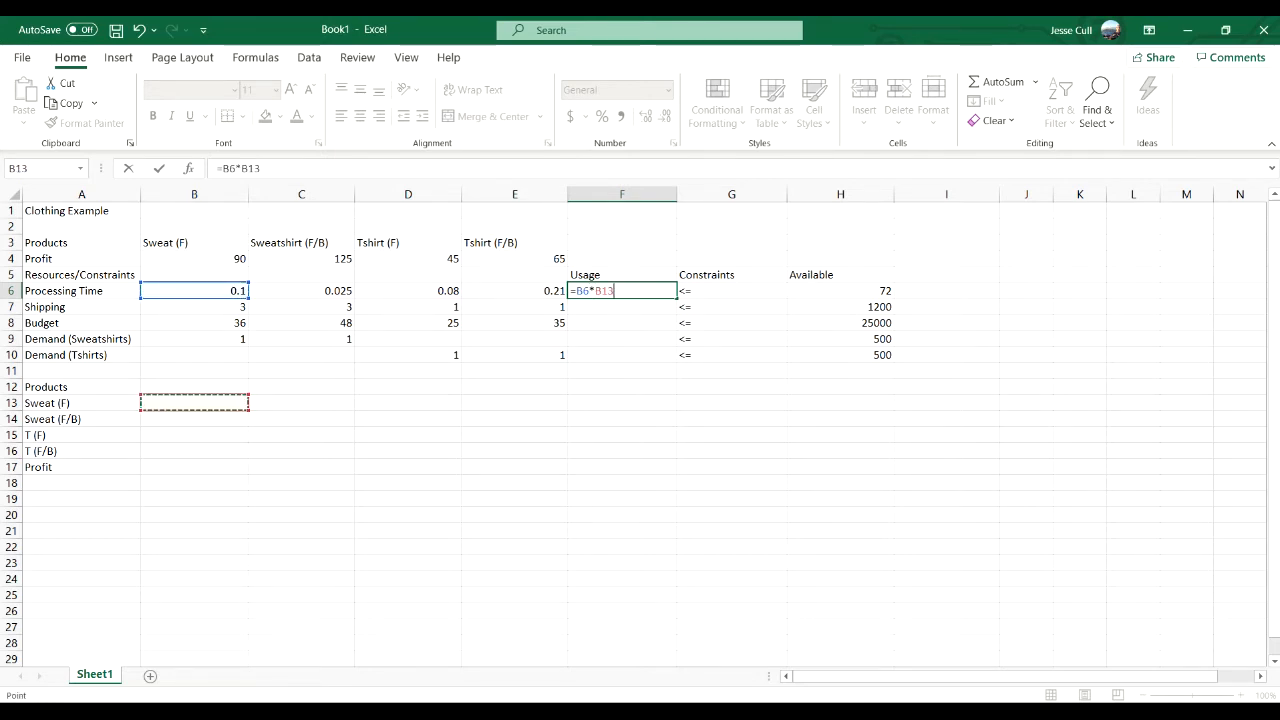
{"action": "type", "text": "+"}
{"action": "left_click", "coordinate": [302, 291]}
{"action": "type", "text": "*"}
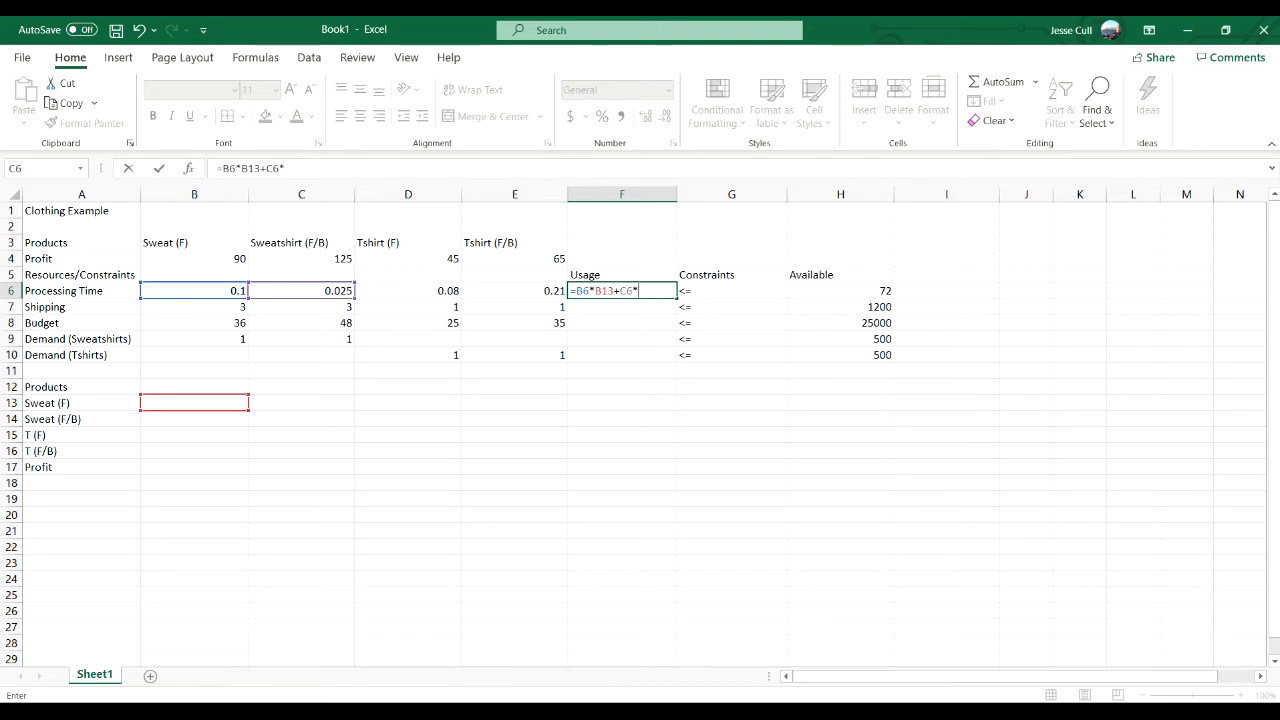
{"action": "left_click", "coordinate": [194, 419]}
{"action": "type", "text": "+"}
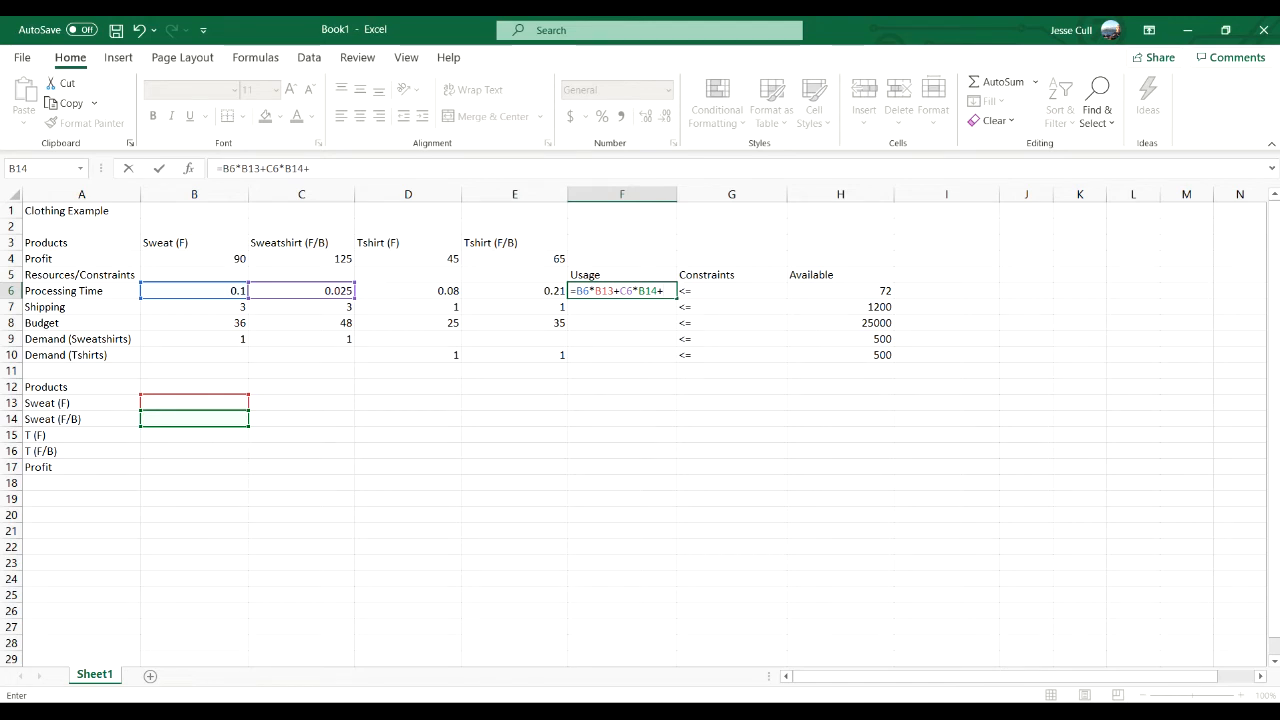
- Complete the Processing Time usage formula in F6 with the T-shirt terms D6*B15+E6*B16
{"action": "left_click", "coordinate": [408, 291]}
{"action": "type", "text": "*"}
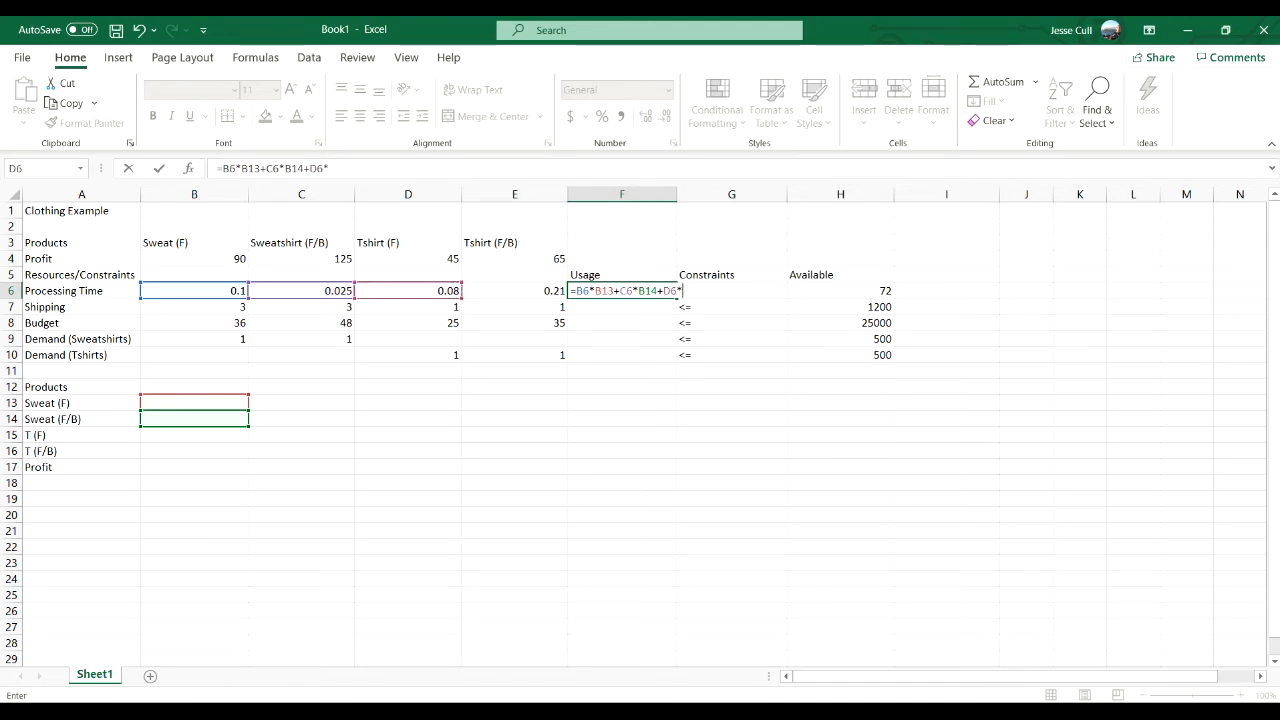
{"action": "left_click", "coordinate": [194, 435]}
{"action": "type", "text": "+"}
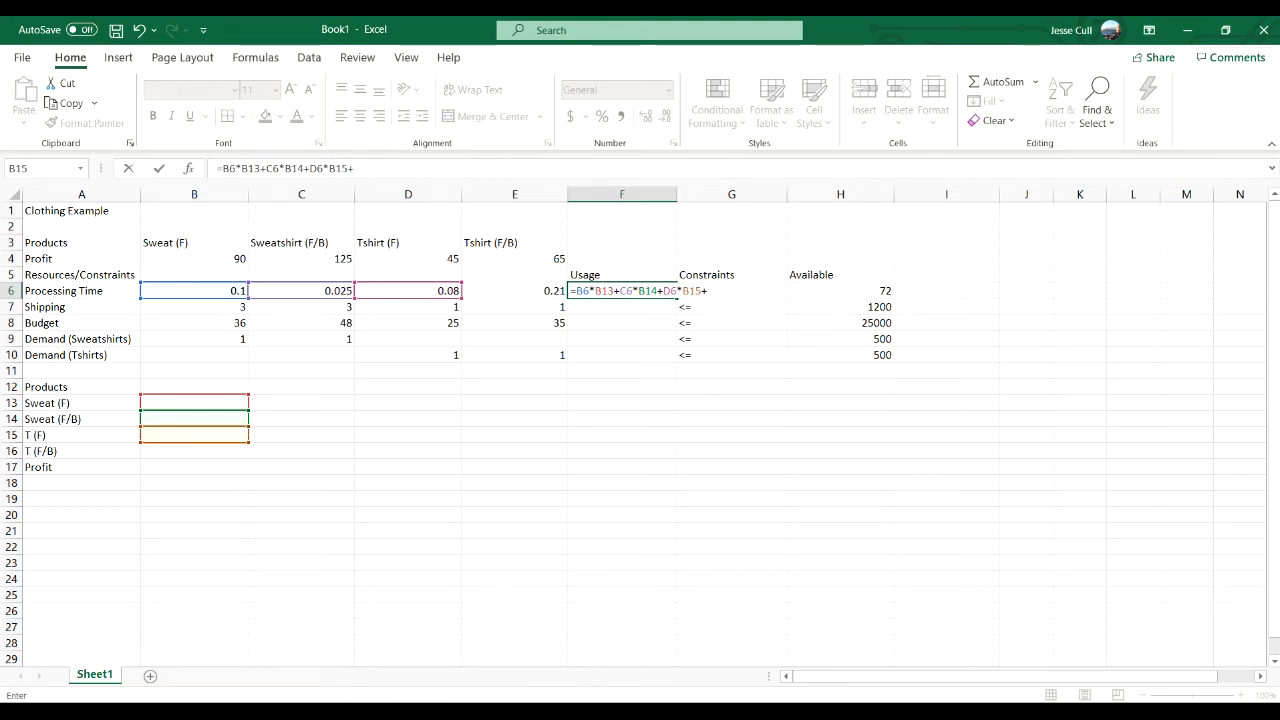
{"action": "left_click", "coordinate": [515, 291]}
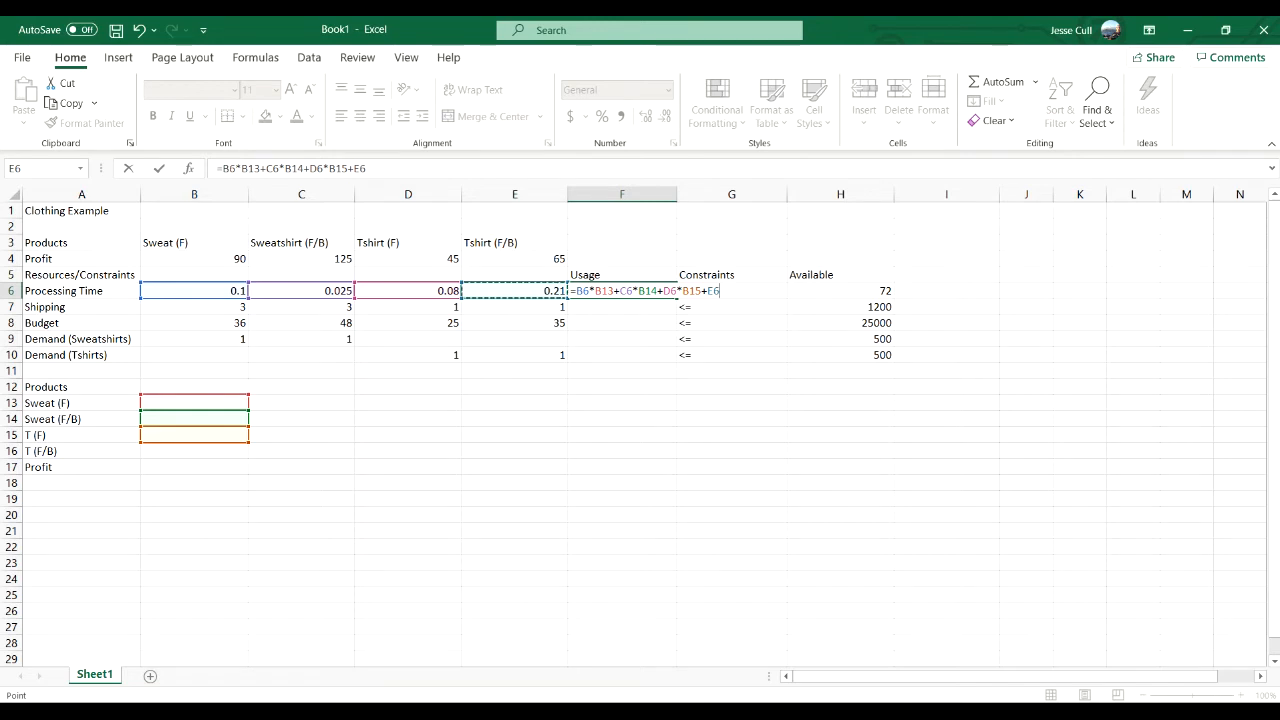
{"action": "type", "text": "*"}
{"action": "left_click", "coordinate": [194, 451]}
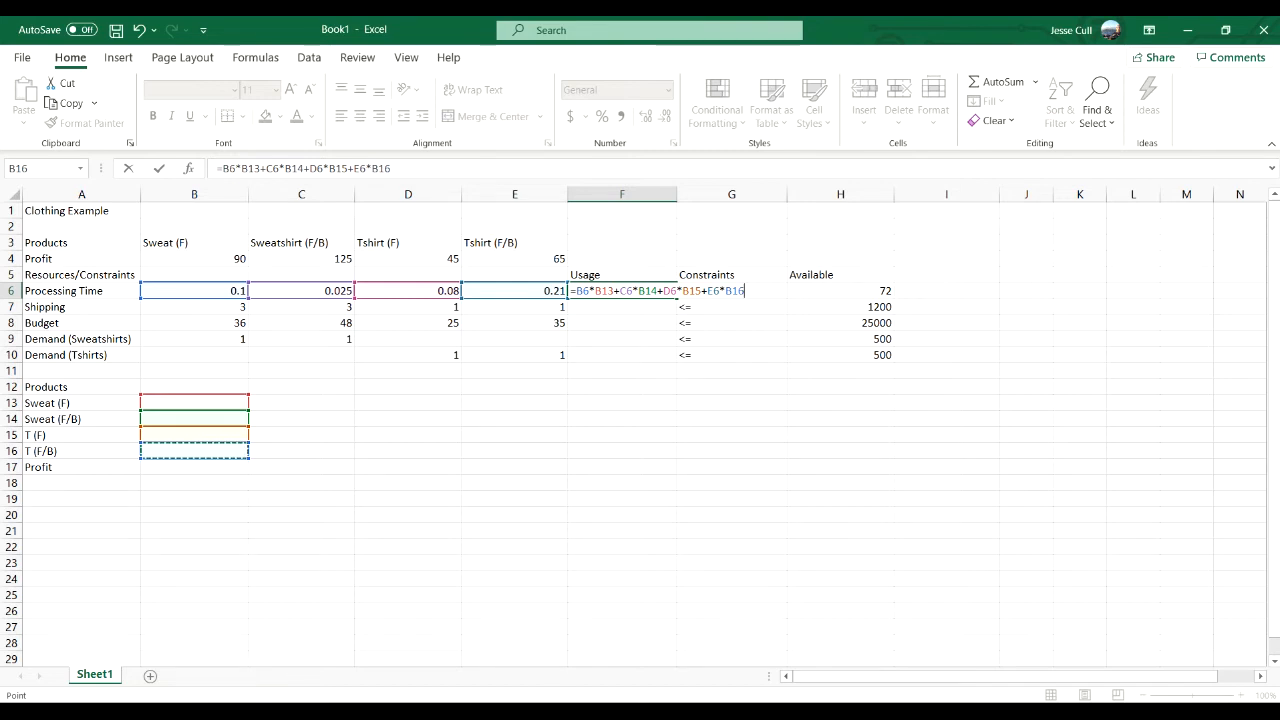
{"action": "key", "text": "Return"}
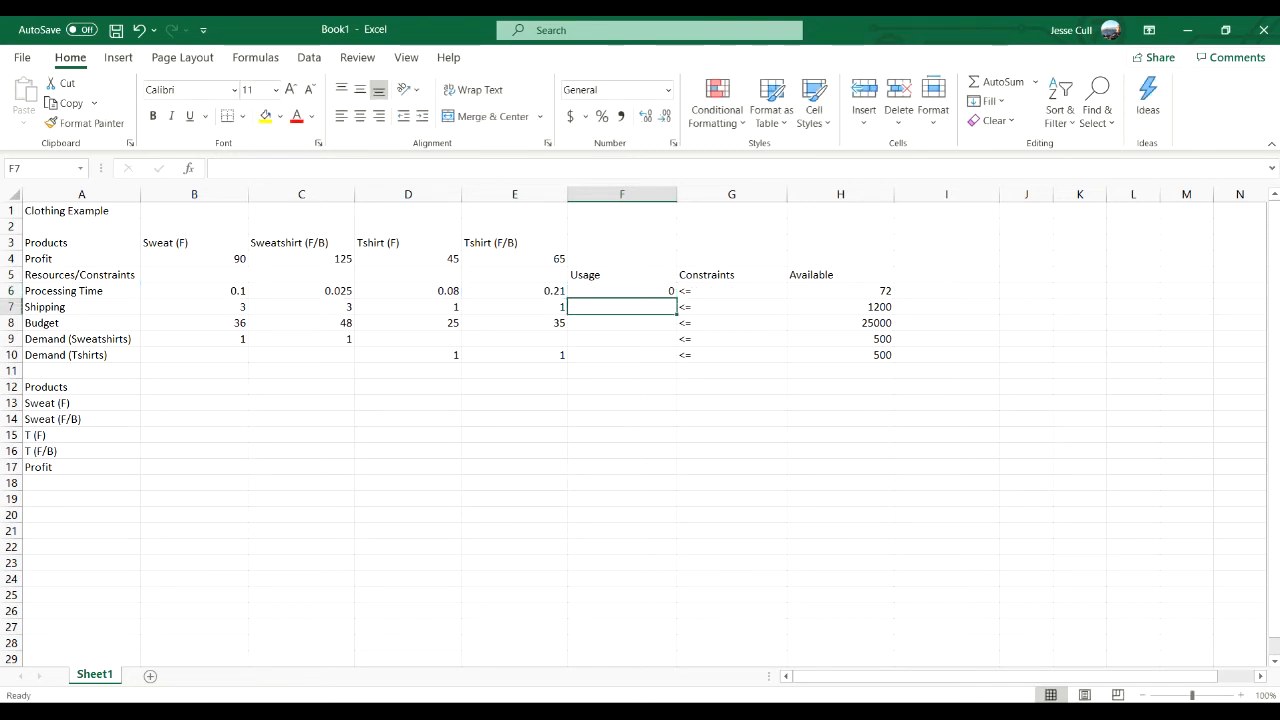
- Enter the Shipping usage formula =B7*B13+C7*B14+D7*B15+E7*B16 in F7
{"action": "type", "text": "="}
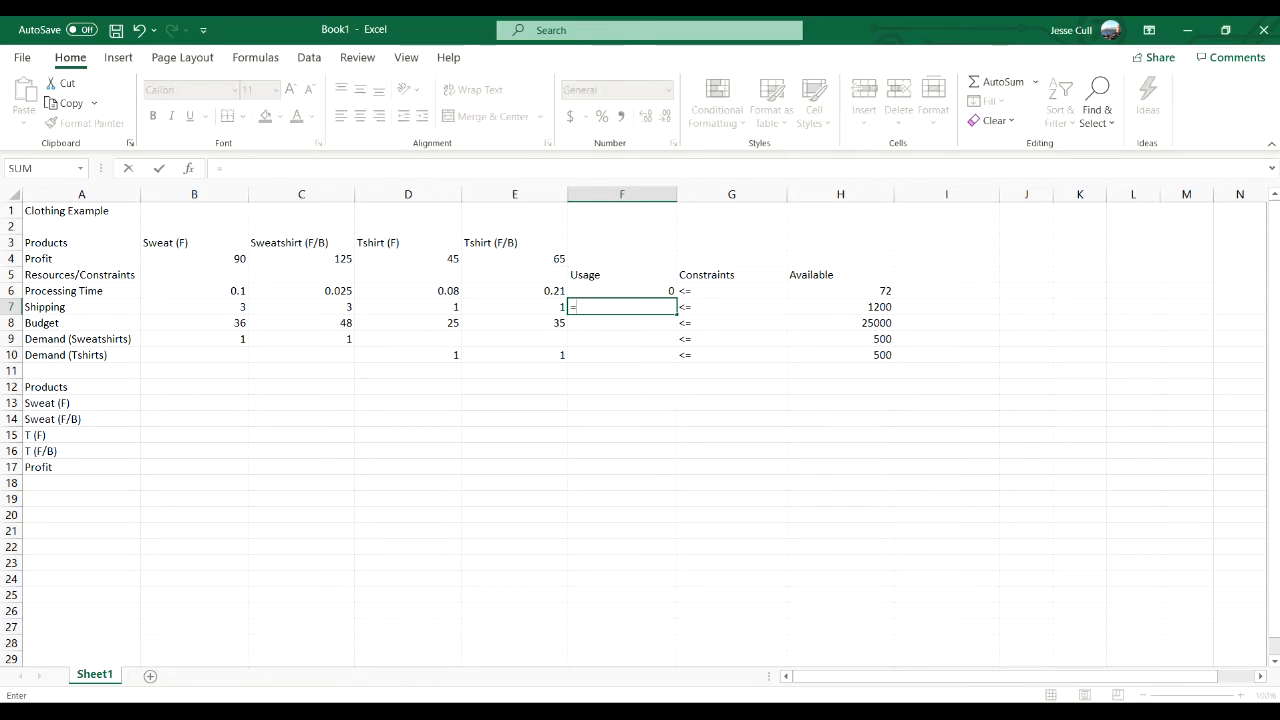
{"action": "left_click", "coordinate": [194, 307]}
{"action": "type", "text": "*"}
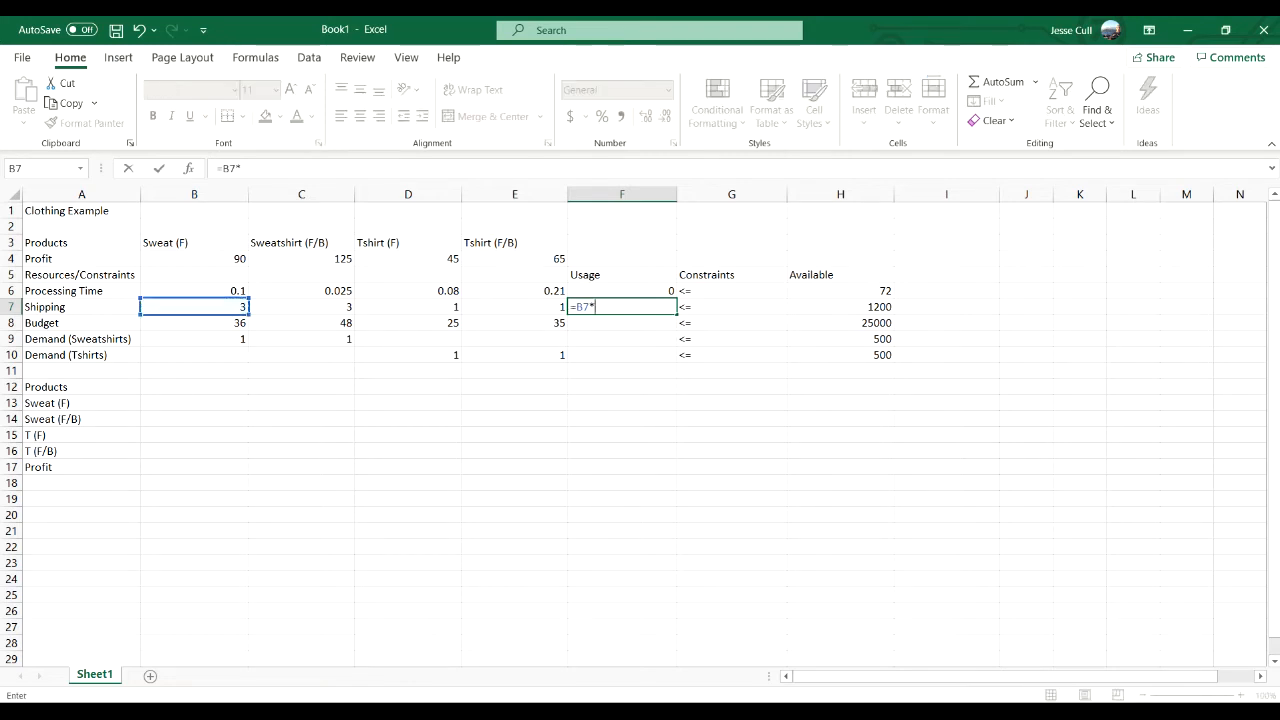
{"action": "left_click", "coordinate": [194, 403]}
{"action": "type", "text": "+"}
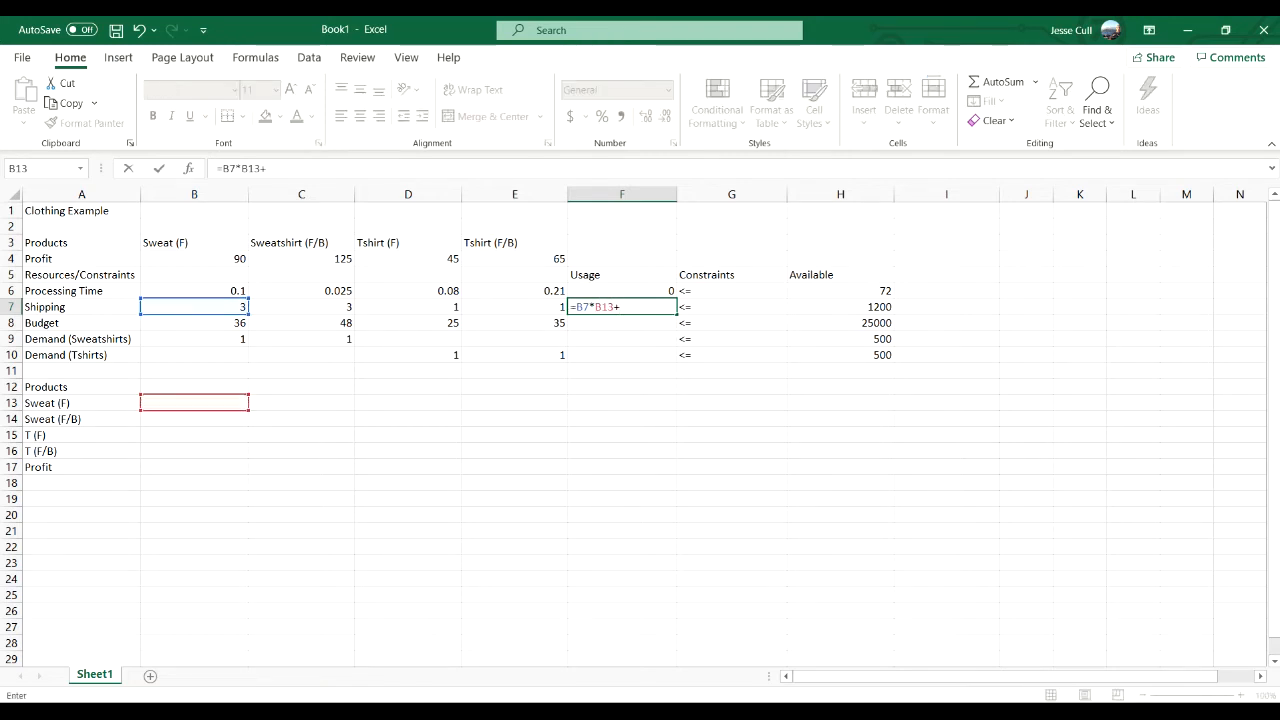
{"action": "left_click", "coordinate": [301, 307]}
{"action": "type", "text": "*"}
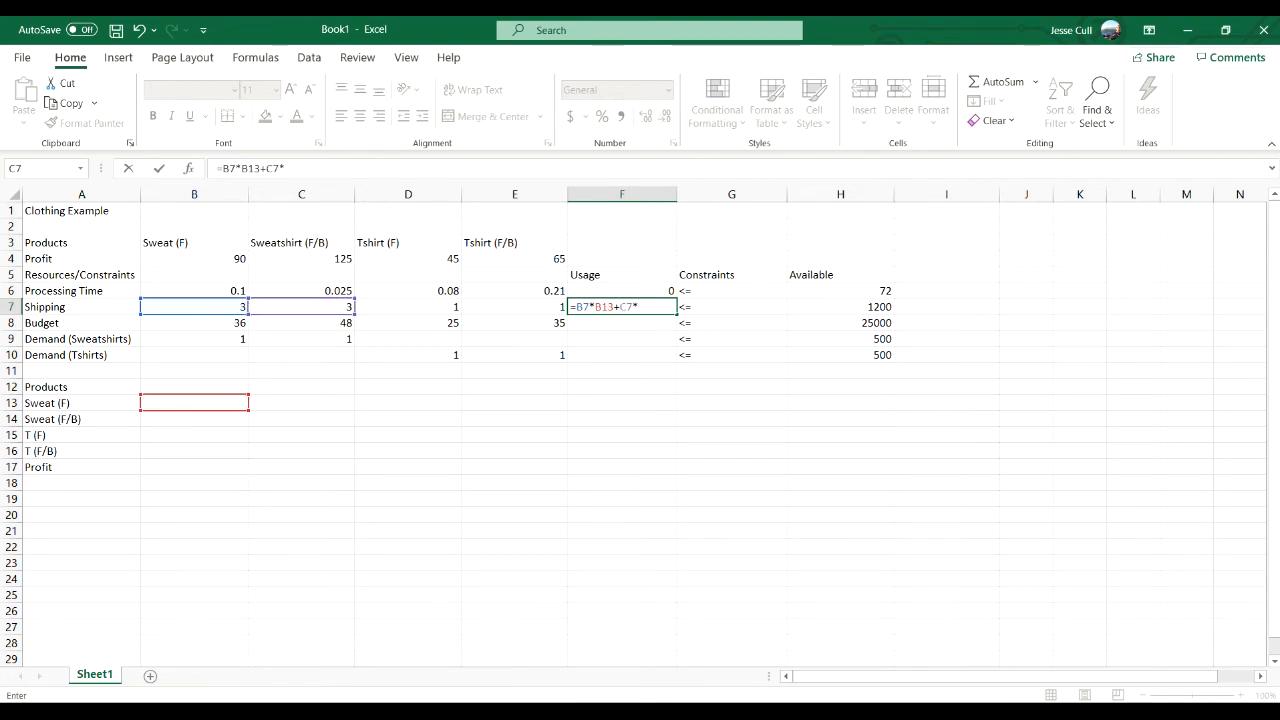
{"action": "left_click", "coordinate": [194, 419]}
{"action": "type", "text": "+"}
{"action": "left_click", "coordinate": [408, 307]}
{"action": "type", "text": "*"}
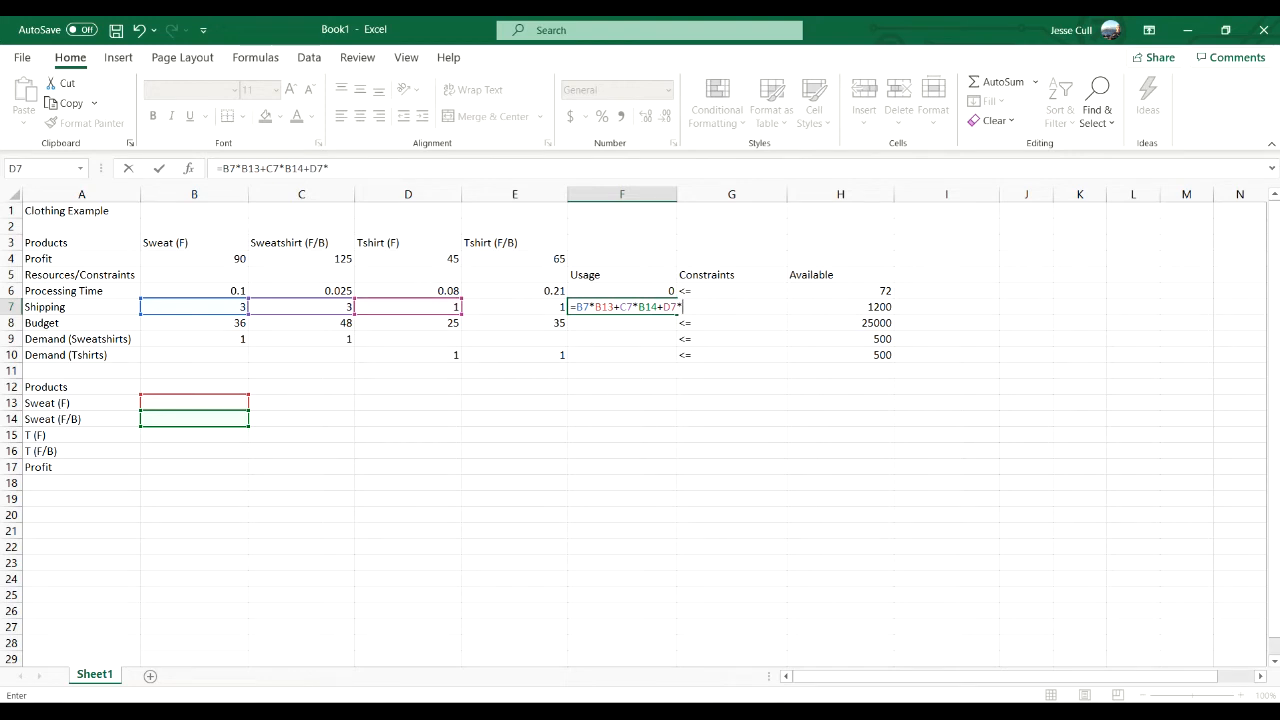
{"action": "left_click", "coordinate": [194, 435]}
{"action": "type", "text": "+"}
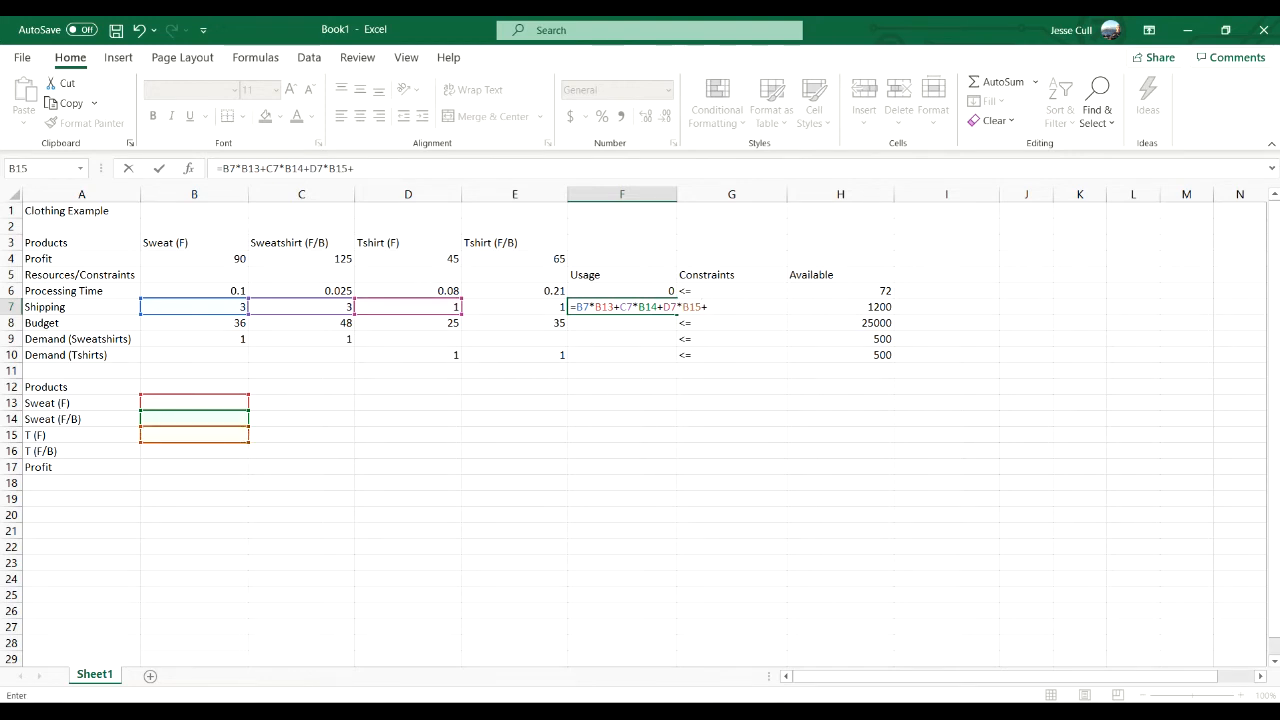
{"action": "left_click", "coordinate": [515, 307]}
{"action": "type", "text": "*"}
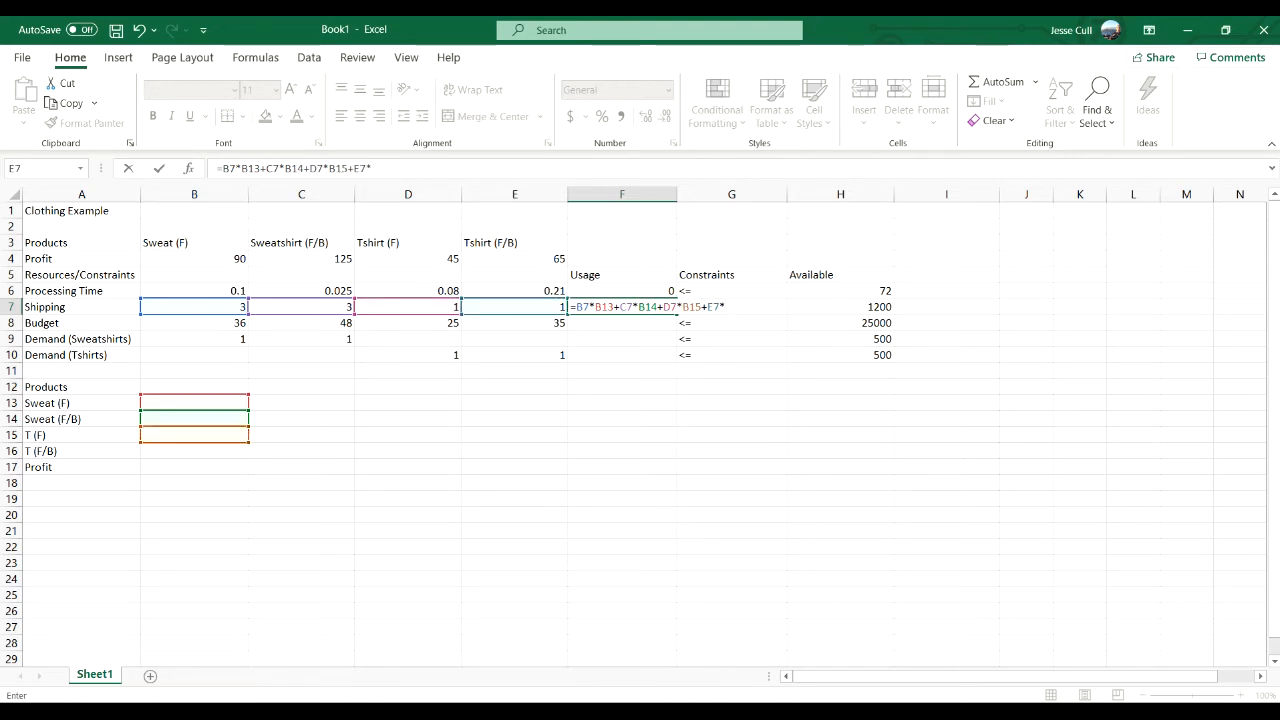
{"action": "left_click", "coordinate": [194, 451]}
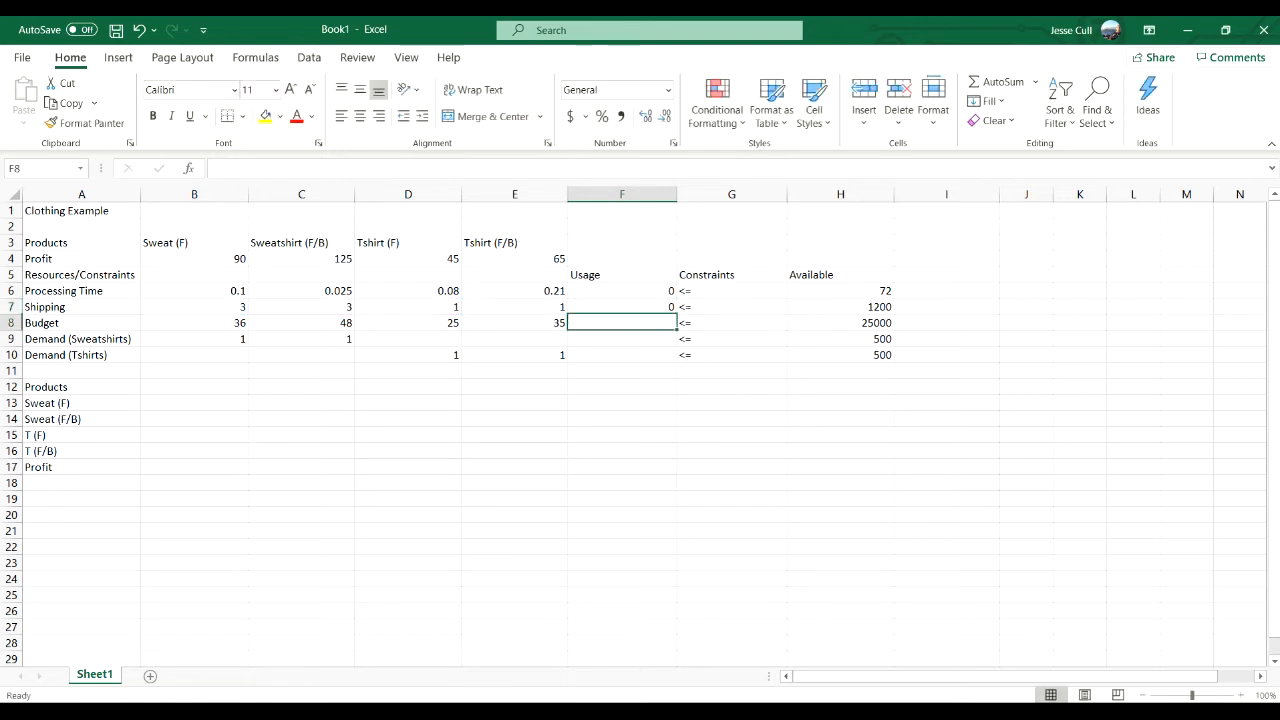
{"action": "key", "text": "Return"}
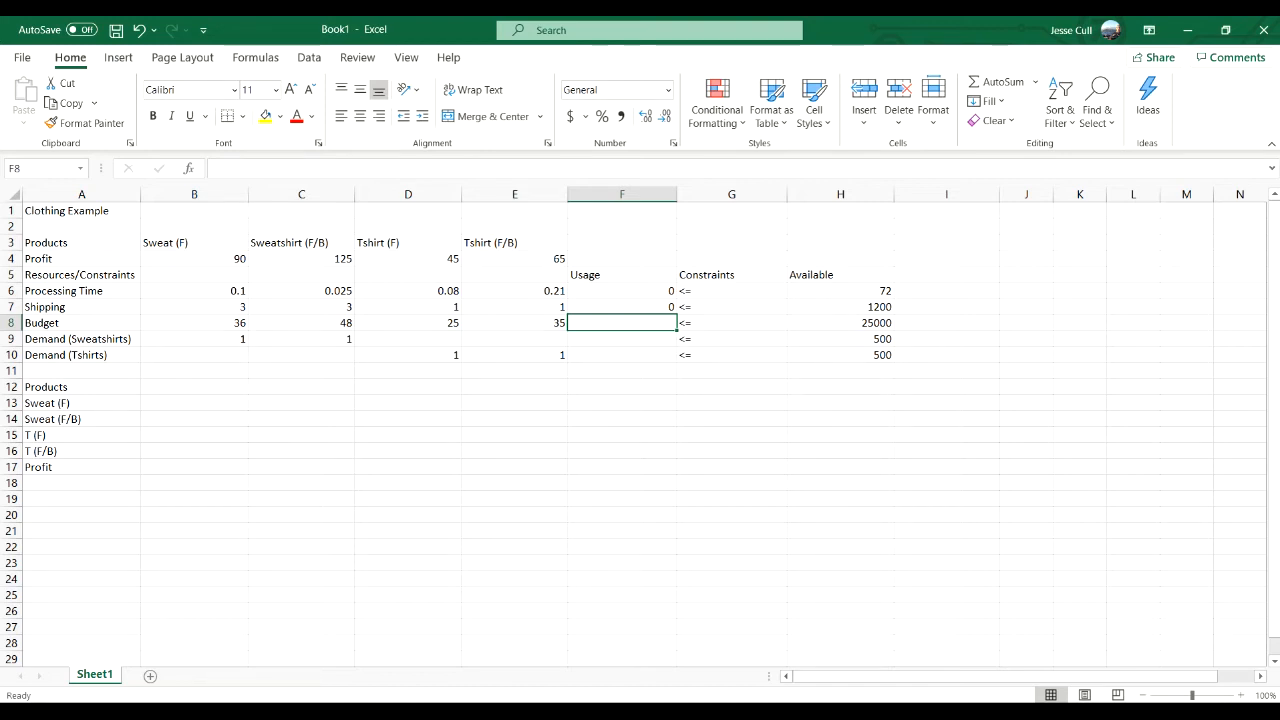
- Enter the Budget usage formula =B8*B13+C8*B14+D8*B15+E8*B16 in F8
{"action": "type", "text": "="}
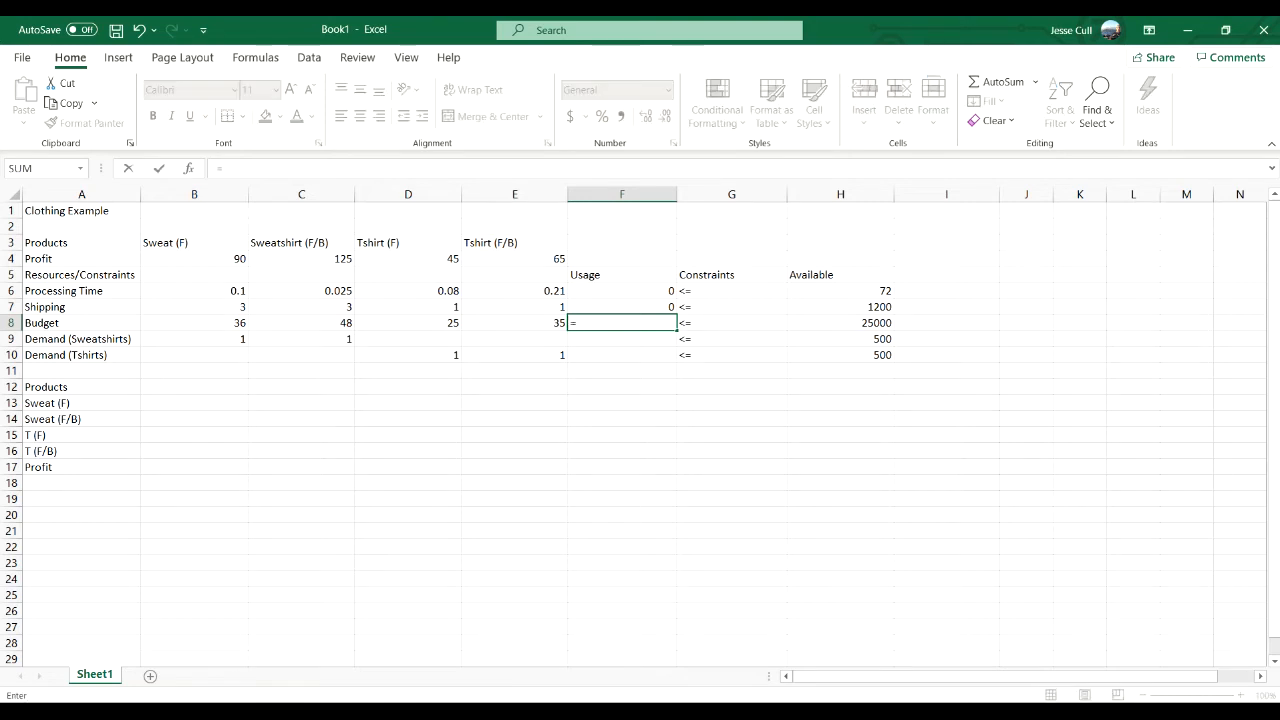
{"action": "left_click", "coordinate": [194, 323]}
{"action": "type", "text": "*"}
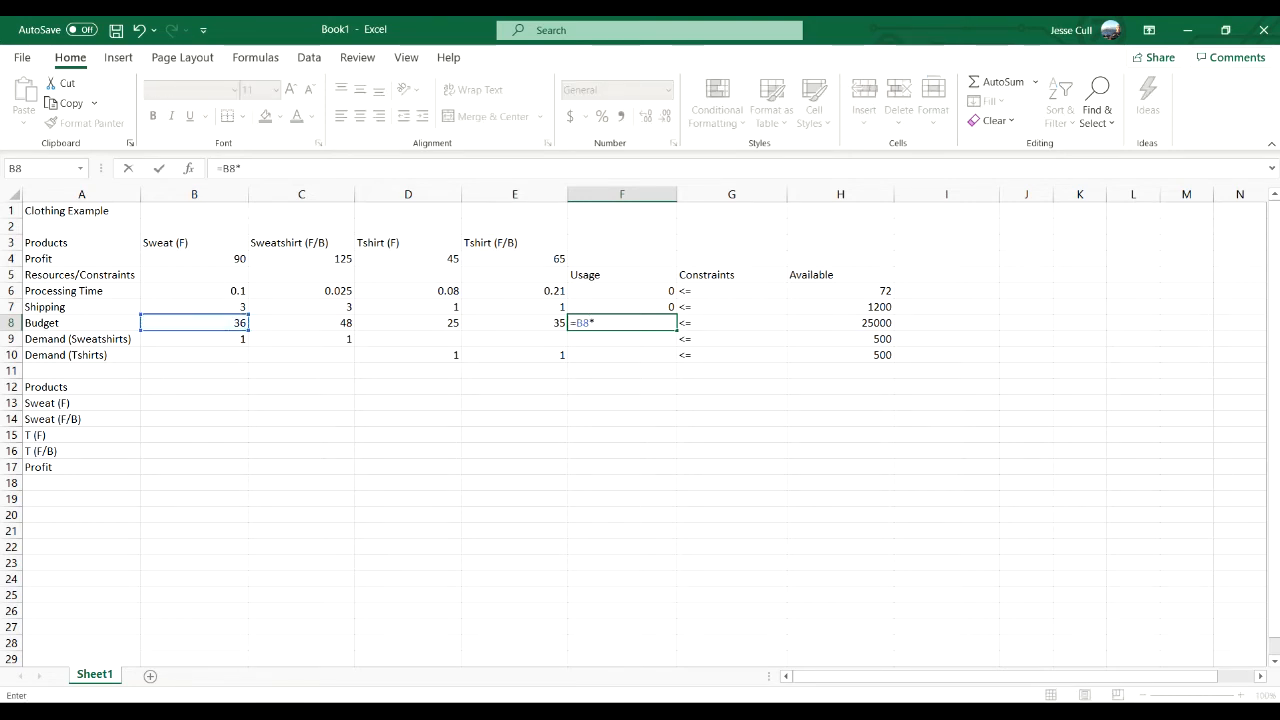
{"action": "left_click", "coordinate": [194, 403]}
{"action": "type", "text": "+"}
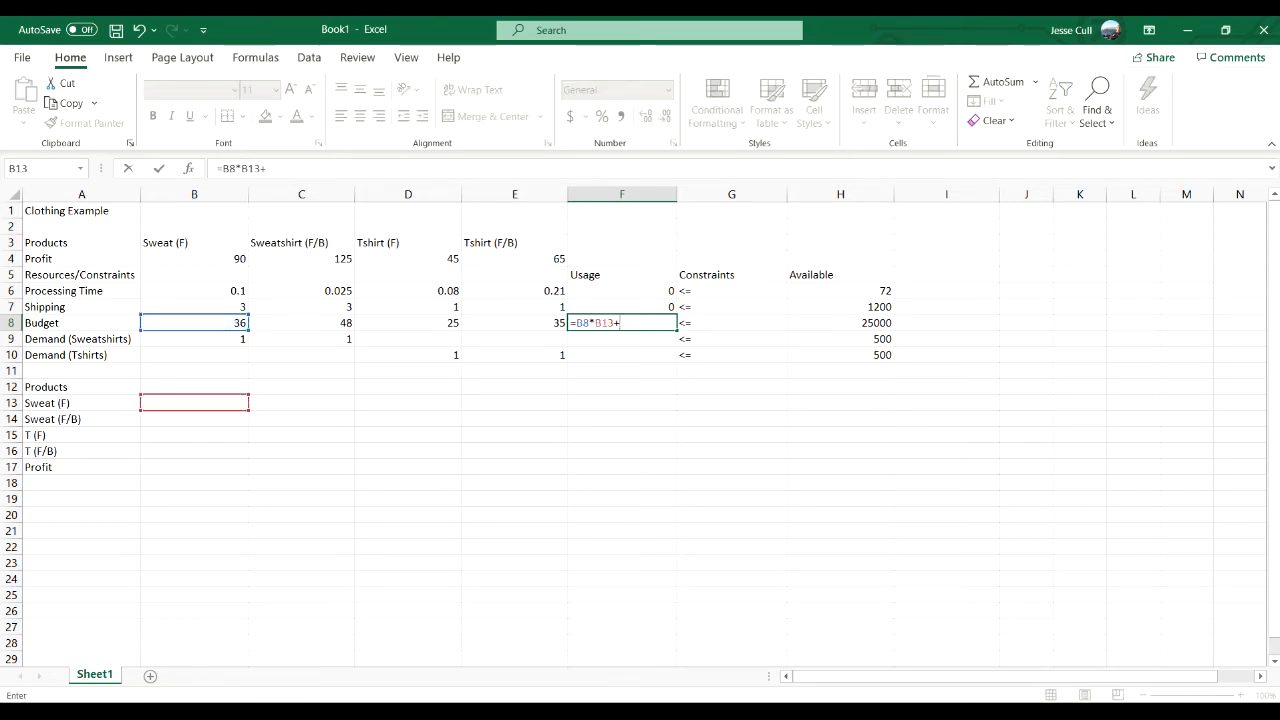
{"action": "left_click", "coordinate": [301, 323]}
{"action": "type", "text": "*"}
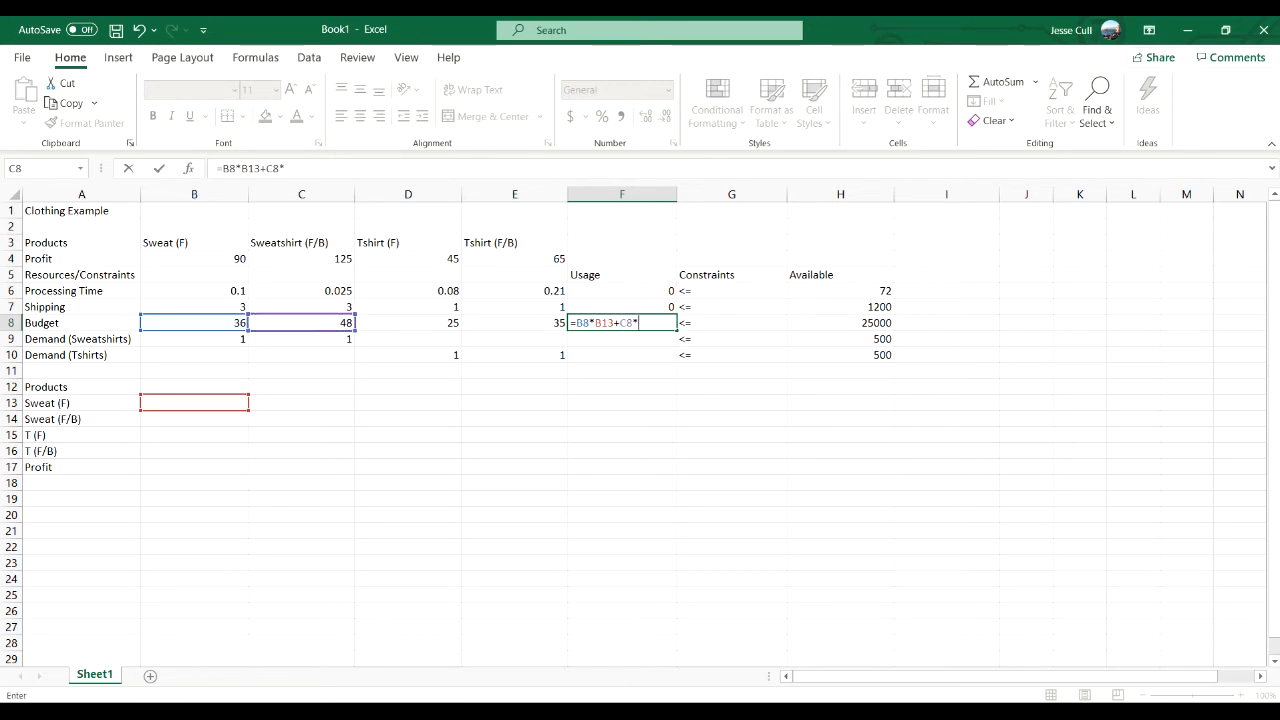
{"action": "left_click", "coordinate": [194, 419]}
{"action": "type", "text": "+"}
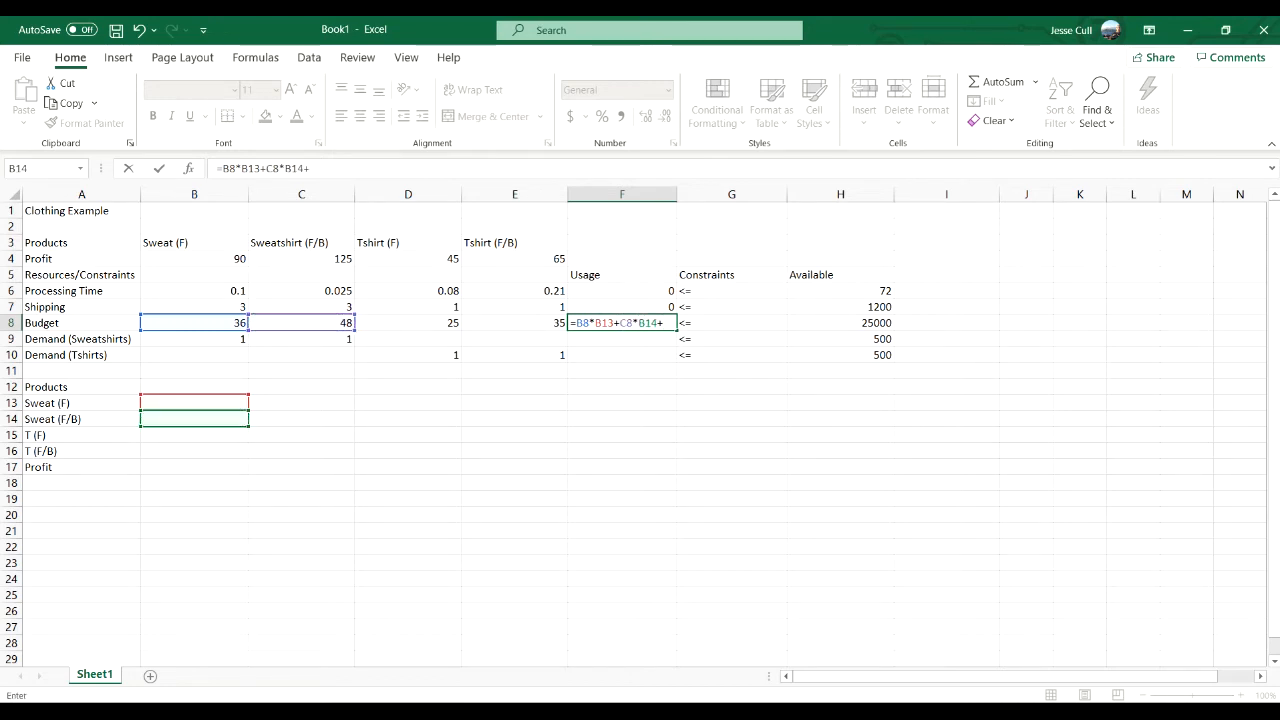
{"action": "left_click", "coordinate": [408, 323]}
{"action": "type", "text": "*"}
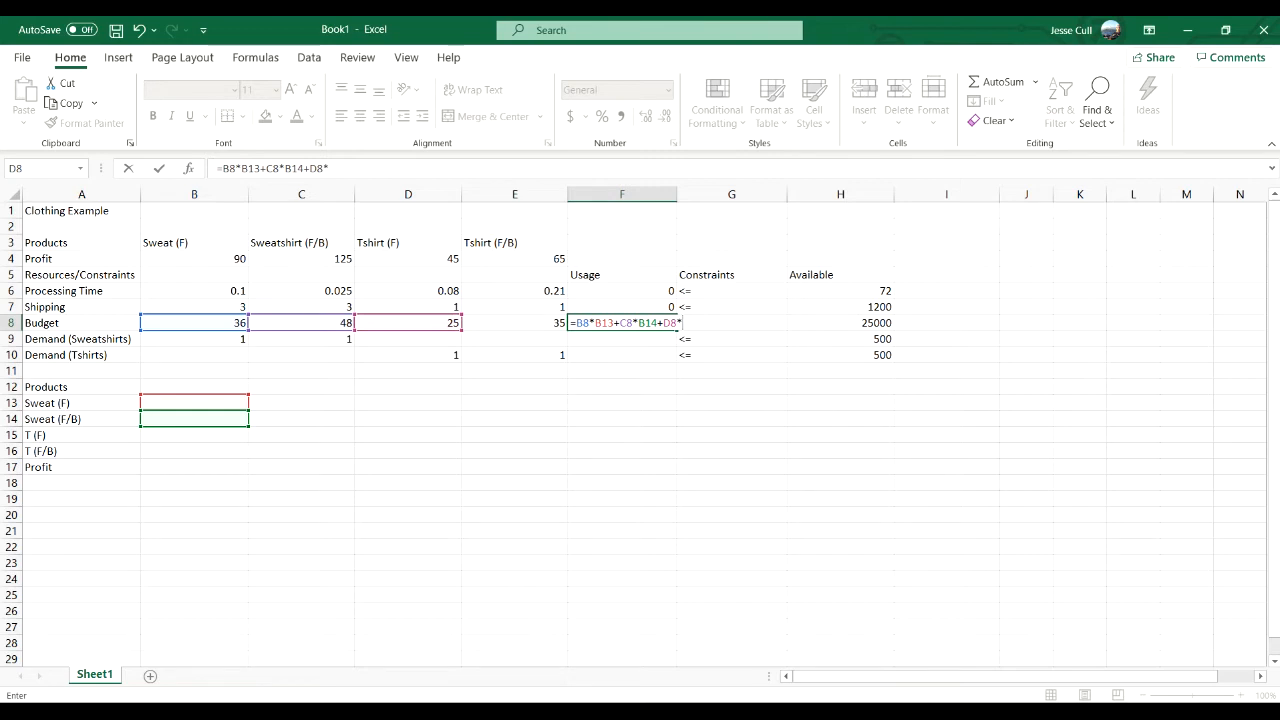
{"action": "left_click", "coordinate": [194, 435]}
{"action": "type", "text": "+"}
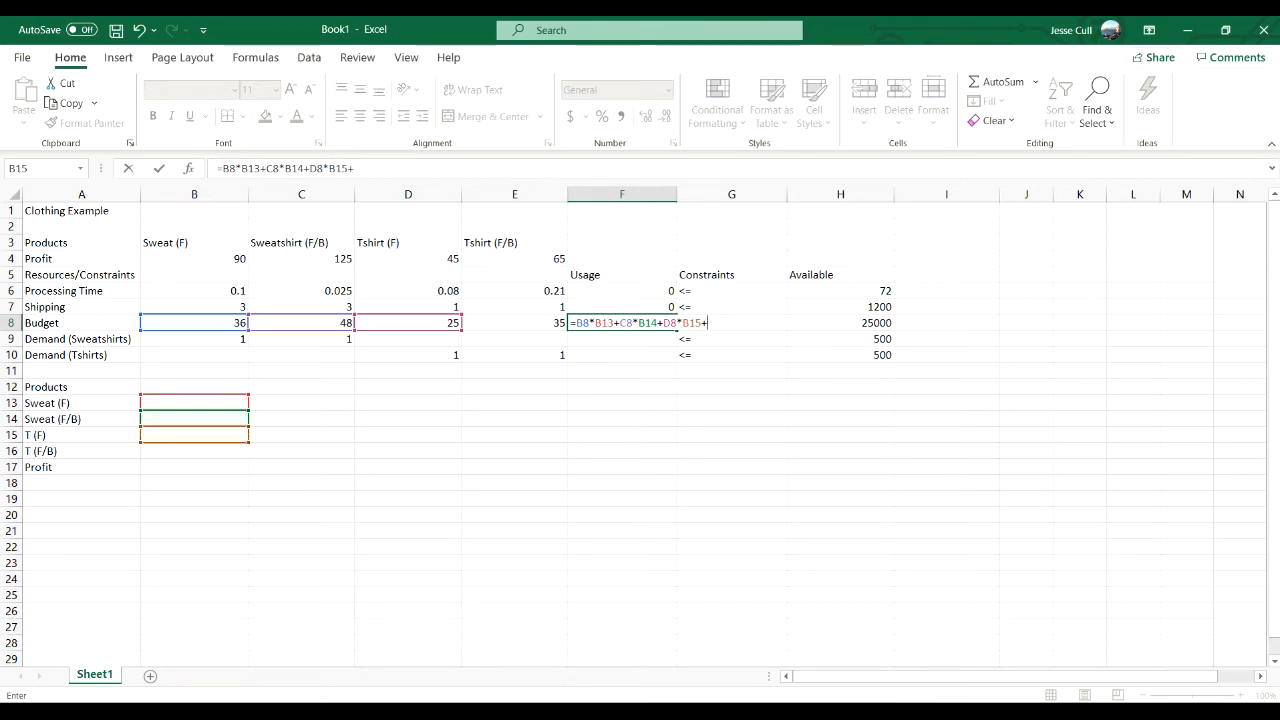
{"action": "left_click", "coordinate": [515, 323]}
{"action": "type", "text": "*"}
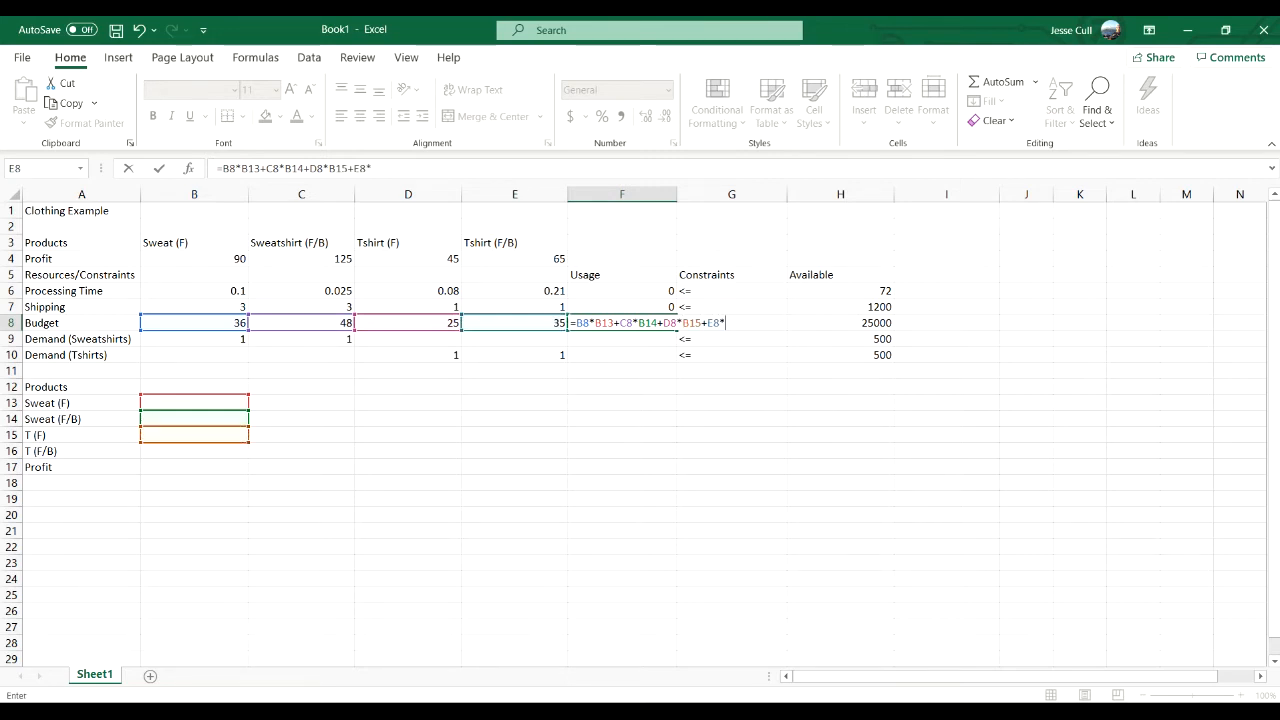
{"action": "left_click", "coordinate": [194, 451]}
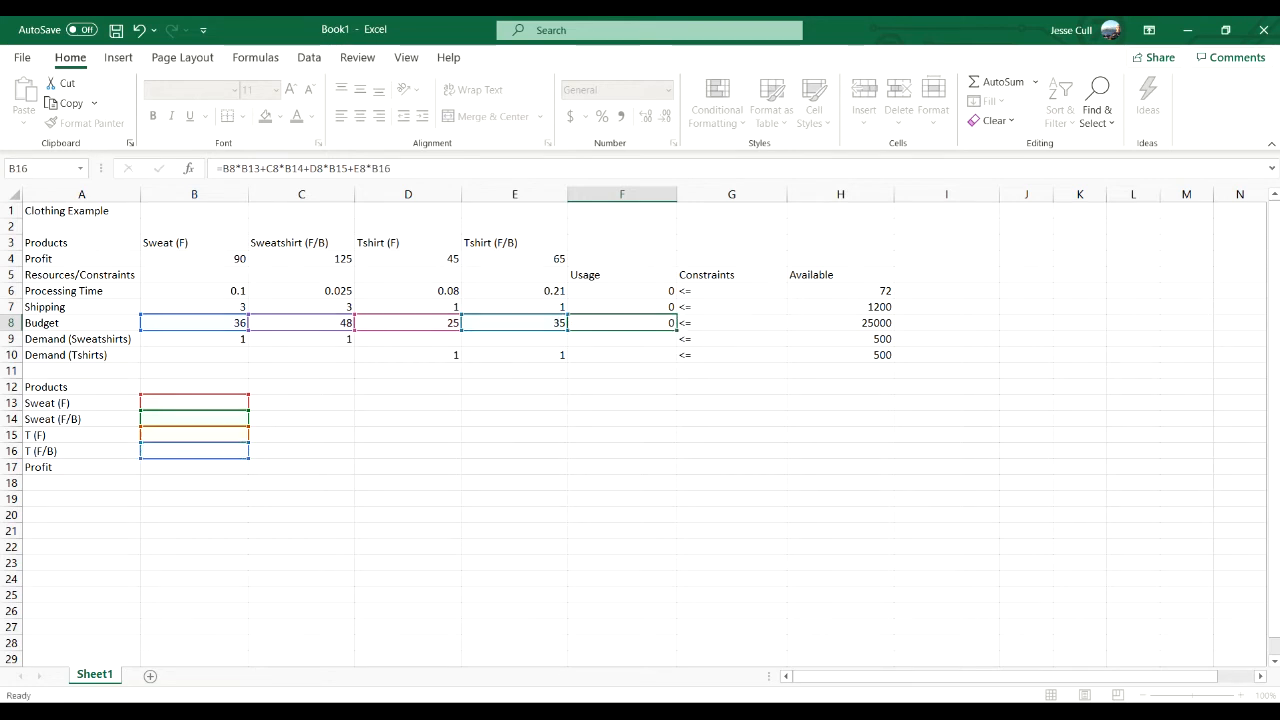
{"action": "key", "text": "Return"}
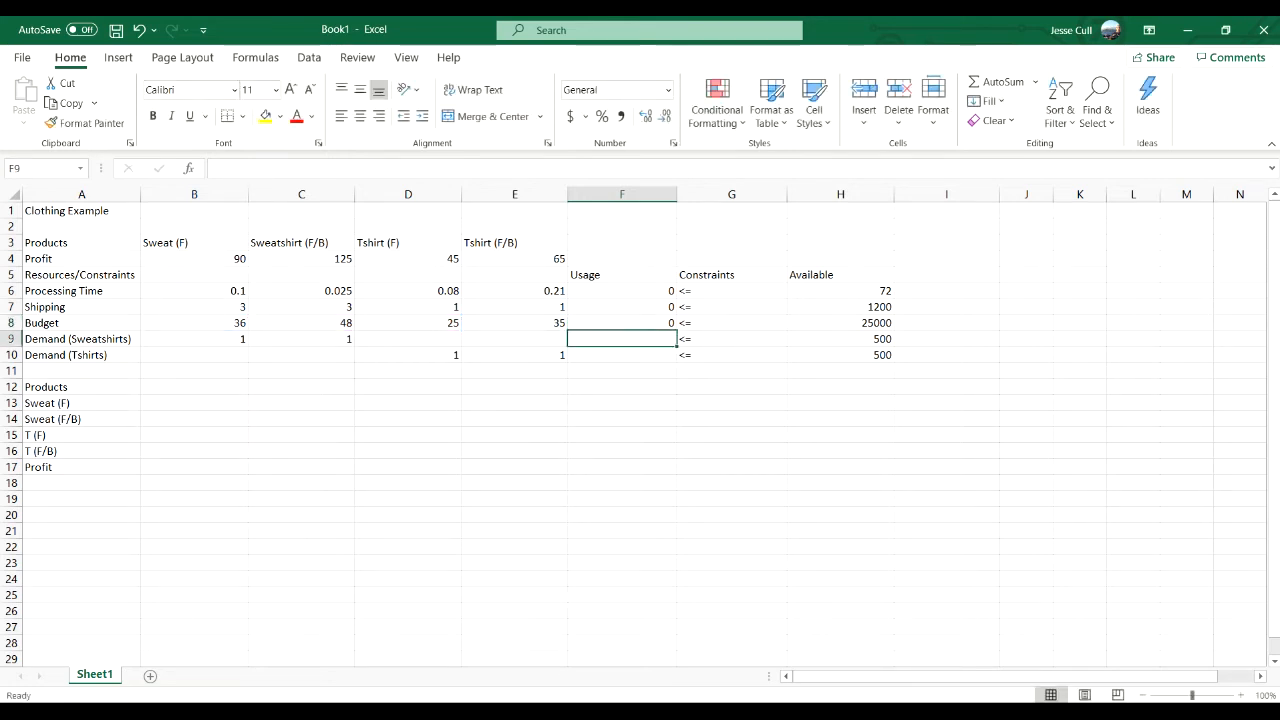
- Enter the Demand (Sweatshirts) usage formula =B9*B13+C9*B14 in F9
{"action": "type", "text": "="}
{"action": "left_click", "coordinate": [194, 339]}
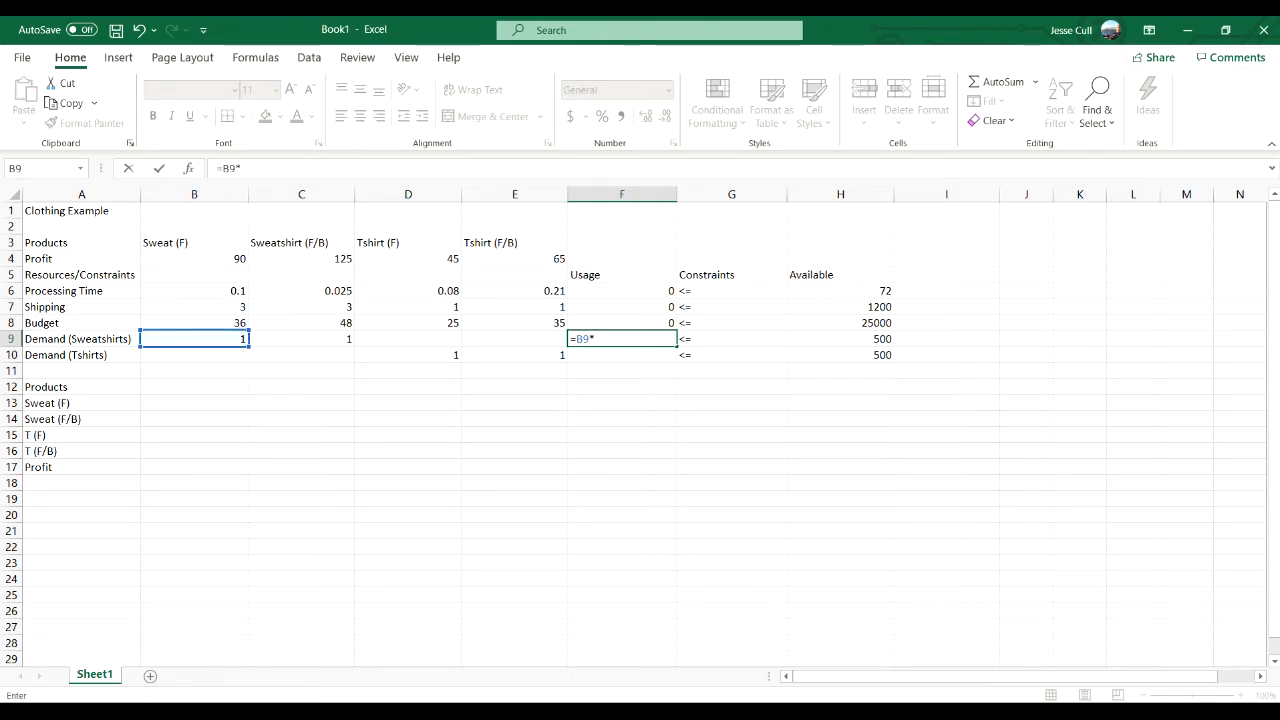
{"action": "type", "text": "*"}
{"action": "left_click", "coordinate": [194, 403]}
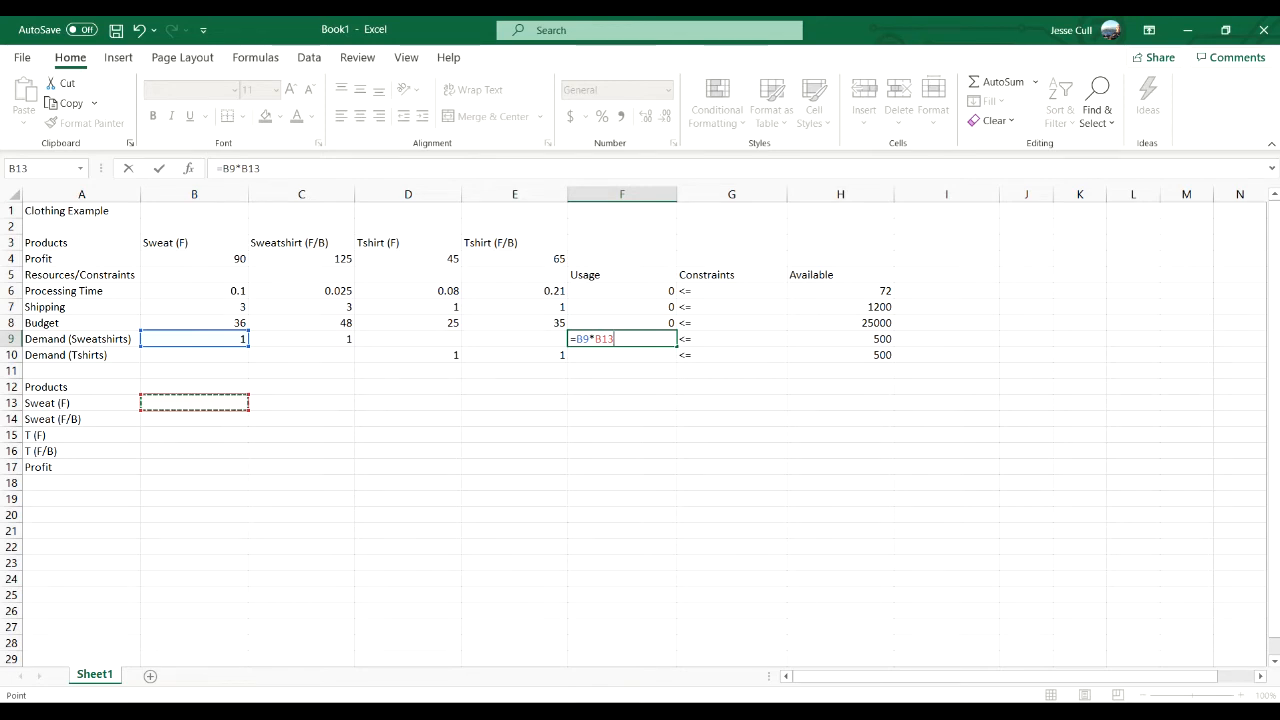
{"action": "type", "text": "+"}
{"action": "left_click", "coordinate": [301, 339]}
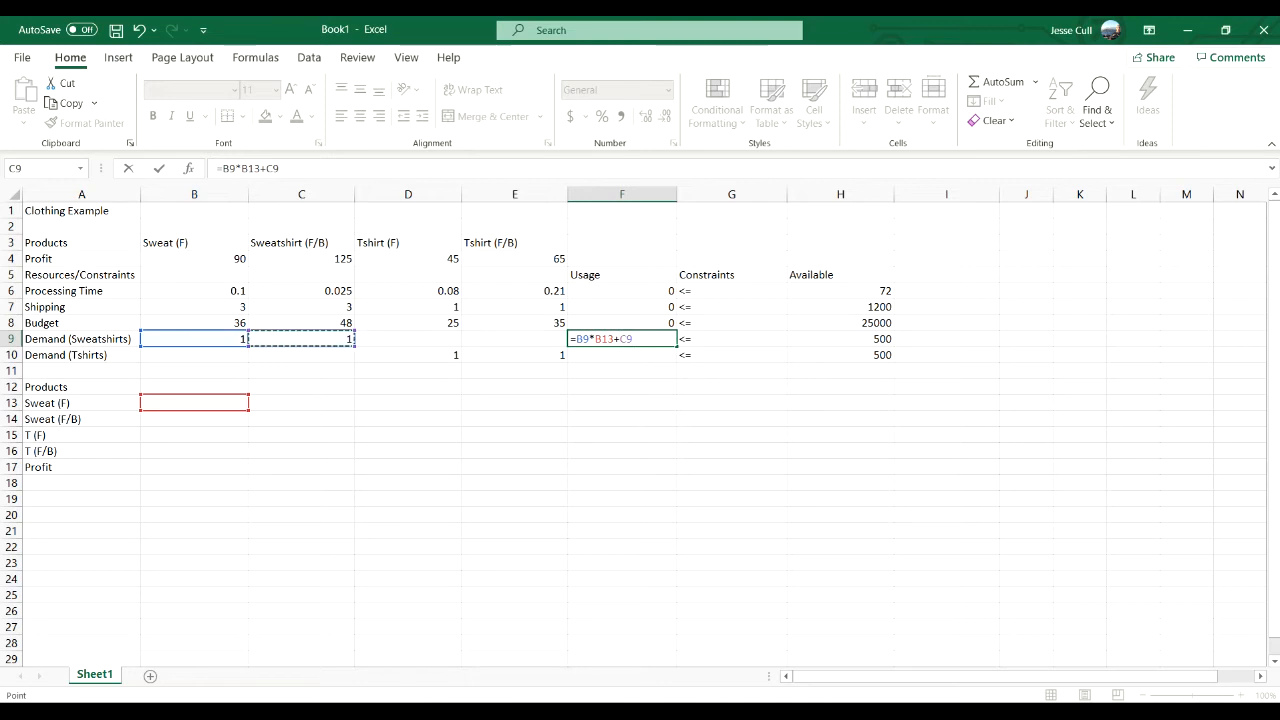
{"action": "type", "text": "*B14"}
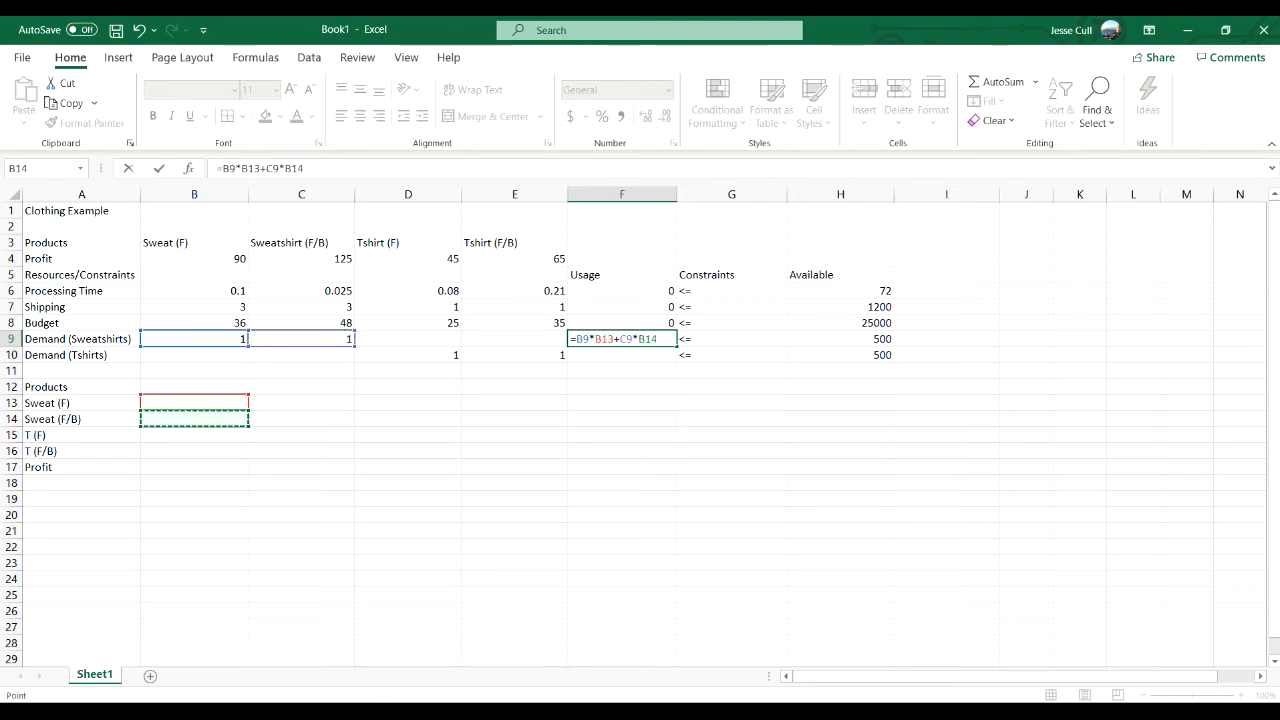
{"action": "key", "text": "Return"}
- Enter the Demand (Tshirts) usage formula =D10*B15+E10*B16 in F10
{"action": "type", "text": "="}
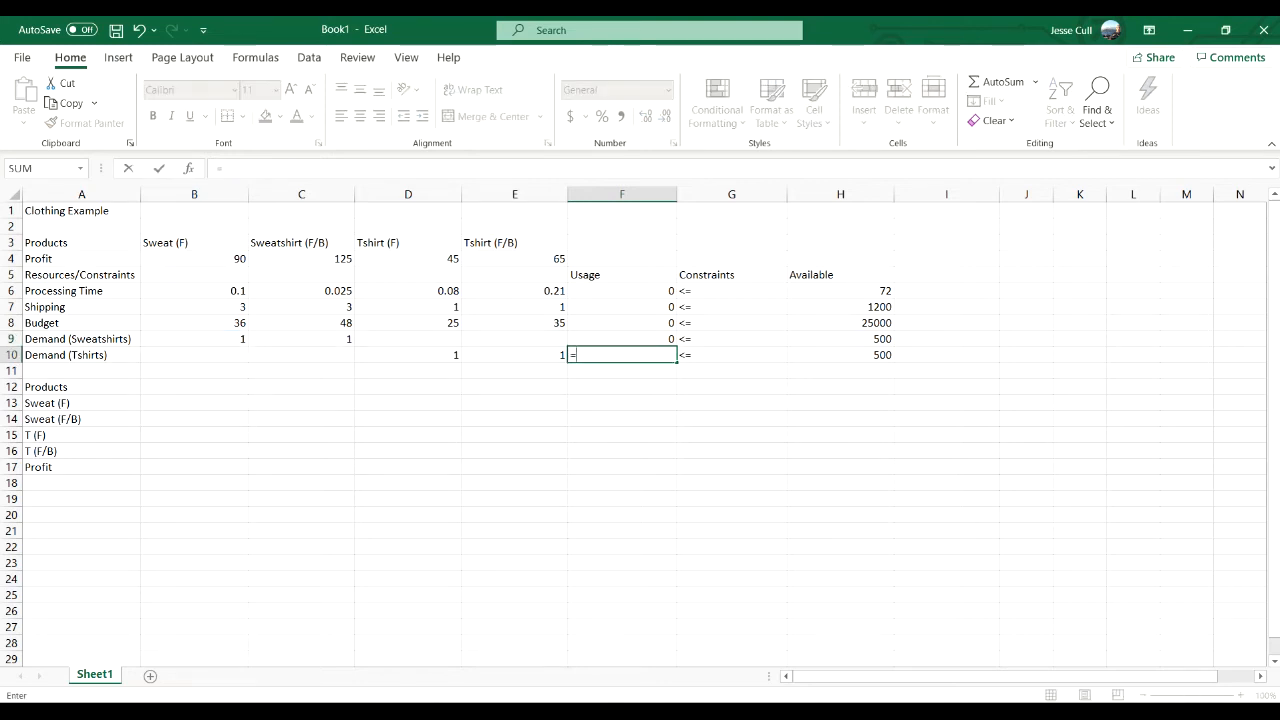
{"action": "left_click", "coordinate": [408, 355]}
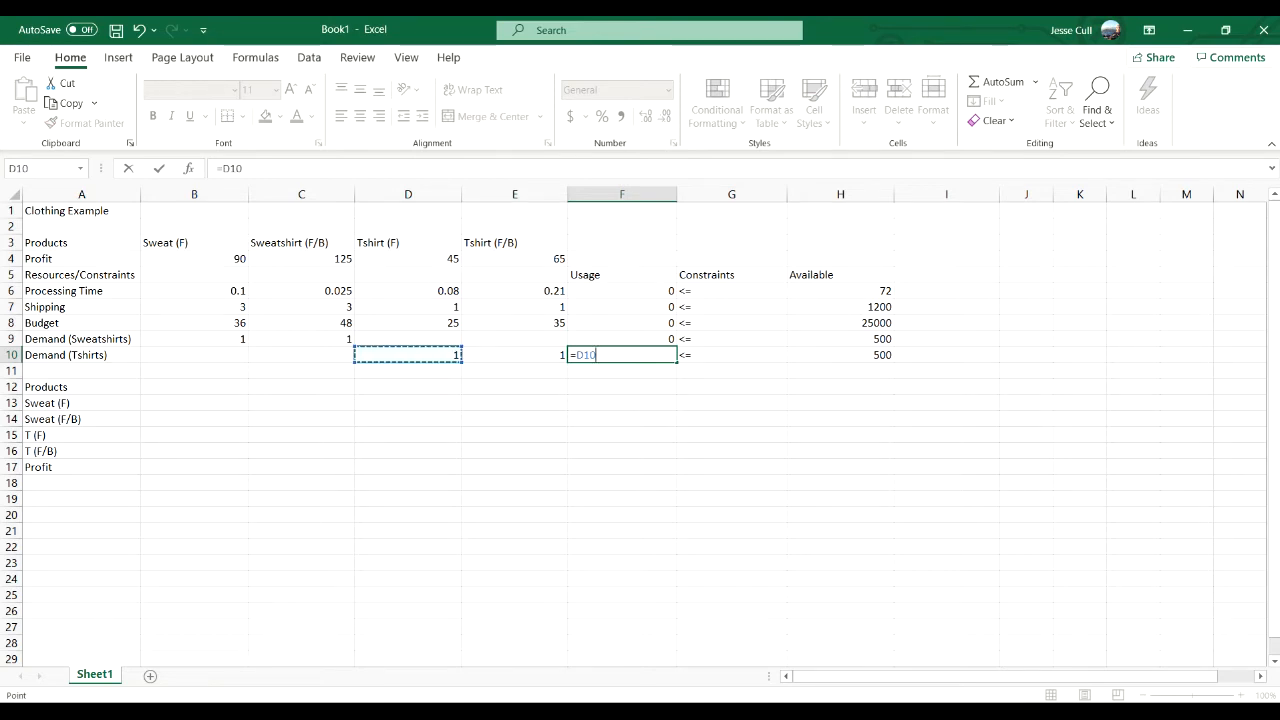
{"action": "type", "text": "*"}
{"action": "left_click", "coordinate": [194, 435]}
{"action": "type", "text": "+"}
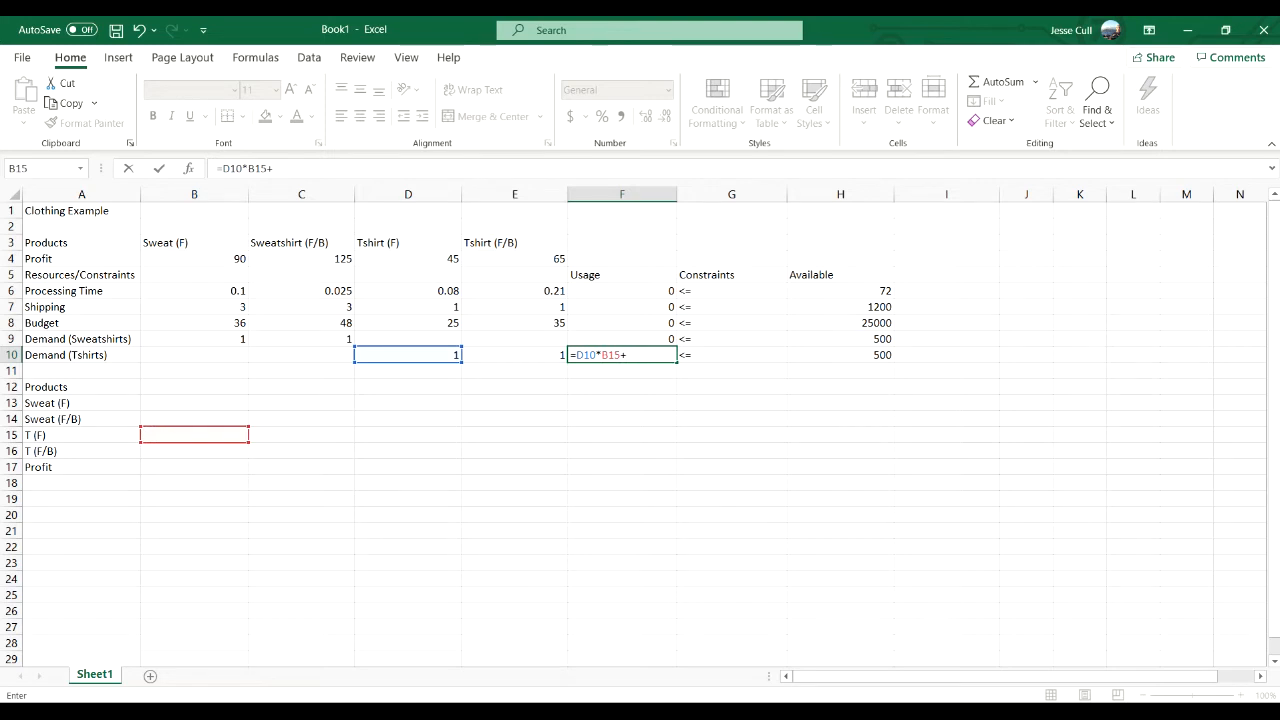
{"action": "left_click", "coordinate": [515, 355]}
{"action": "type", "text": "*"}
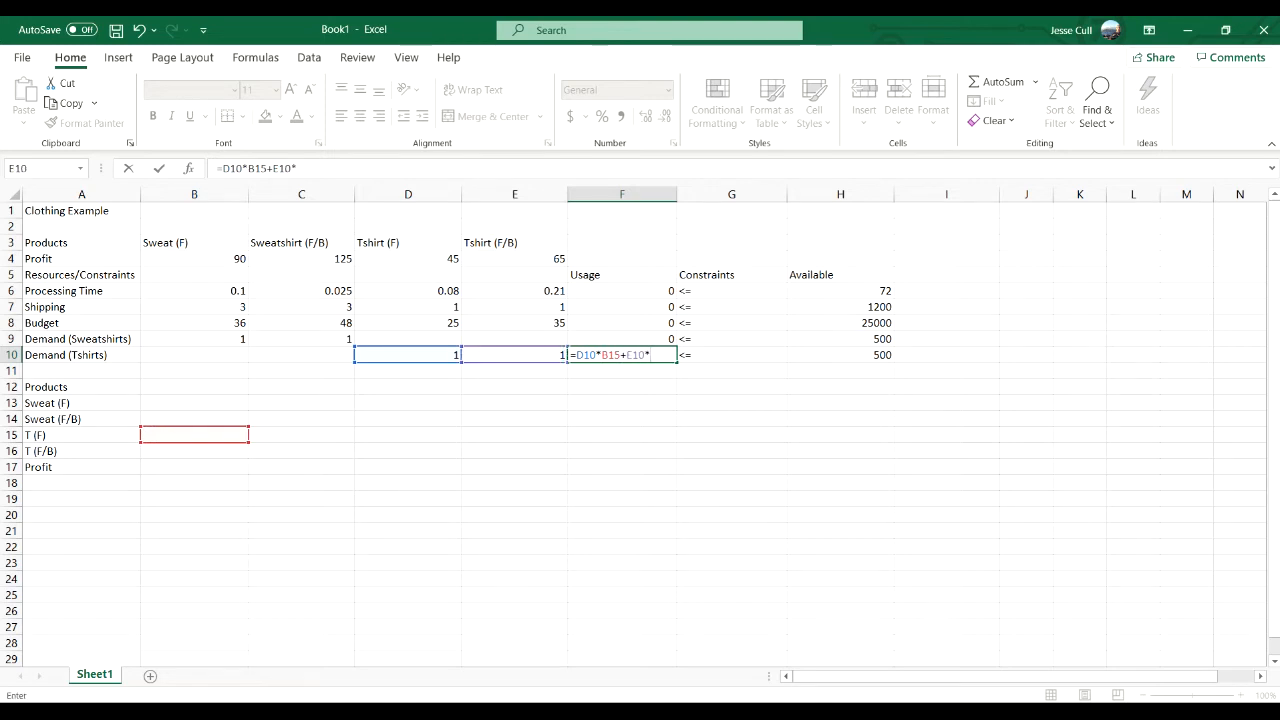
{"action": "left_click", "coordinate": [194, 451]}
{"action": "key", "text": "Return"}
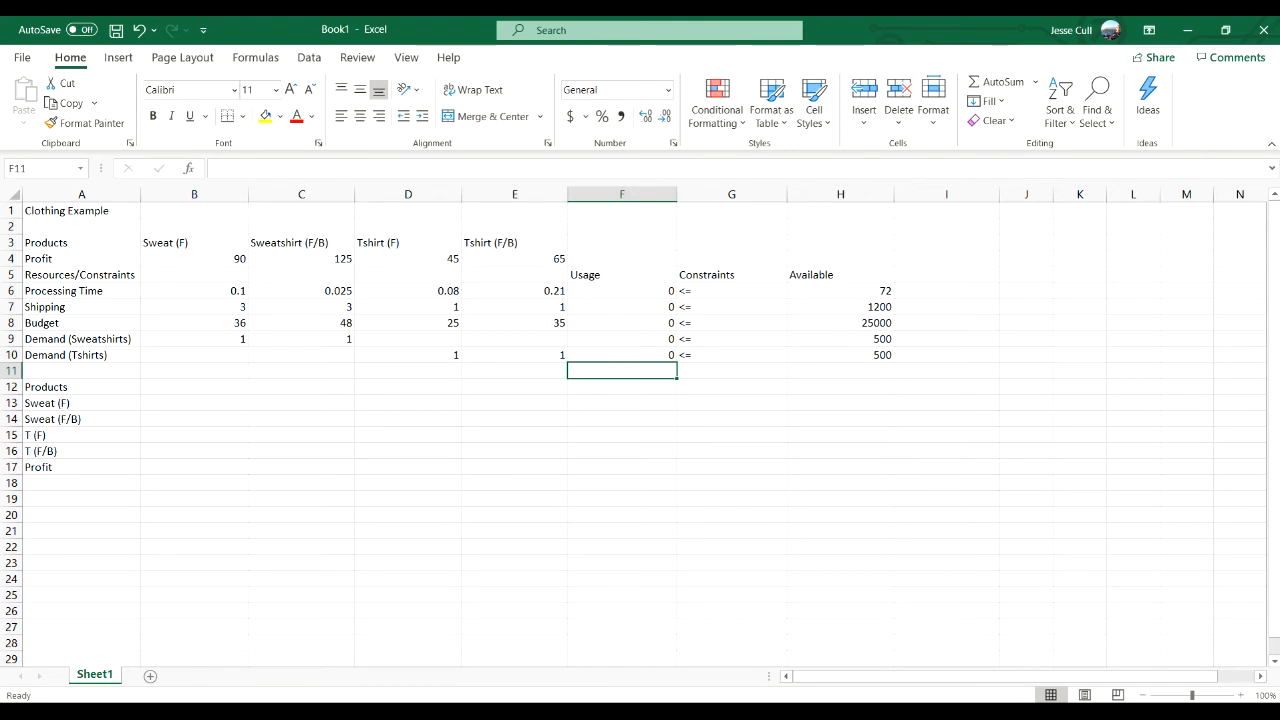
- Enter the total profit formula =B4*B13+C4*B14+D4*B15+E4*B16 in B17
{"action": "left_click", "coordinate": [194, 467]}
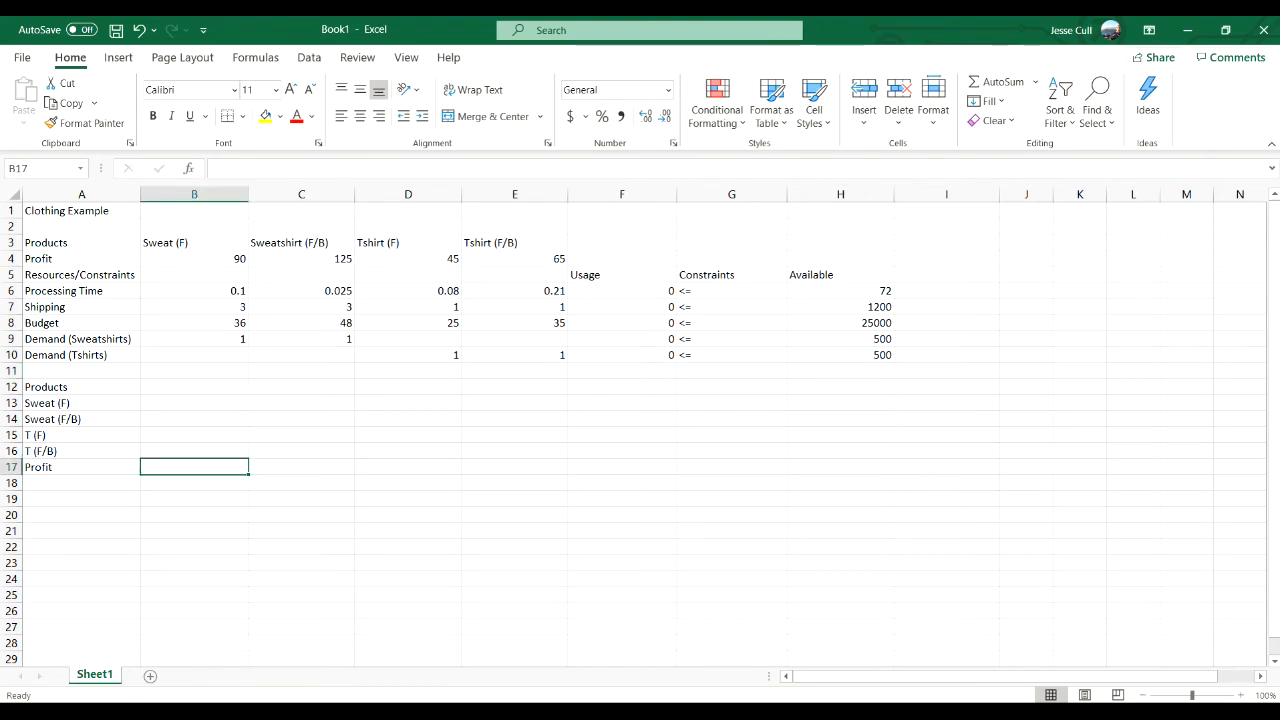
{"action": "type", "text": "="}
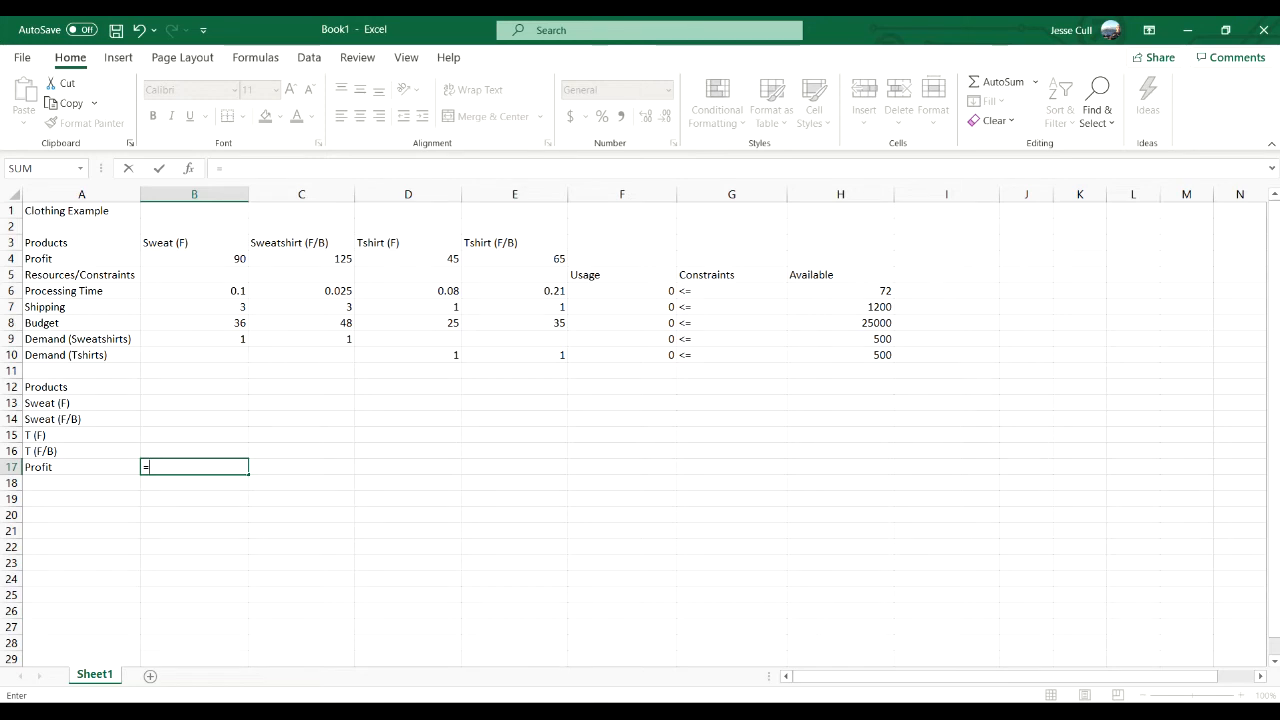
{"action": "left_click", "coordinate": [194, 259]}
{"action": "type", "text": "*"}
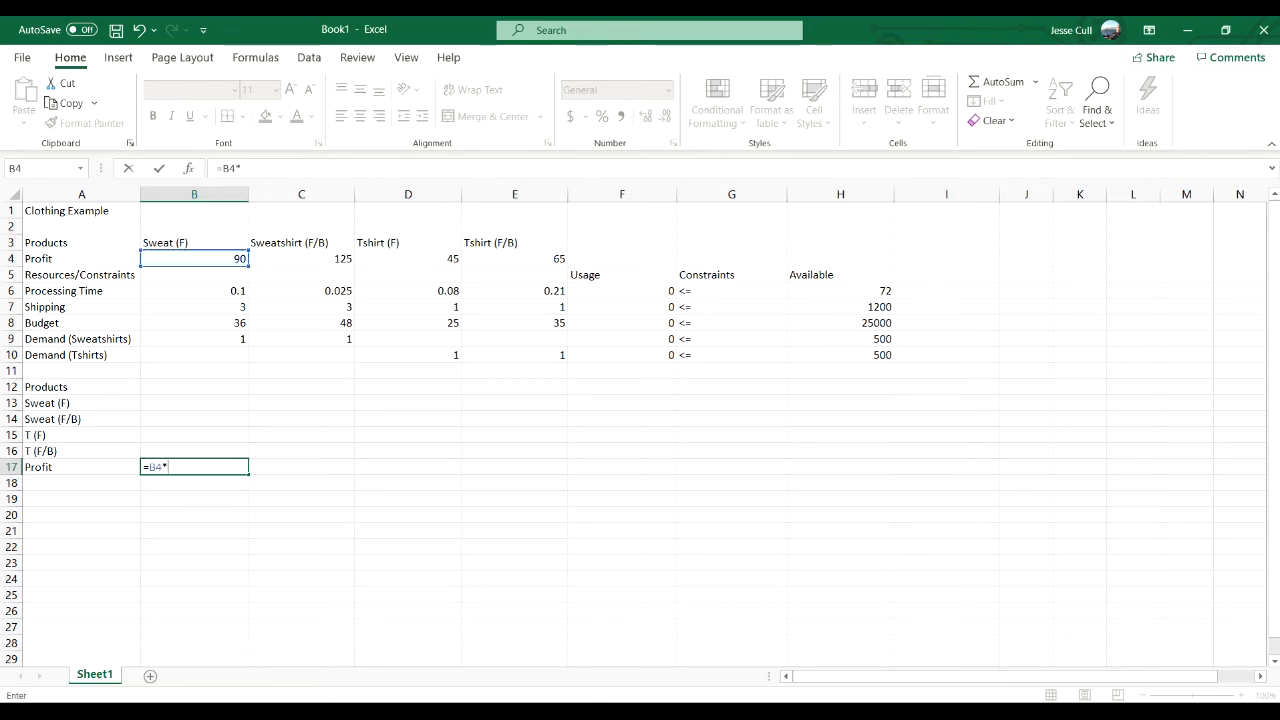
{"action": "left_click", "coordinate": [194, 403]}
{"action": "type", "text": "+"}
{"action": "left_click", "coordinate": [302, 259]}
{"action": "type", "text": "("}
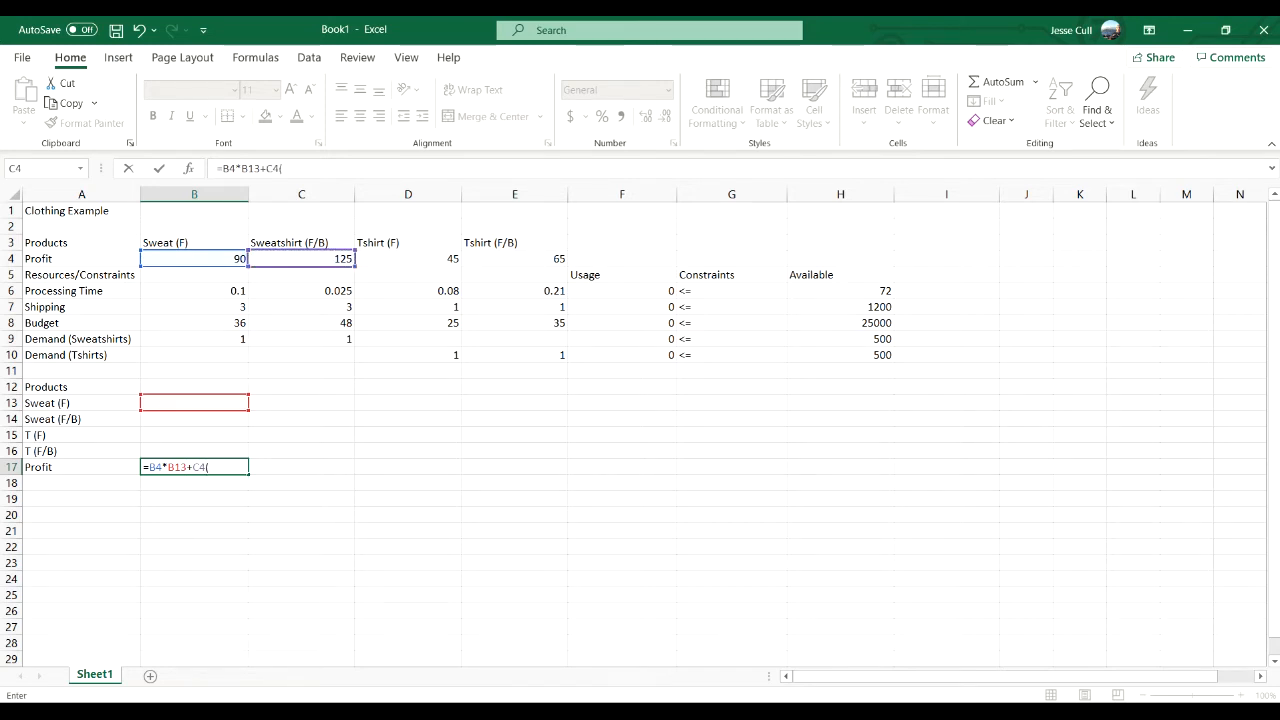
{"action": "key", "text": "BackSpace"}
{"action": "type", "text": "*"}
{"action": "left_click", "coordinate": [194, 419]}
{"action": "type", "text": "+"}
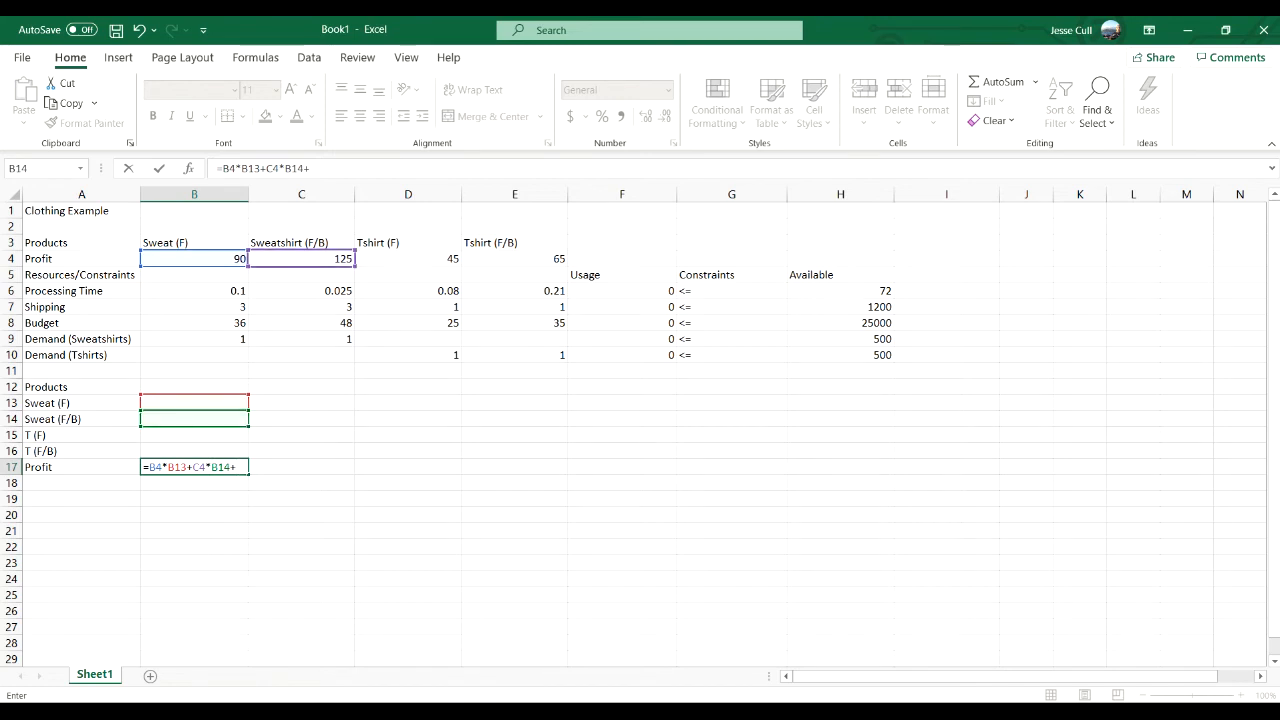
{"action": "left_click", "coordinate": [408, 259]}
{"action": "type", "text": "*"}
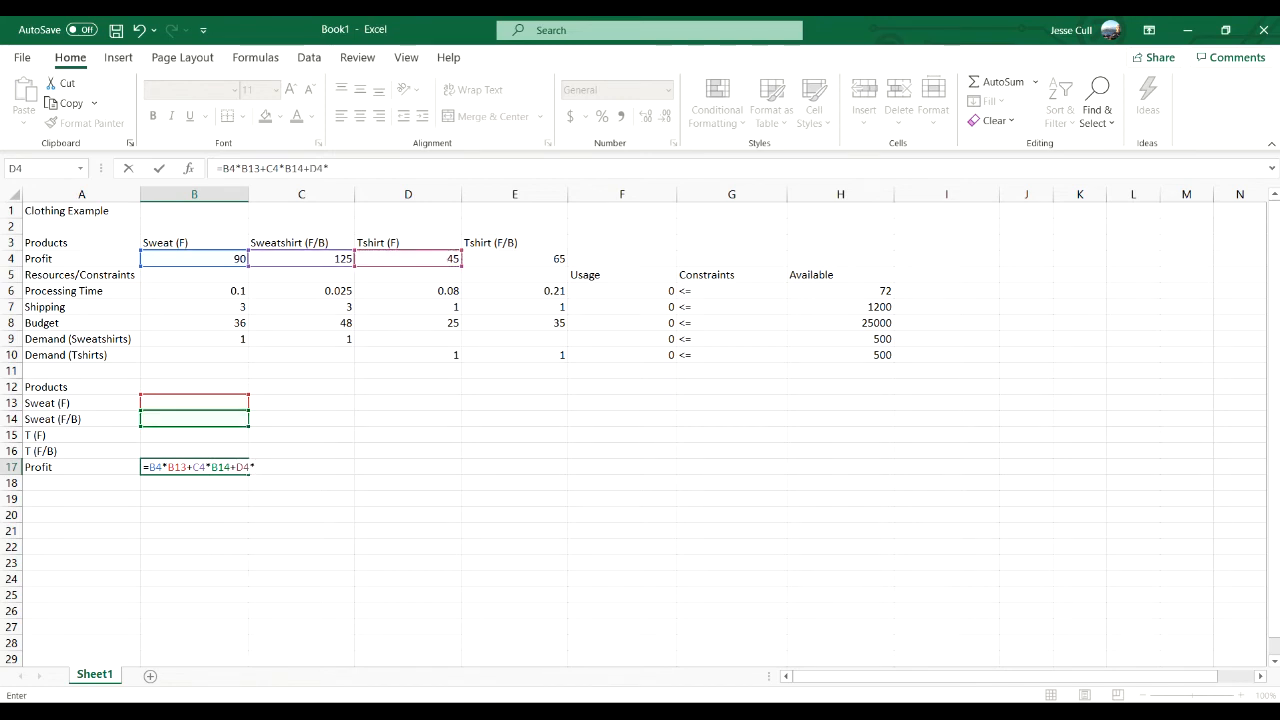
{"action": "left_click", "coordinate": [194, 435]}
{"action": "type", "text": "+"}
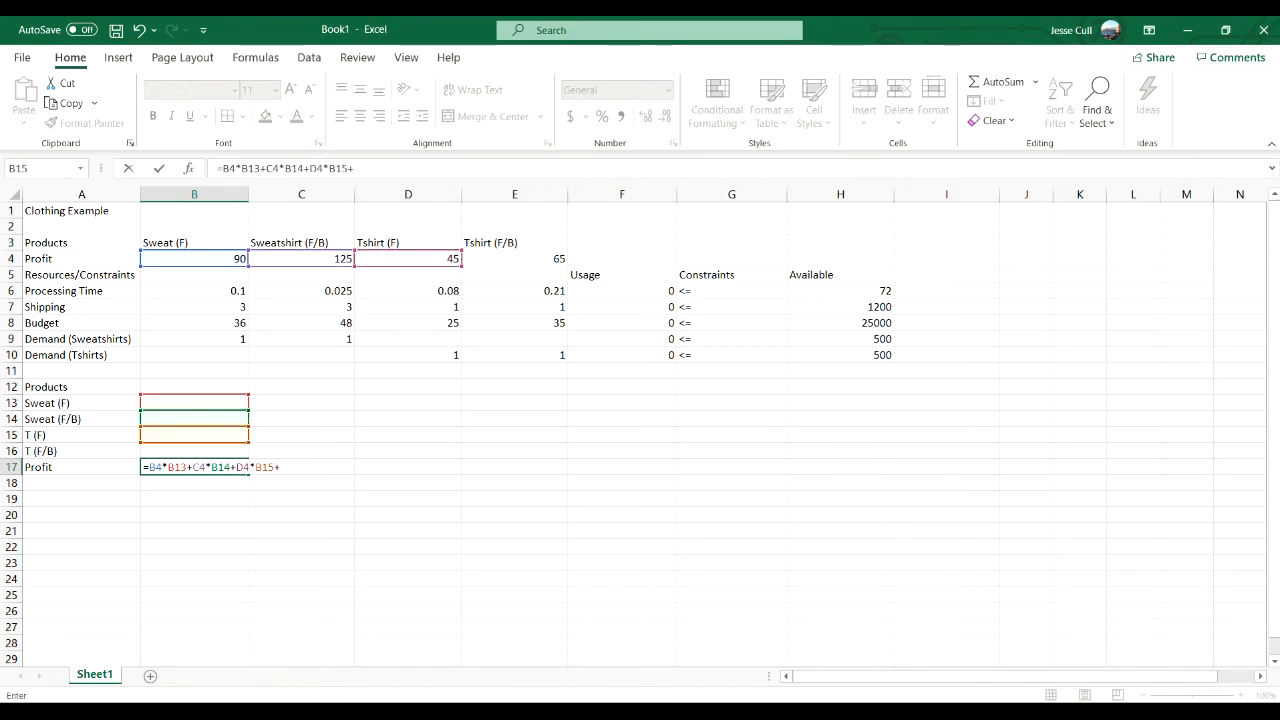
{"action": "left_click", "coordinate": [515, 259]}
{"action": "type", "text": "*"}
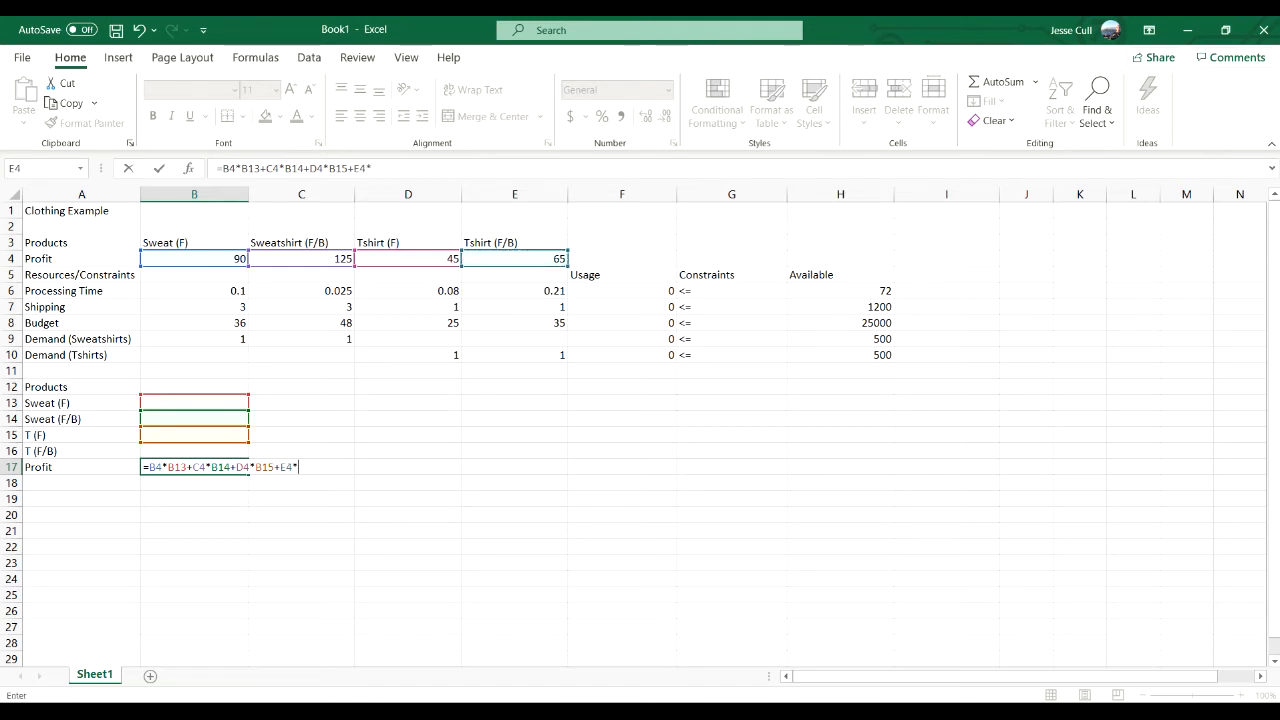
{"action": "left_click", "coordinate": [194, 451]}
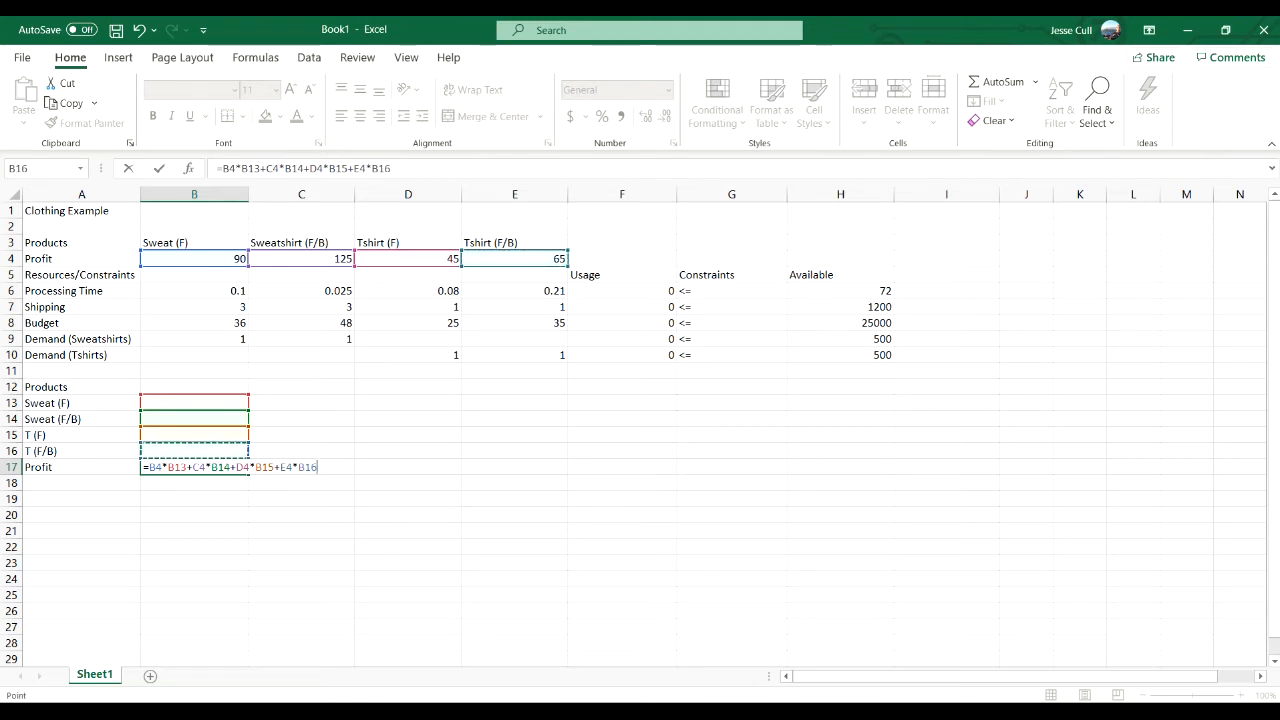
{"action": "key", "text": "Return"}
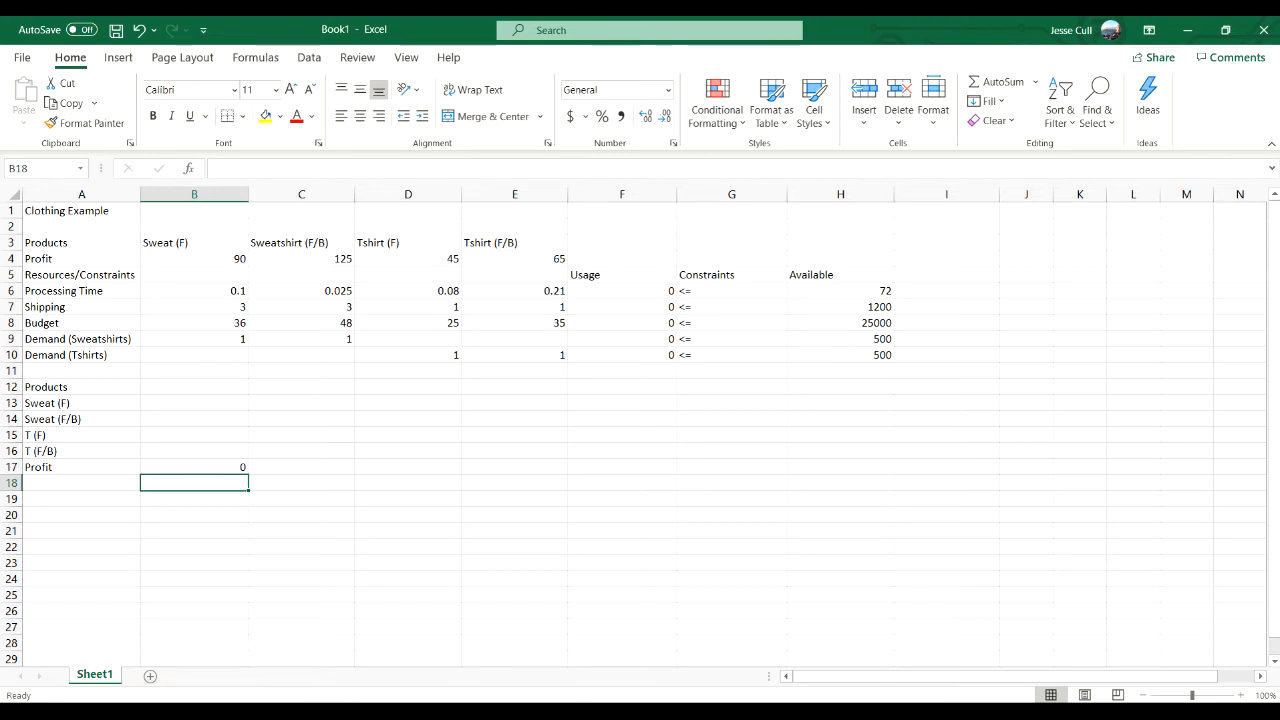
- Start Solver and set its objective to the total profit cell B17
{"action": "left_click", "coordinate": [309, 58]}
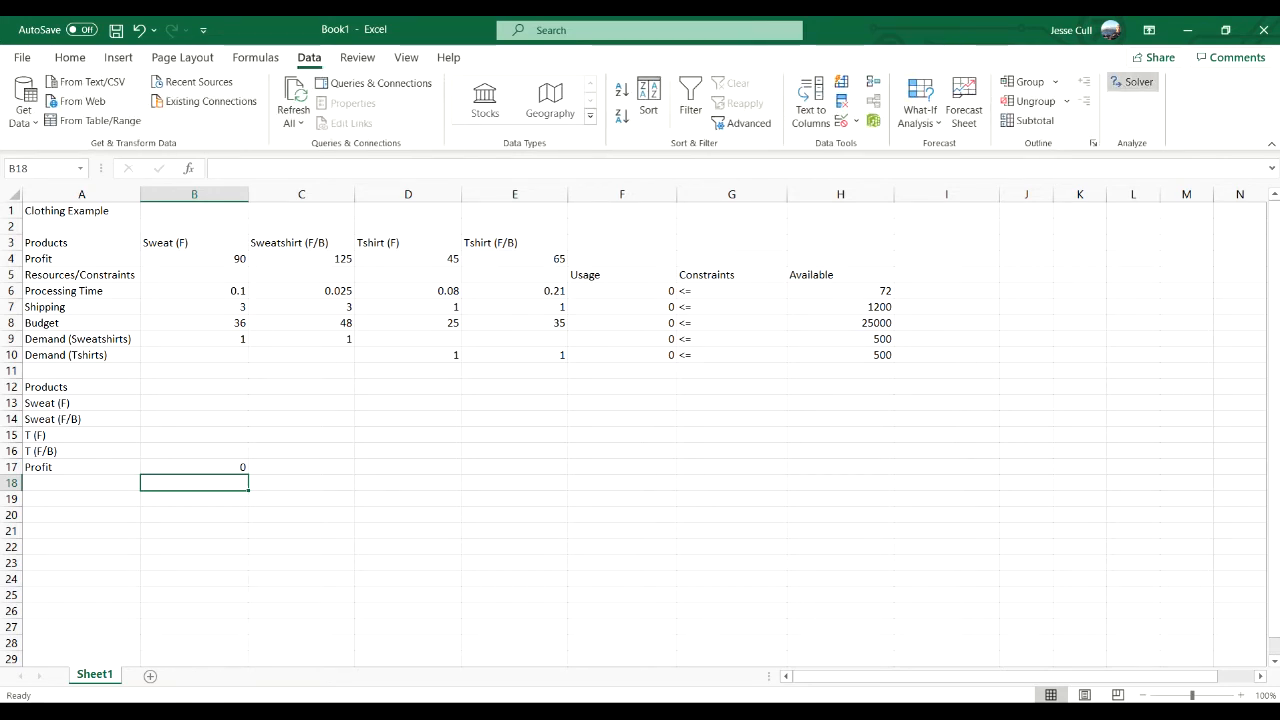
{"action": "left_click", "coordinate": [1133, 82]}
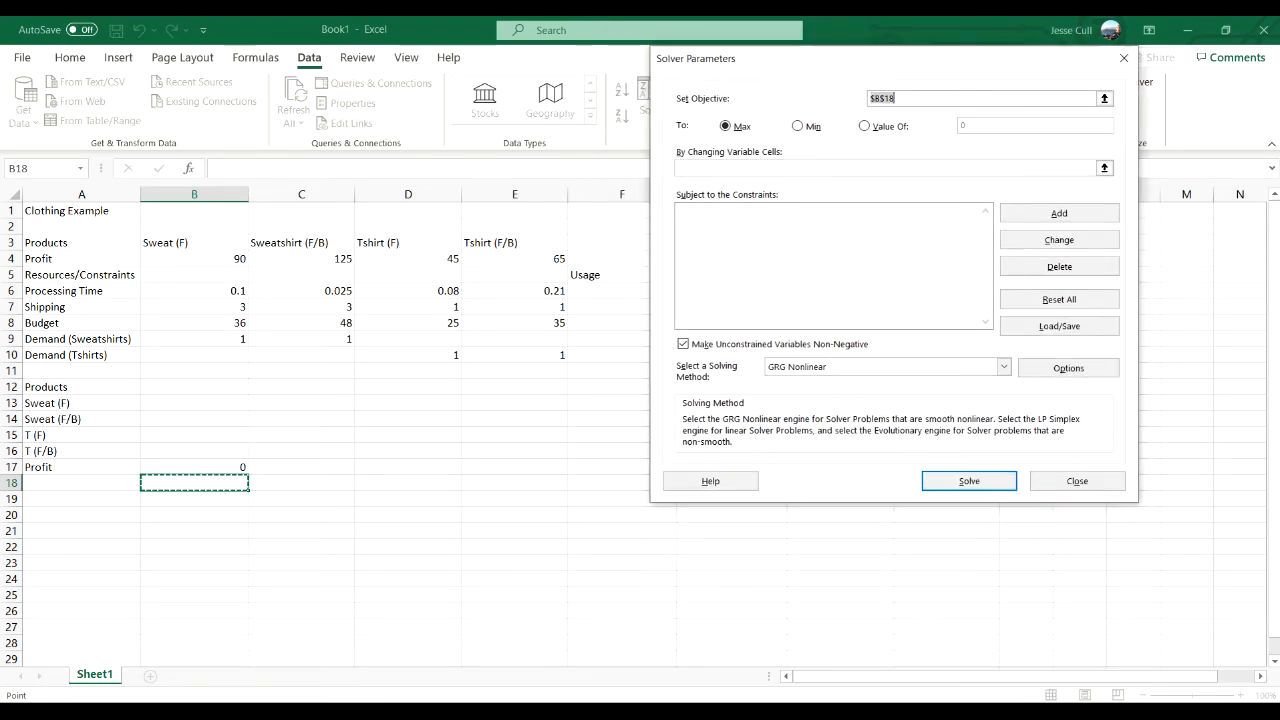
{"action": "left_click_drag", "start_coordinate": [880, 58], "coordinate": [880, 63]}
{"action": "left_click", "coordinate": [930, 103]}
{"action": "key", "text": "BackSpace"}
{"action": "key", "text": "BackSpace"}
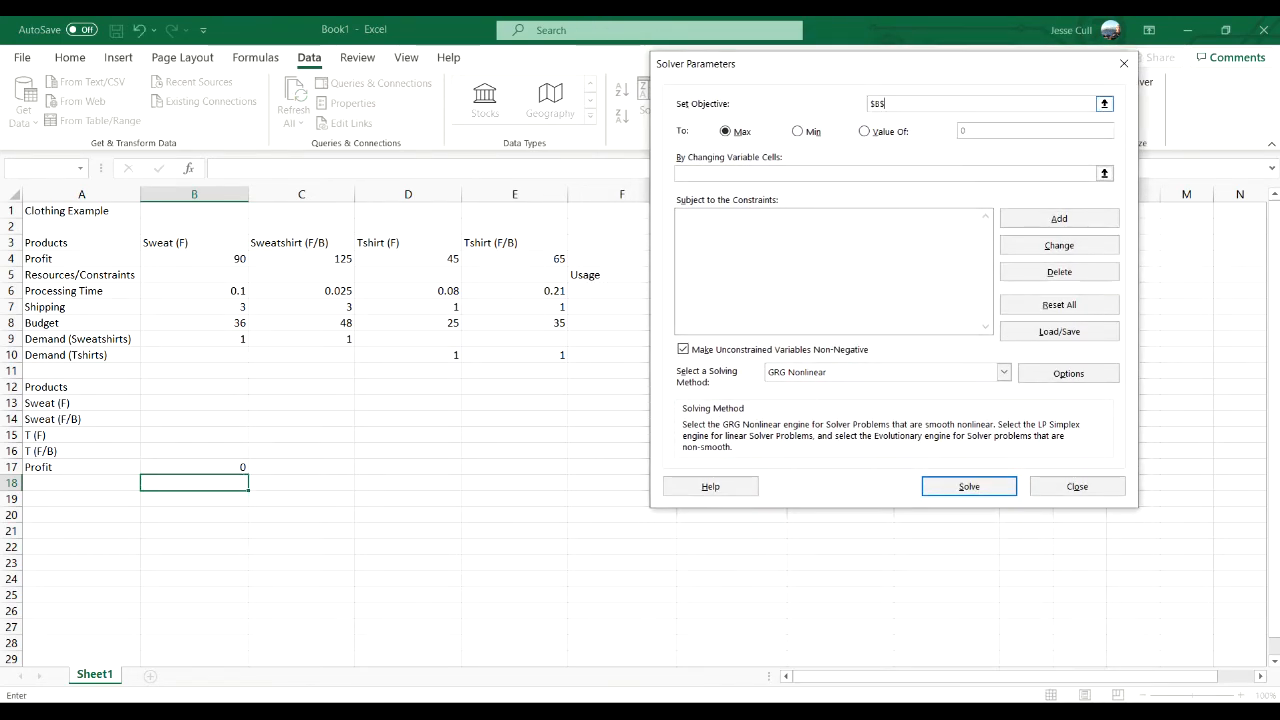
{"action": "key", "text": "BackSpace"}
{"action": "key", "text": "BackSpace"}
{"action": "key", "text": "BackSpace"}
{"action": "left_click", "coordinate": [194, 467]}
- Set Solver's changing variable cells to B13:B16 and choose Simplex LP as the solving method
{"action": "left_click", "coordinate": [800, 173]}
{"action": "left_click_drag", "start_coordinate": [194, 403], "coordinate": [202, 452]}
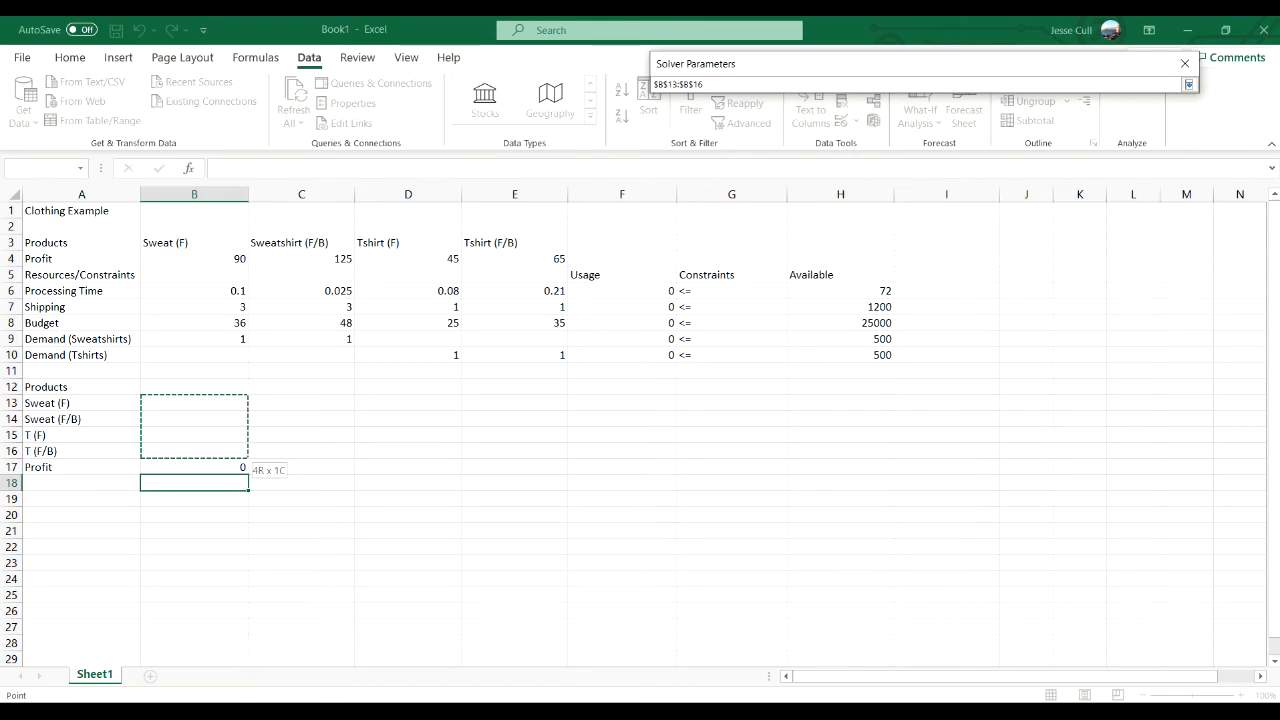
{"action": "left_click_drag", "start_coordinate": [202, 452], "coordinate": [202, 452]}
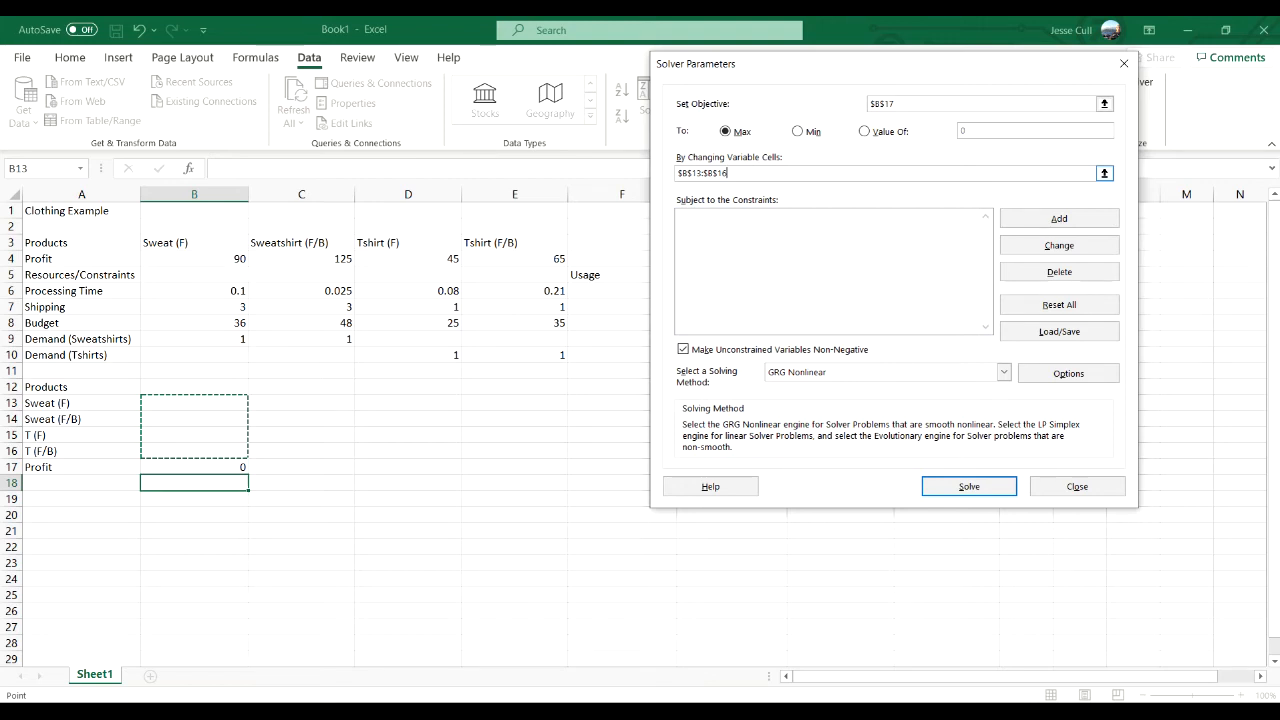
{"action": "left_click", "coordinate": [1003, 372]}
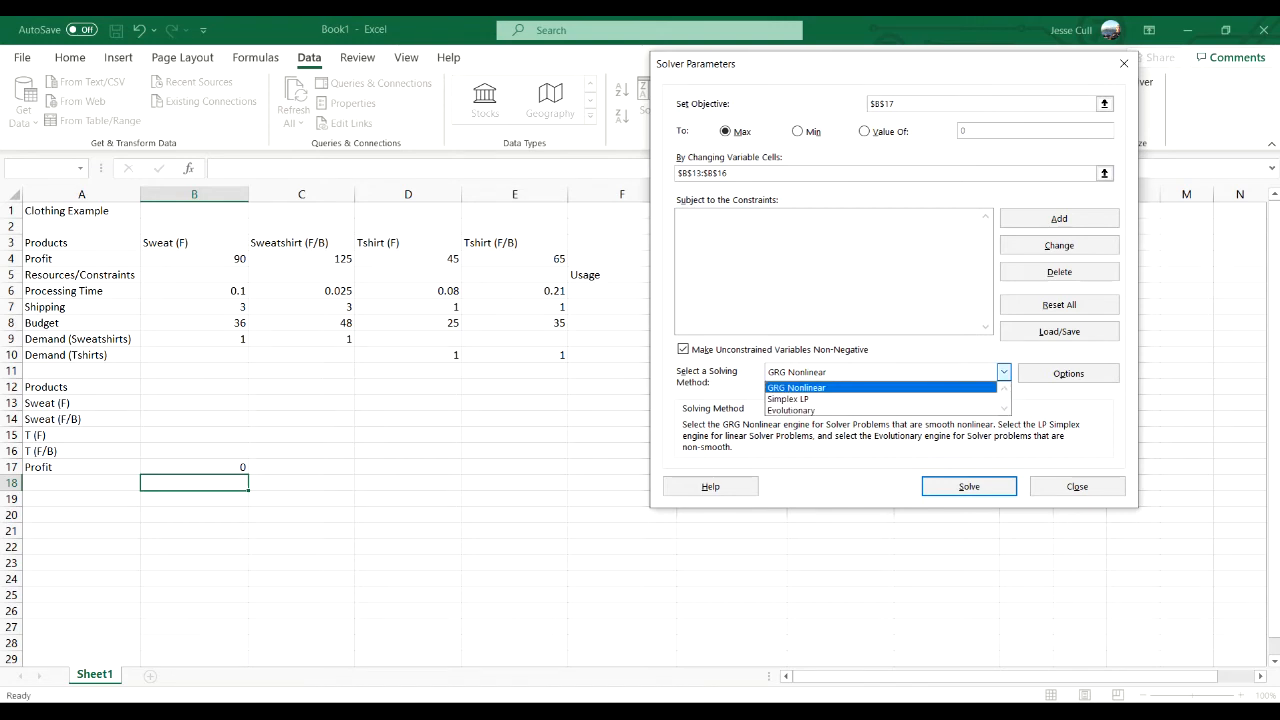
{"action": "left_click", "coordinate": [790, 399]}
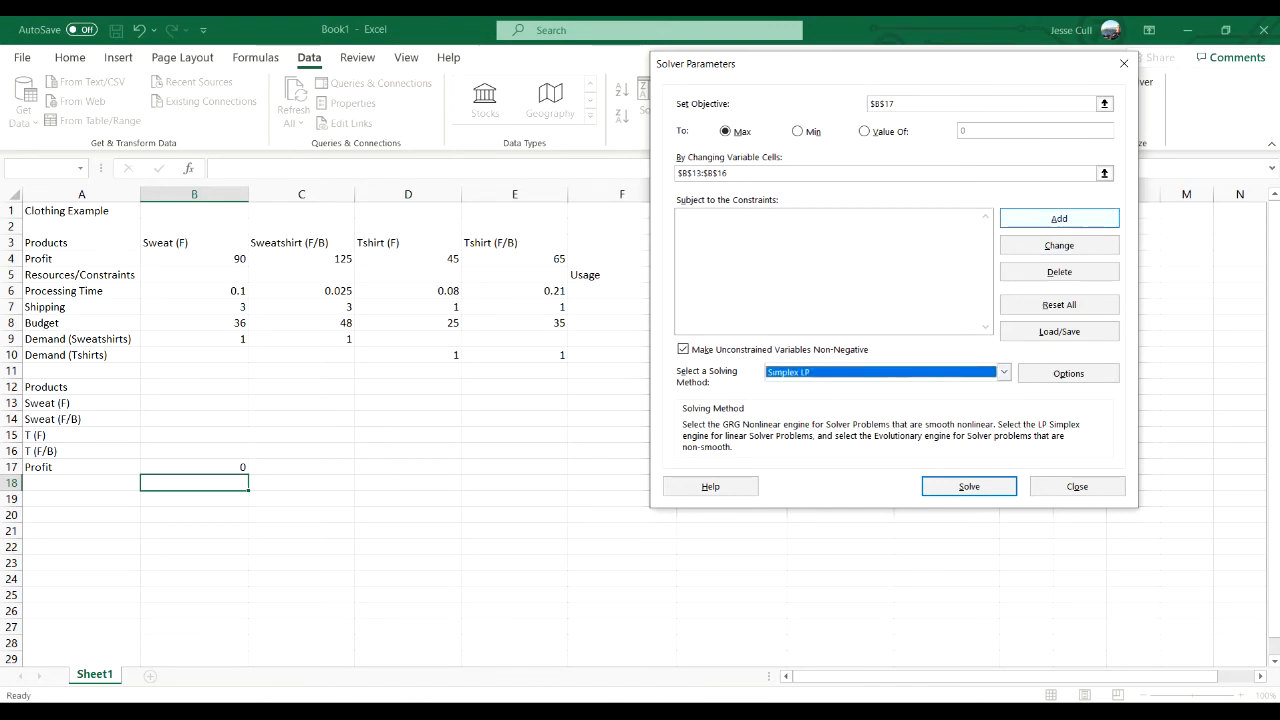
- Add the Processing Time constraint F6 <= H6 to the Solver model
{"action": "left_click", "coordinate": [1059, 218]}
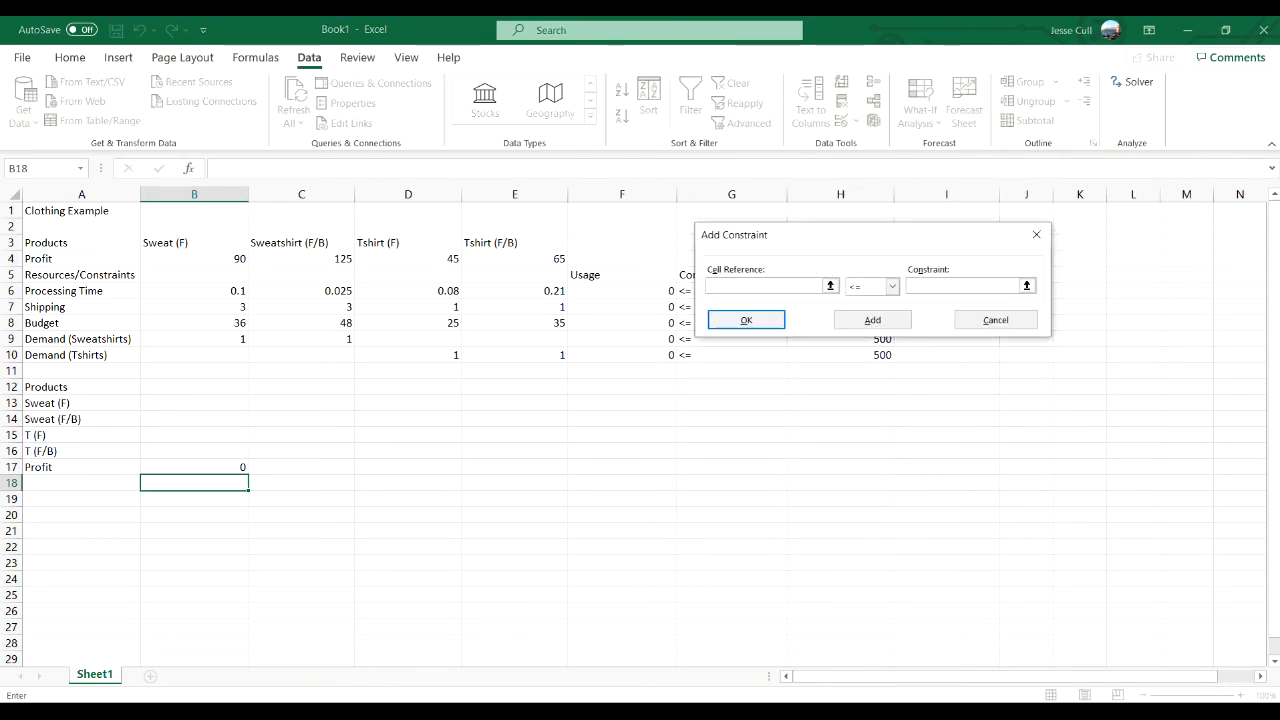
{"action": "left_click_drag", "start_coordinate": [868, 235], "coordinate": [877, 109]}
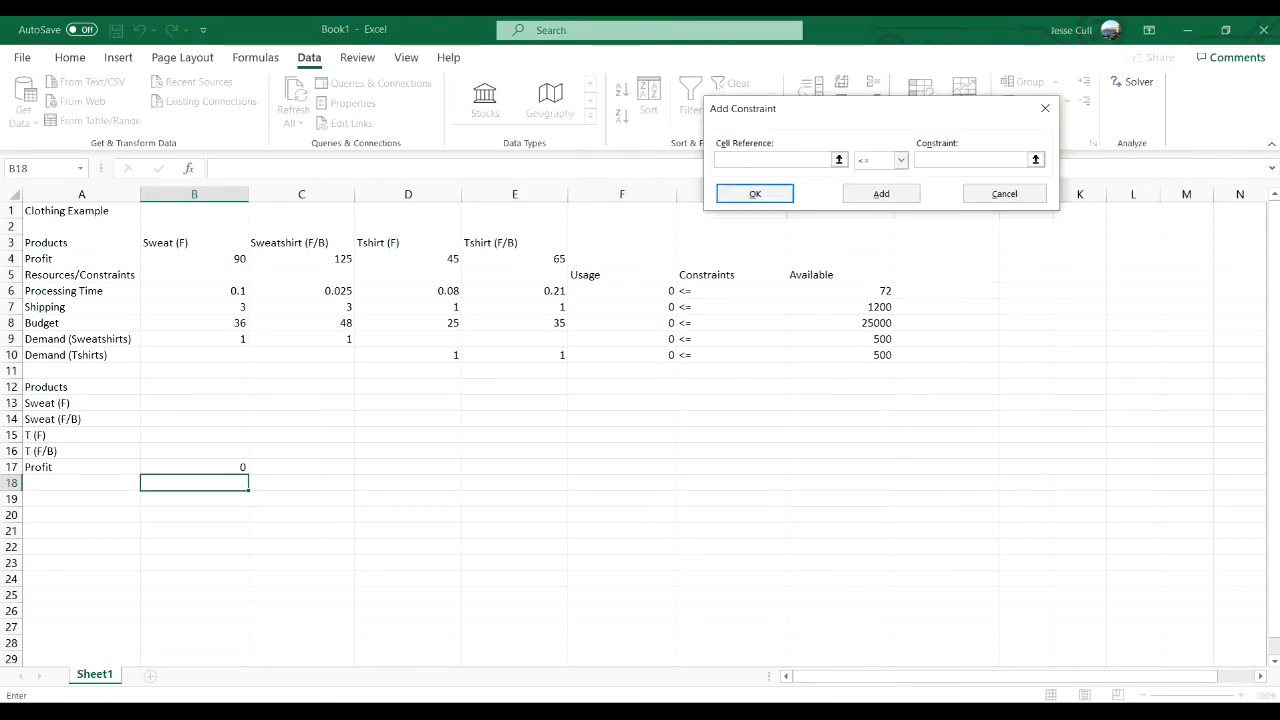
{"action": "left_click", "coordinate": [622, 291]}
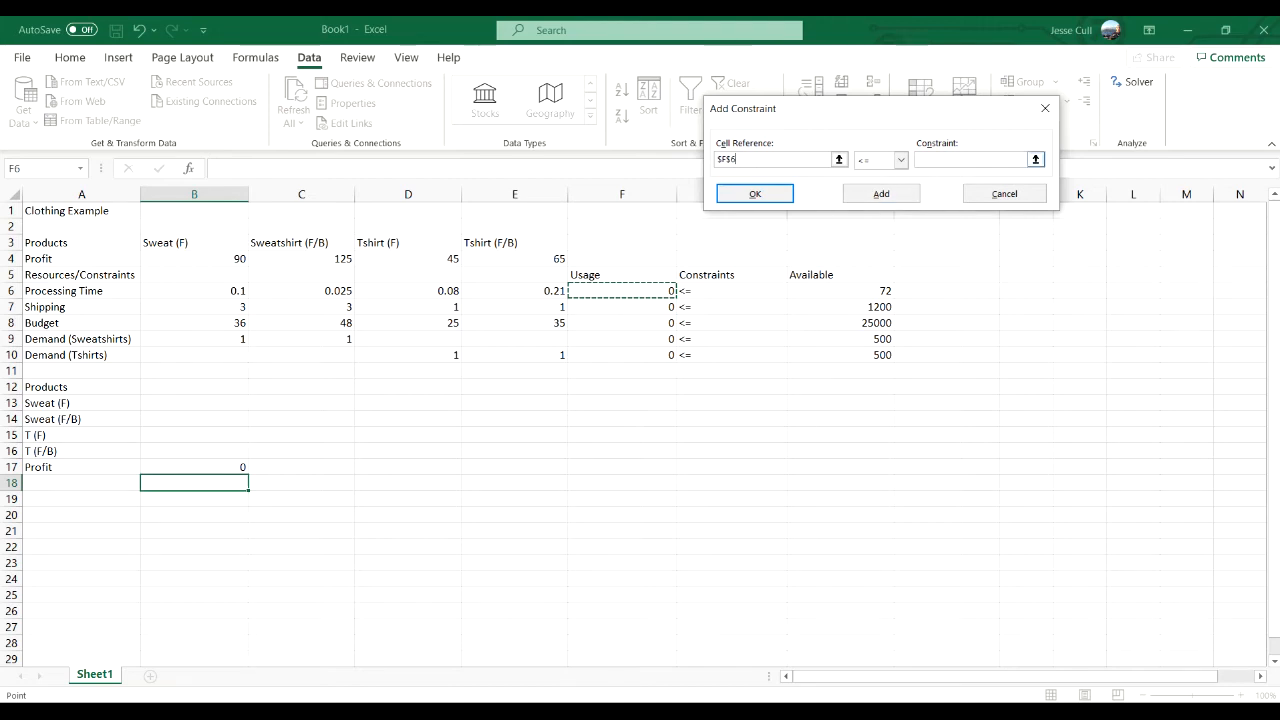
{"action": "left_click", "coordinate": [972, 160]}
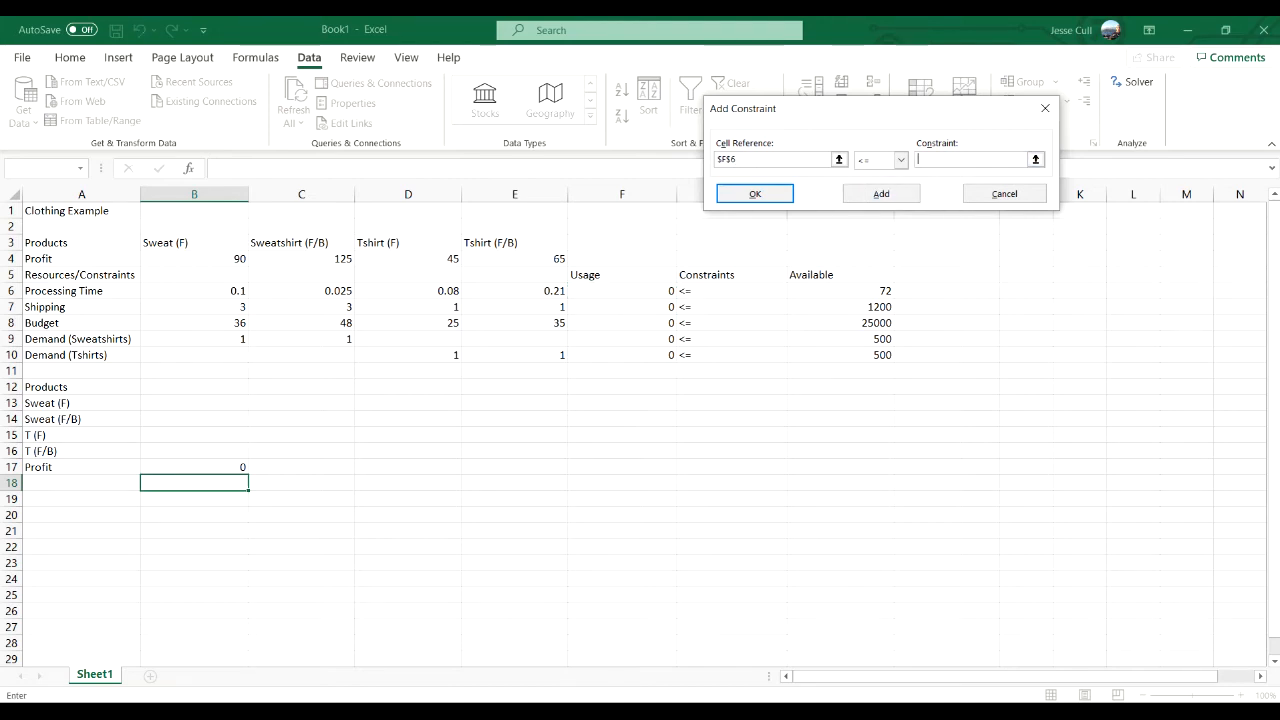
{"action": "left_click", "coordinate": [840, 290]}
{"action": "left_click", "coordinate": [881, 194]}
- Add the Shipping constraint F7 <= H7 to the Solver model
{"action": "left_click", "coordinate": [622, 307]}
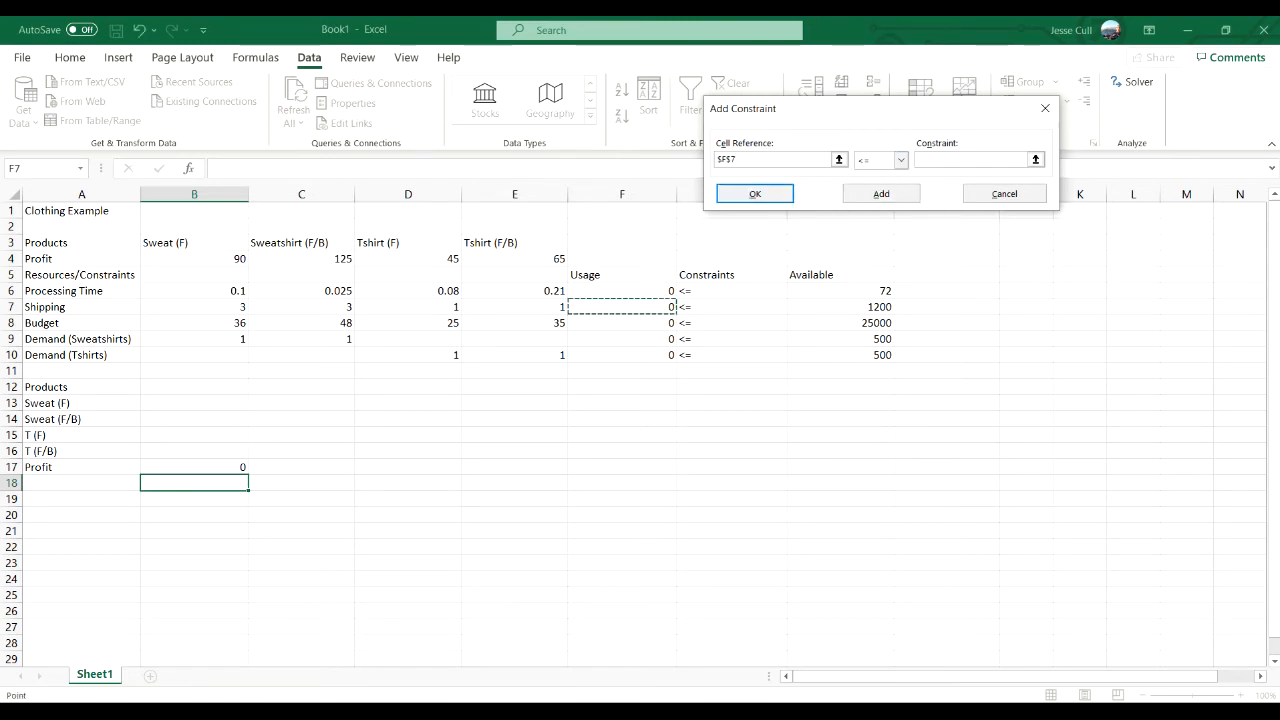
{"action": "left_click", "coordinate": [970, 160]}
{"action": "left_click", "coordinate": [840, 307]}
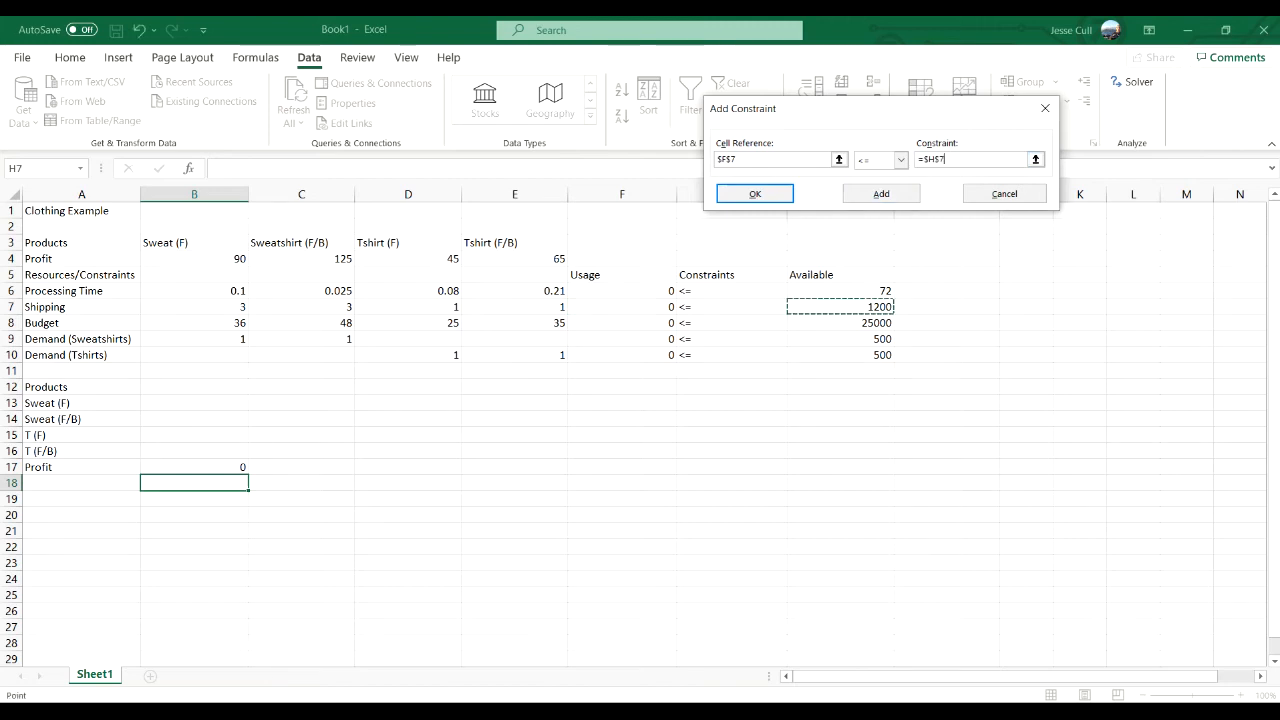
{"action": "left_click", "coordinate": [881, 193]}
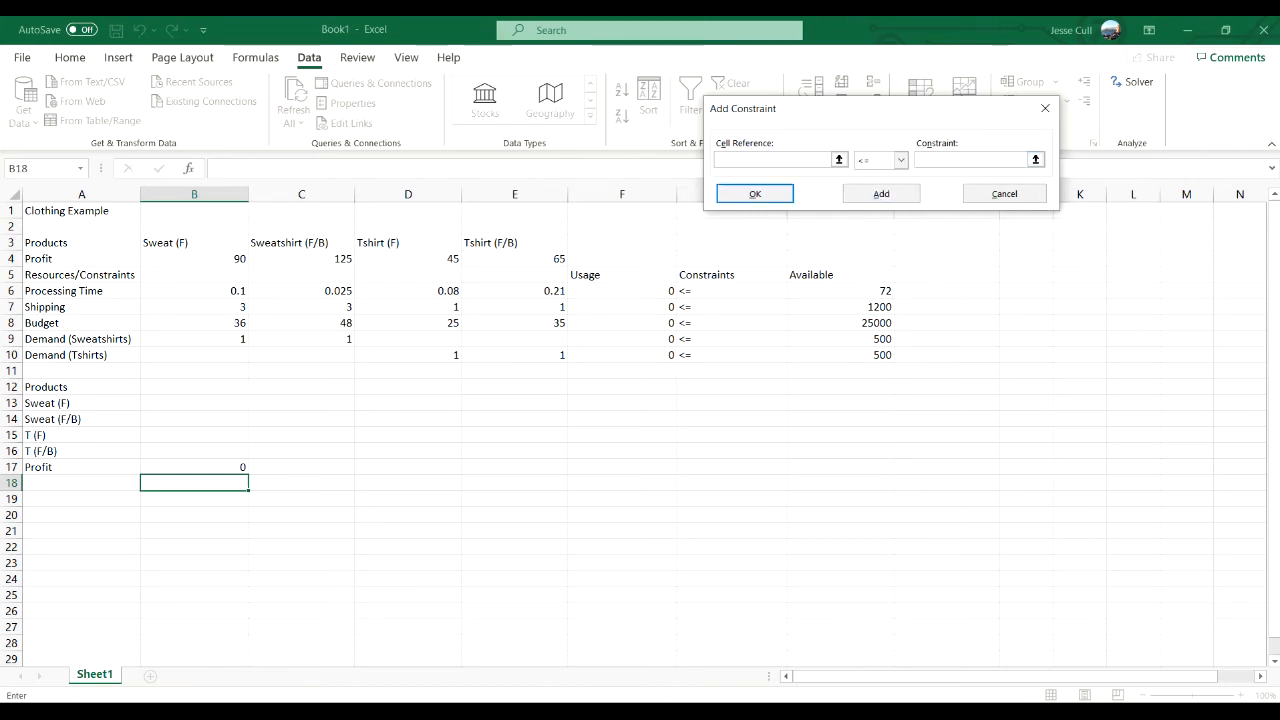
- Add the Budget constraint F8 <= H8 to the Solver model
{"action": "left_click", "coordinate": [622, 323]}
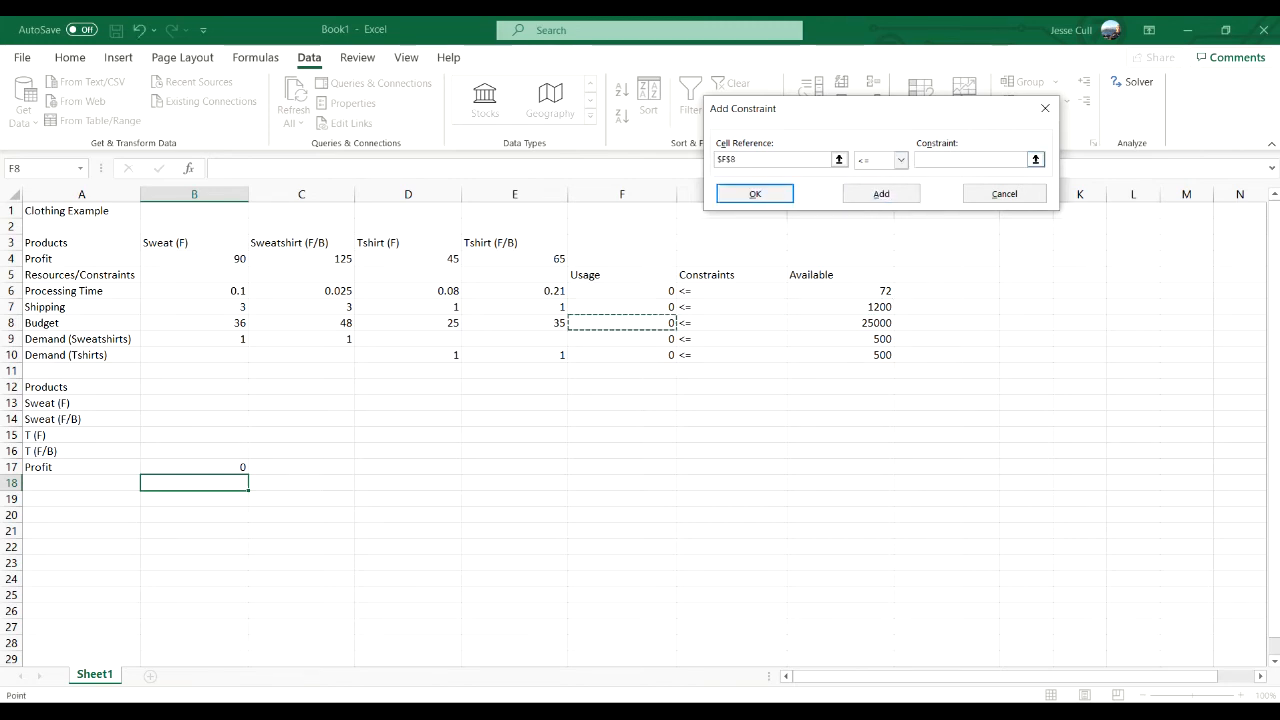
{"action": "left_click", "coordinate": [970, 160]}
{"action": "left_click", "coordinate": [840, 323]}
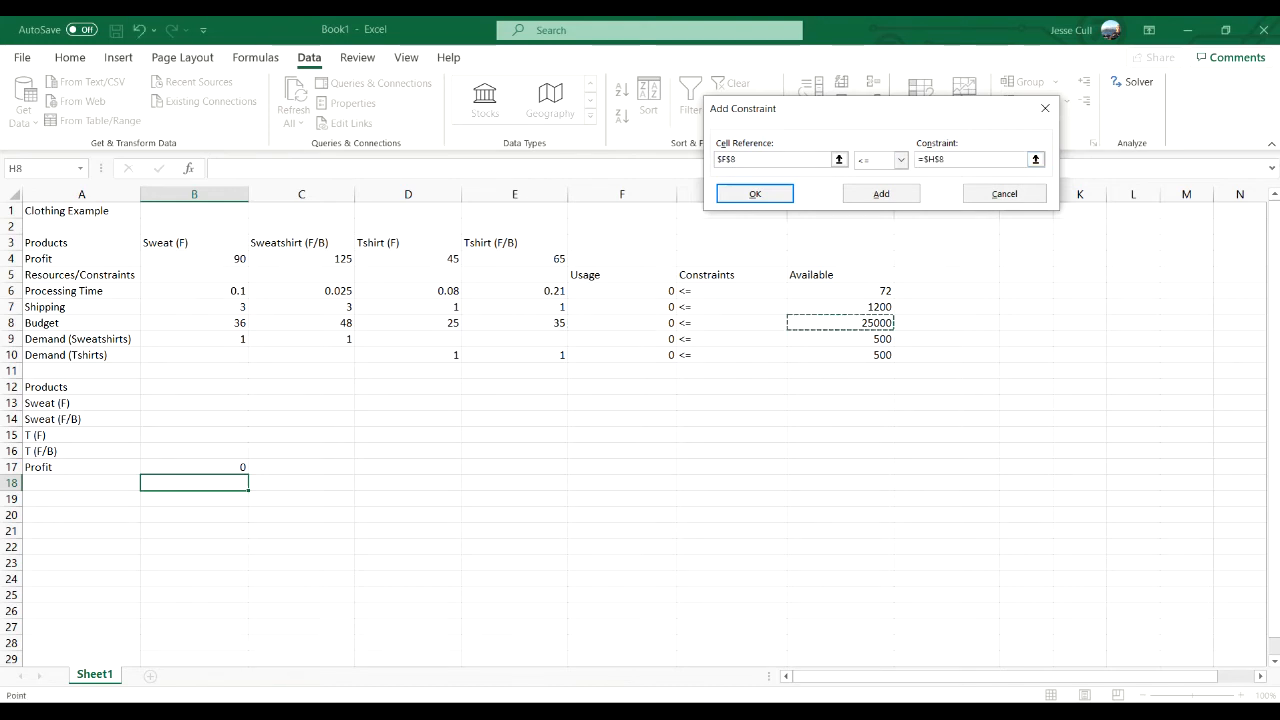
{"action": "left_click", "coordinate": [881, 193]}
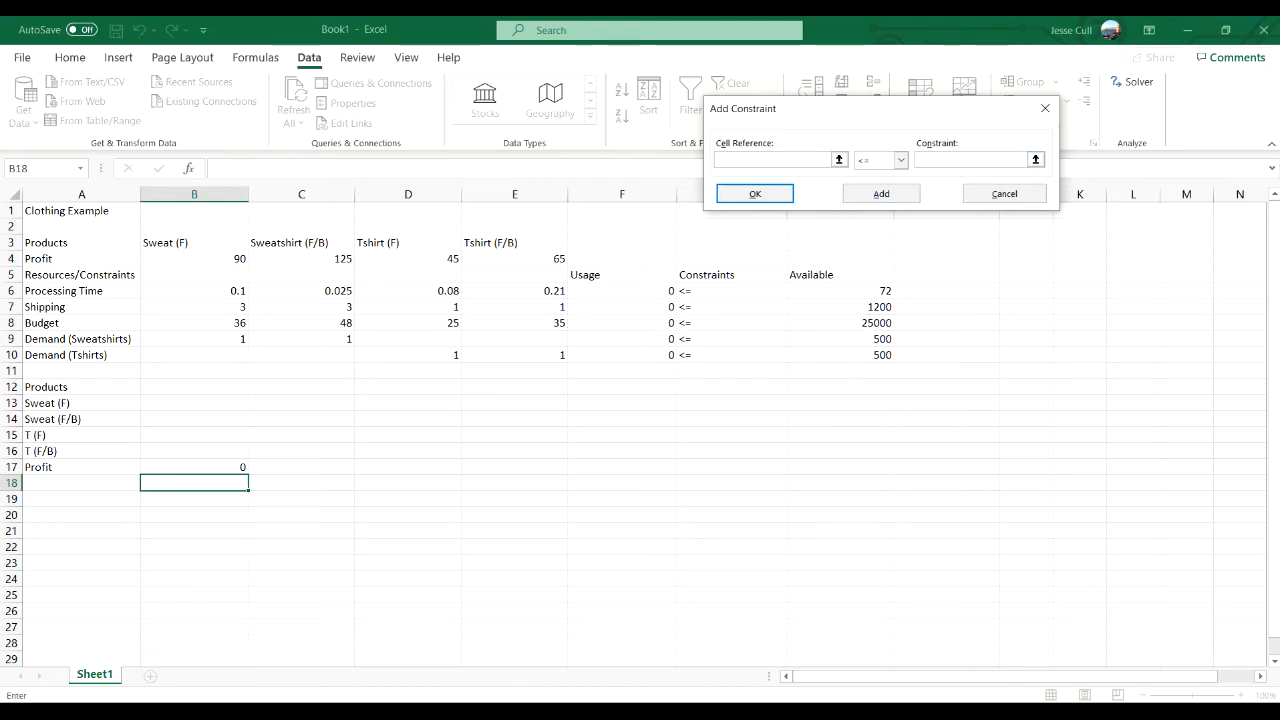
- Add the Demand (Sweatshirts) constraint F9 <= H9 to the Solver model
{"action": "left_click", "coordinate": [622, 339]}
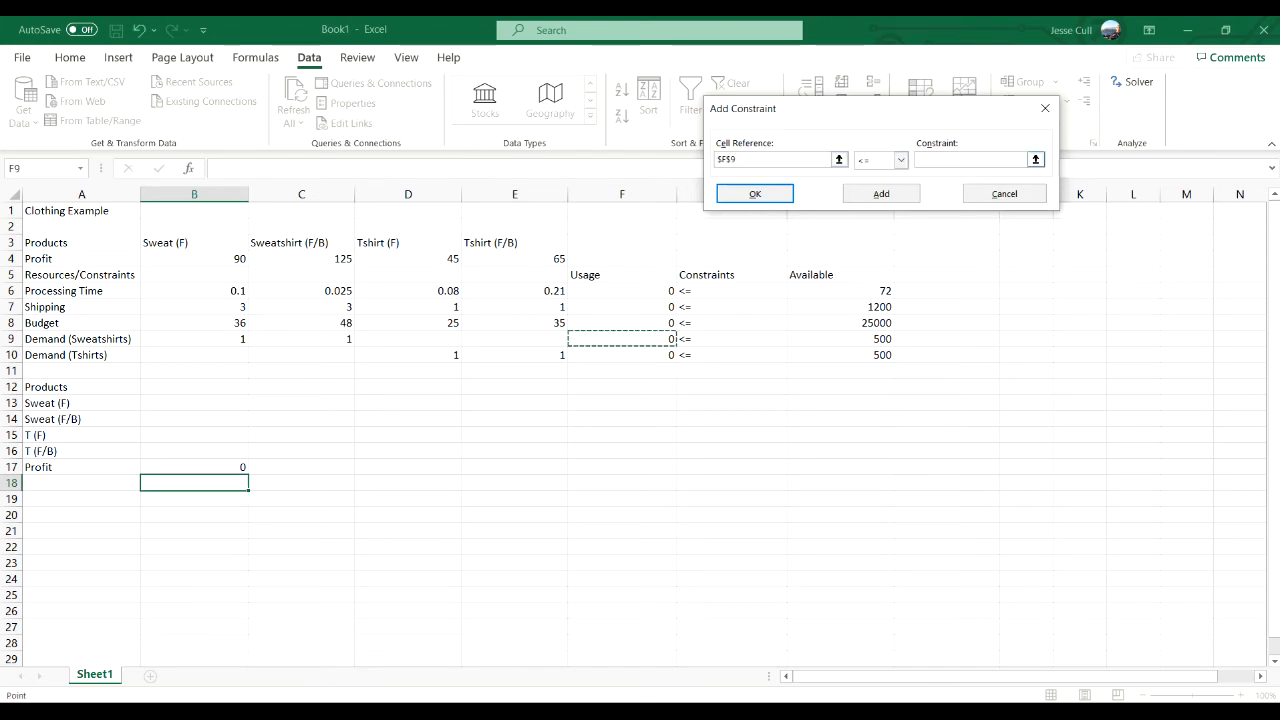
{"action": "left_click", "coordinate": [970, 160]}
{"action": "left_click", "coordinate": [840, 339]}
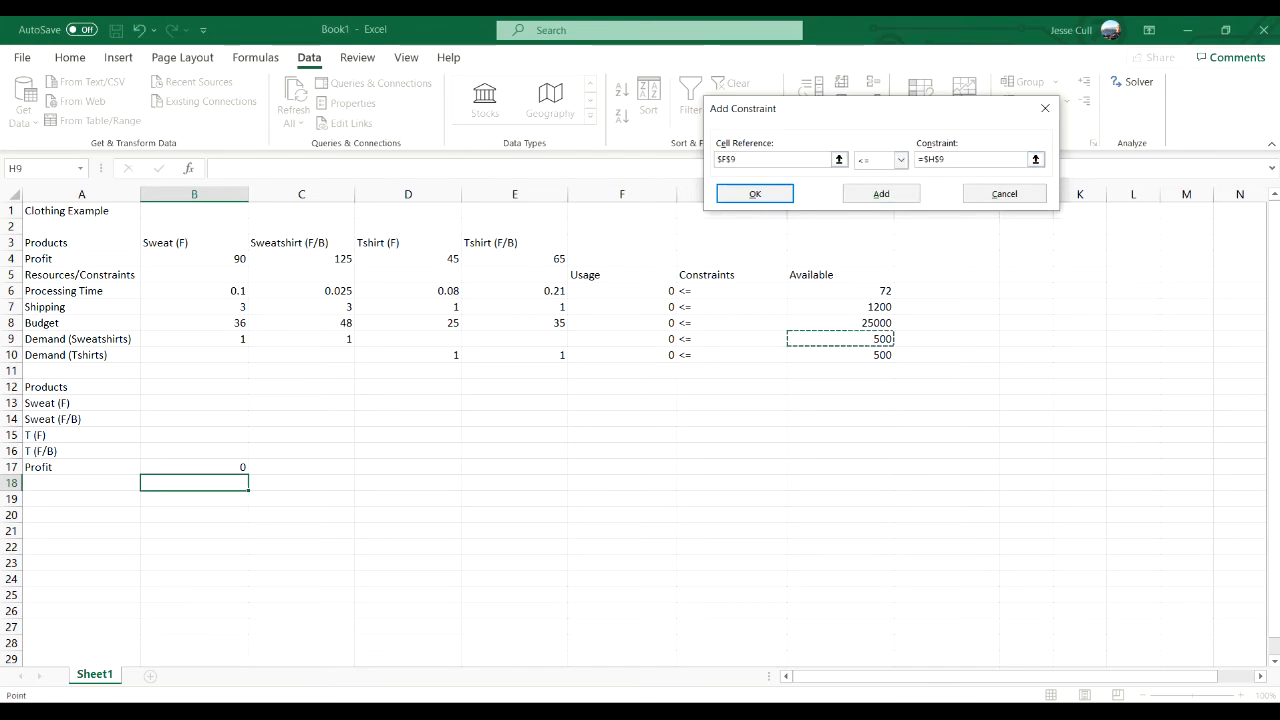
{"action": "left_click", "coordinate": [881, 193]}
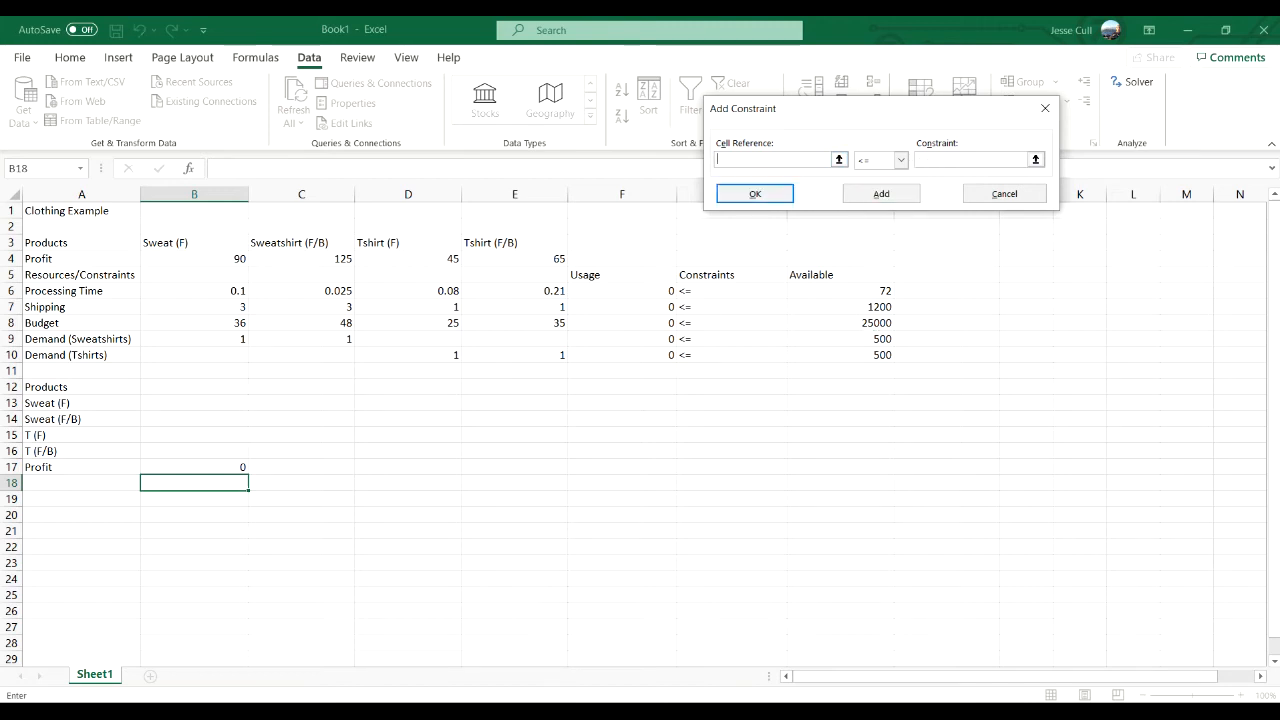
- Add the Demand (Tshirts) constraint F10 <= H10 as the last one and solve the model
{"action": "left_click", "coordinate": [622, 355]}
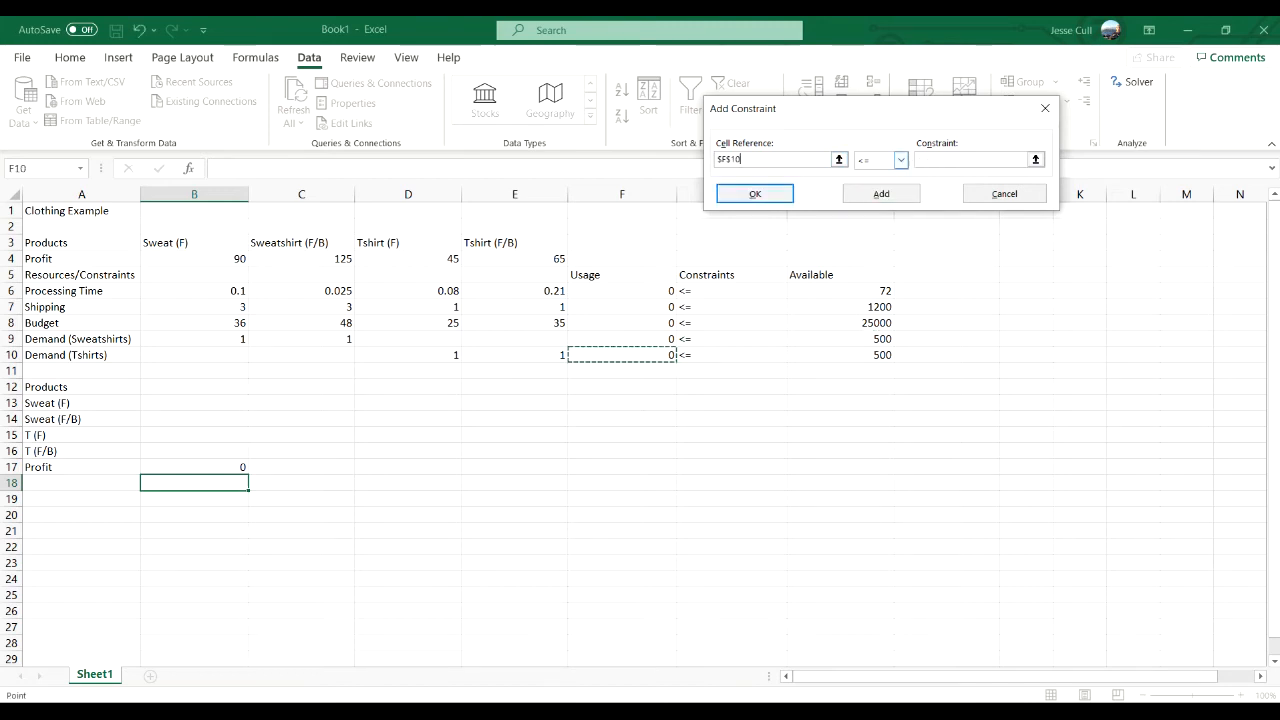
{"action": "left_click", "coordinate": [970, 160]}
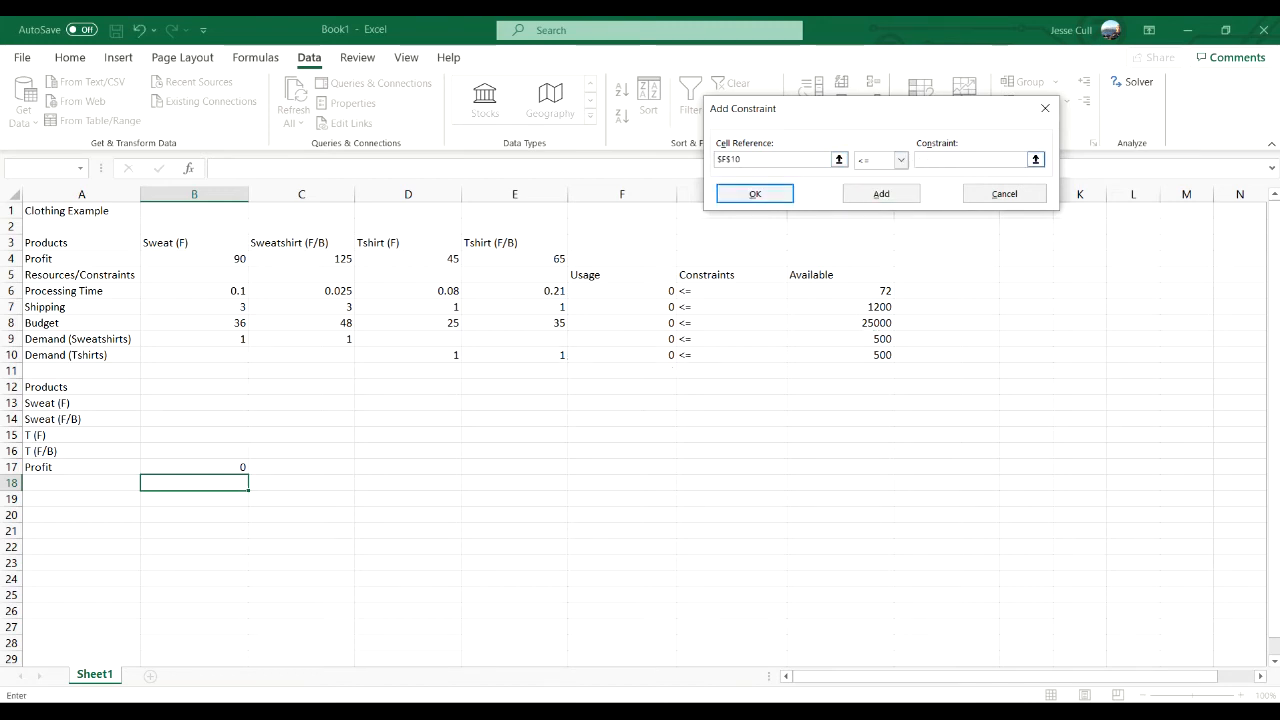
{"action": "left_click", "coordinate": [840, 355]}
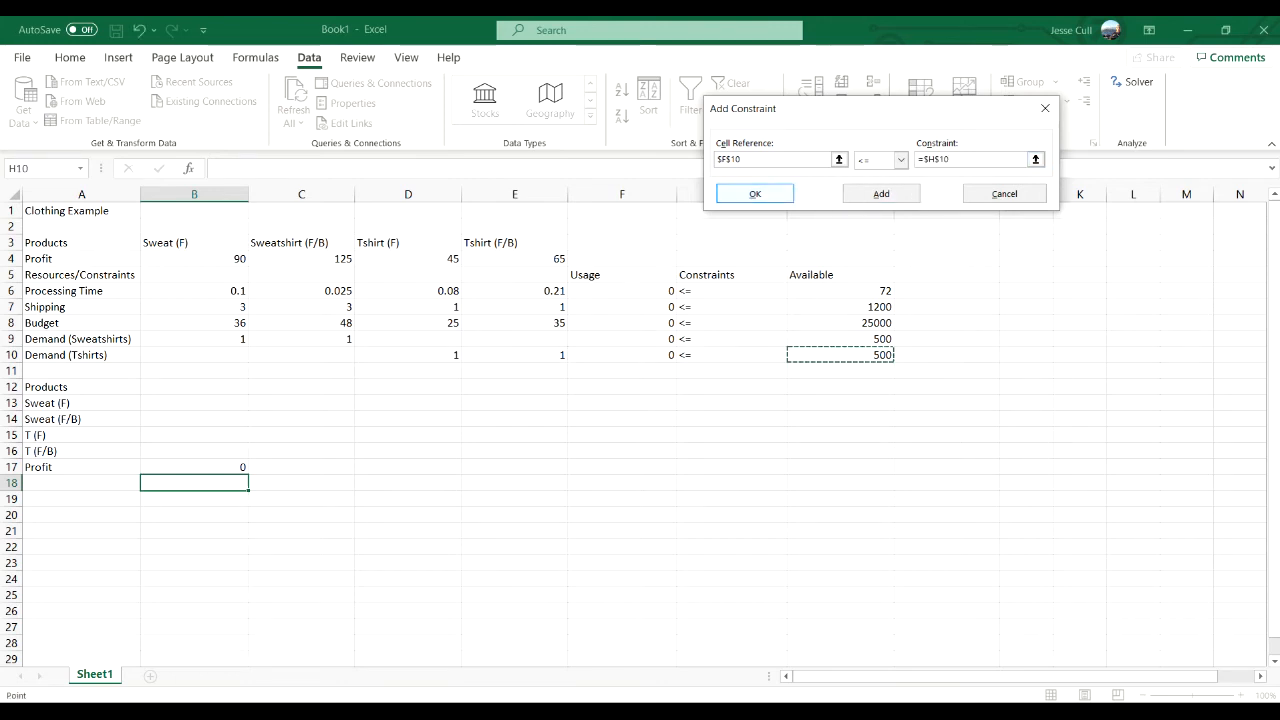
{"action": "left_click", "coordinate": [755, 193]}
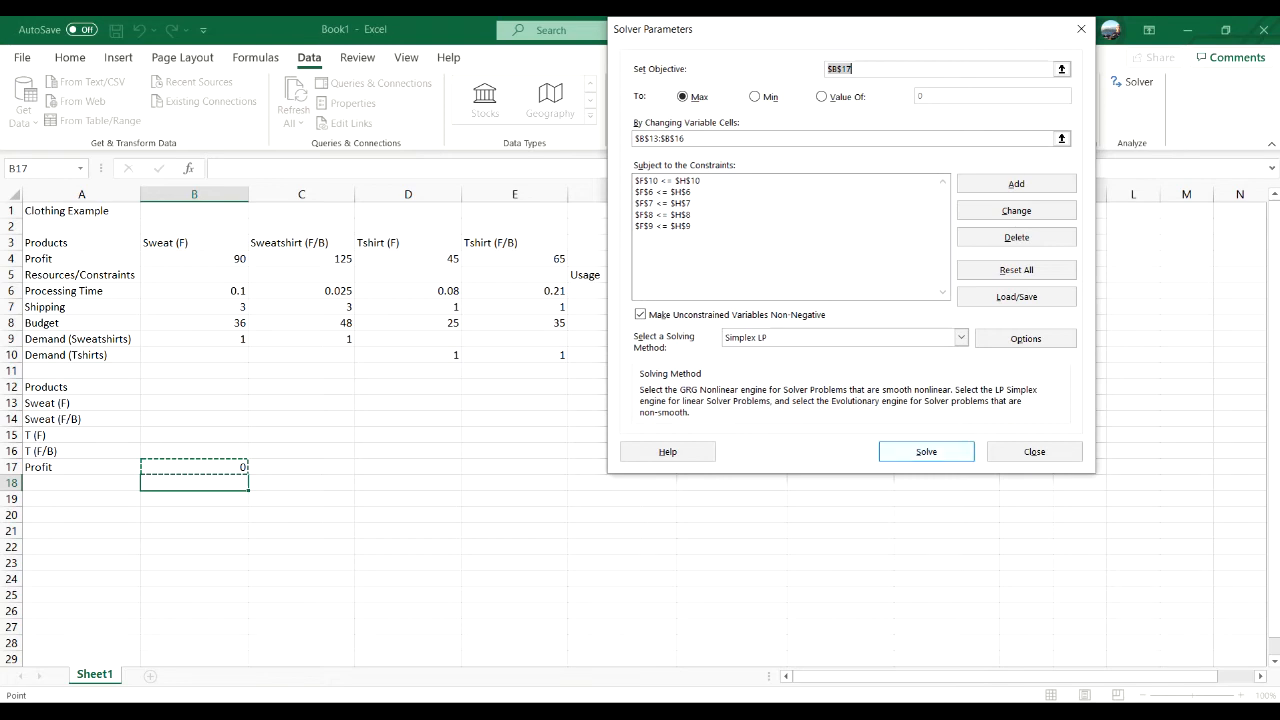
{"action": "key", "text": "Return"}
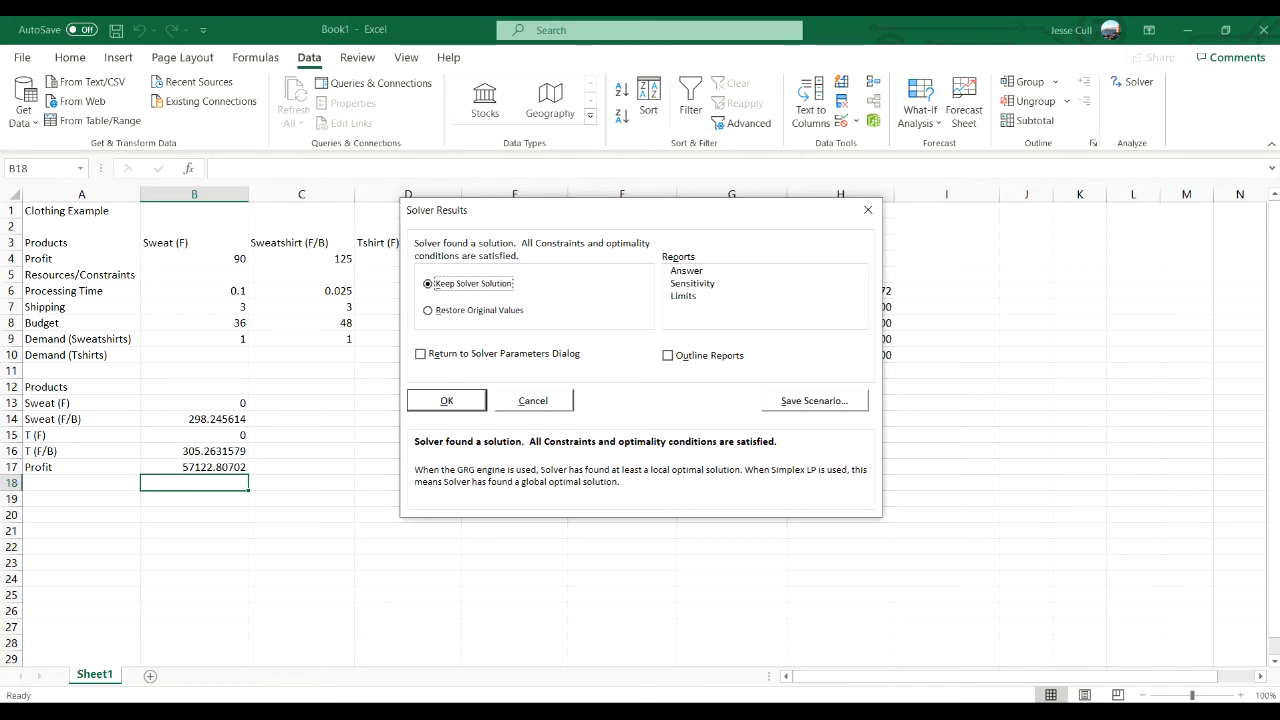
- Keep the Solver solution for the clothing model and close the results dialog
{"action": "key", "text": "Return"}
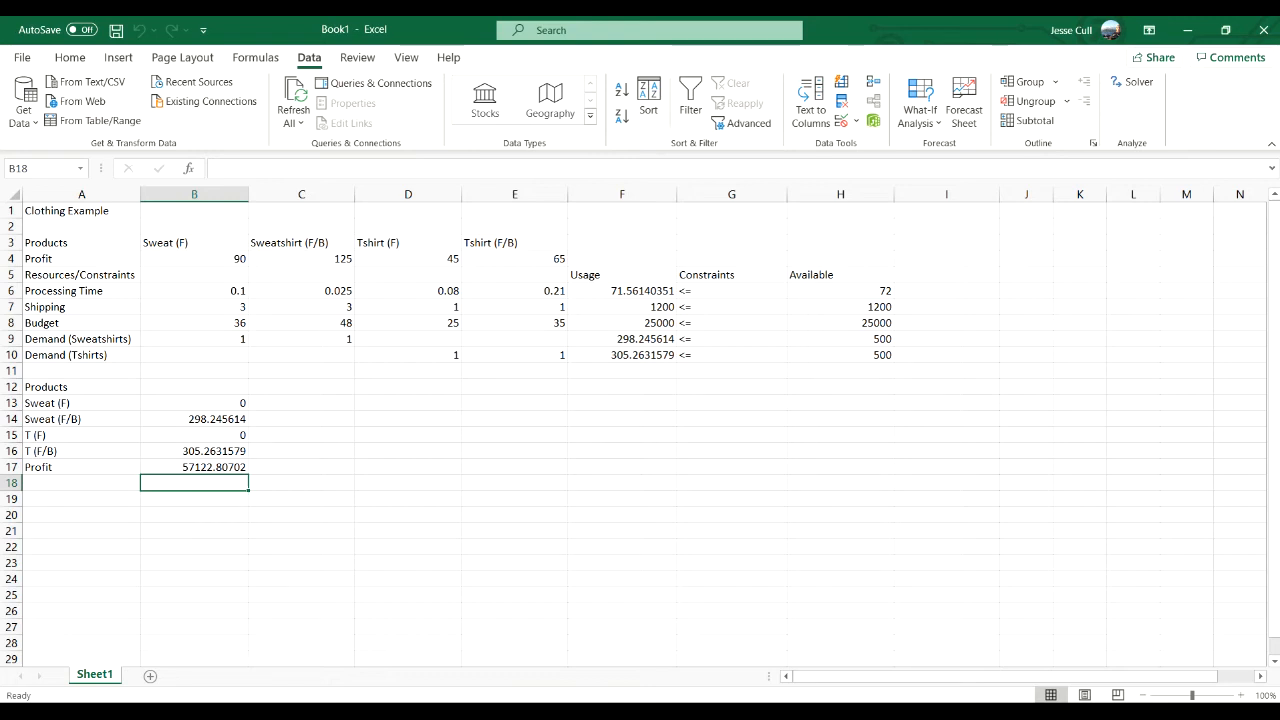
{"action": "left_click", "coordinate": [1077, 712]}
{"action": "left_click", "coordinate": [1094, 653]}
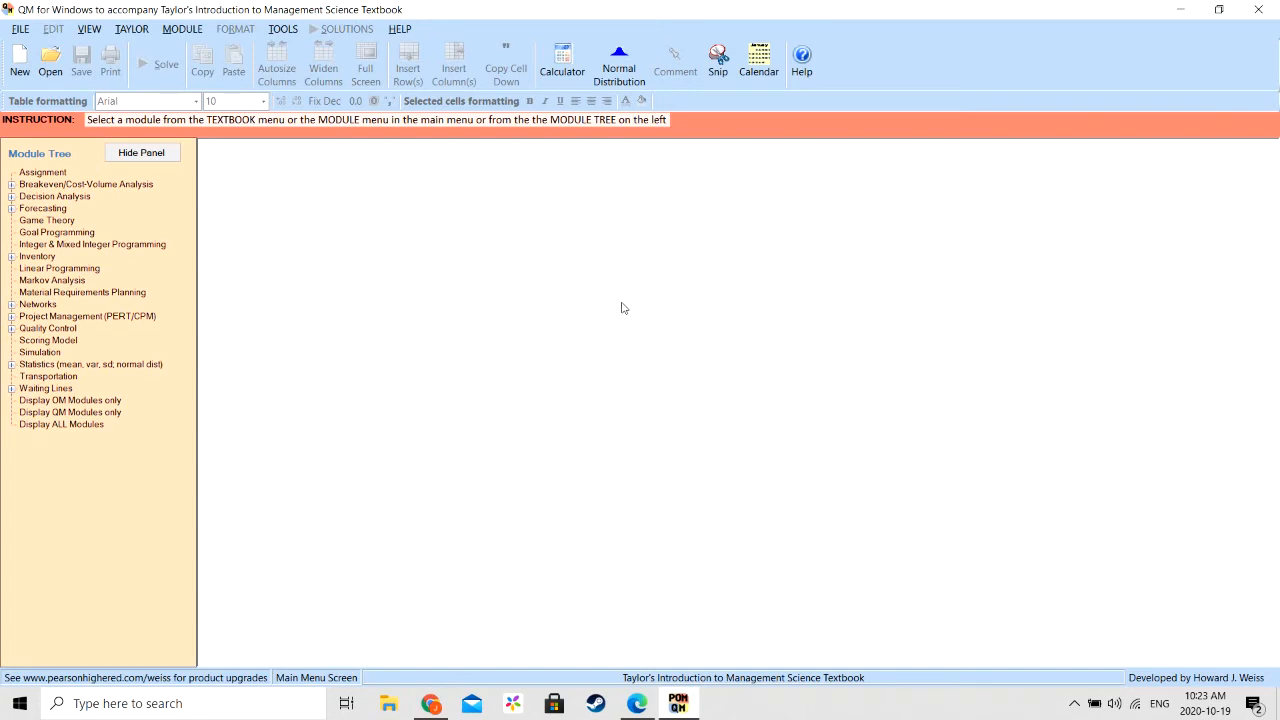
- In QM for Windows, load the Linear Programming module and start a new data set
{"action": "left_click", "coordinate": [188, 30]}
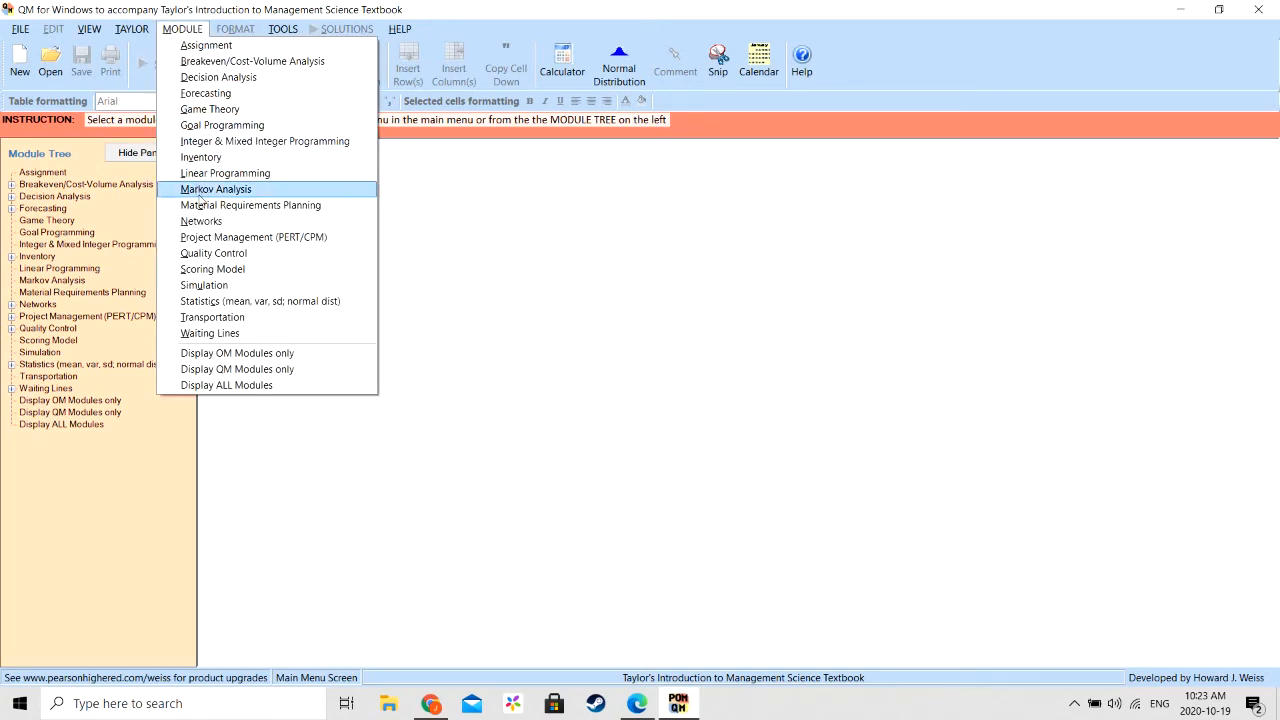
{"action": "left_click", "coordinate": [215, 176]}
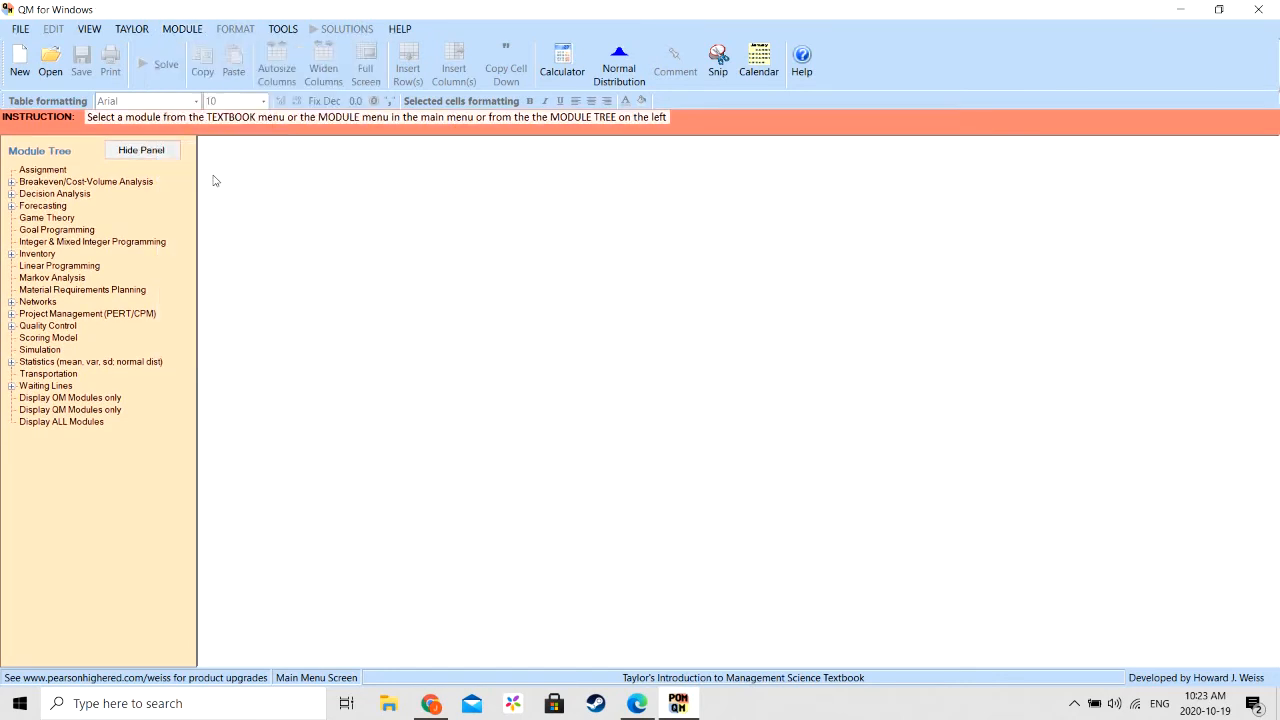
{"action": "left_click", "coordinate": [20, 29]}
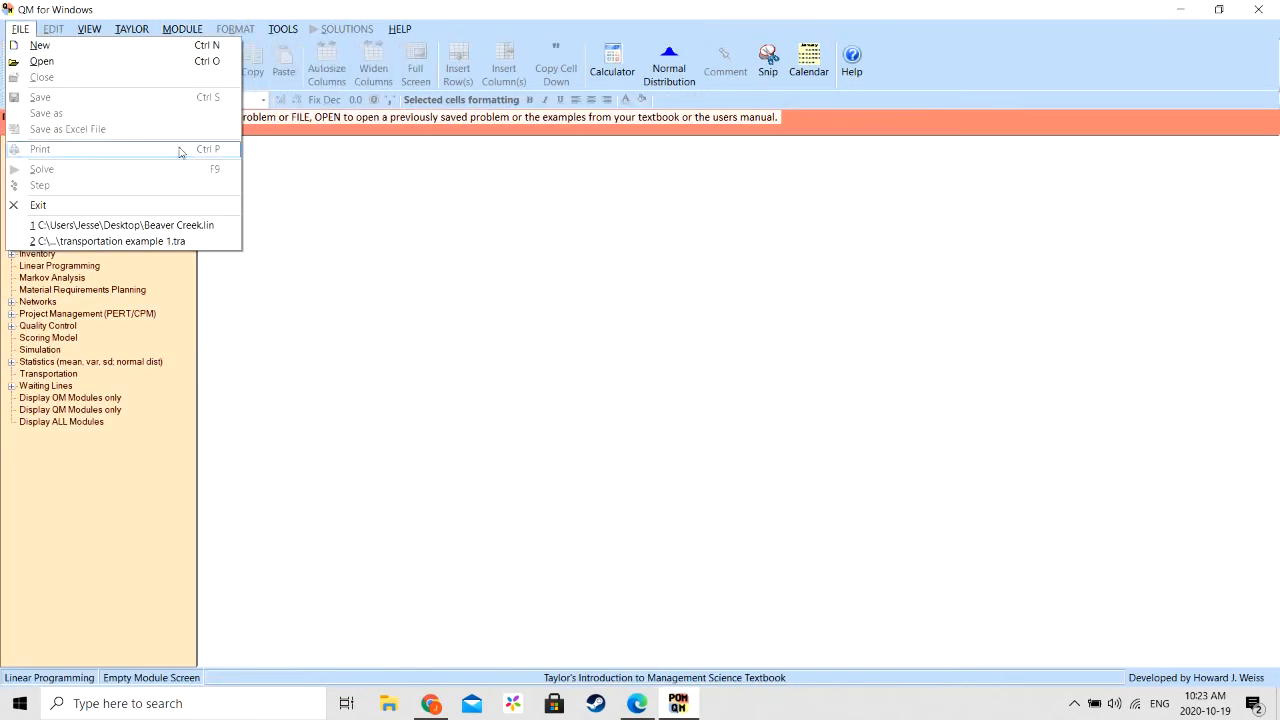
{"action": "left_click", "coordinate": [40, 45]}
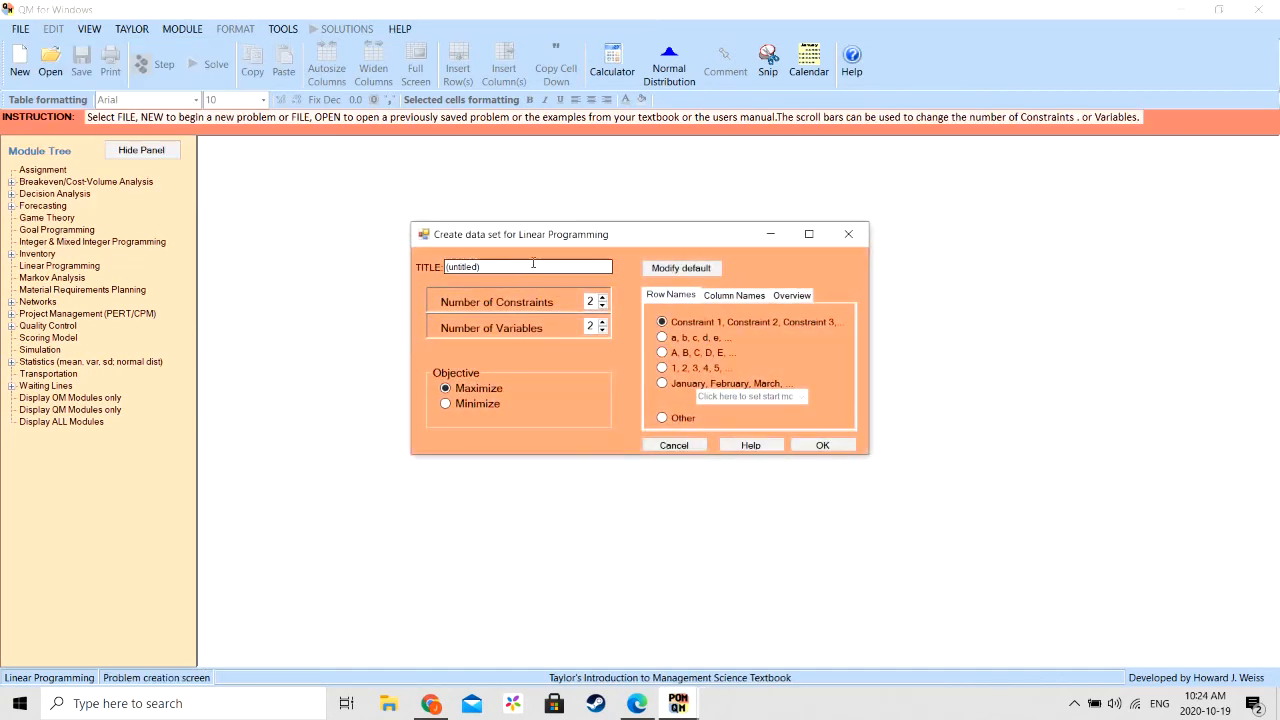
- Title the new linear programming data set Diet Example
{"action": "double_click", "coordinate": [536, 265]}
{"action": "type", "text": "Die"}
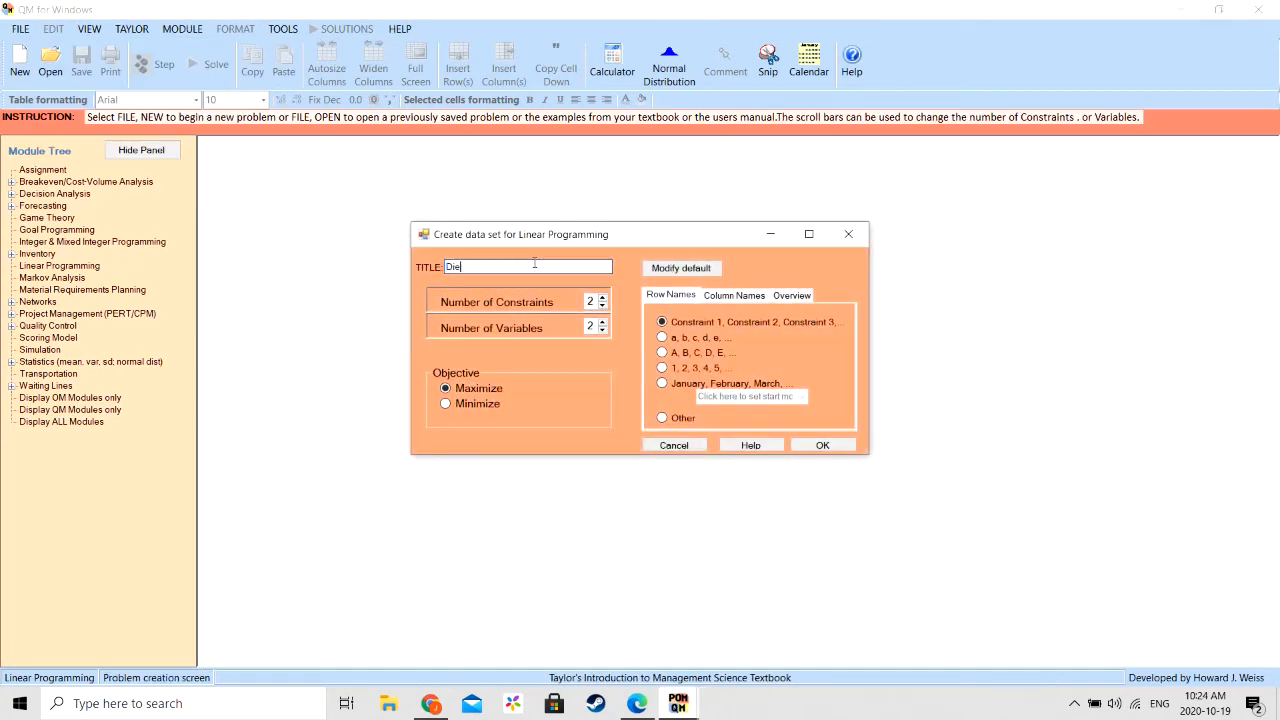
{"action": "type", "text": "t Example"}
- Set 7 constraints, 10 variables and a Minimize objective, and create the data set
{"action": "left_click", "coordinate": [603, 298]}
{"action": "left_click", "coordinate": [603, 298]}
{"action": "left_click", "coordinate": [603, 298]}
{"action": "left_click", "coordinate": [603, 298]}
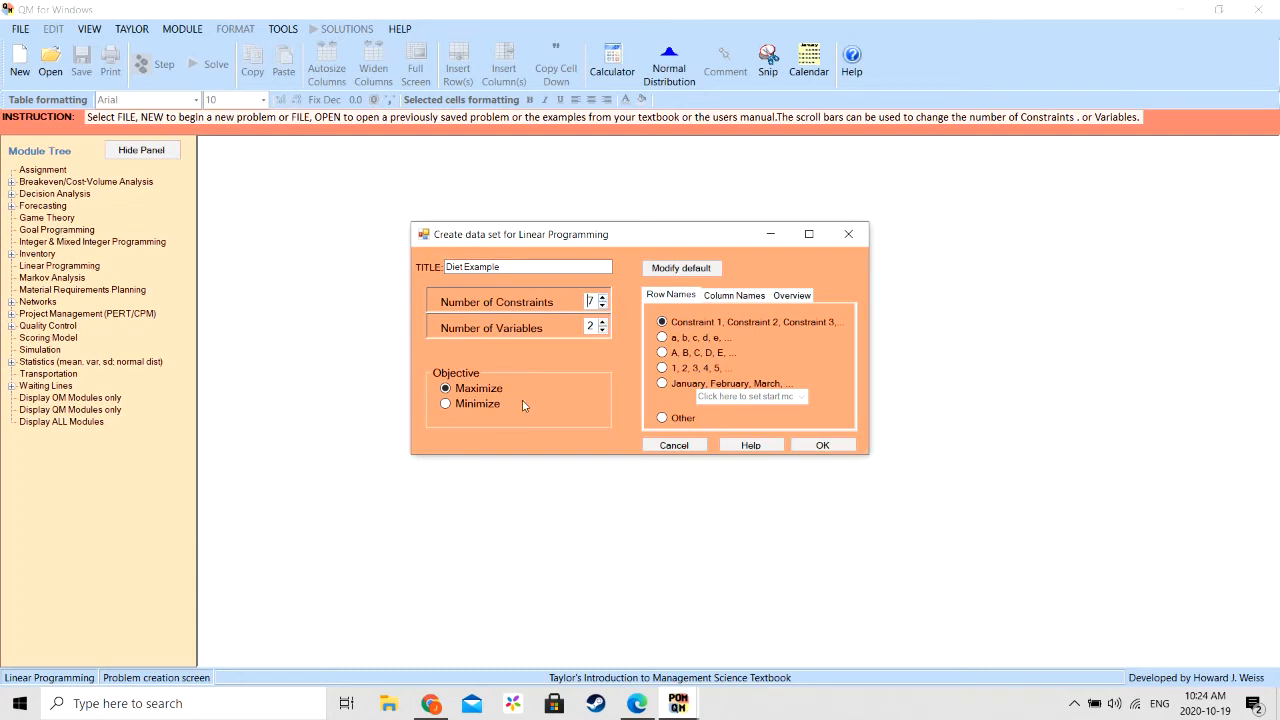
{"action": "left_click", "coordinate": [446, 403]}
{"action": "left_click", "coordinate": [603, 323]}
{"action": "left_click", "coordinate": [603, 323]}
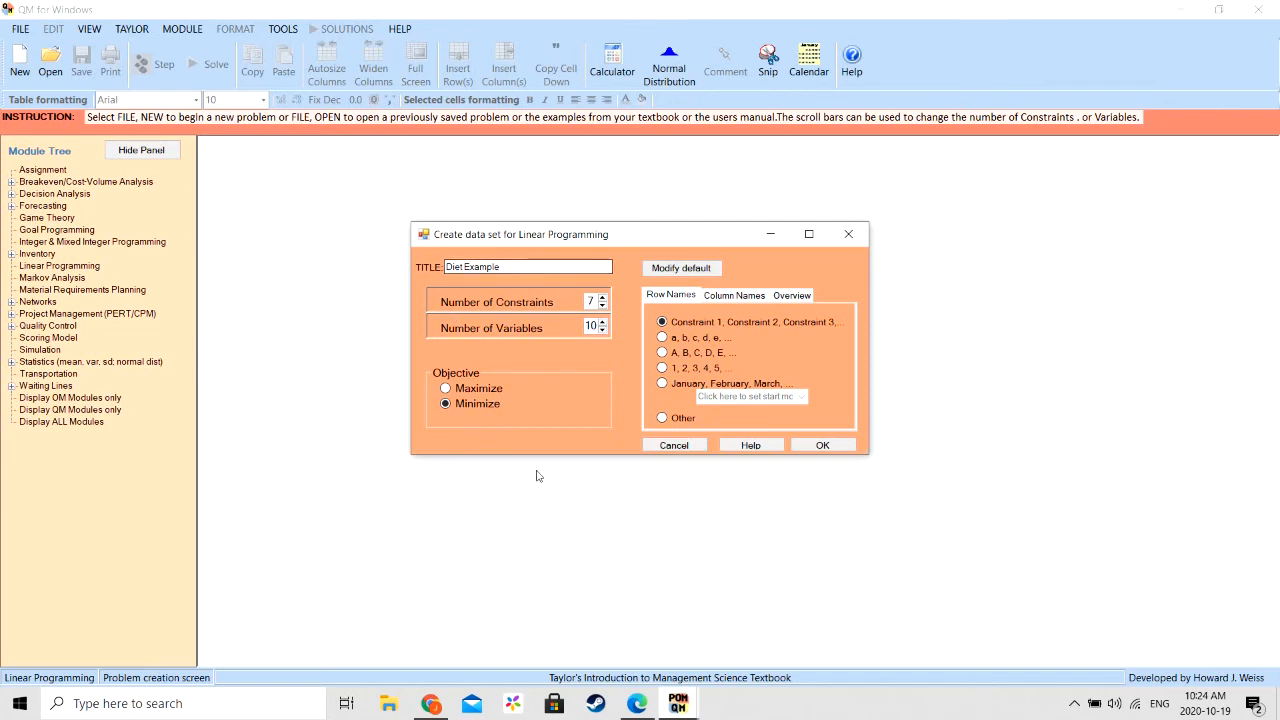
{"action": "left_click", "coordinate": [806, 446]}
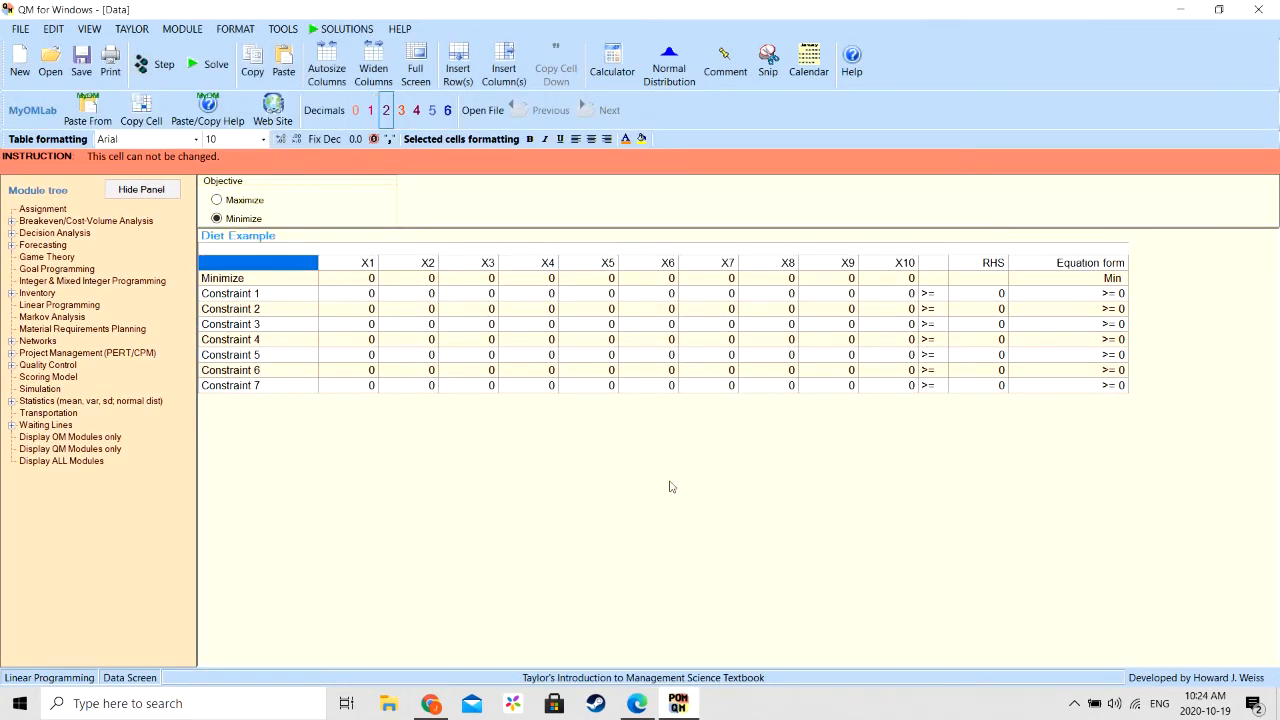
- Name the first two variables X1 and X2 Bran Cereal and Dry Cereal
{"action": "left_click", "coordinate": [369, 264]}
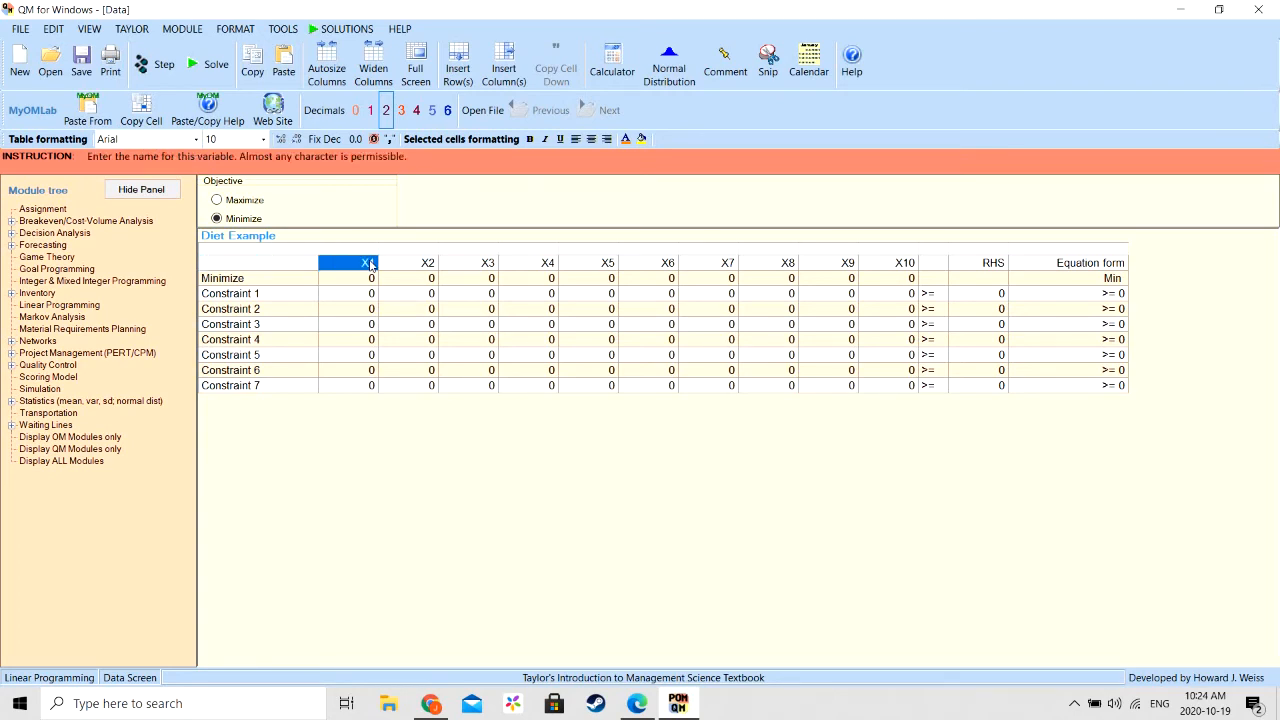
{"action": "type", "text": "Rran"}
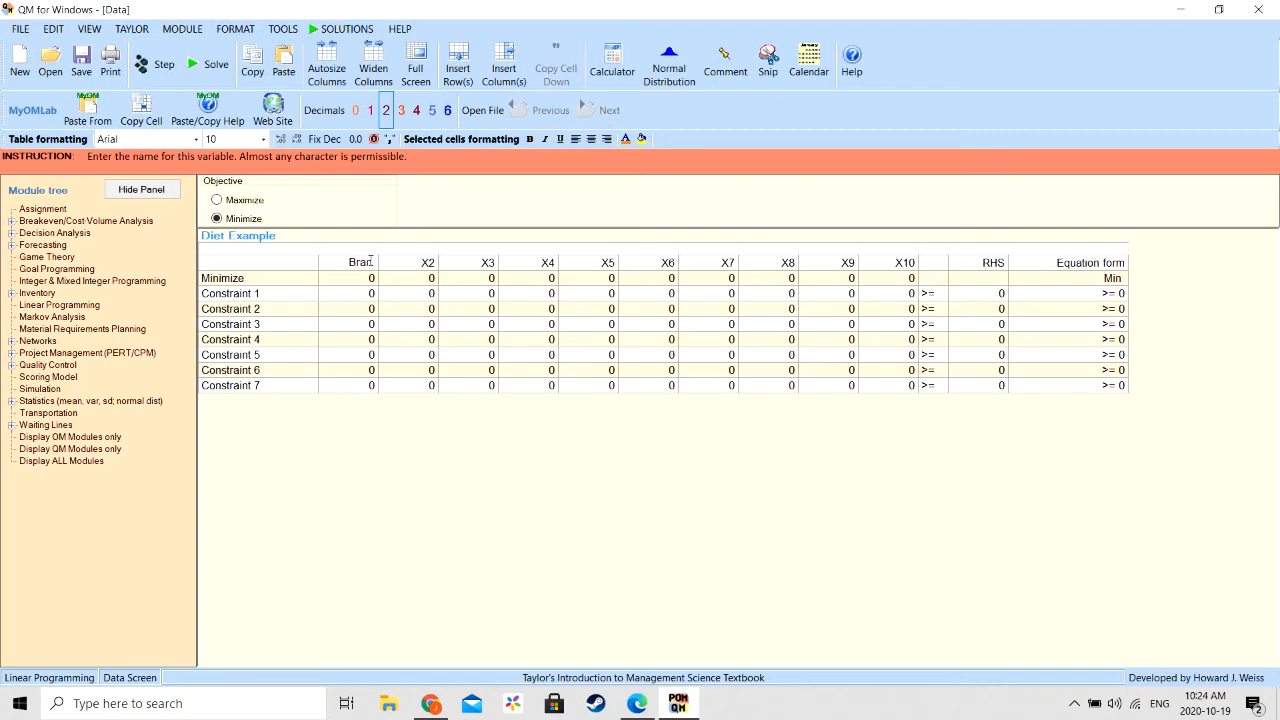
{"action": "type", "text": " Cereal"}
{"action": "key", "text": "Tab"}
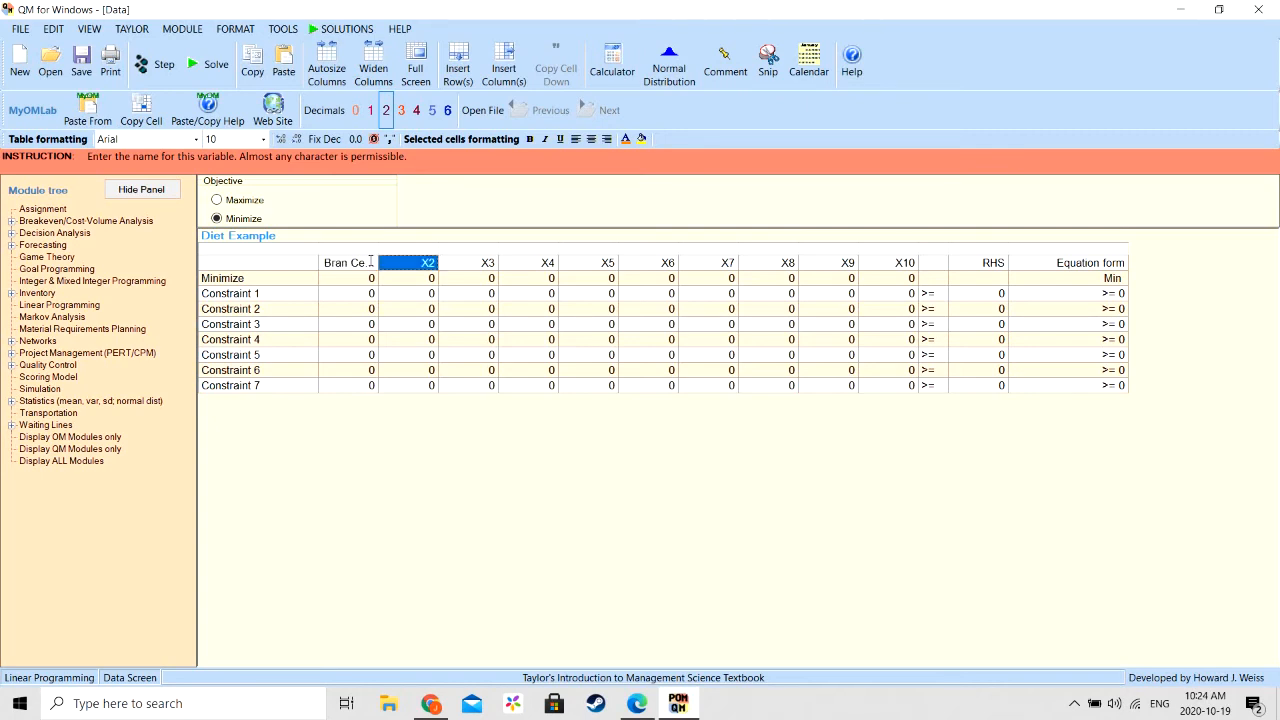
{"action": "type", "text": "D"}
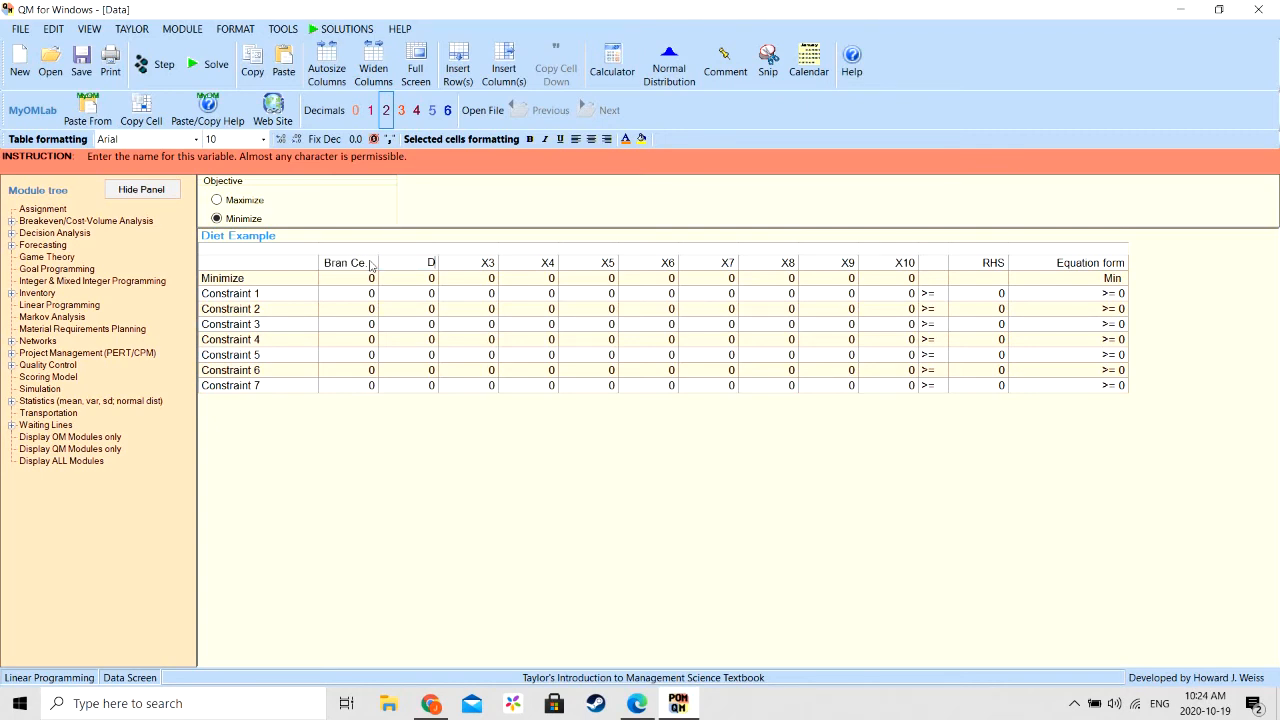
{"action": "type", "text": "ry Cereal"}
{"action": "key", "text": "Tab"}
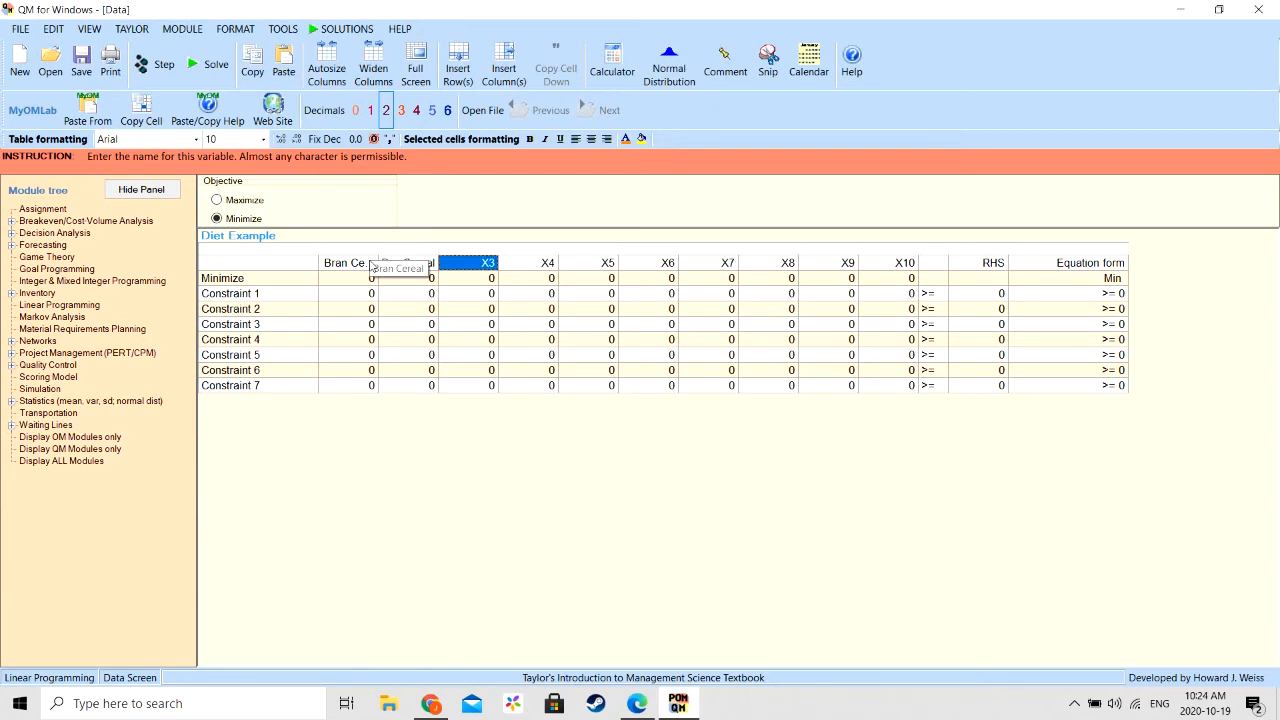
- Name variables X3 and X4 Oatmeal and Oat Bran
{"action": "type", "text": "Otal"}
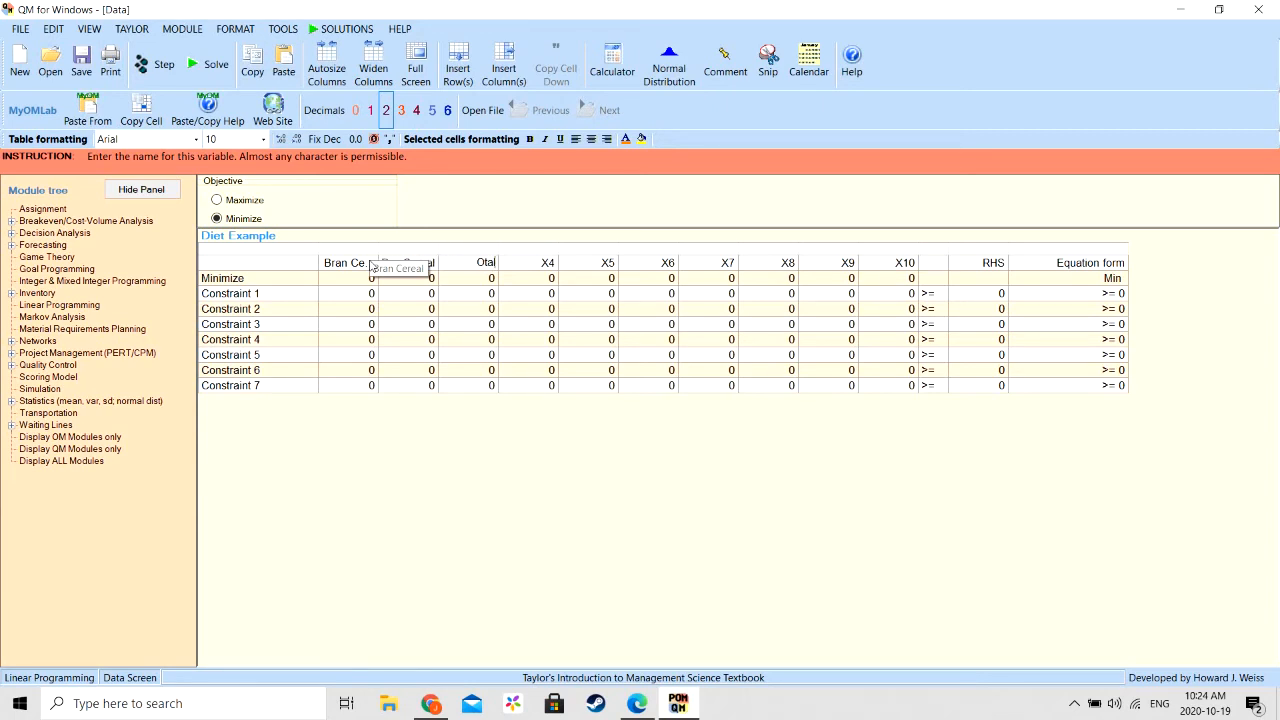
{"action": "key", "text": "BackSpace"}
{"action": "key", "text": "BackSpace"}
{"action": "key", "text": "BackSpace"}
{"action": "type", "text": "atmeal"}
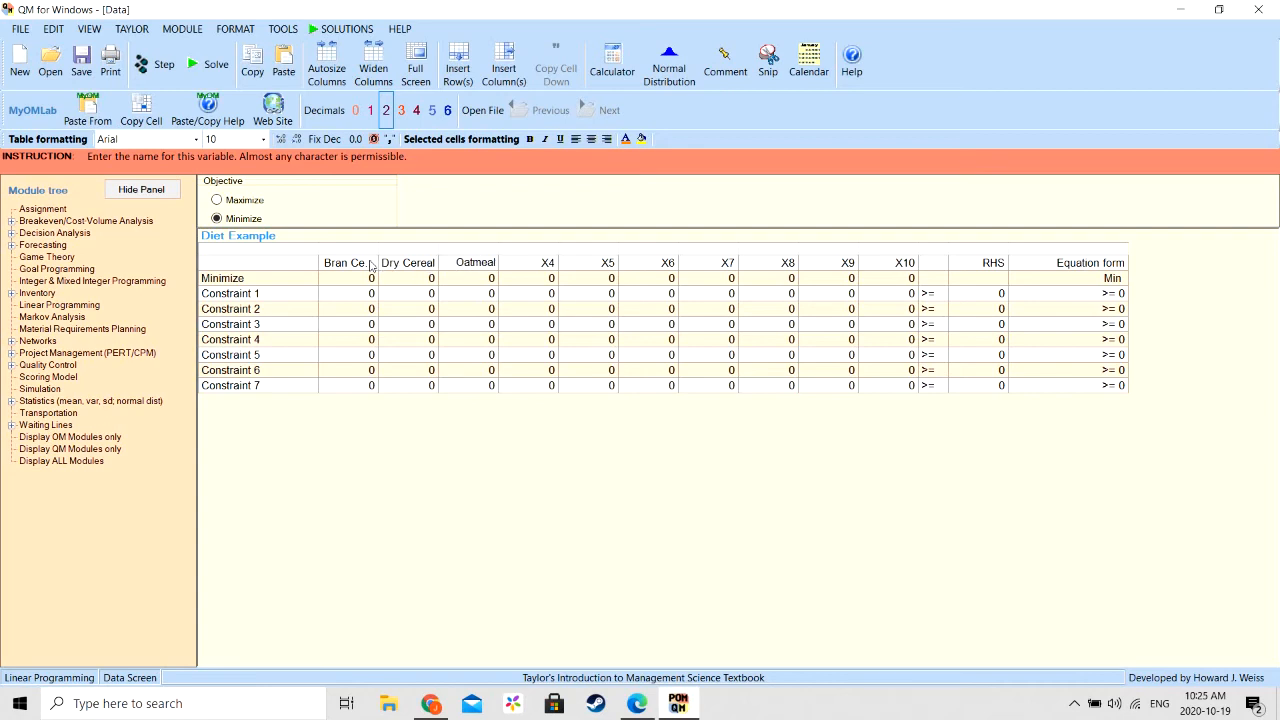
{"action": "key", "text": "Tab"}
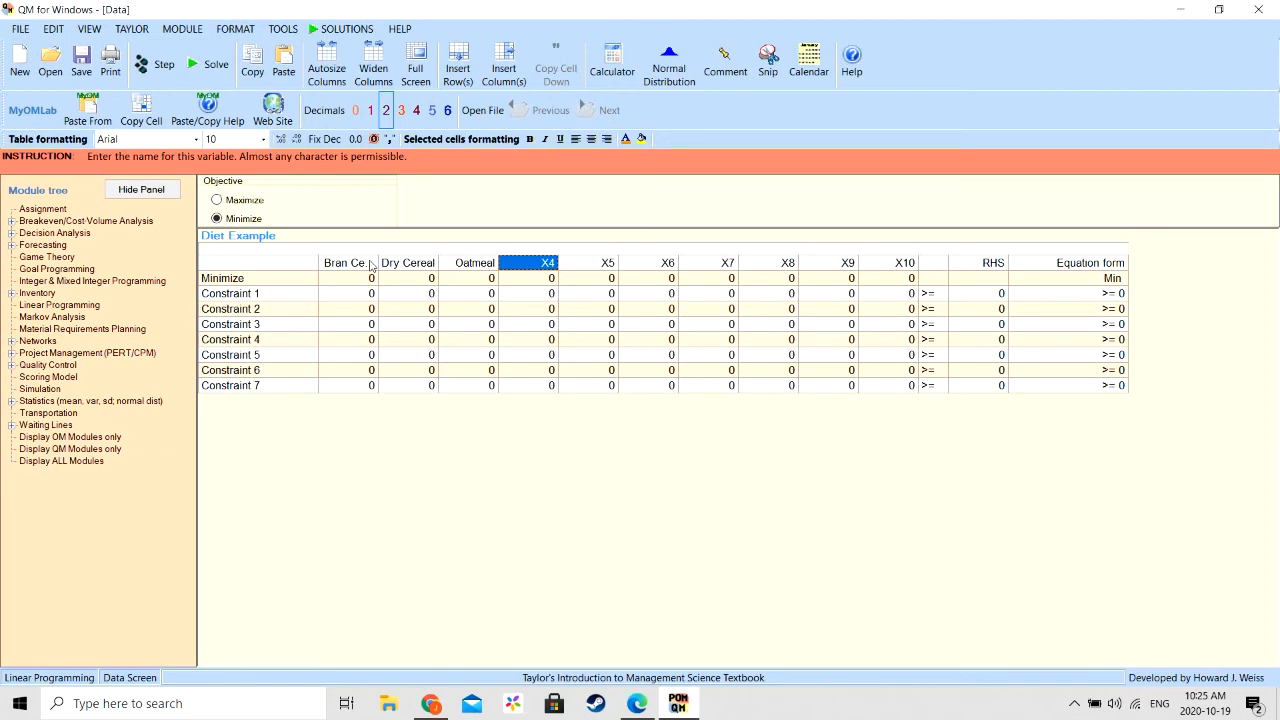
{"action": "type", "text": "Oat Bran"}
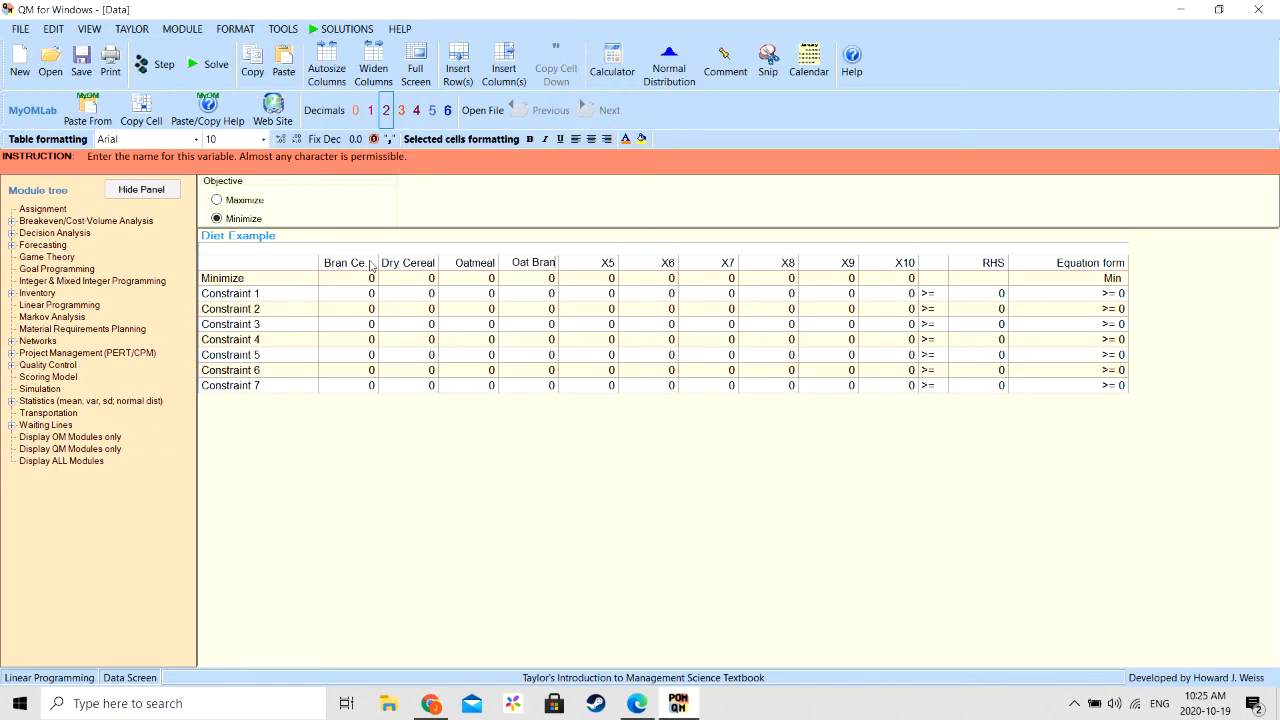
{"action": "key", "text": "Tab"}
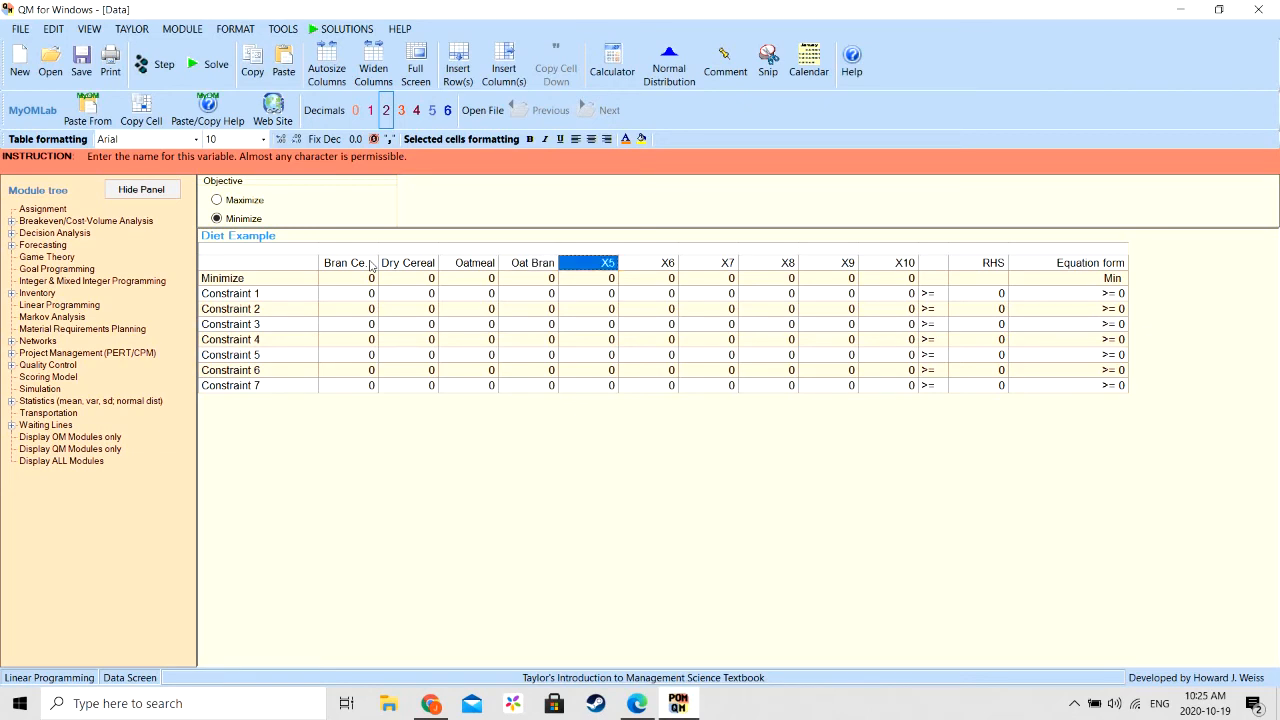
- Name variables X5, X6 and X7 Egg, Bacon and Orange
{"action": "type", "text": "Egg"}
{"action": "key", "text": "Tab"}
{"action": "type", "text": "B"}
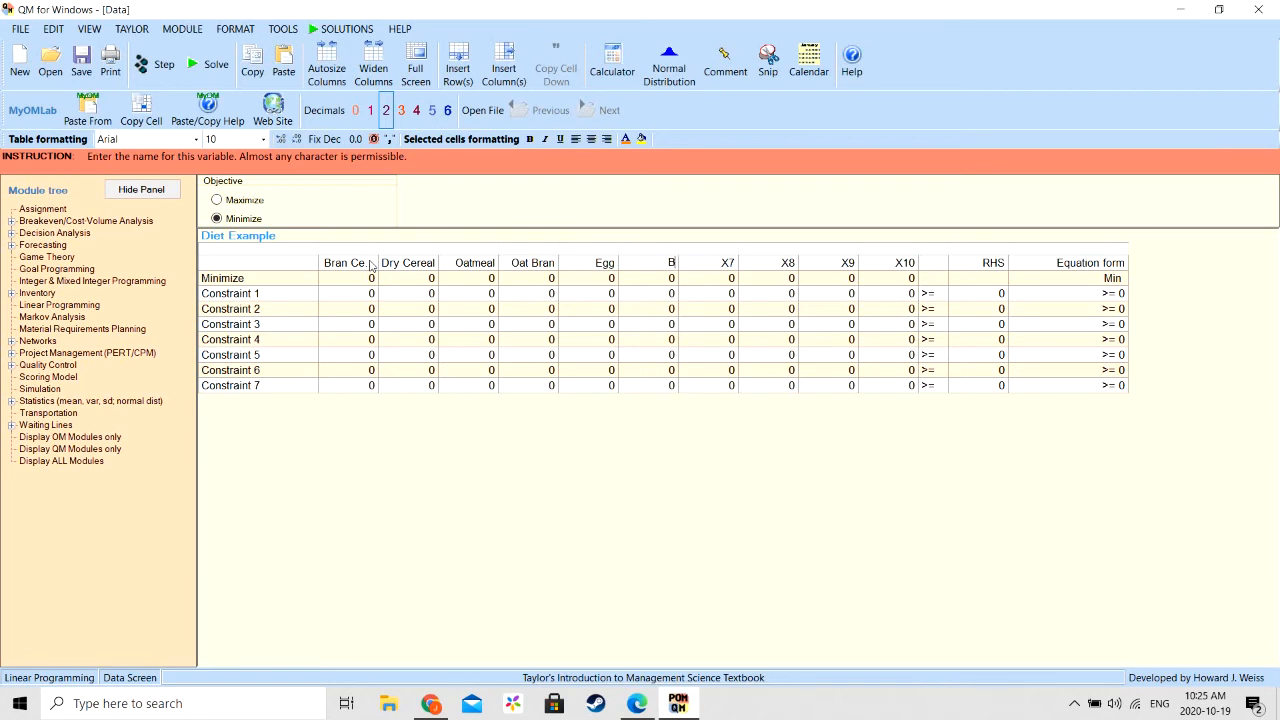
{"action": "type", "text": "acon"}
{"action": "key", "text": "Tab"}
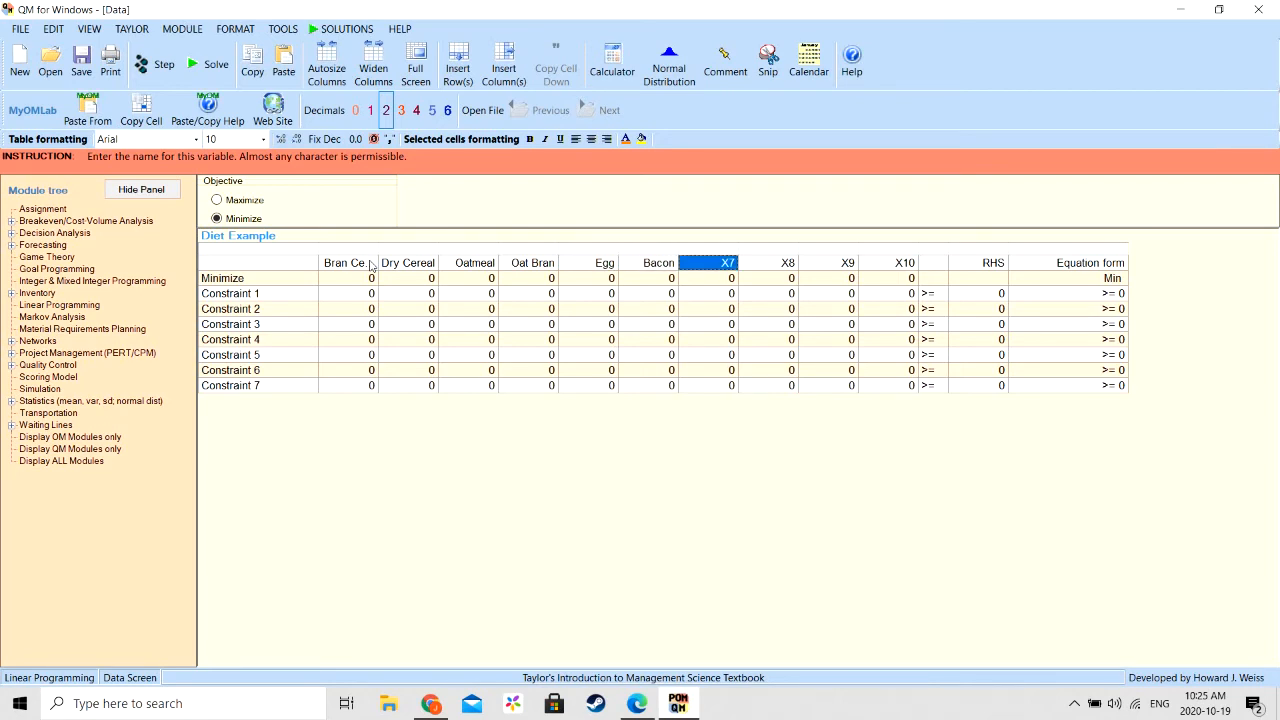
{"action": "type", "text": "Orange"}
{"action": "key", "text": "Tab"}
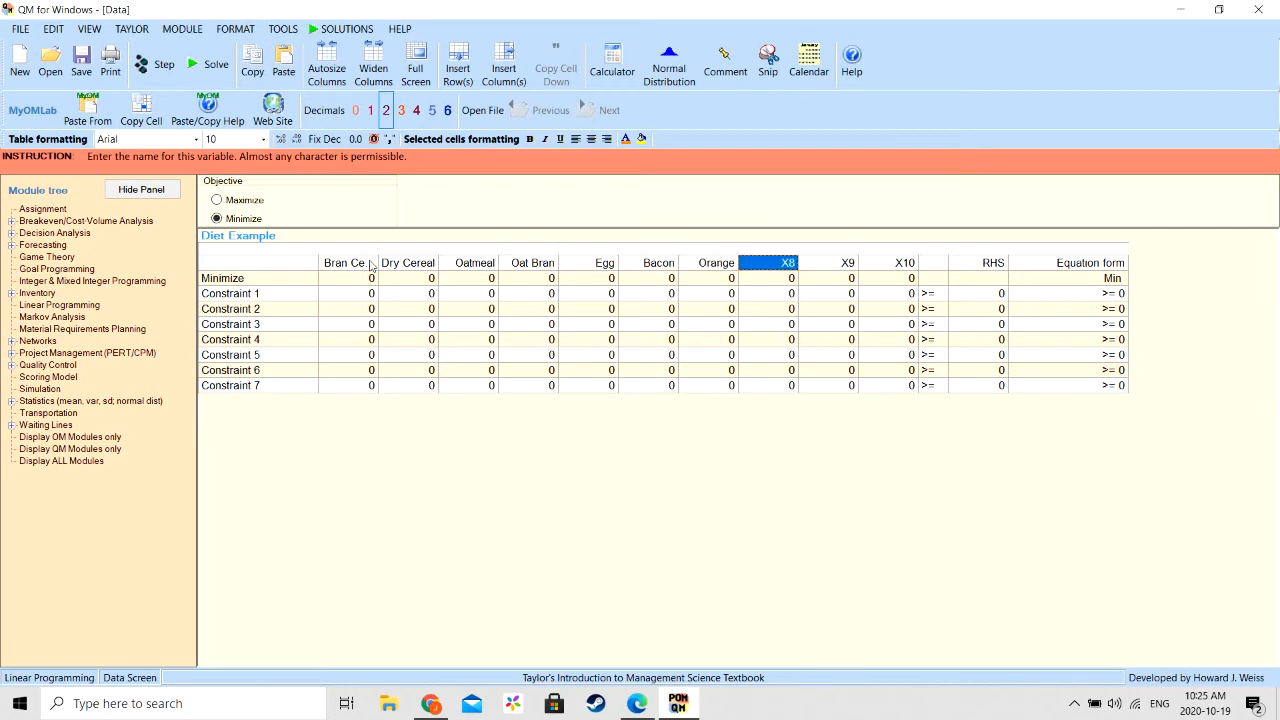
- Name variables X8, X9 and X10 Milk, Orange Juice and Wheat Toast
{"action": "type", "text": "Milk"}
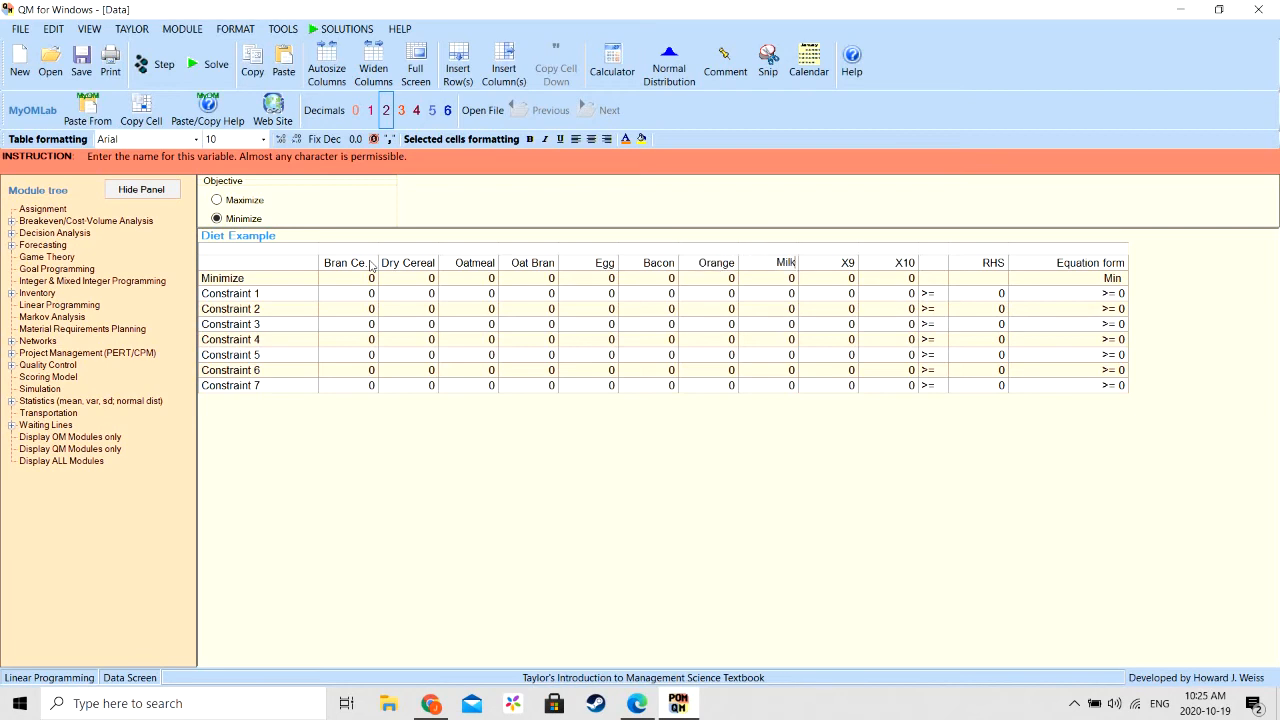
{"action": "key", "text": "Tab"}
{"action": "type", "text": "Orange Juice"}
{"action": "key", "text": "Tab"}
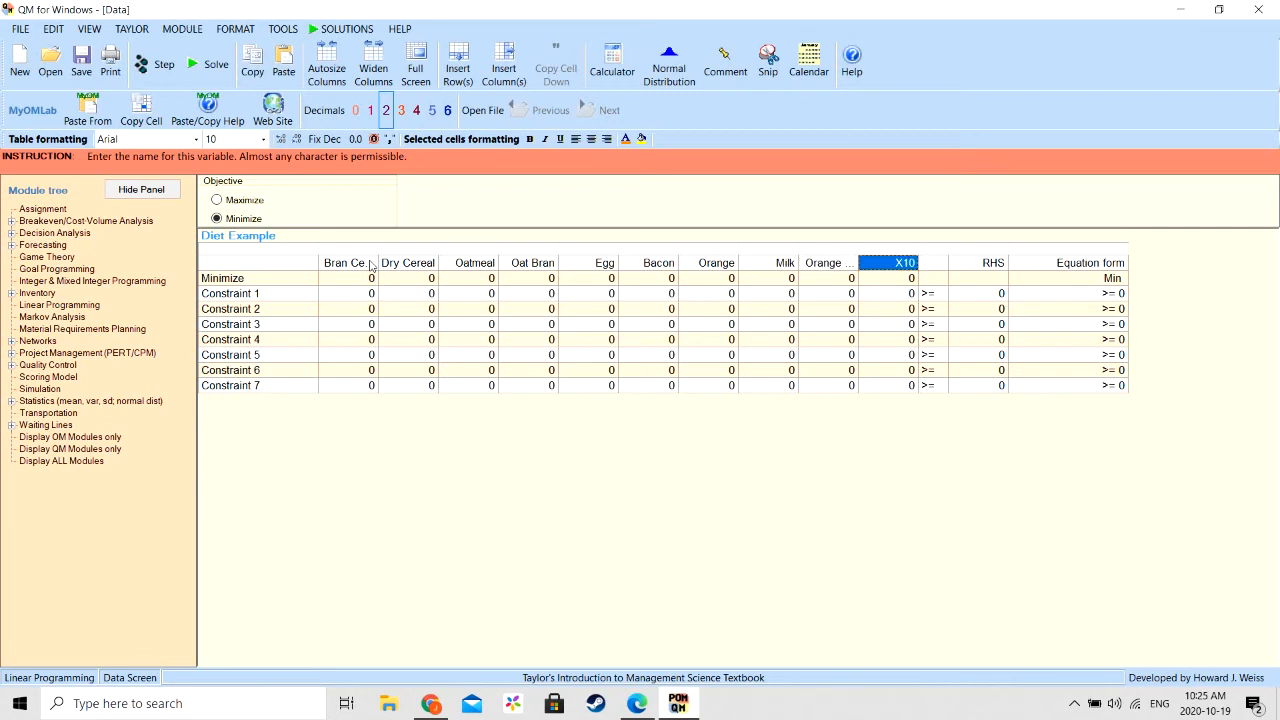
{"action": "type", "text": "W"}
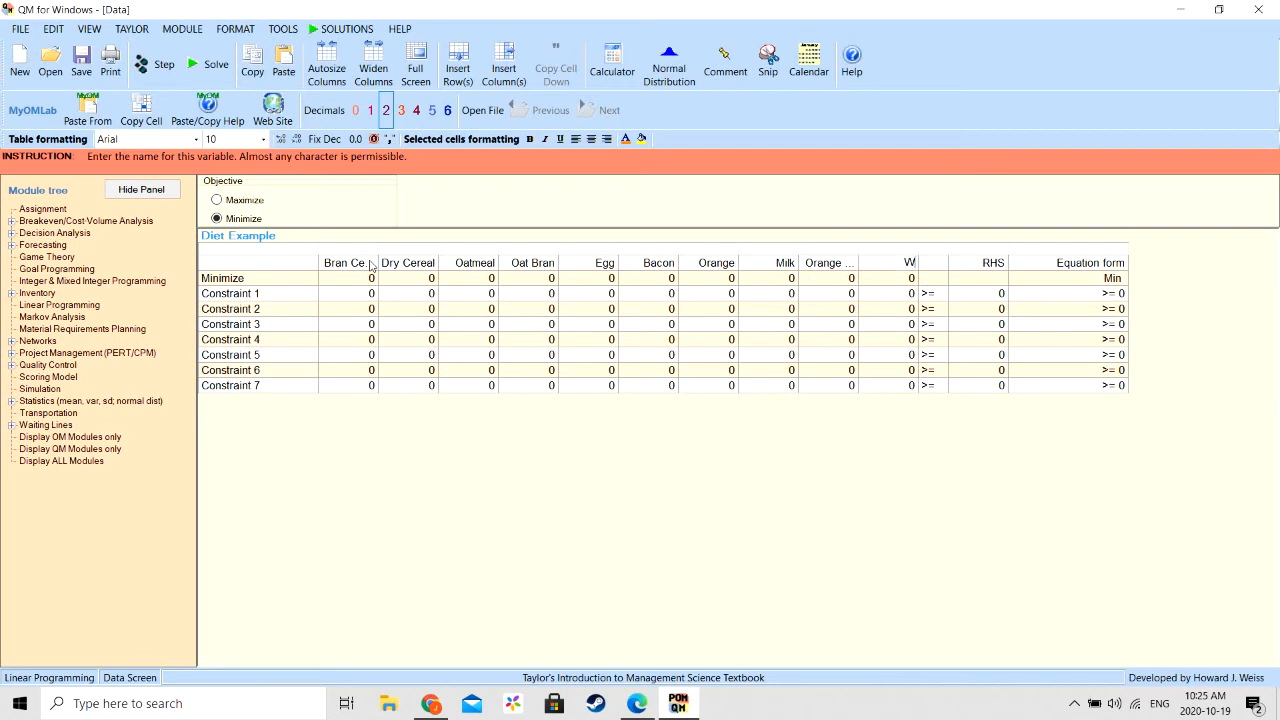
{"action": "type", "text": "heat Toast"}
{"action": "key", "text": "Tab"}
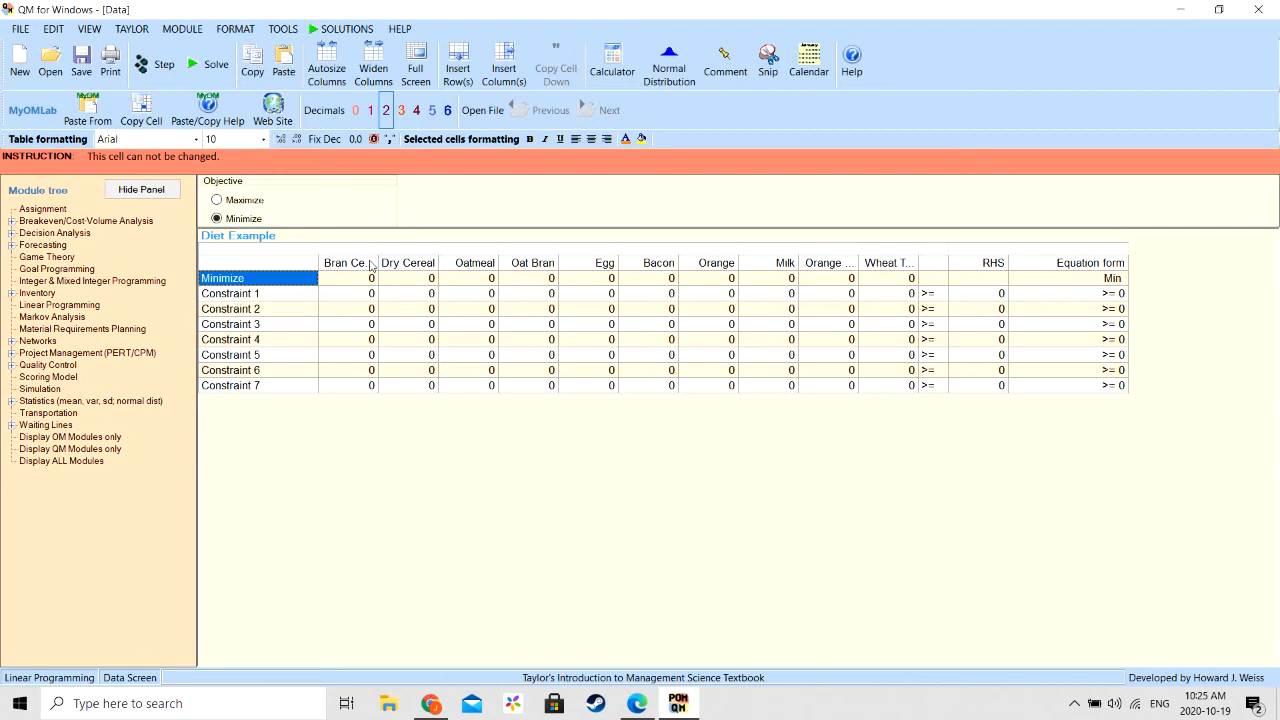
- In the Minimize row, enter objective coefficients .18 for Bran Cereal and 0.22 for Dry Cereal
{"action": "key", "text": "Tab"}
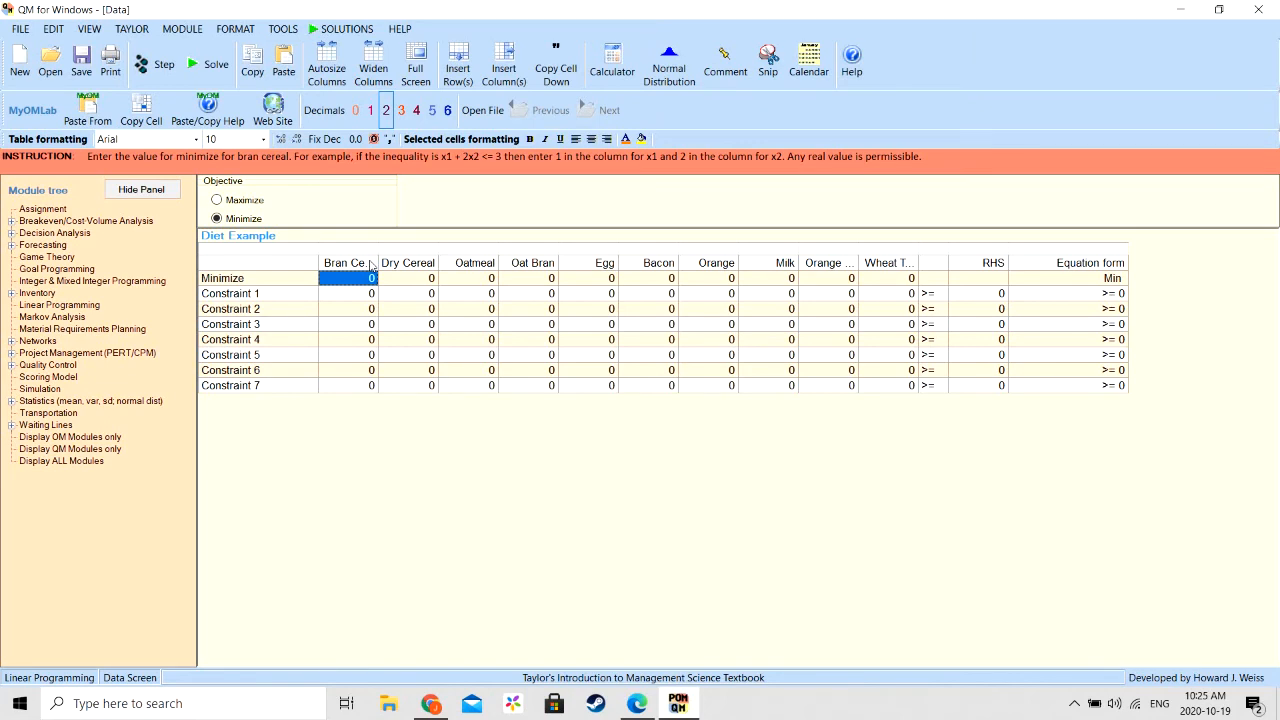
{"action": "type", "text": "1"}
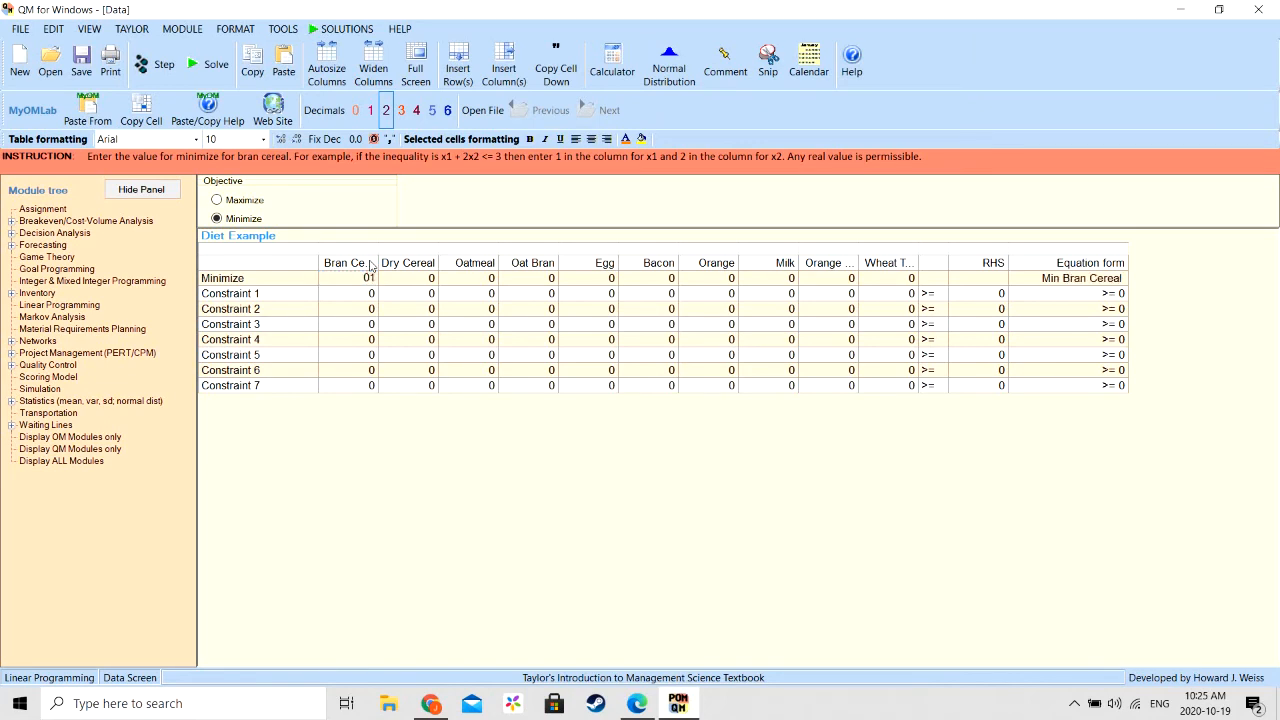
{"action": "key", "text": "BackSpace"}
{"action": "key", "text": "BackSpace"}
{"action": "type", "text": ".18"}
{"action": "key", "text": "Return"}
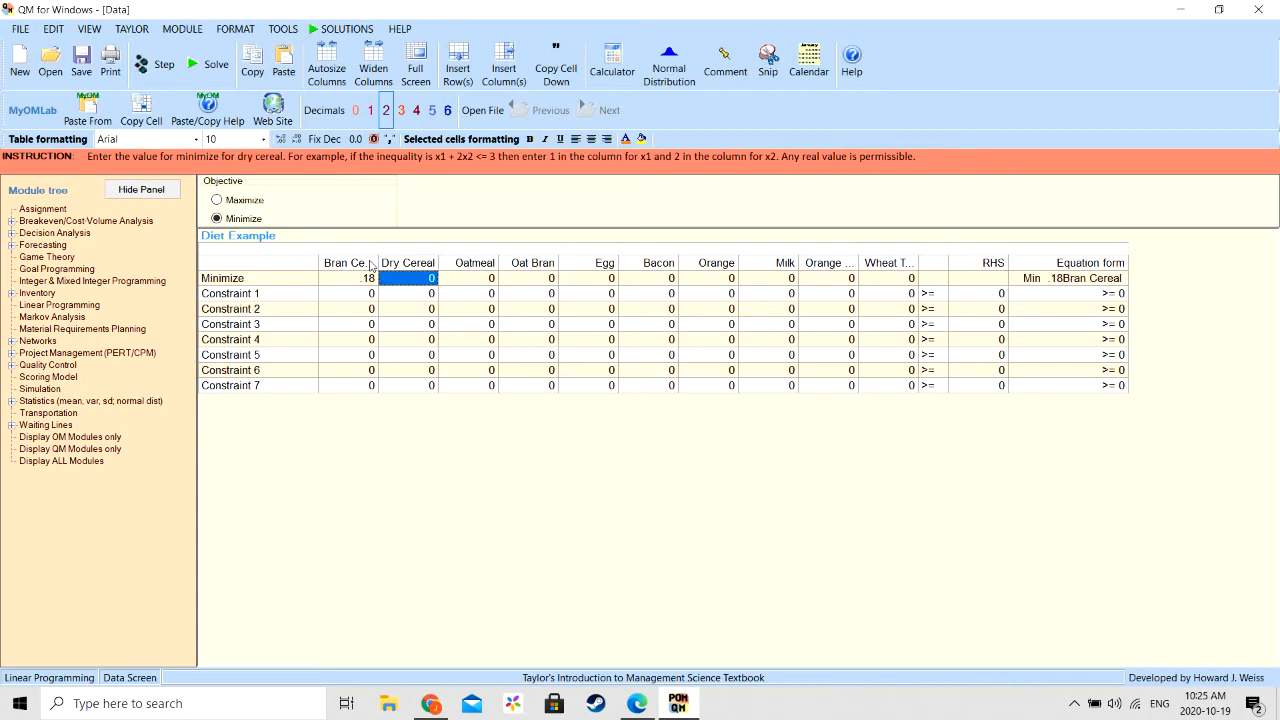
{"action": "type", "text": "0.22"}
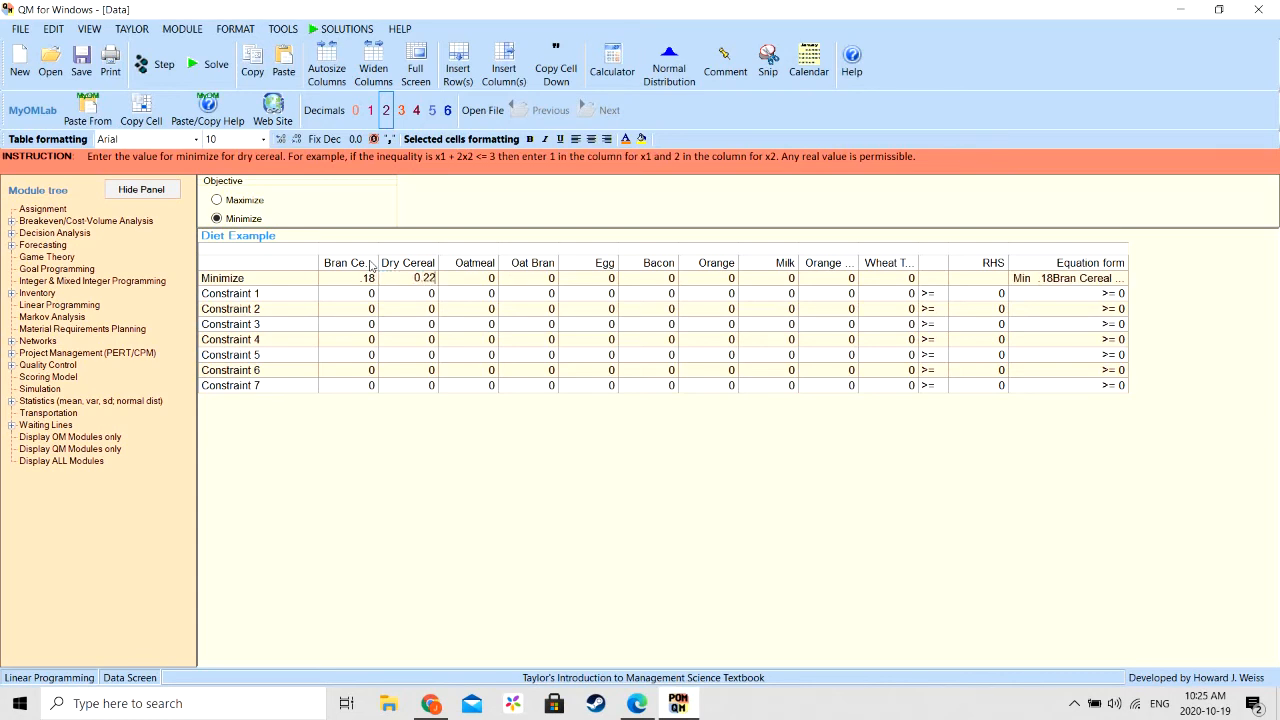
{"action": "key", "text": "Return"}
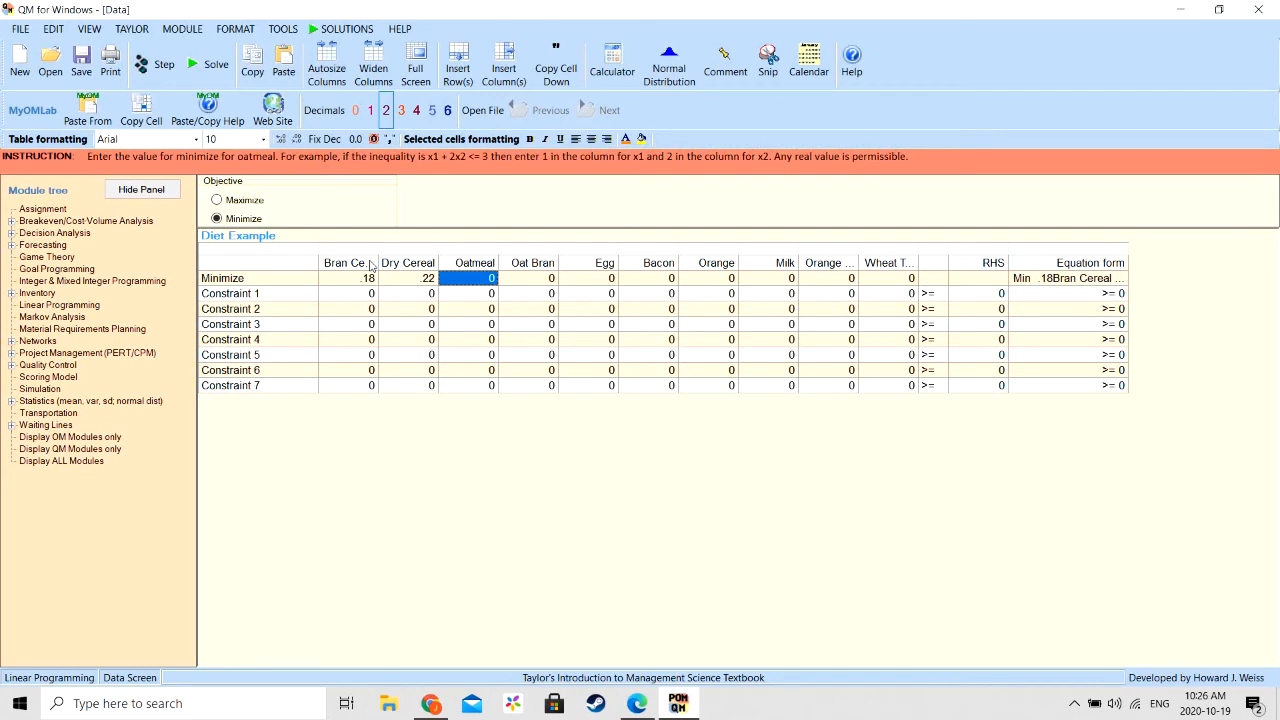
- In the Minimize row, enter objective coefficients .10 for Oatmeal and .12 for Oat Bran
{"action": "key", "text": "BackSpace"}
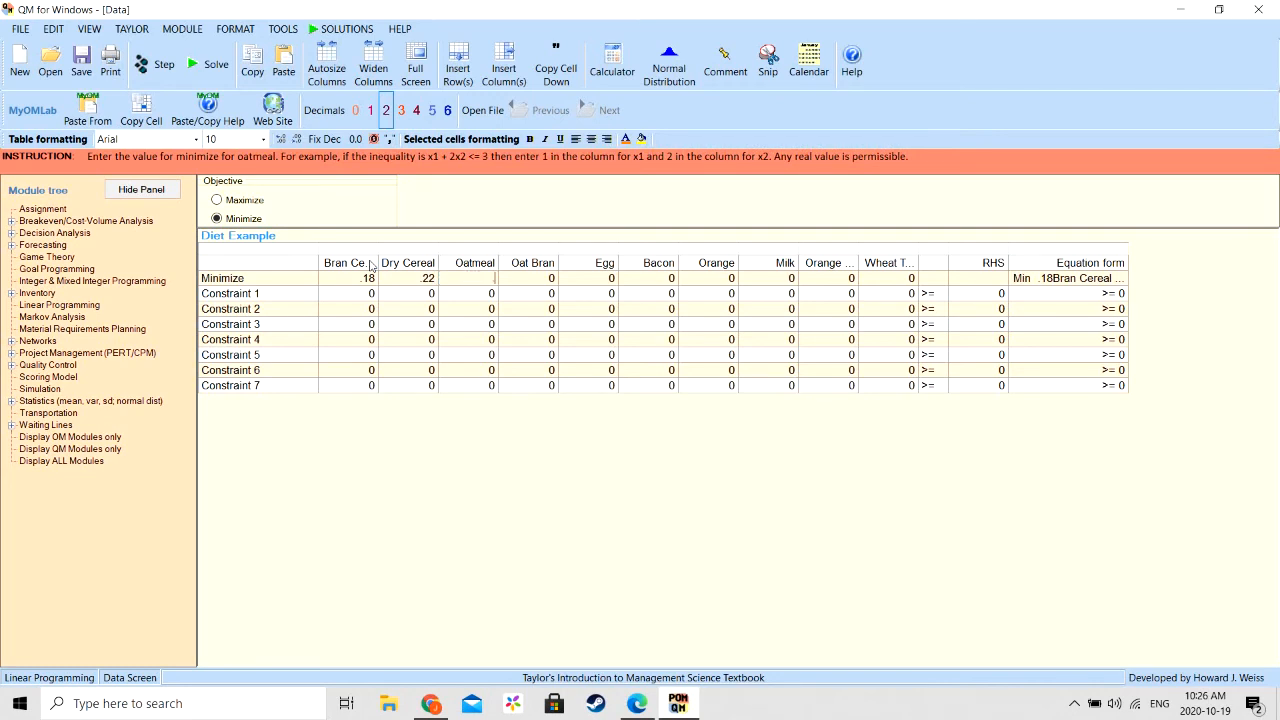
{"action": "type", "text": ".10"}
{"action": "key", "text": "Return"}
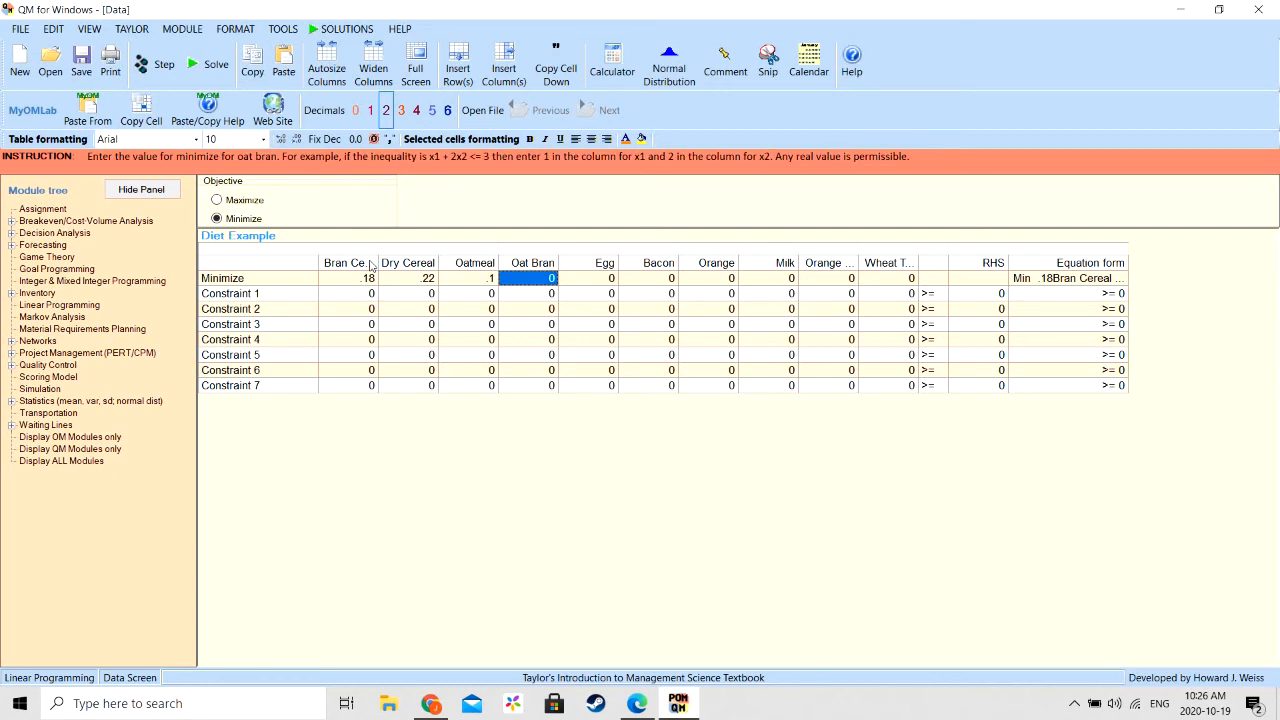
{"action": "key", "text": "BackSpace"}
{"action": "type", "text": ".12"}
{"action": "key", "text": "Return"}
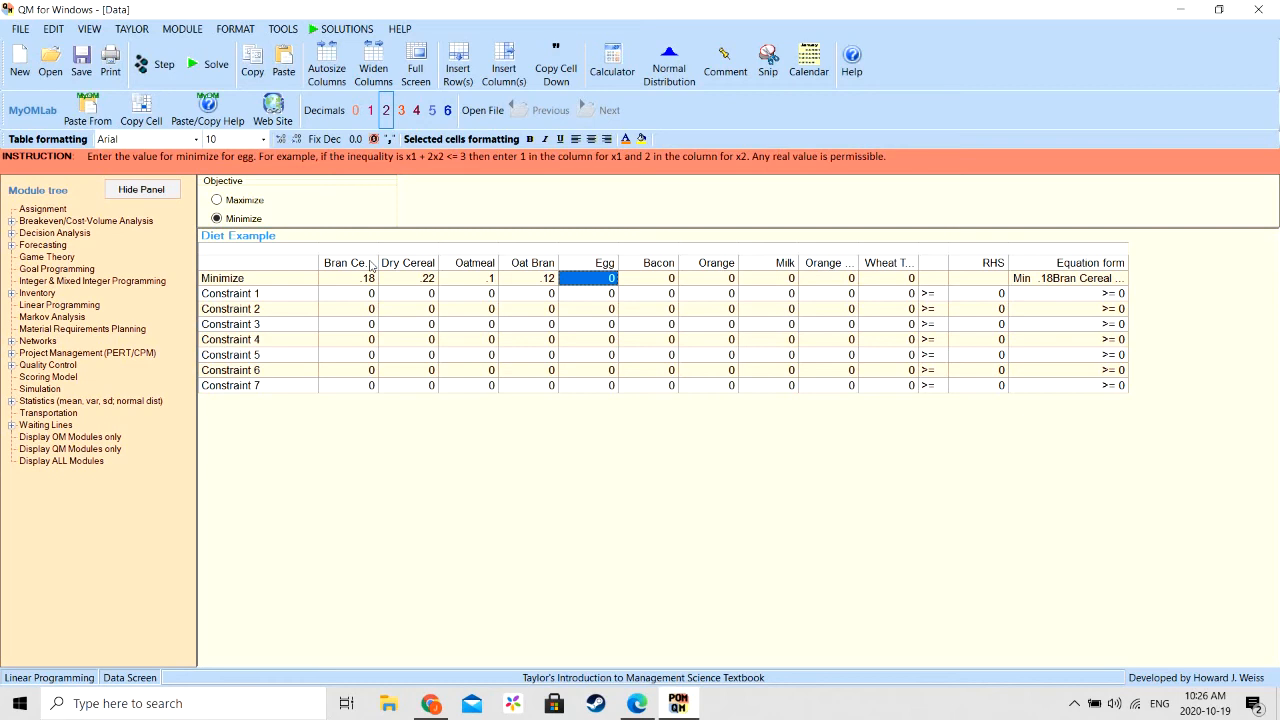
- In the Minimize row, enter objective coefficients .10 for Egg and .09 for Bacon
{"action": "key", "text": "BackSpace"}
{"action": "type", "text": "1"}
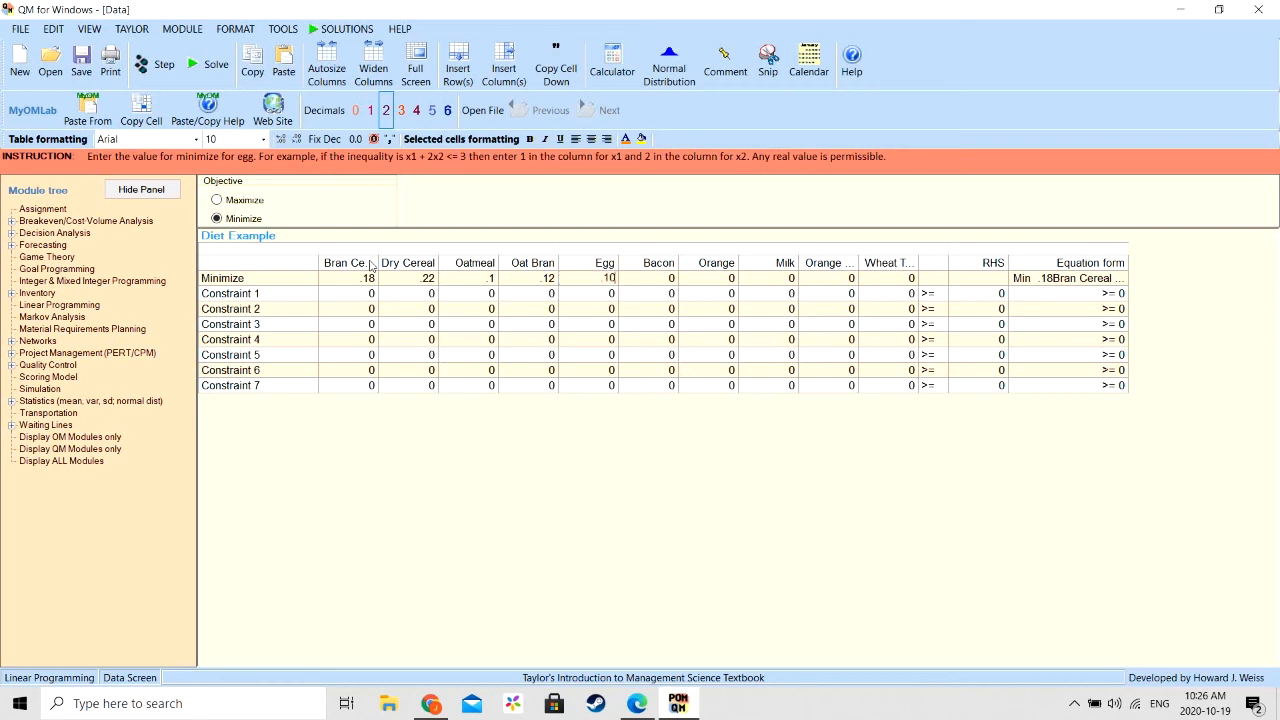
{"action": "key", "text": "Return"}
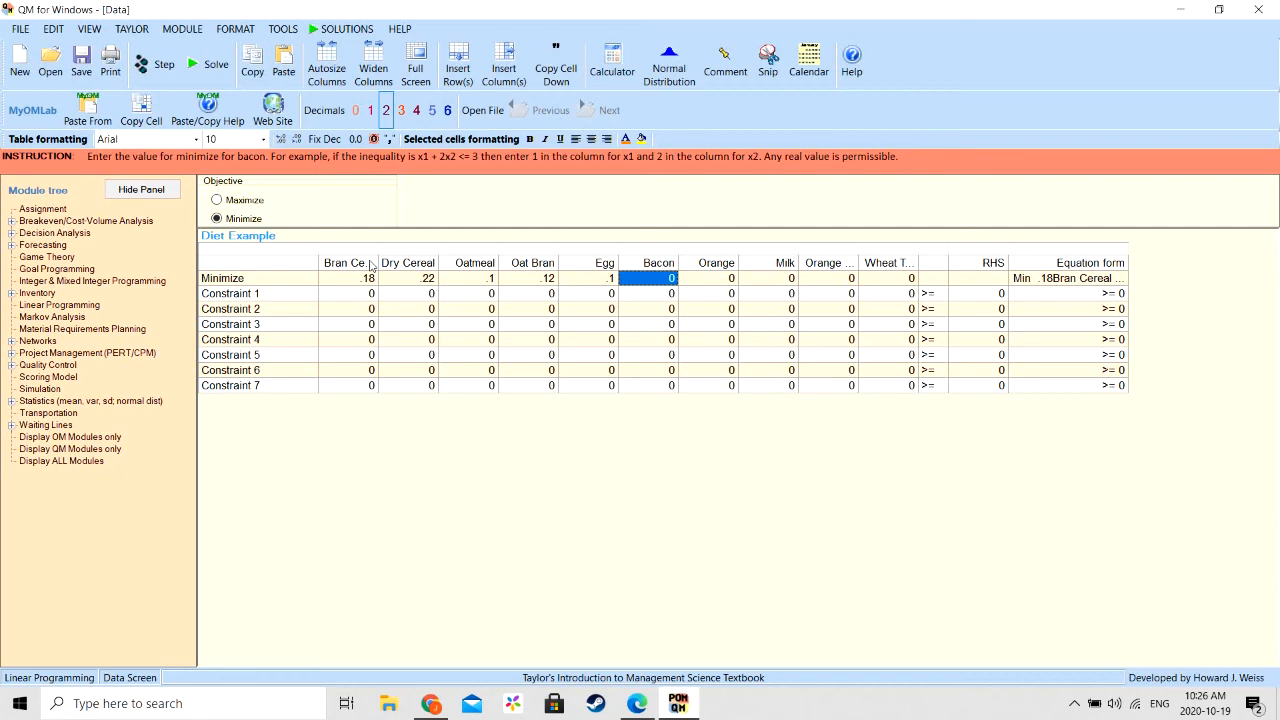
{"action": "type", "text": ".09"}
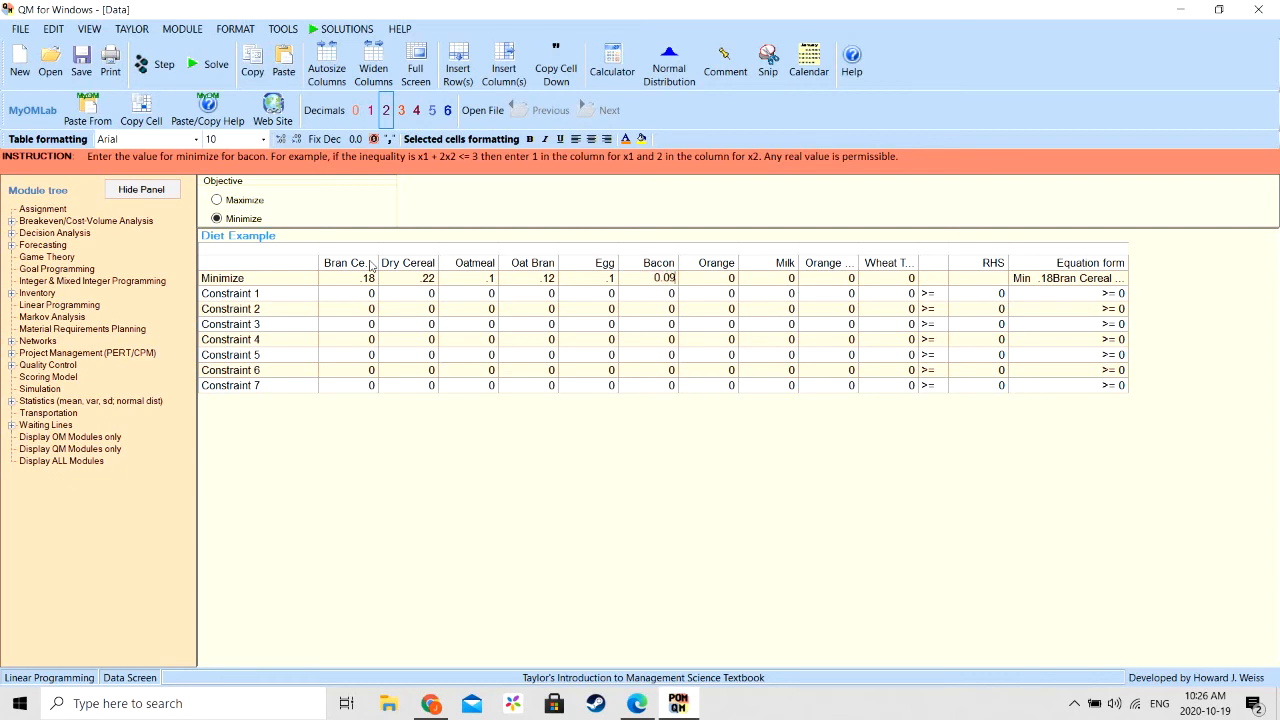
{"action": "key", "text": "Return"}
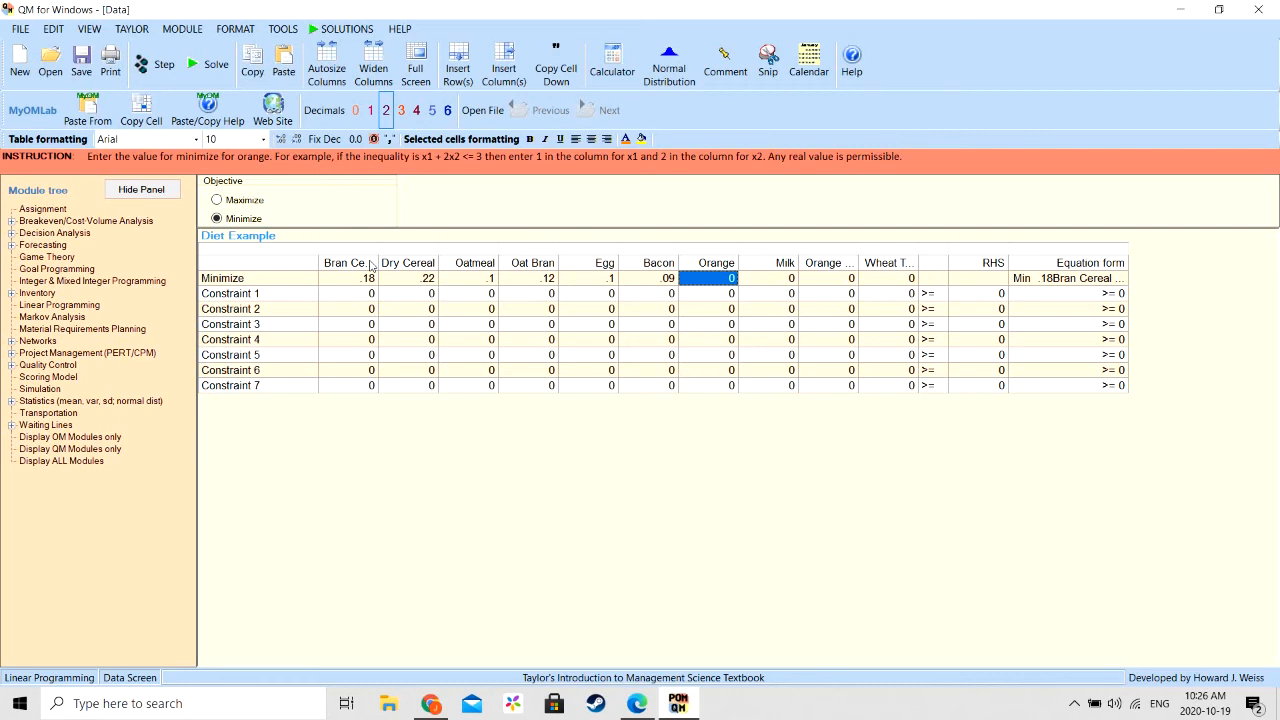
{"action": "type", "text": "0.49"}
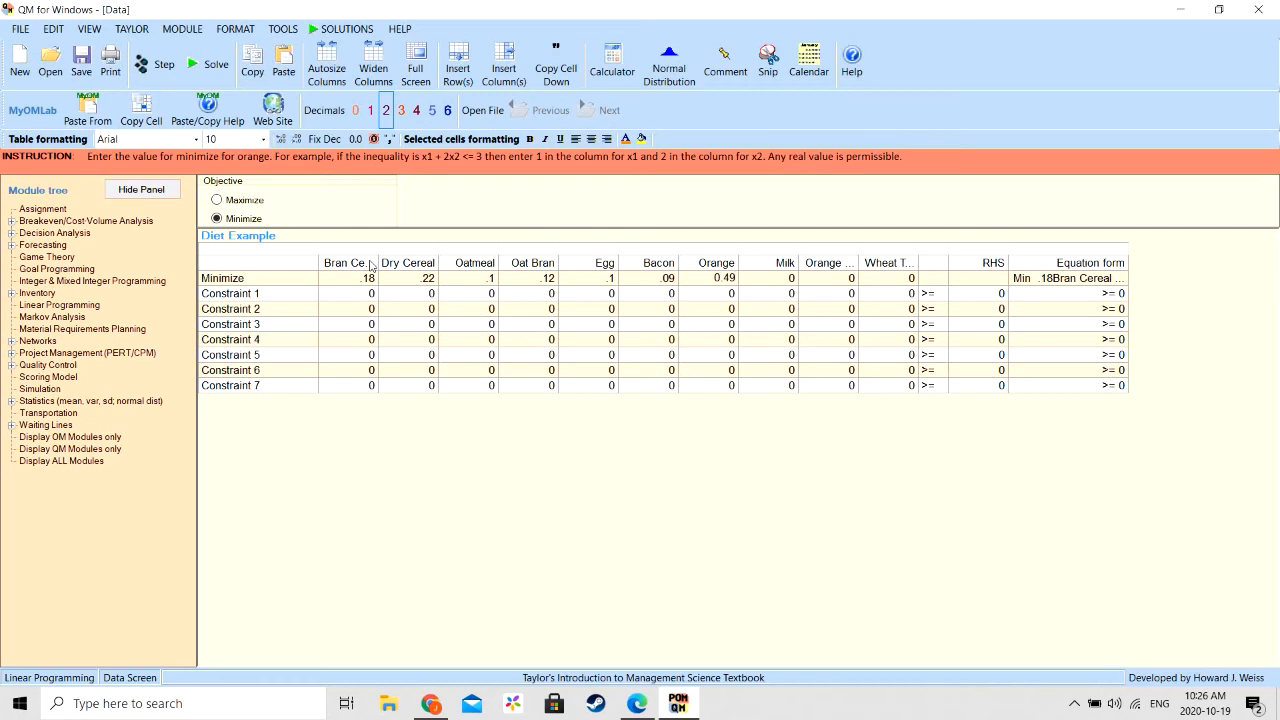
{"action": "key", "text": "Tab"}
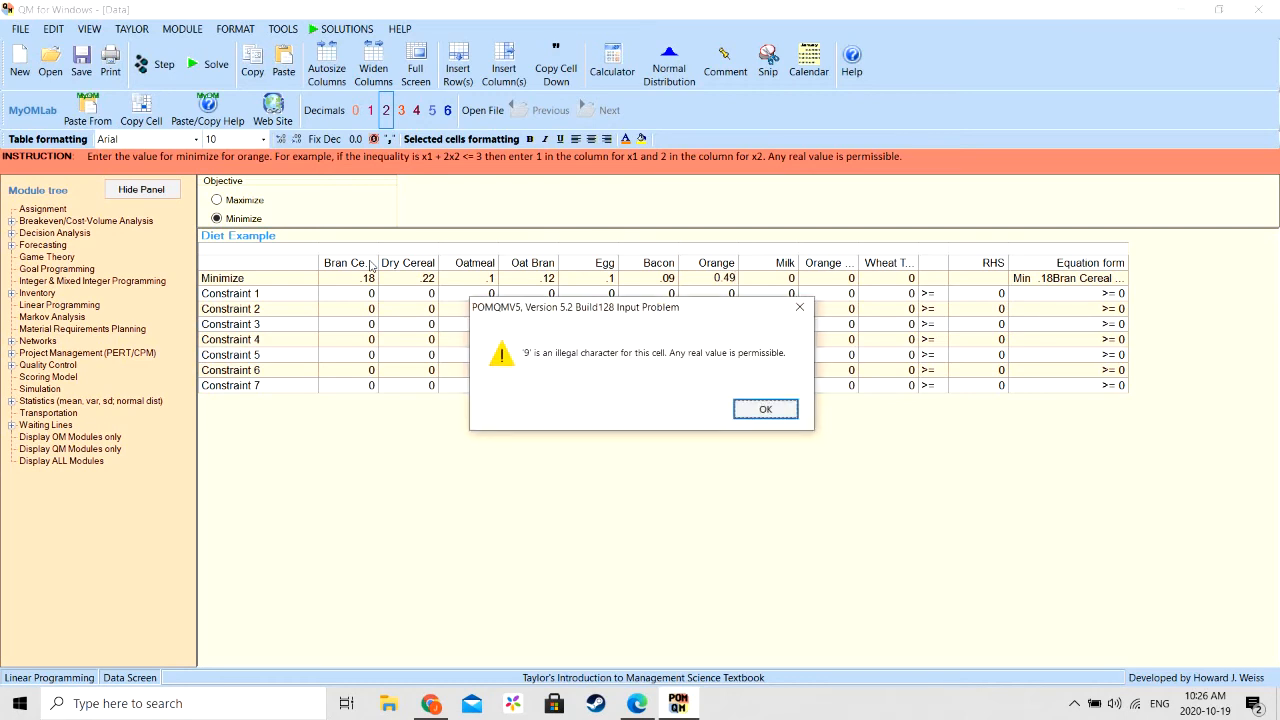
{"action": "left_click", "coordinate": [766, 409]}
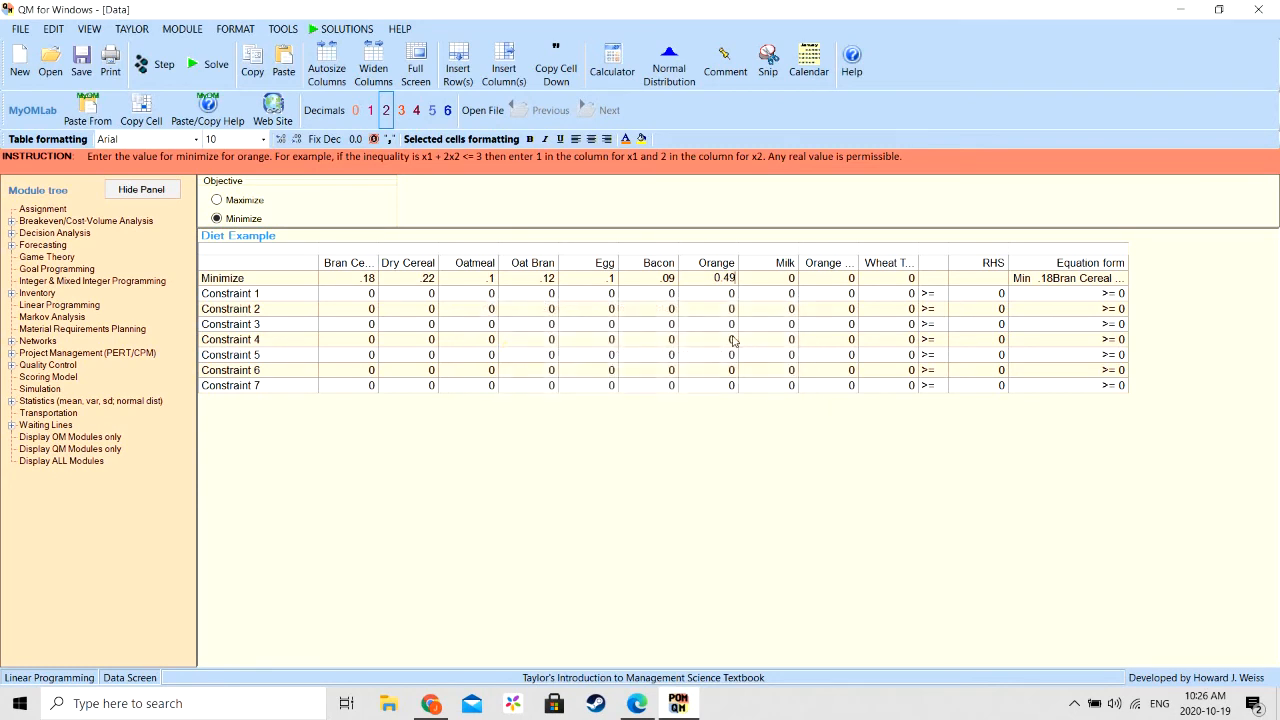
- Replace the Orange entry in the Minimize row with an objective coefficient of .4
{"action": "left_click", "coordinate": [734, 280]}
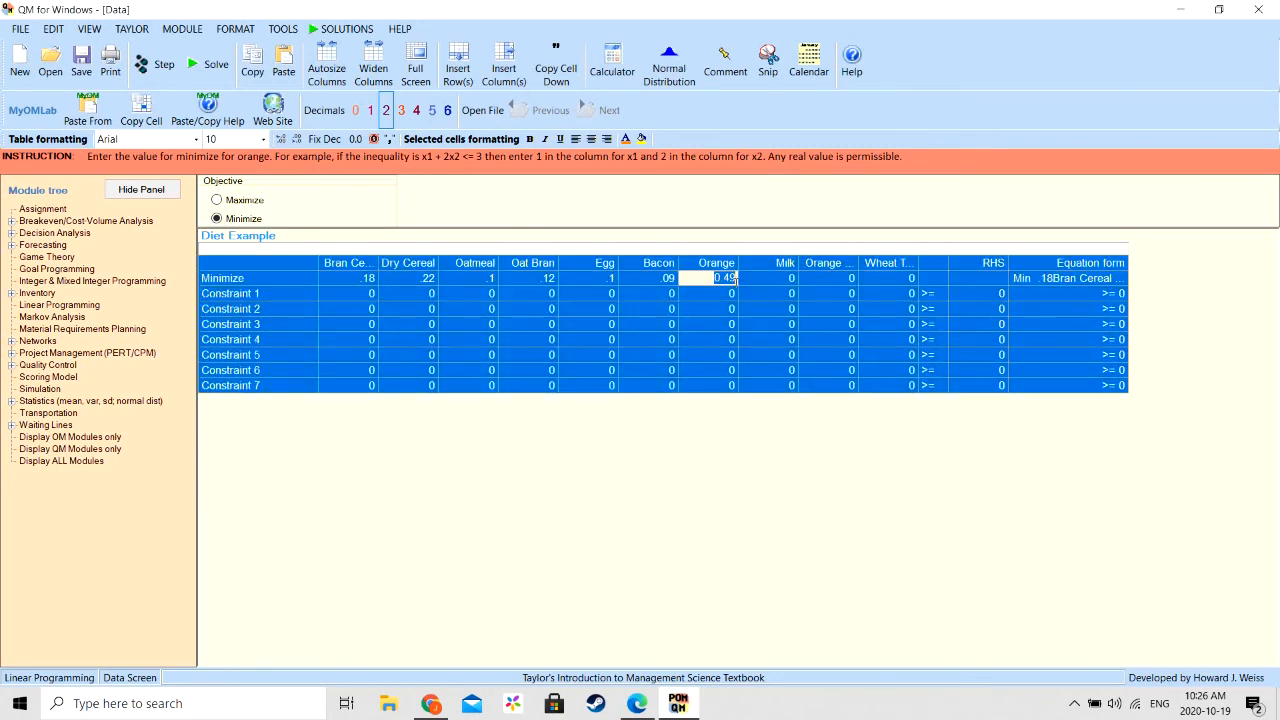
{"action": "key", "text": "BackSpace"}
{"action": "key", "text": "BackSpace"}
{"action": "key", "text": "BackSpace"}
{"action": "type", "text": ".4"}
{"action": "key", "text": "Tab"}
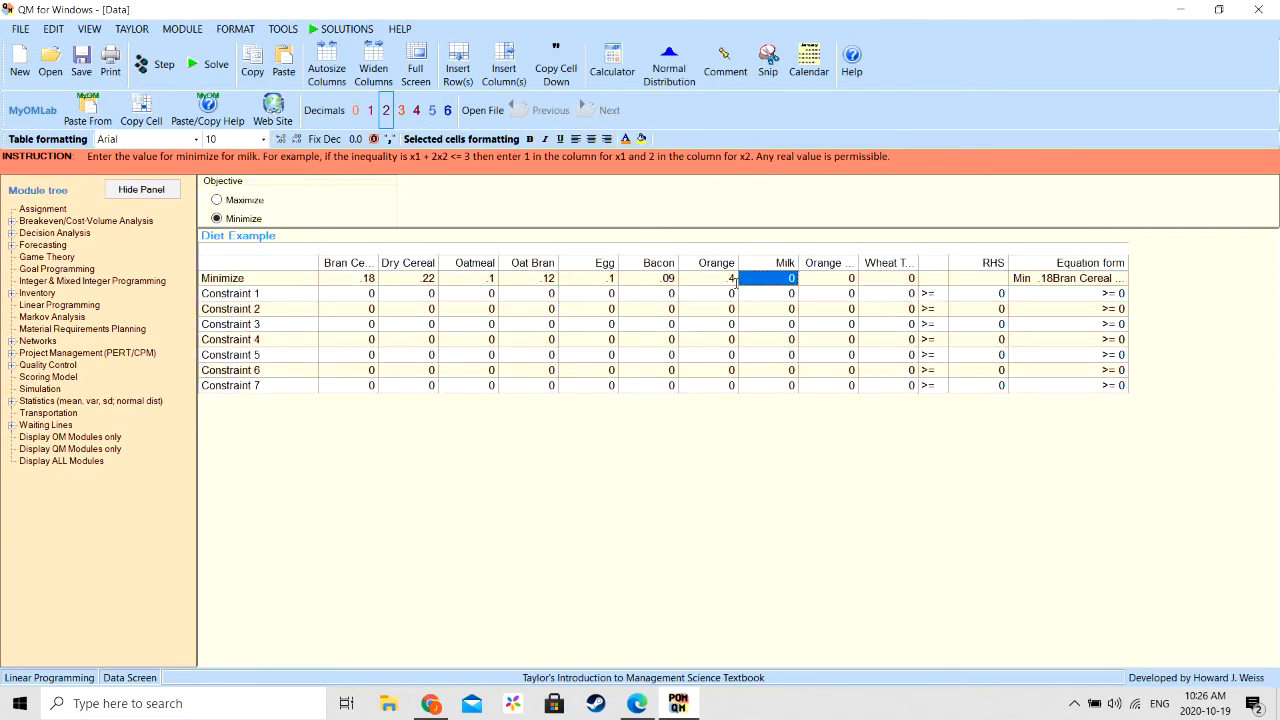
- In the Minimize row, enter objective coefficients .16 for Milk, .50 for Orange Juice and 0.07 for Wheat Toast
{"action": "type", "text": ".16"}
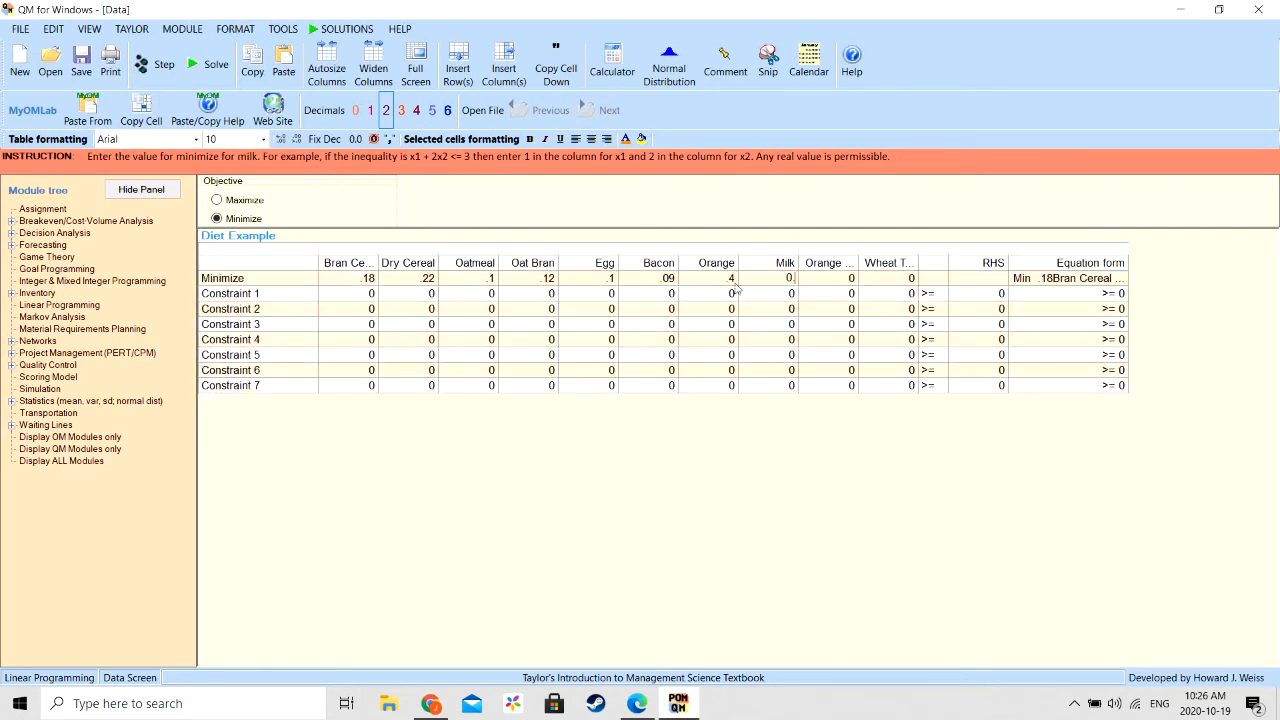
{"action": "key", "text": "Tab"}
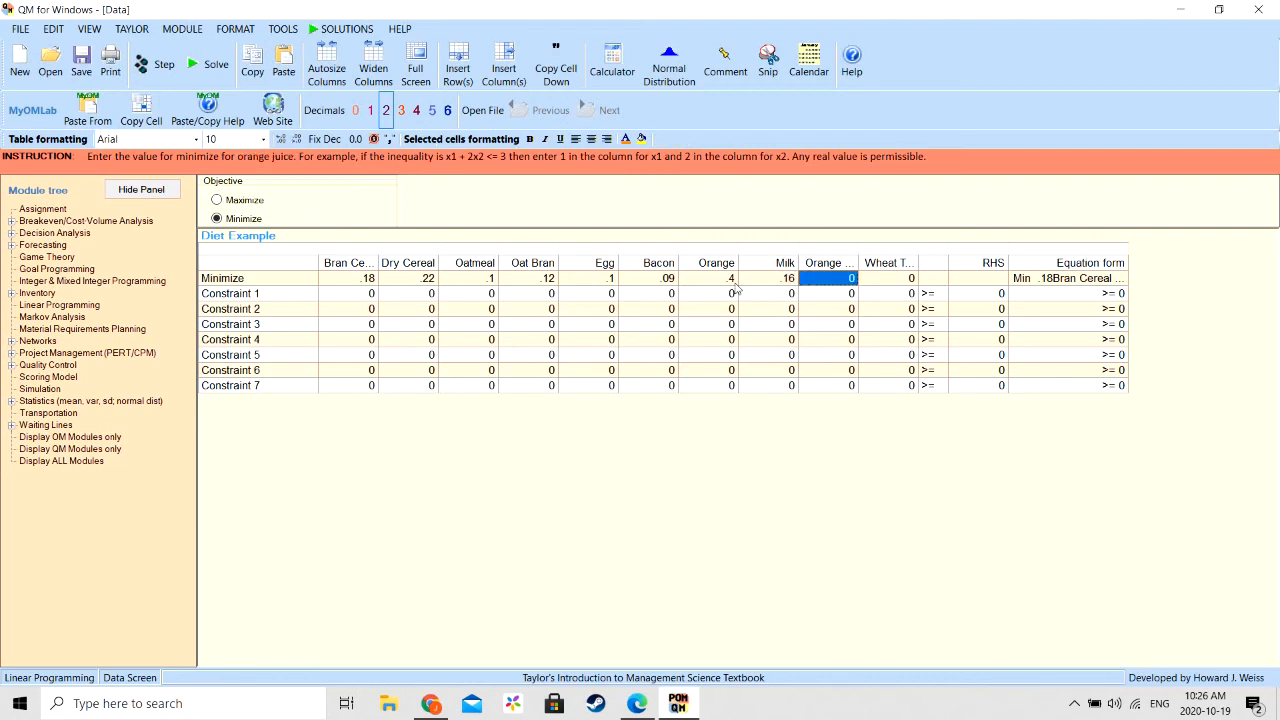
{"action": "type", "text": "0"}
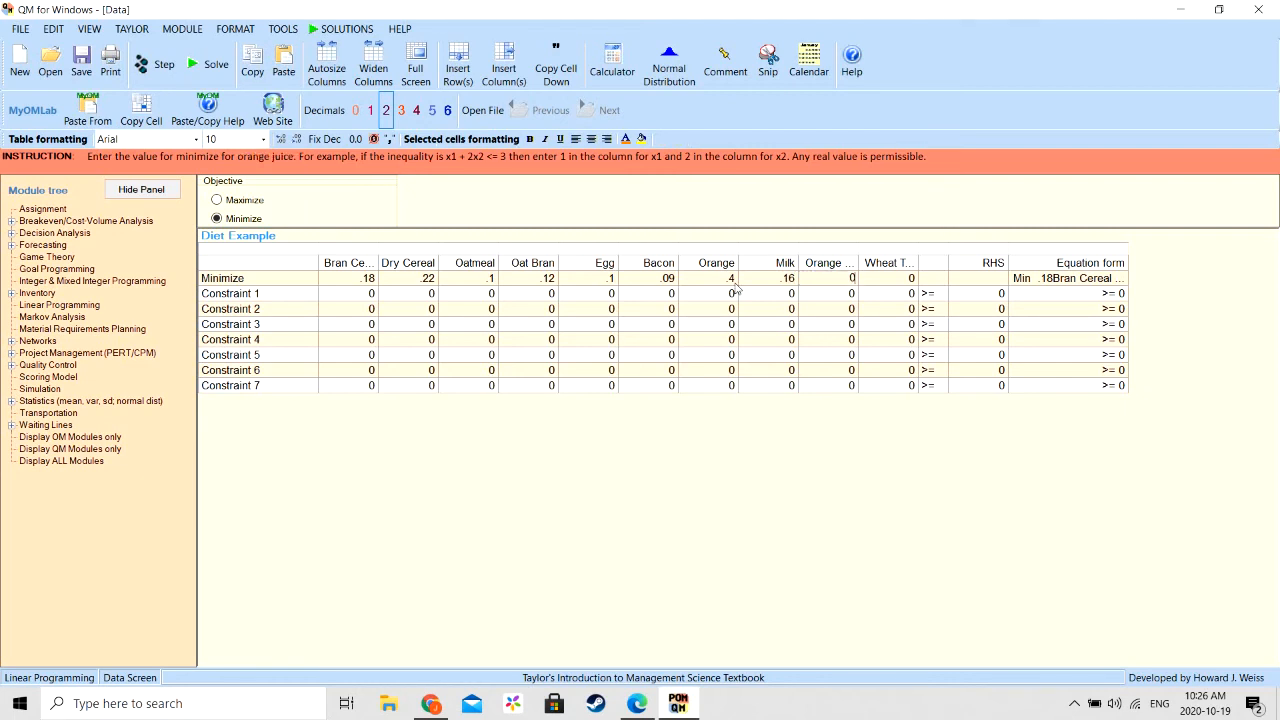
{"action": "type", "text": ".50"}
{"action": "key", "text": "Tab"}
{"action": "type", "text": "0"}
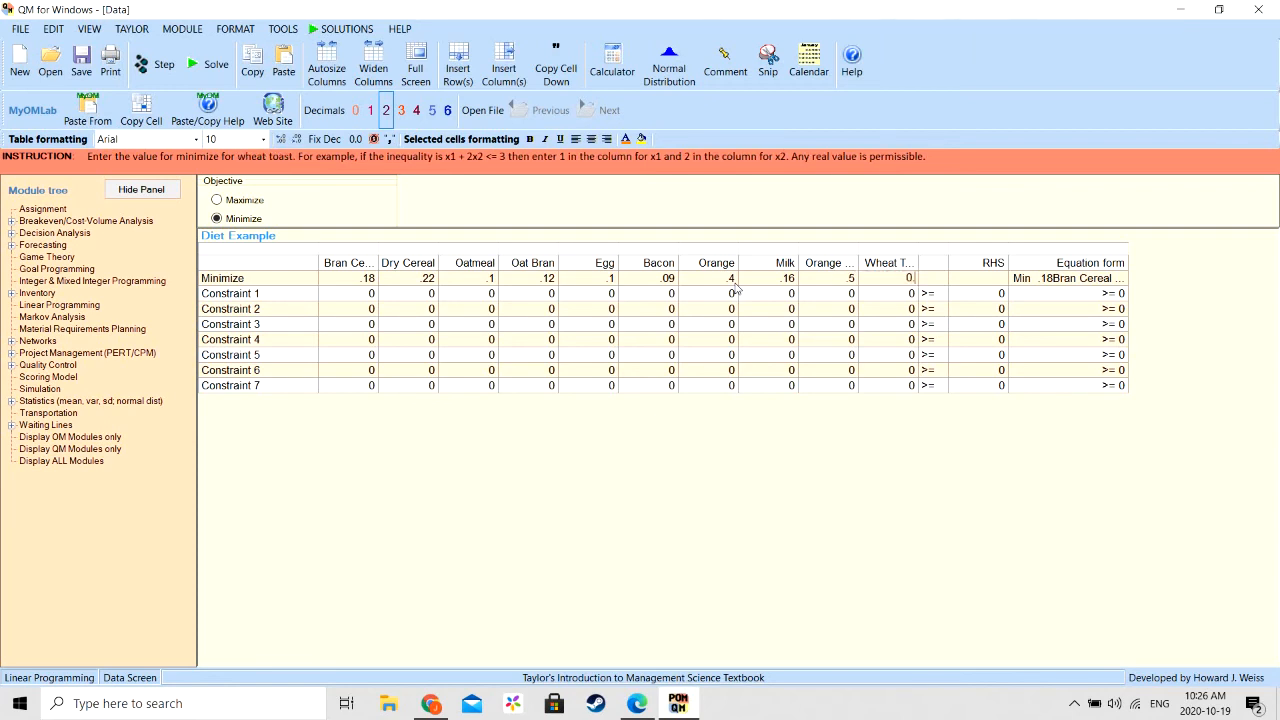
{"action": "type", "text": ".07"}
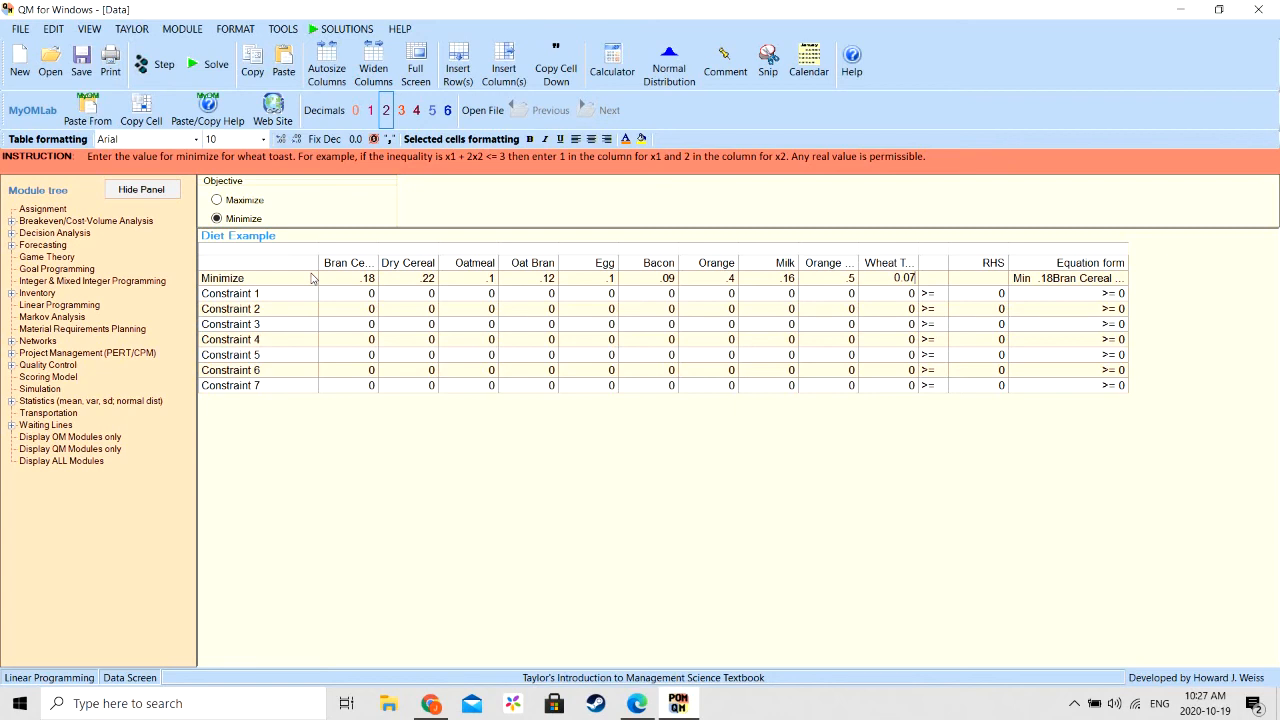
- Rename Constraint 1 as Calories
{"action": "left_click", "coordinate": [263, 296]}
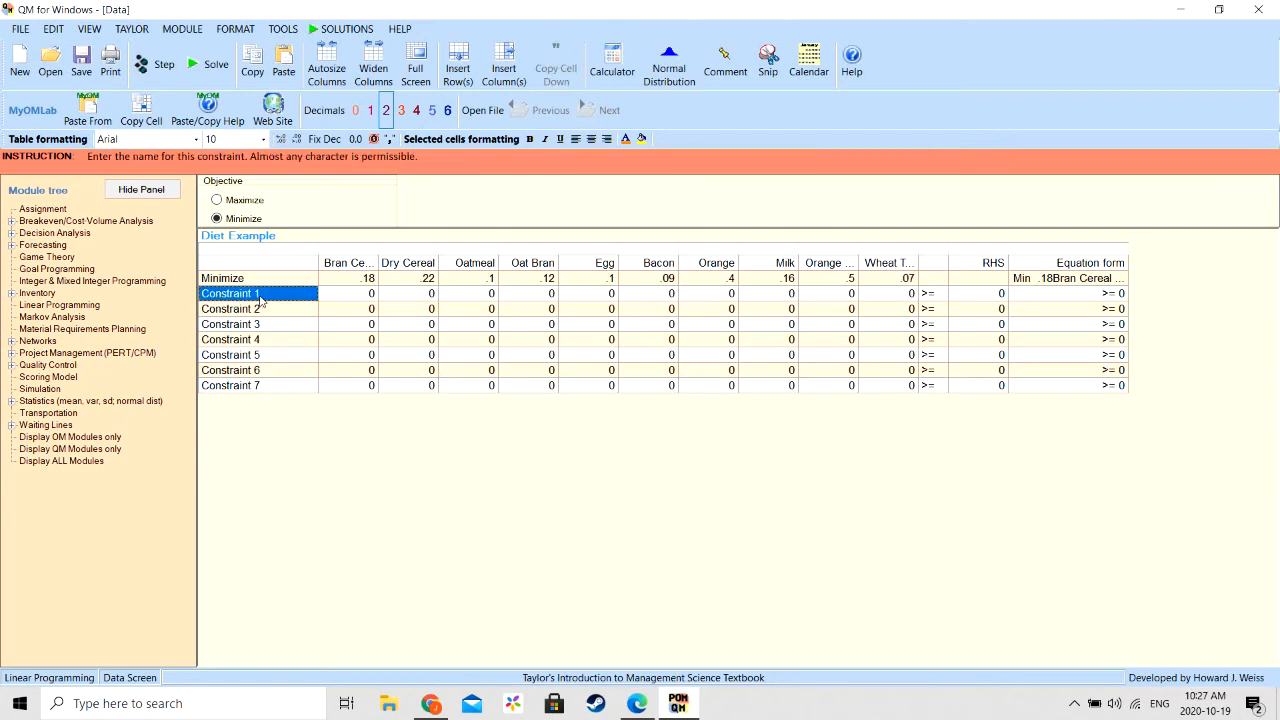
{"action": "left_click", "coordinate": [259, 296]}
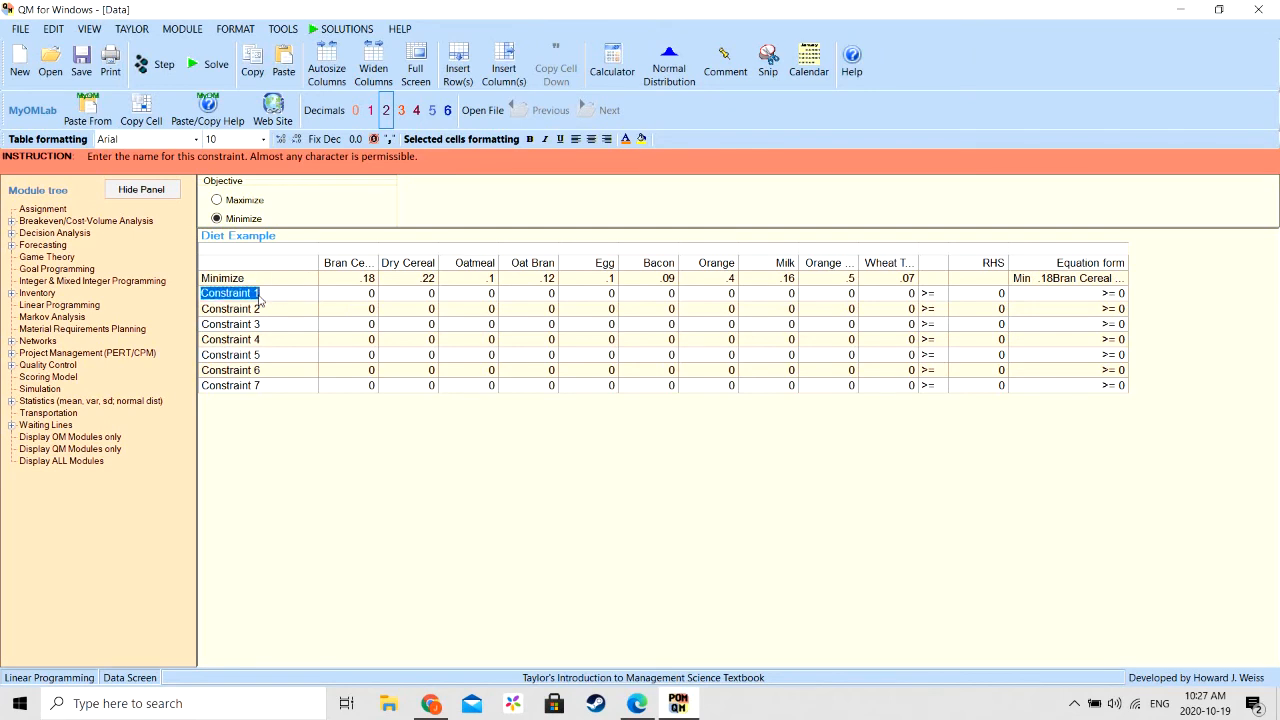
{"action": "type", "text": "Clao"}
{"action": "key", "text": "BackSpace"}
{"action": "key", "text": "BackSpace"}
{"action": "key", "text": "BackSpace"}
{"action": "type", "text": "alories"}
{"action": "key", "text": "Tab"}
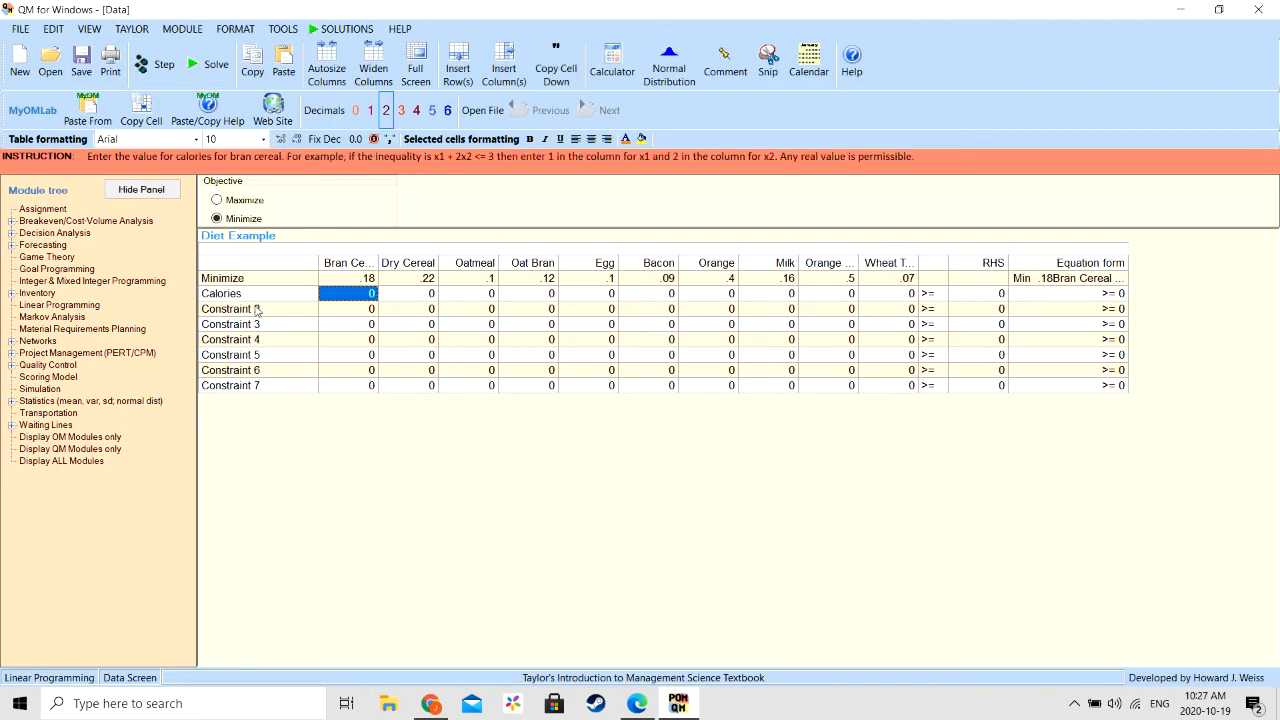
- Rename Constraint 2 as Fat
{"action": "left_click", "coordinate": [256, 311]}
{"action": "key", "text": "ctrl+a"}
{"action": "left_click", "coordinate": [256, 311]}
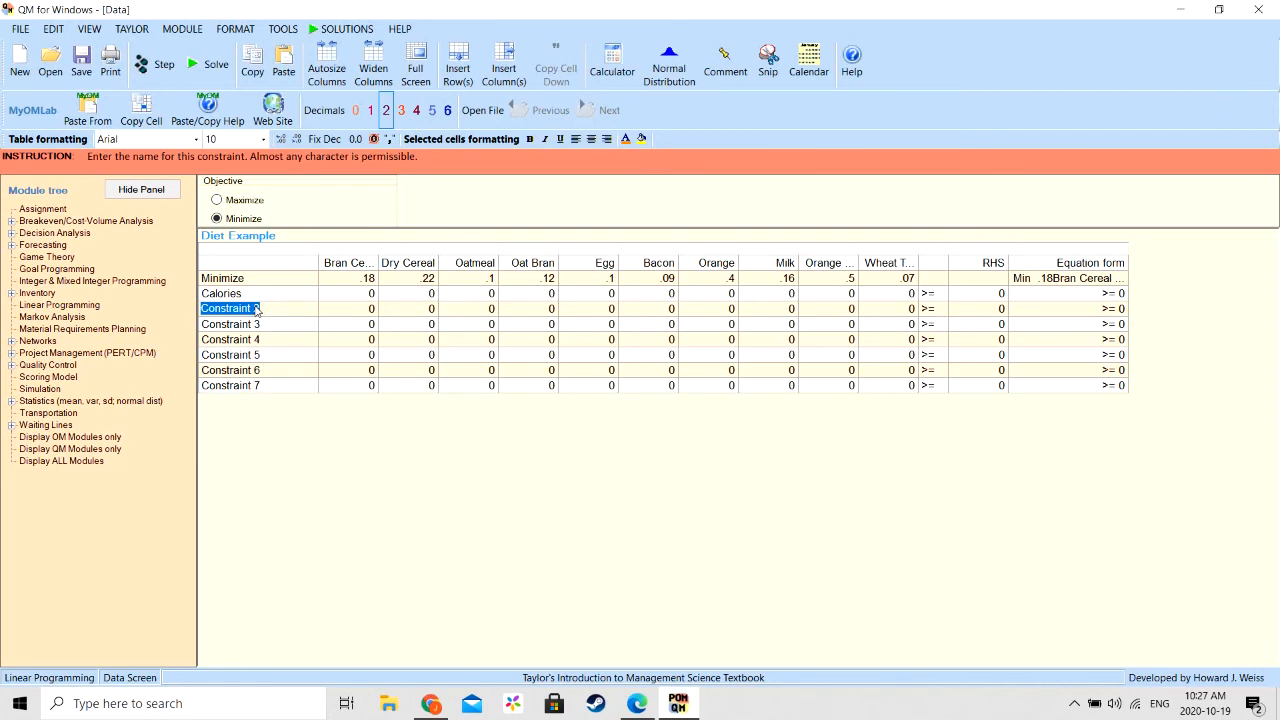
{"action": "type", "text": "Fat"}
- Rename Constraint 3 as Cholesterol
{"action": "left_click", "coordinate": [245, 330]}
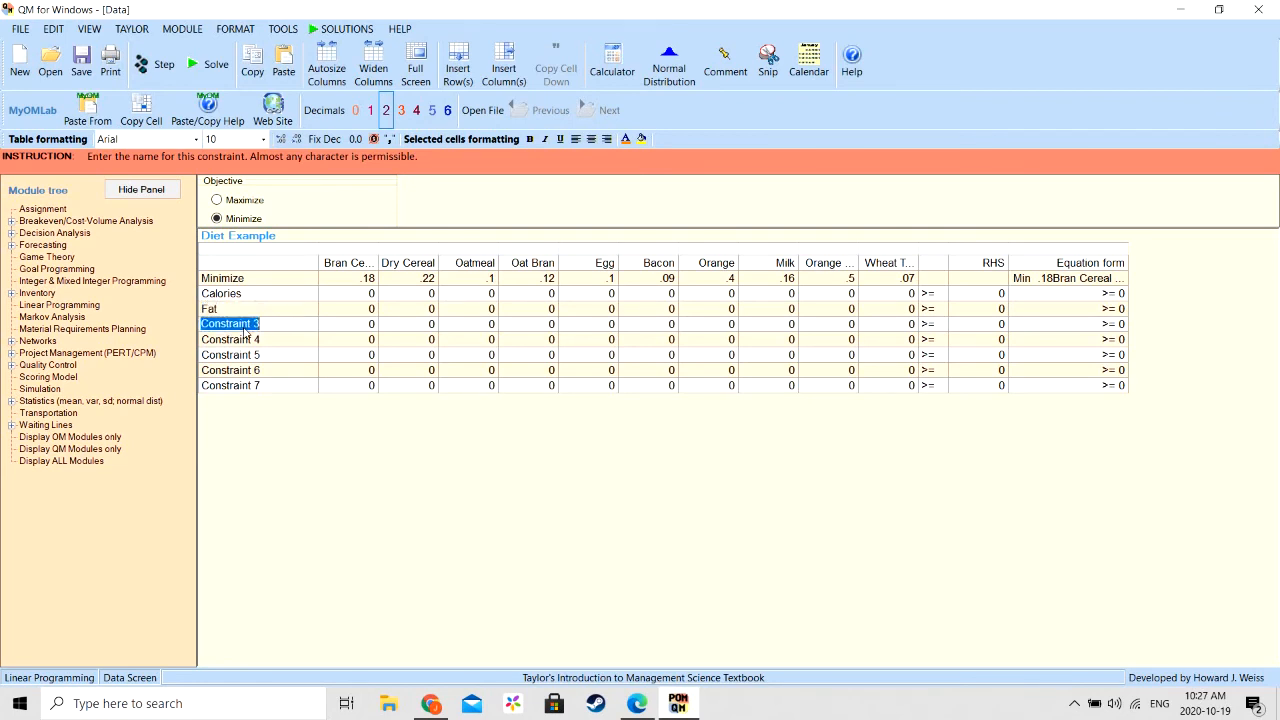
{"action": "type", "text": "C"}
{"action": "type", "text": "holestero"}
{"action": "type", "text": "al"}
{"action": "key", "text": "BackSpace"}
{"action": "key", "text": "BackSpace"}
- Rename Constraint 4 as Iron and Constraint 5 as Calcium
{"action": "left_click", "coordinate": [233, 340]}
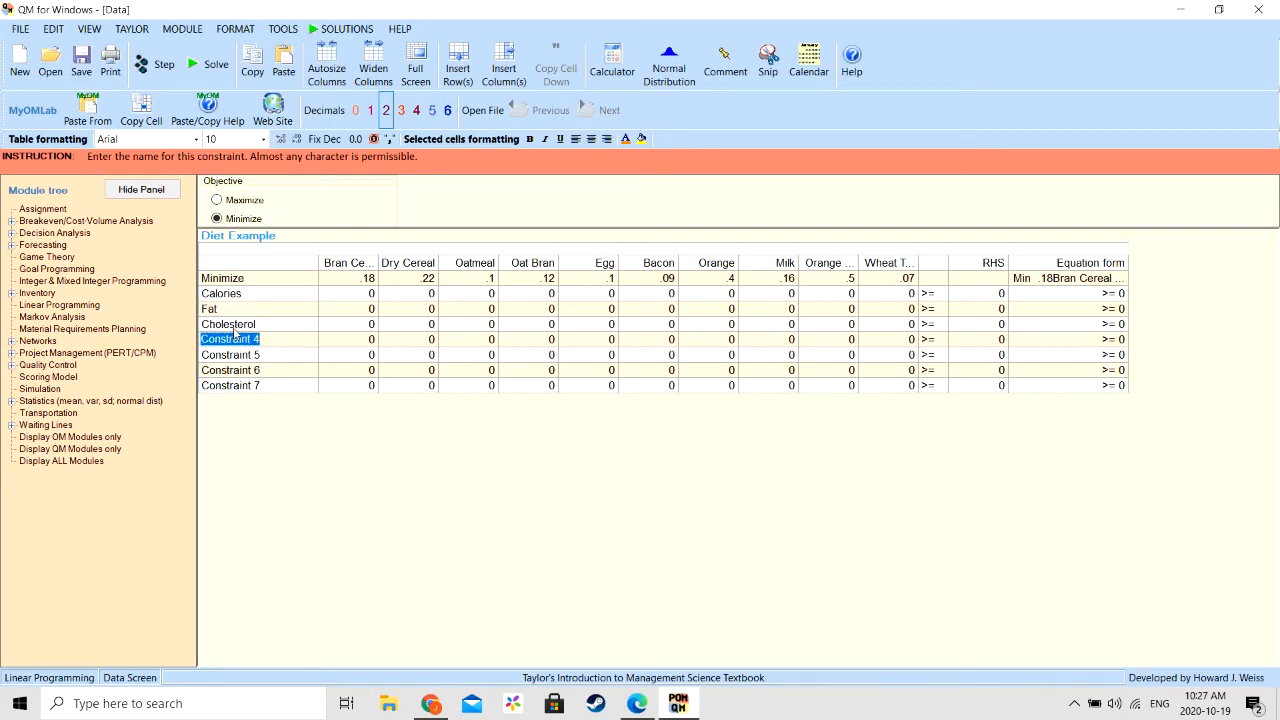
{"action": "type", "text": "Iron"}
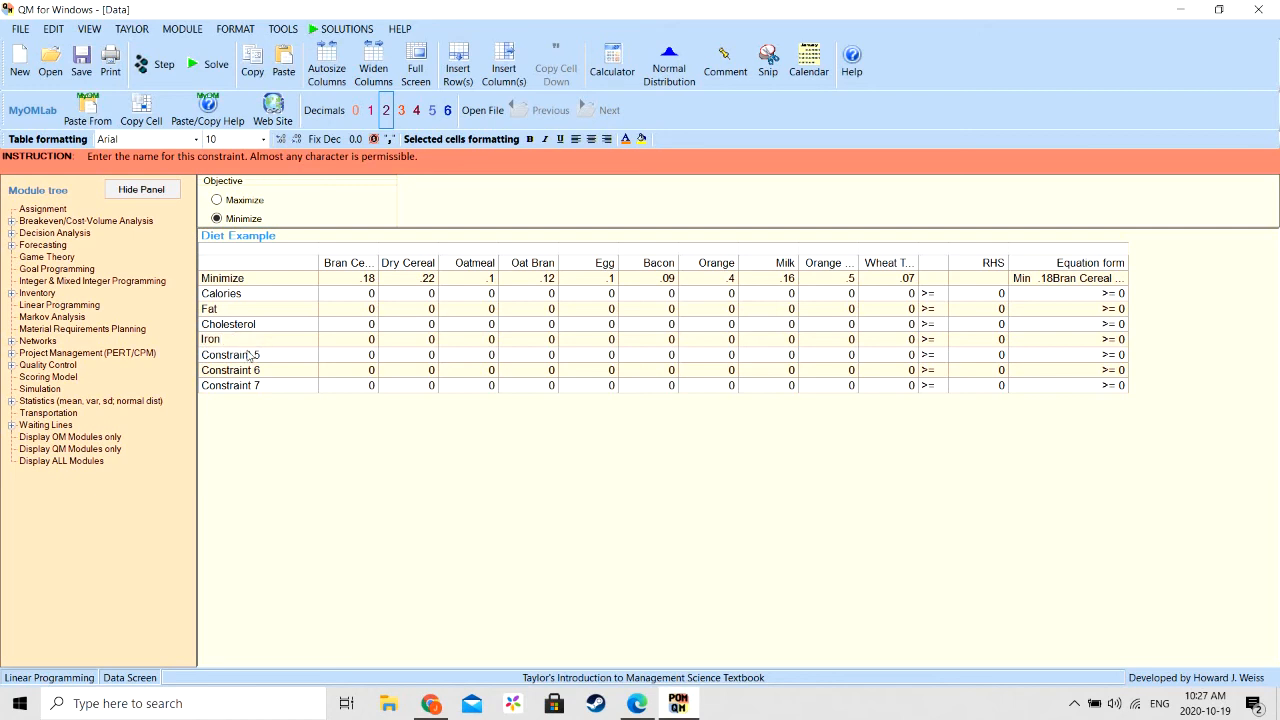
{"action": "left_click", "coordinate": [248, 356]}
{"action": "type", "text": "Cals"}
{"action": "type", "text": "i"}
{"action": "key", "text": "BackSpace"}
{"action": "key", "text": "BackSpace"}
{"action": "type", "text": "cium"}
- Rename Constraint 6 as Protein and Constraint 7 as Fiber
{"action": "left_click", "coordinate": [235, 372]}
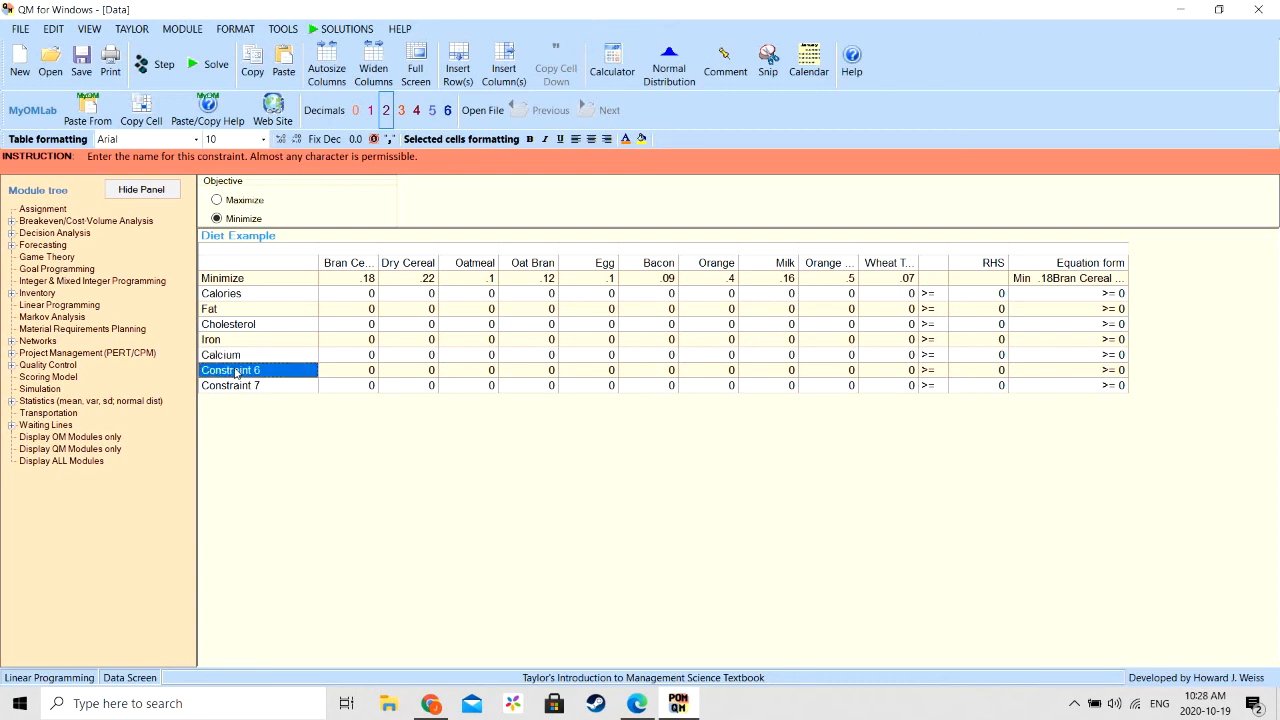
{"action": "left_click", "coordinate": [235, 372]}
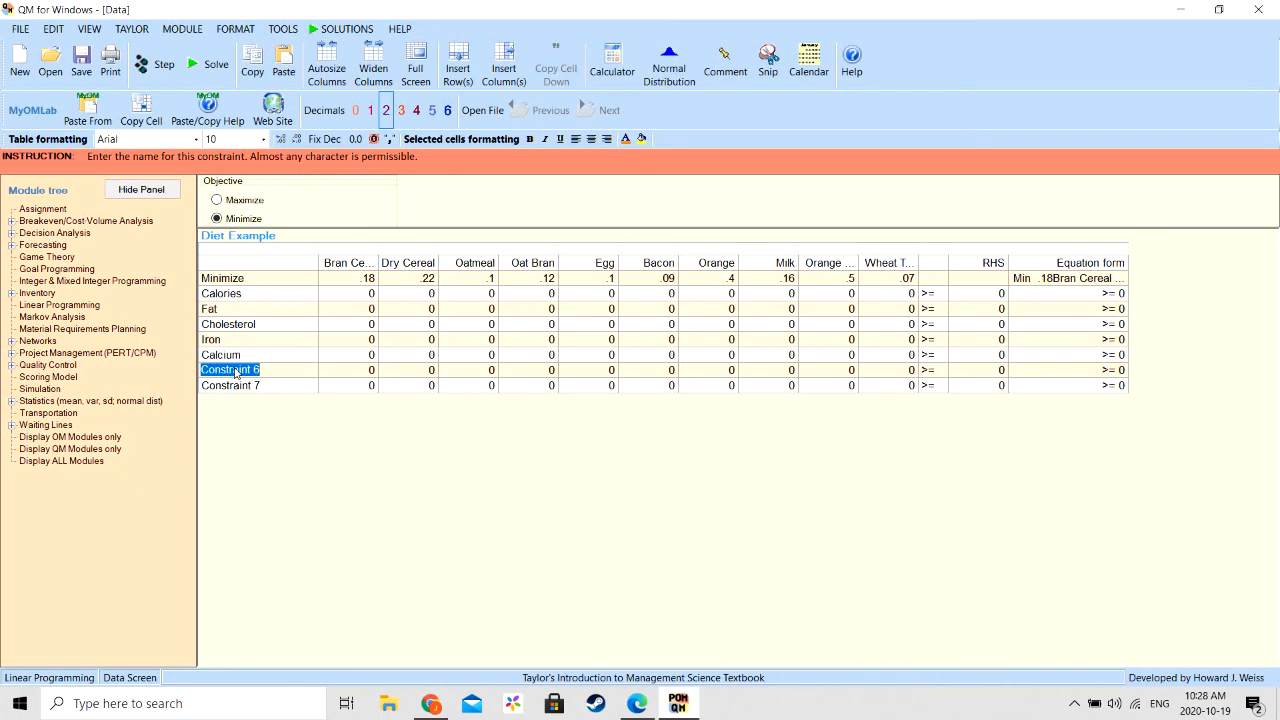
{"action": "type", "text": "Protein"}
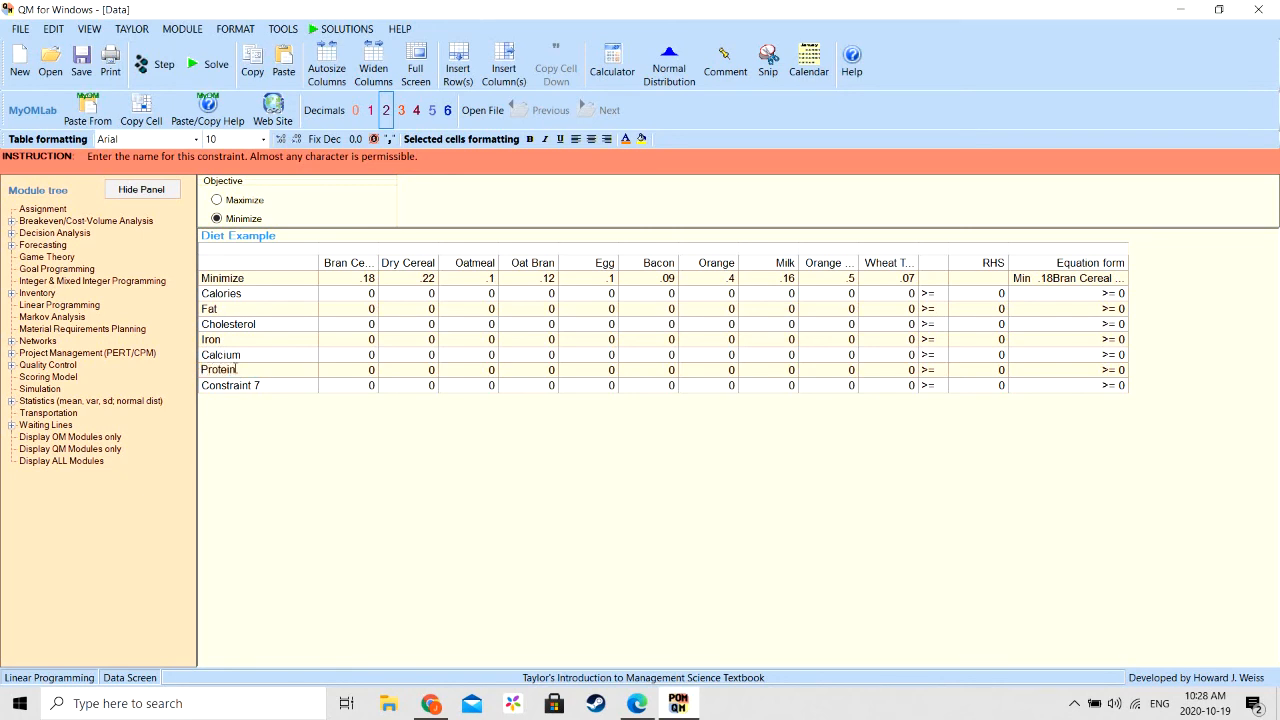
{"action": "left_click", "coordinate": [240, 390]}
{"action": "type", "text": "Fiber"}
- Change the Calories constraint's sign to <= and set its right-hand side to 420
{"action": "left_click", "coordinate": [934, 294]}
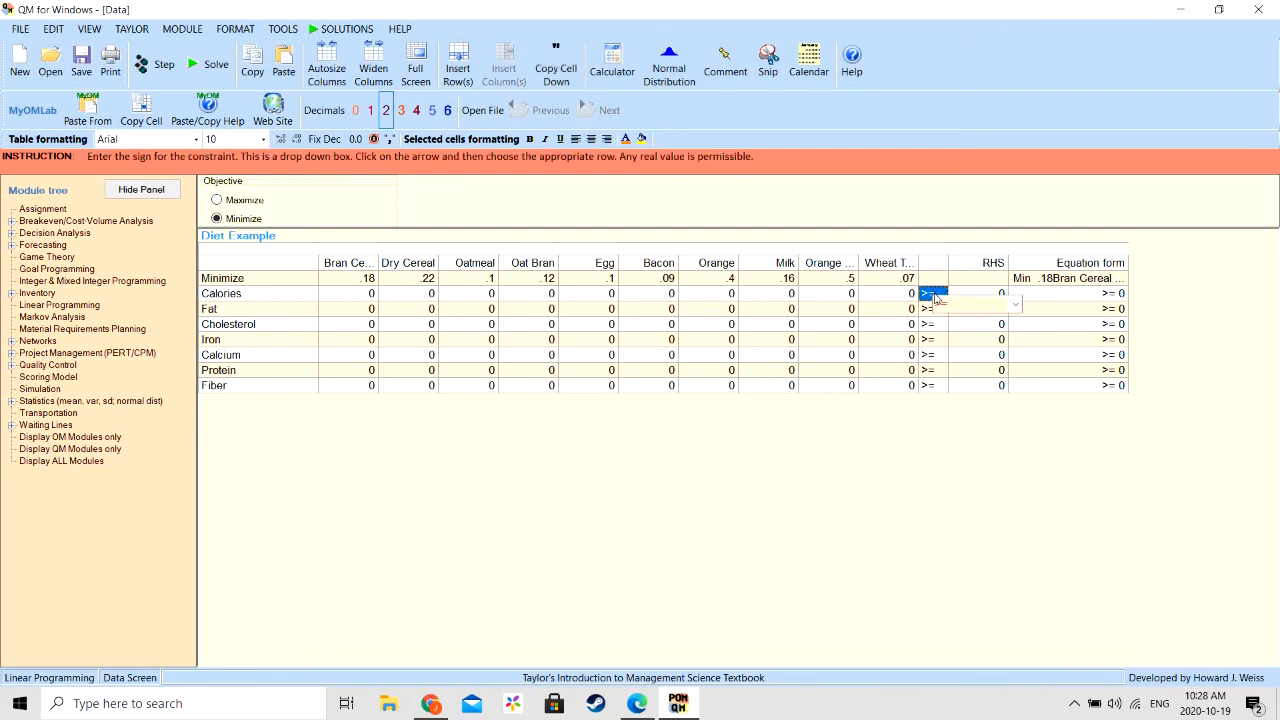
{"action": "left_click", "coordinate": [1013, 307]}
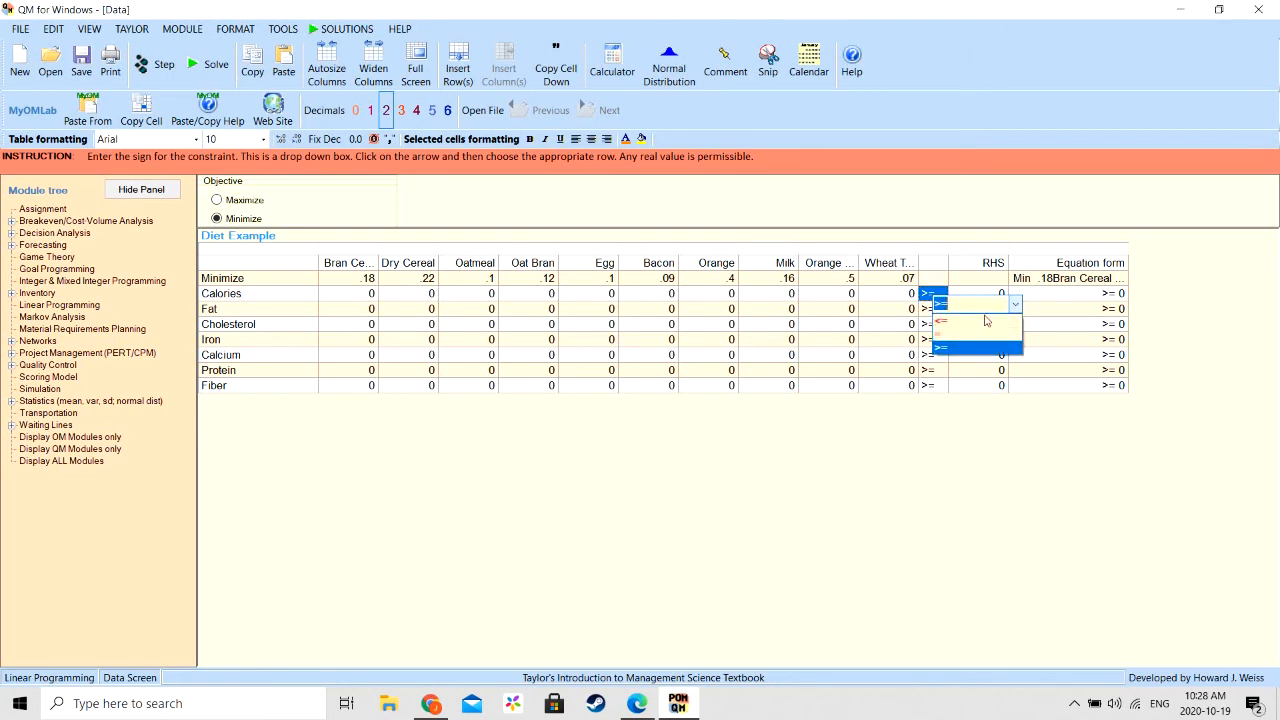
{"action": "left_click", "coordinate": [983, 322]}
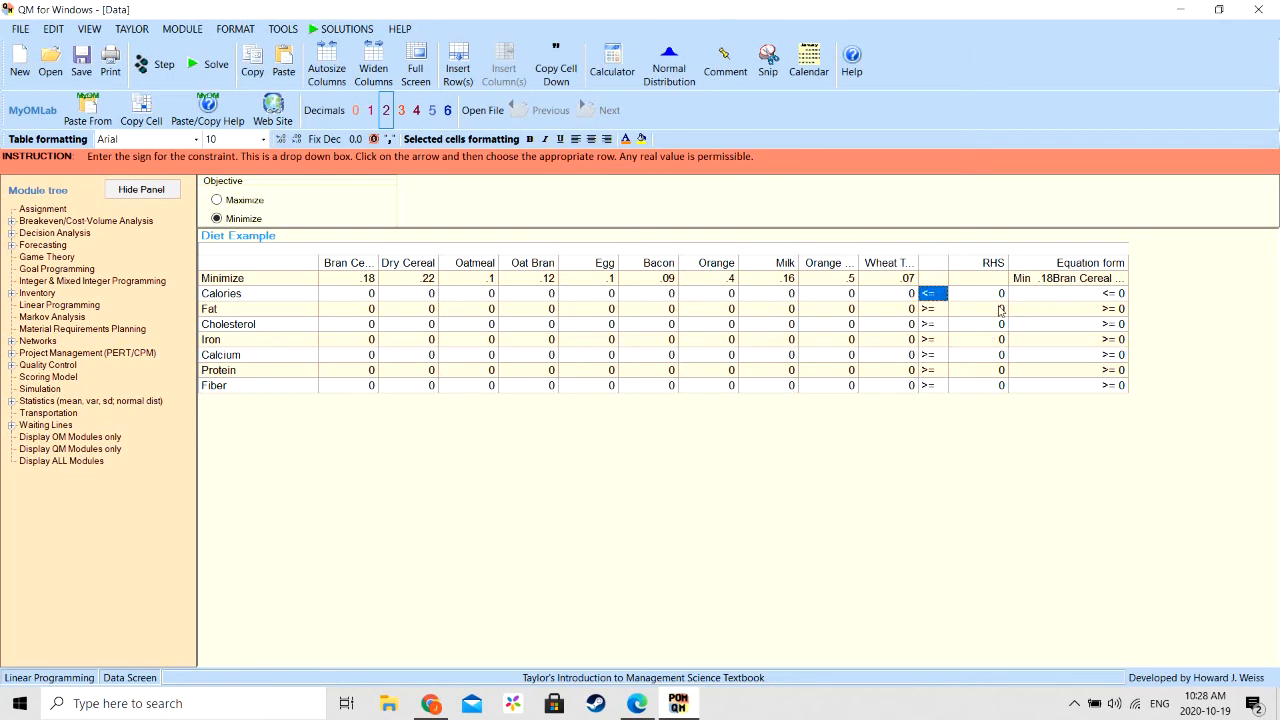
{"action": "left_click", "coordinate": [990, 300]}
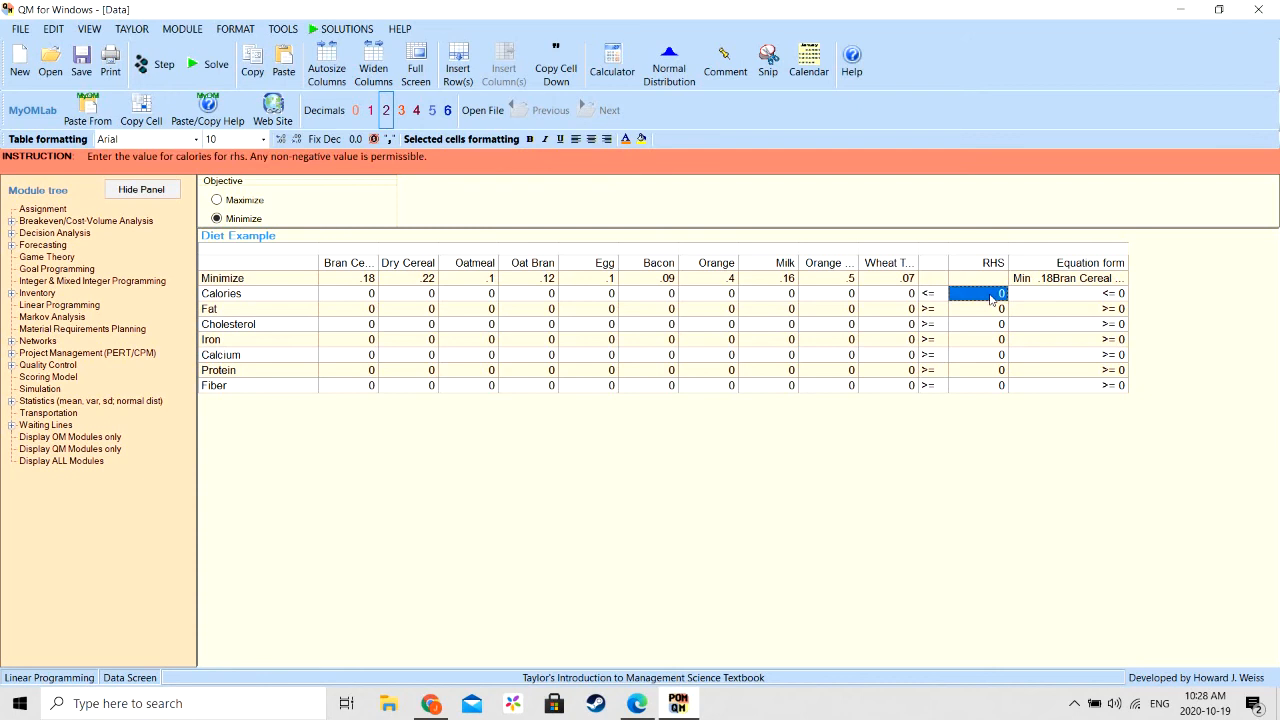
{"action": "left_click", "coordinate": [990, 300]}
{"action": "type", "text": "420"}
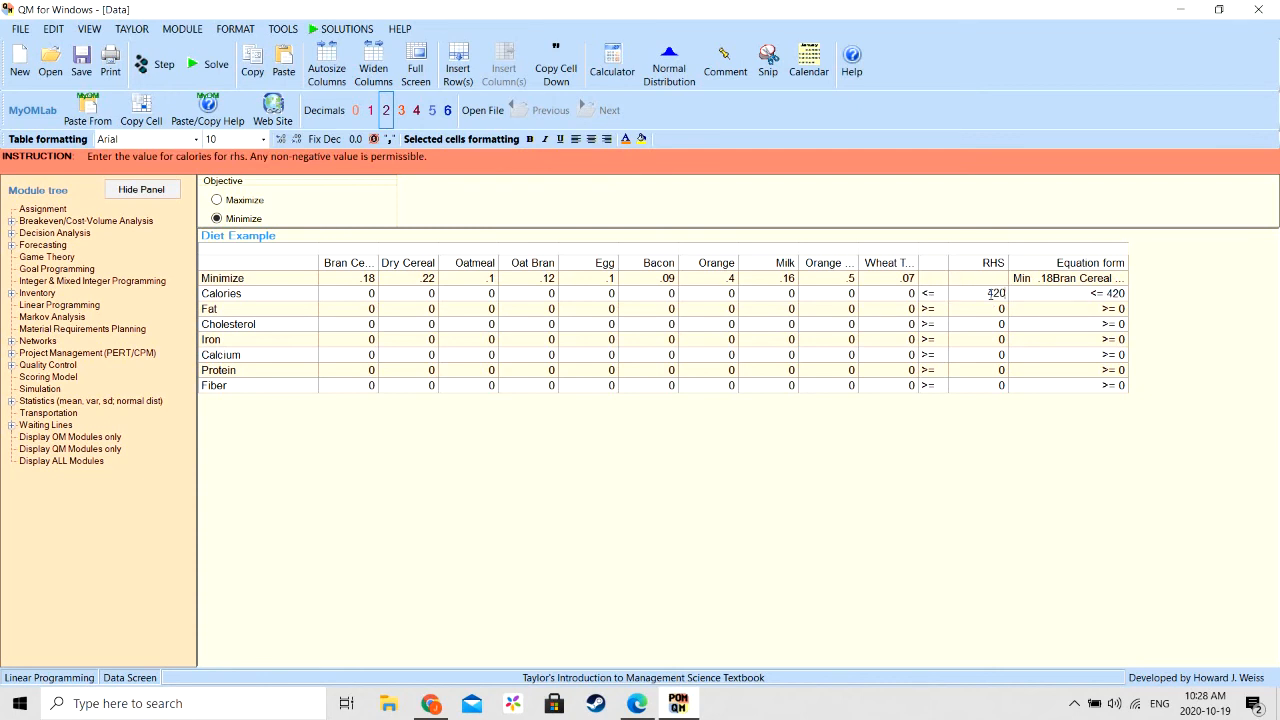
- Change the Fat constraint's sign to <= and set its right-hand side to 20
{"action": "left_click", "coordinate": [926, 310]}
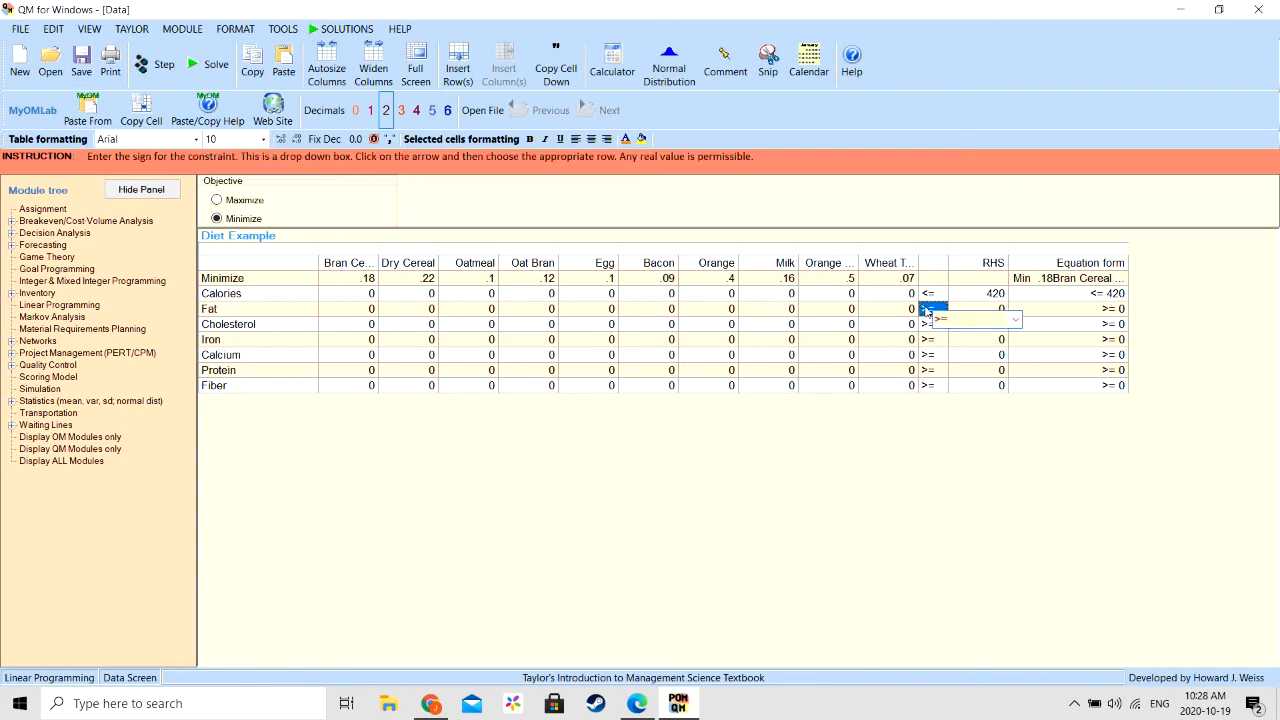
{"action": "left_click", "coordinate": [1015, 319]}
{"action": "left_click", "coordinate": [995, 333]}
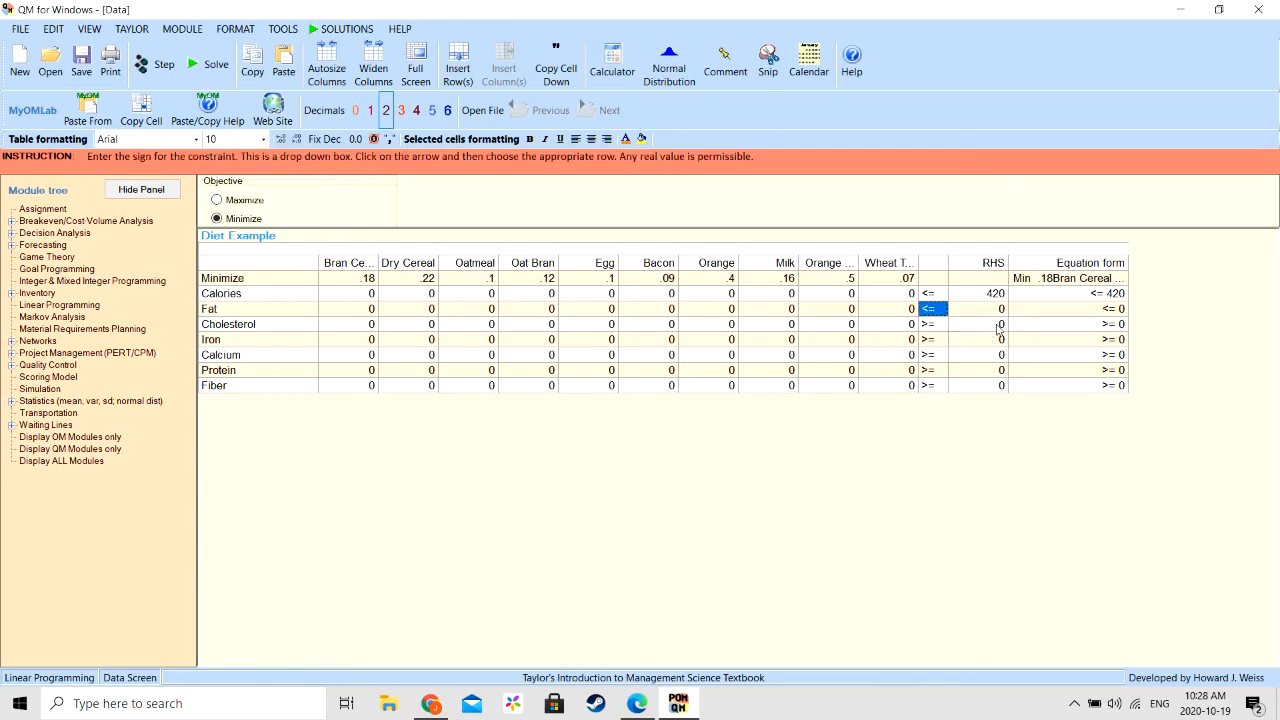
{"action": "left_click", "coordinate": [1000, 312]}
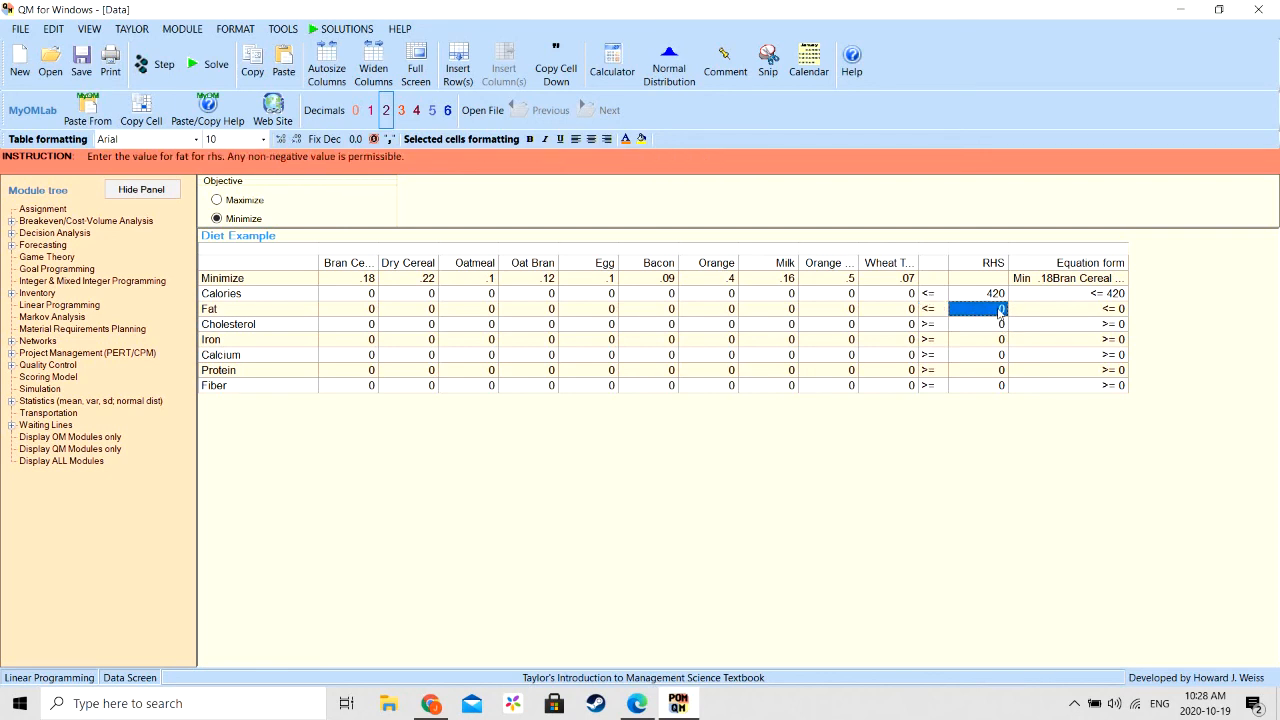
{"action": "left_click", "coordinate": [1000, 311]}
{"action": "type", "text": "20"}
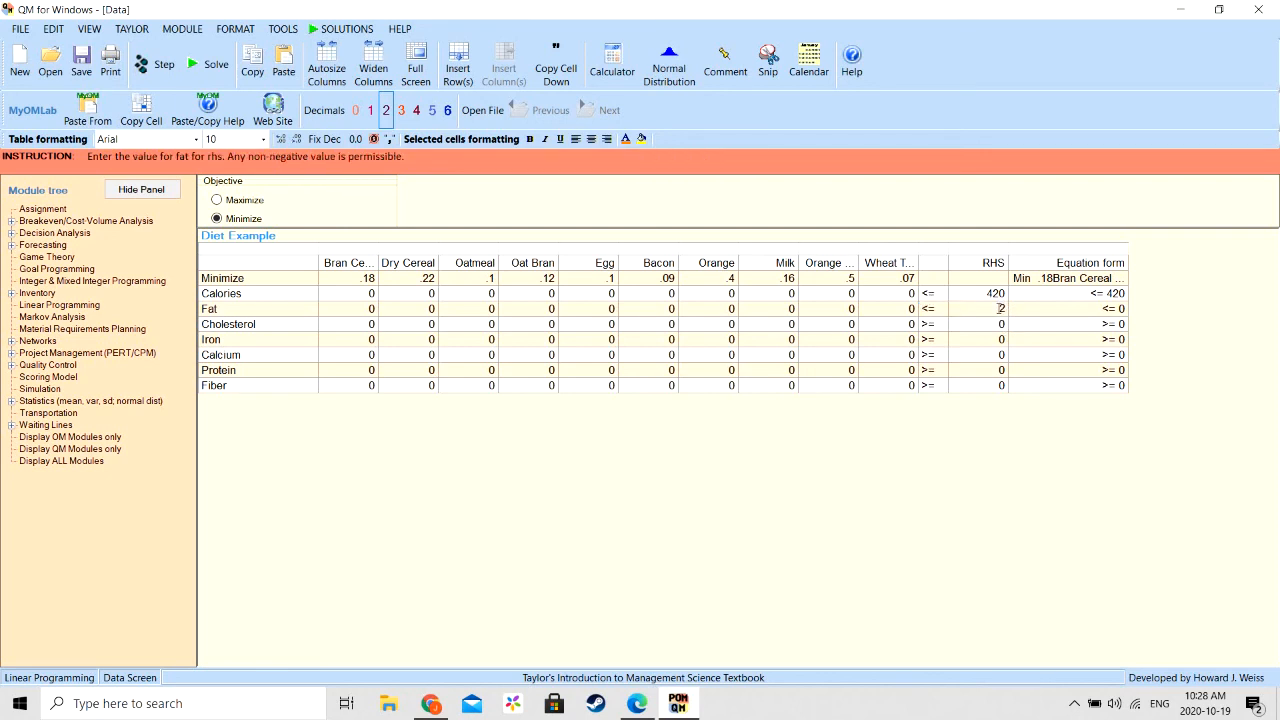
- Change the Cholesterol constraint's sign to <= and set its right-hand side to 30
{"action": "left_click", "coordinate": [935, 326]}
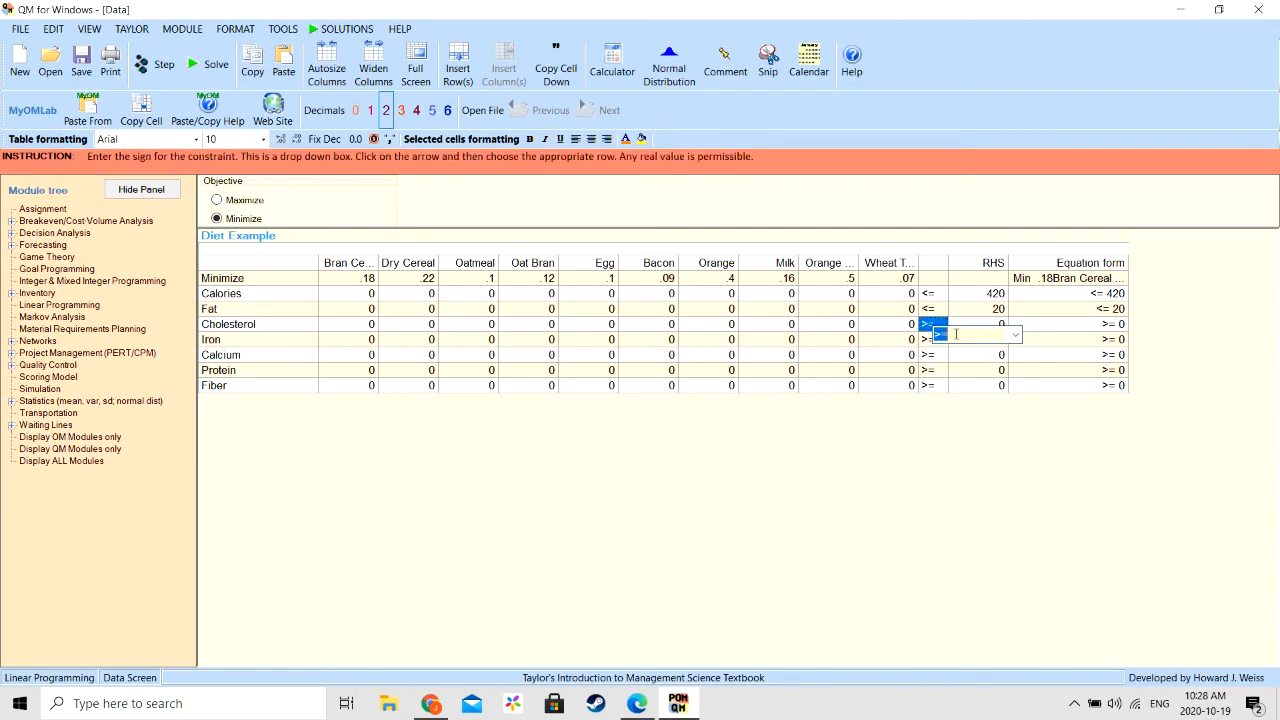
{"action": "left_click", "coordinate": [1015, 335]}
{"action": "left_click", "coordinate": [979, 352]}
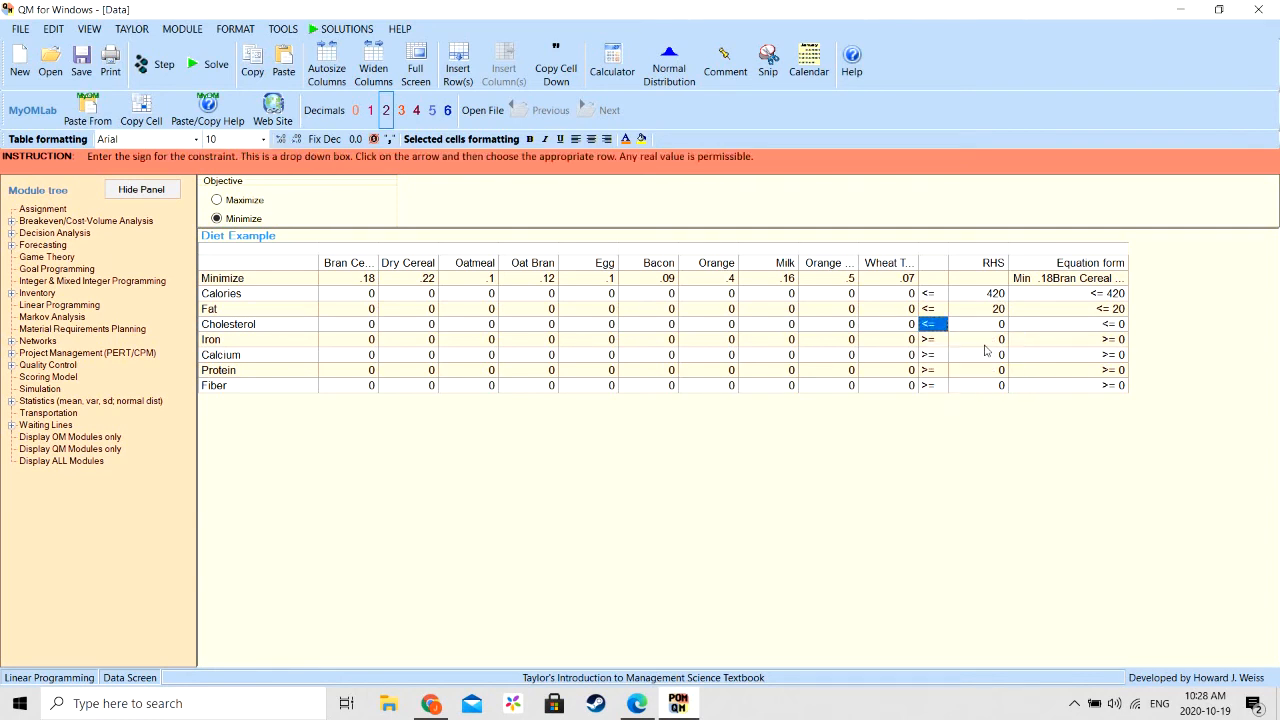
{"action": "left_click", "coordinate": [993, 327]}
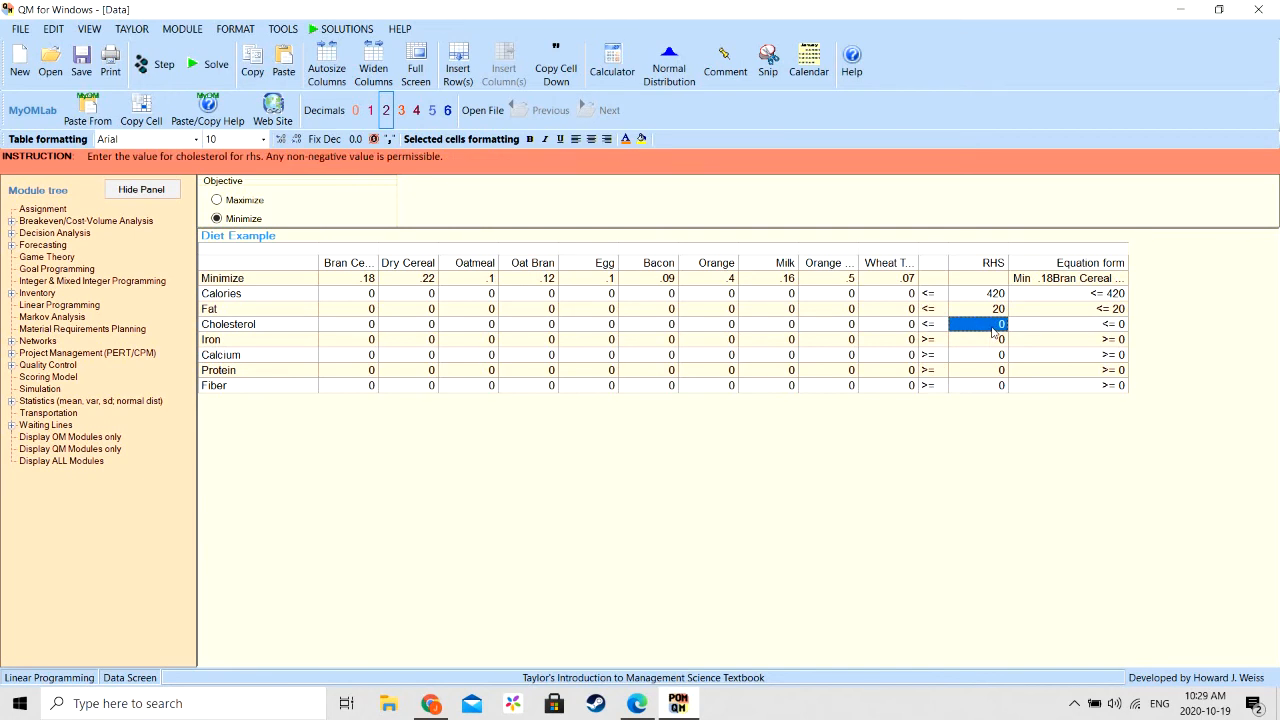
{"action": "left_click", "coordinate": [993, 327]}
{"action": "type", "text": "30"}
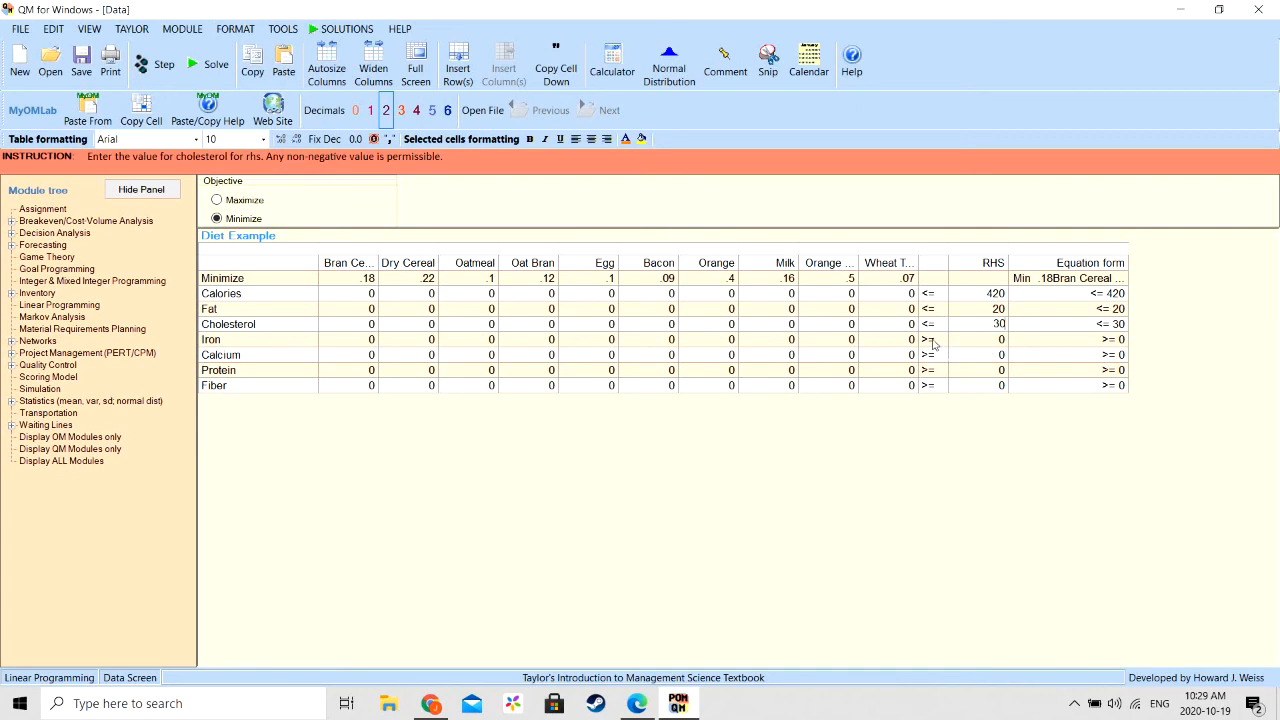
- Set the right-hand side to 5 for the Iron constraint and 400 for the Calcium constraint
{"action": "left_click", "coordinate": [988, 344]}
{"action": "type", "text": "5"}
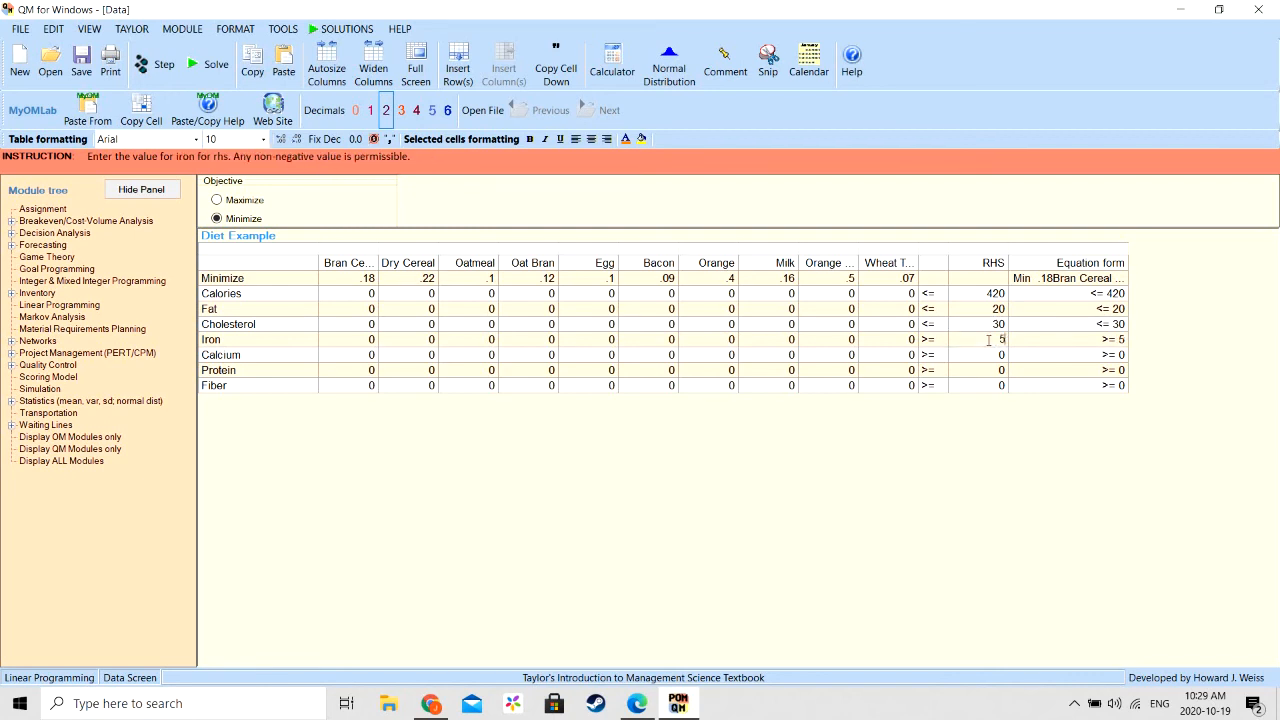
{"action": "left_click", "coordinate": [990, 357]}
{"action": "type", "text": "4"}
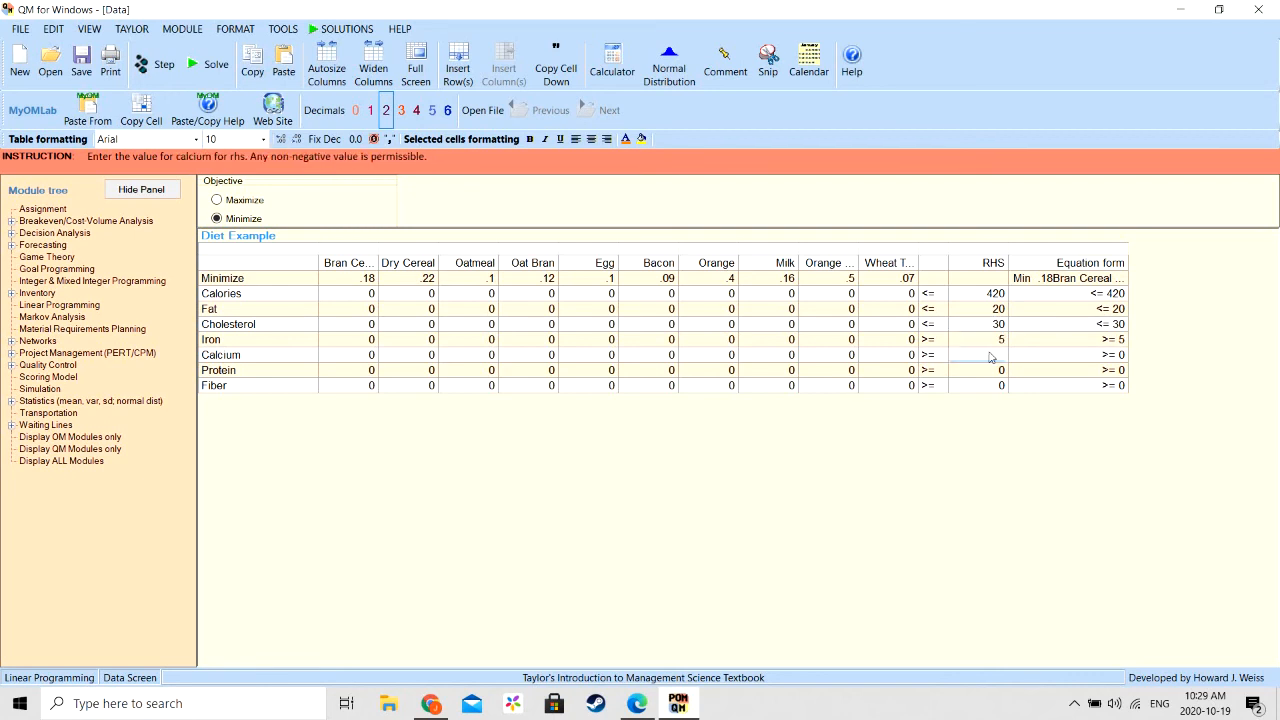
{"action": "type", "text": "00"}
- Set the right-hand side to 20 for the Protein constraint and 12 for the Fiber constraint
{"action": "left_click", "coordinate": [997, 372]}
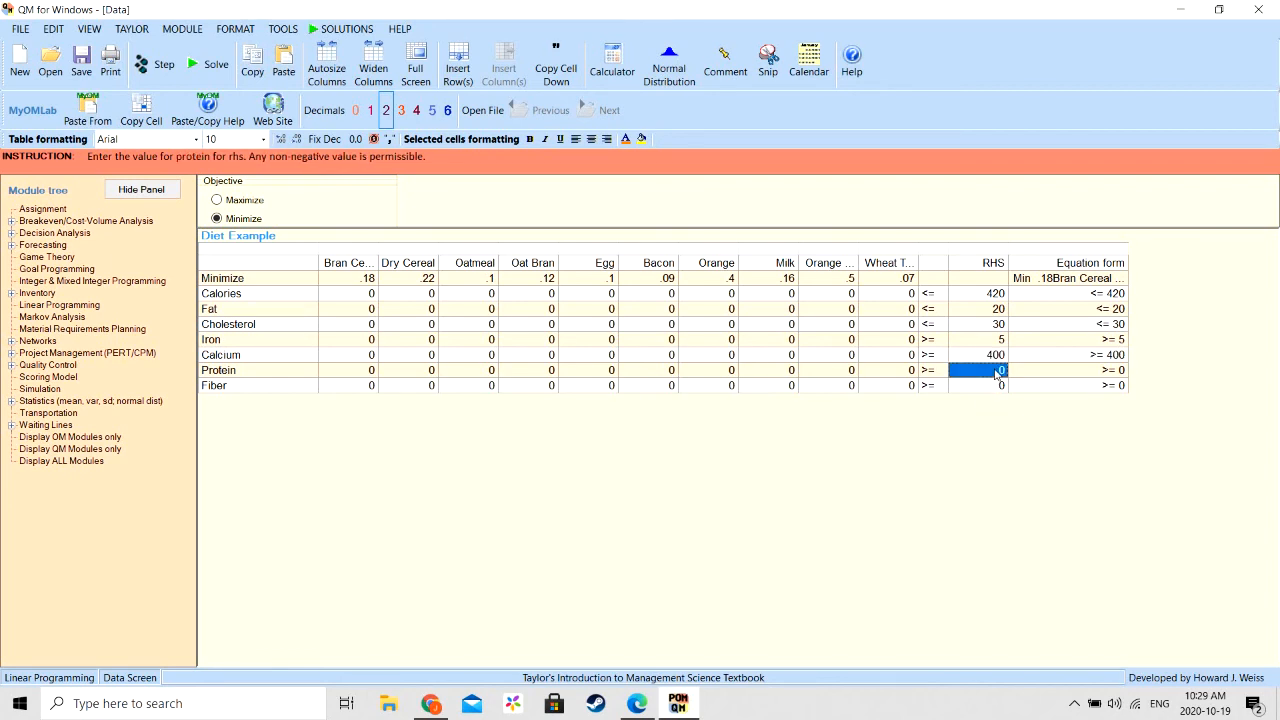
{"action": "type", "text": "20"}
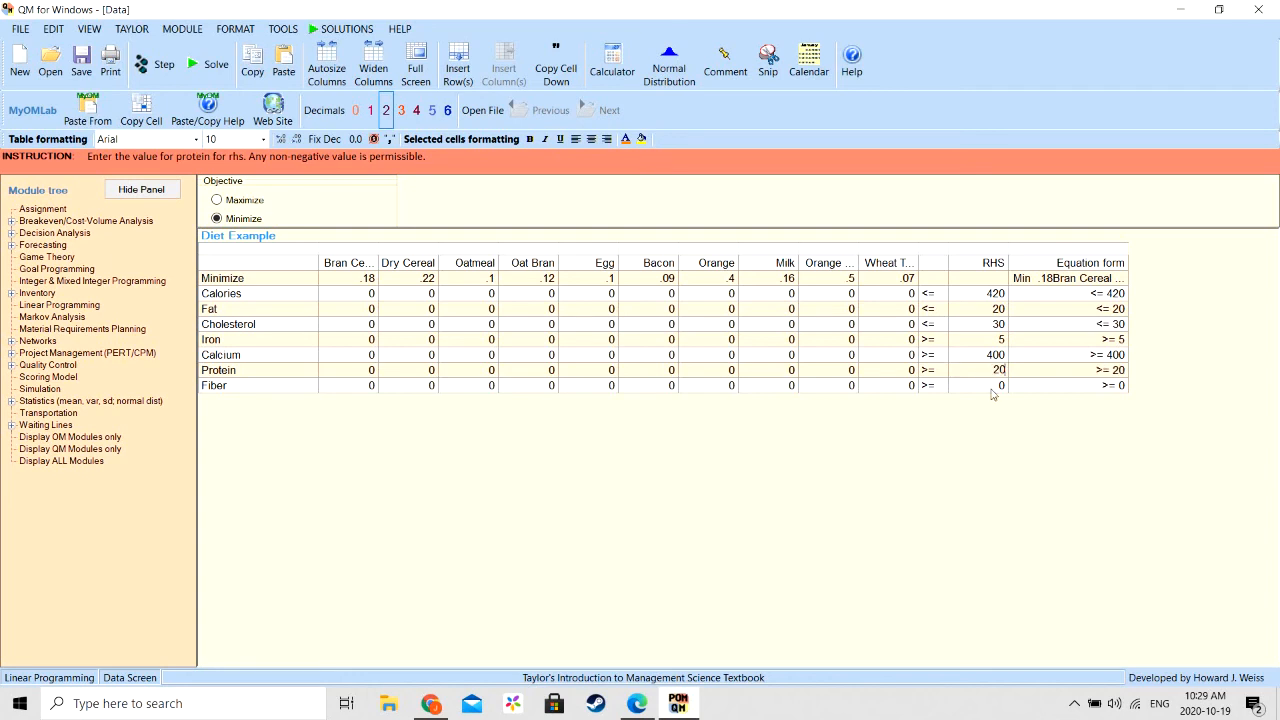
{"action": "left_click", "coordinate": [993, 388]}
{"action": "type", "text": "12"}
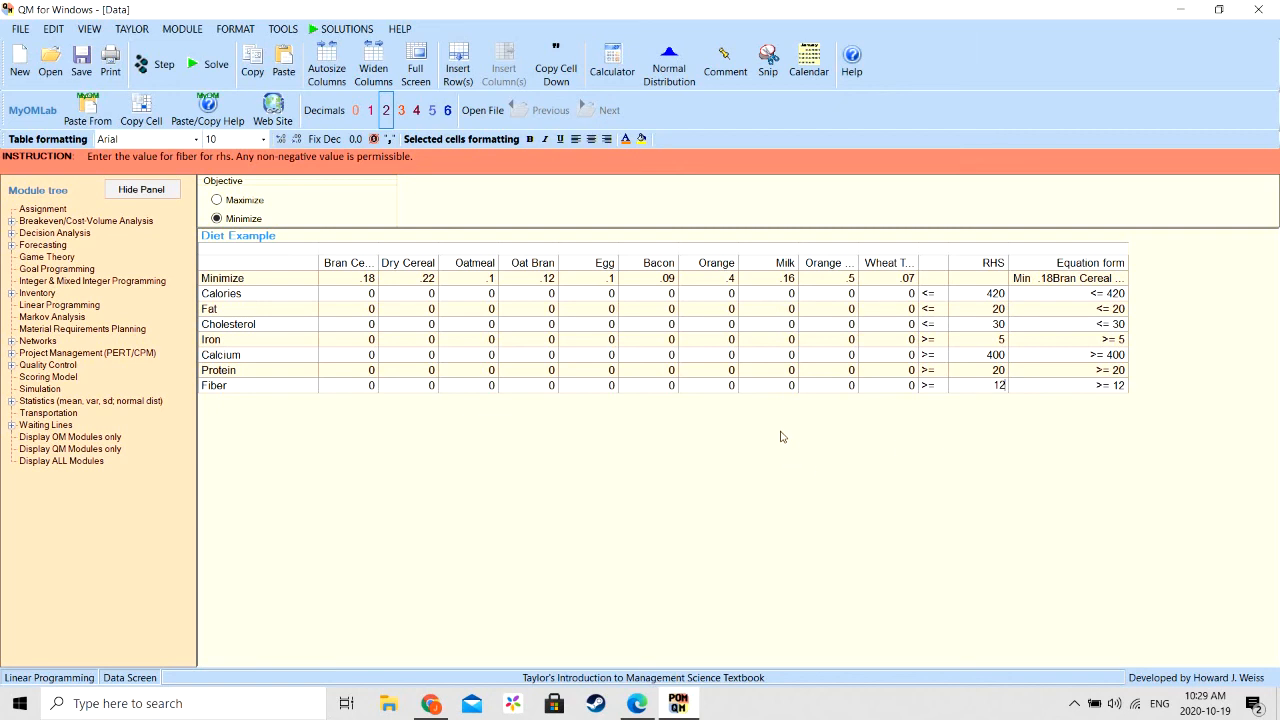
- In the Calories row, enter coefficients 90 for Bran Cereal, 110 for Dry Cereal and 100 for Oatmeal
{"action": "left_click", "coordinate": [371, 293]}
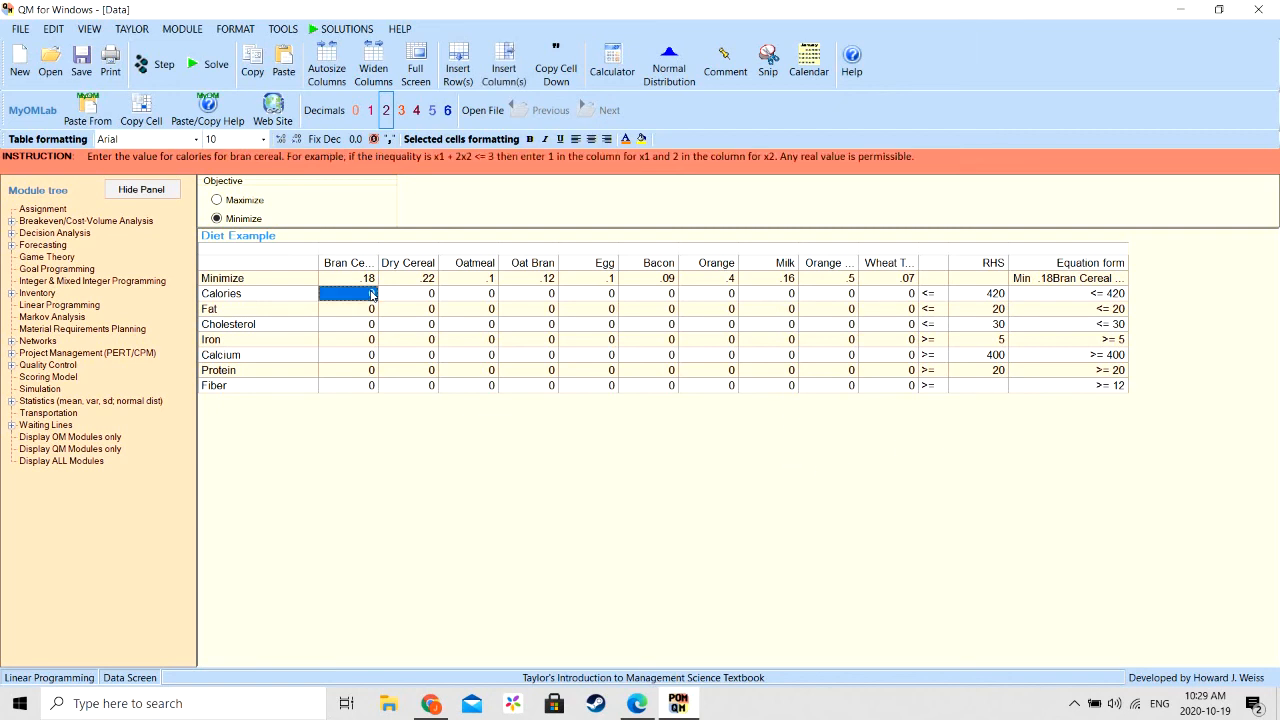
{"action": "left_click", "coordinate": [370, 295]}
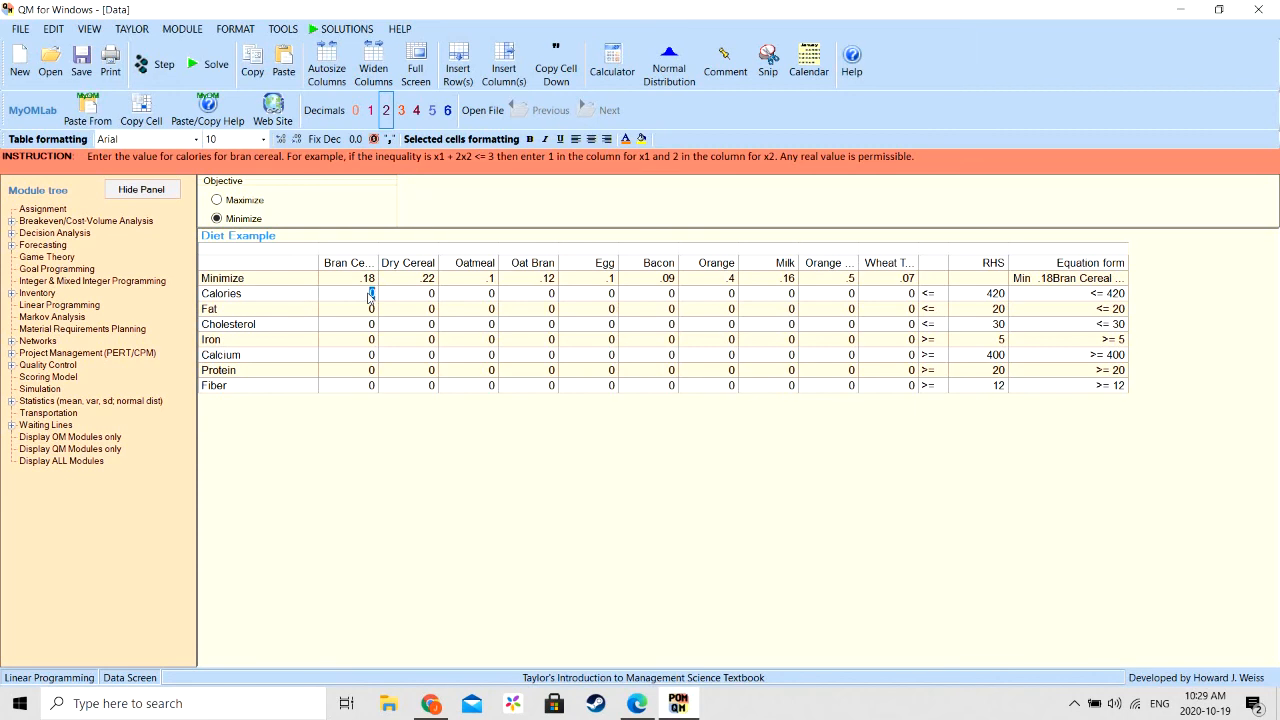
{"action": "type", "text": "90"}
{"action": "key", "text": "Return"}
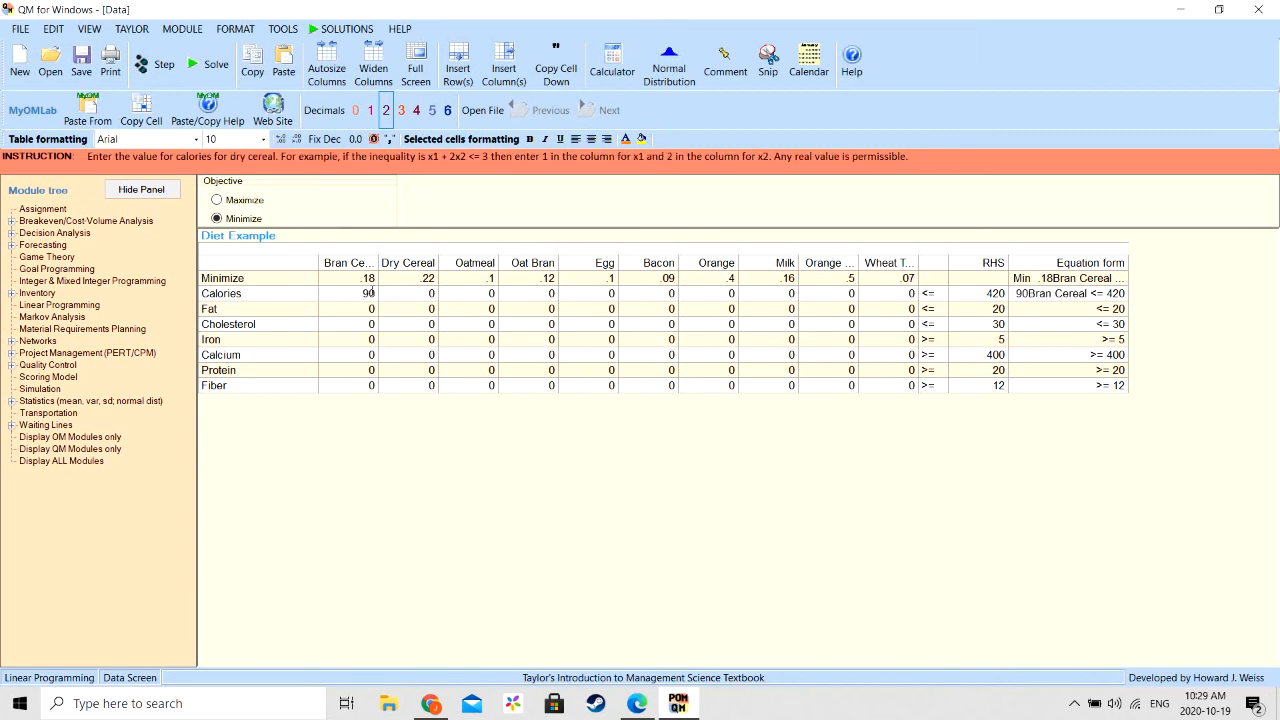
{"action": "type", "text": "110"}
{"action": "key", "text": "Return"}
{"action": "type", "text": "100"}
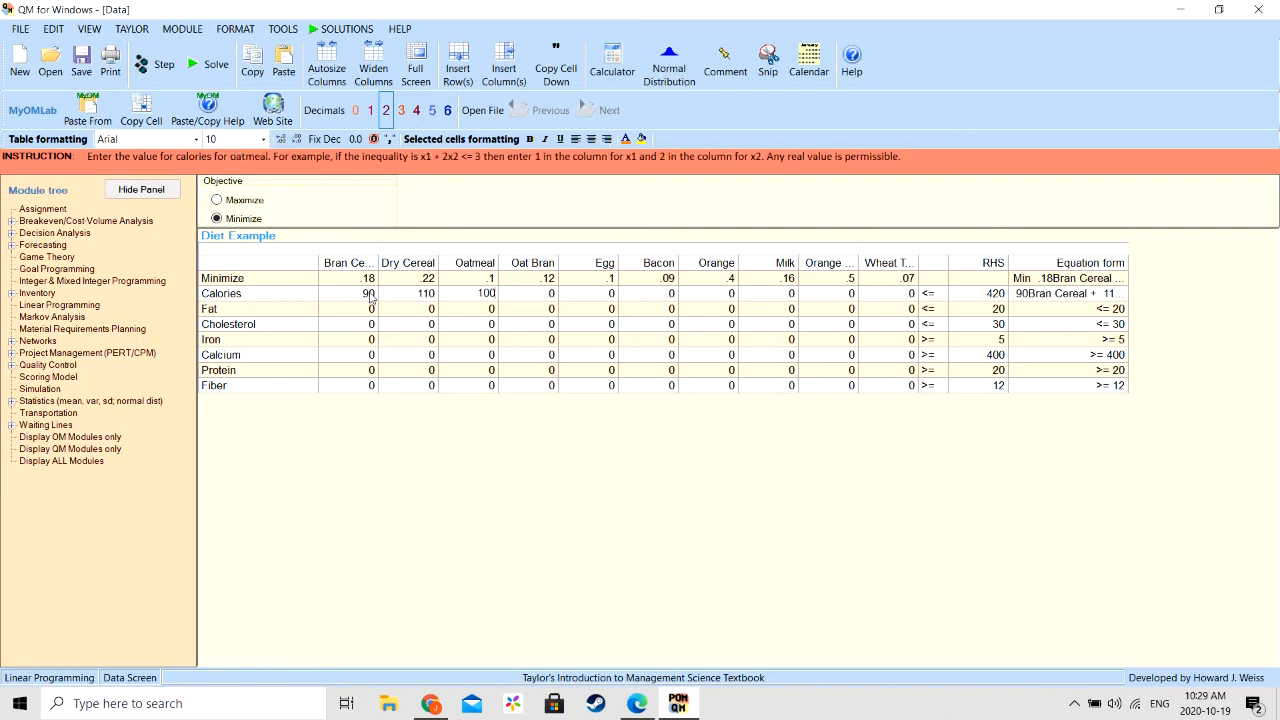
{"action": "key", "text": "Return"}
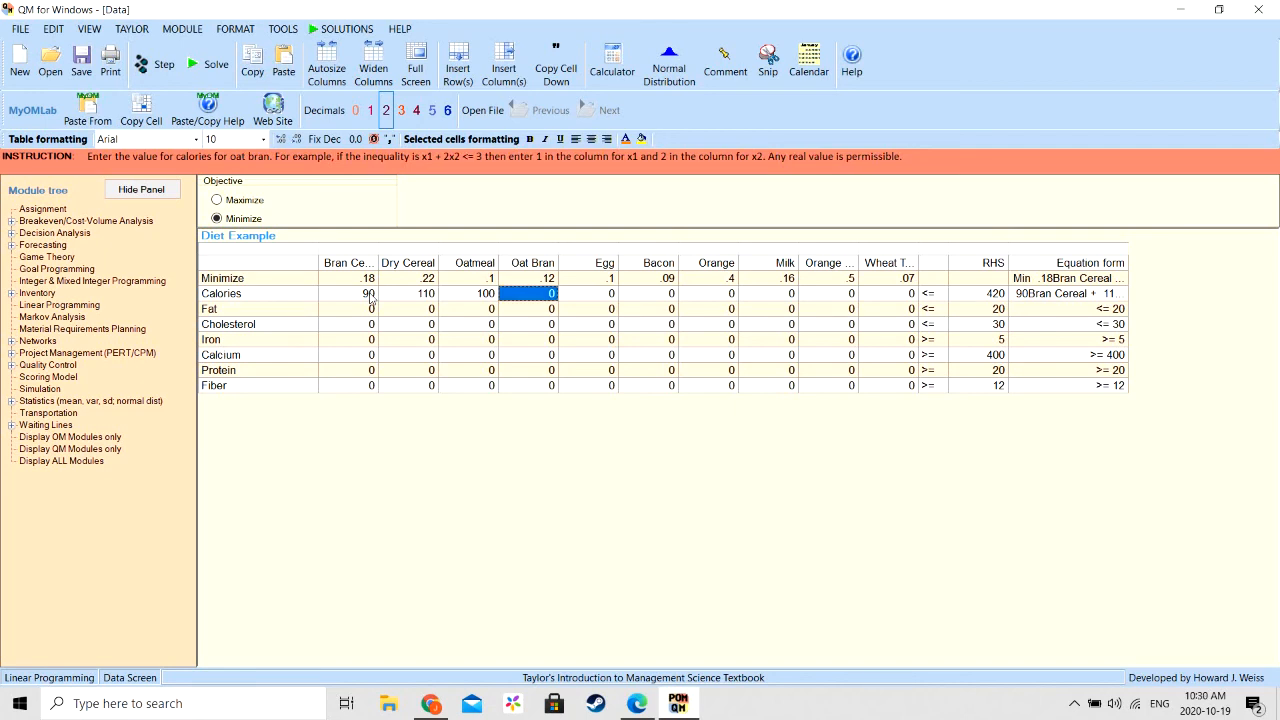
- In the Calories row, enter coefficients 90 for Oat Bran, 75 for Egg and 35 for Bacon
{"action": "key", "text": "Return"}
{"action": "type", "text": "9"}
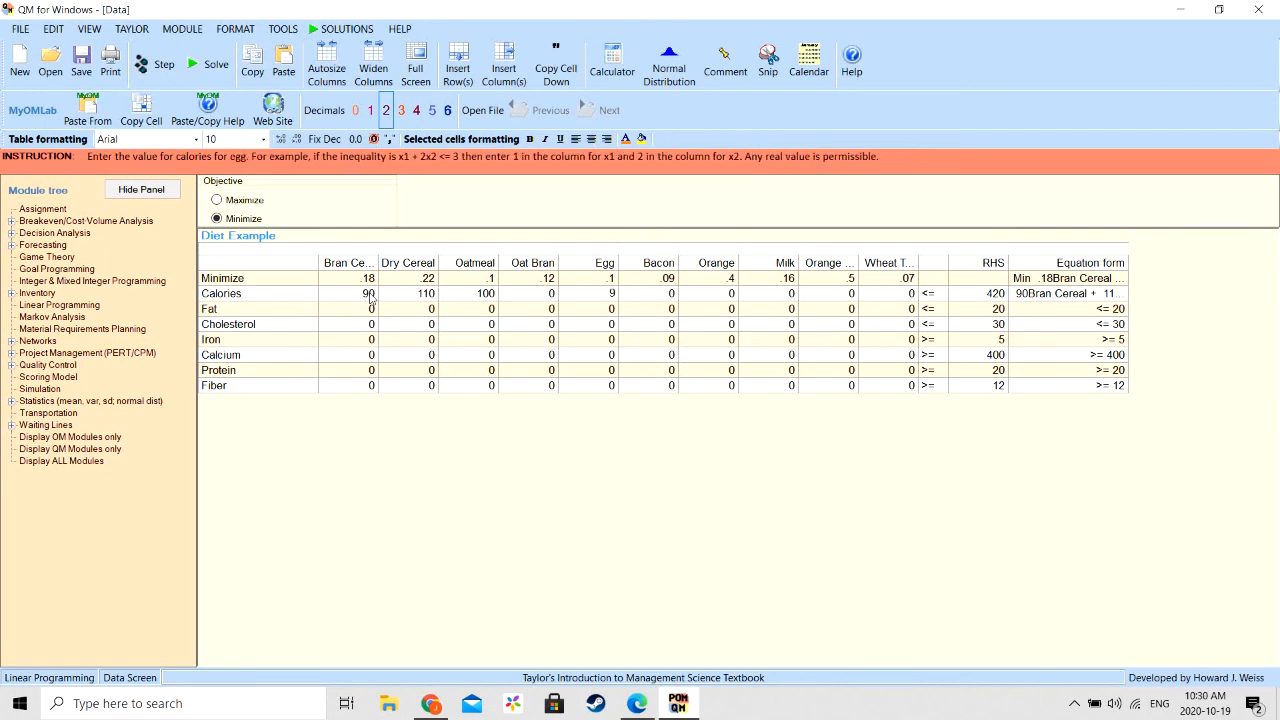
{"action": "left_click", "coordinate": [548, 297]}
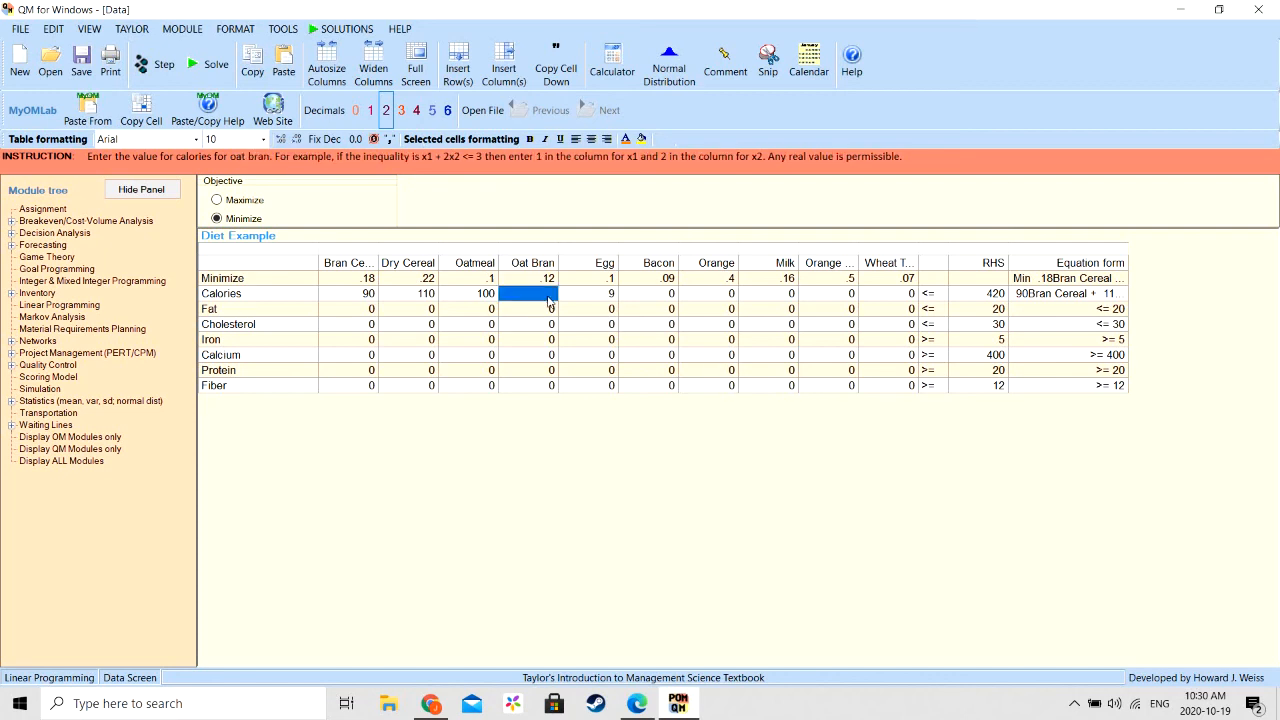
{"action": "type", "text": "90"}
{"action": "key", "text": "Return"}
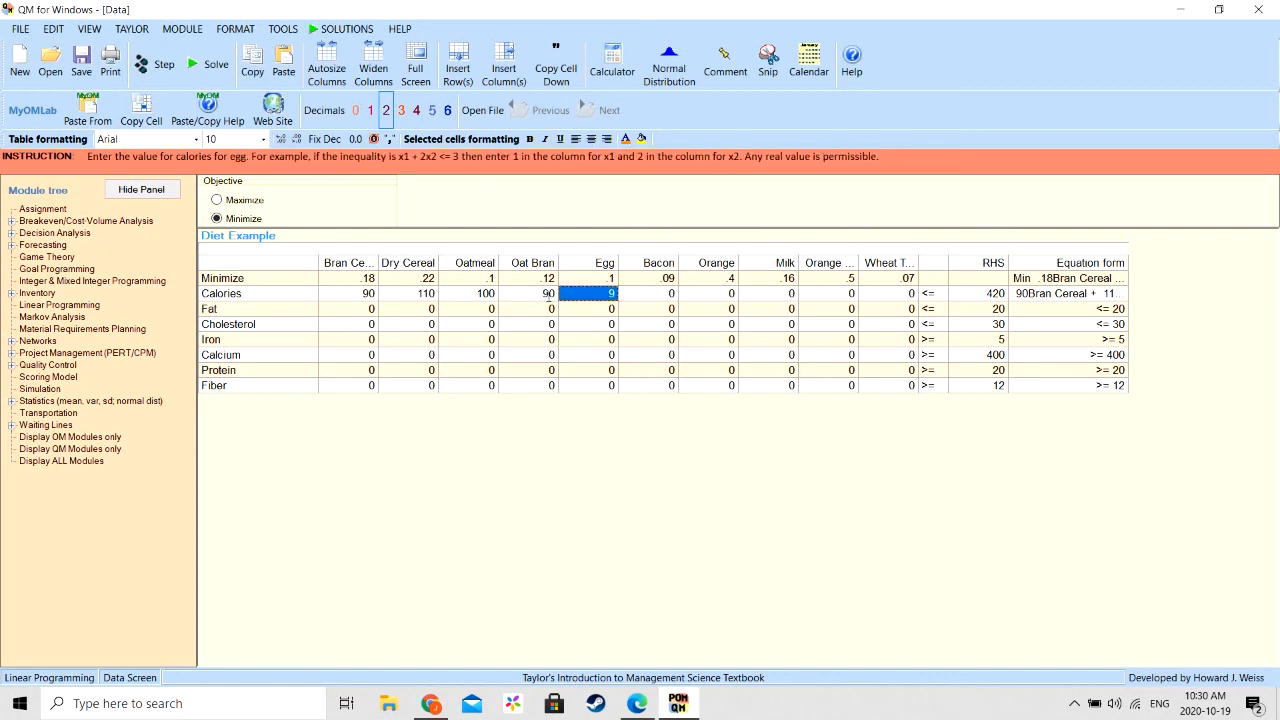
{"action": "type", "text": "9"}
{"action": "key", "text": "BackSpace"}
{"action": "type", "text": "75"}
{"action": "key", "text": "Return"}
{"action": "type", "text": "35"}
{"action": "key", "text": "Return"}
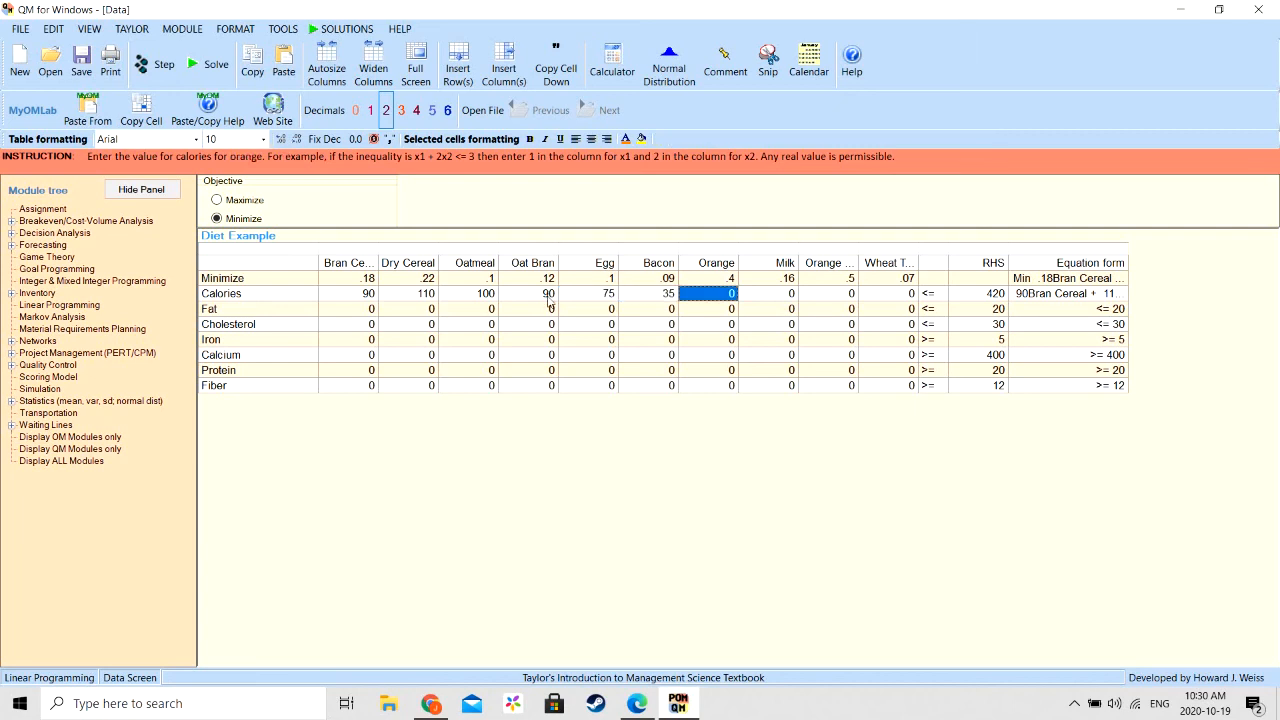
- Complete the Calories row with coefficients 65 for Orange, 100 for Milk, 120 for Orange Juice and 65 for Wheat Toast
{"action": "type", "text": "65"}
{"action": "key", "text": "Return"}
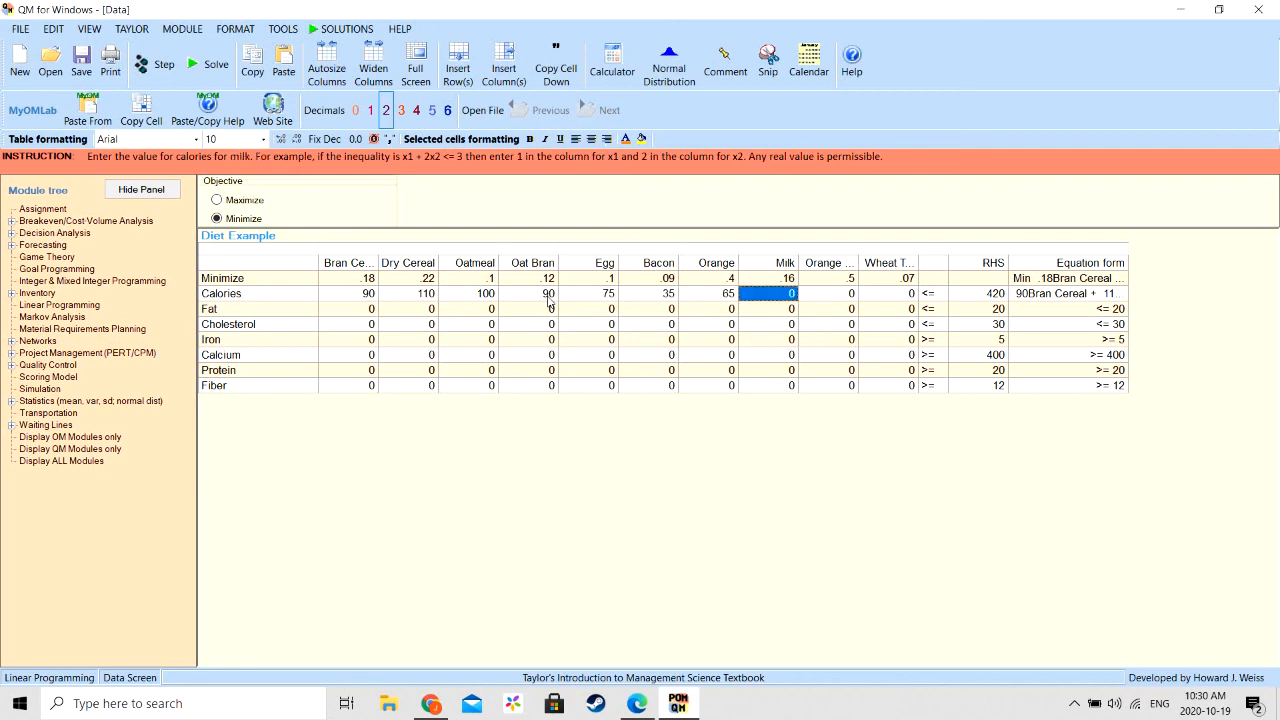
{"action": "type", "text": "100"}
{"action": "key", "text": "Return"}
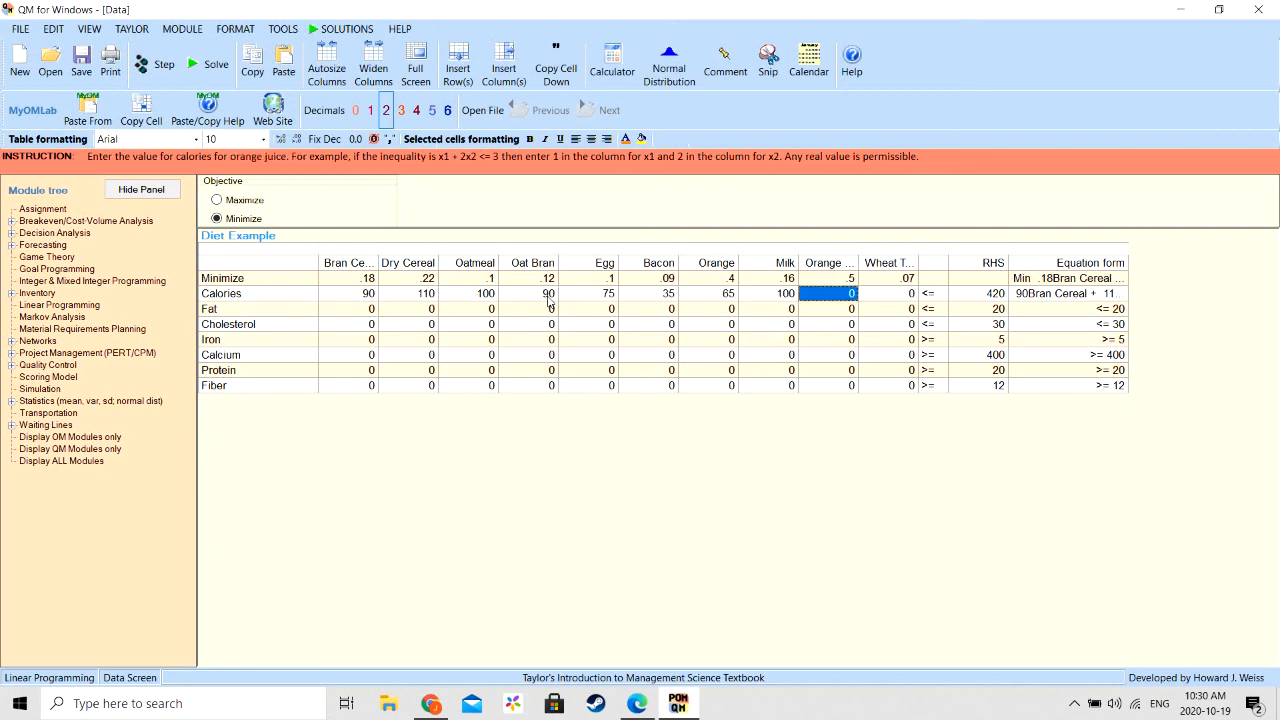
{"action": "type", "text": "120"}
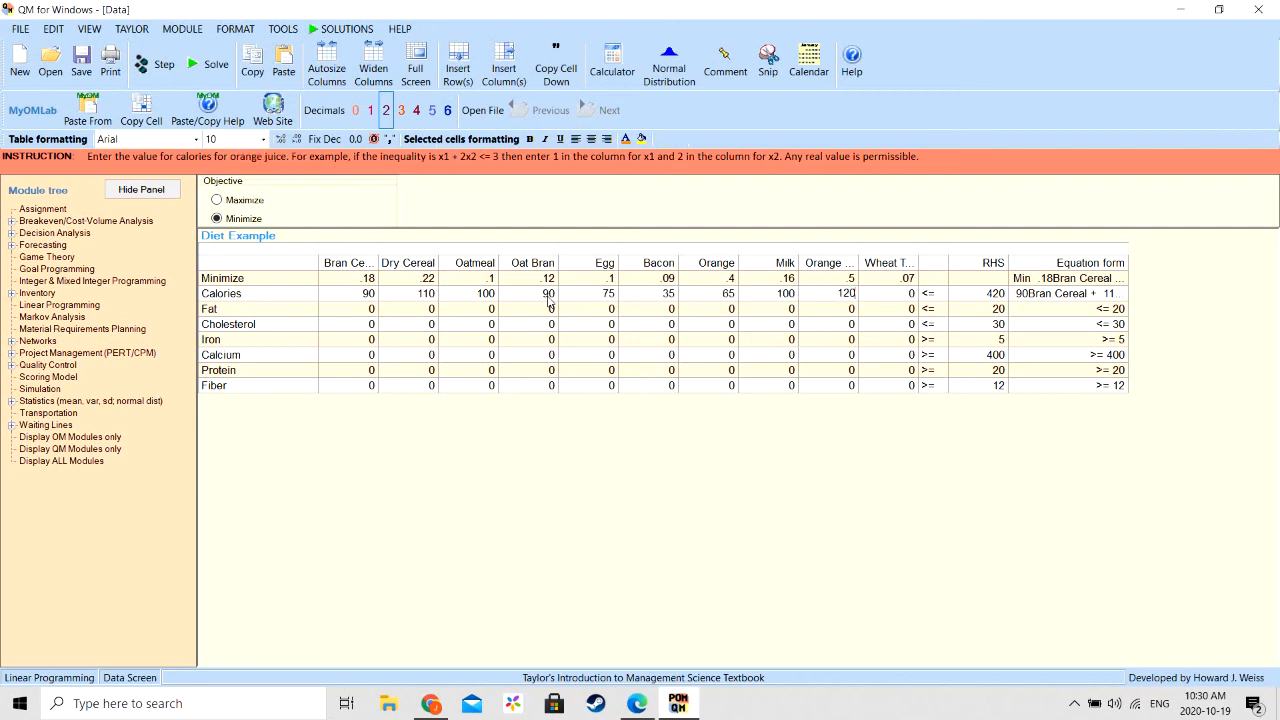
{"action": "key", "text": "Return"}
{"action": "type", "text": "65"}
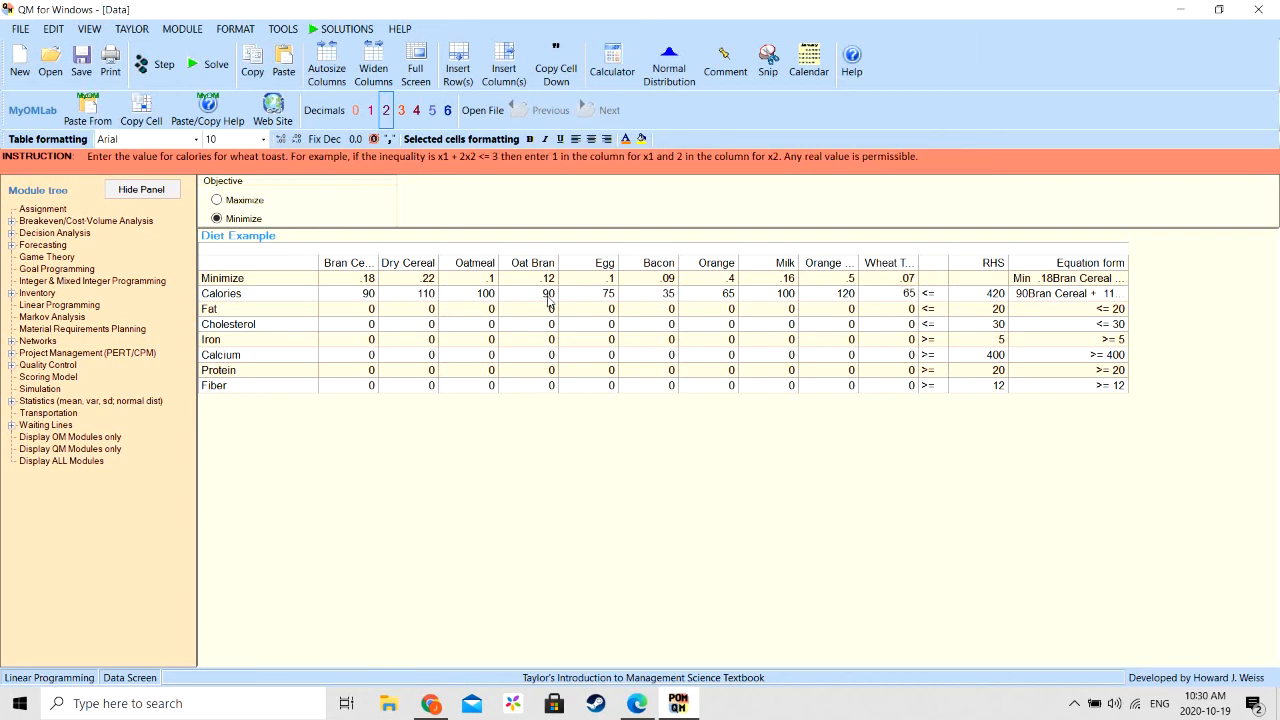
- In the Fat row, enter a coefficient of 2 for Dry Cereal, Oatmeal and Oat Bran, leaving Bran Cereal at 0
{"action": "left_click", "coordinate": [364, 313]}
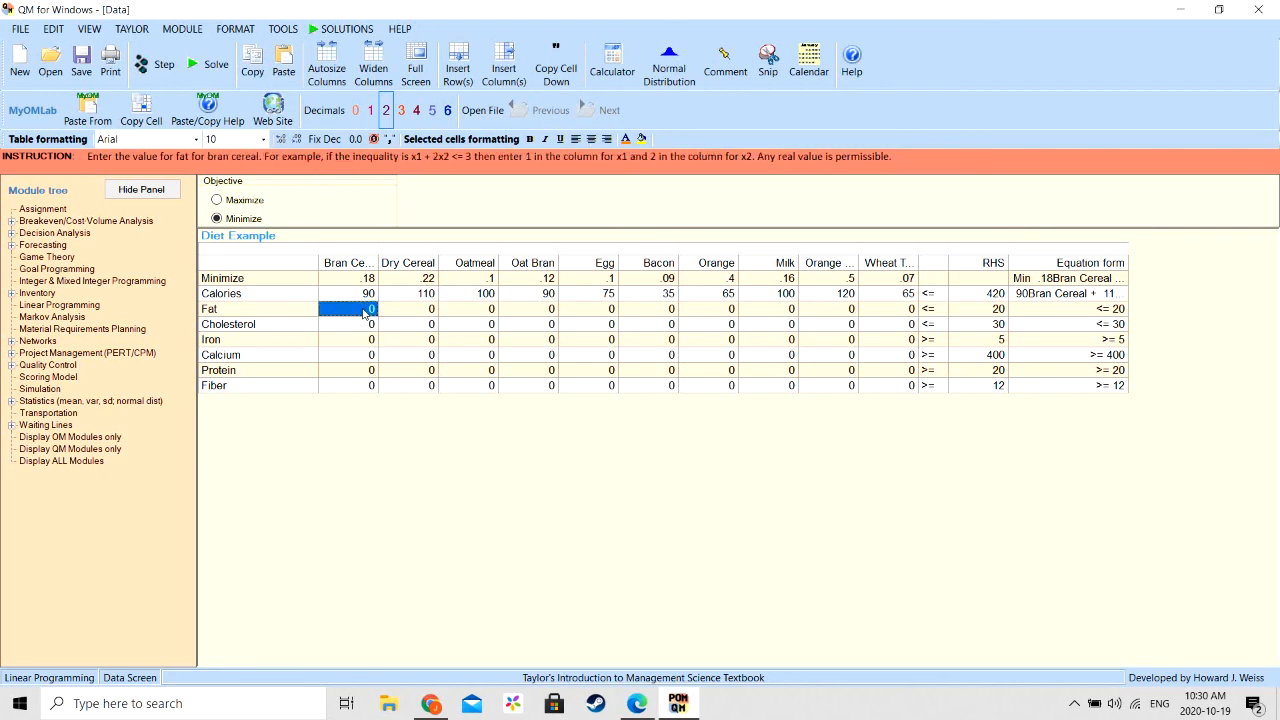
{"action": "key", "text": "Tab"}
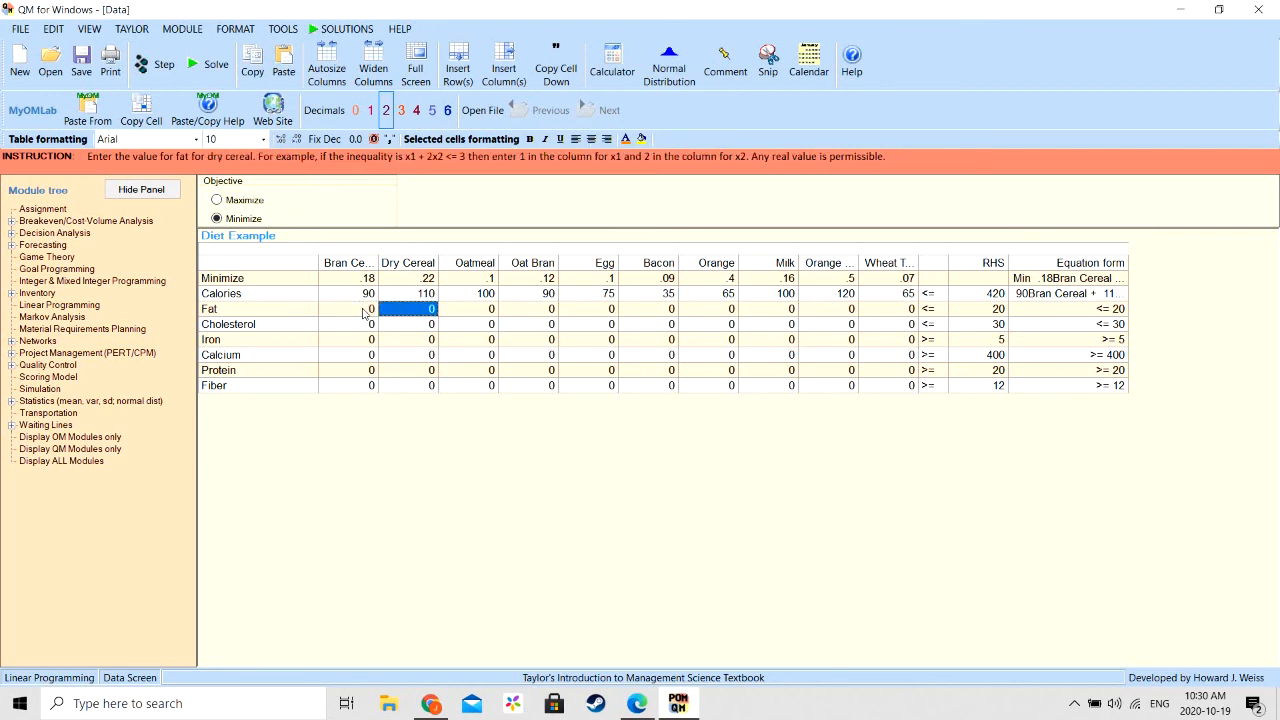
{"action": "type", "text": "2"}
{"action": "key", "text": "Tab"}
{"action": "type", "text": "2"}
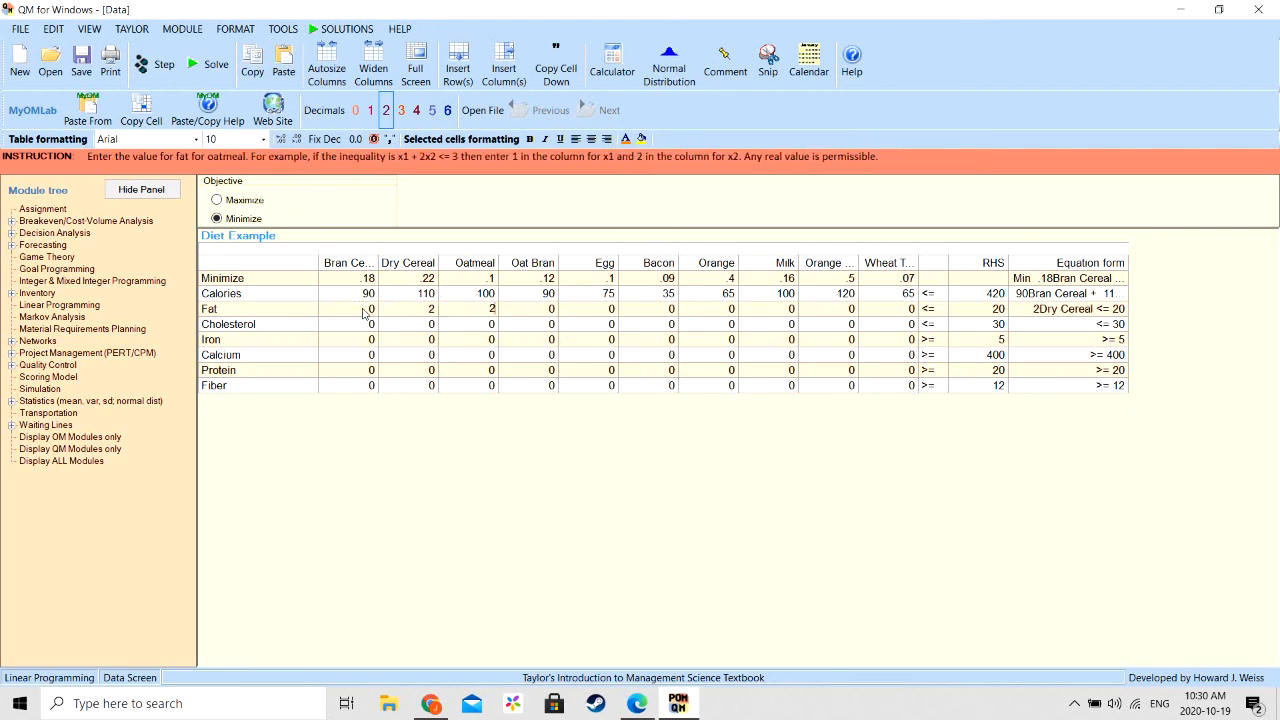
{"action": "key", "text": "Tab"}
{"action": "type", "text": "2"}
{"action": "key", "text": "Tab"}
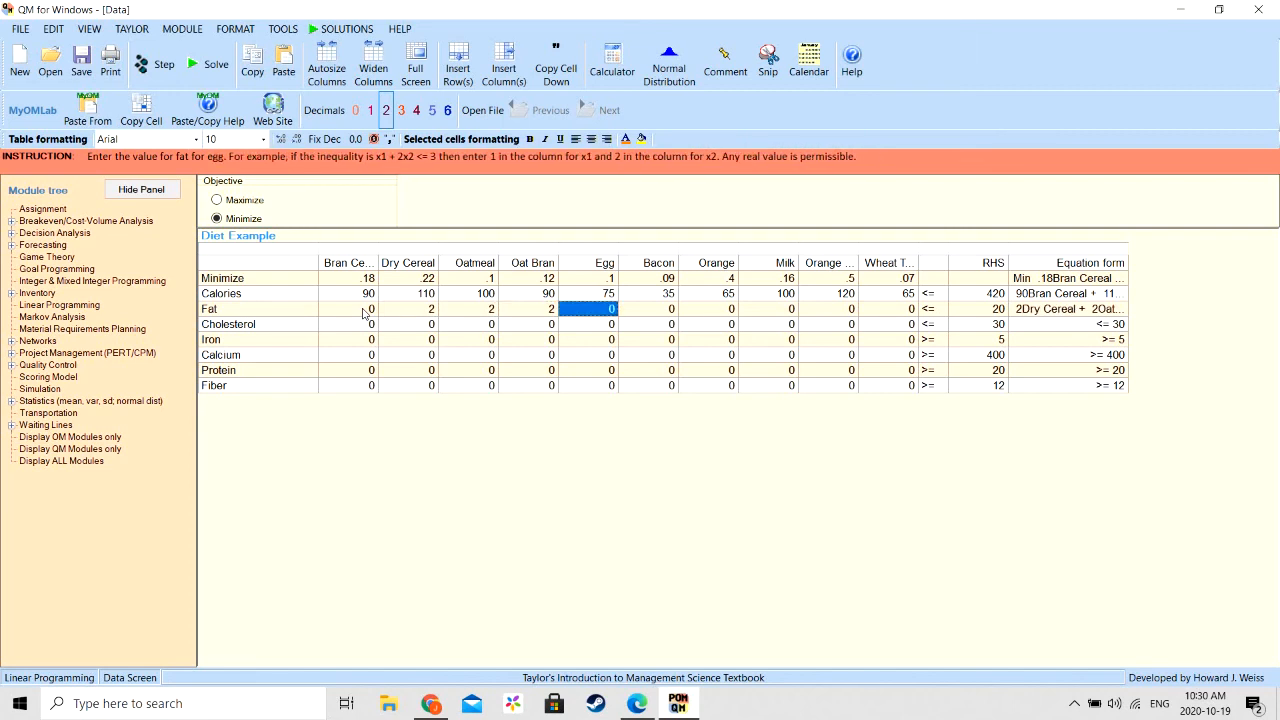
- Complete the Fat row with coefficients 5 for Egg, 3 for Bacon, 4 for Milk and 1 for Wheat Toast
{"action": "type", "text": "5"}
{"action": "key", "text": "Tab"}
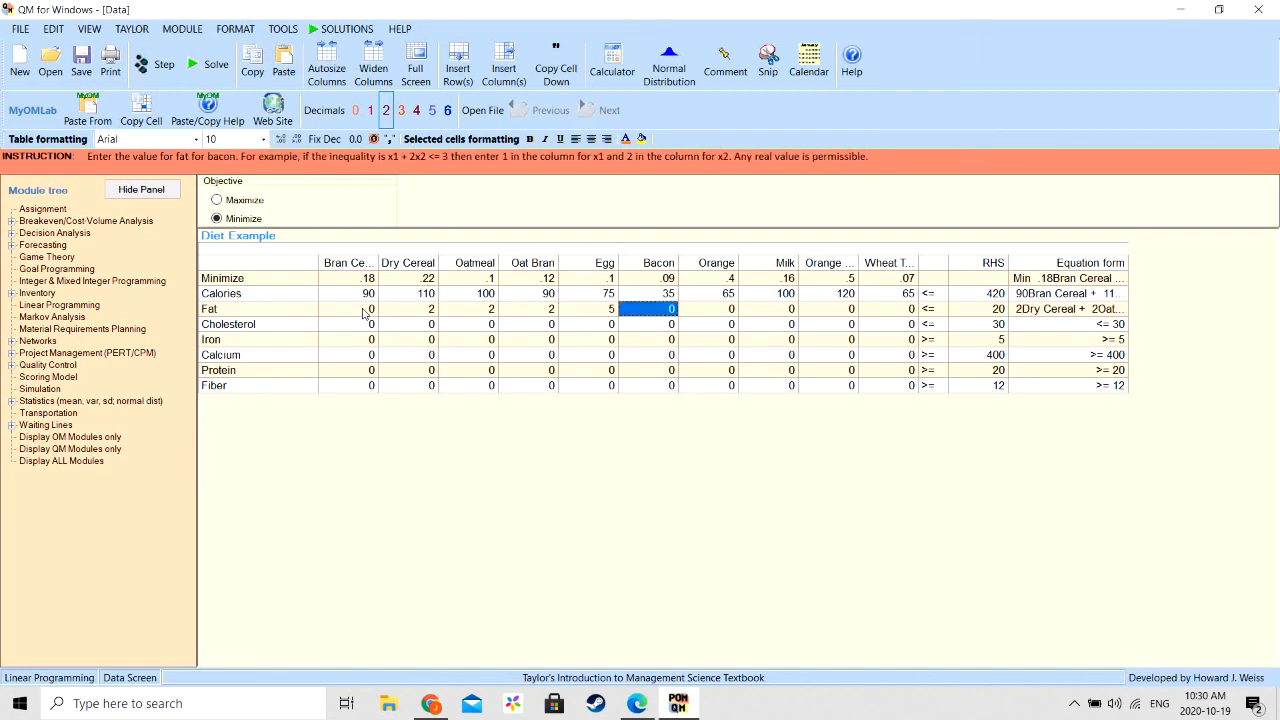
{"action": "type", "text": "3"}
{"action": "key", "text": "Tab"}
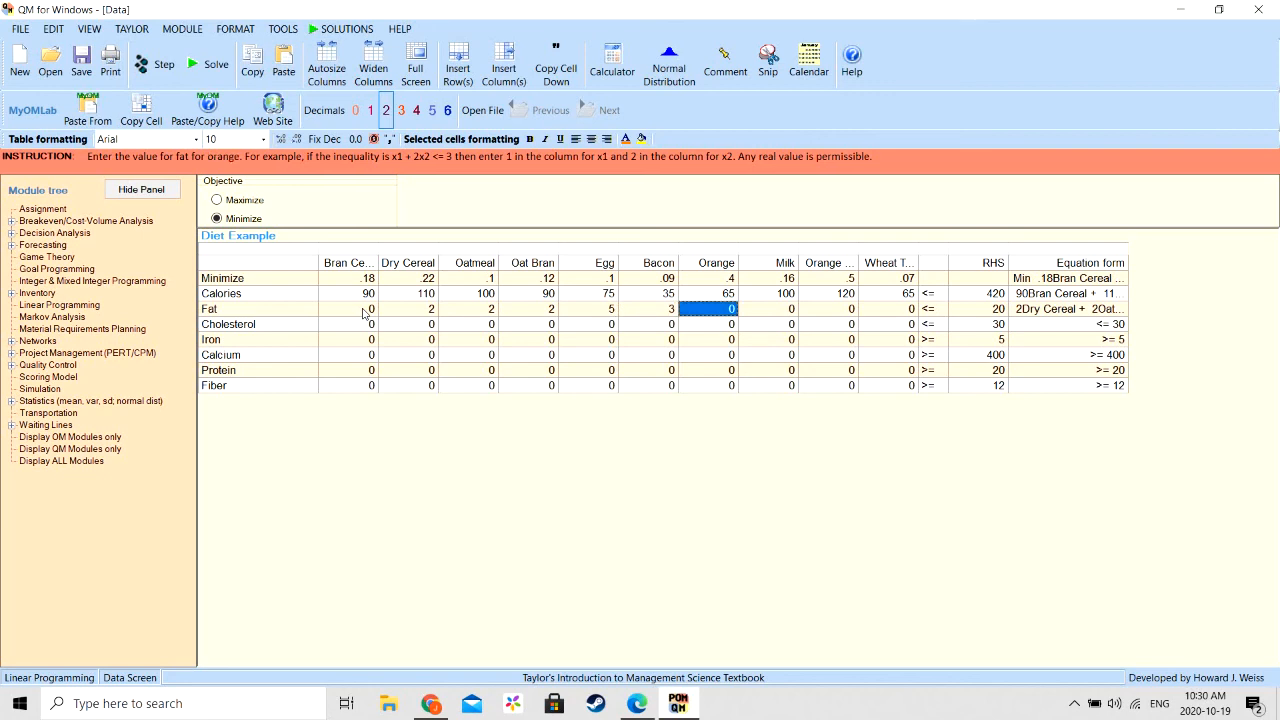
{"action": "key", "text": "Tab"}
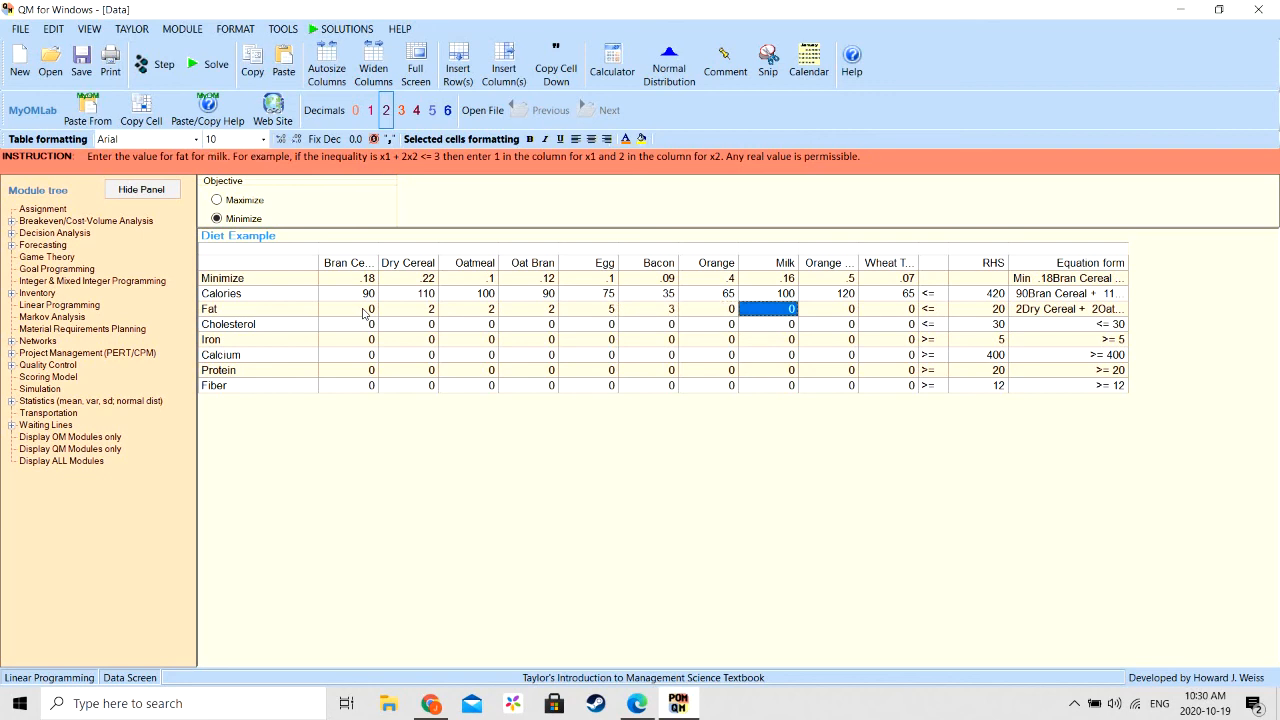
{"action": "type", "text": "4"}
{"action": "key", "text": "Tab"}
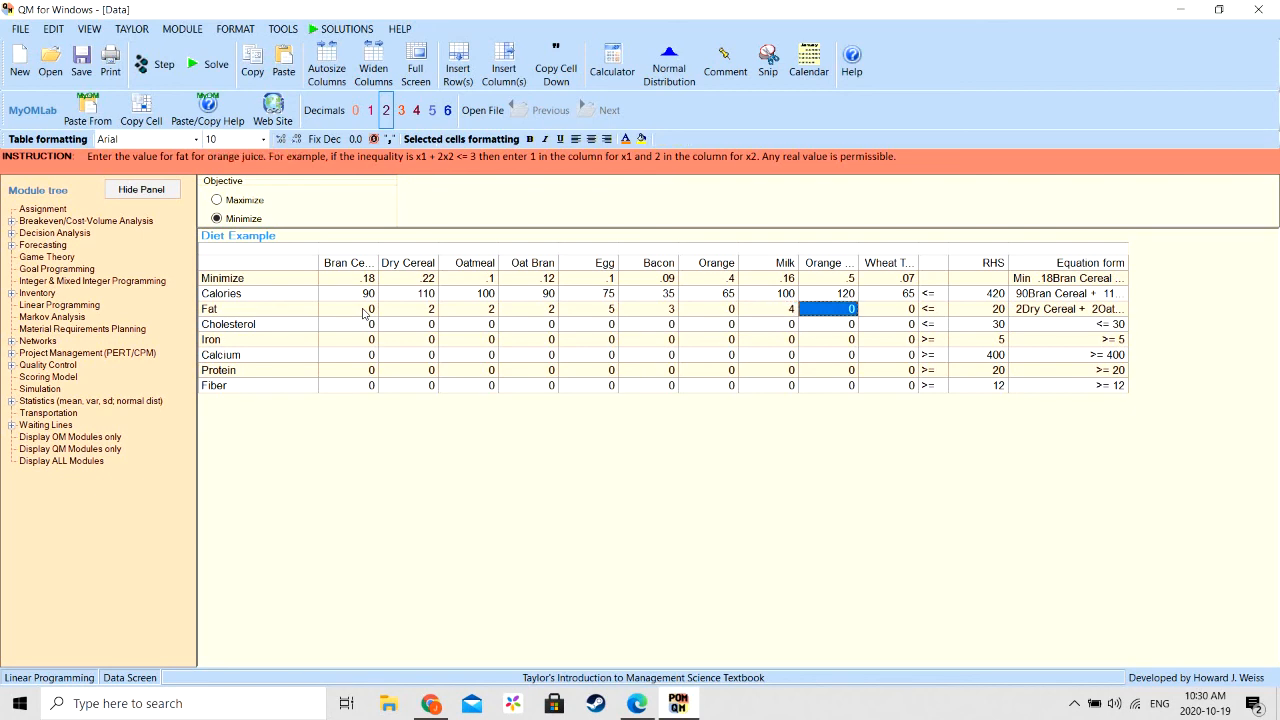
{"action": "key", "text": "Tab"}
{"action": "type", "text": "1"}
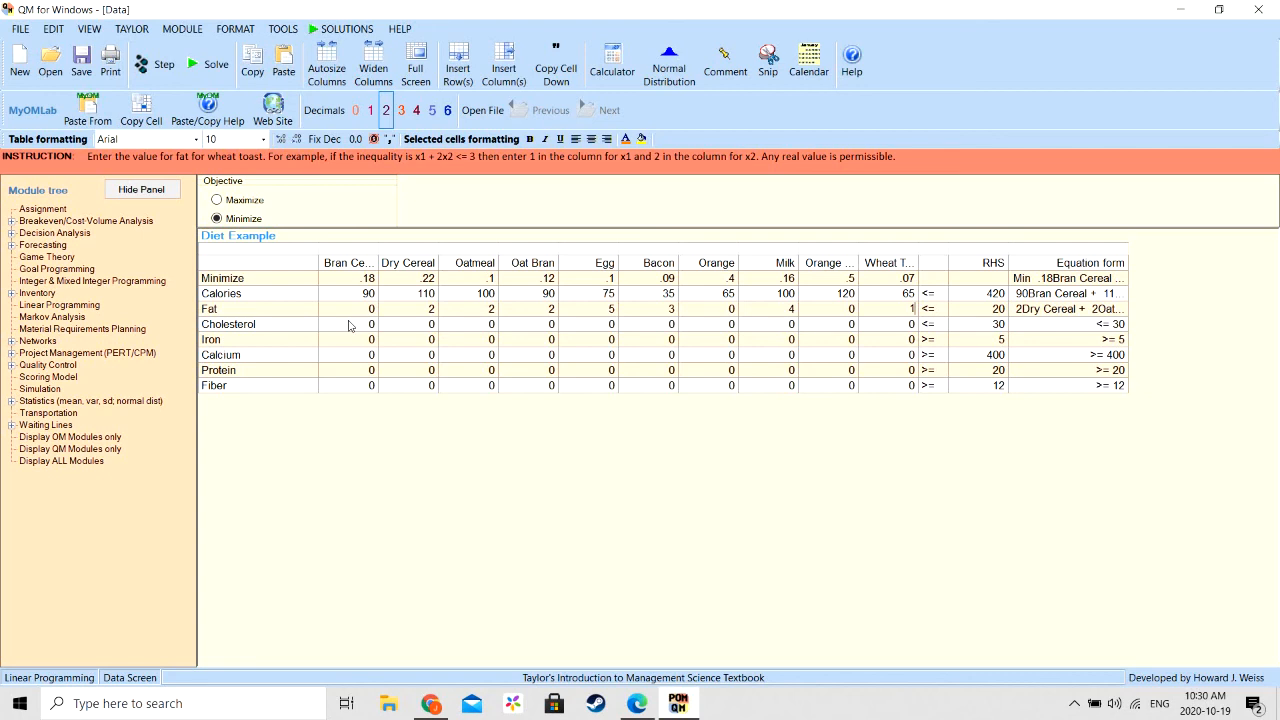
- In the Cholesterol row, enter coefficients 270 for Egg, 8 for Bacon and 12 for Milk
{"action": "left_click", "coordinate": [591, 328]}
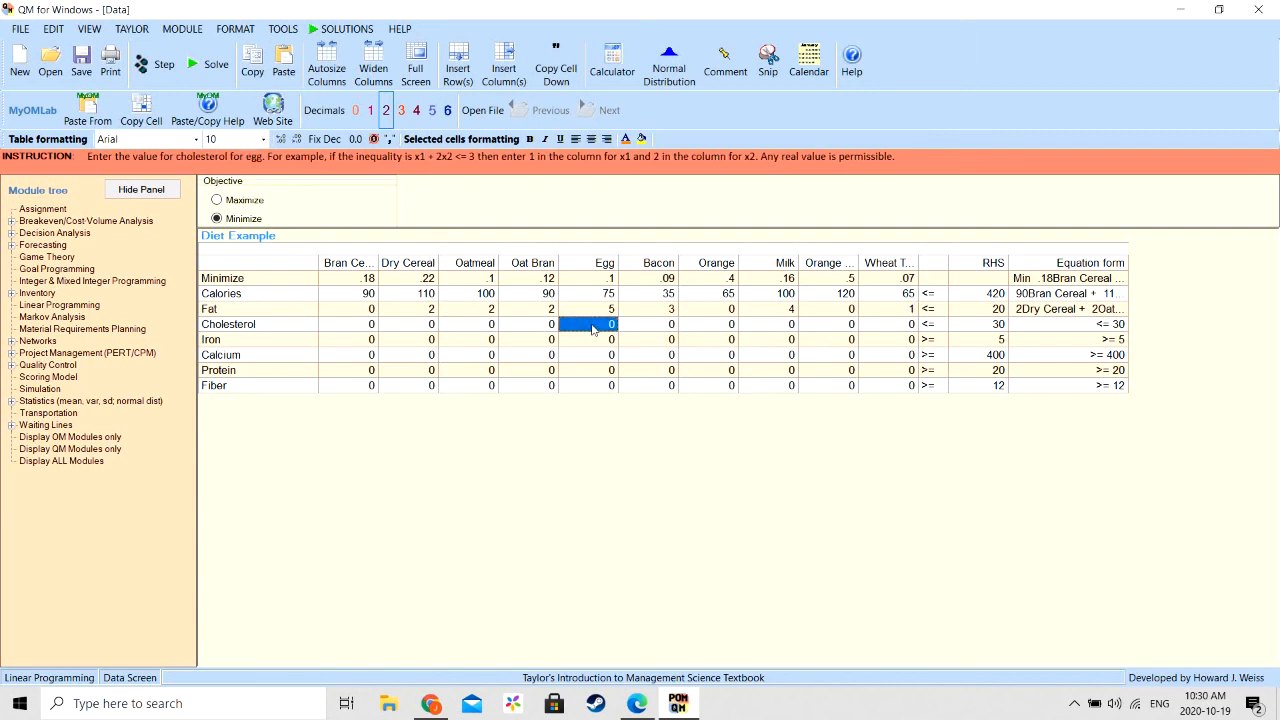
{"action": "type", "text": "270"}
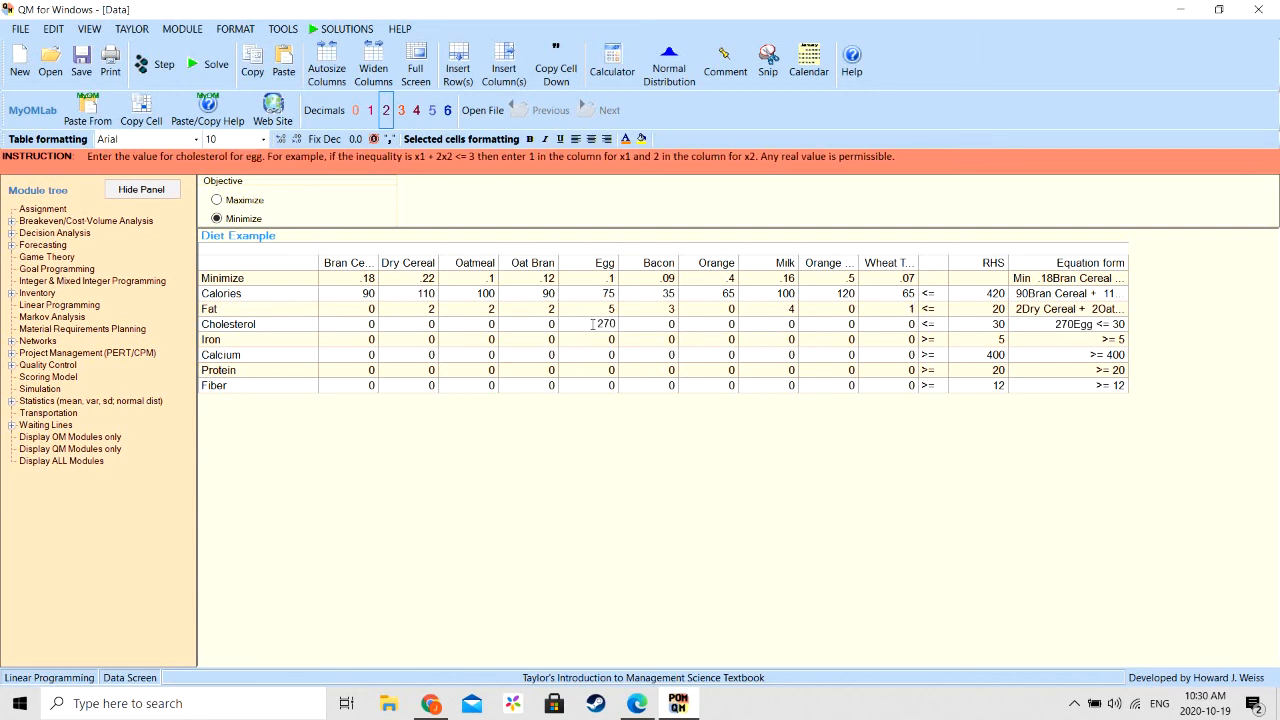
{"action": "key", "text": "Tab"}
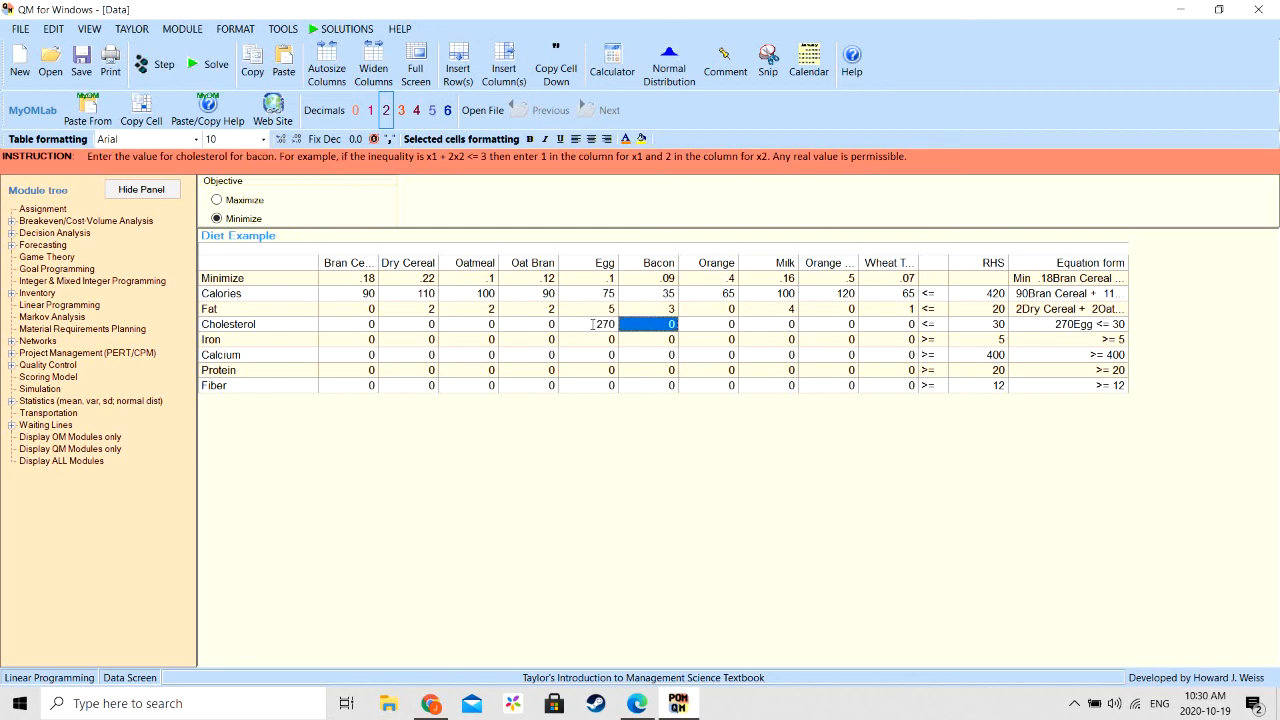
{"action": "type", "text": "8"}
{"action": "key", "text": "Tab"}
{"action": "key", "text": "Tab"}
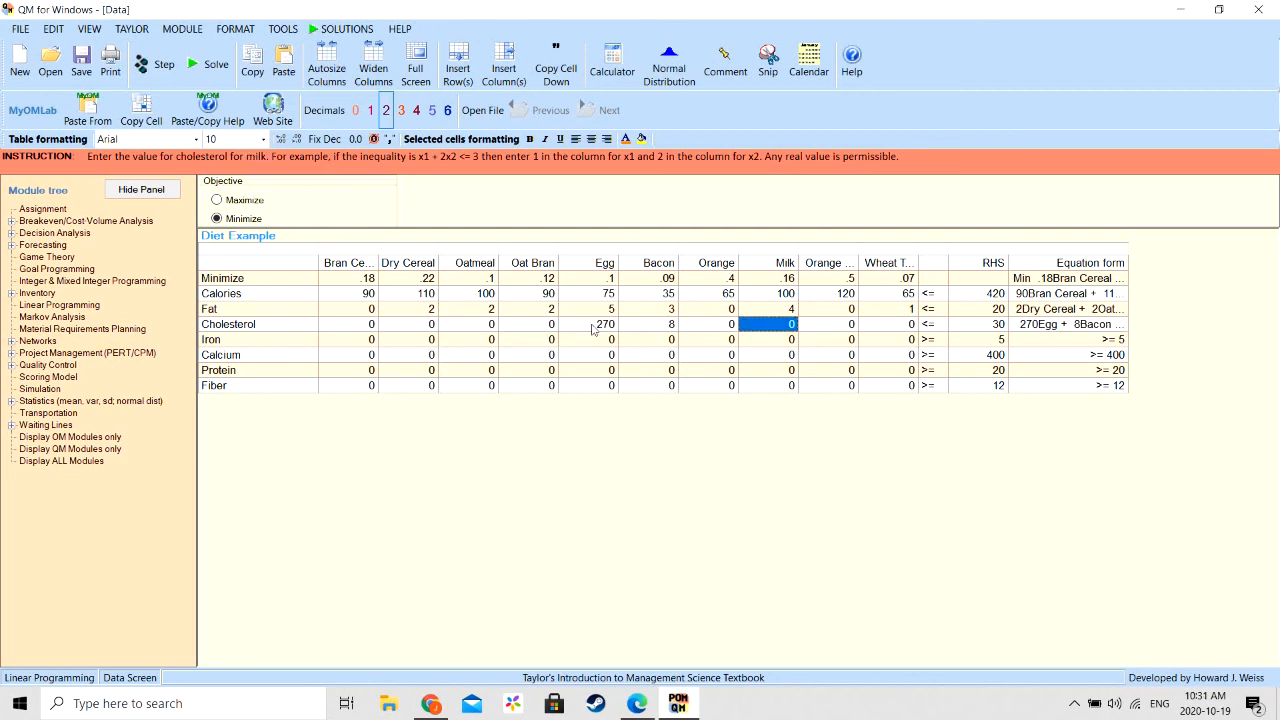
{"action": "type", "text": "12"}
{"action": "key", "text": "Tab"}
{"action": "key", "text": "Tab"}
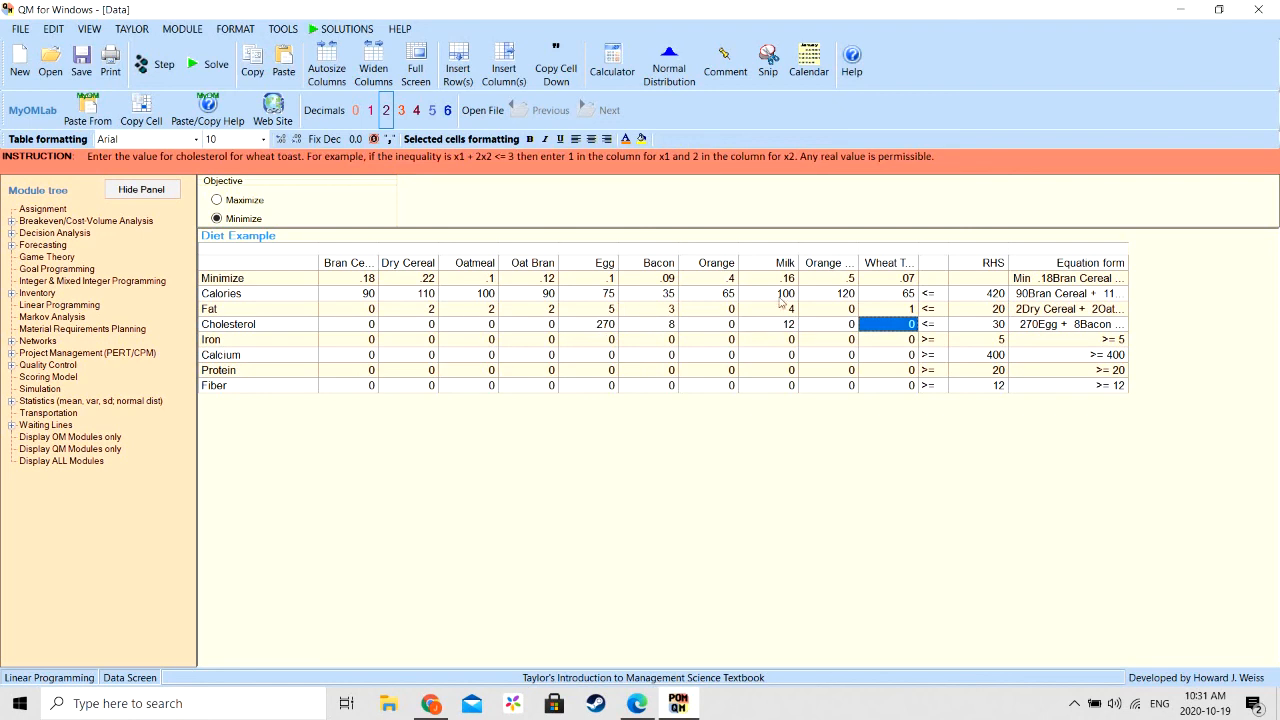
- In the Iron row, enter coefficients 6 for Bran Cereal, 4 for Dry Cereal, 2 for Oatmeal and 3 for Oat Bran
{"action": "left_click", "coordinate": [369, 340]}
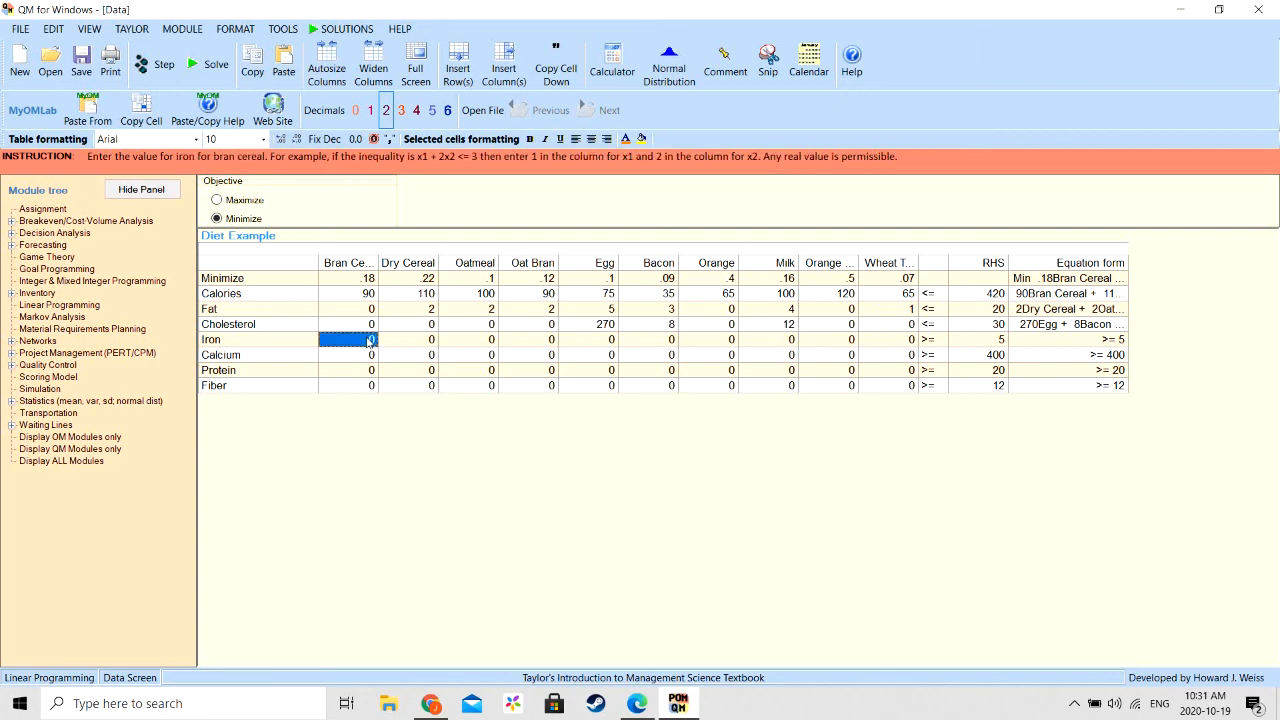
{"action": "type", "text": "6"}
{"action": "key", "text": "Tab"}
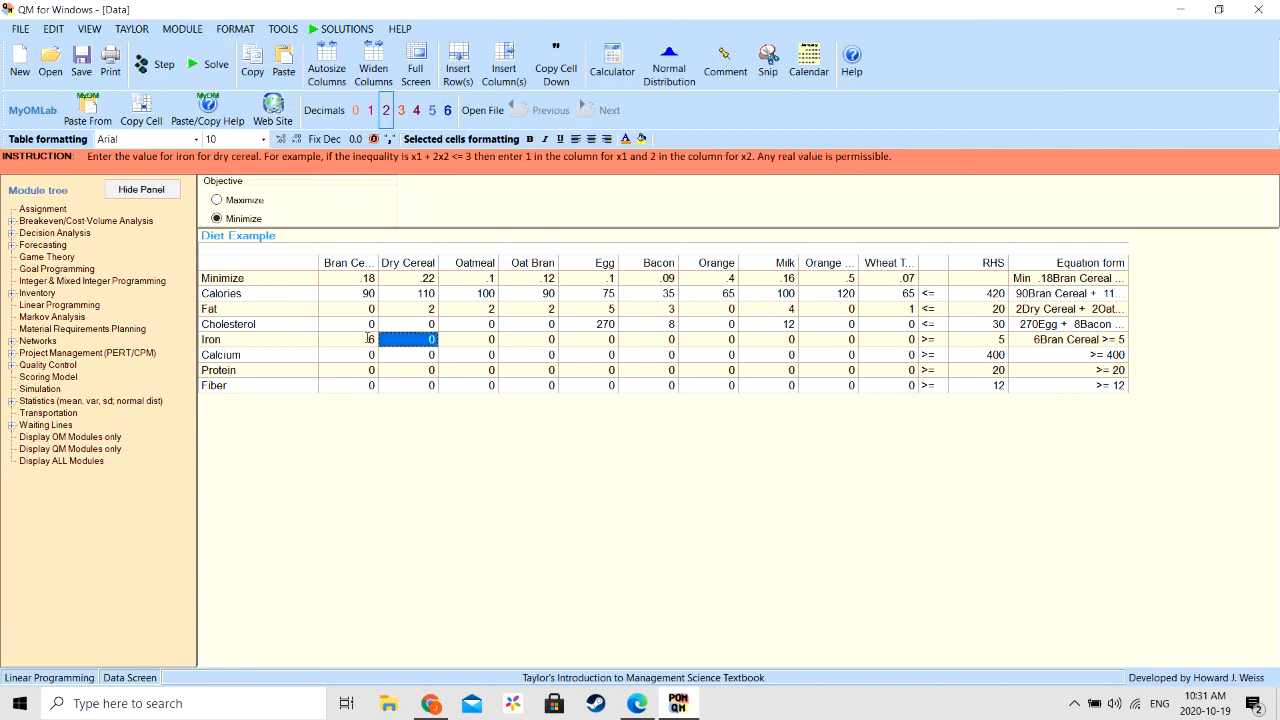
{"action": "type", "text": "4"}
{"action": "key", "text": "Tab"}
{"action": "type", "text": "2"}
{"action": "key", "text": "Tab"}
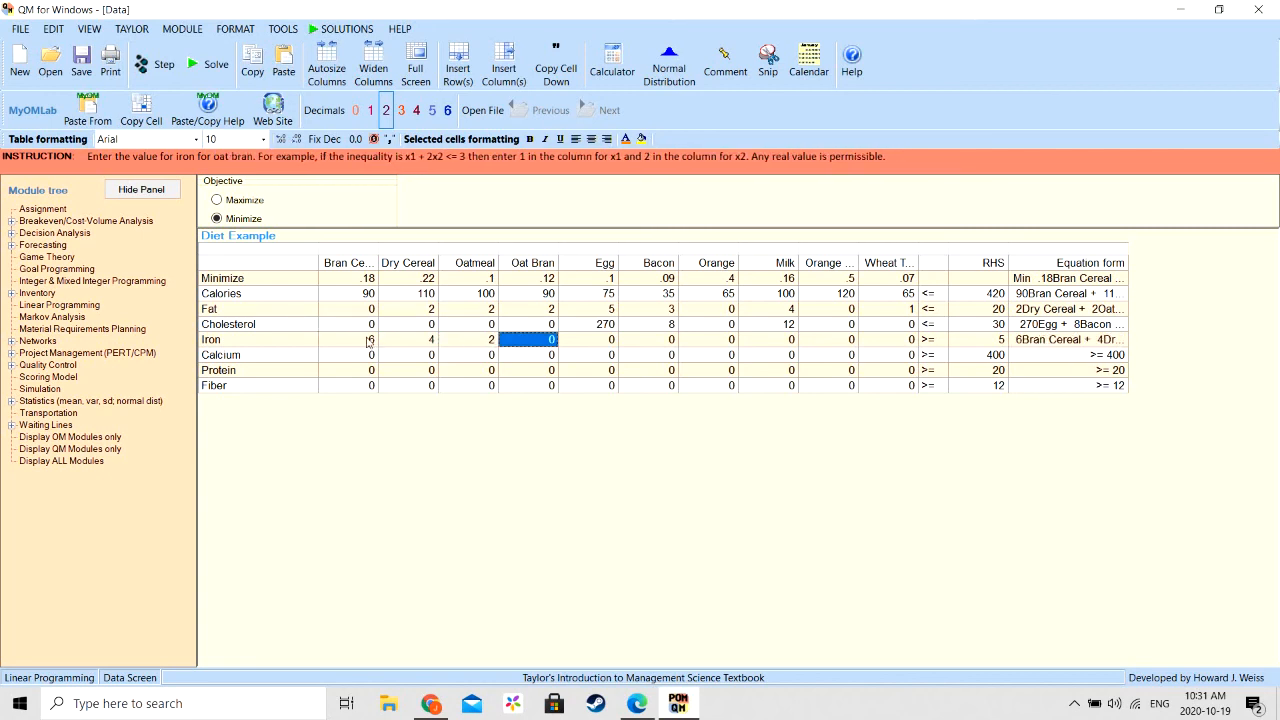
{"action": "type", "text": "3"}
{"action": "key", "text": "Tab"}
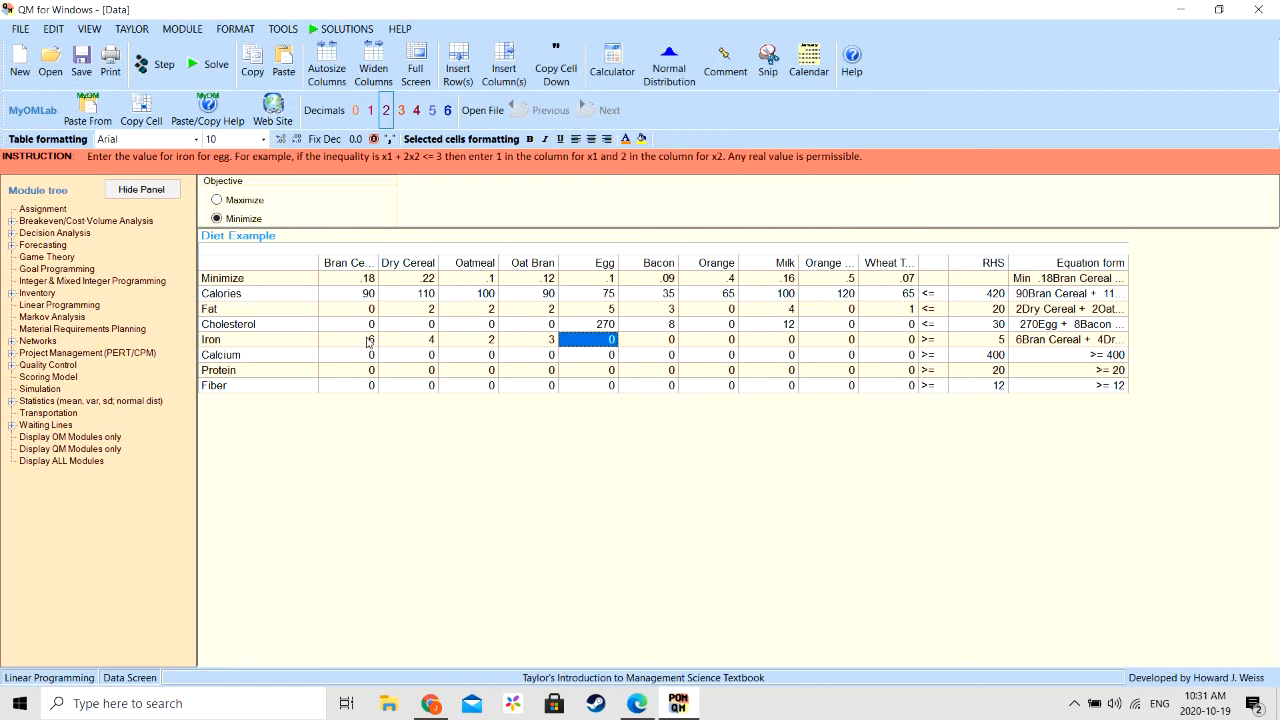
- Complete the Iron row with a coefficient of 1 for each of Egg, Orange and Wheat Toast
{"action": "type", "text": "1"}
{"action": "key", "text": "Tab"}
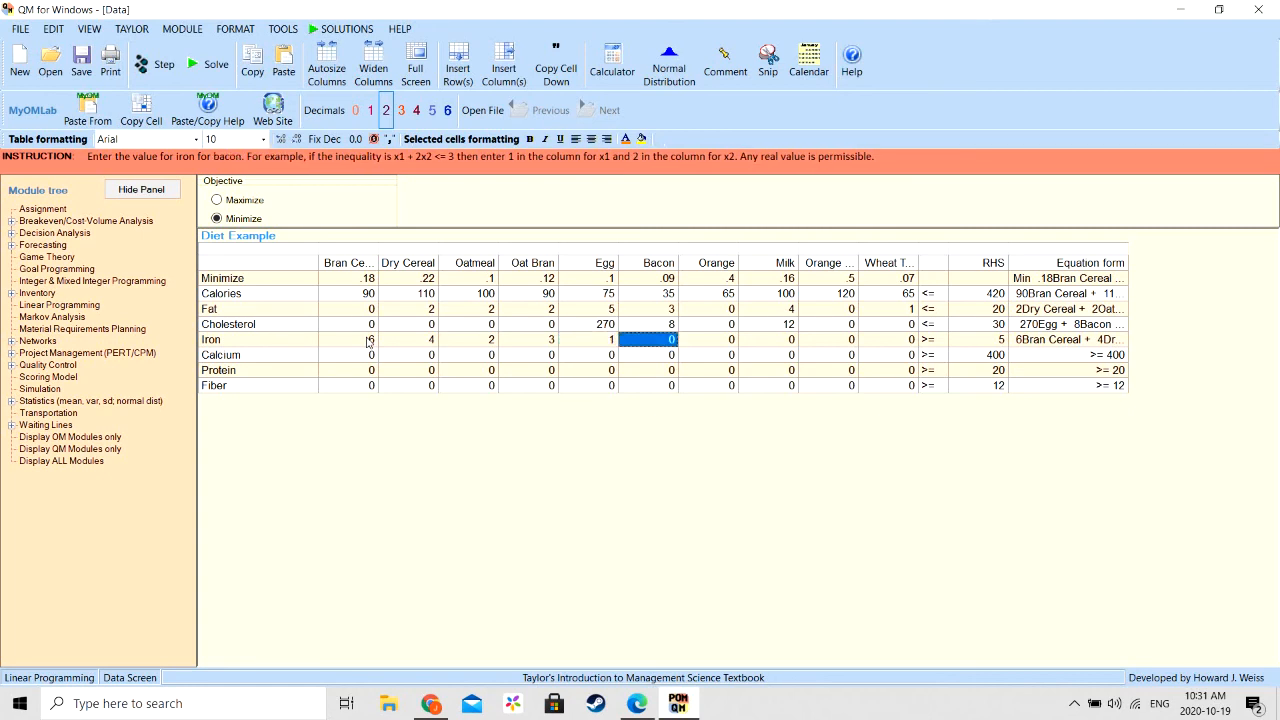
{"action": "key", "text": "Tab"}
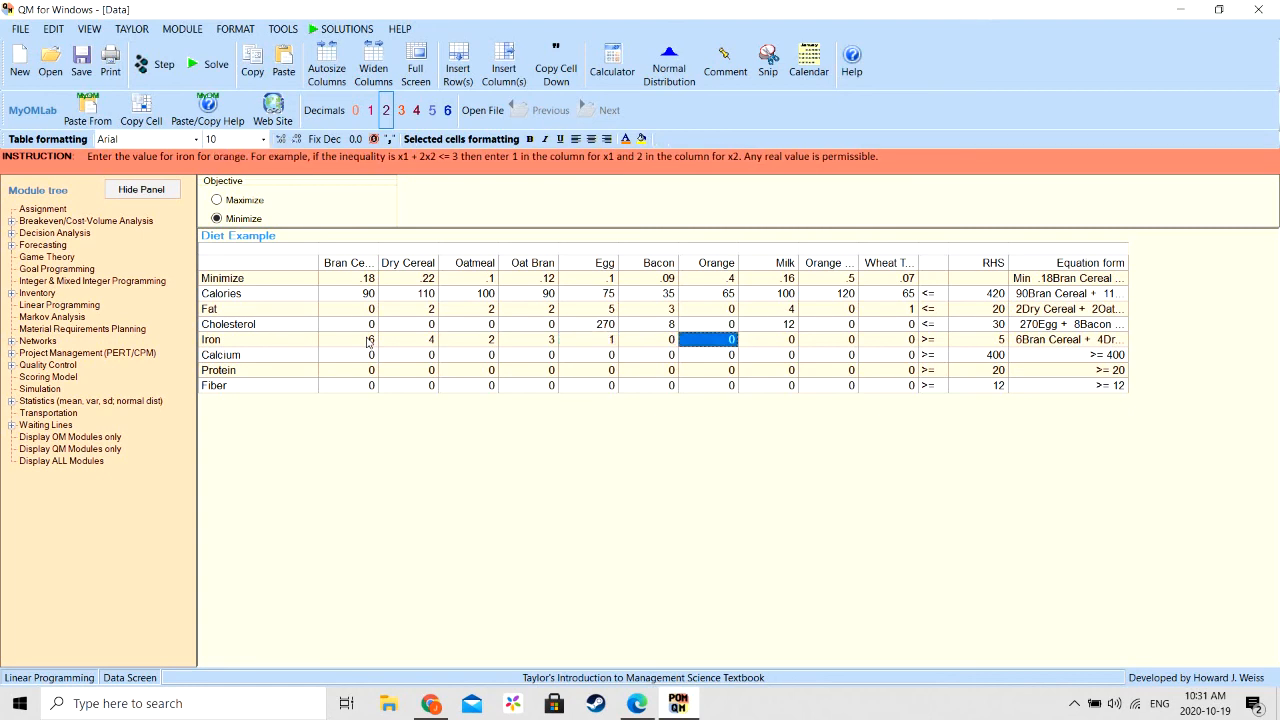
{"action": "type", "text": "1"}
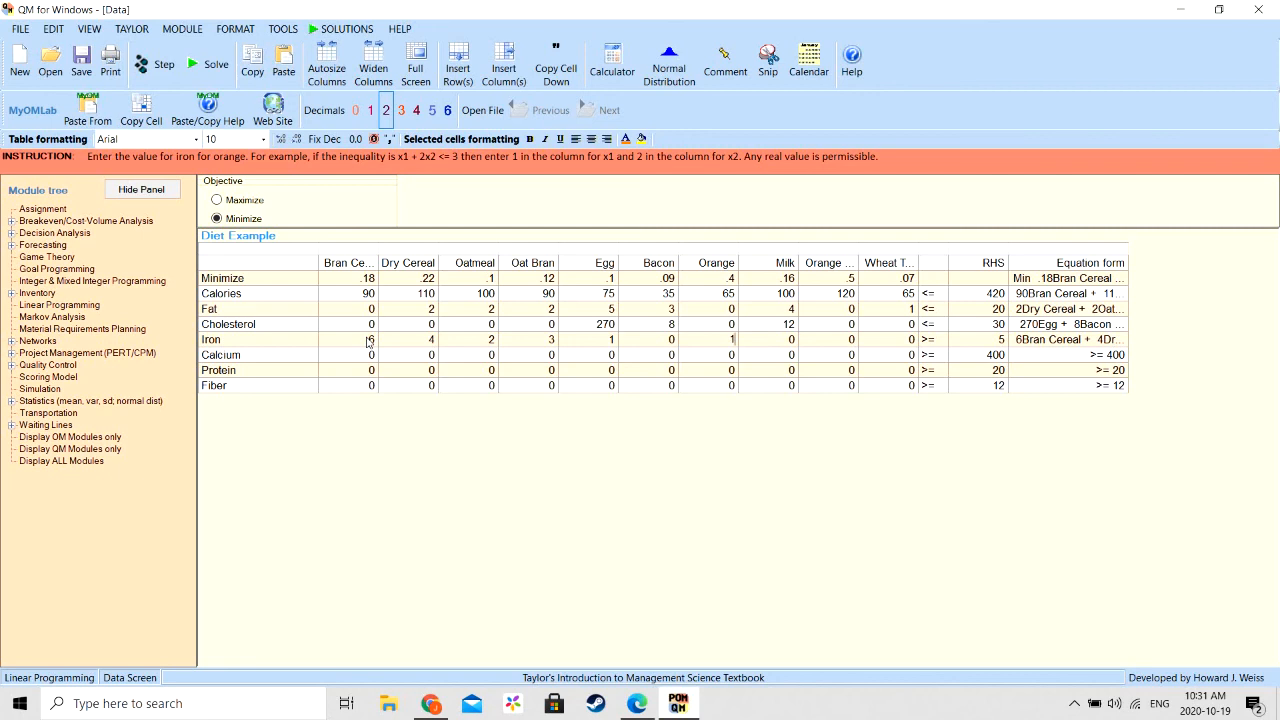
{"action": "key", "text": "Tab"}
{"action": "key", "text": "Tab"}
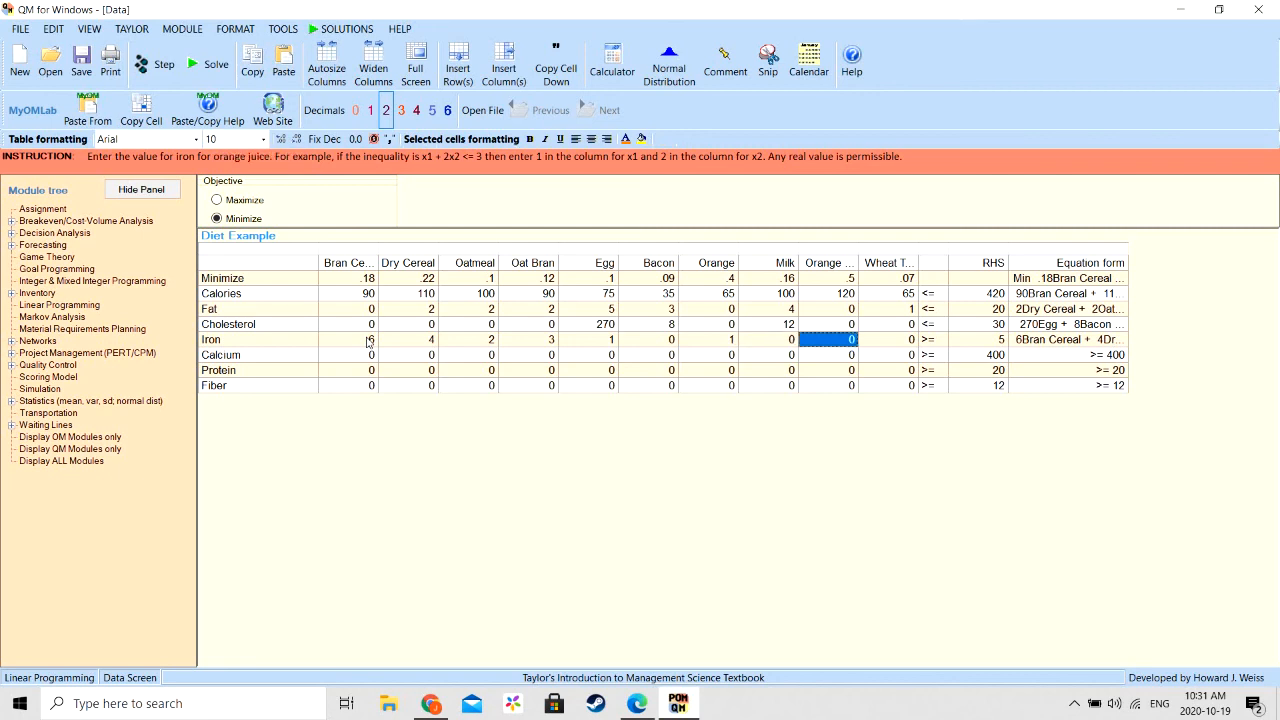
{"action": "key", "text": "Tab"}
{"action": "type", "text": "1"}
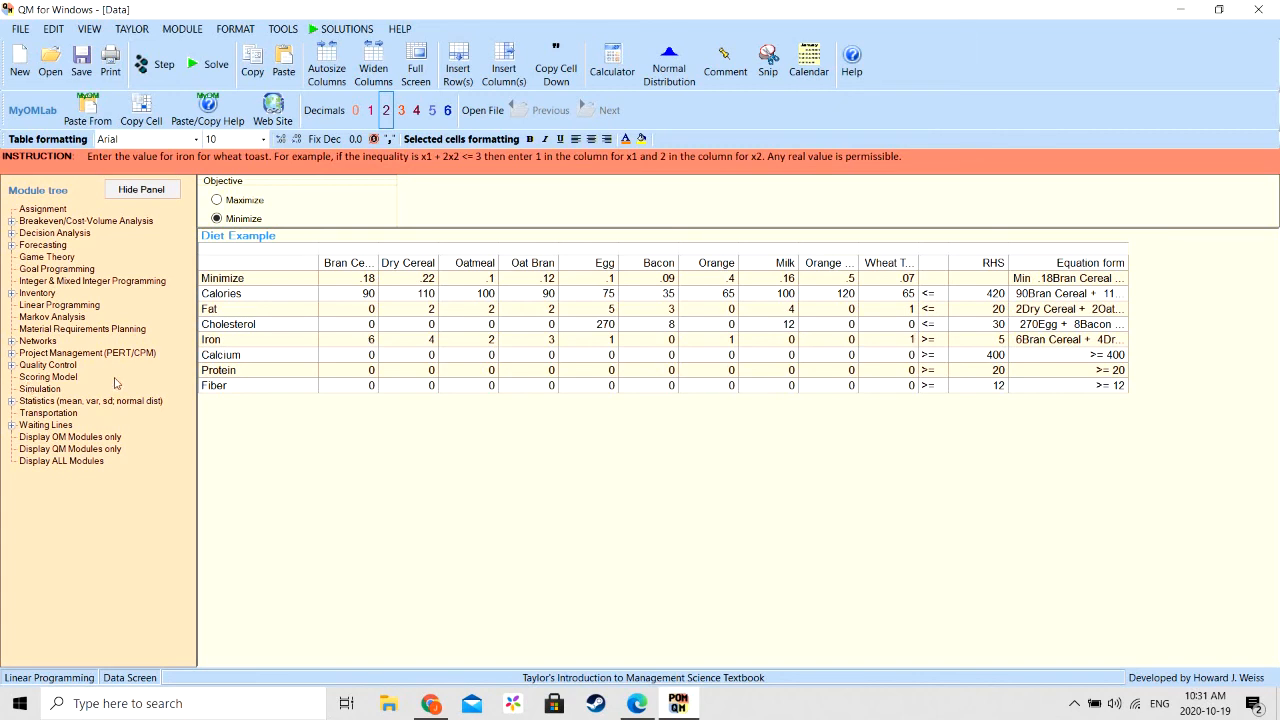
- In the Calcium row, enter coefficients 20 for Bran Cereal, 48 for Dry Cereal and 12 for Oatmeal
{"action": "left_click", "coordinate": [376, 358]}
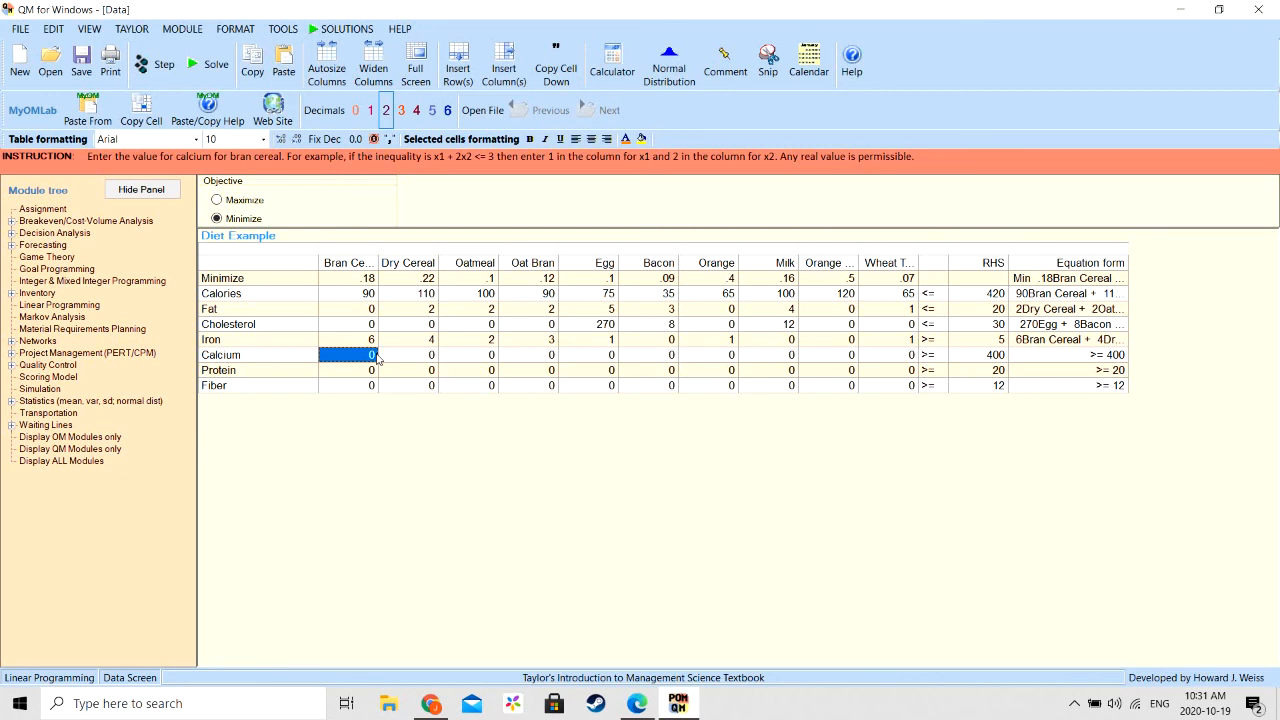
{"action": "type", "text": "20"}
{"action": "key", "text": "Tab"}
{"action": "type", "text": "48"}
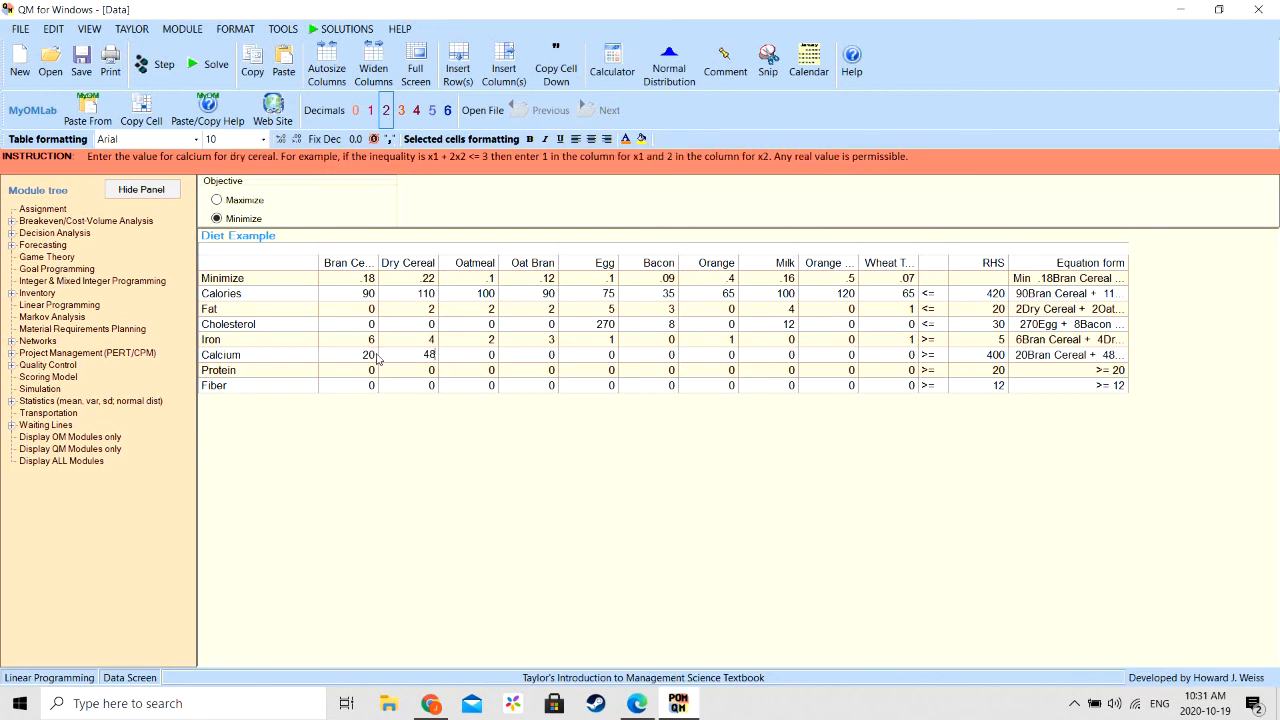
{"action": "key", "text": "Tab"}
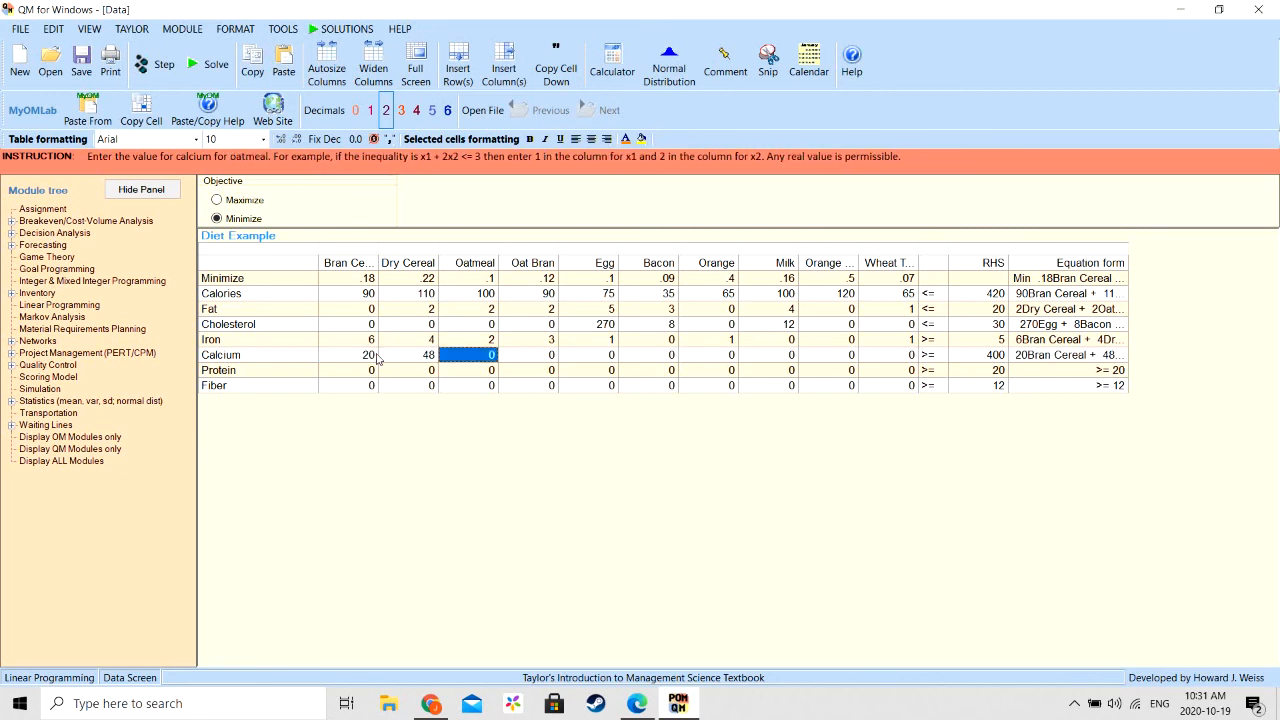
{"action": "type", "text": "12"}
{"action": "key", "text": "Tab"}
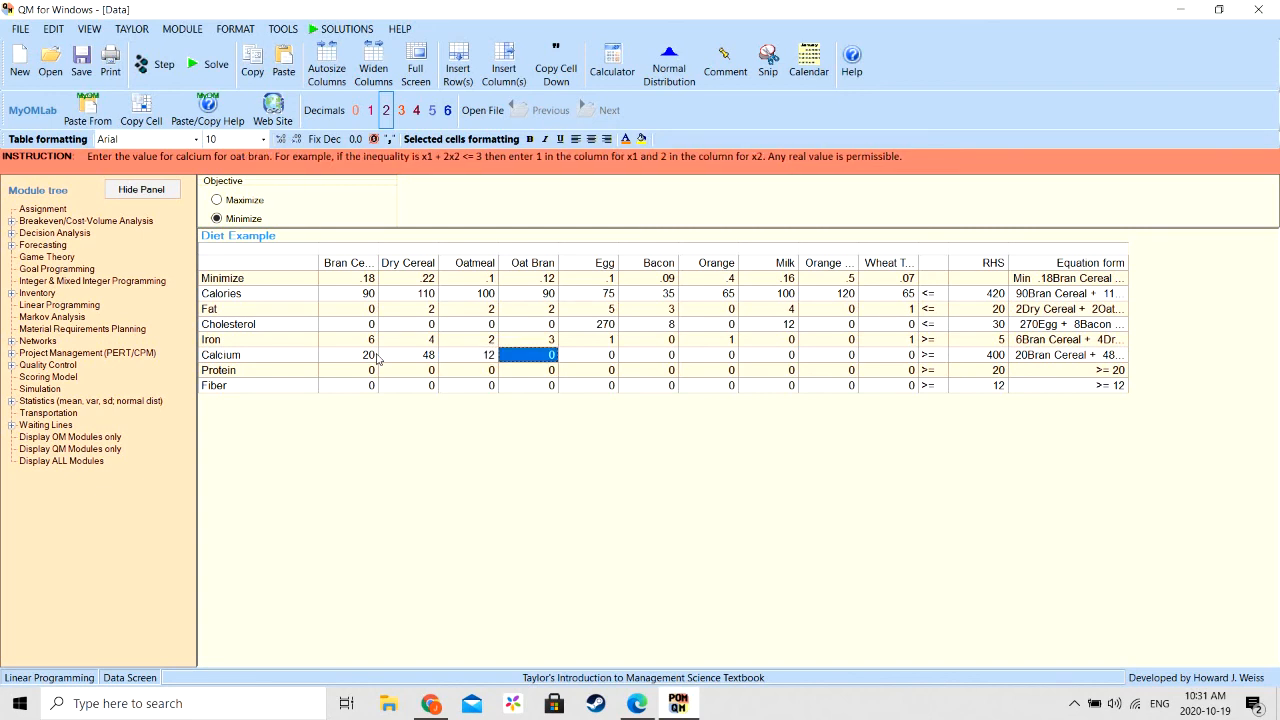
- In the Calcium row, enter coefficients 8 for Oat Bran and 30 for Egg, leaving Bacon at 0
{"action": "type", "text": "8"}
{"action": "key", "text": "Tab"}
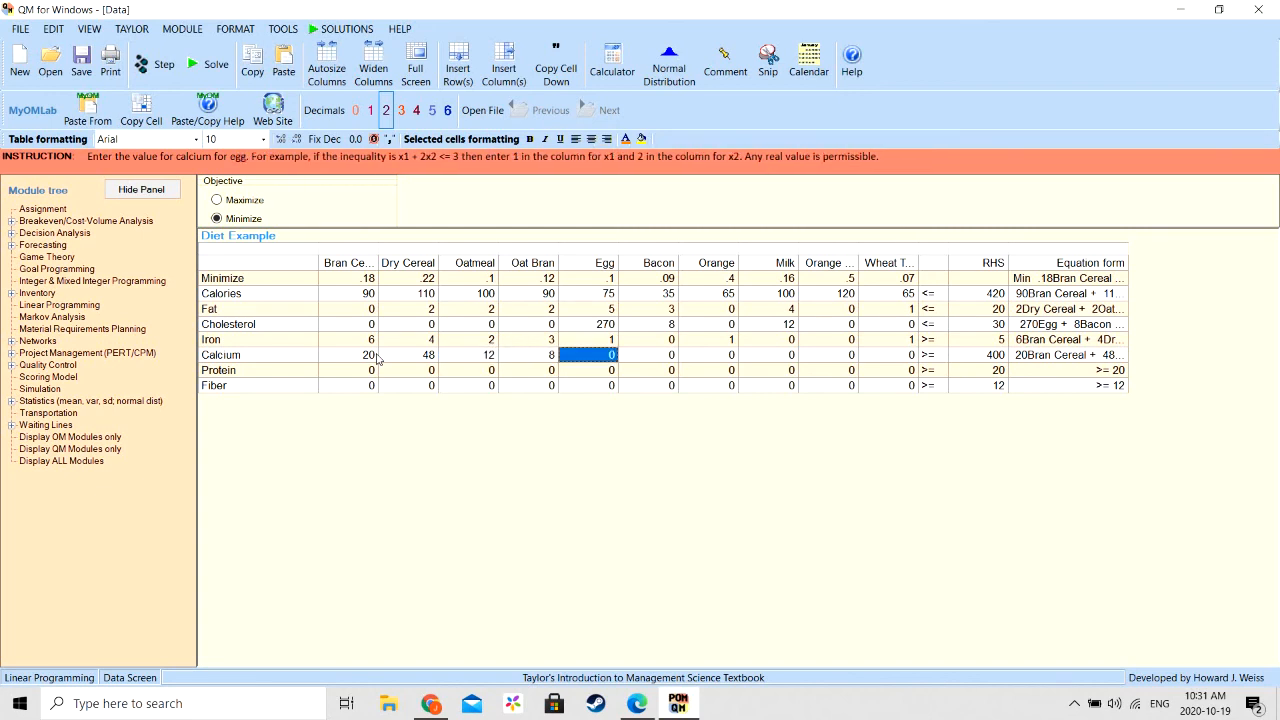
{"action": "type", "text": "30"}
{"action": "key", "text": "Tab"}
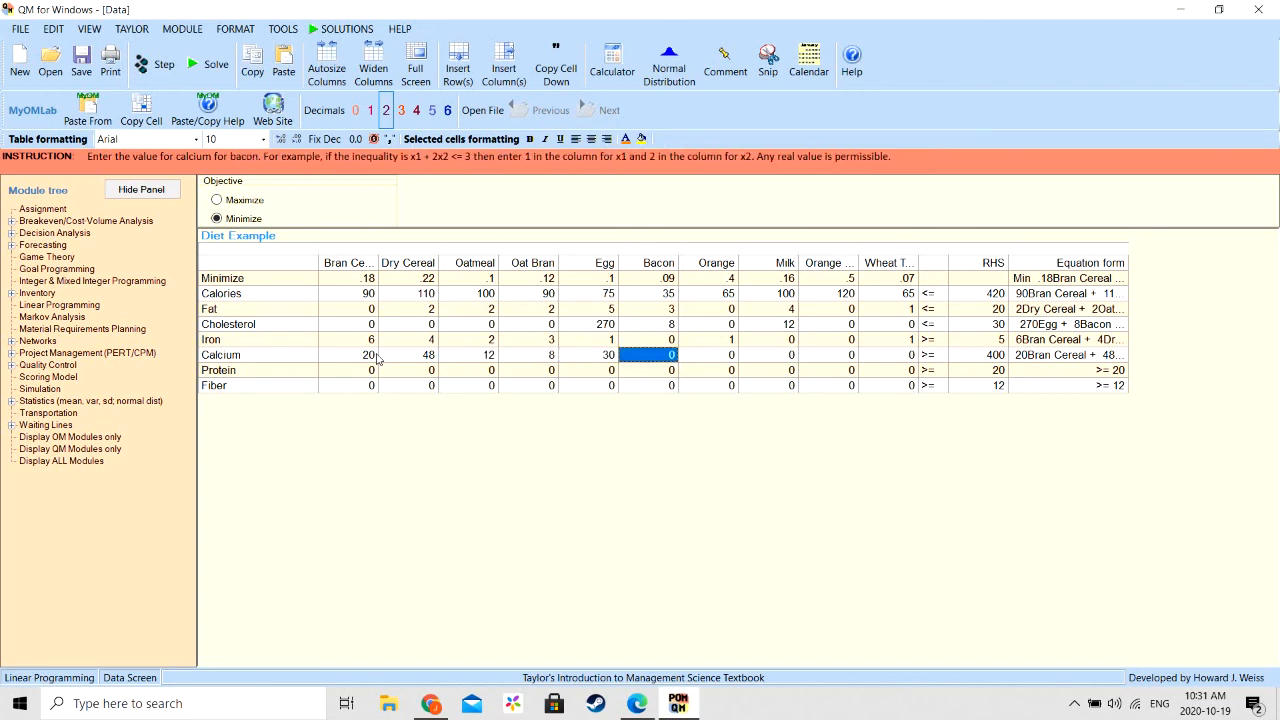
{"action": "key", "text": "Tab"}
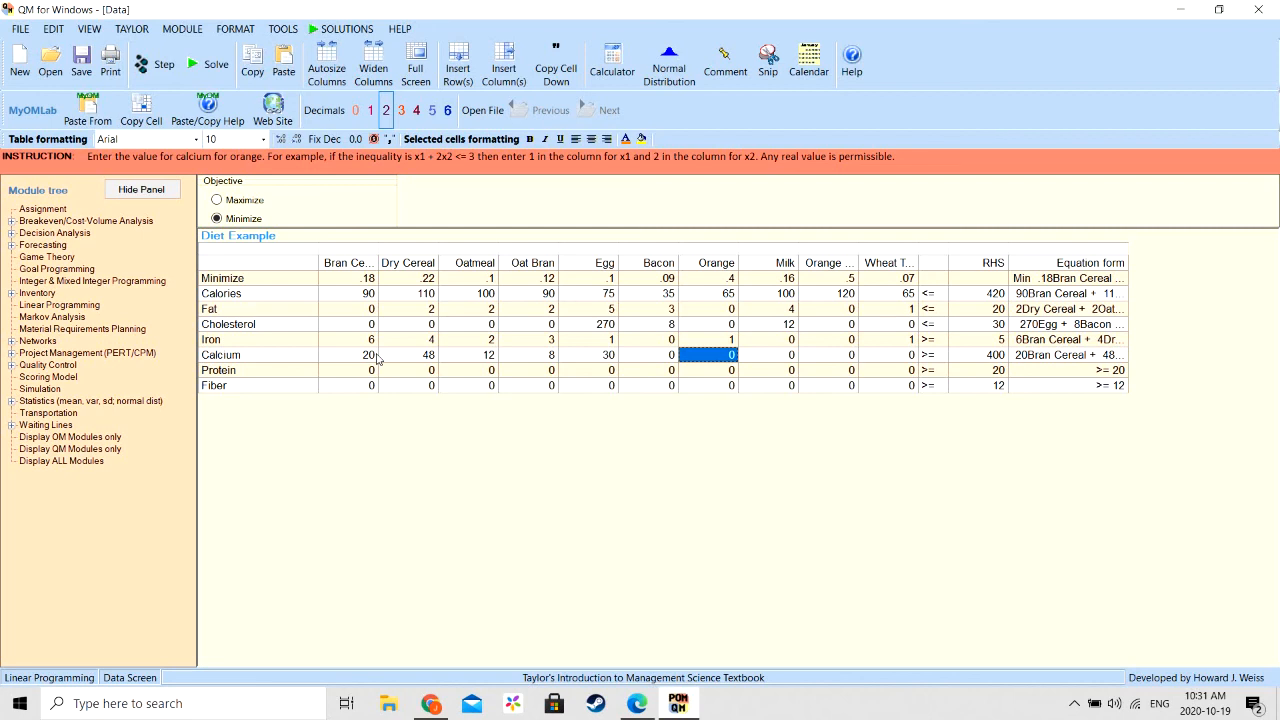
- Complete the Calcium row with coefficients 52 for Orange, 250 for Milk, 3 for Orange Juice and 26 for Wheat Toast
{"action": "type", "text": "52"}
{"action": "key", "text": "Tab"}
{"action": "type", "text": "2"}
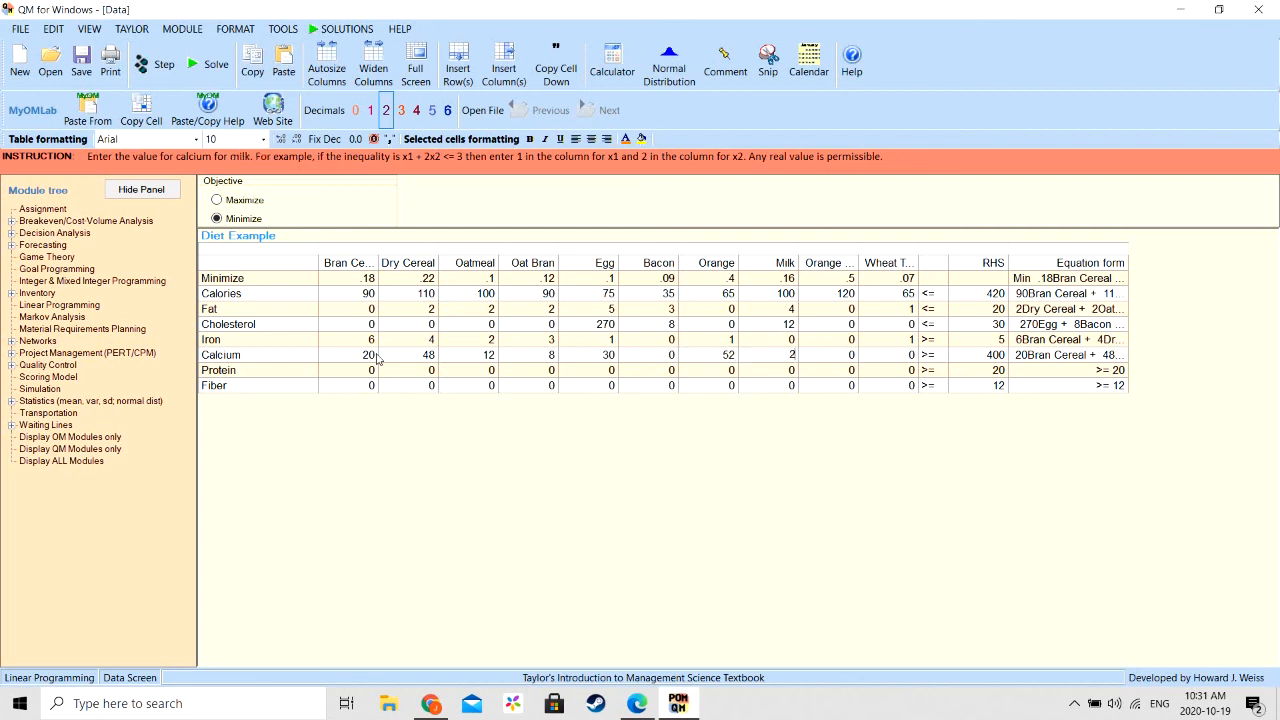
{"action": "type", "text": "50"}
{"action": "key", "text": "Tab"}
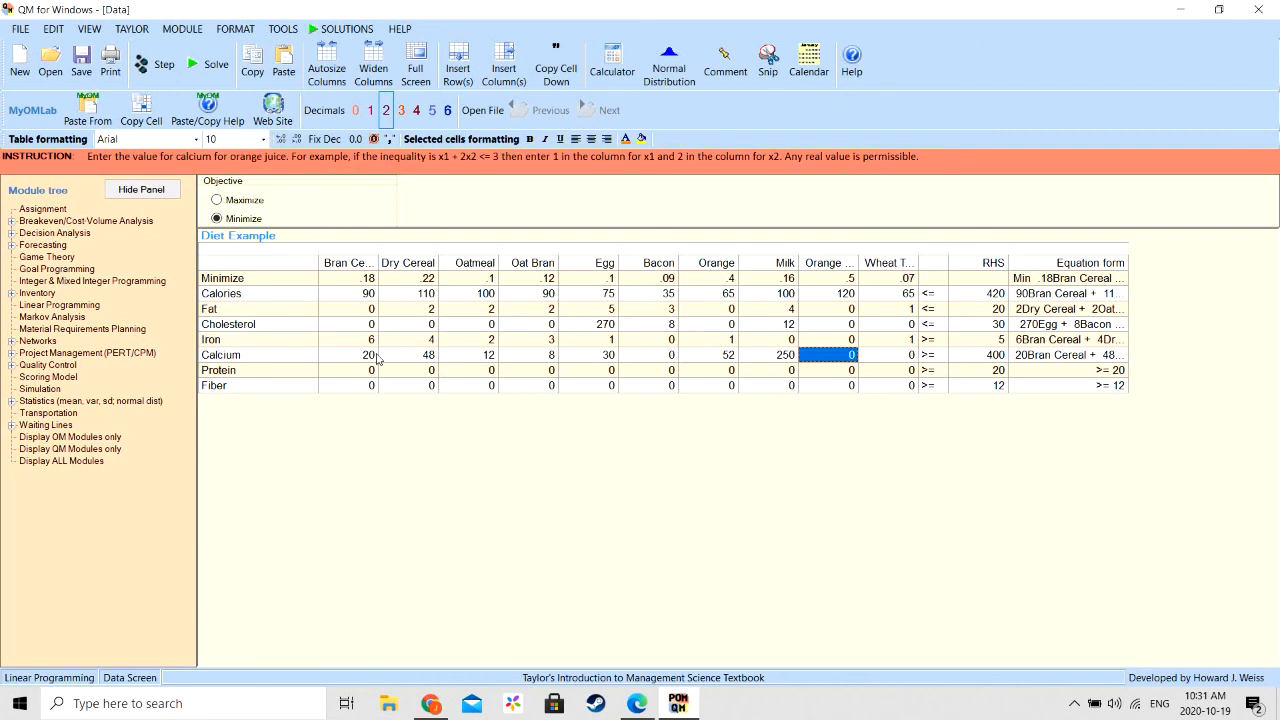
{"action": "type", "text": "3"}
{"action": "key", "text": "Tab"}
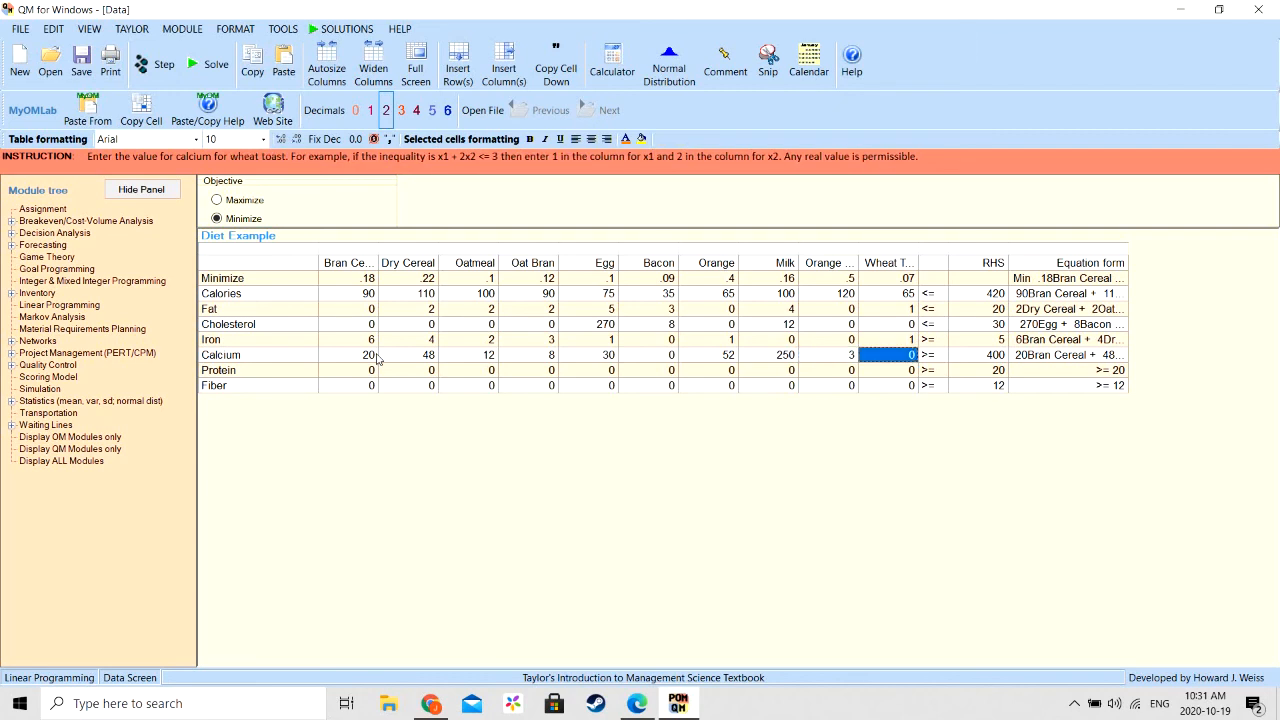
{"action": "type", "text": "26"}
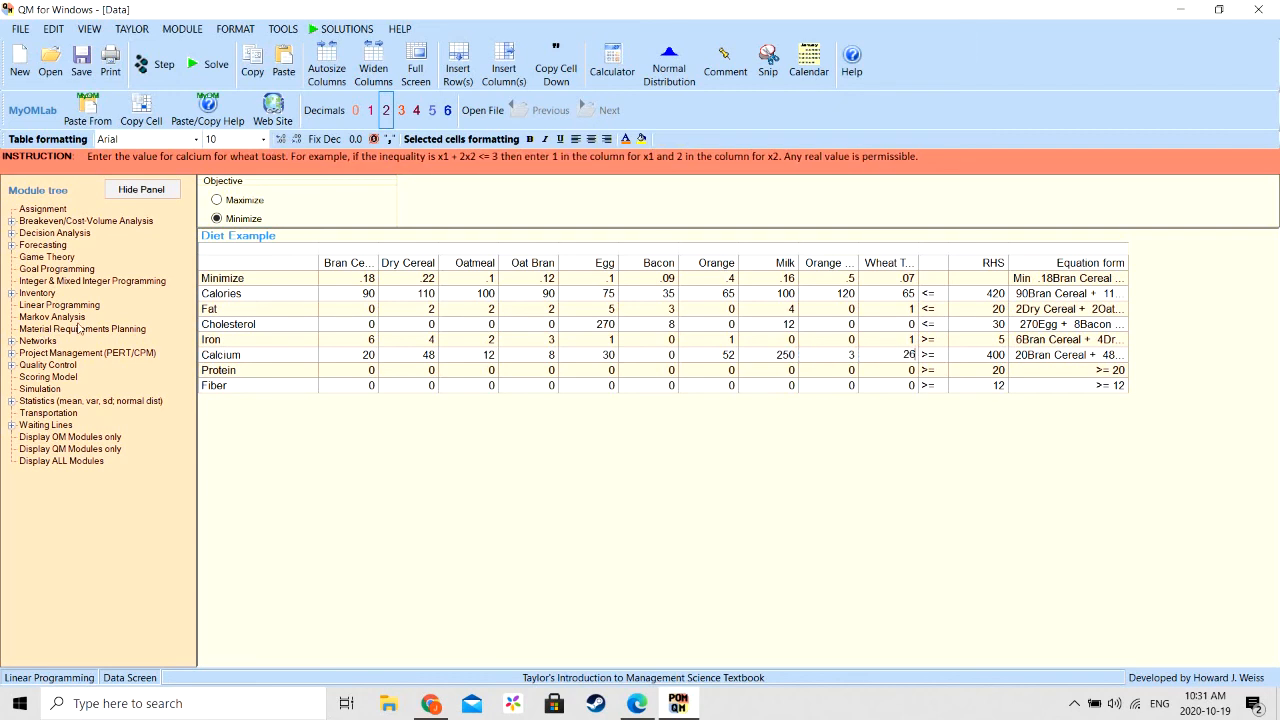
{"action": "left_click", "coordinate": [344, 371]}
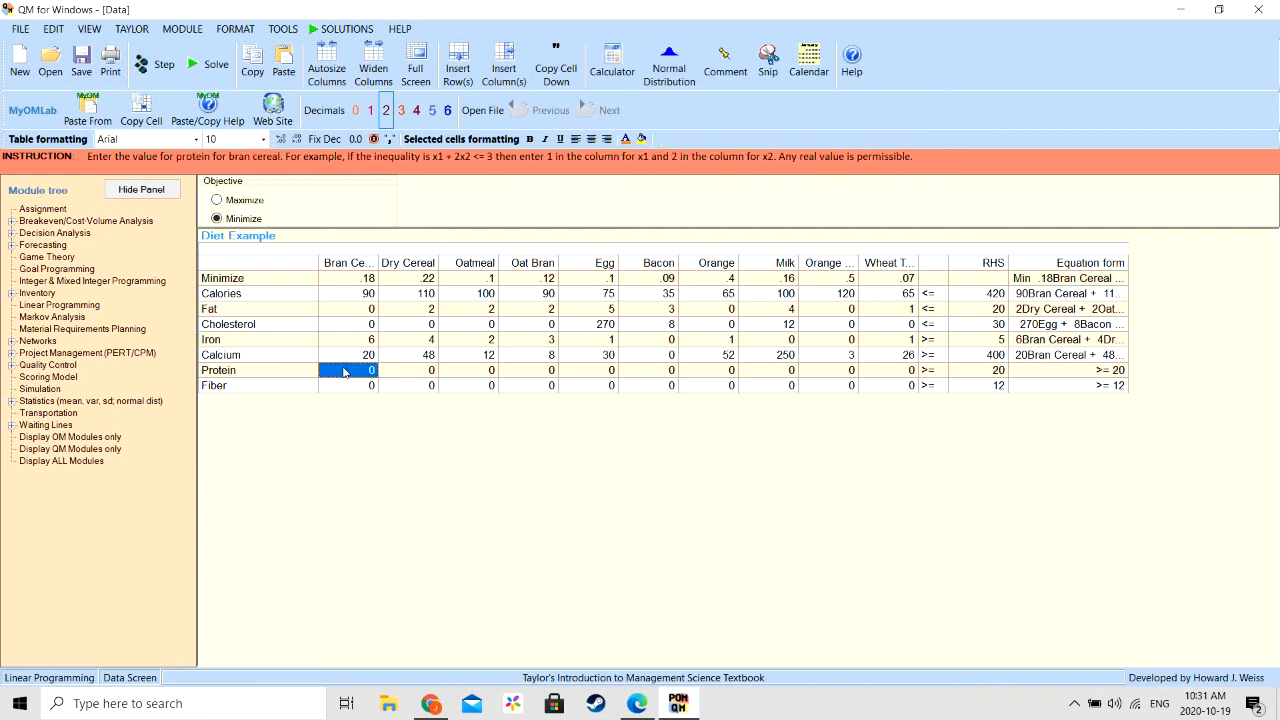
{"action": "type", "text": "34"}
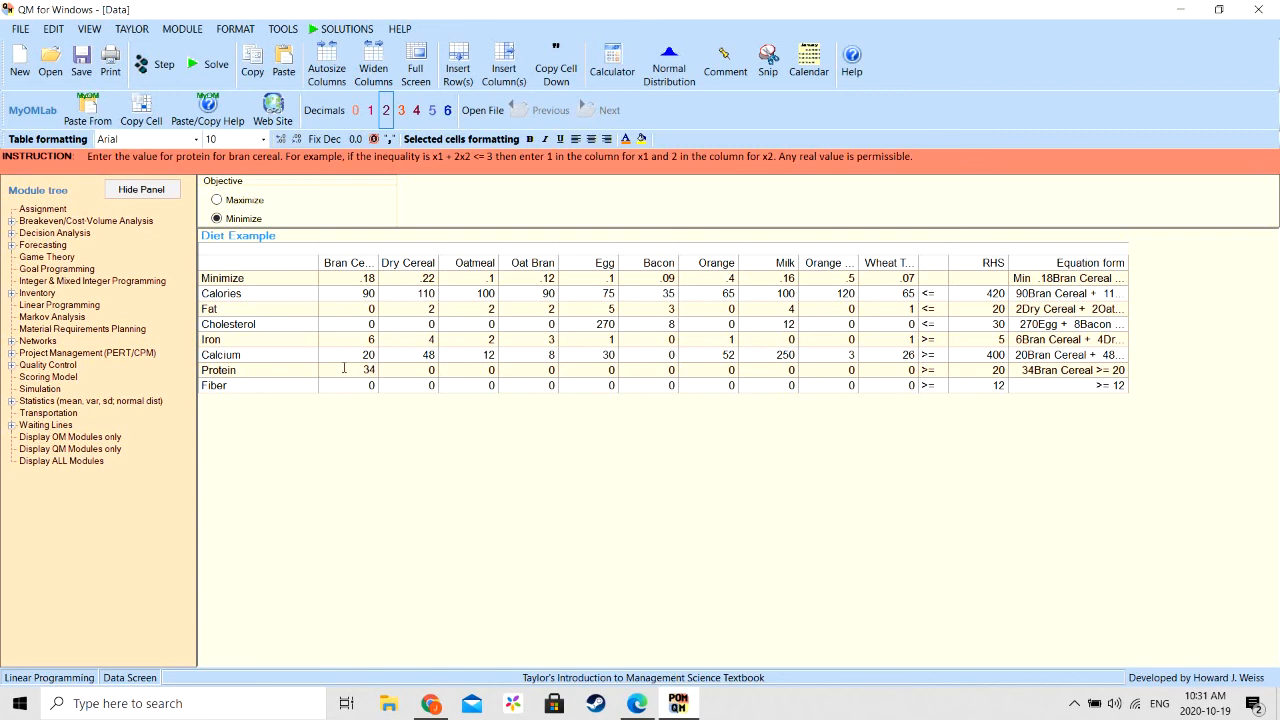
{"action": "type", "text": "56721"}
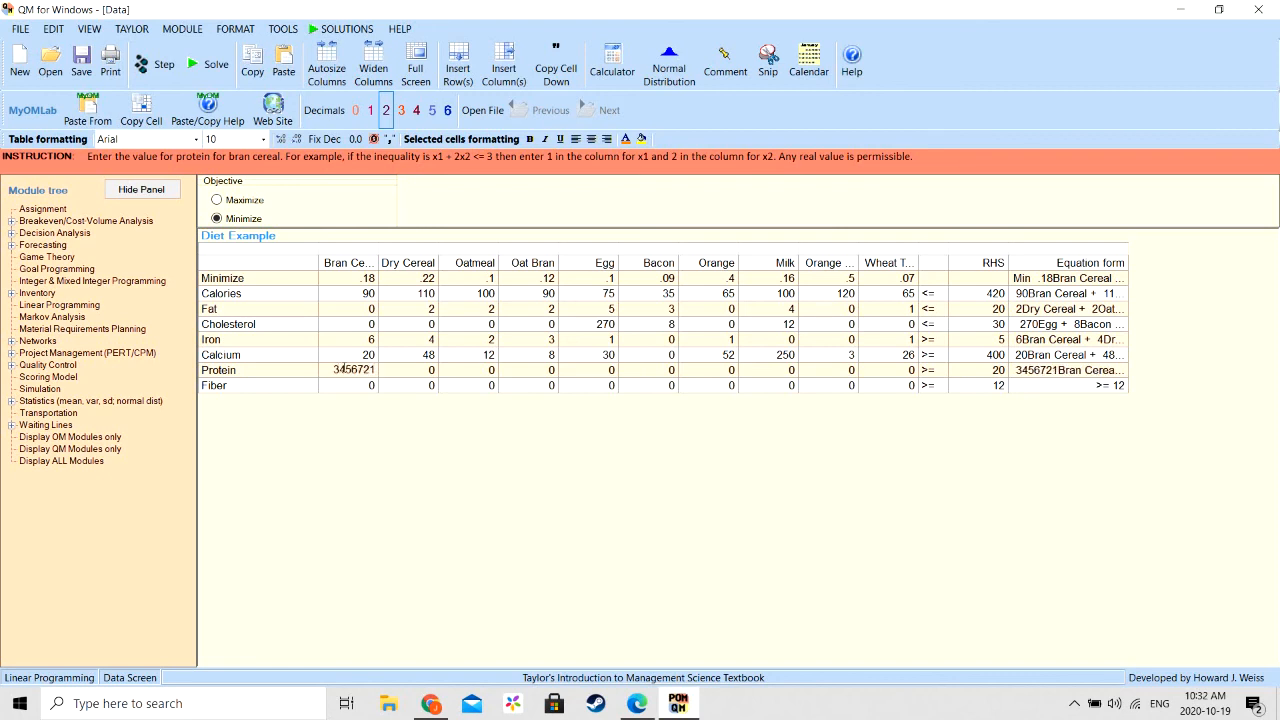
{"action": "key", "text": "BackSpace"}
{"action": "key", "text": "BackSpace"}
{"action": "key", "text": "BackSpace"}
{"action": "key", "text": "BackSpace"}
{"action": "key", "text": "BackSpace"}
{"action": "key", "text": "BackSpace"}
{"action": "key", "text": "BackSpace"}
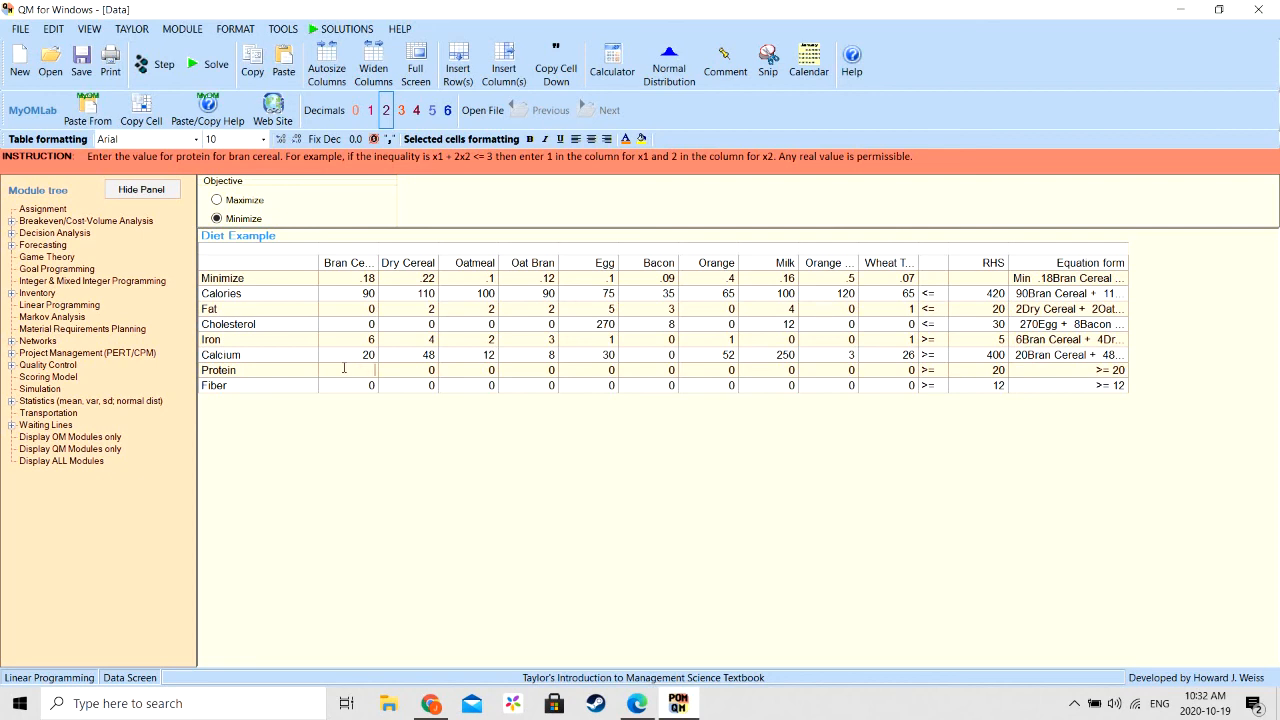
- In the Protein row, enter coefficients 3 for Bran Cereal, 4 for Dry Cereal, 5 for Oatmeal and 6 for Oat Bran
{"action": "type", "text": "3"}
{"action": "key", "text": "Tab"}
{"action": "type", "text": "4"}
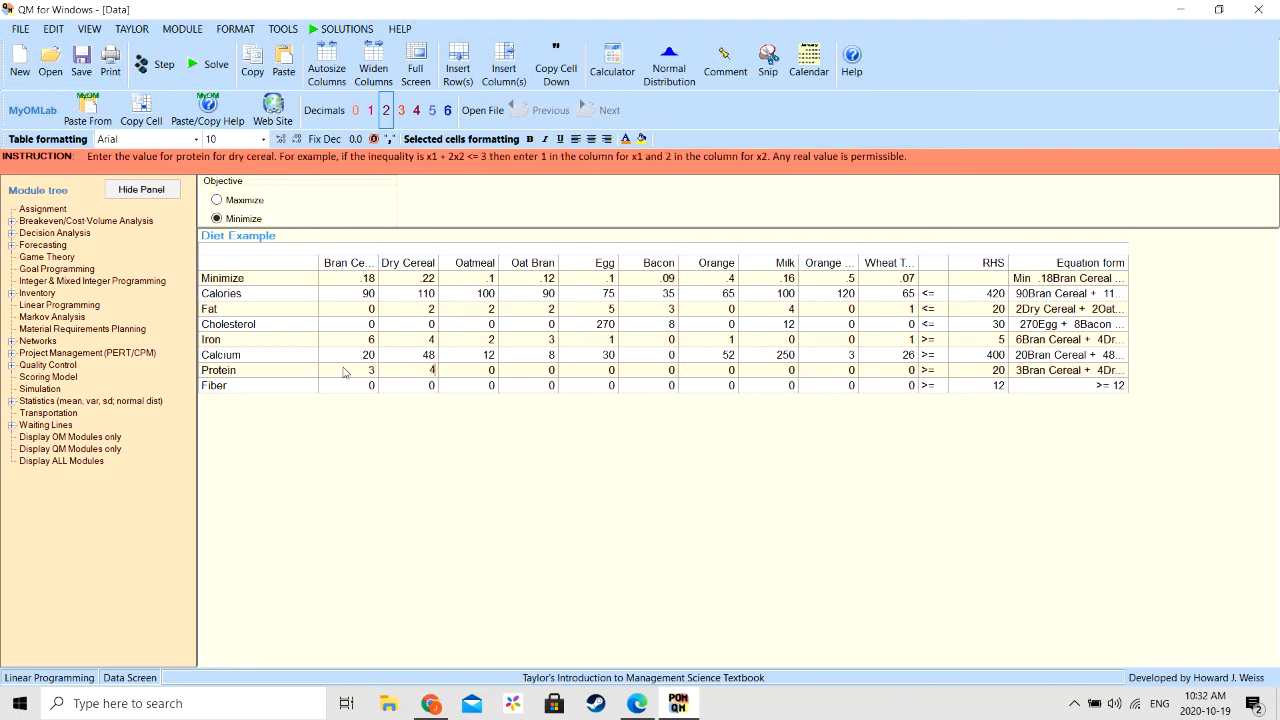
{"action": "key", "text": "Tab"}
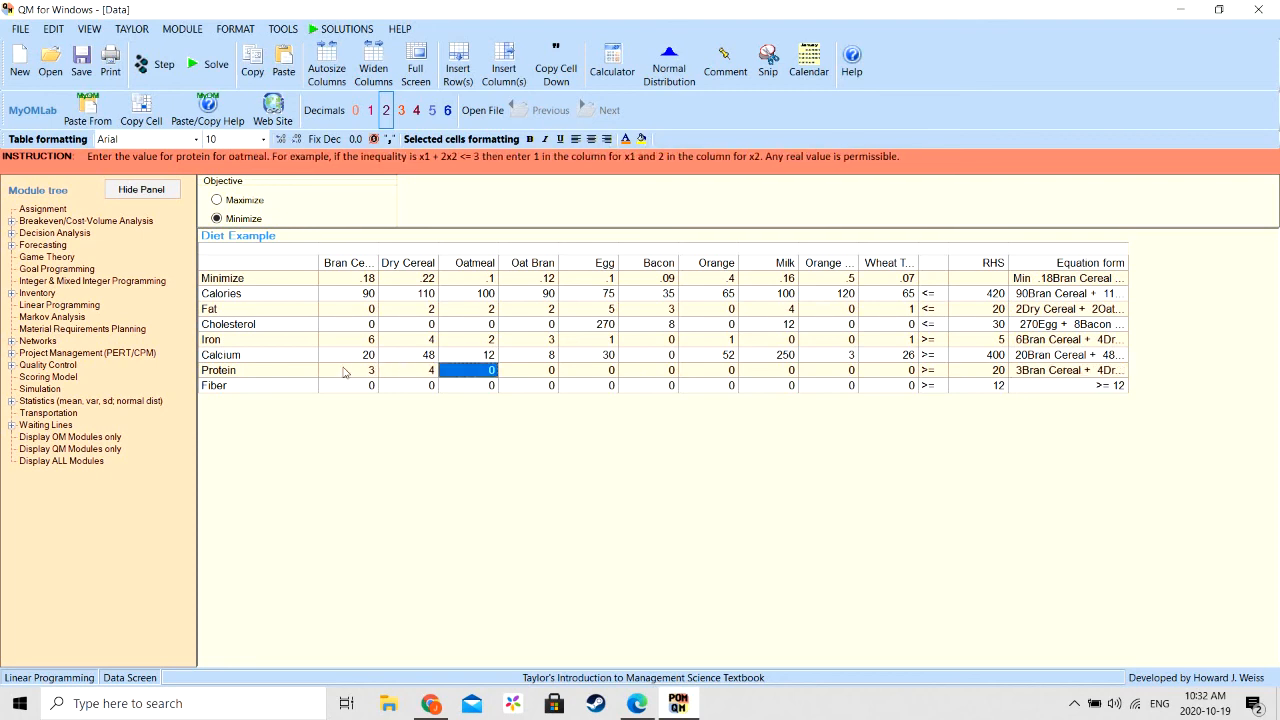
{"action": "type", "text": "5"}
{"action": "key", "text": "Tab"}
{"action": "type", "text": "6"}
{"action": "key", "text": "Tab"}
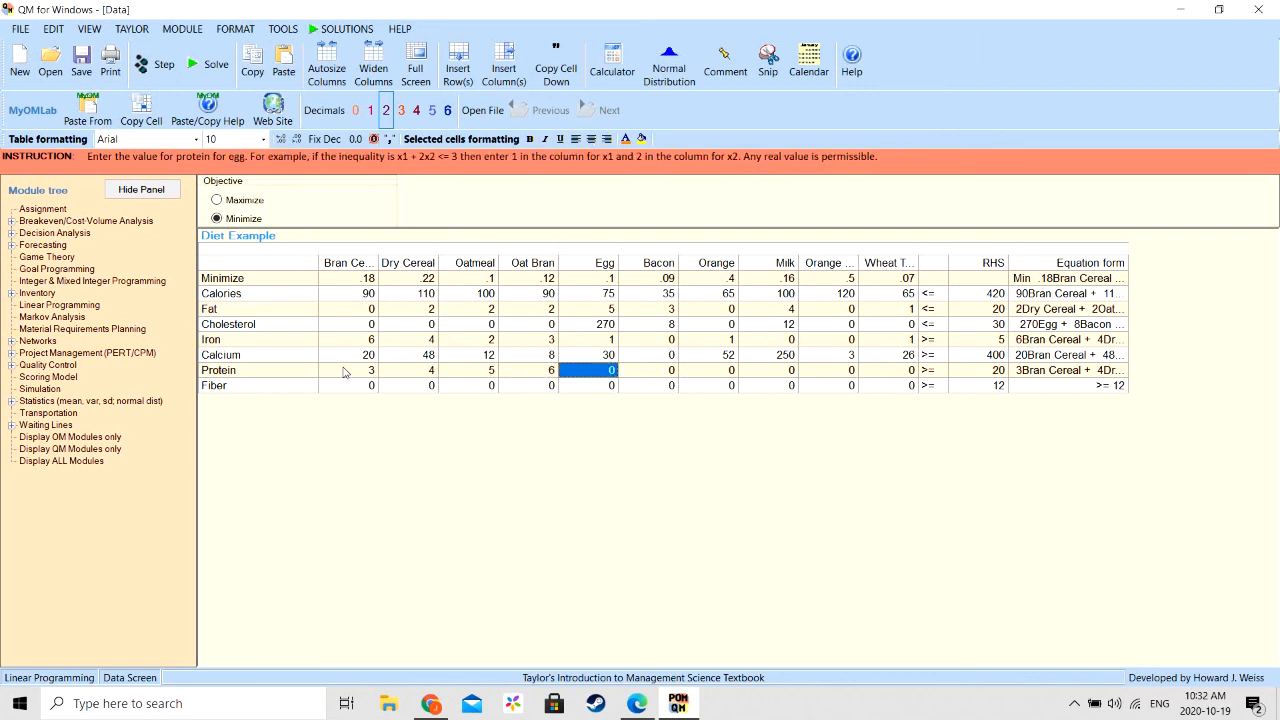
- Complete the Protein row with 7 for Egg, 2 for Bacon, 1 for Orange, 9 for Milk, 1 for Orange Juice and 3 for Wheat Toast
{"action": "type", "text": "7"}
{"action": "key", "text": "Tab"}
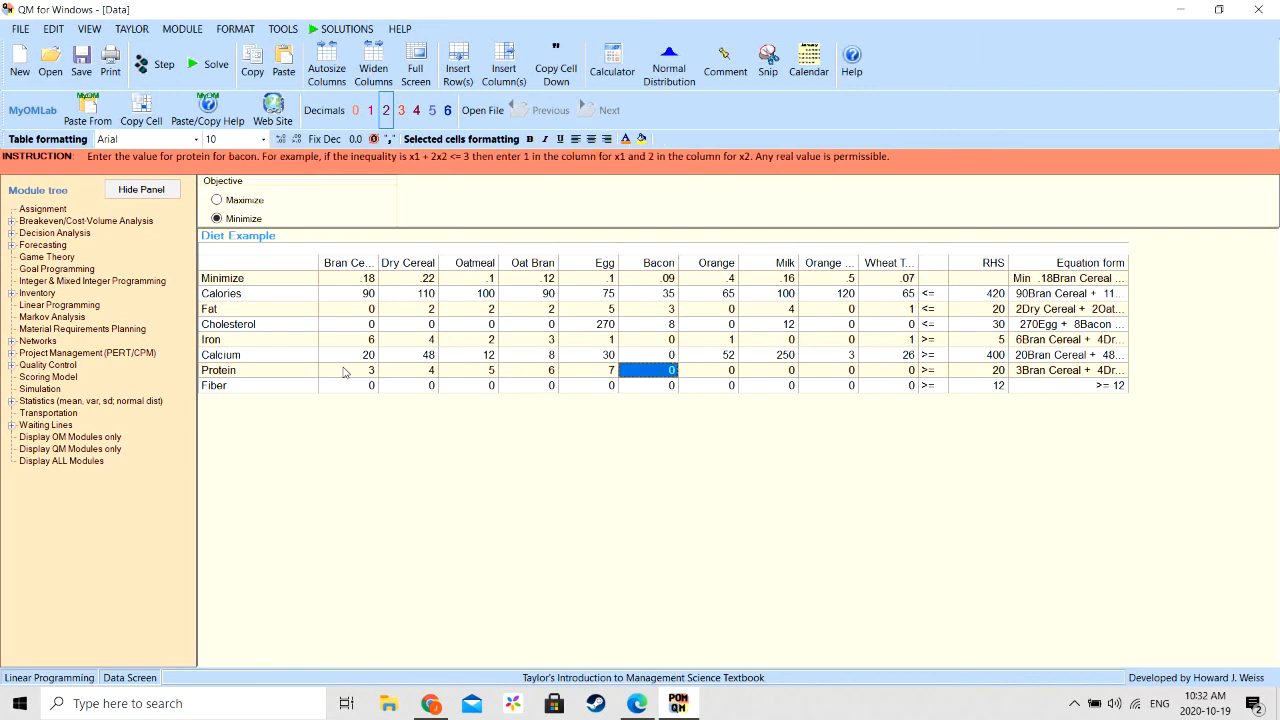
{"action": "type", "text": "2"}
{"action": "key", "text": "Tab"}
{"action": "type", "text": "1"}
{"action": "key", "text": "Tab"}
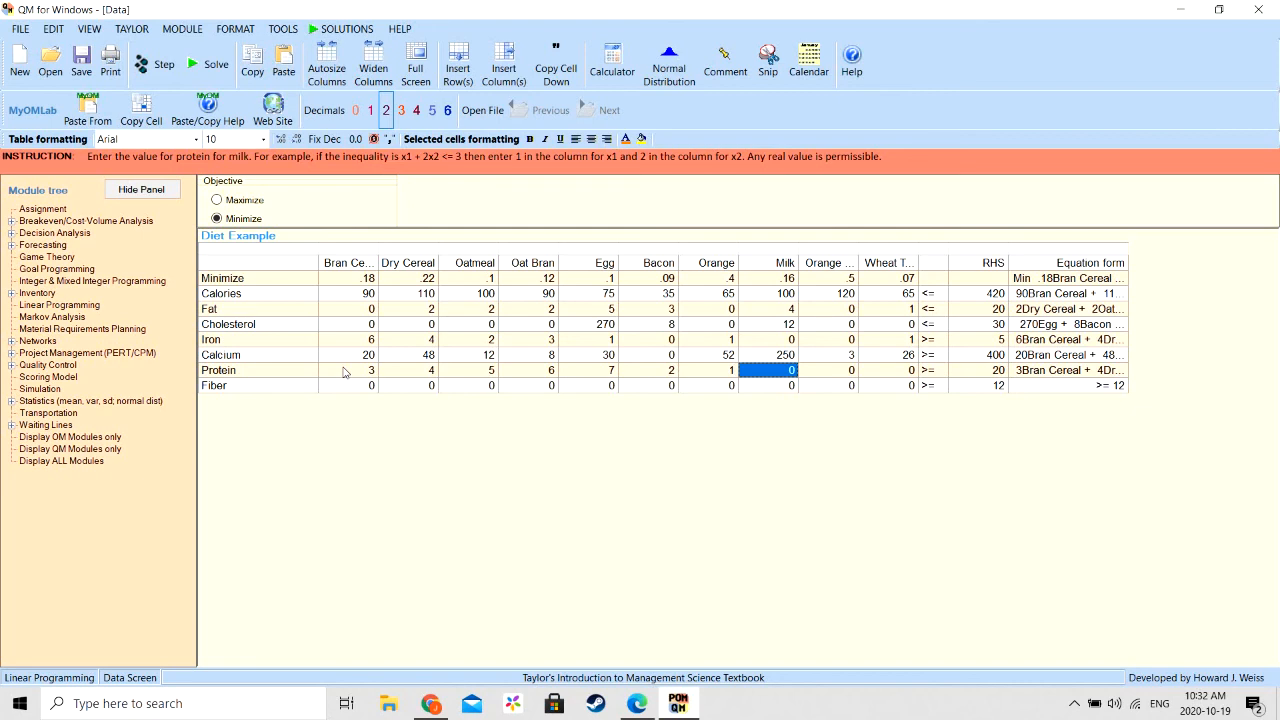
{"action": "type", "text": "9"}
{"action": "key", "text": "Tab"}
{"action": "type", "text": "1"}
{"action": "key", "text": "Tab"}
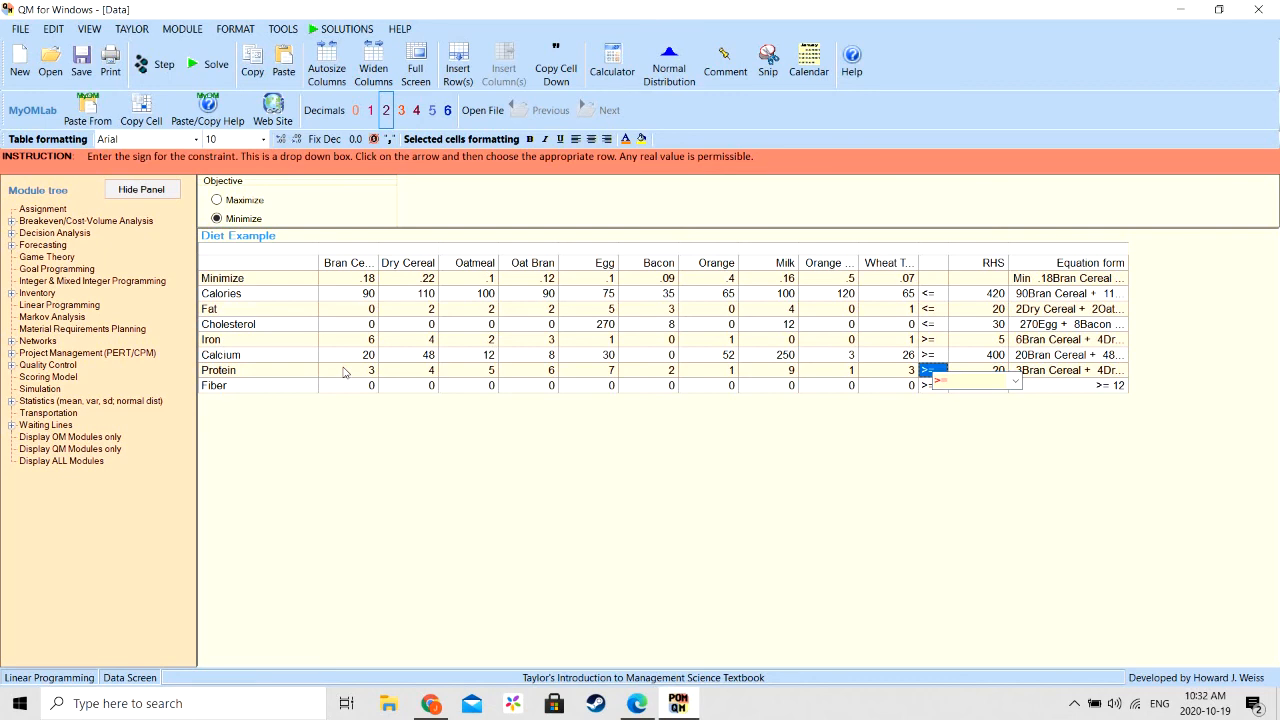
- In the Fiber row, enter 5 for Bran Cereal, 2 for Dry Cereal, 3 for Oatmeal and 4 for Oat Bran, leaving Egg and Bacon at 0
{"action": "left_click", "coordinate": [353, 388]}
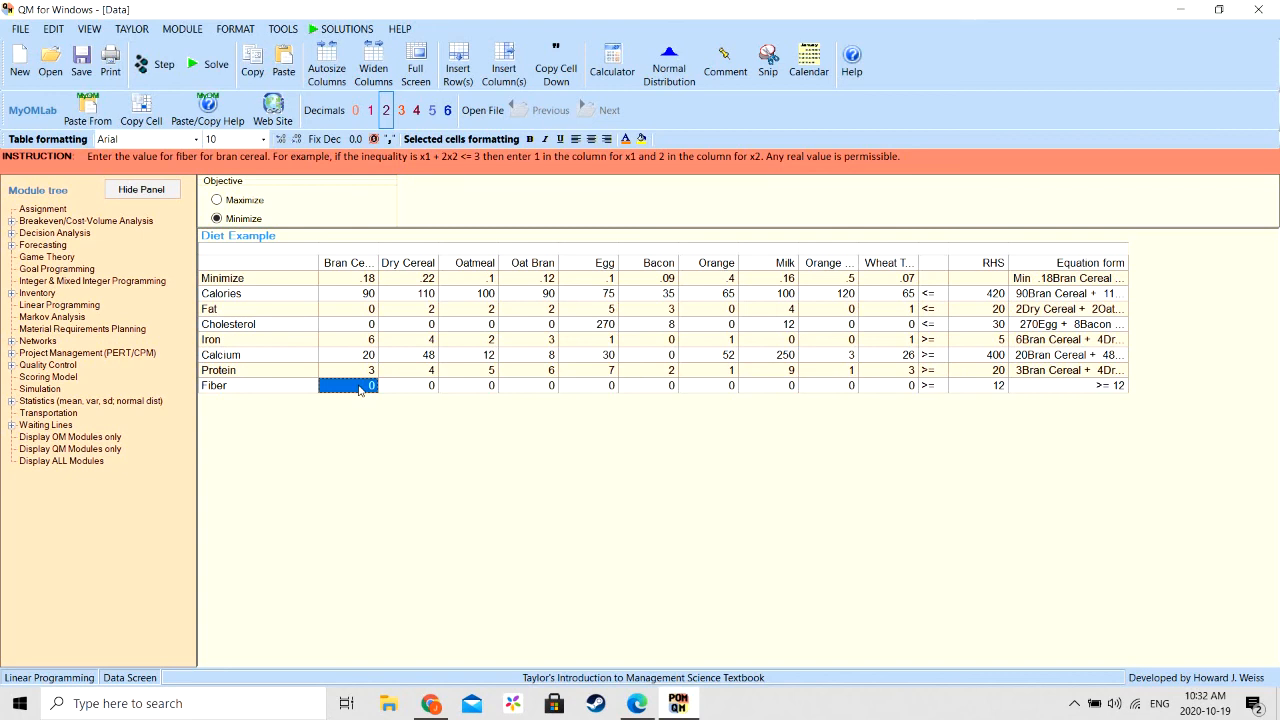
{"action": "type", "text": "5"}
{"action": "key", "text": "Return"}
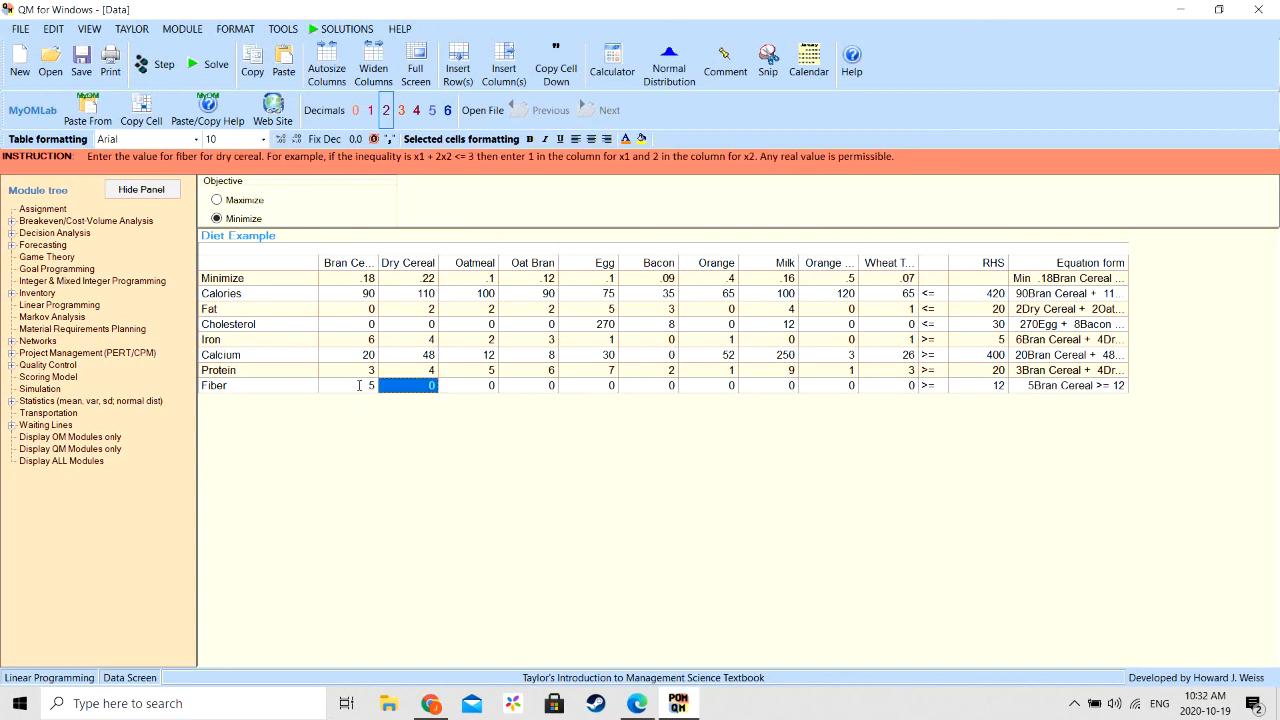
{"action": "type", "text": "2"}
{"action": "key", "text": "Return"}
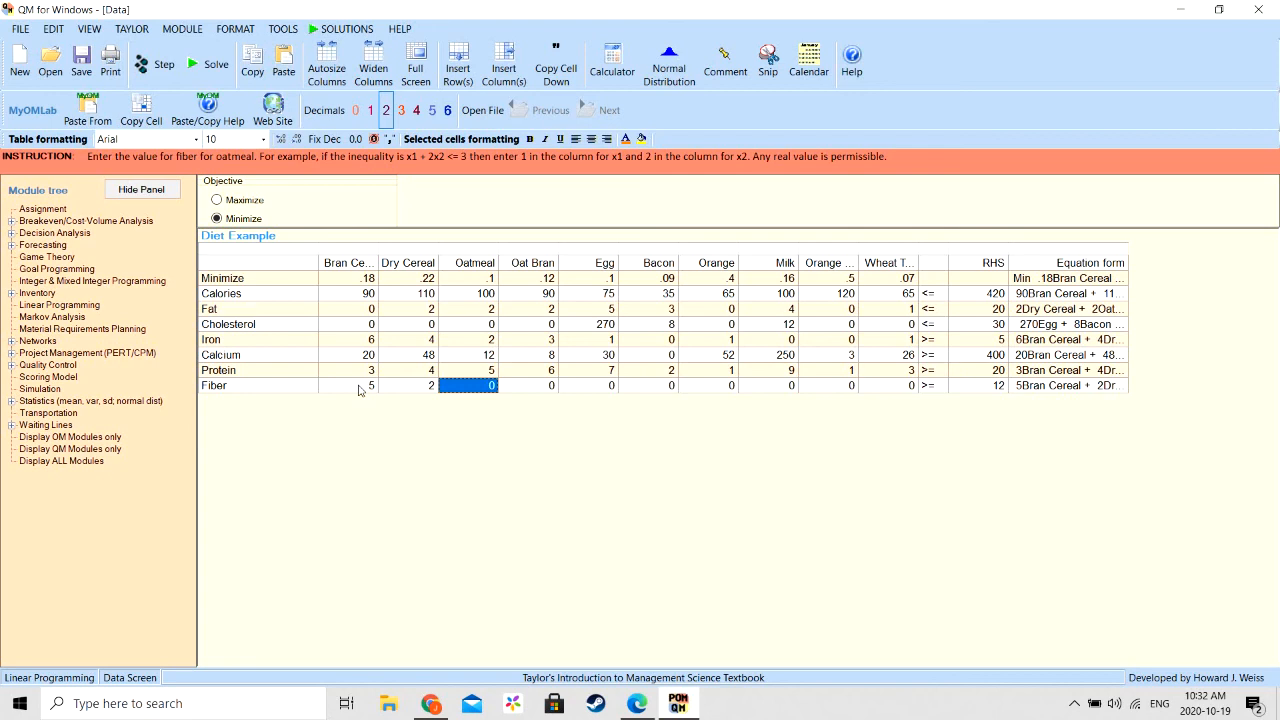
{"action": "type", "text": "3"}
{"action": "key", "text": "Return"}
{"action": "type", "text": "4"}
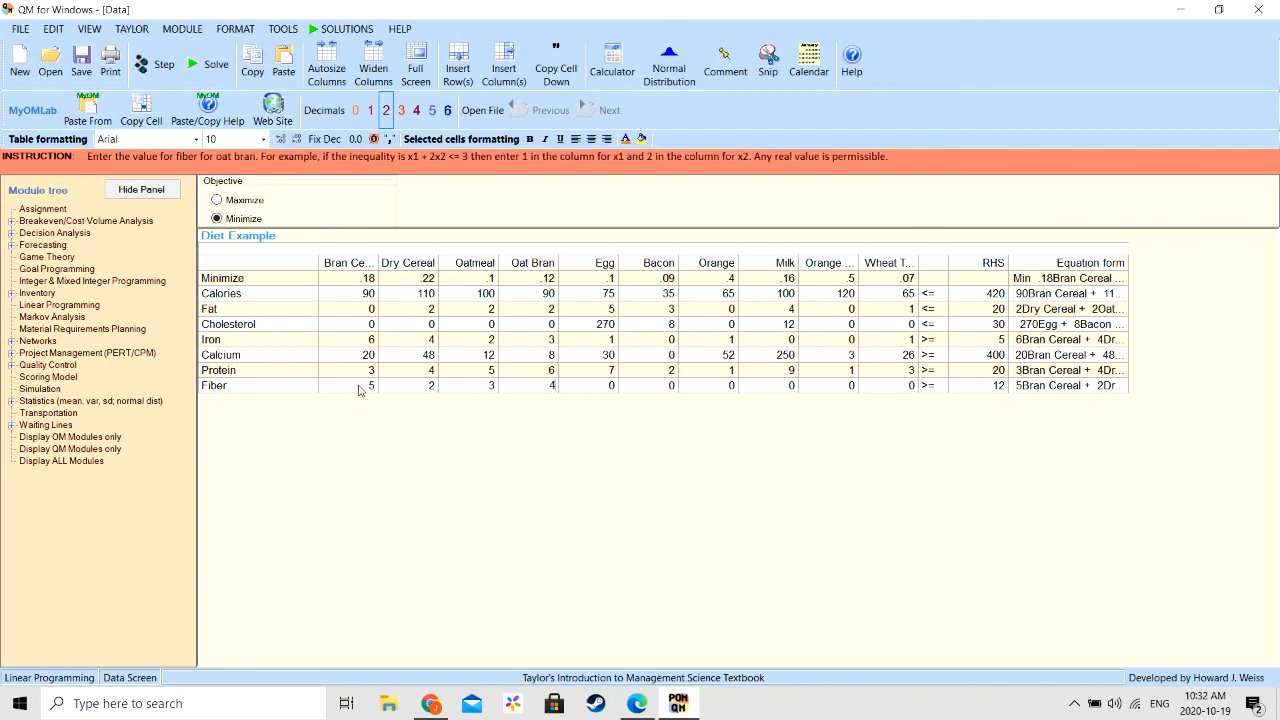
{"action": "key", "text": "Return"}
{"action": "key", "text": "Return"}
{"action": "key", "text": "Return"}
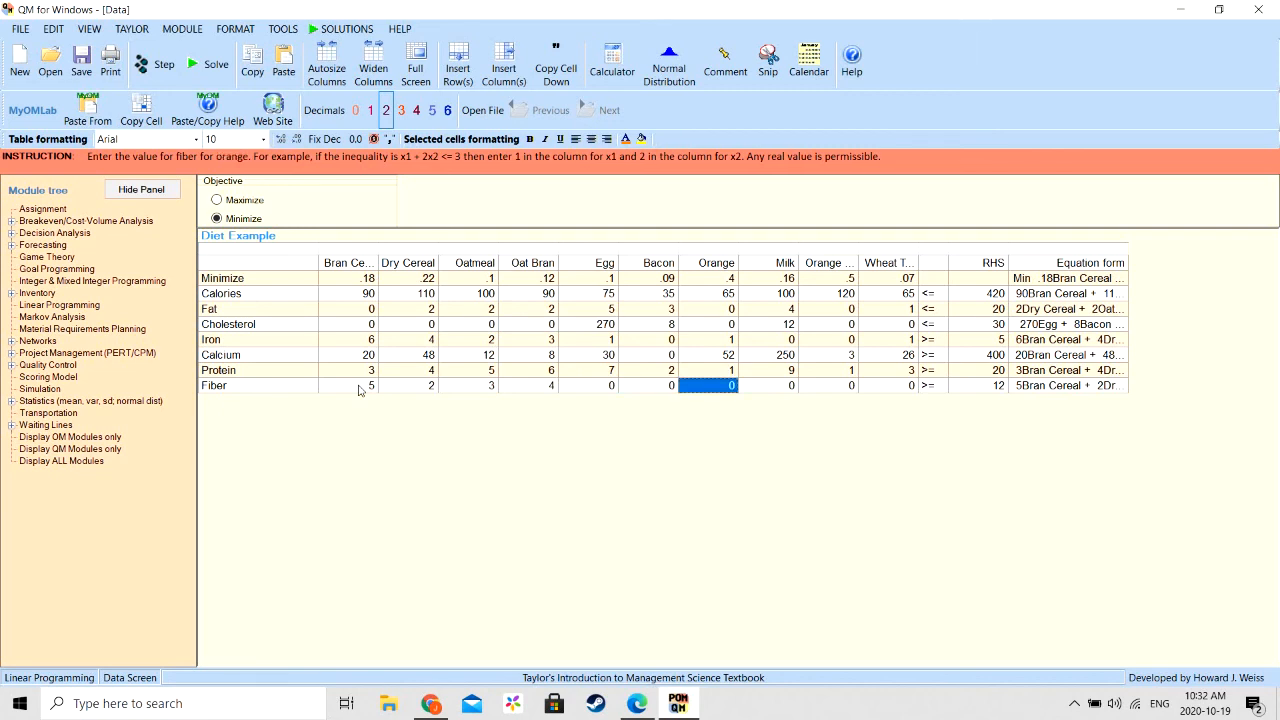
- Complete the Fiber row with coefficients 1 for Orange and 3 for Wheat Toast, and solve the linear program
{"action": "type", "text": "1"}
{"action": "key", "text": "Return"}
{"action": "key", "text": "Return"}
{"action": "key", "text": "Return"}
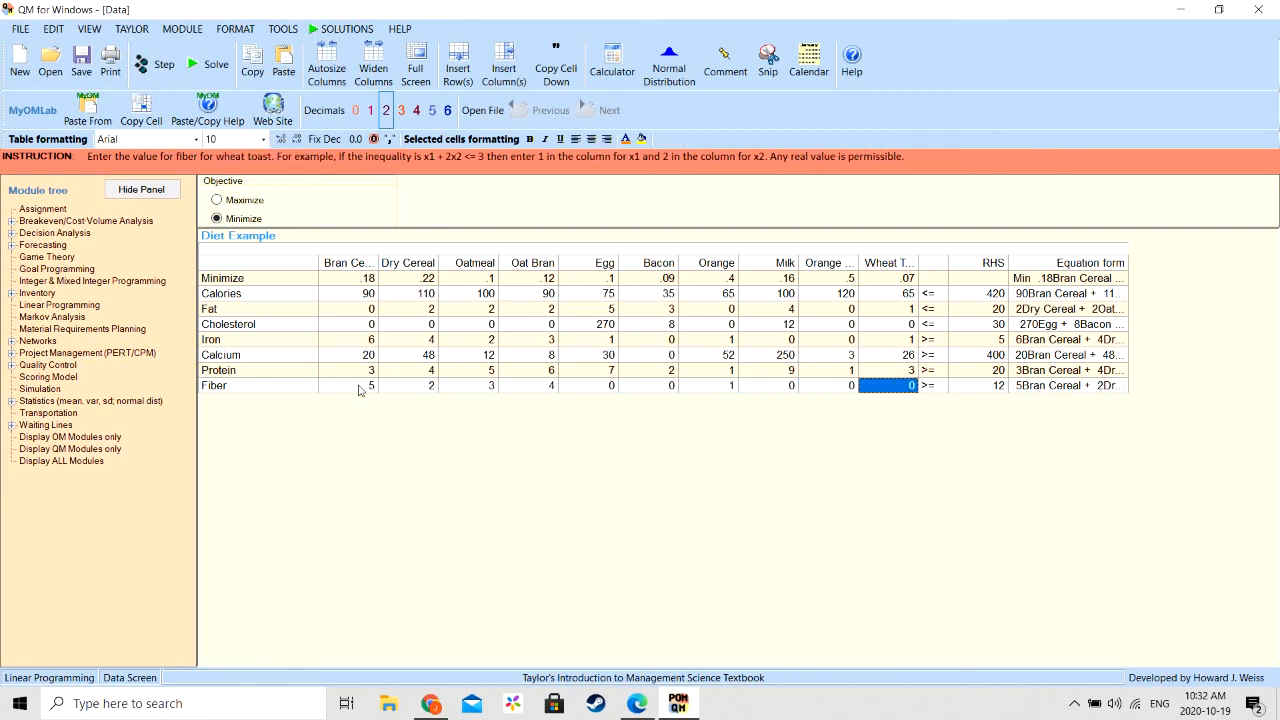
{"action": "type", "text": "3"}
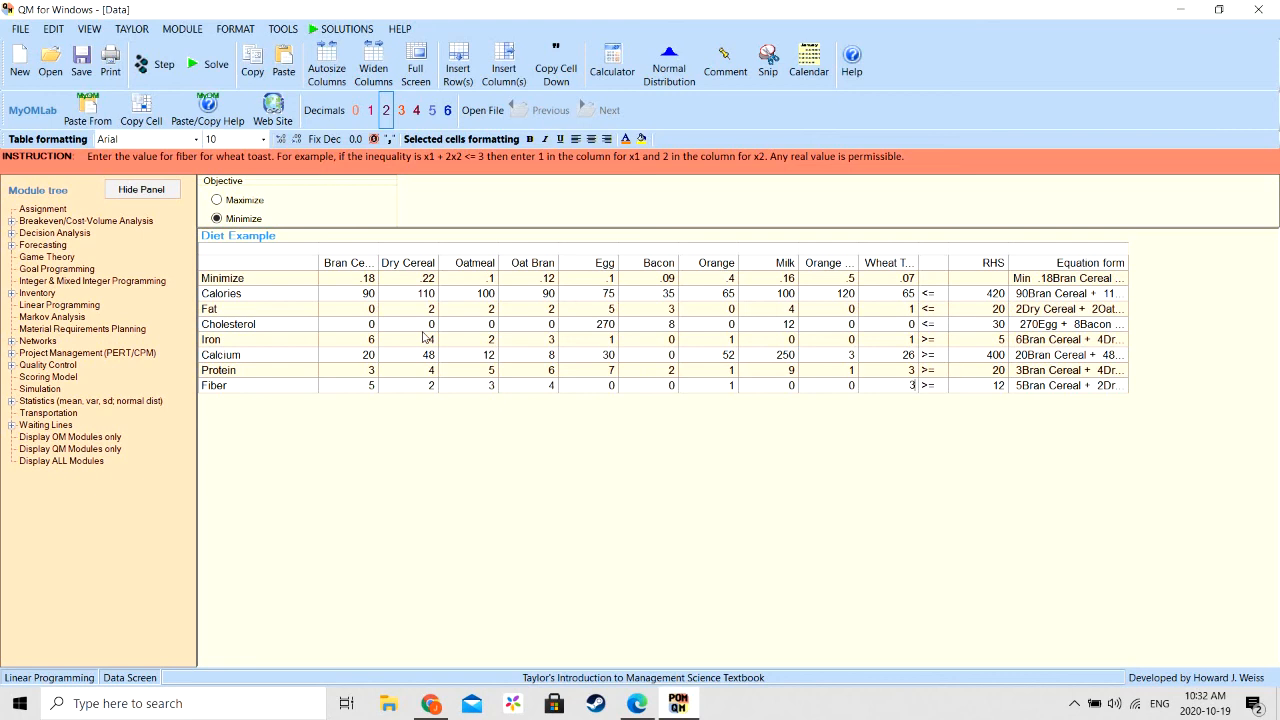
{"action": "left_click", "coordinate": [217, 74]}
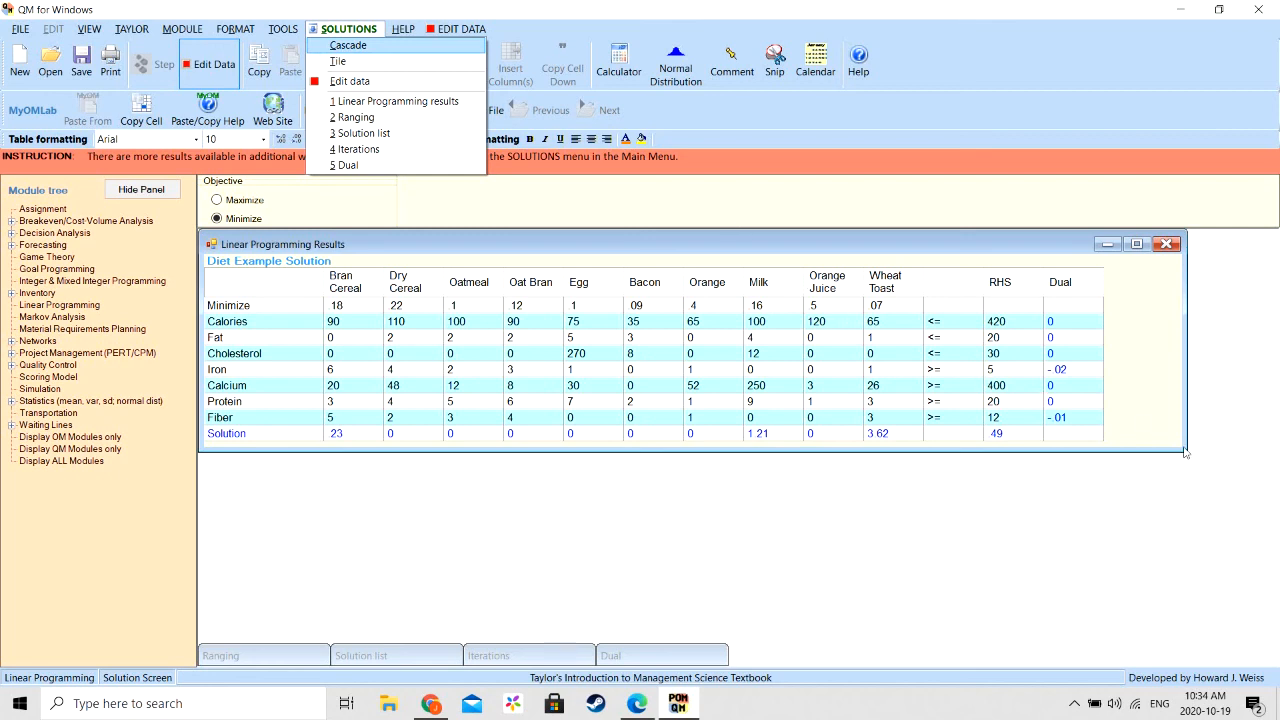
{"action": "left_click", "coordinate": [1076, 704]}
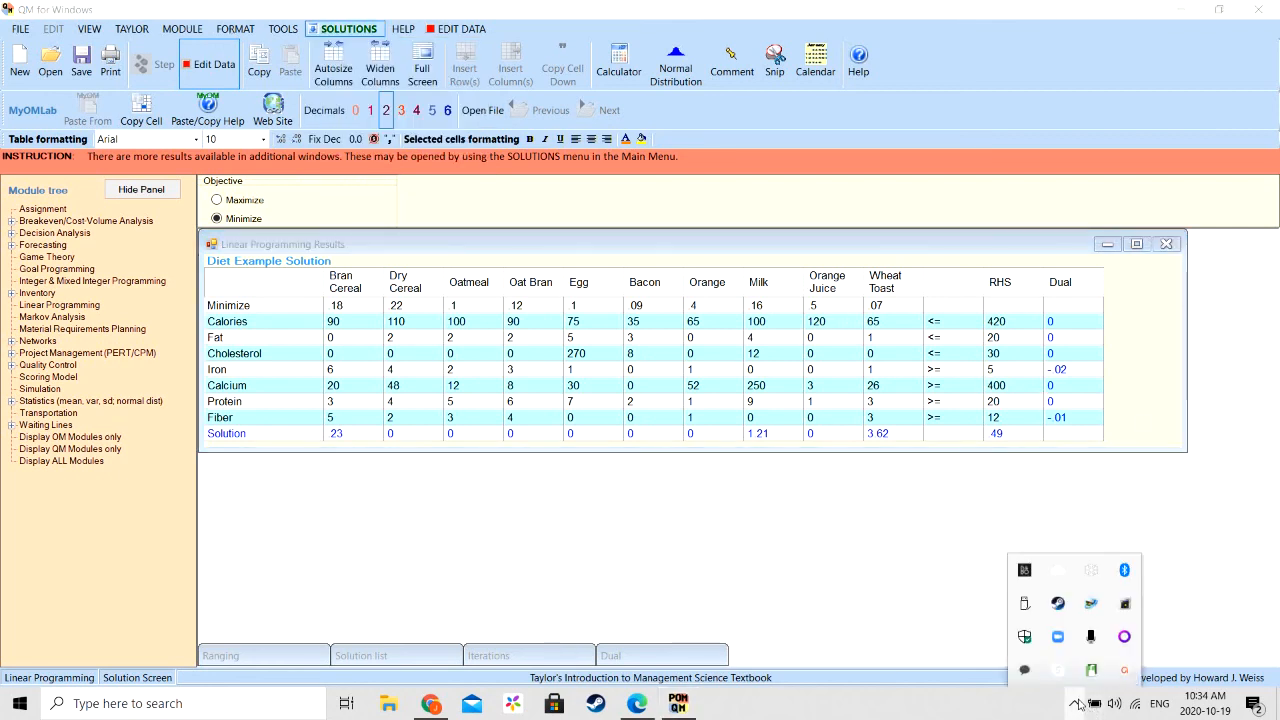
{"action": "left_click", "coordinate": [1127, 671]}
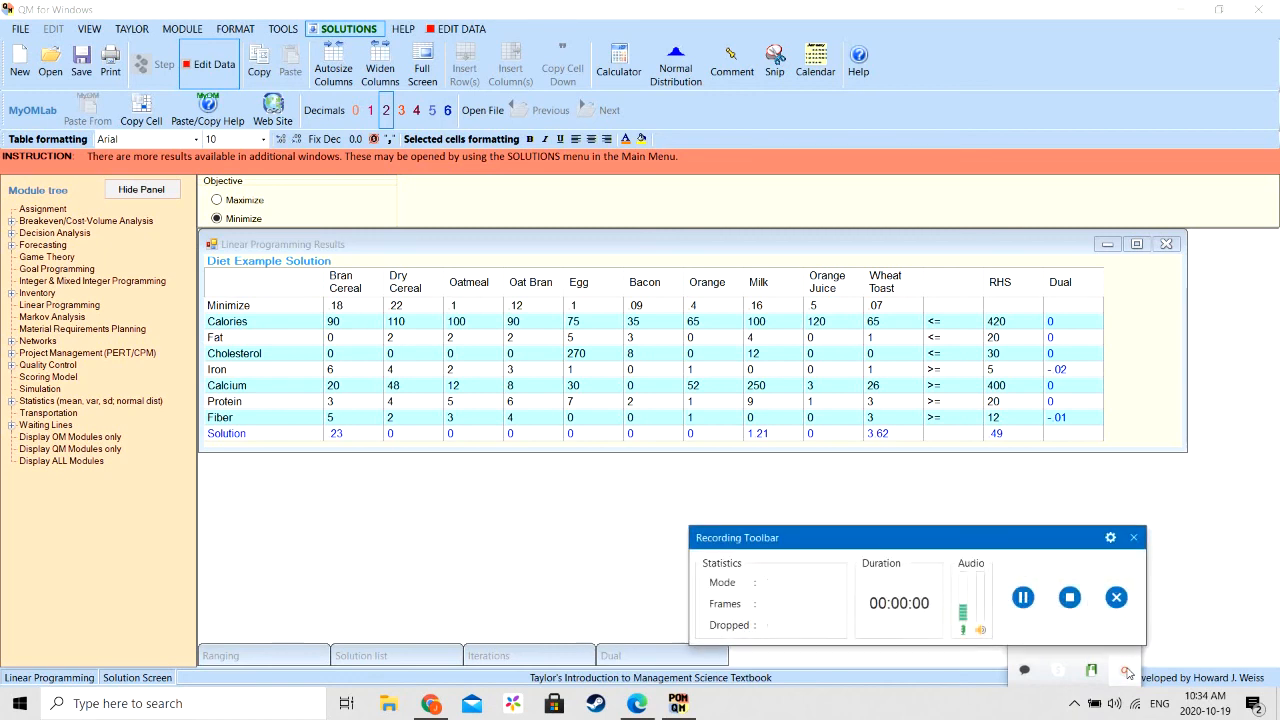